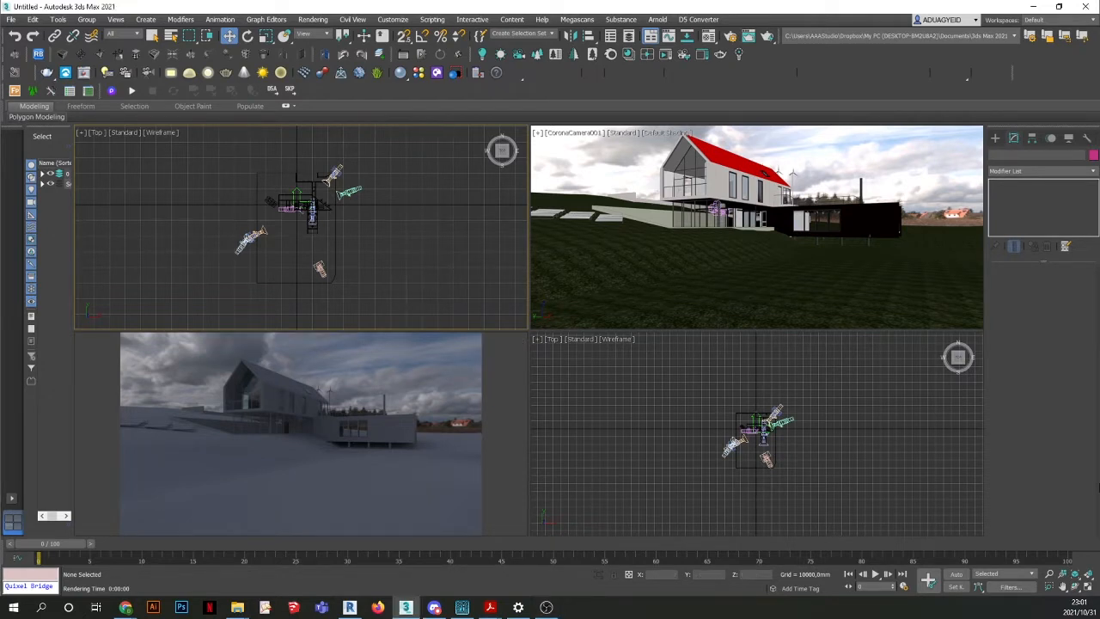
Test-render the enlarged CoronaCamera001 view with the existing sky lighting, then close the render and restore the four-viewport layout.
click(853, 161)
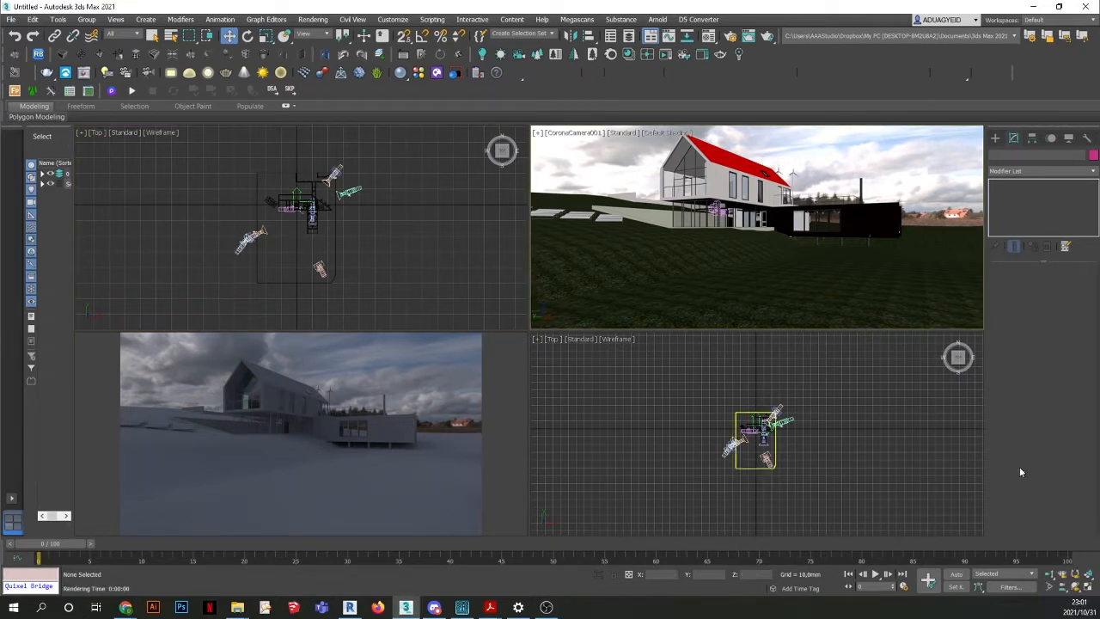
click(1089, 586)
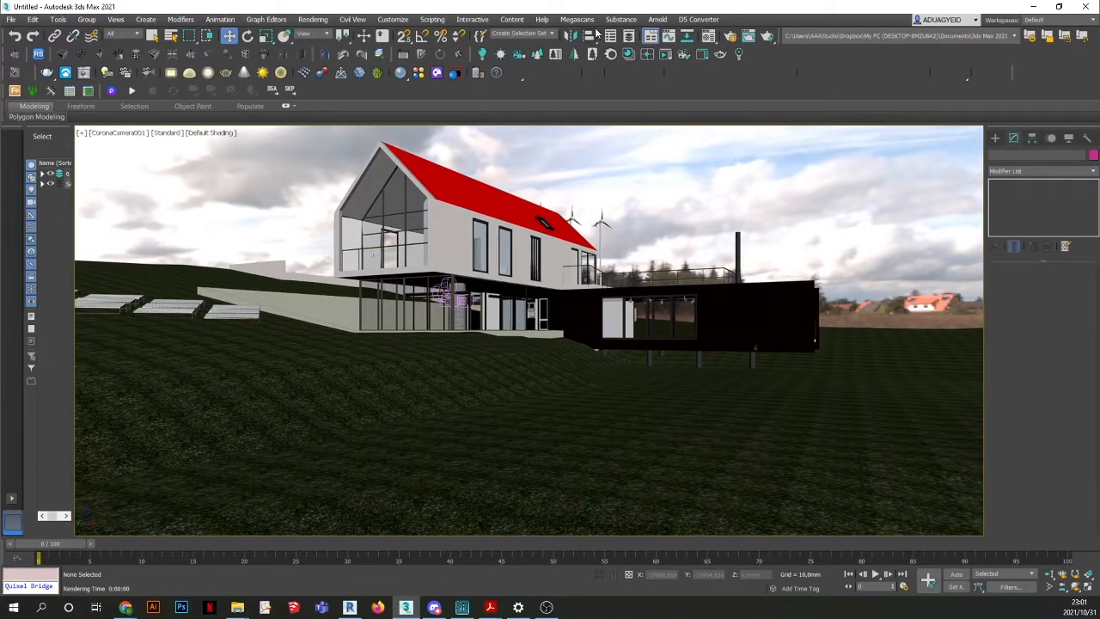
click(312, 19)
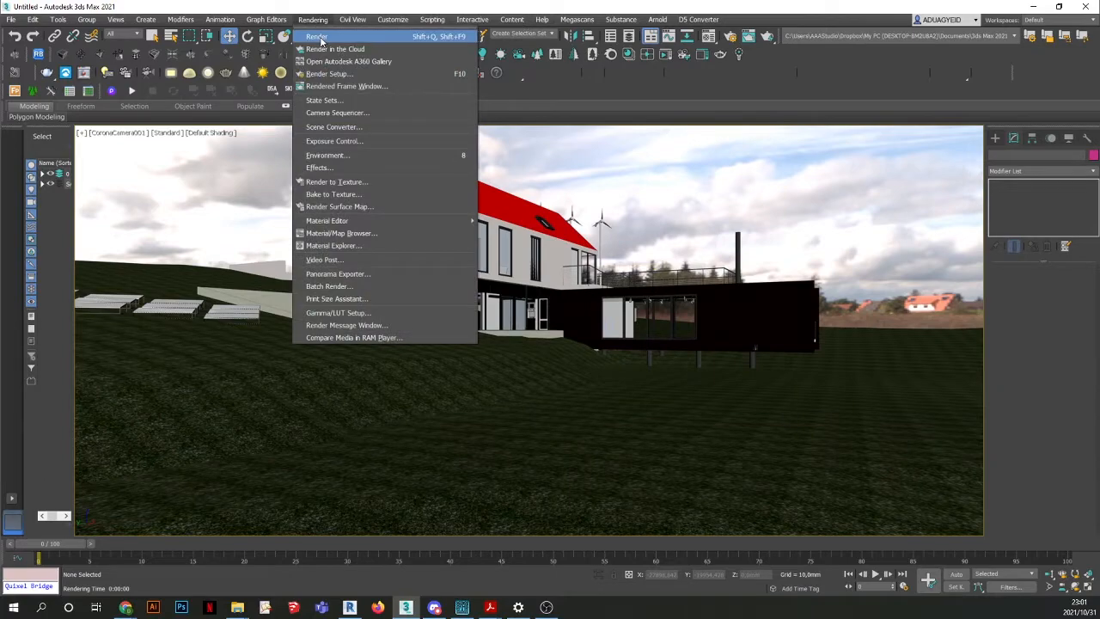
click(318, 37)
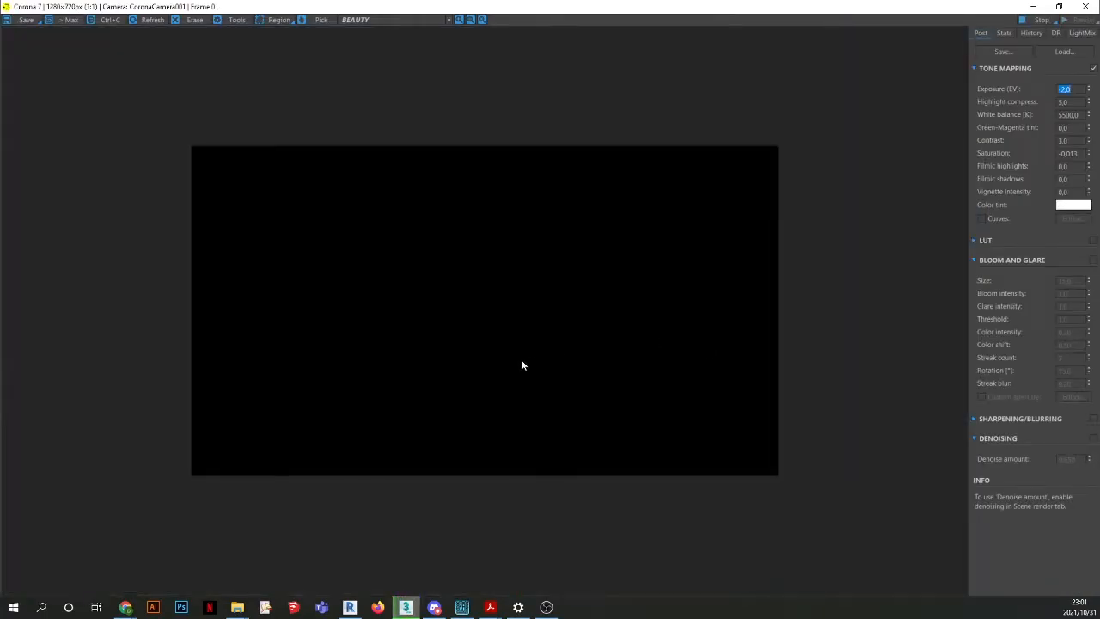
scroll(517, 324, up, 1)
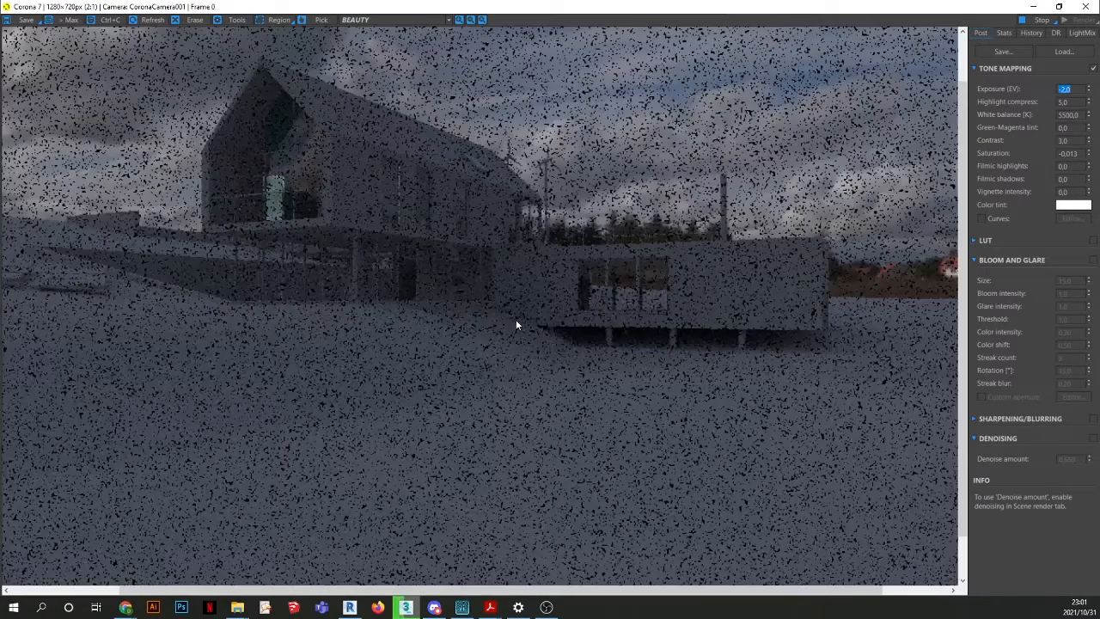
click(1085, 7)
click(713, 408)
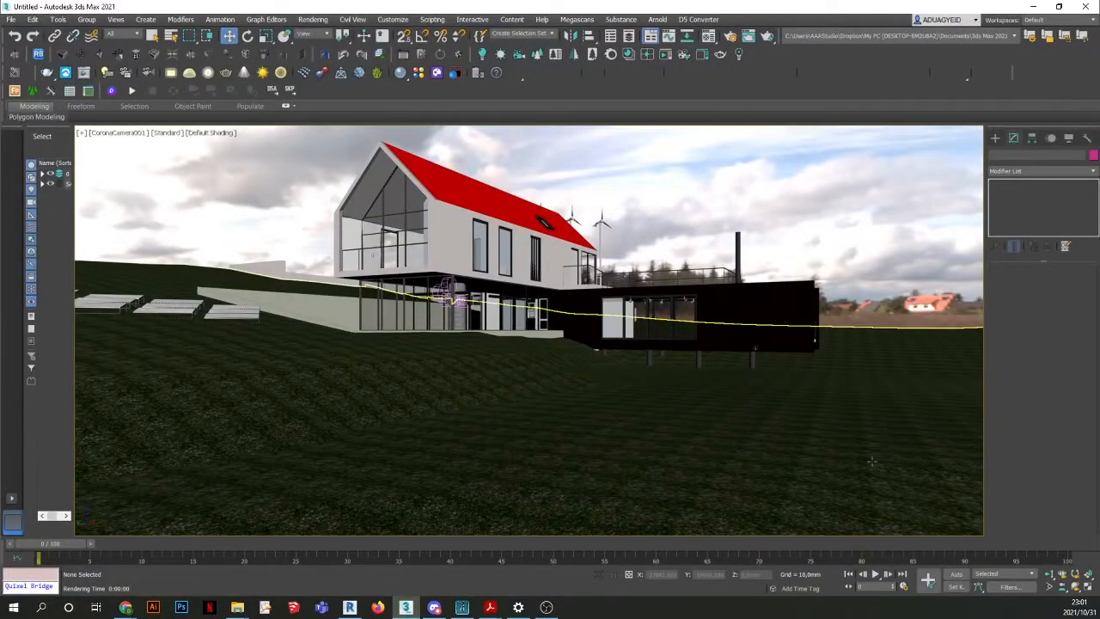
click(1089, 588)
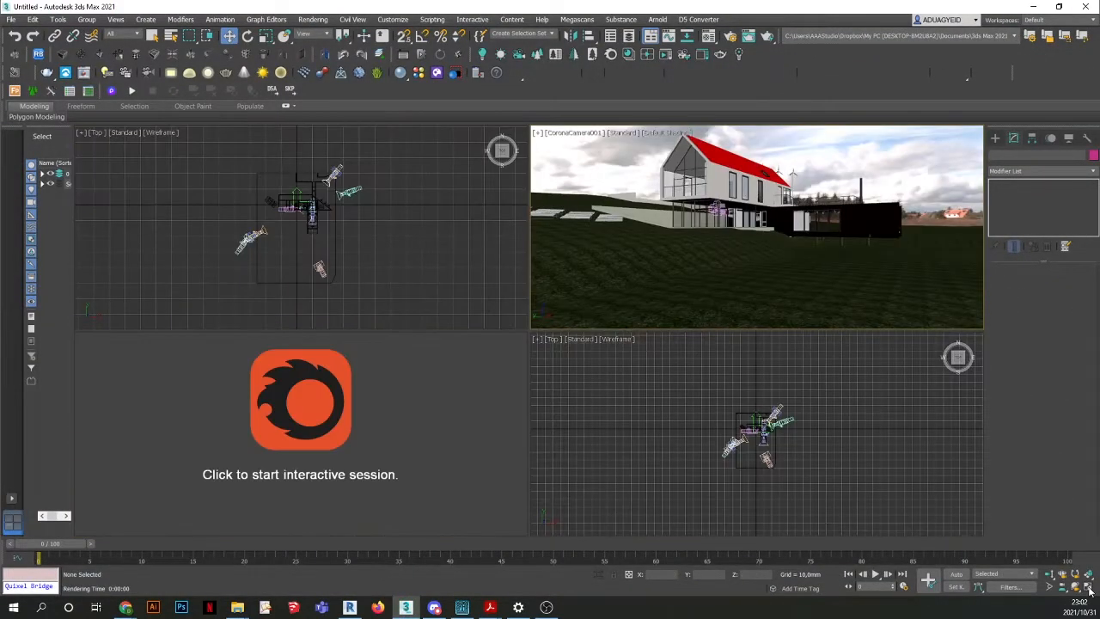
Create a CoronaSun light in the Top view, placed below the site plan and aimed up at the house.
click(811, 393)
middle_drag(861, 451, 818, 438)
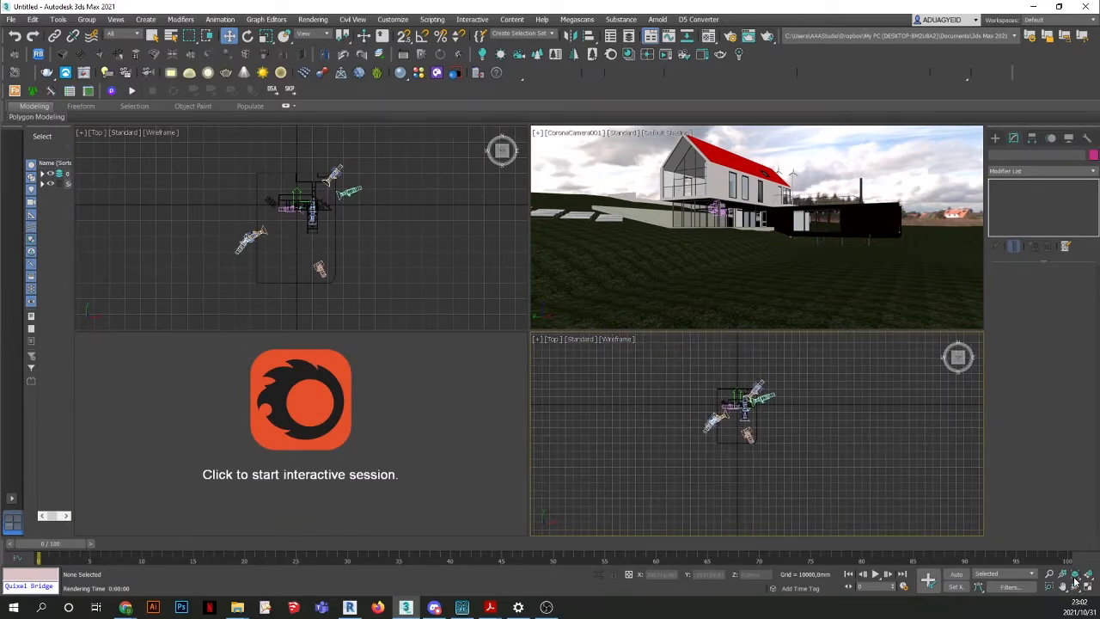
middle_drag(826, 415, 800, 420)
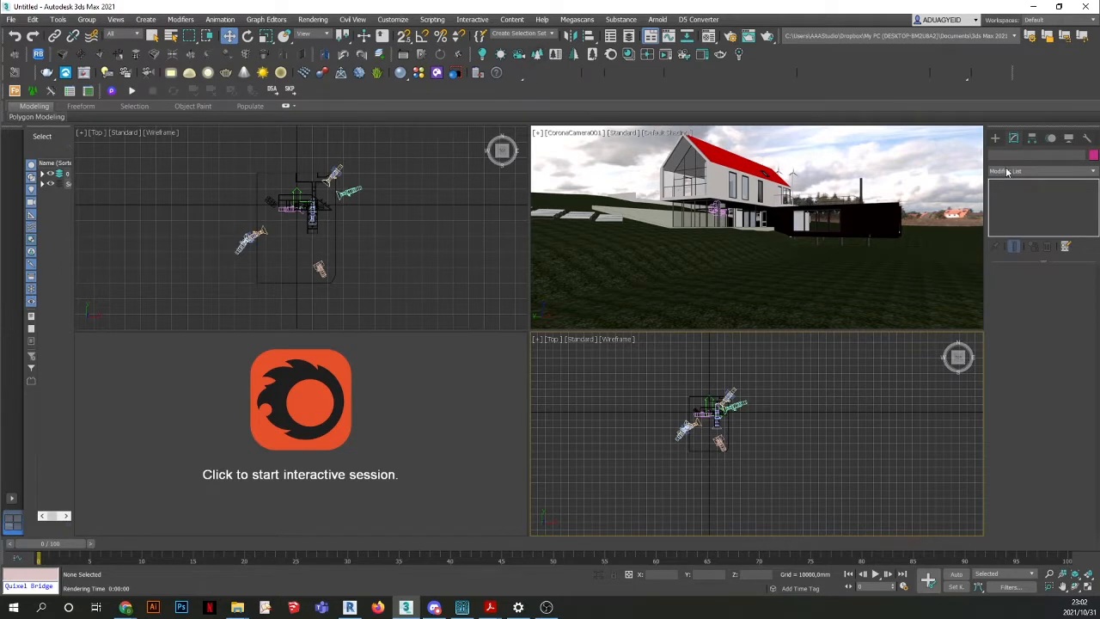
click(995, 138)
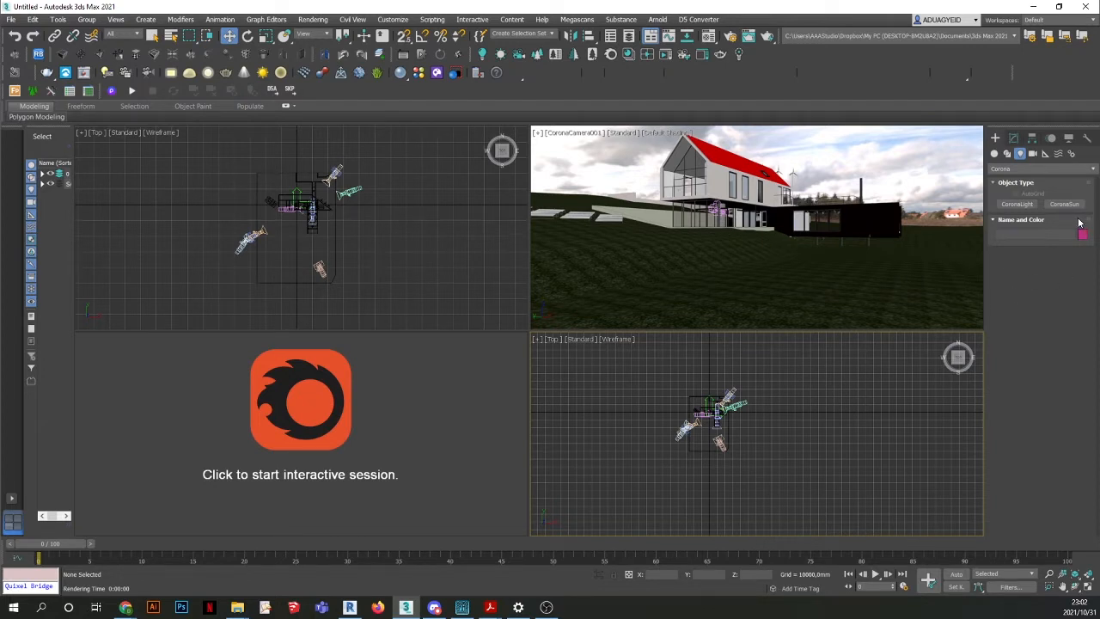
middle_drag(372, 274, 360, 270)
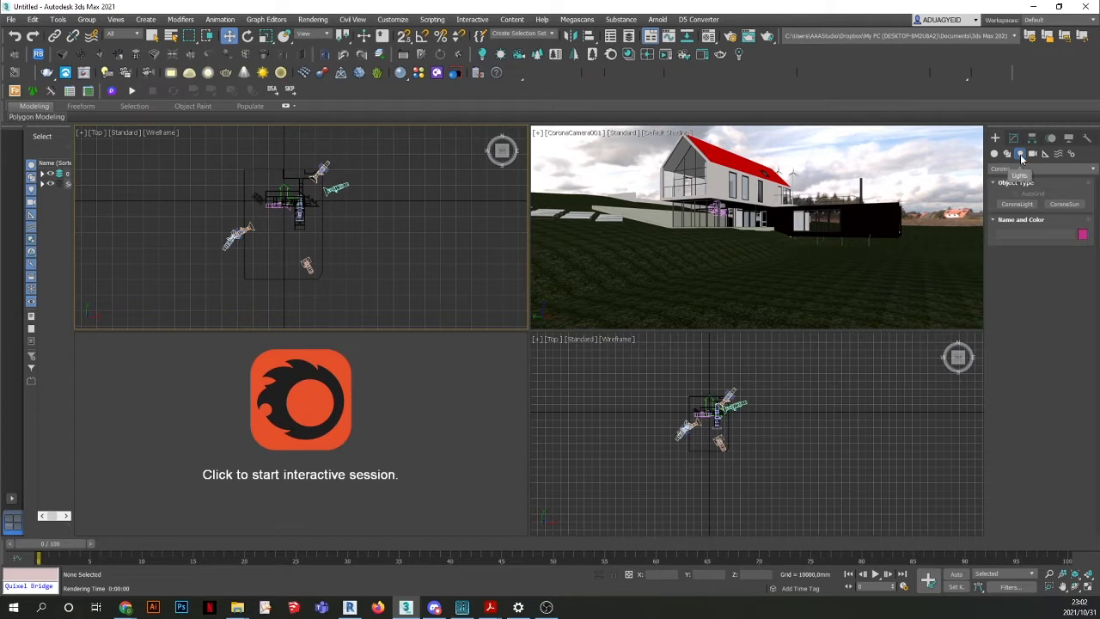
click(1063, 204)
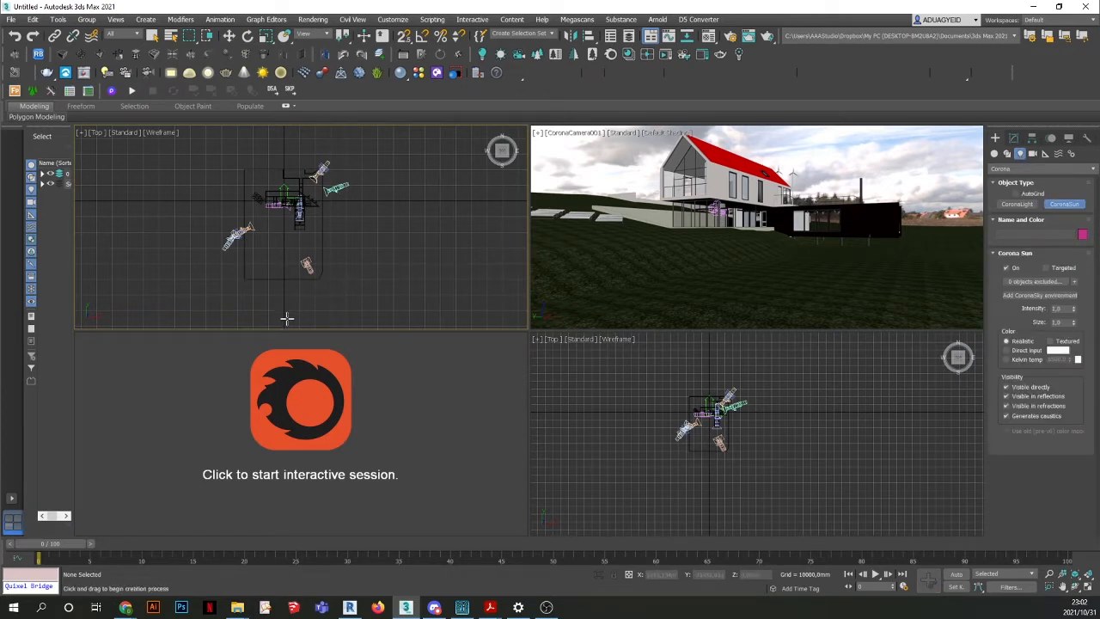
drag(287, 318, 287, 214)
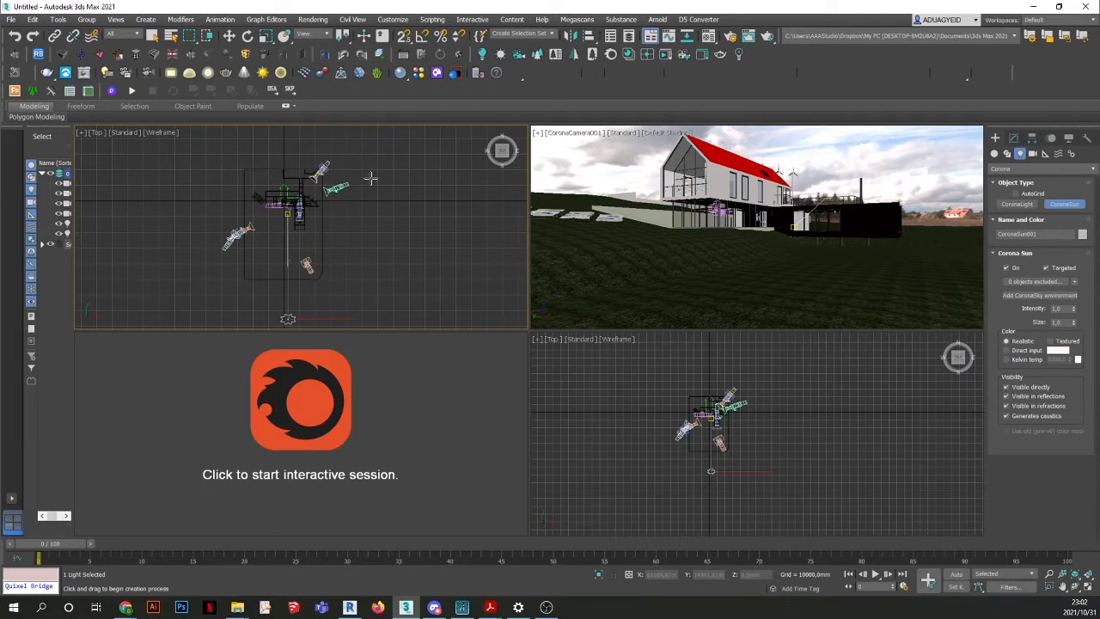
click(152, 35)
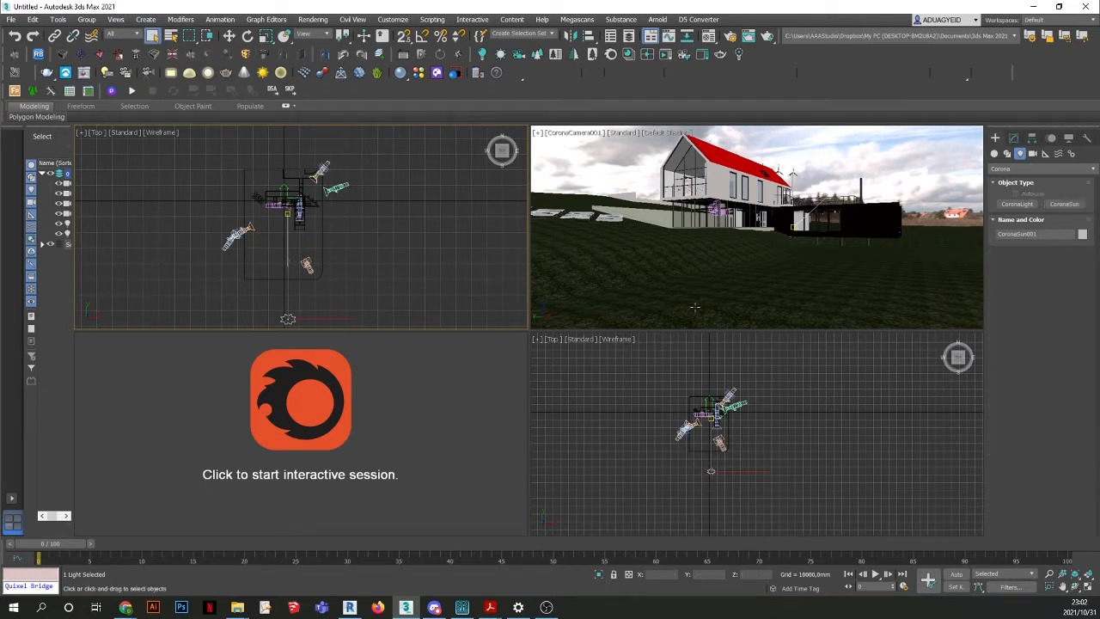
Change the second Top viewport to the Left view so the sun's height is shown in elevation.
click(743, 410)
click(552, 340)
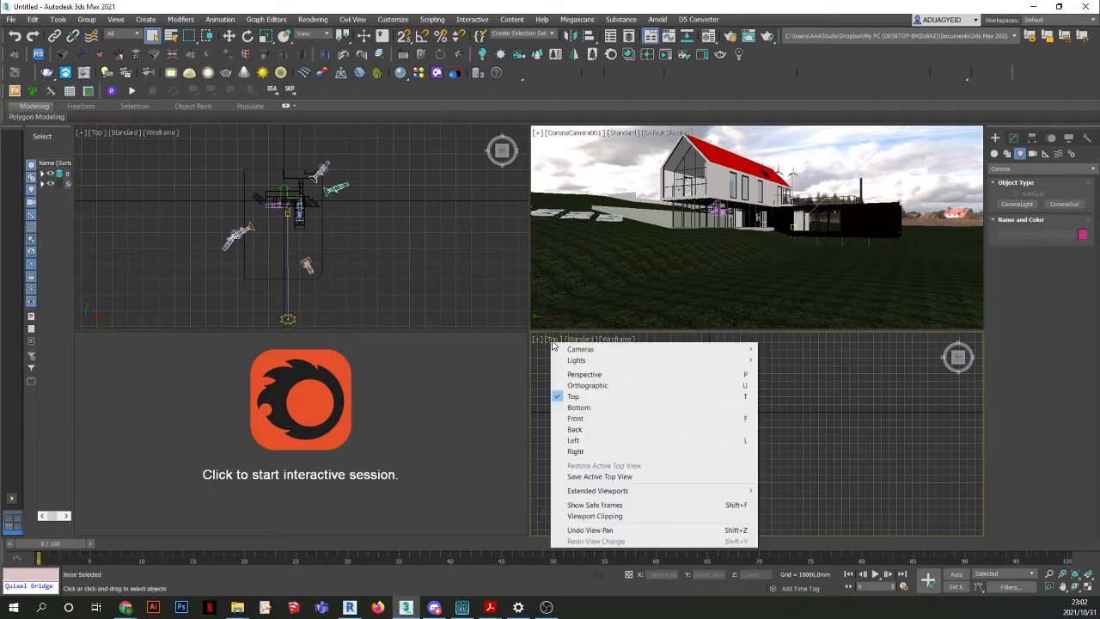
click(577, 420)
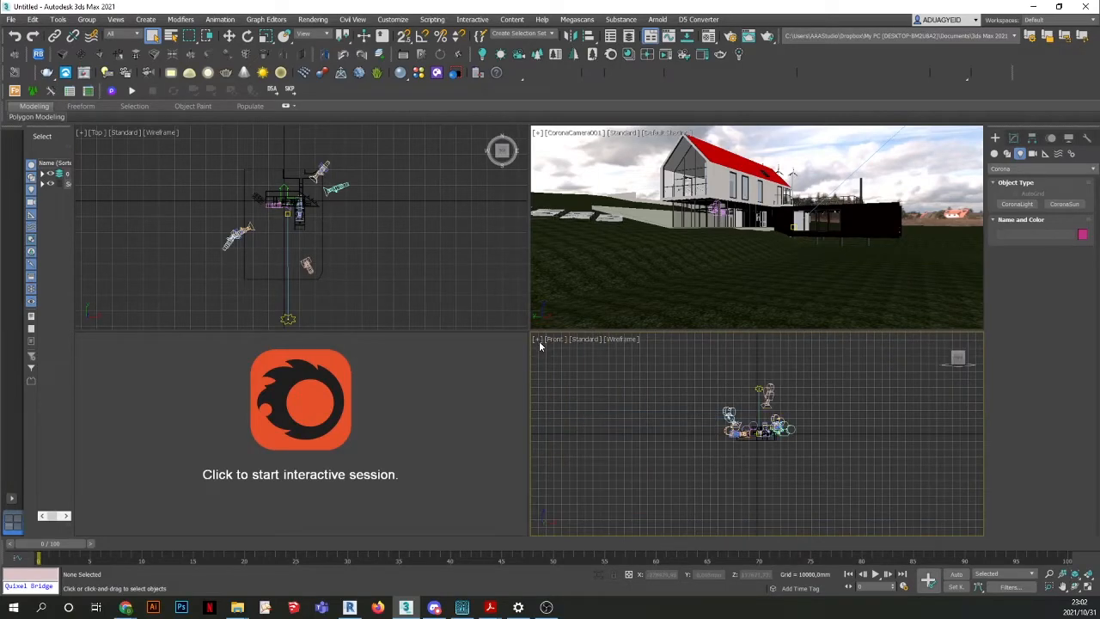
click(551, 340)
click(572, 440)
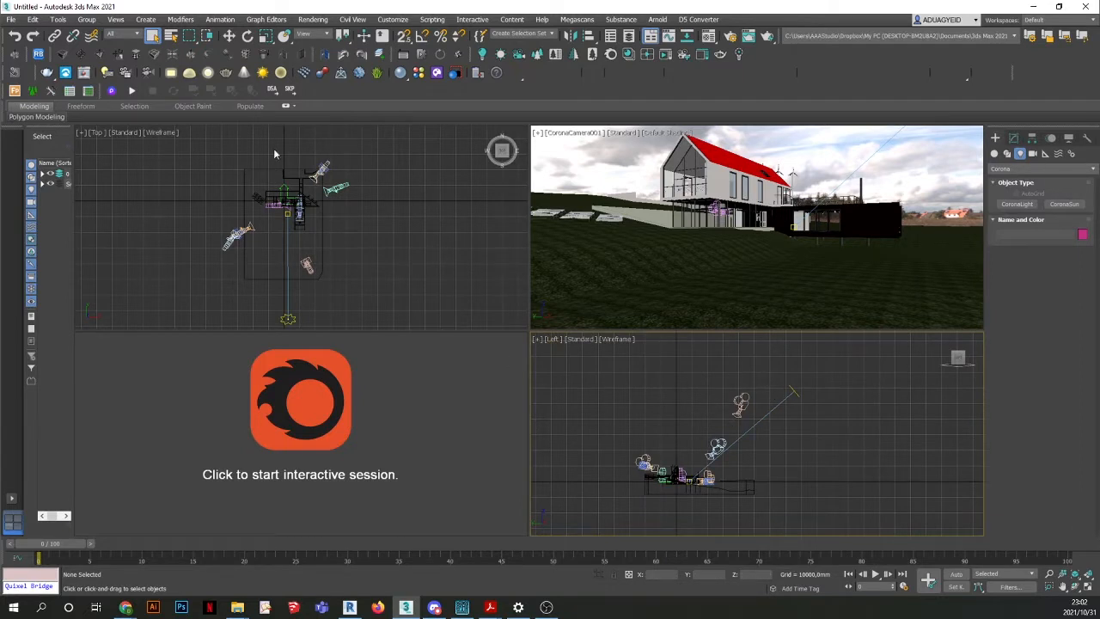
Add a CoronaSky environment from the sun's parameters, checking and replacing the existing Sky_Cloudy_Free_Ref.hdr environment map.
click(153, 38)
click(404, 223)
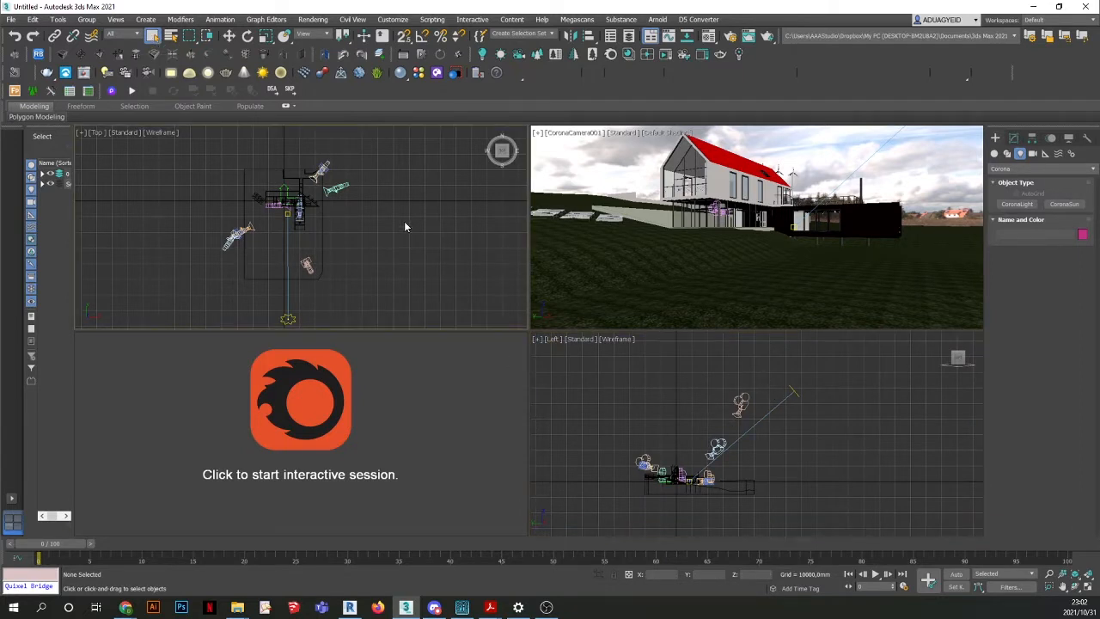
click(294, 313)
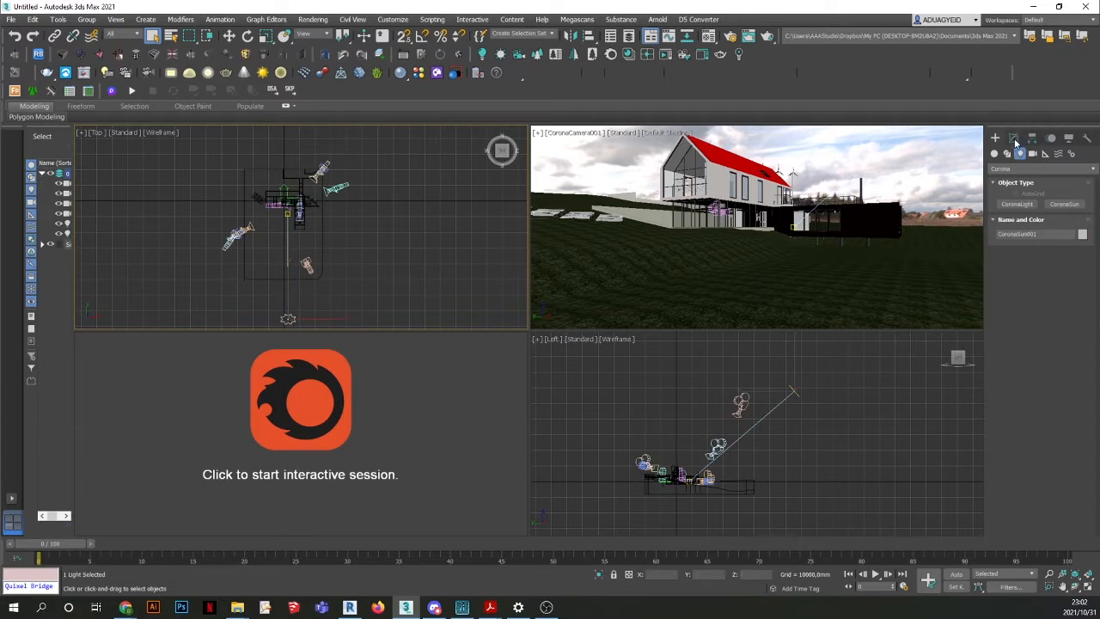
click(1014, 139)
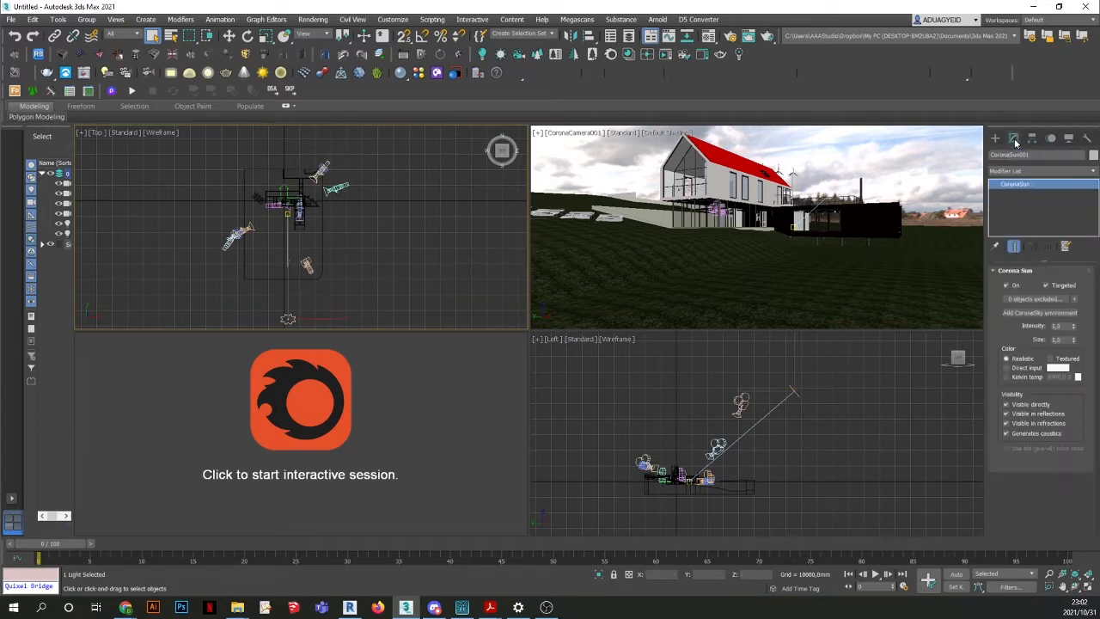
click(1030, 314)
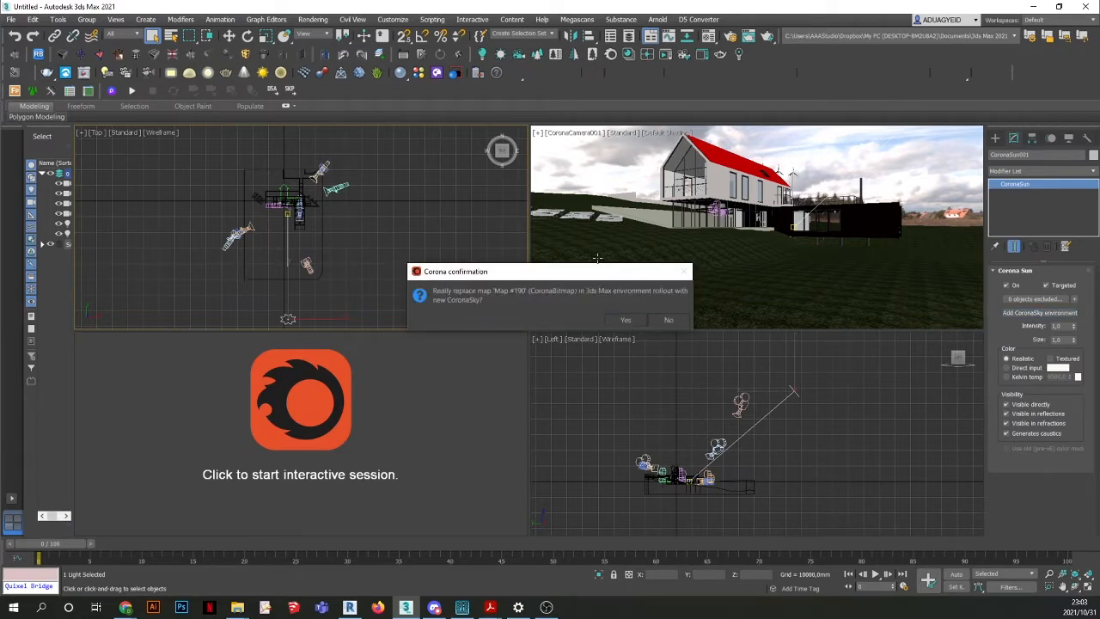
click(313, 19)
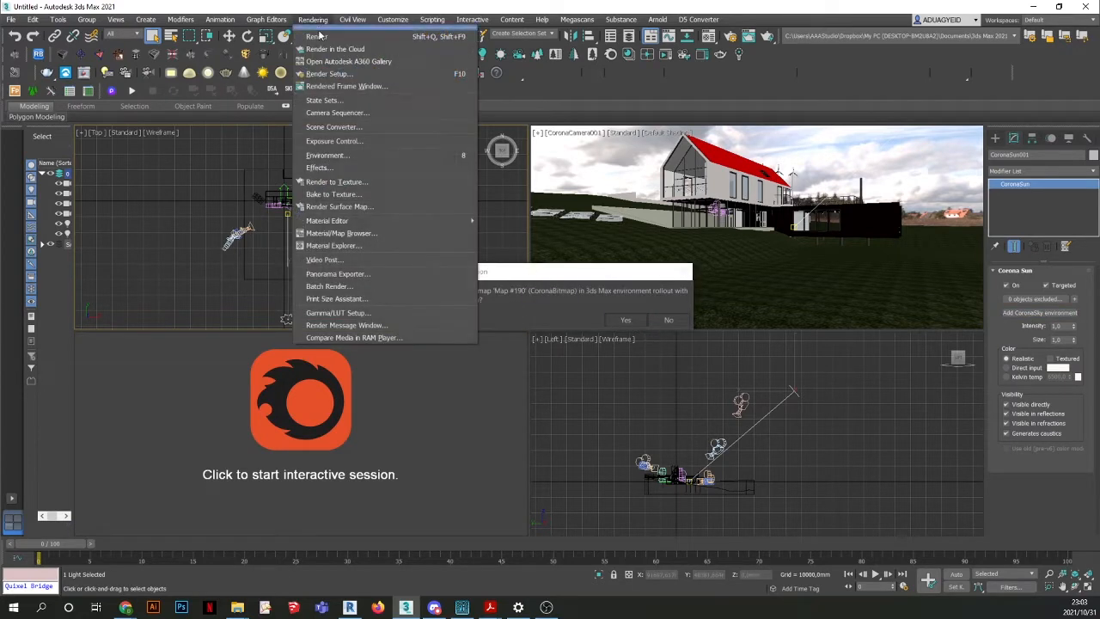
click(340, 159)
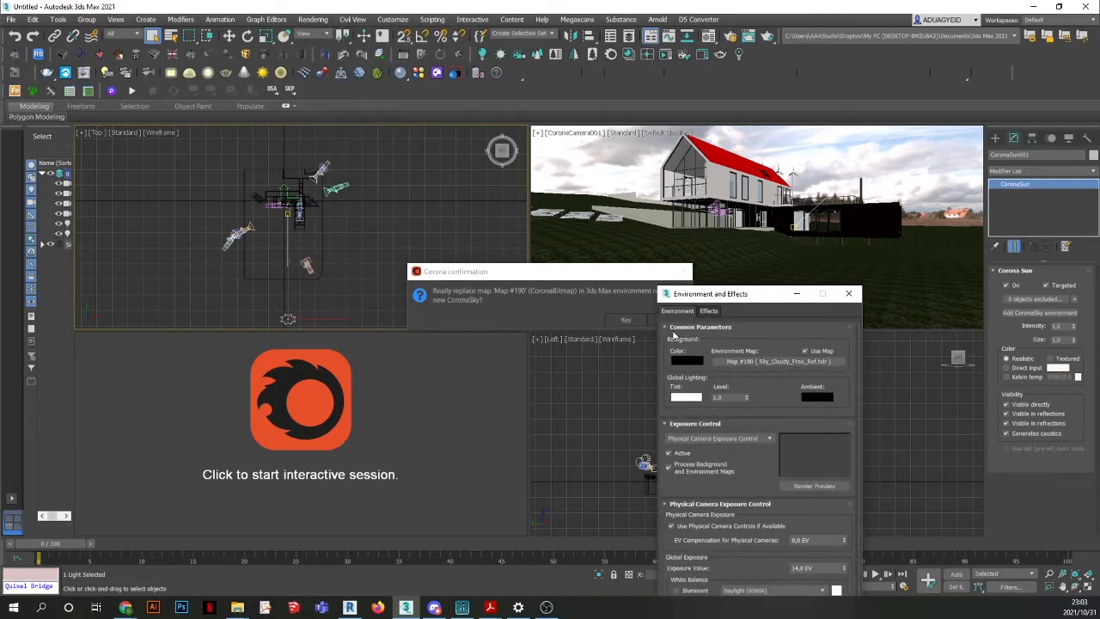
click(848, 293)
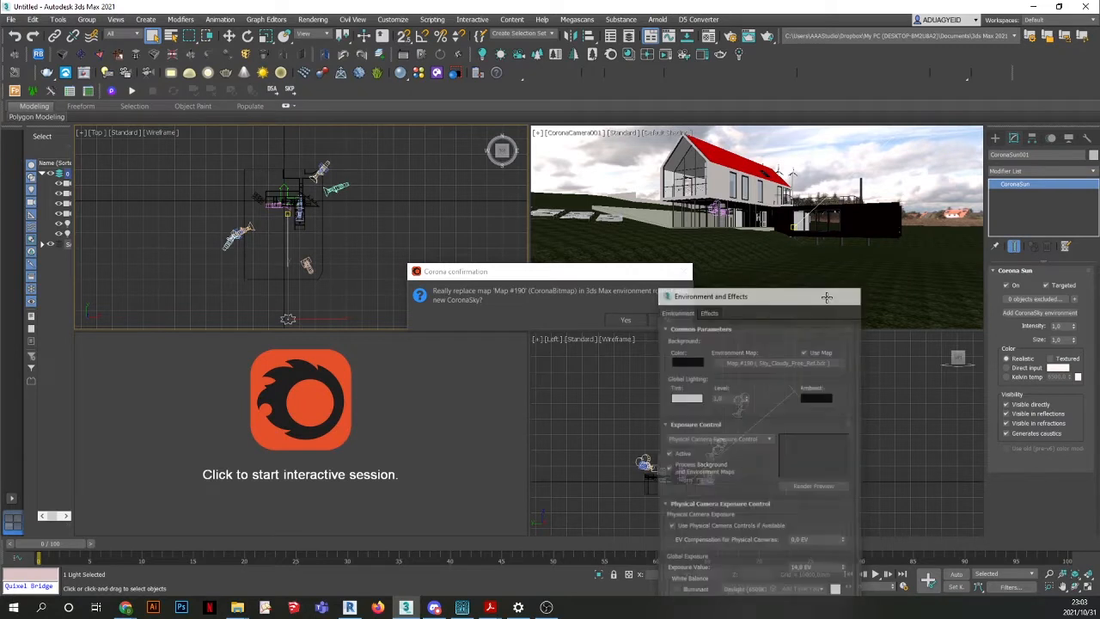
click(626, 320)
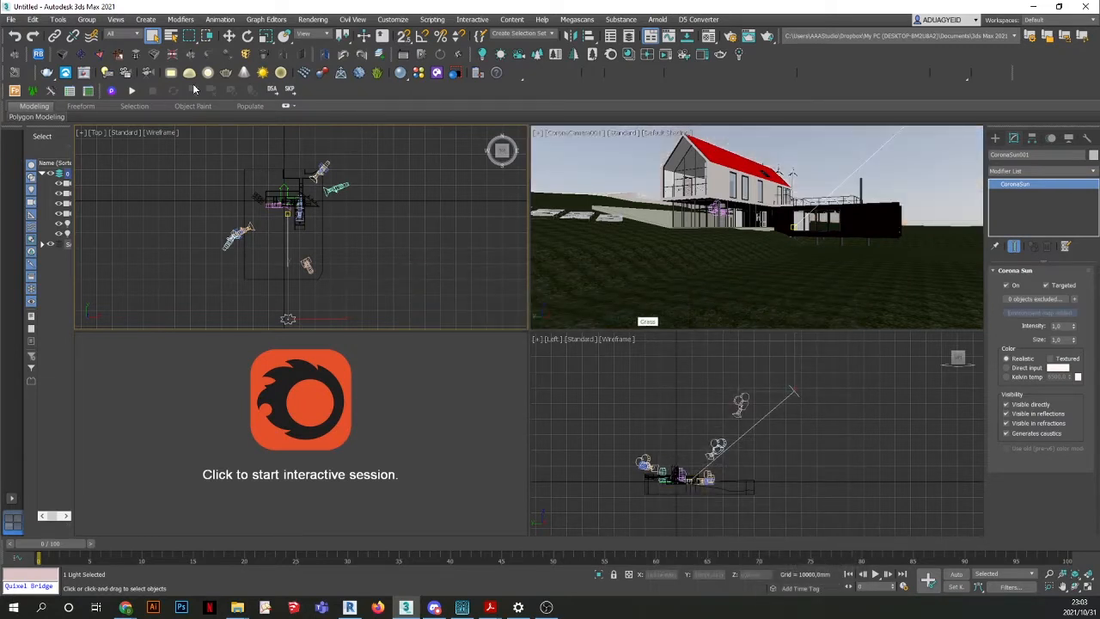
Render the CoronaCamera001 view with the sun and sky, and set the tone-mapping exposure to -5 EV.
click(585, 161)
click(313, 20)
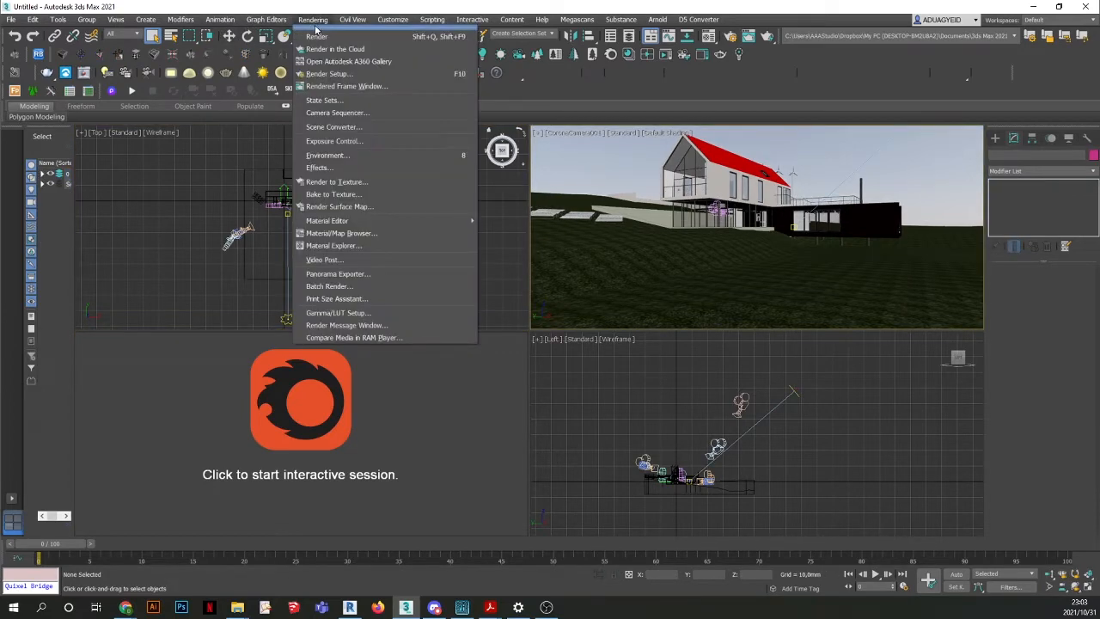
click(316, 36)
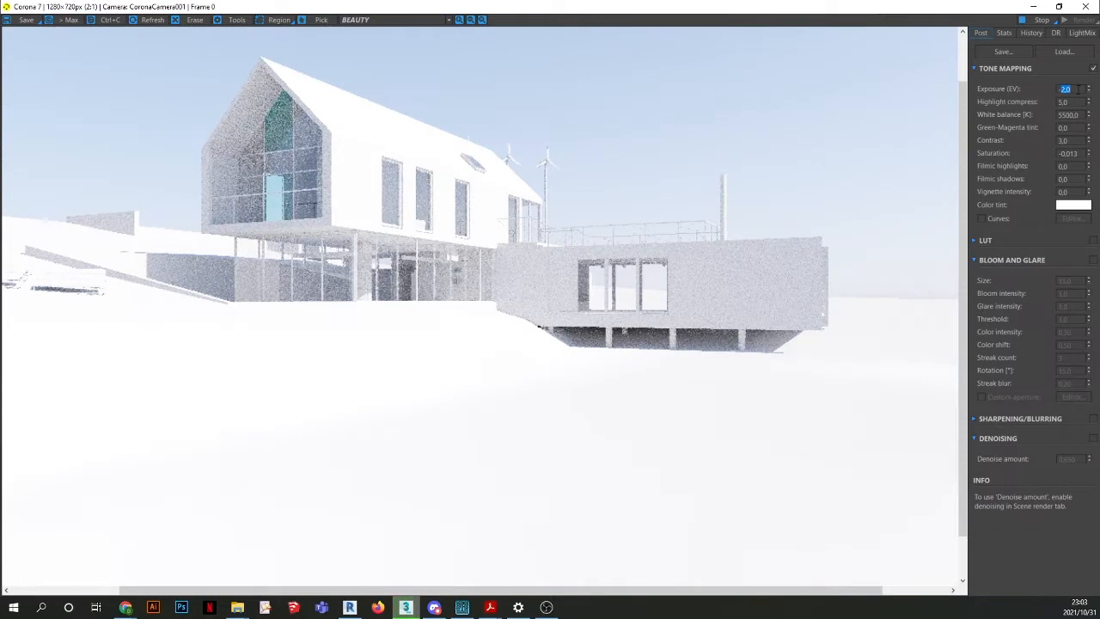
text(5)
key(Return)
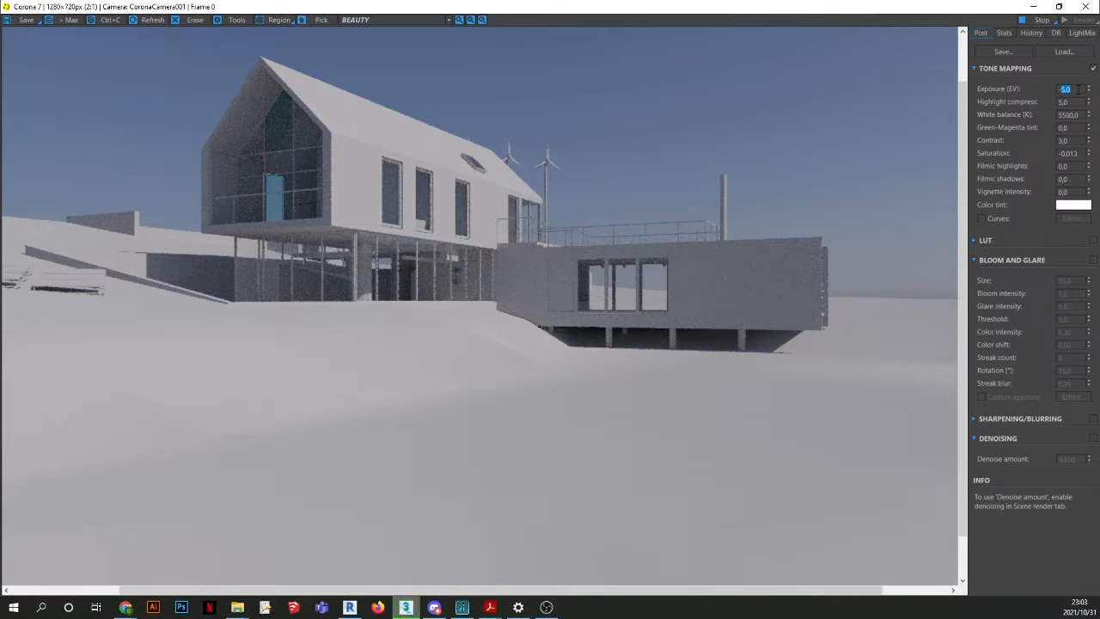
Try a darker exposure of -6 EV on the render, then return it to -5 EV.
text(-6)
key(Return)
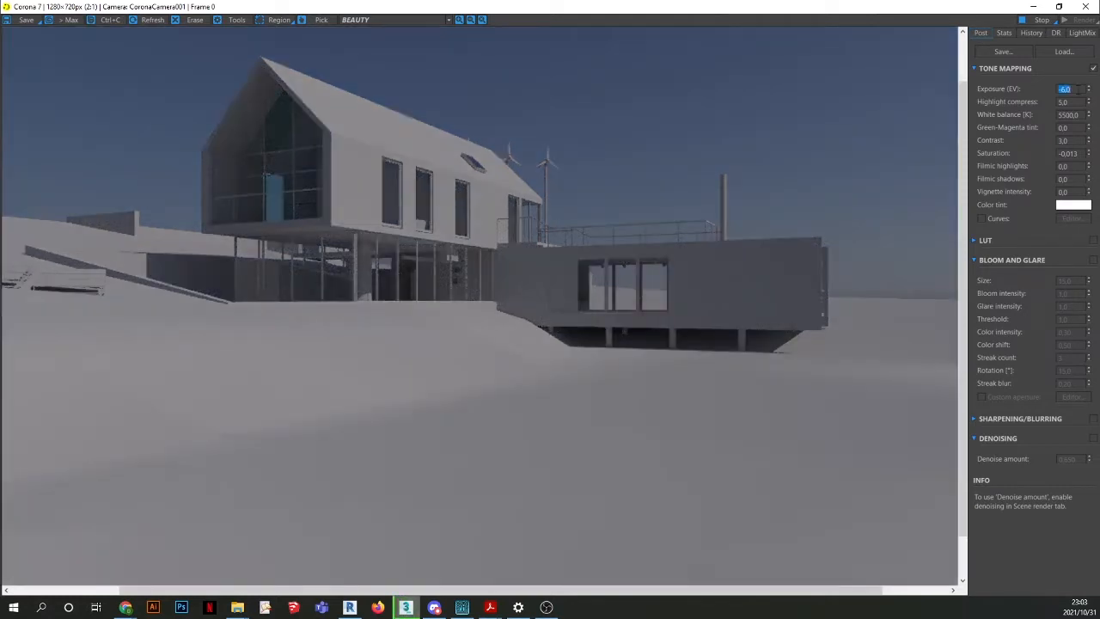
click(1089, 88)
double_click(1080, 90)
text(-5)
key(Return)
Set the render's tone-mapping white balance to 6500 K.
click(1074, 101)
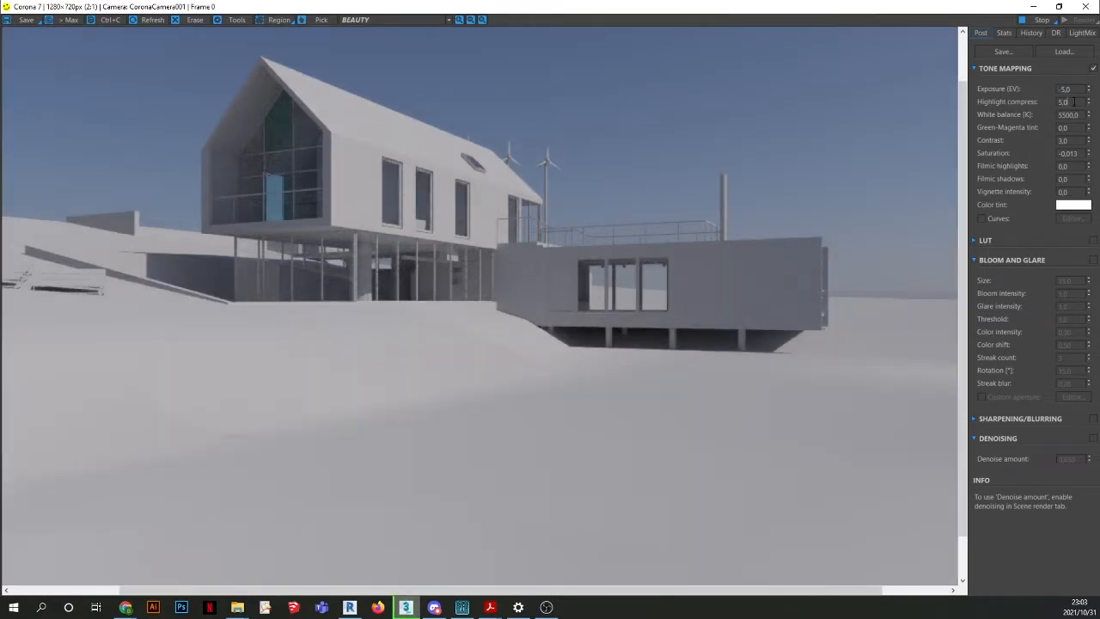
double_click(1065, 115)
text(6500)
key(Return)
click(831, 157)
Close and cancel the running render, then start the Corona interactive session in its docked viewport.
click(1086, 6)
click(727, 408)
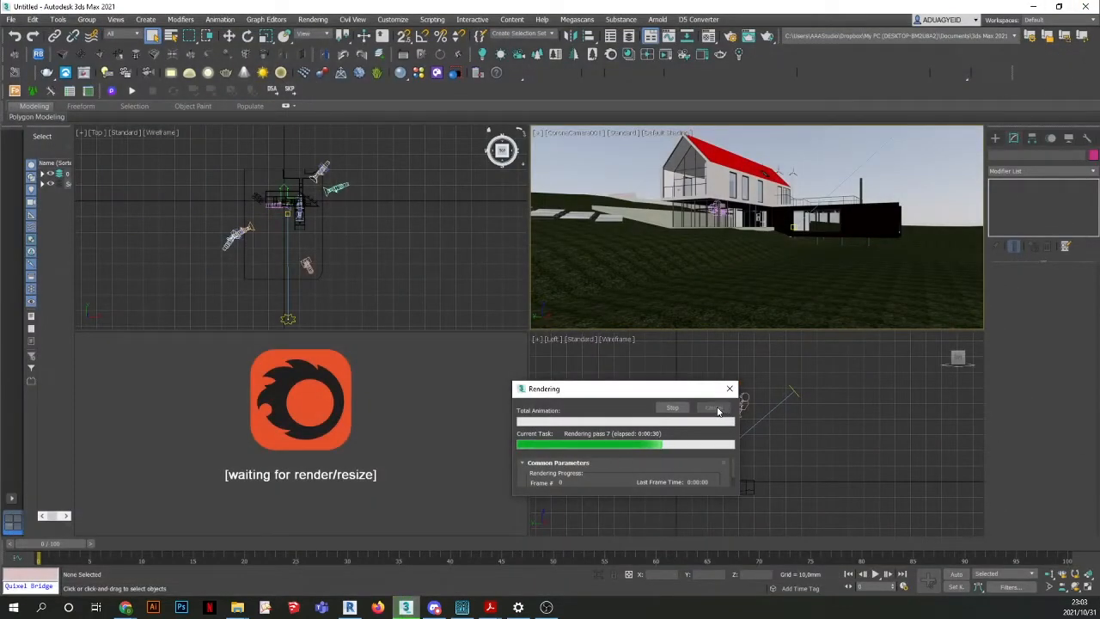
click(403, 416)
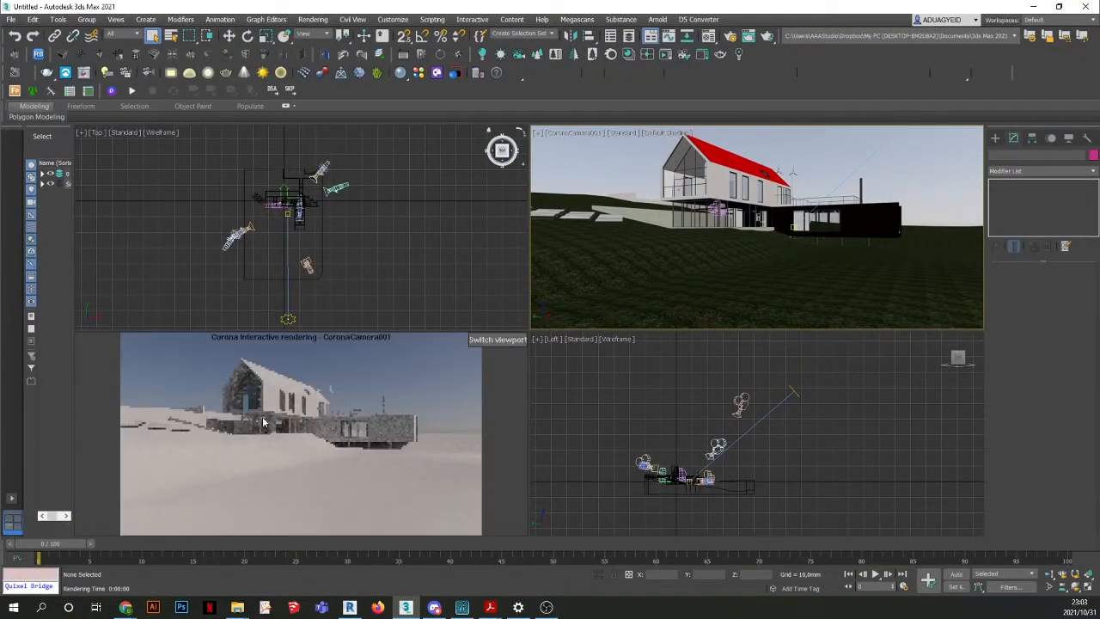
Move the CoronaSun lower in the Left view to reduce the angle of the sunlight on the house.
click(818, 411)
click(792, 391)
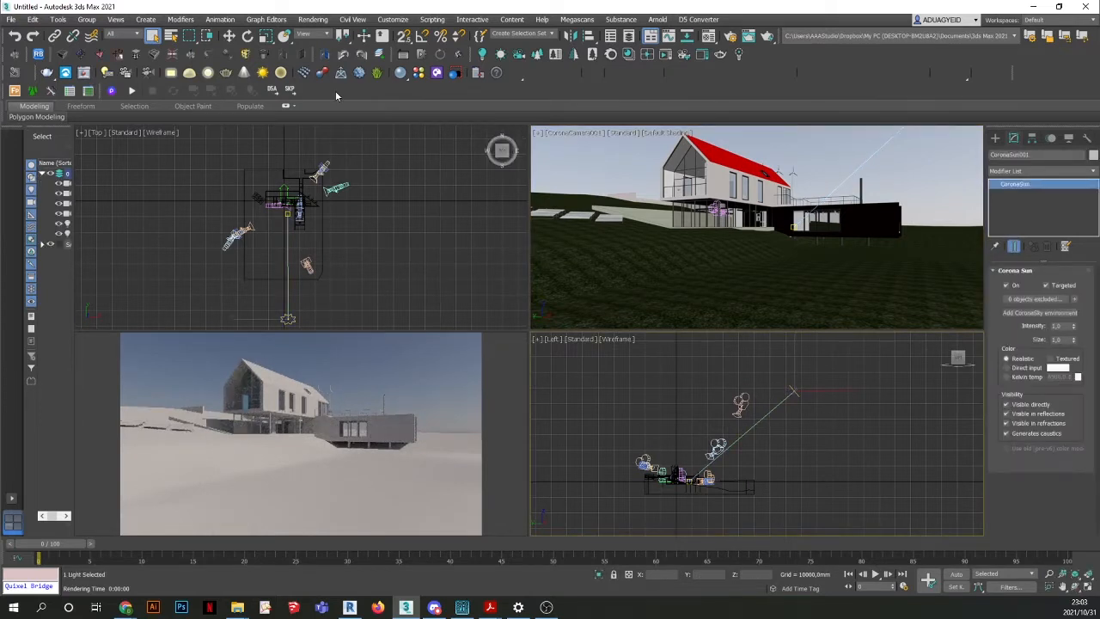
click(231, 36)
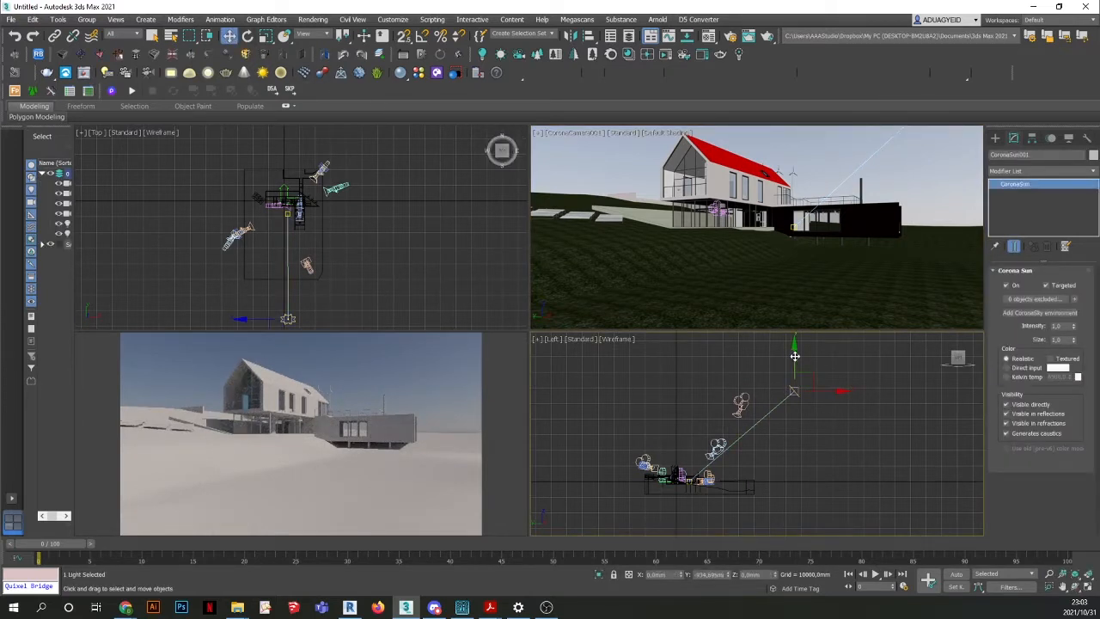
drag(794, 361, 791, 410)
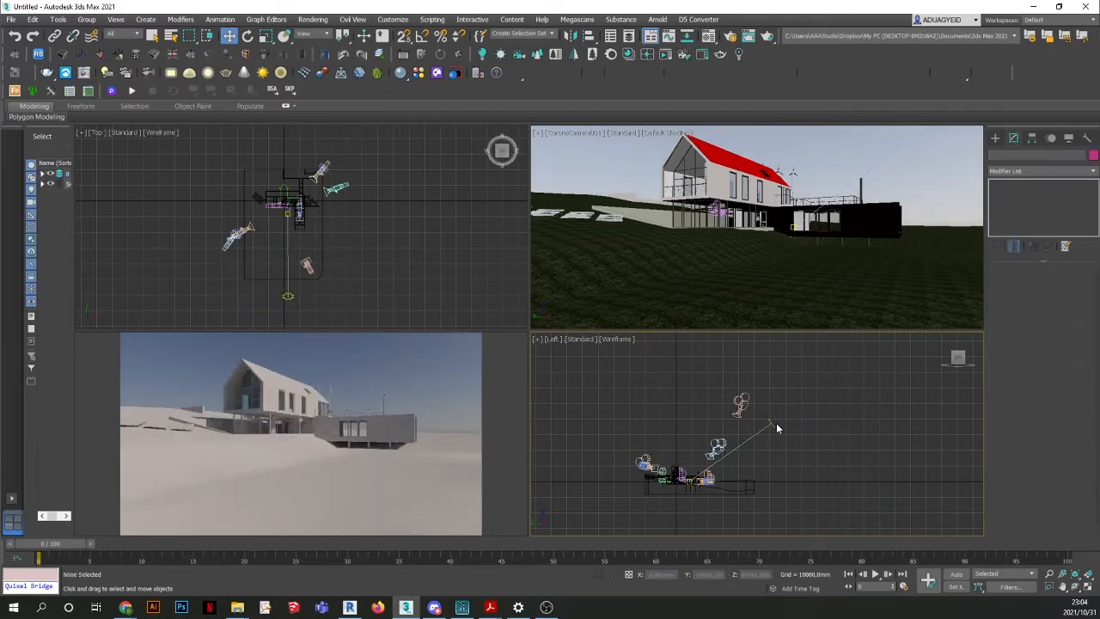
Lower the CoronaSun slightly further in the Left view and maximize the CoronaCamera001 viewport.
drag(774, 391, 774, 396)
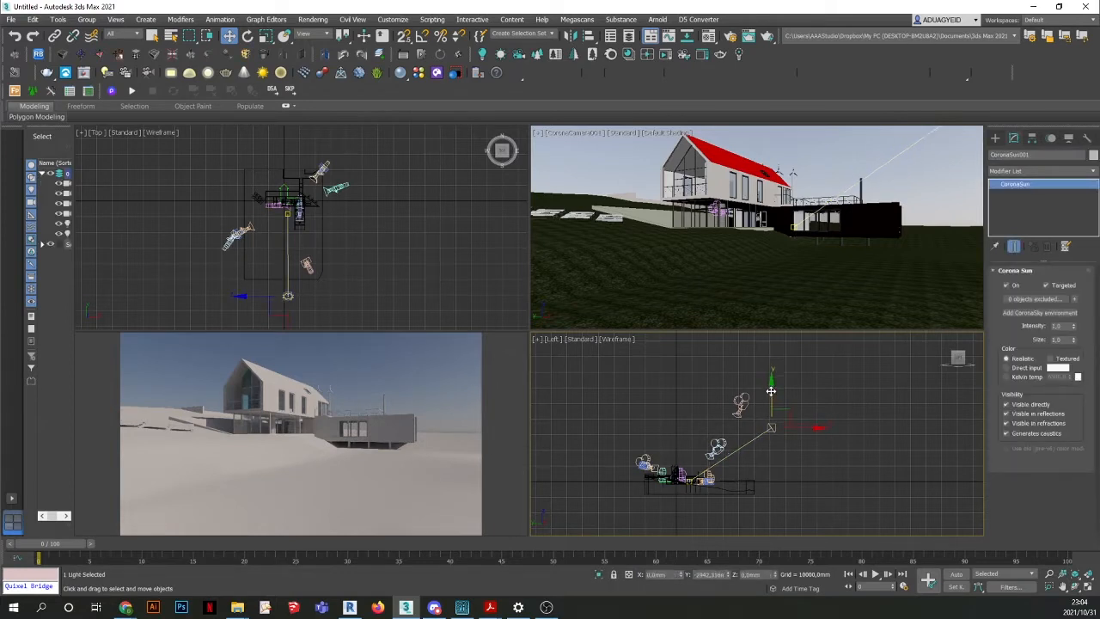
click(839, 418)
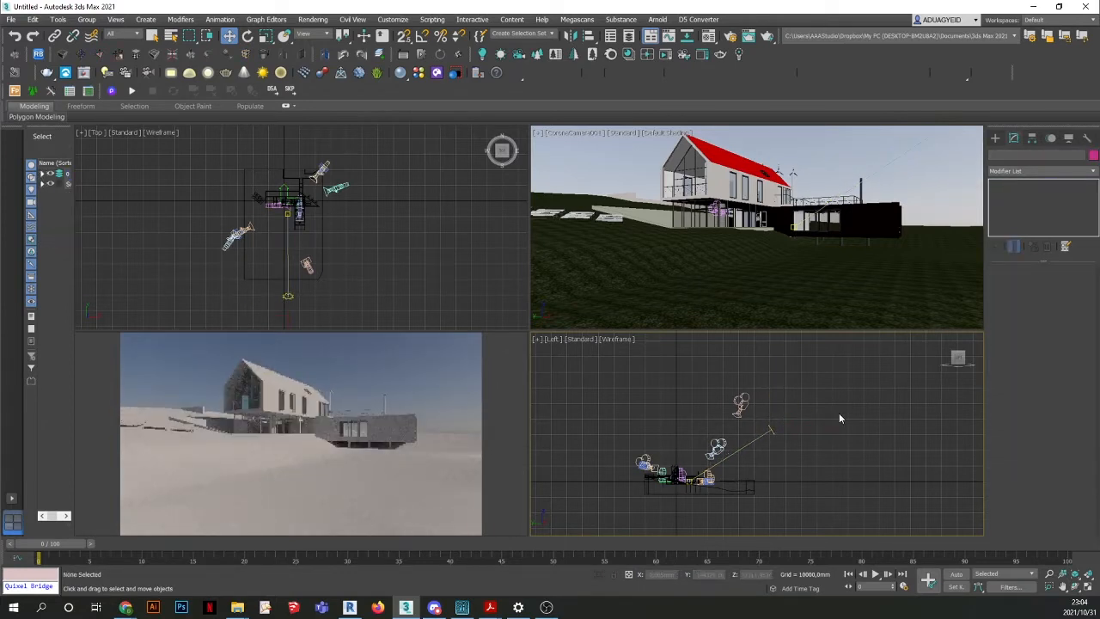
click(621, 168)
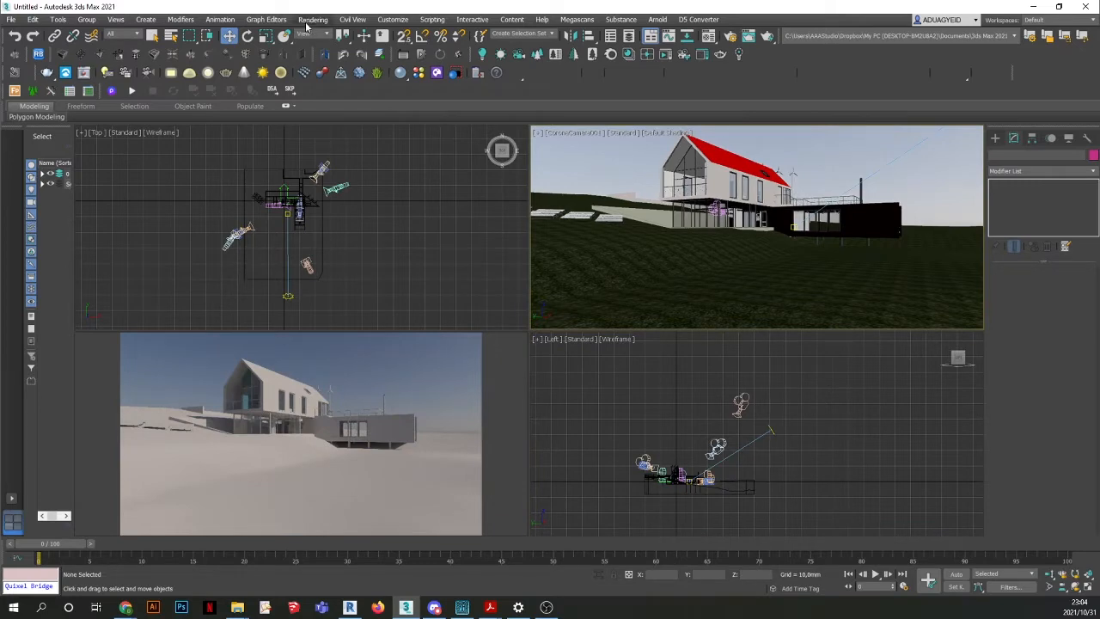
click(1089, 588)
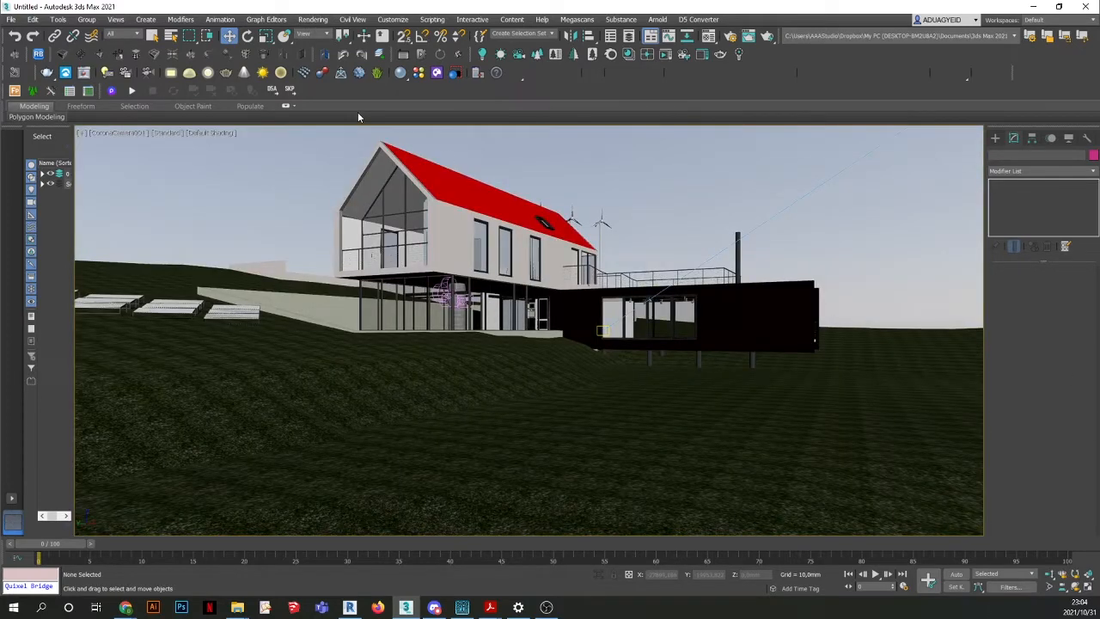
Turn the unused 03 - Default material slot into a CoronaPhysicalMtl and name it "red wall".
key(m)
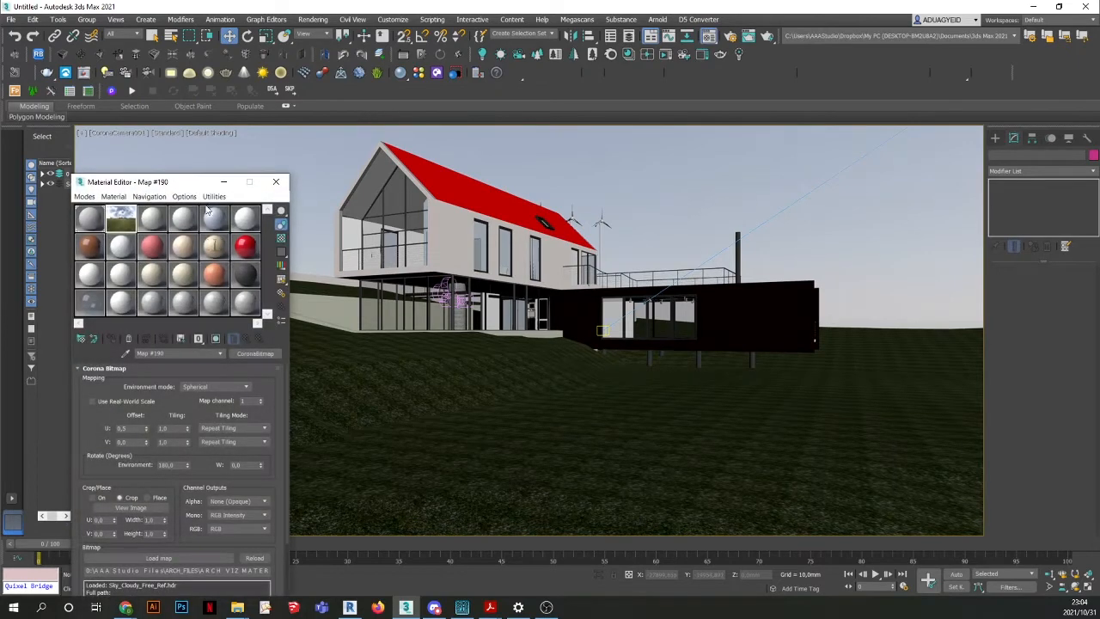
drag(161, 184, 567, 117)
click(559, 152)
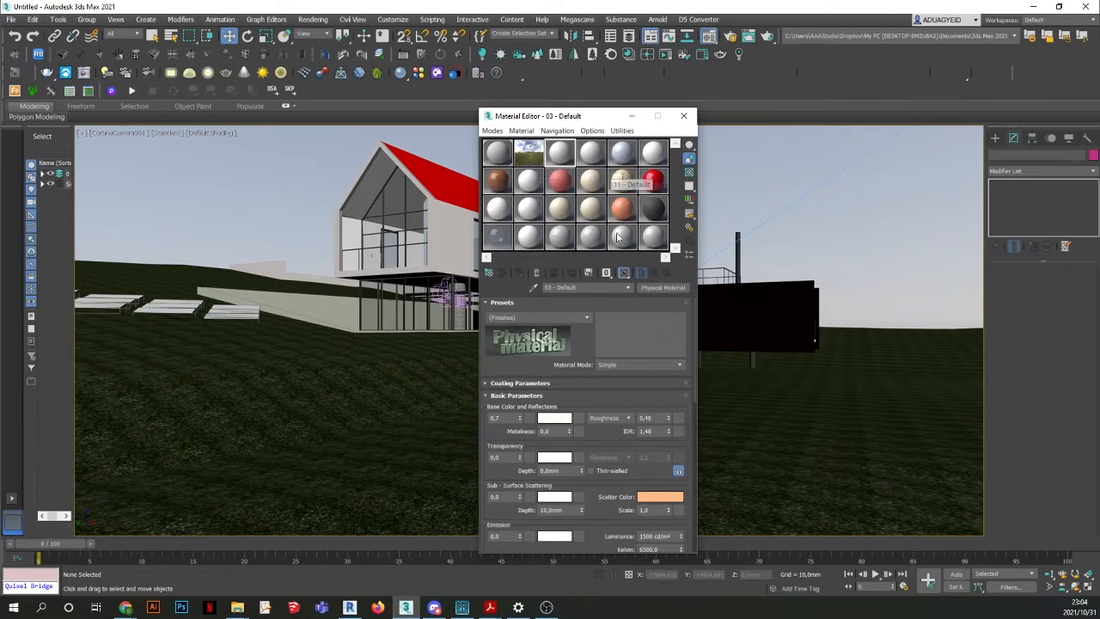
click(658, 289)
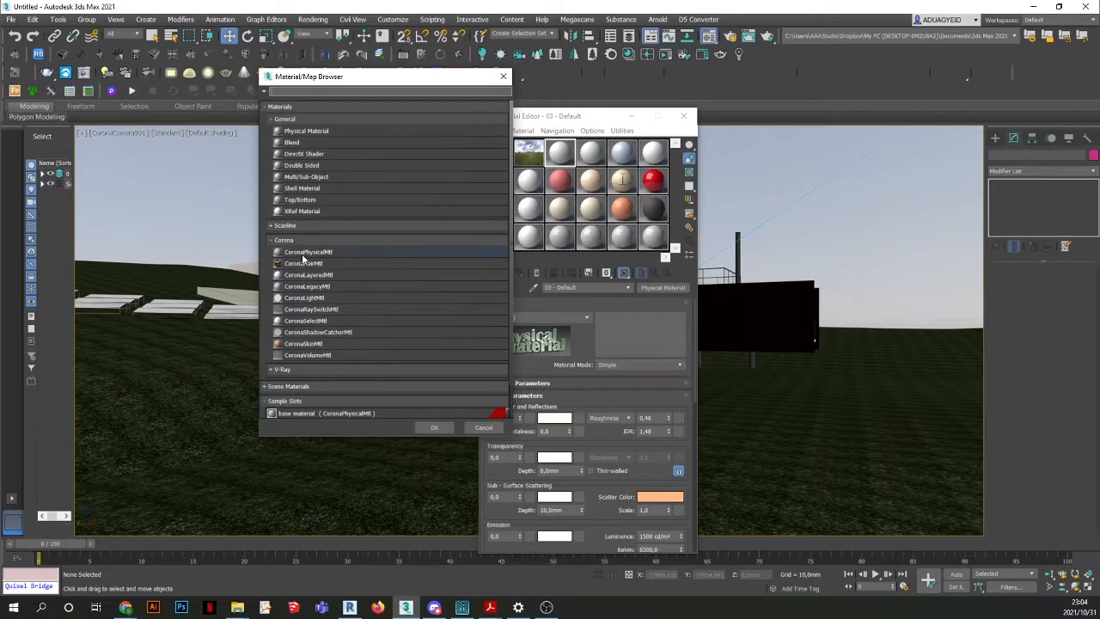
double_click(303, 252)
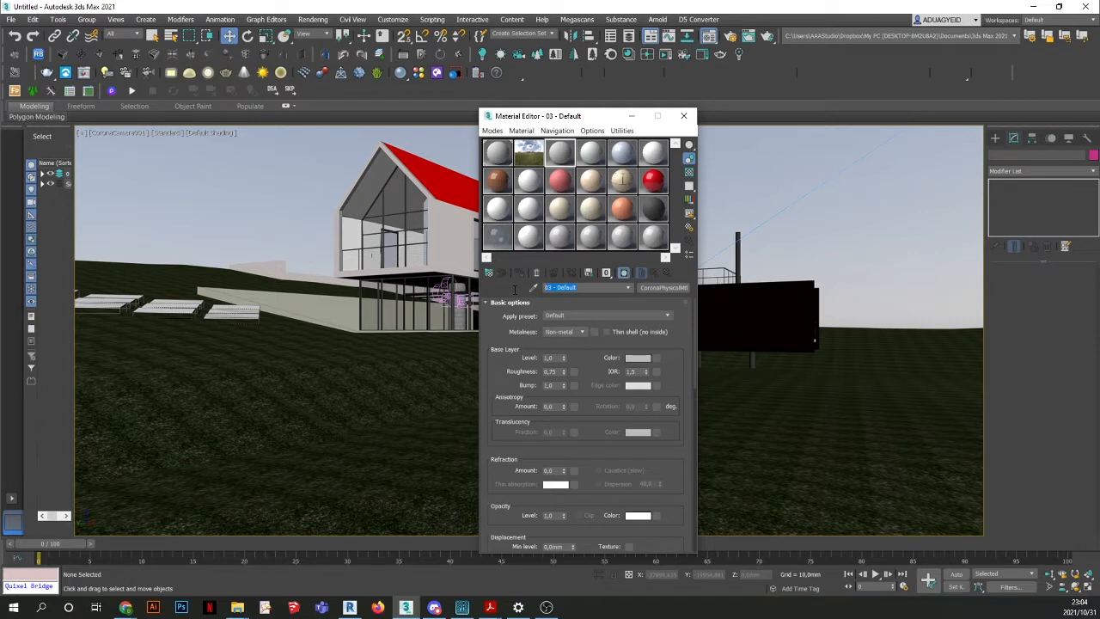
text(red wall)
drag(566, 117, 752, 90)
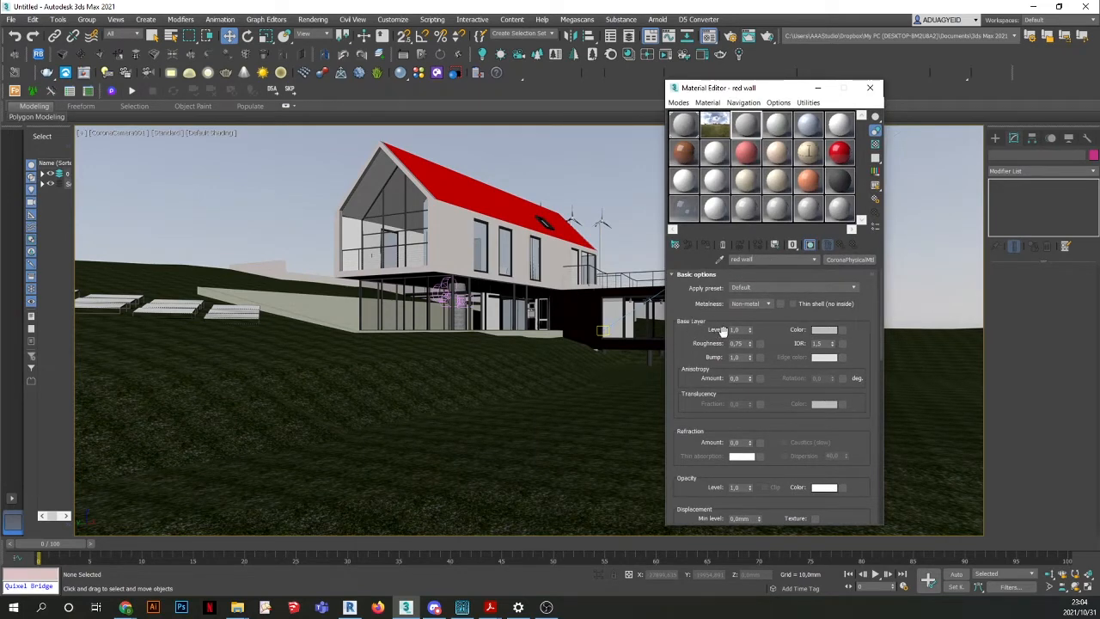
Set the red wall material's base color to red with a saturation of 248.
click(825, 332)
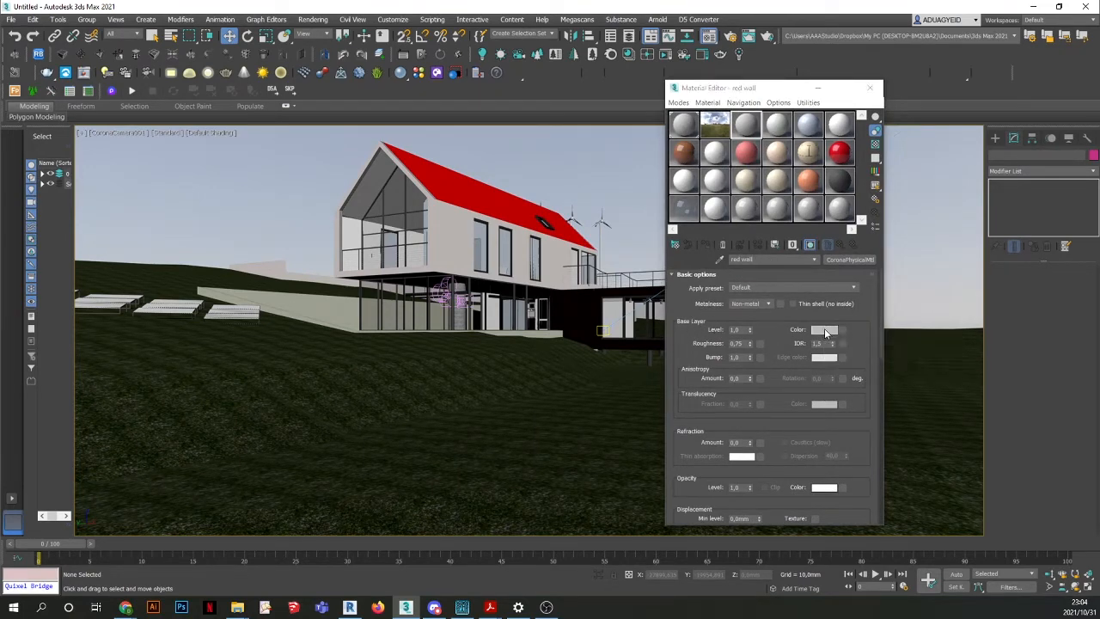
drag(456, 122, 495, 122)
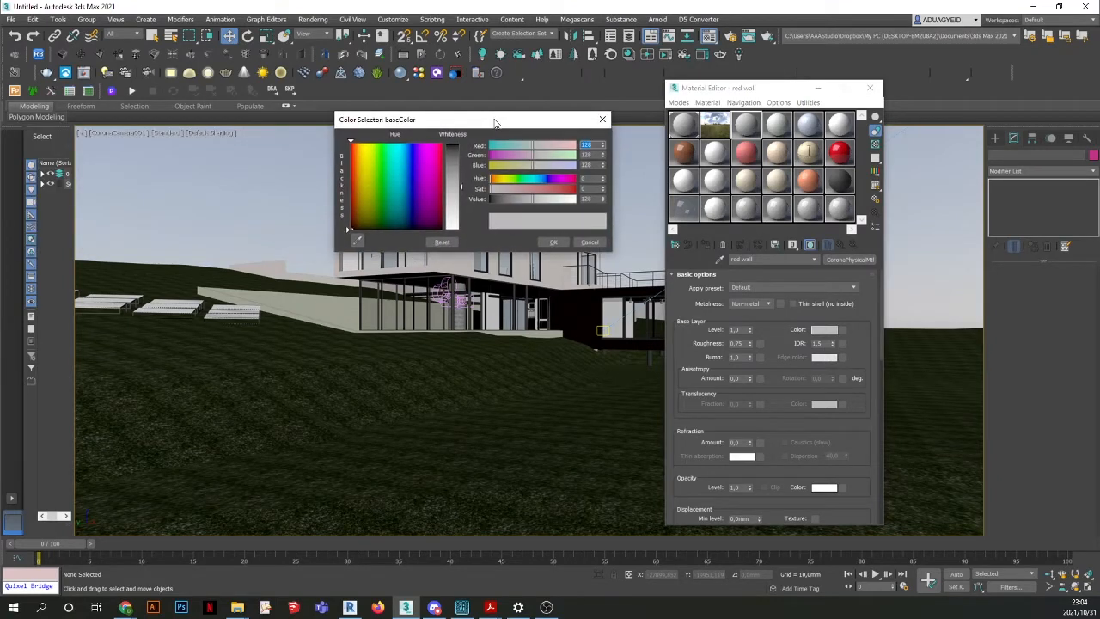
click(571, 187)
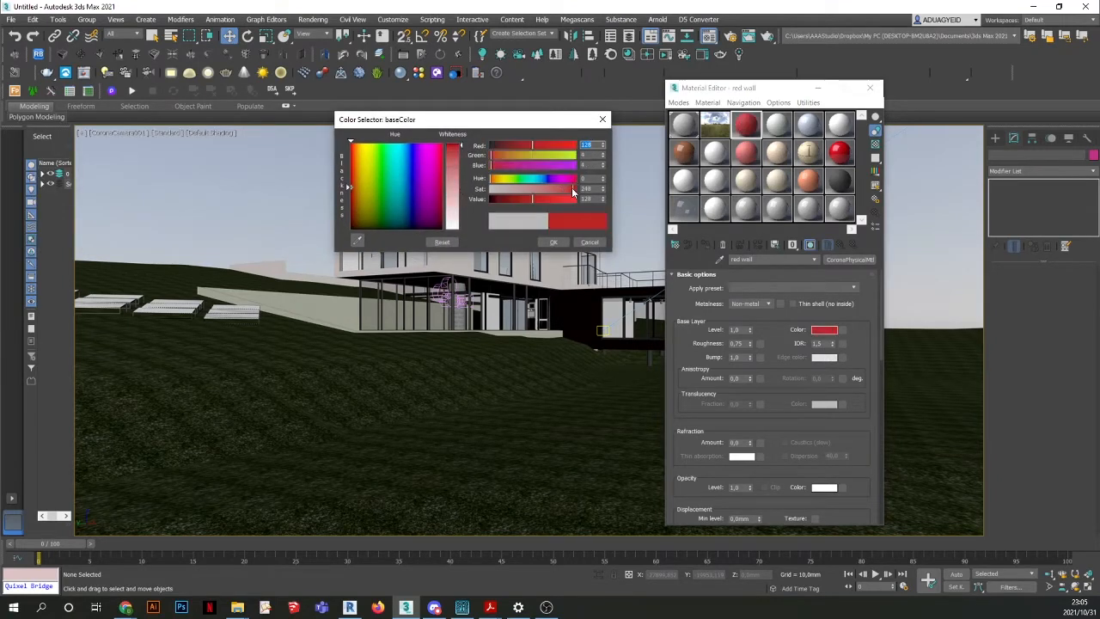
click(553, 242)
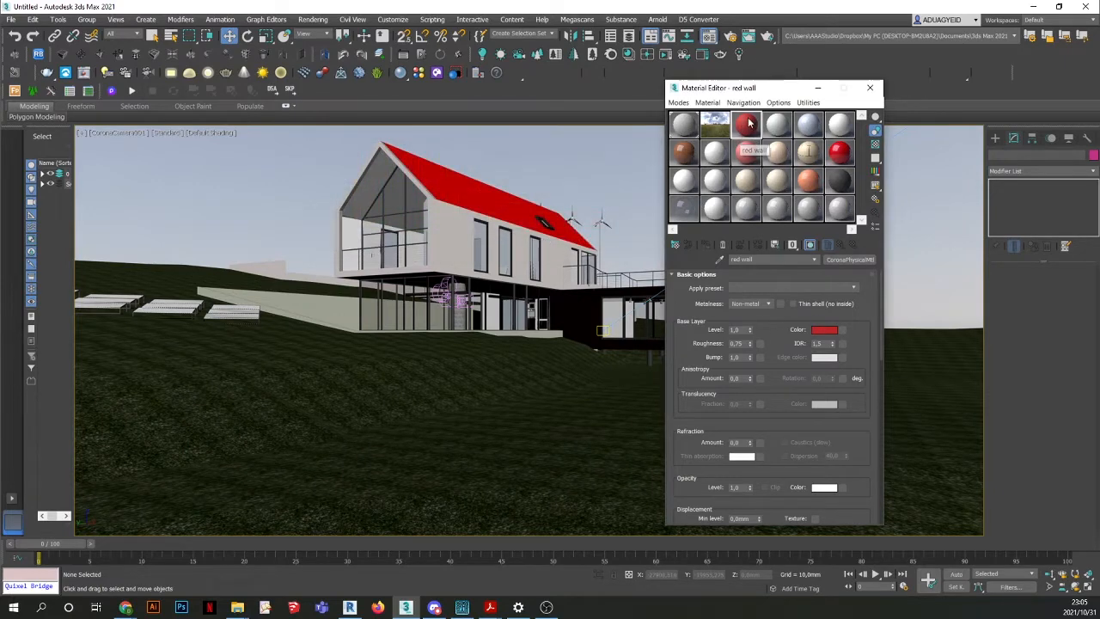
Assign the red wall material to the upper volume's concrete walls and deselect the object.
drag(745, 94, 784, 87)
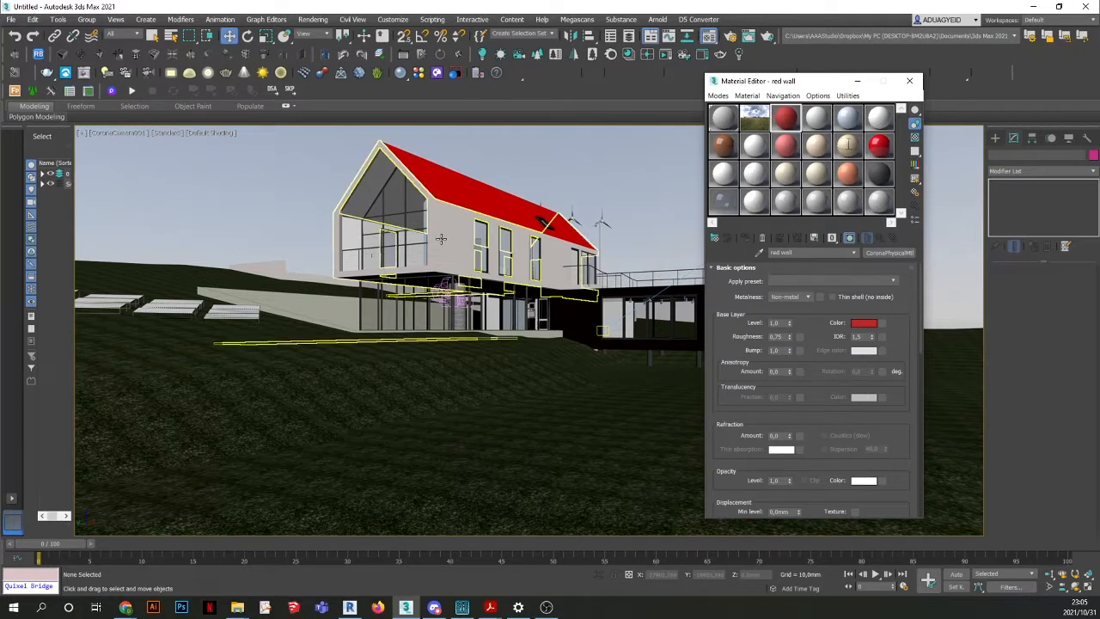
click(441, 239)
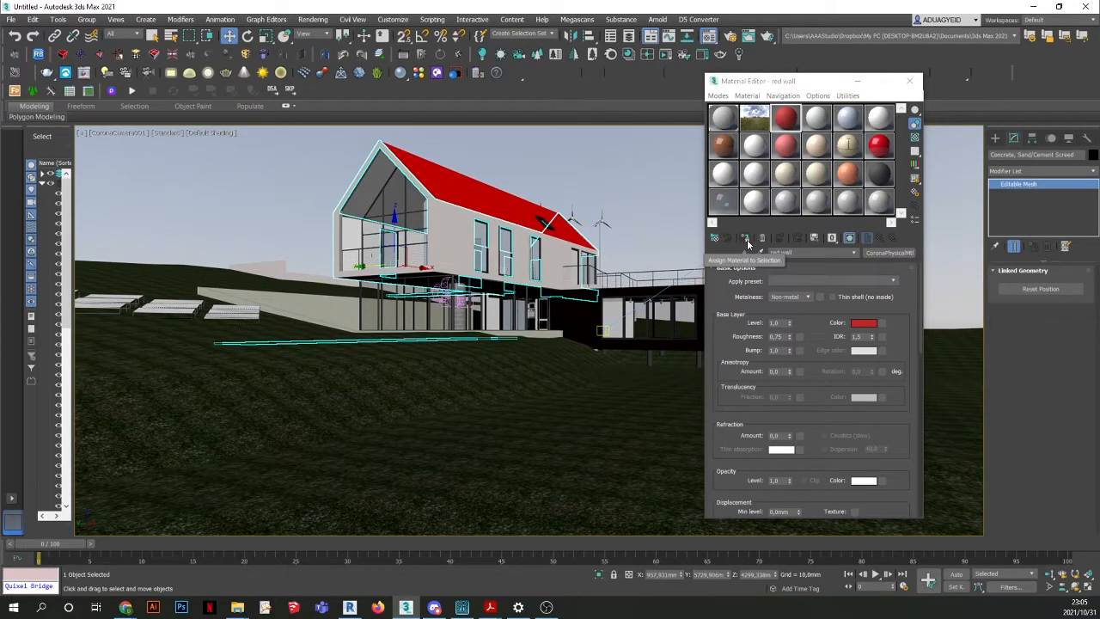
click(748, 244)
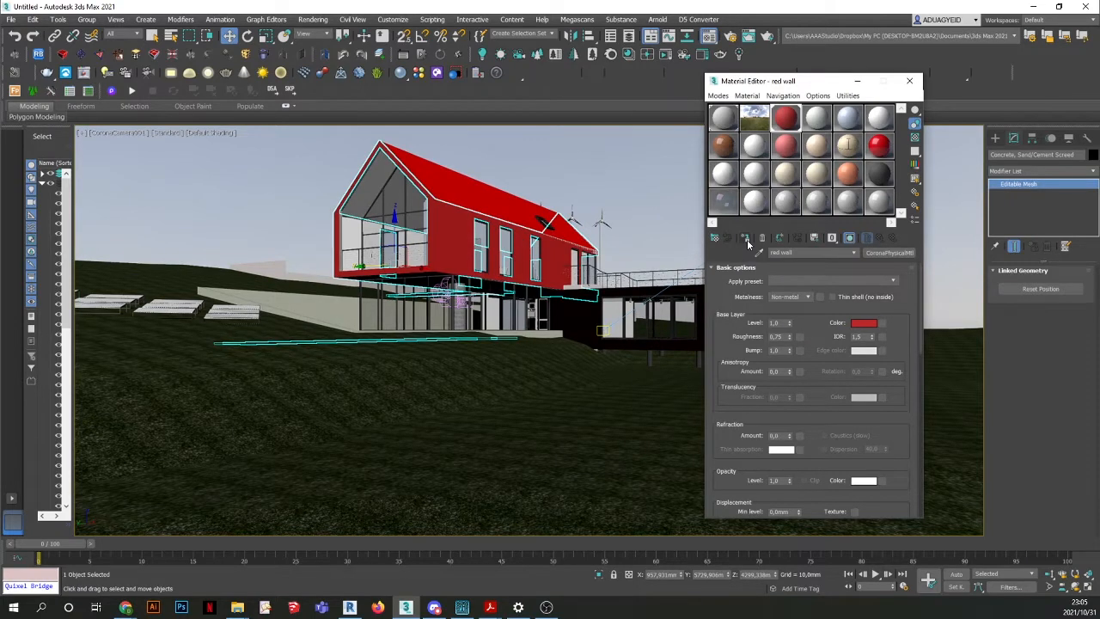
click(606, 188)
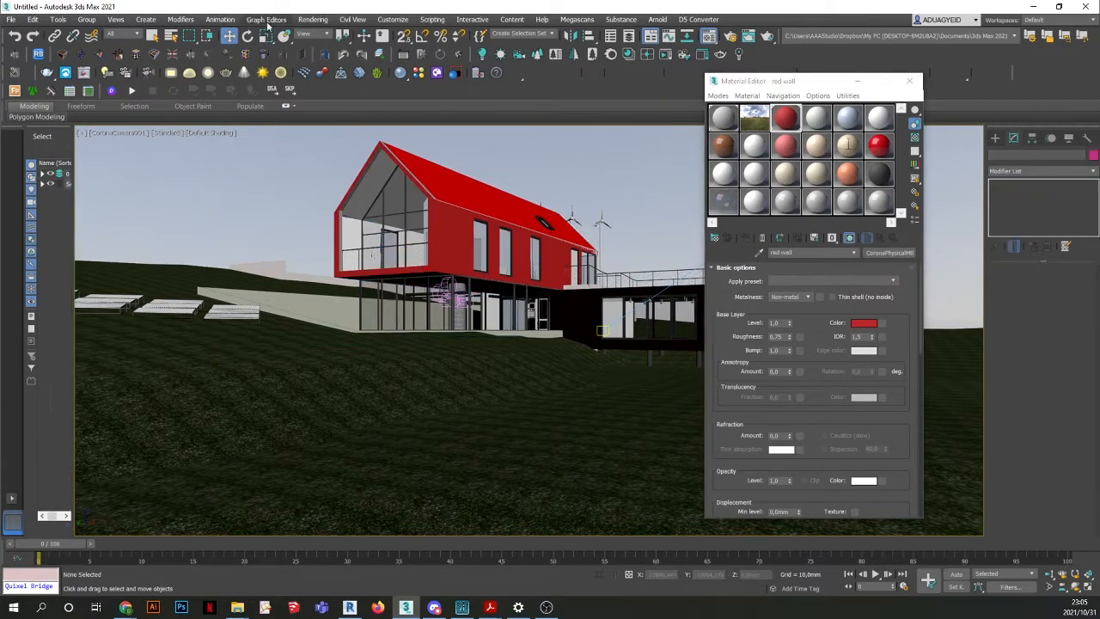
Render the camera view to check the red wall on the house, and cancel the render.
click(320, 20)
click(323, 39)
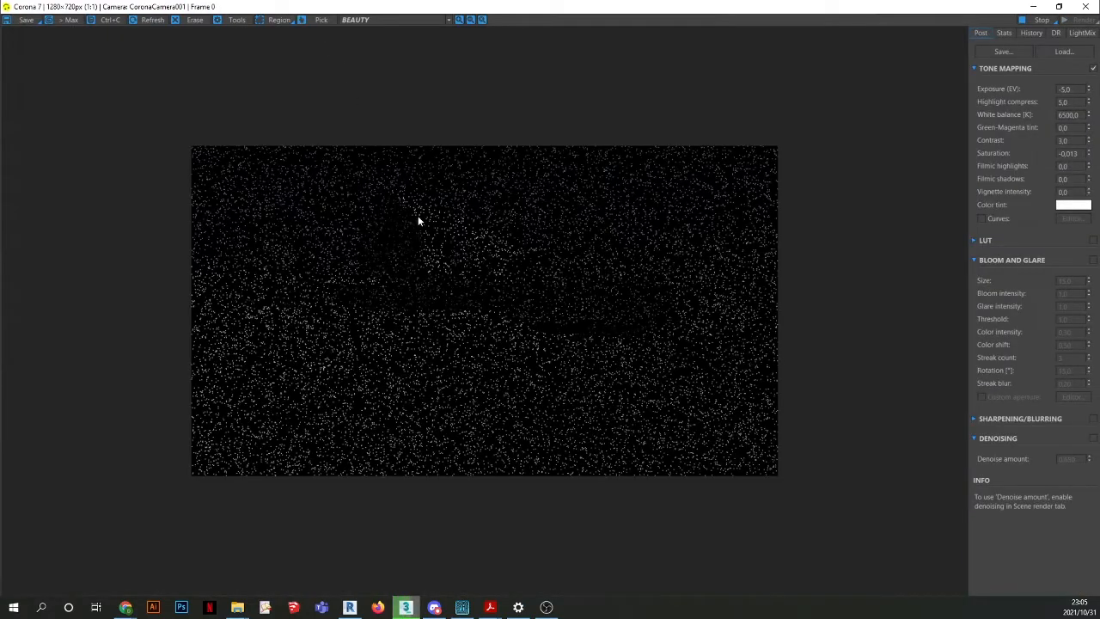
scroll(419, 219, up, 1)
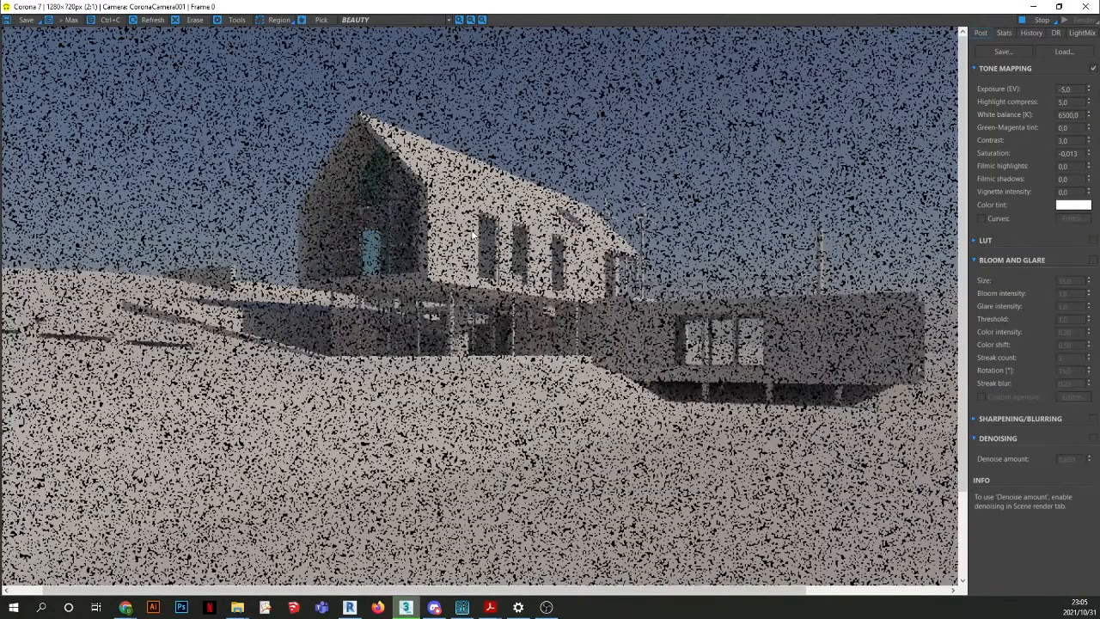
scroll(472, 231, down, 1)
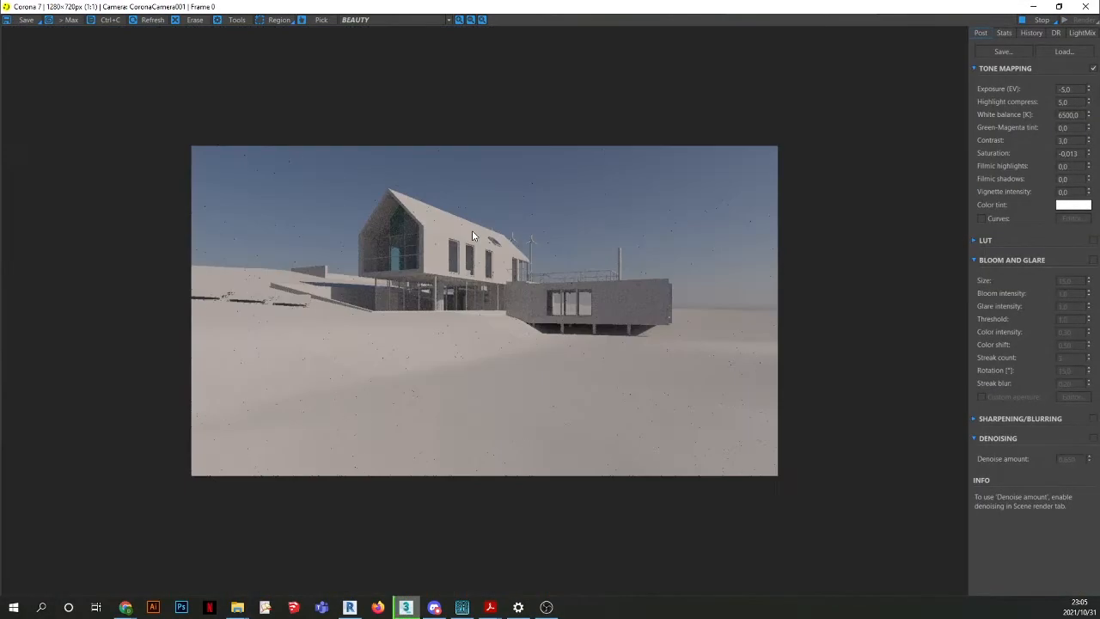
click(1083, 6)
click(712, 408)
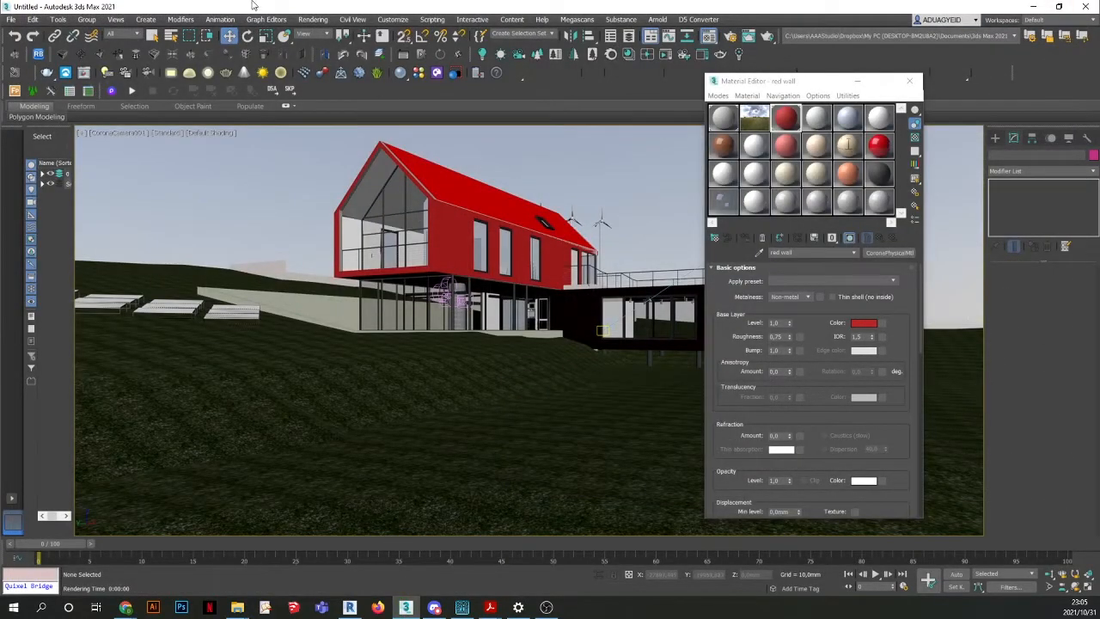
Turn off the material override in the Corona scene render settings.
click(316, 19)
click(327, 74)
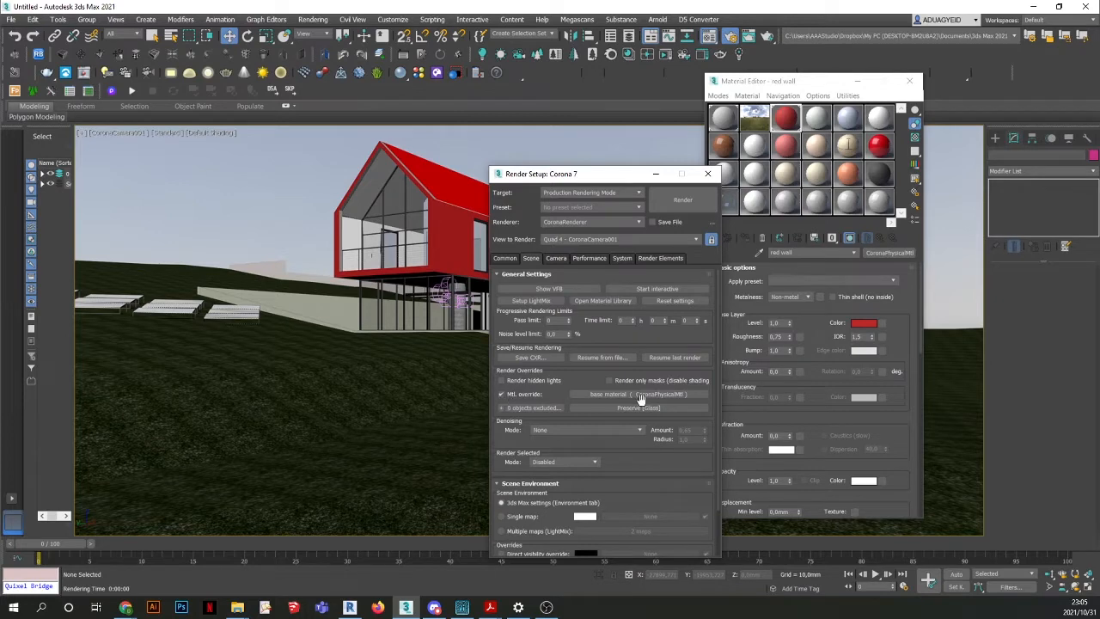
click(538, 396)
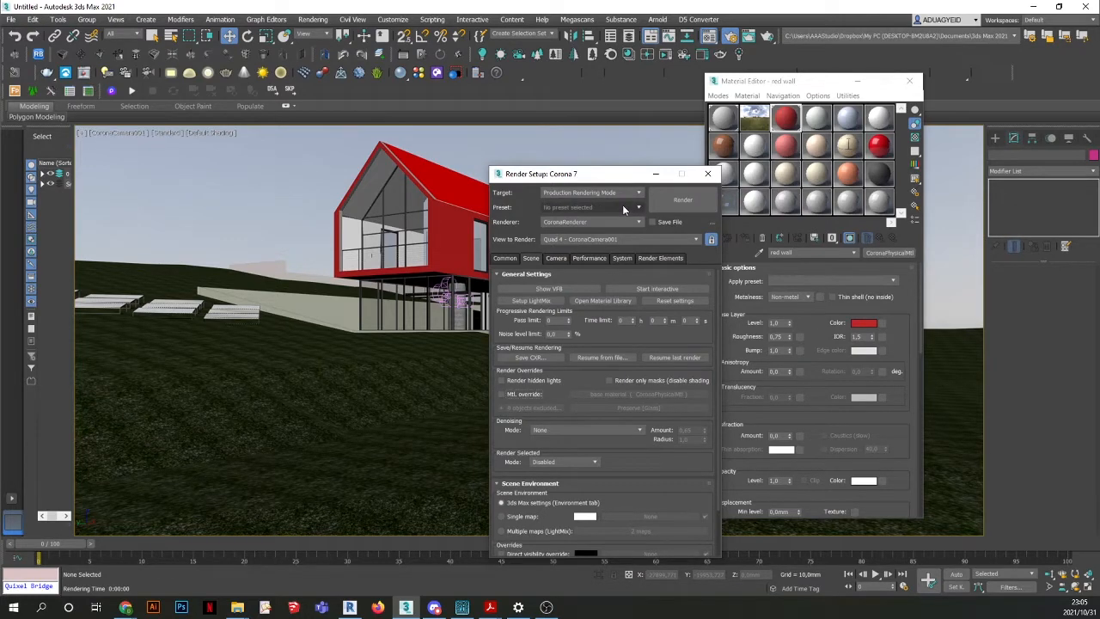
drag(614, 176, 303, 160)
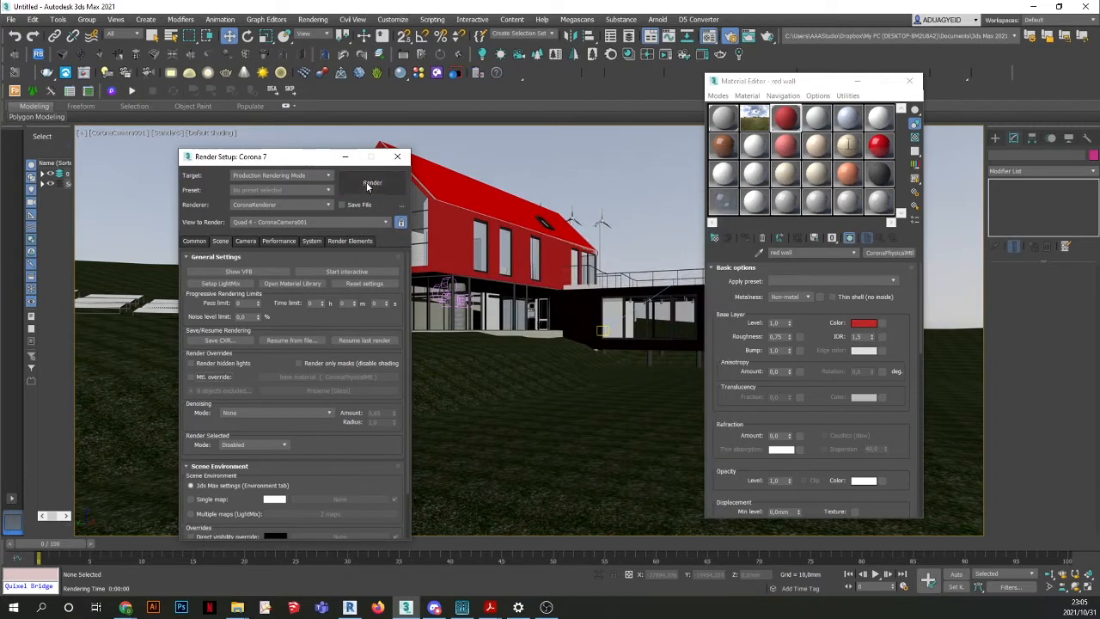
Test-render the camera view without the override, dismiss the Corona error messages and cancel the render.
click(366, 181)
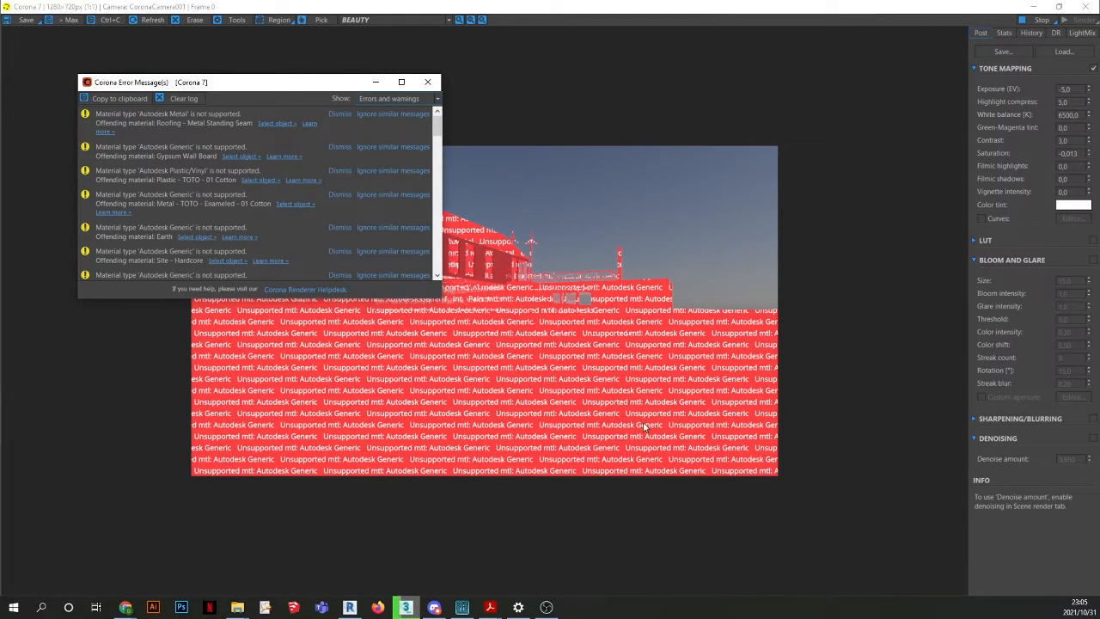
click(425, 86)
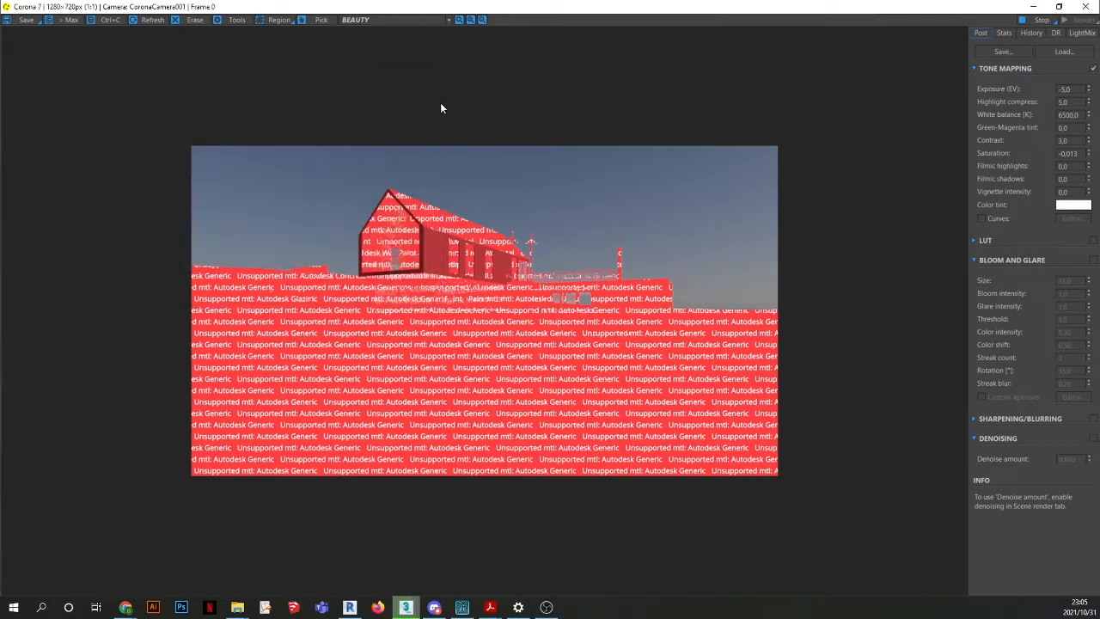
click(1084, 8)
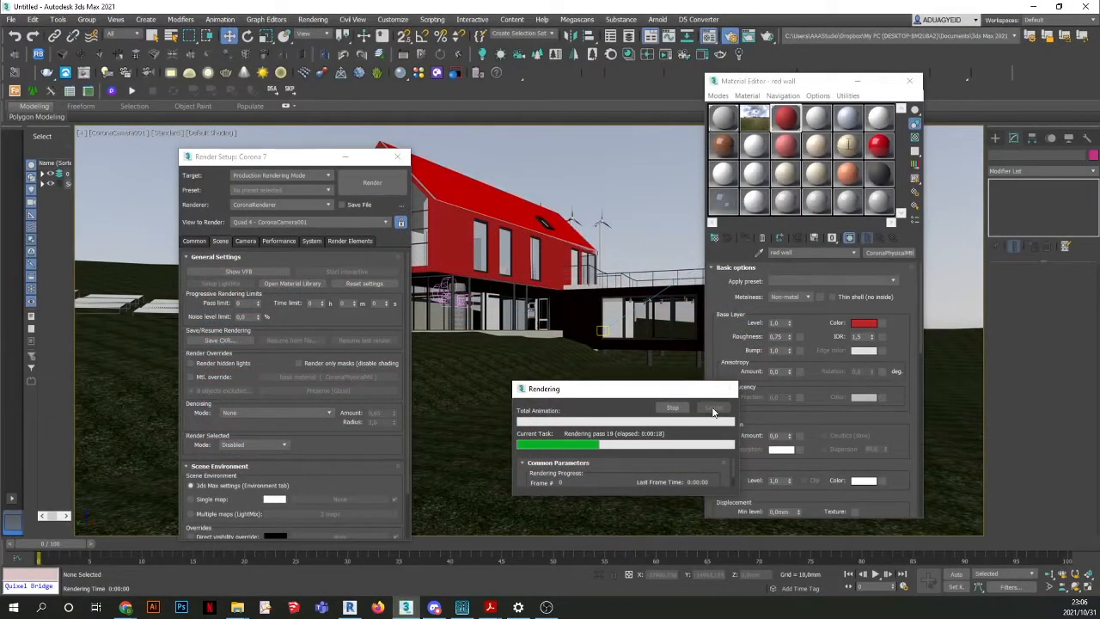
click(714, 407)
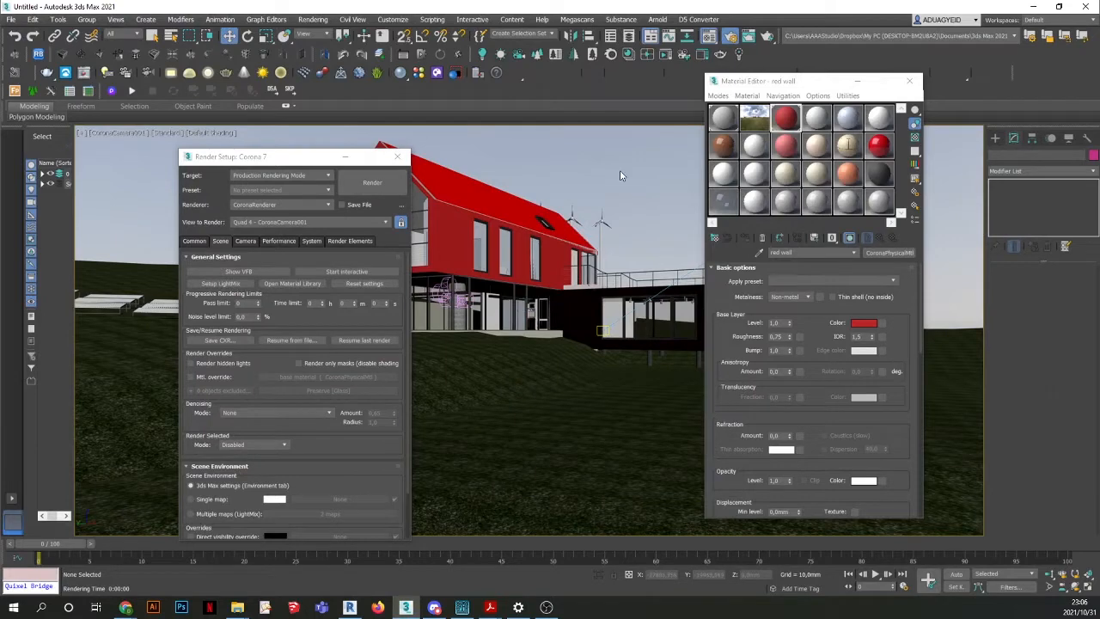
Convert everything in the scene (materials, maps, lights) to Corona with the Corona Converter and accept the warning.
click(611, 55)
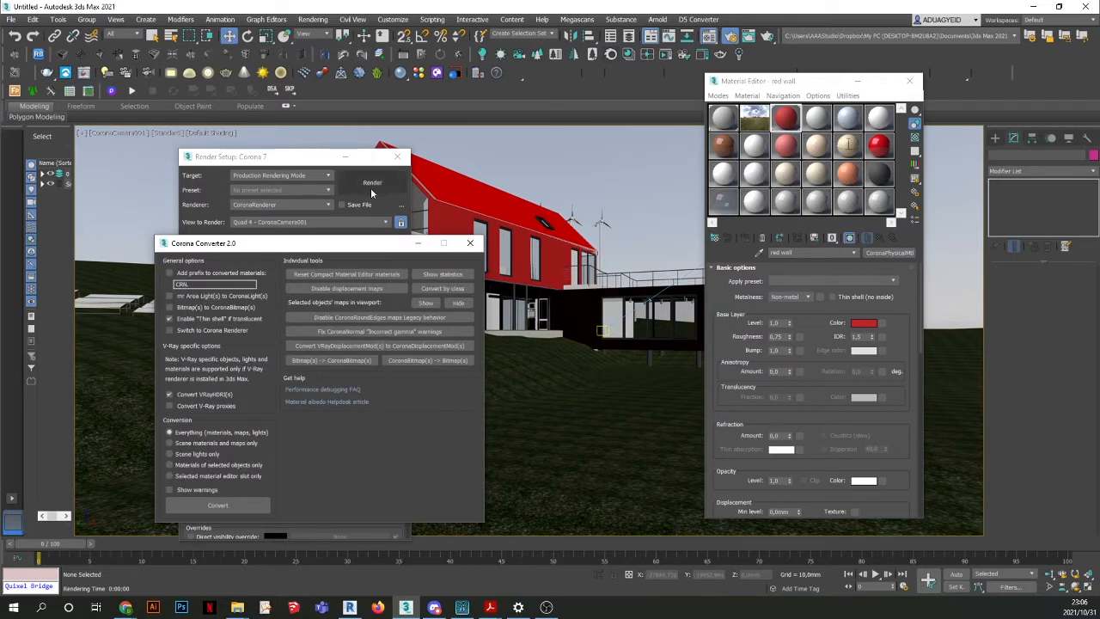
click(204, 505)
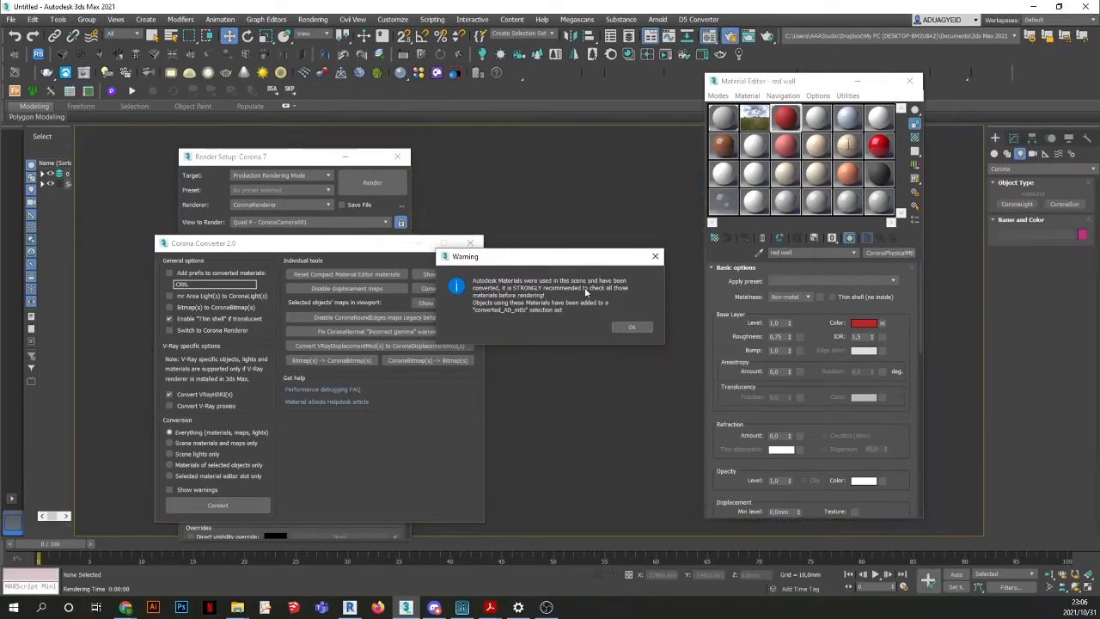
click(632, 327)
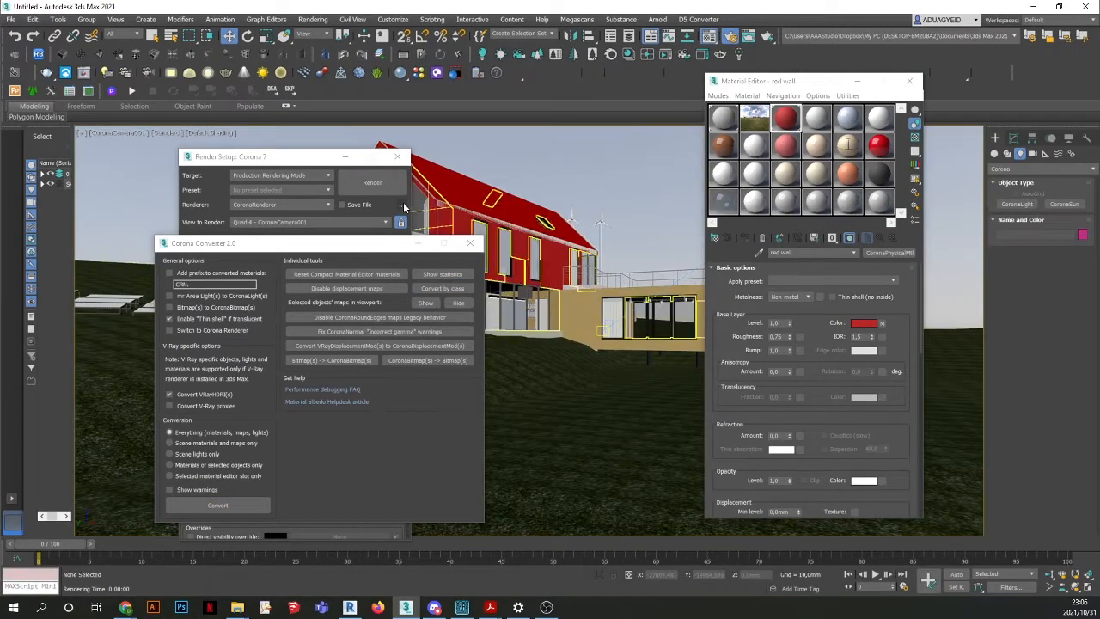
Render the converted scene and inspect the house's walls, glazing and ground up close.
click(385, 185)
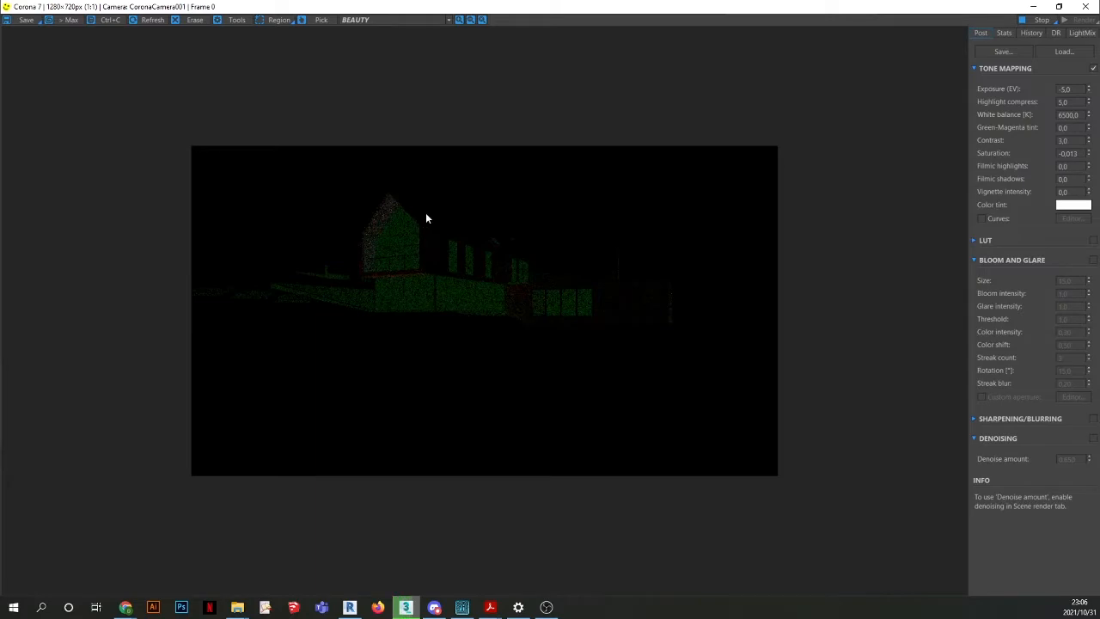
scroll(425, 218, up, 1)
scroll(425, 218, down, 1)
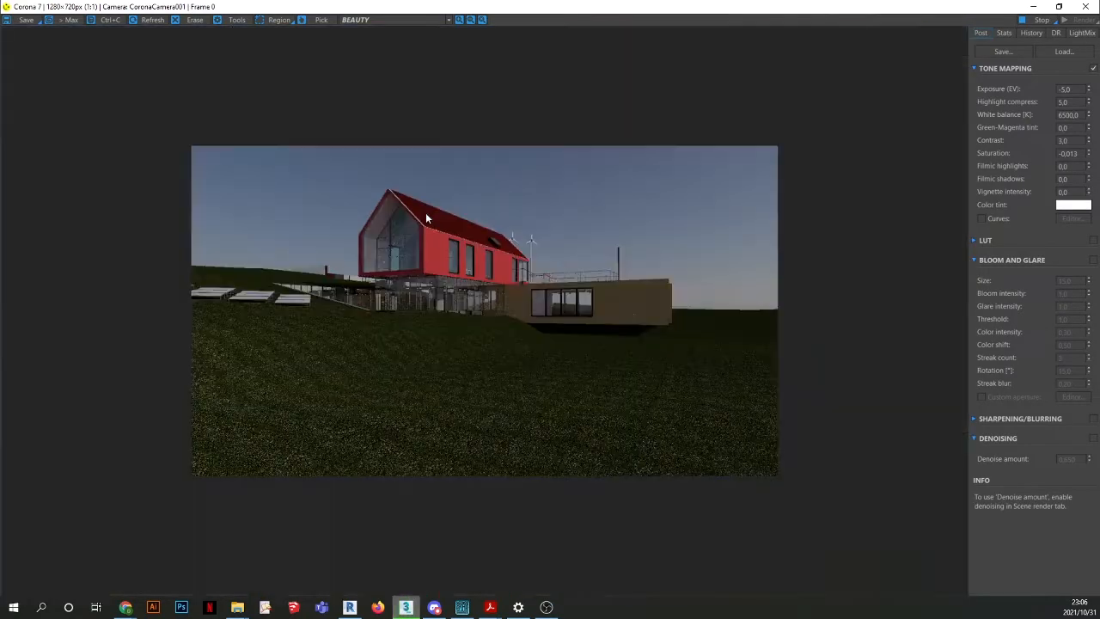
scroll(467, 282, up, 1)
scroll(332, 300, up, 1)
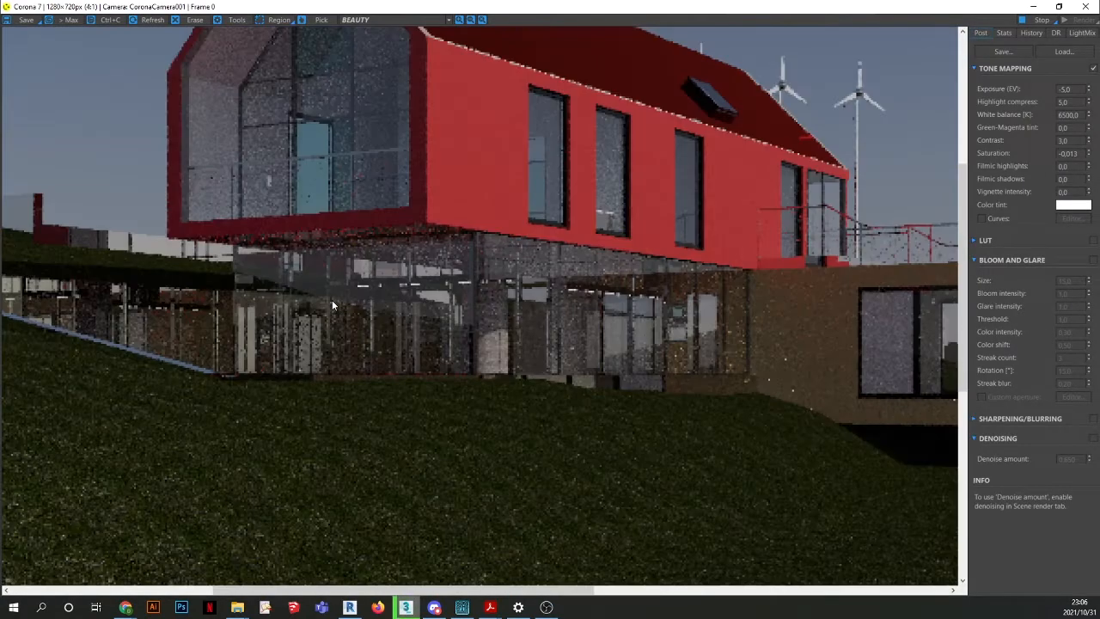
scroll(332, 300, down, 1)
scroll(332, 299, down, 1)
scroll(422, 275, up, 1)
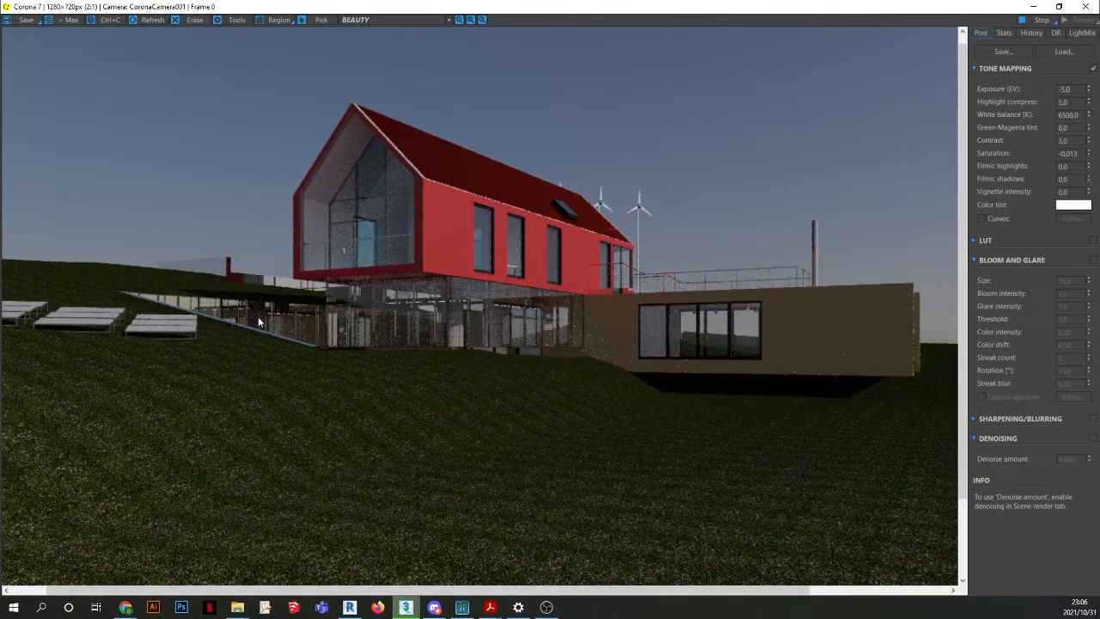
Examine the whole house and its red side wall in the running render, then close the frame buffer and cancel the render.
scroll(292, 367, down, 1)
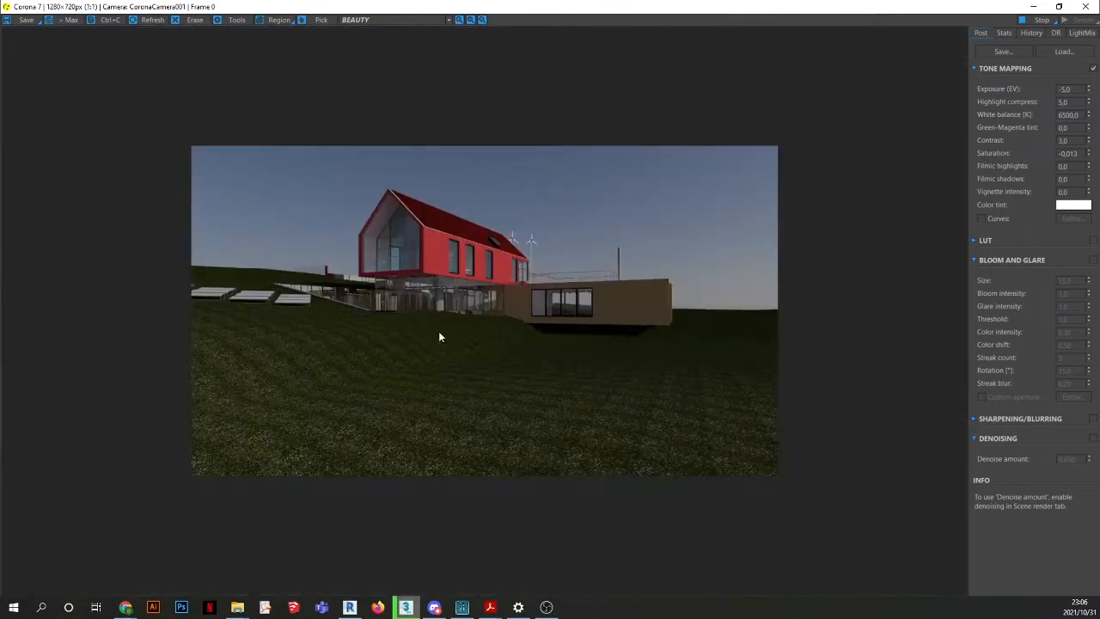
scroll(495, 268, up, 1)
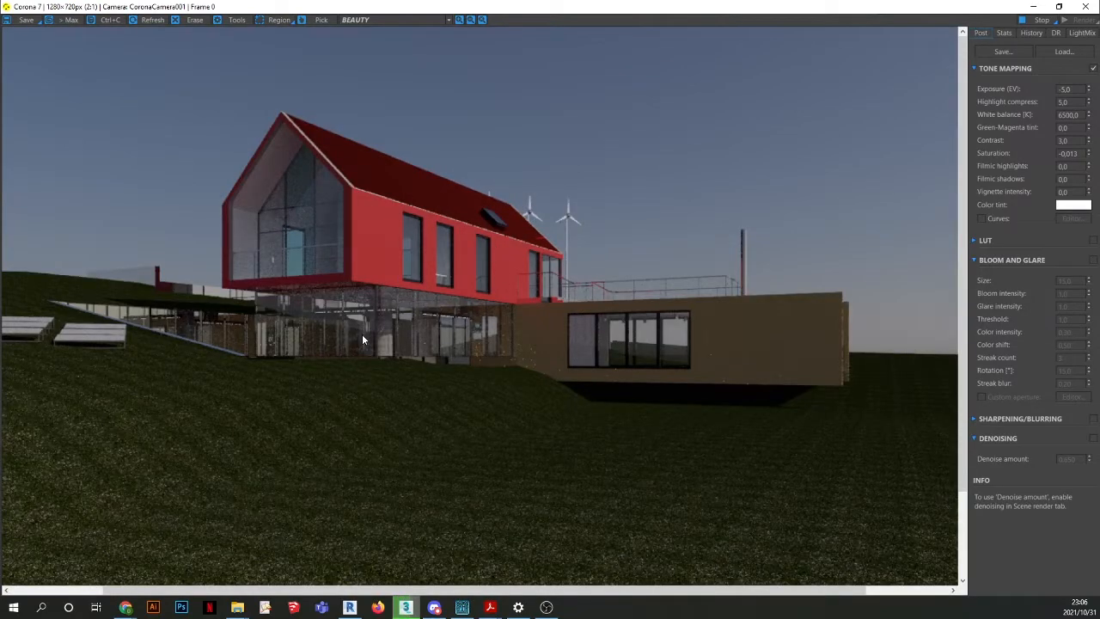
scroll(399, 400, up, 1)
scroll(400, 399, down, 1)
scroll(402, 404, down, 1)
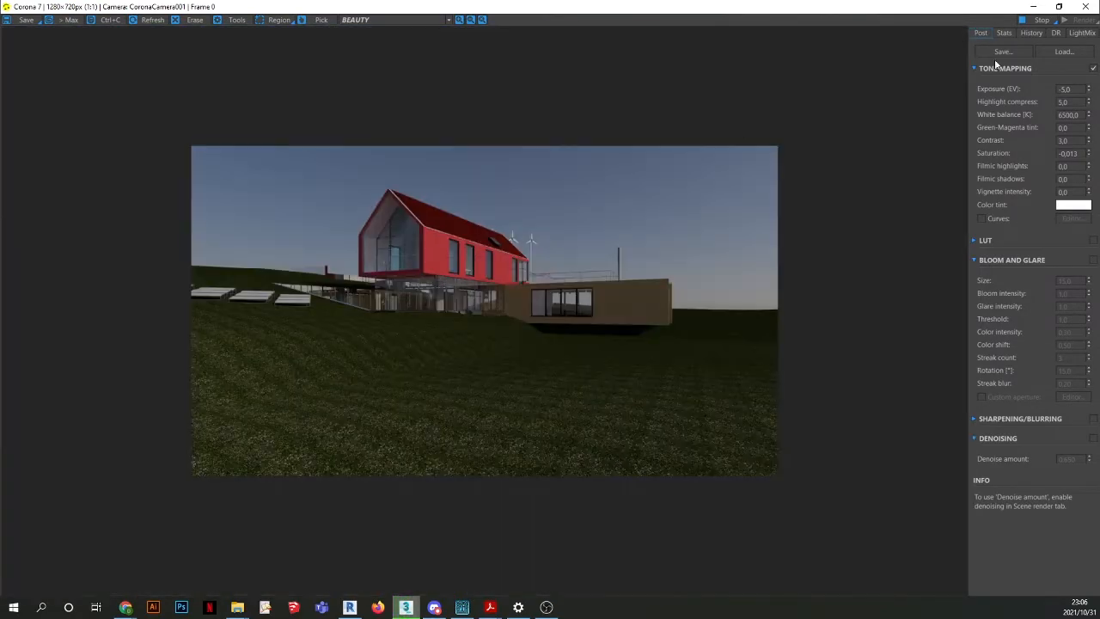
scroll(360, 221, up, 2)
scroll(322, 233, up, 2)
scroll(331, 191, down, 1)
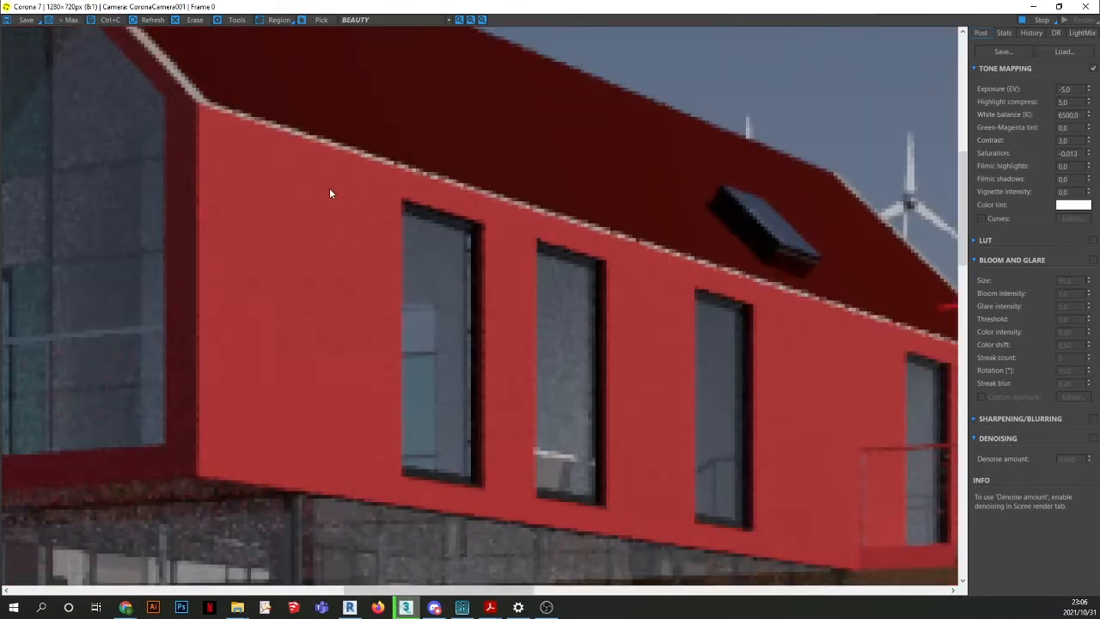
scroll(357, 326, down, 1)
scroll(357, 325, down, 1)
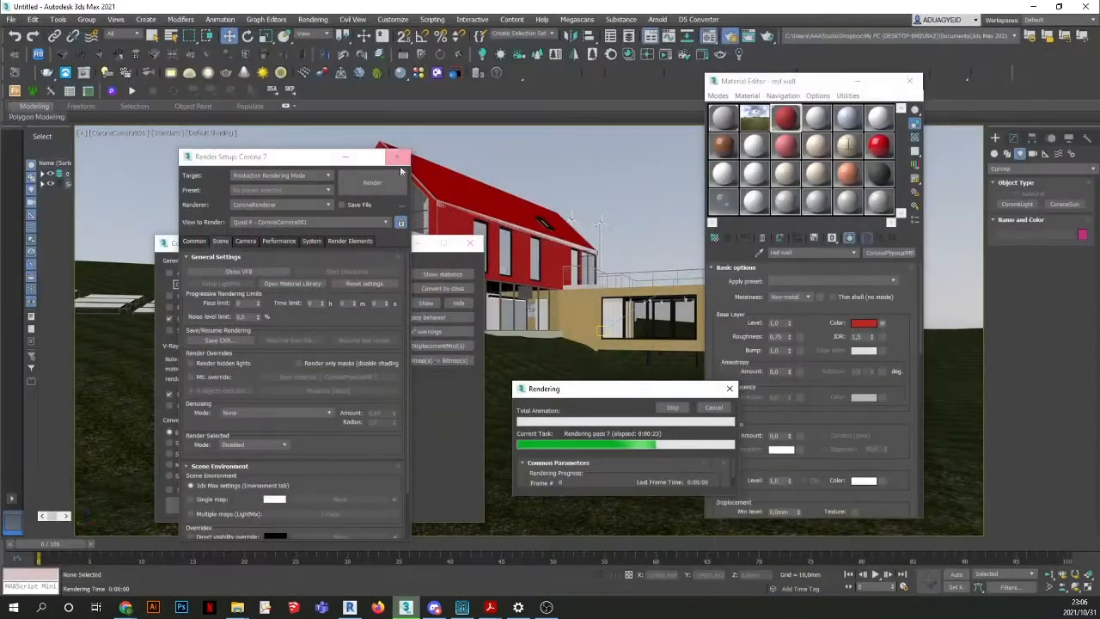
click(1085, 6)
click(720, 409)
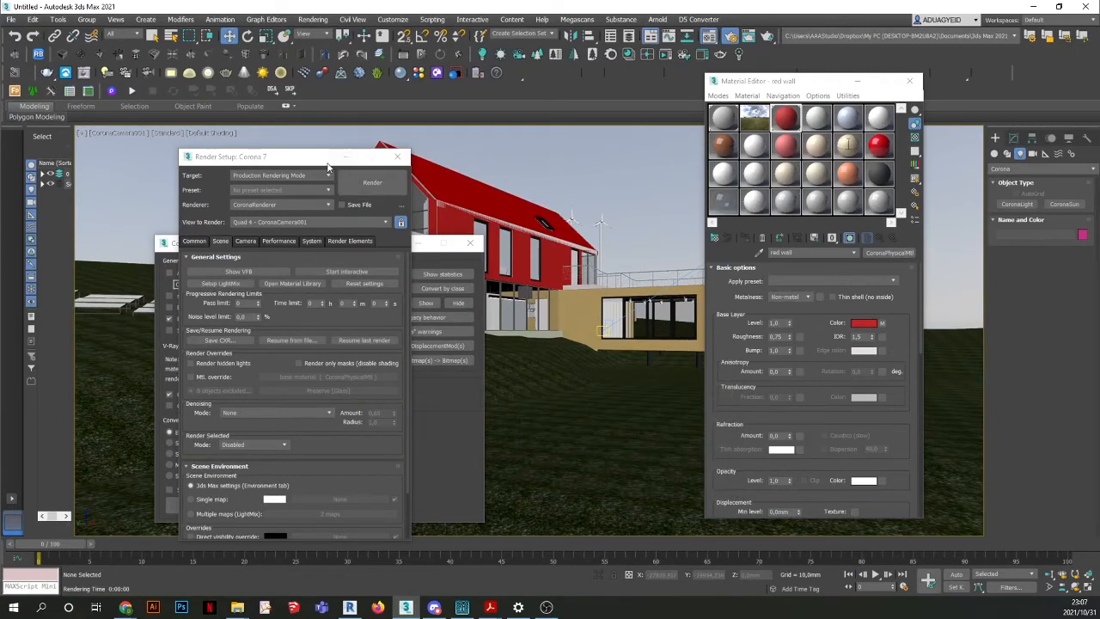
Move the render settings window clear of the house and switch from the Move tool to plain object selection.
drag(327, 166, 228, 156)
click(628, 286)
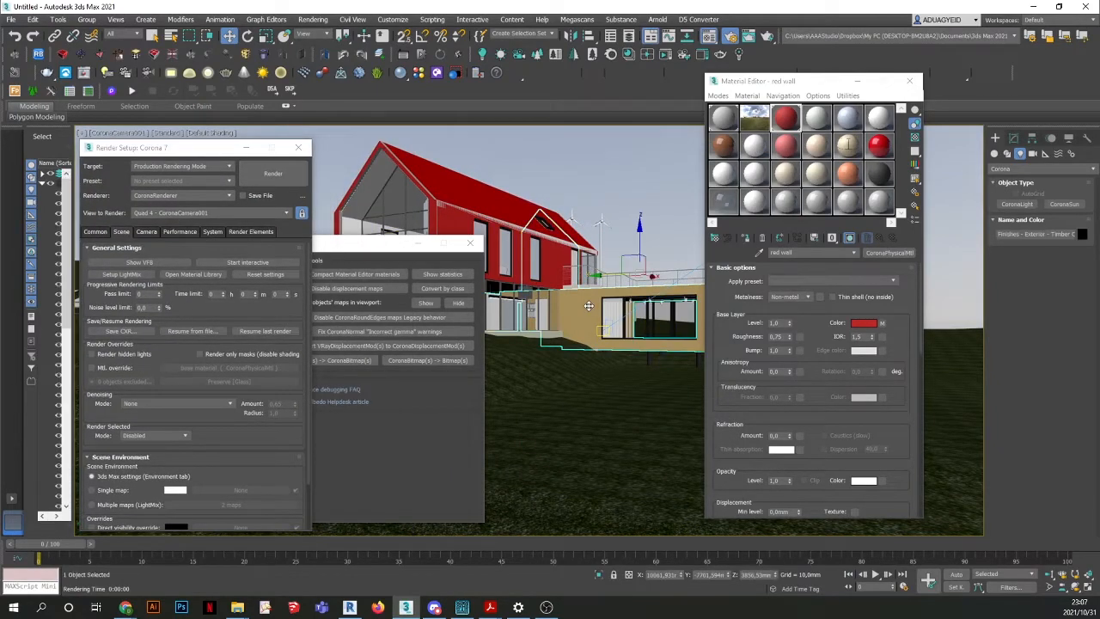
click(154, 37)
click(606, 182)
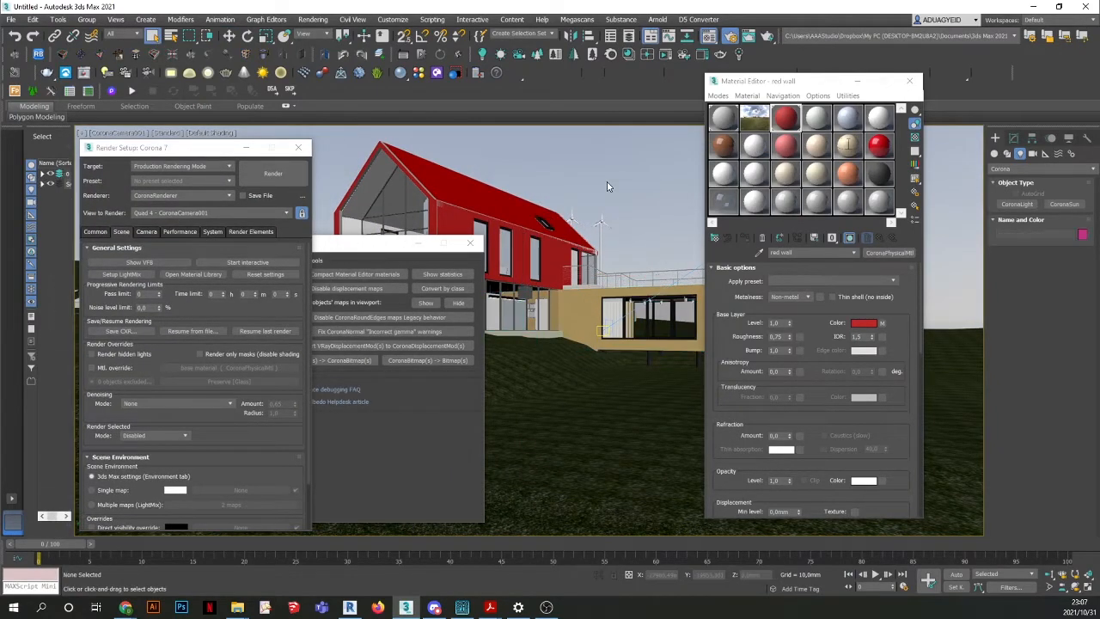
click(592, 311)
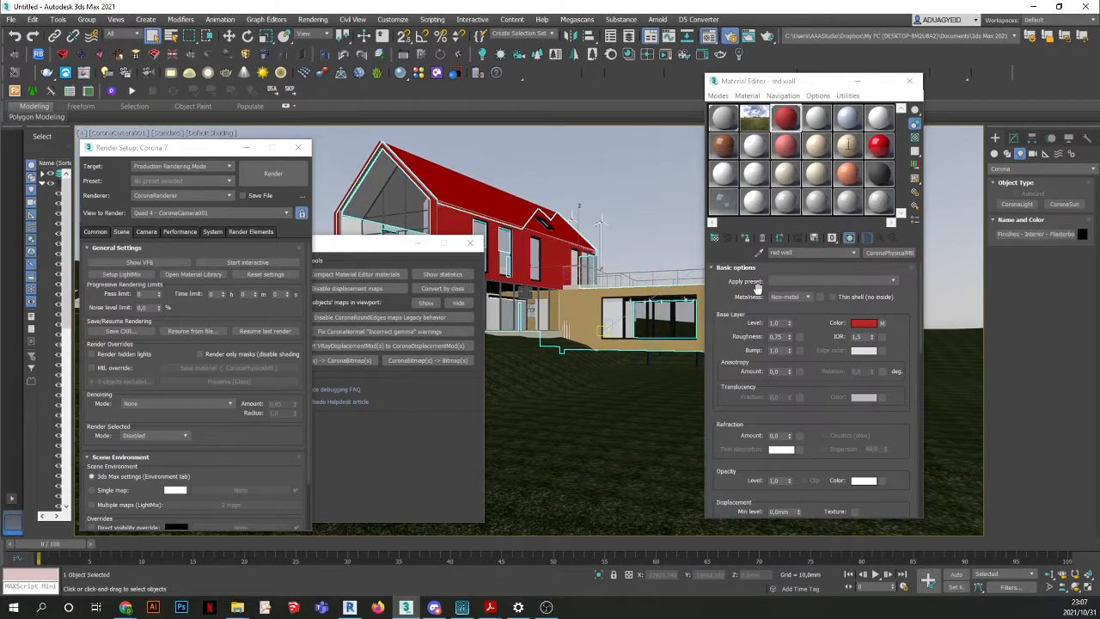
Change the unused 04 - Default material to a CoronaPhysicalMtl and apply the Glass preset.
click(816, 121)
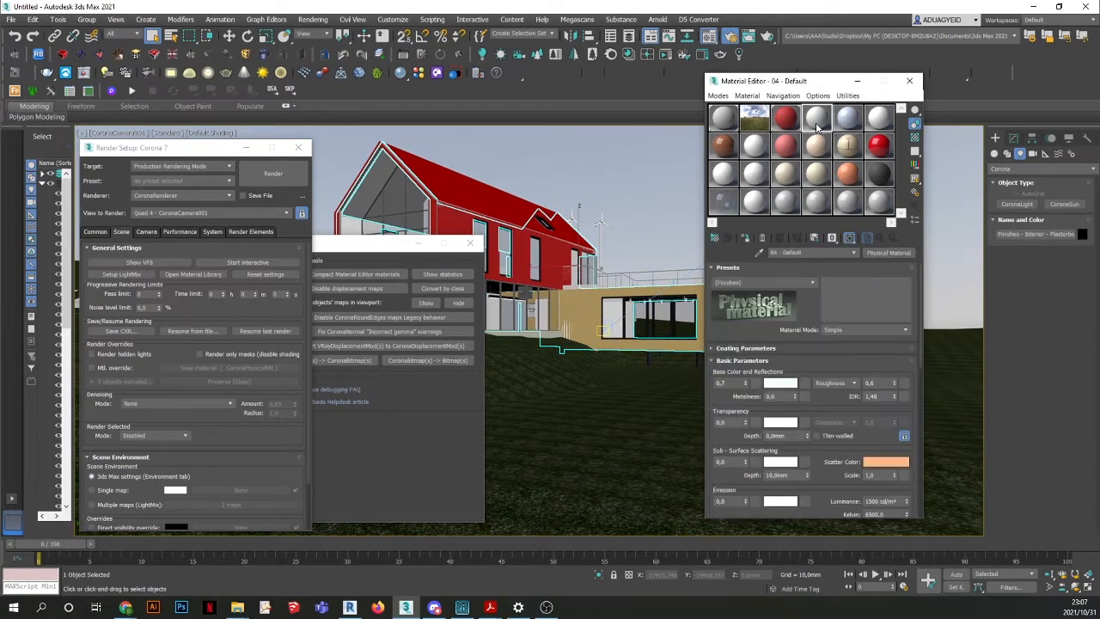
click(849, 236)
click(882, 254)
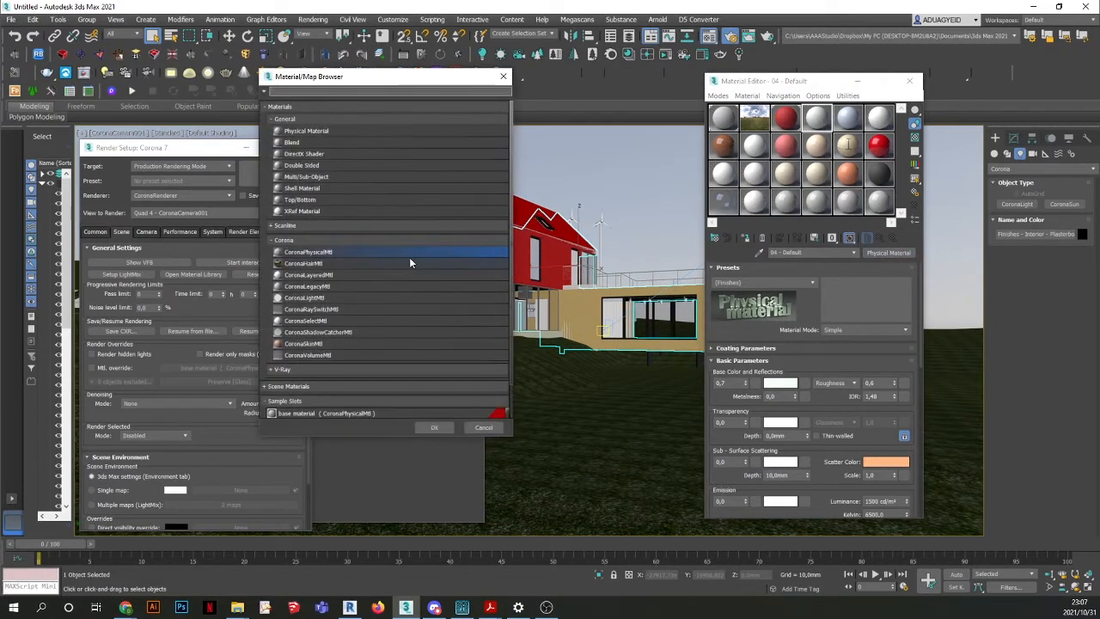
double_click(315, 255)
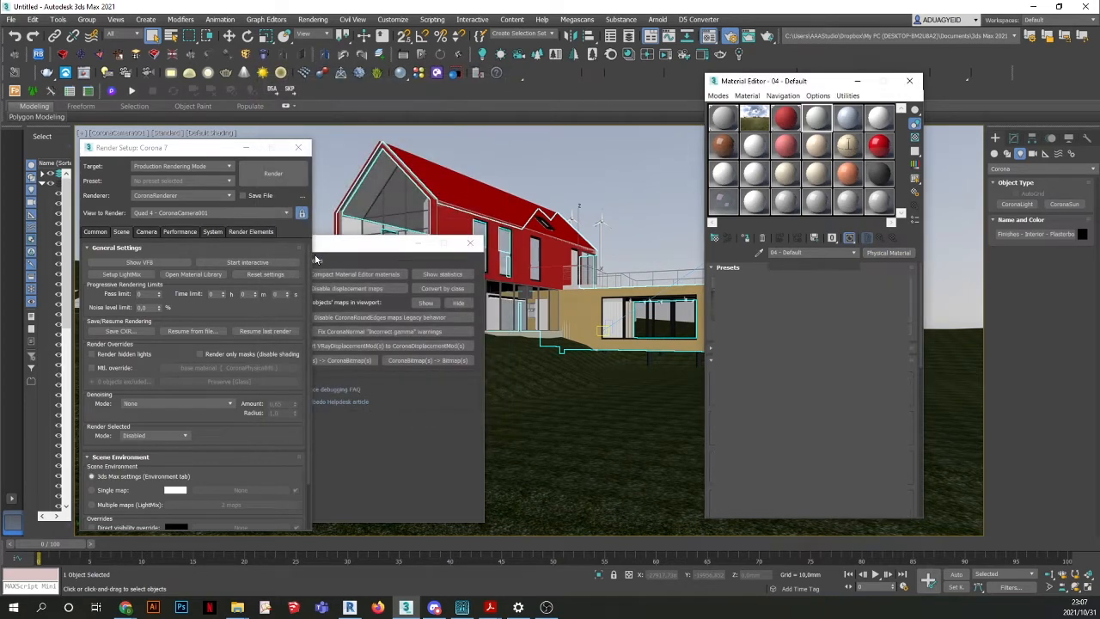
click(804, 280)
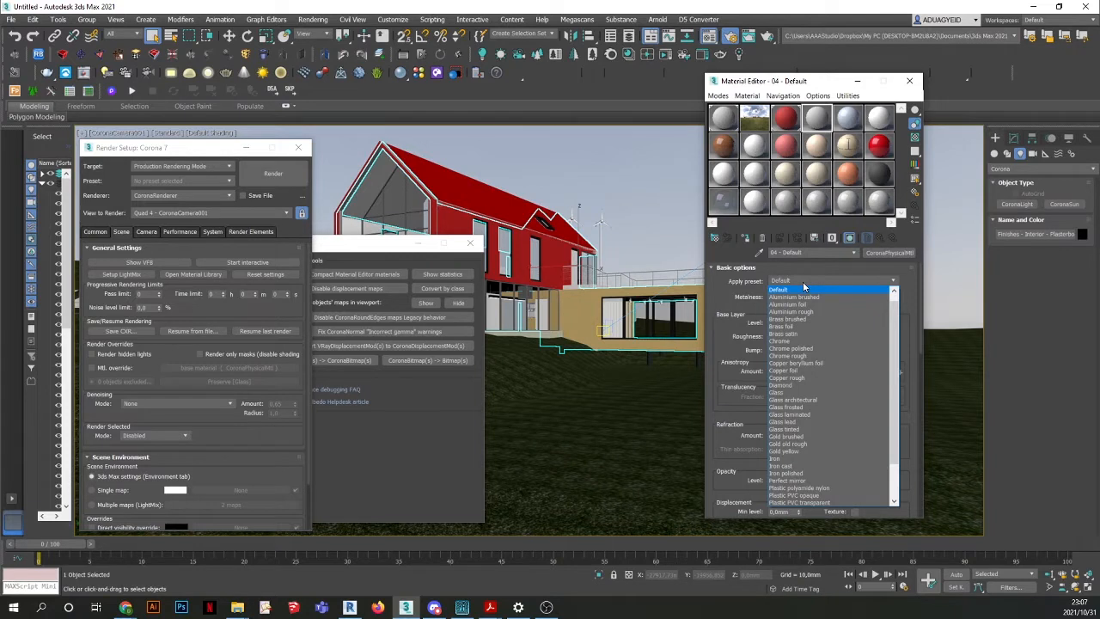
scroll(817, 324, down, 2)
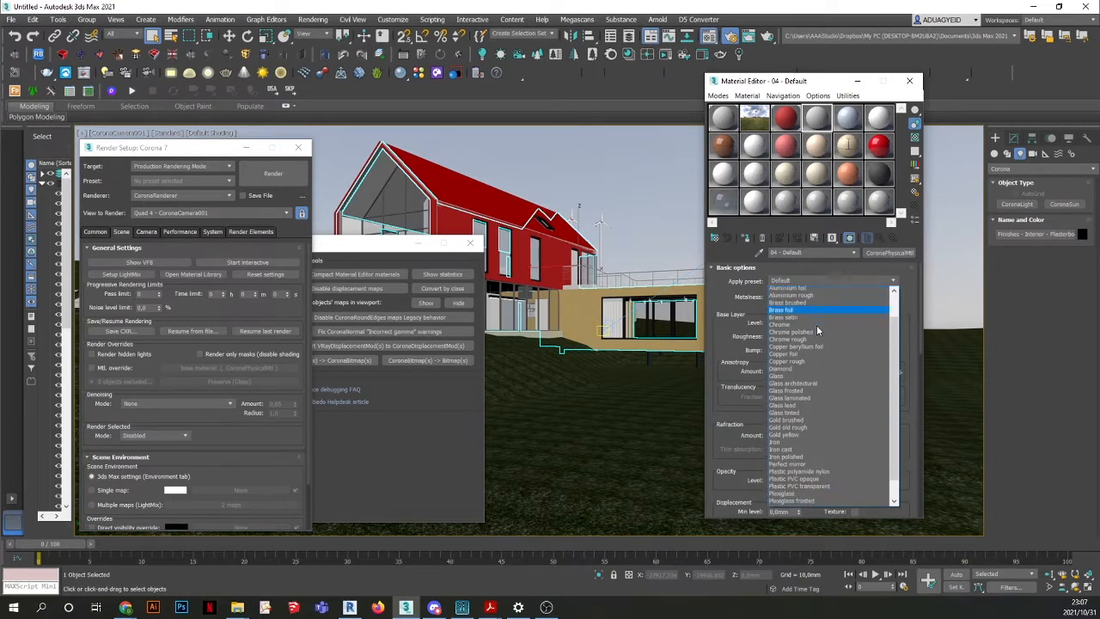
scroll(816, 368, up, 2)
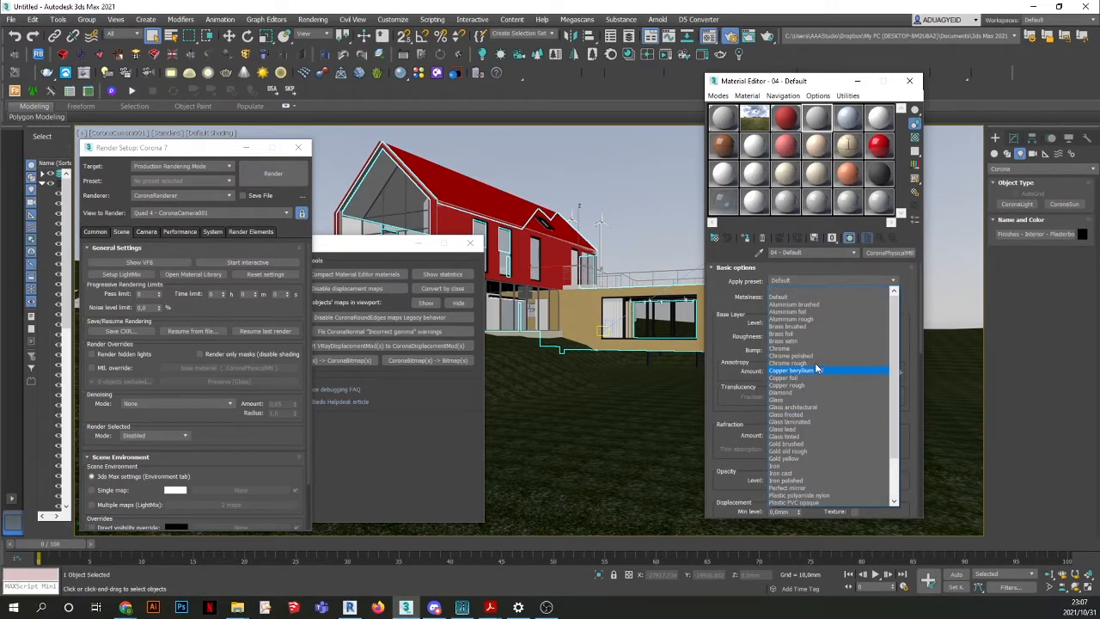
click(736, 284)
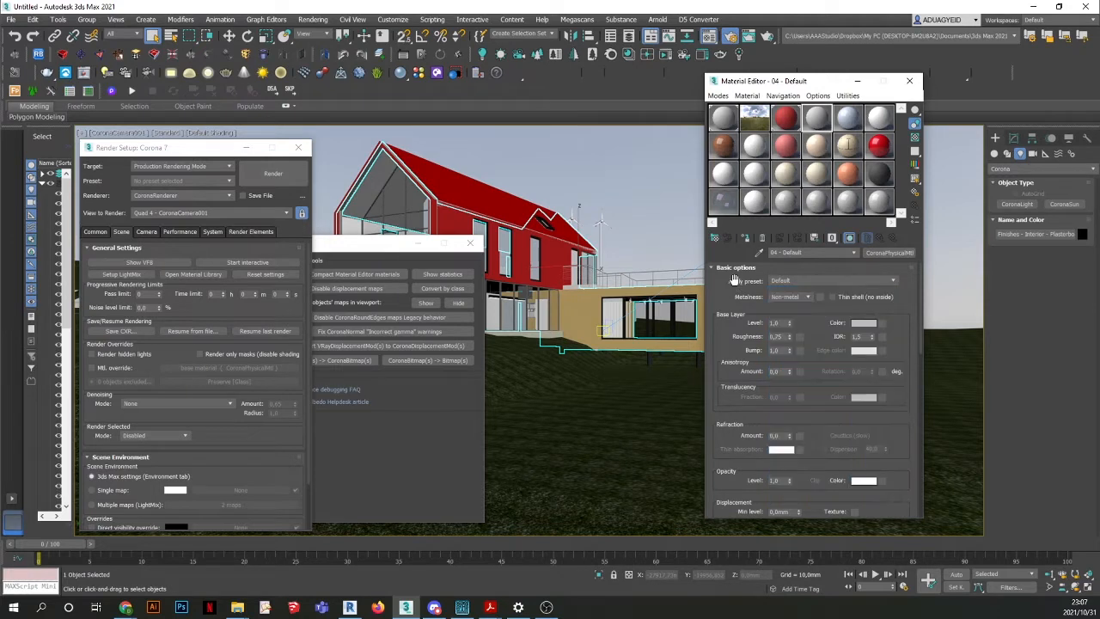
click(802, 284)
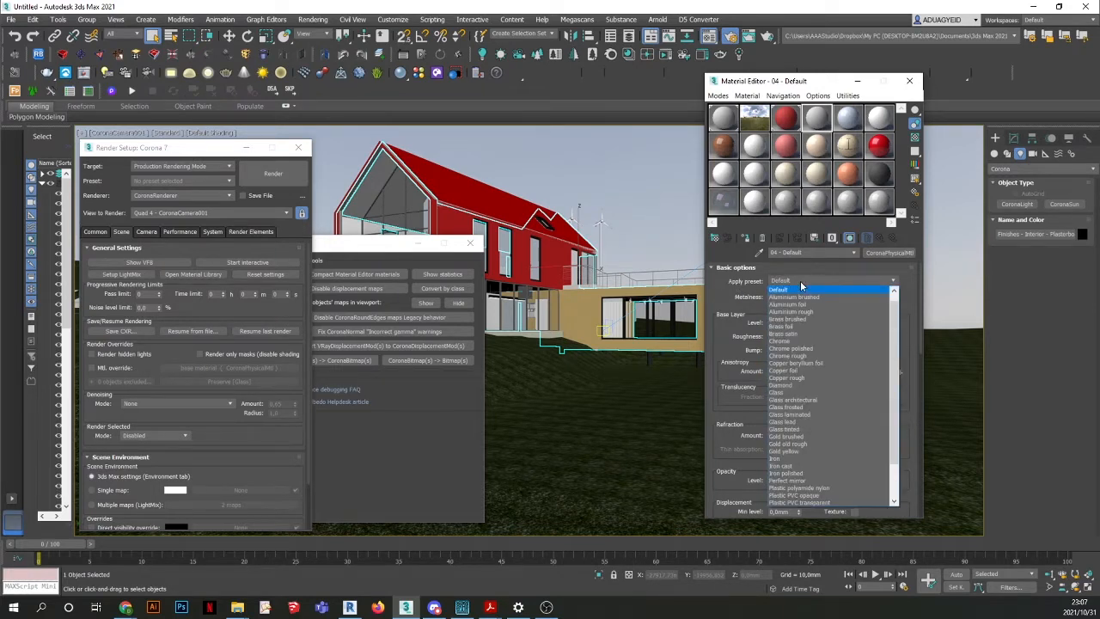
click(794, 393)
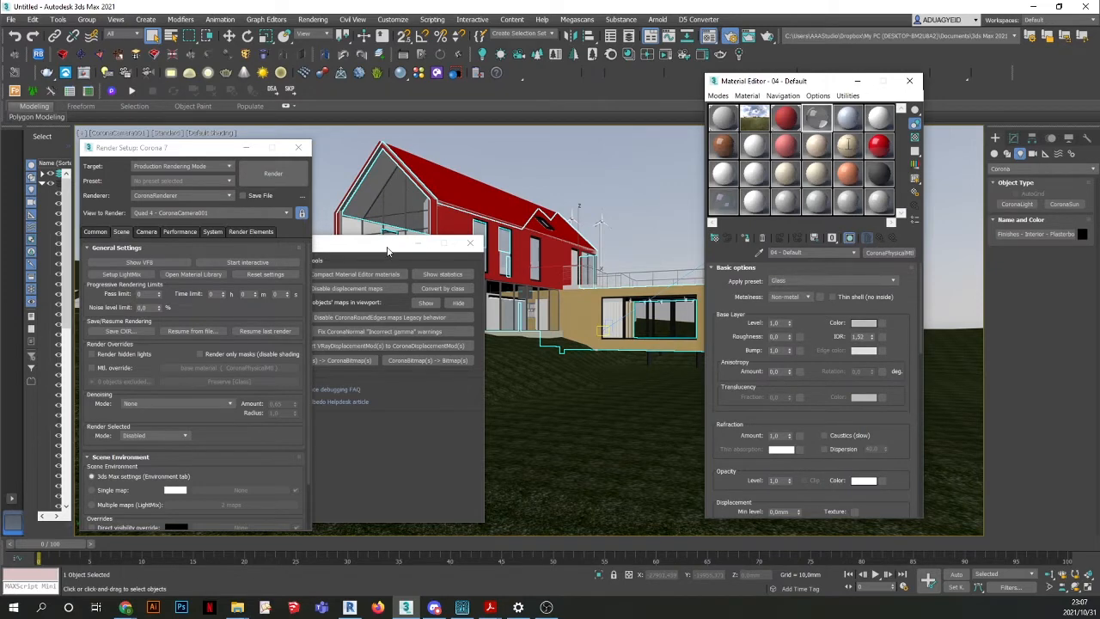
Assign the glass material to the house's glazing object and rename the material "glass".
drag(387, 256, 396, 355)
click(663, 241)
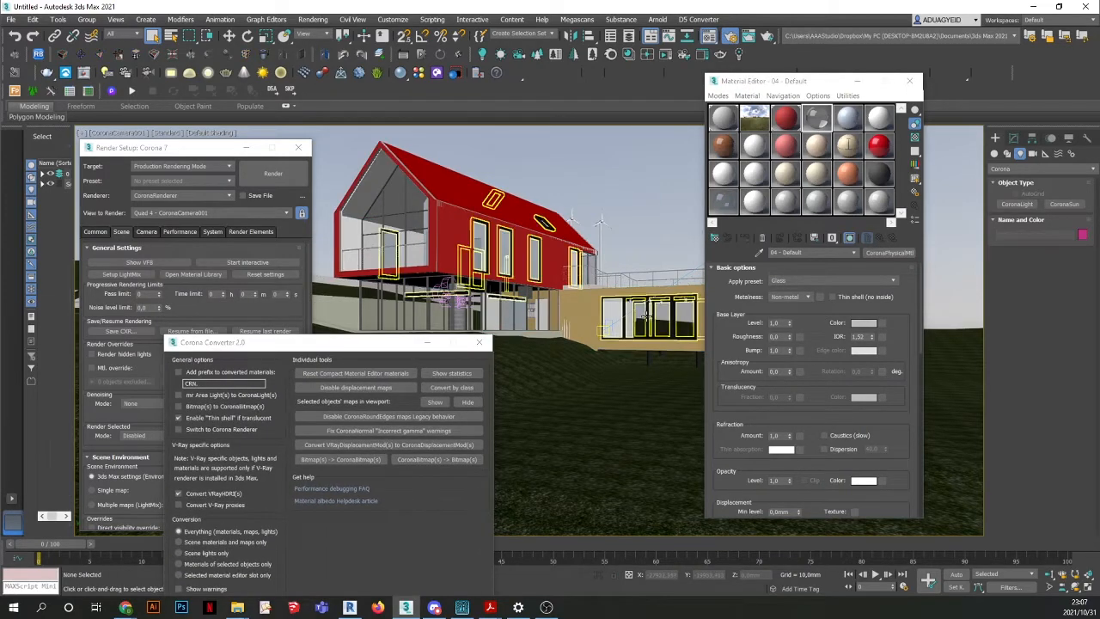
click(658, 314)
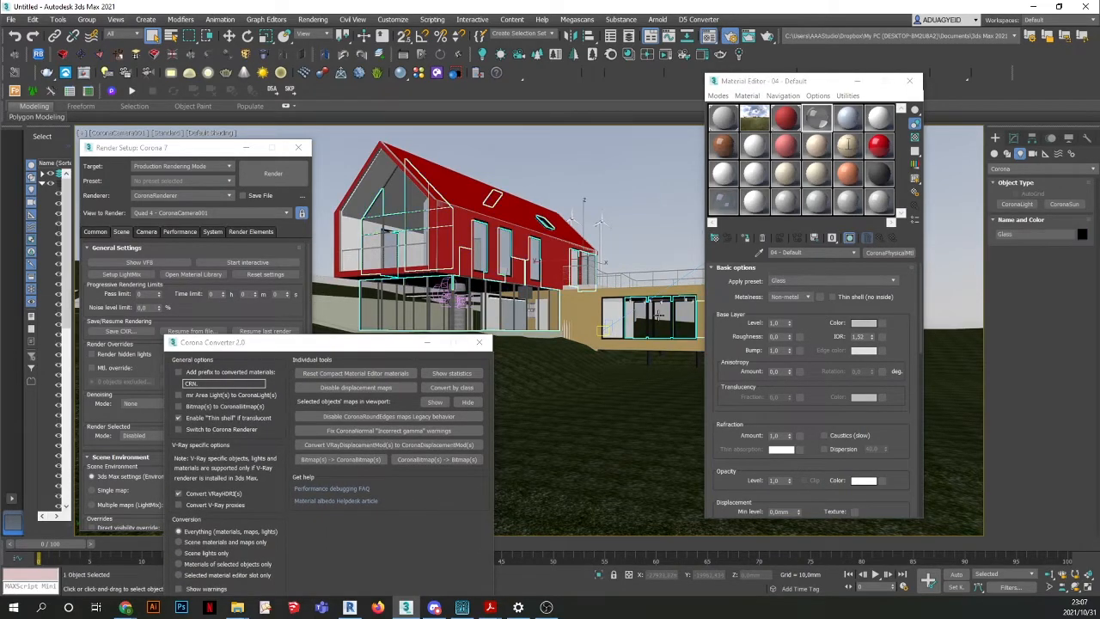
click(745, 238)
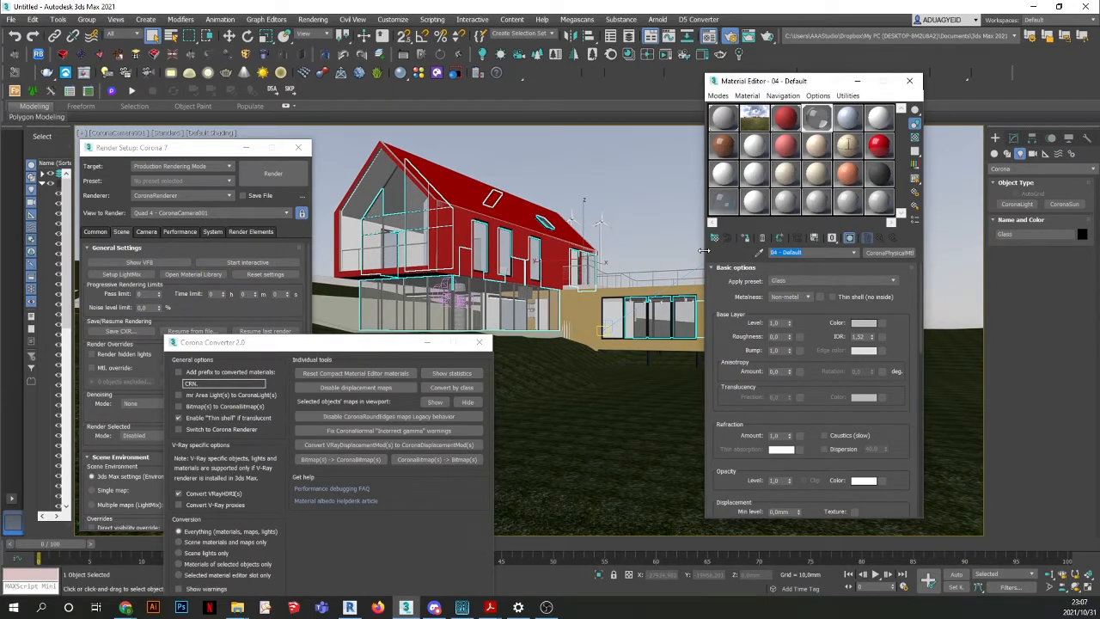
text(glass)
Change the 05 - Default material to a CoronaPhysicalMtl and apply the Aluminium brushed preset.
click(851, 127)
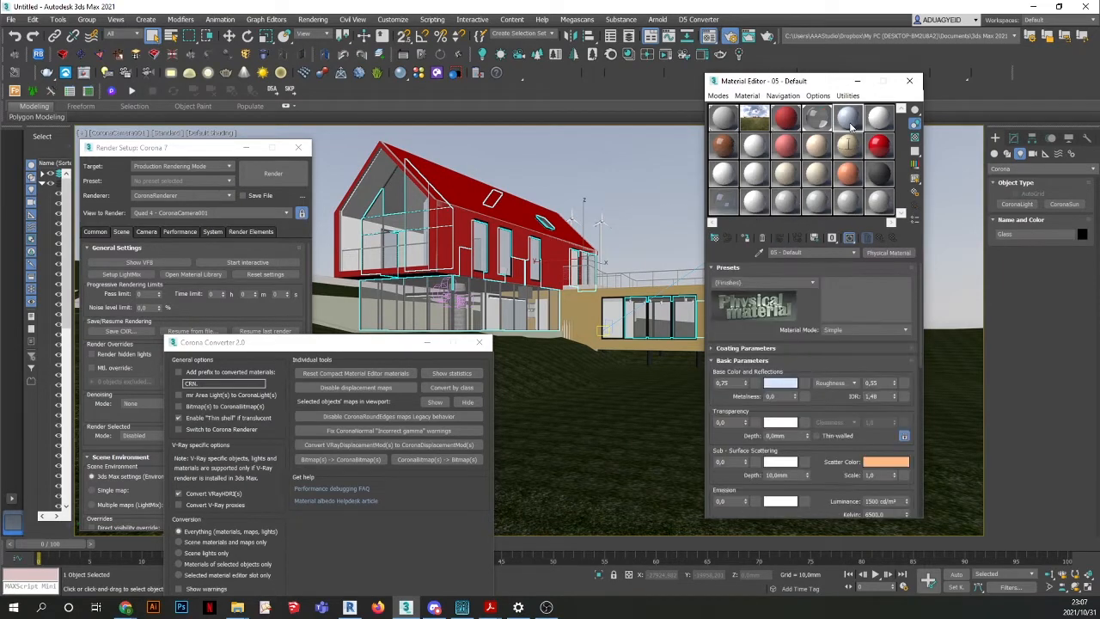
click(874, 252)
double_click(314, 251)
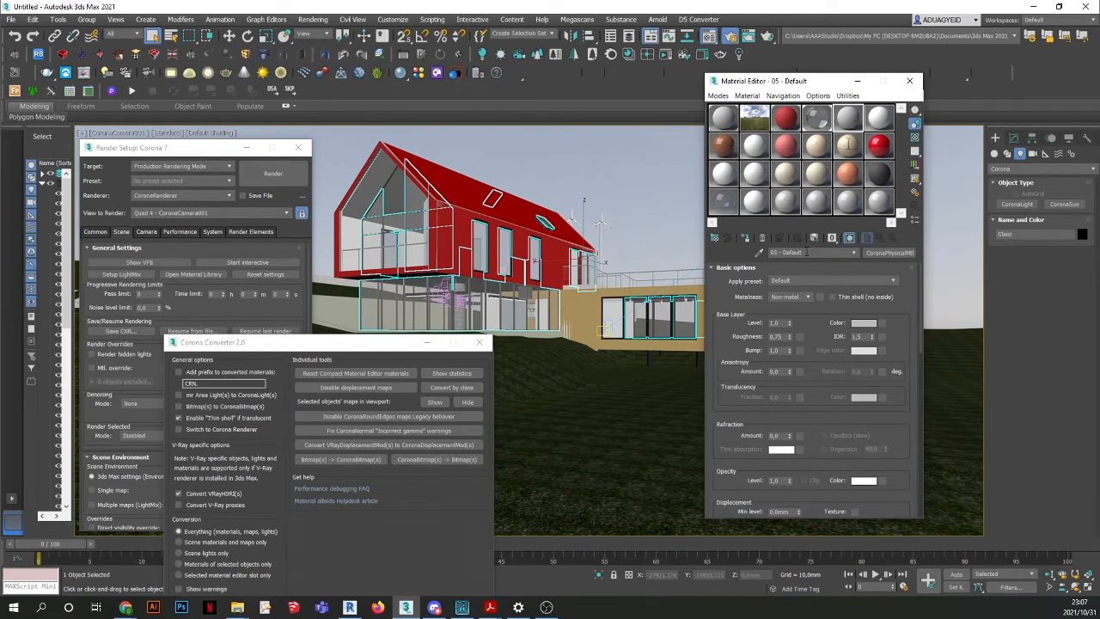
click(810, 281)
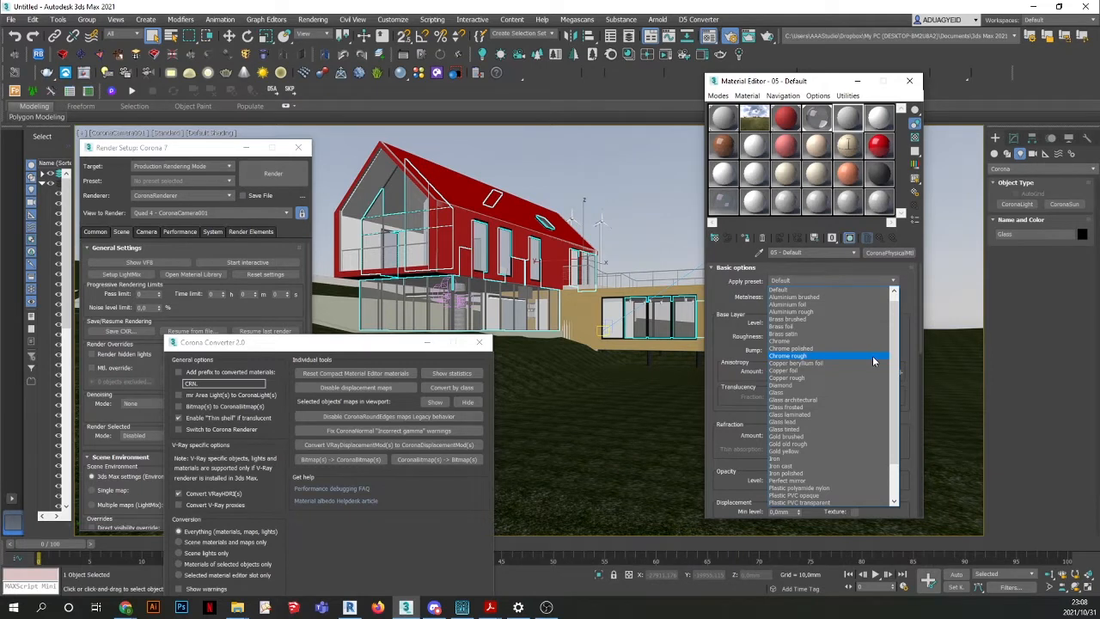
scroll(888, 434, down, 2)
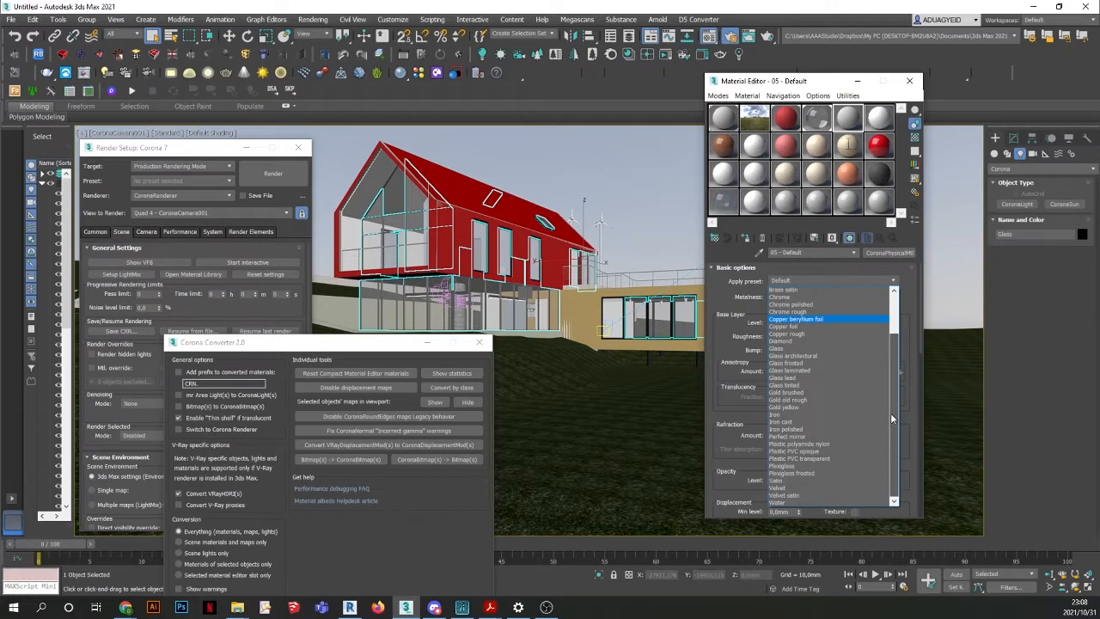
scroll(890, 404, up, 2)
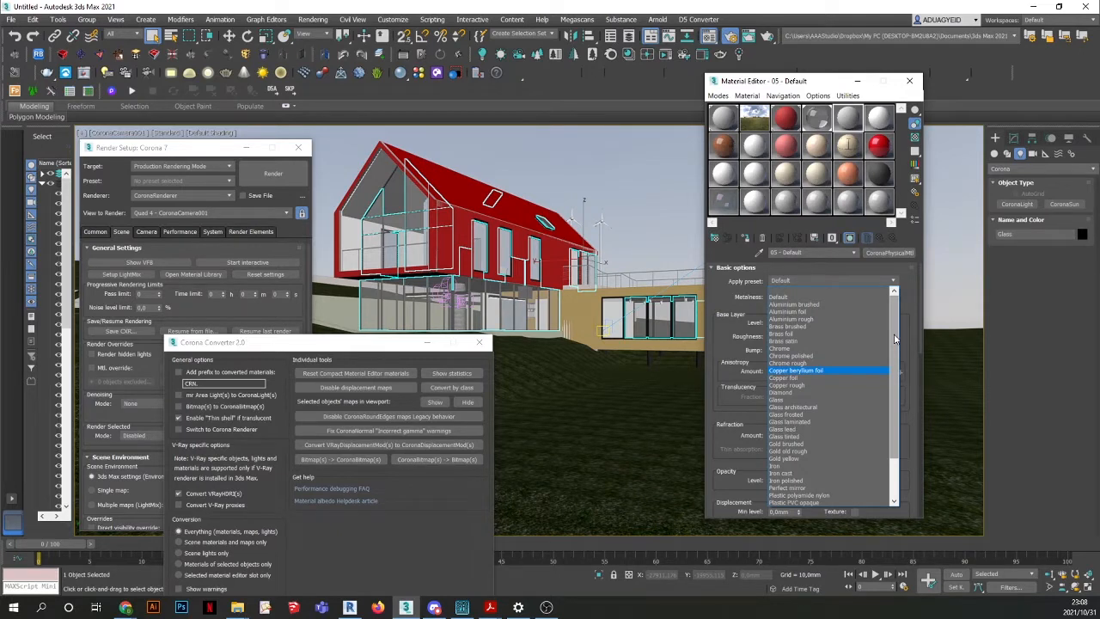
click(792, 305)
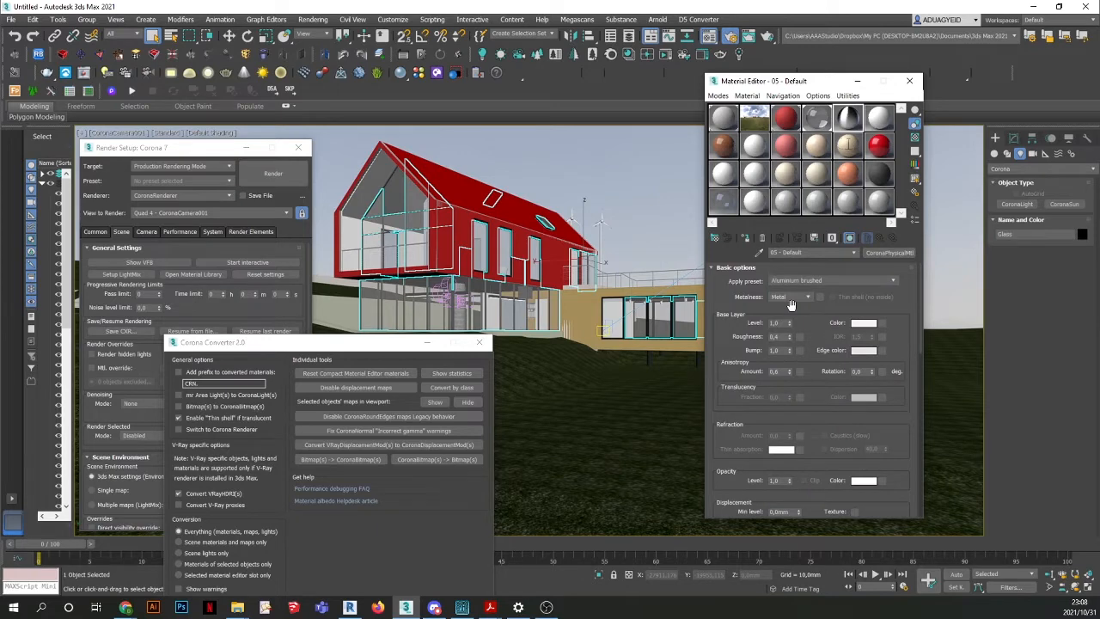
Assign the brushed aluminium material to the house's window and door frames, then clear the selection.
click(574, 149)
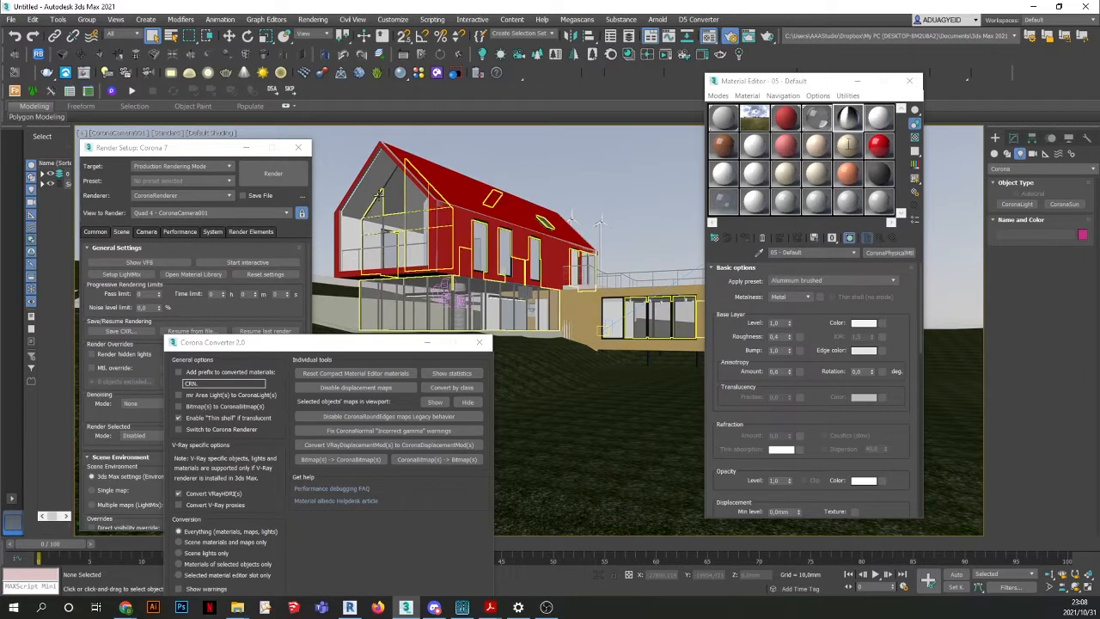
click(623, 299)
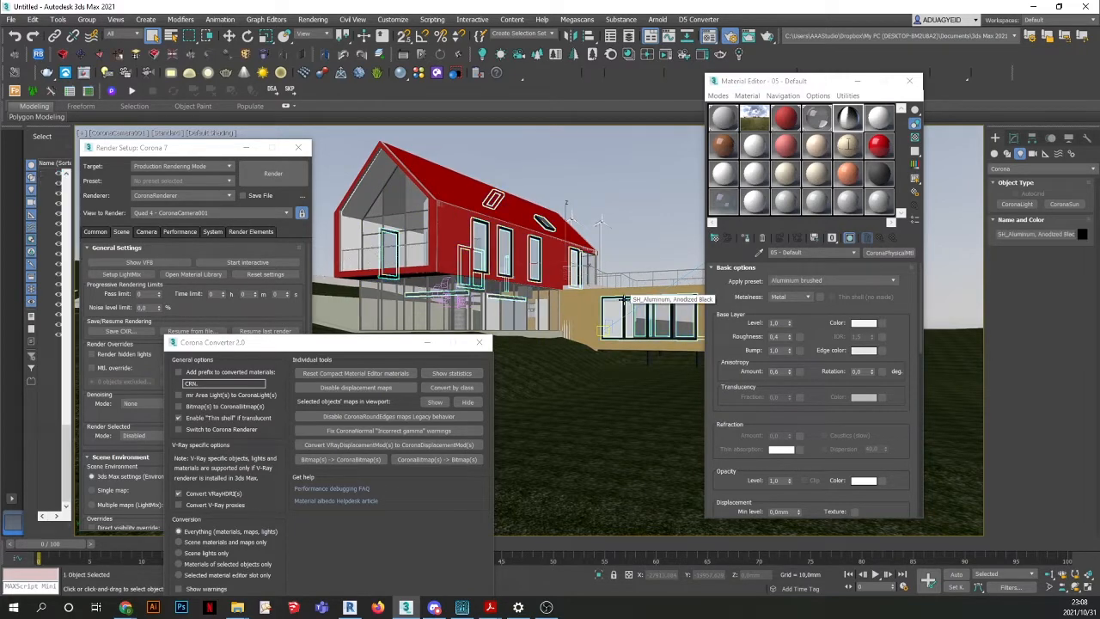
click(637, 196)
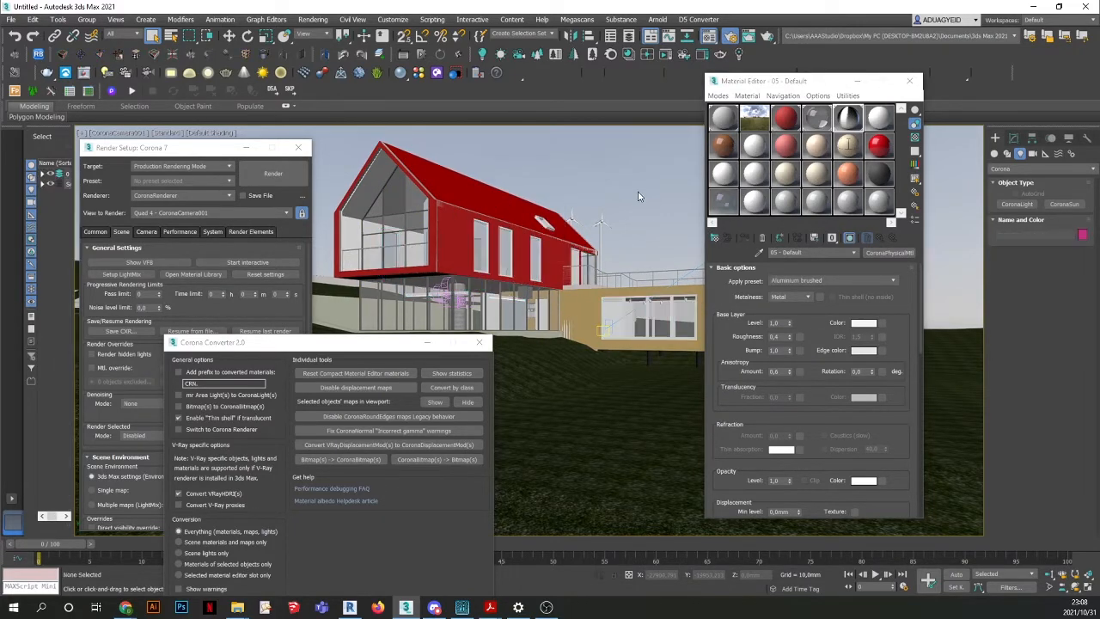
Render the camera view and examine the new glass and aluminium frames up close.
click(266, 173)
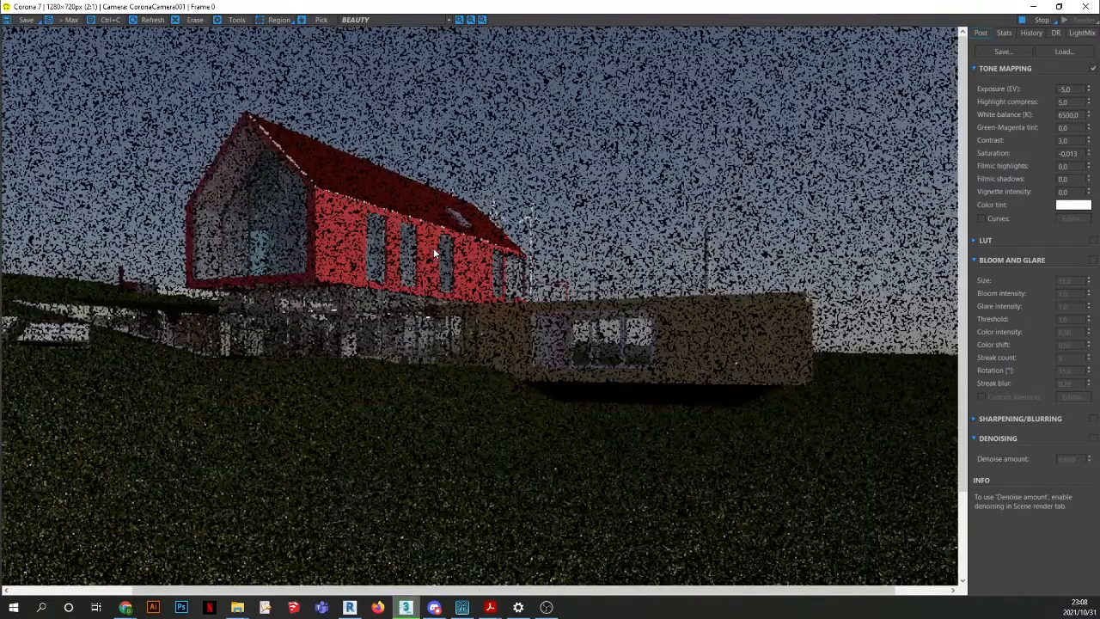
scroll(613, 338, up, 2)
scroll(613, 338, down, 2)
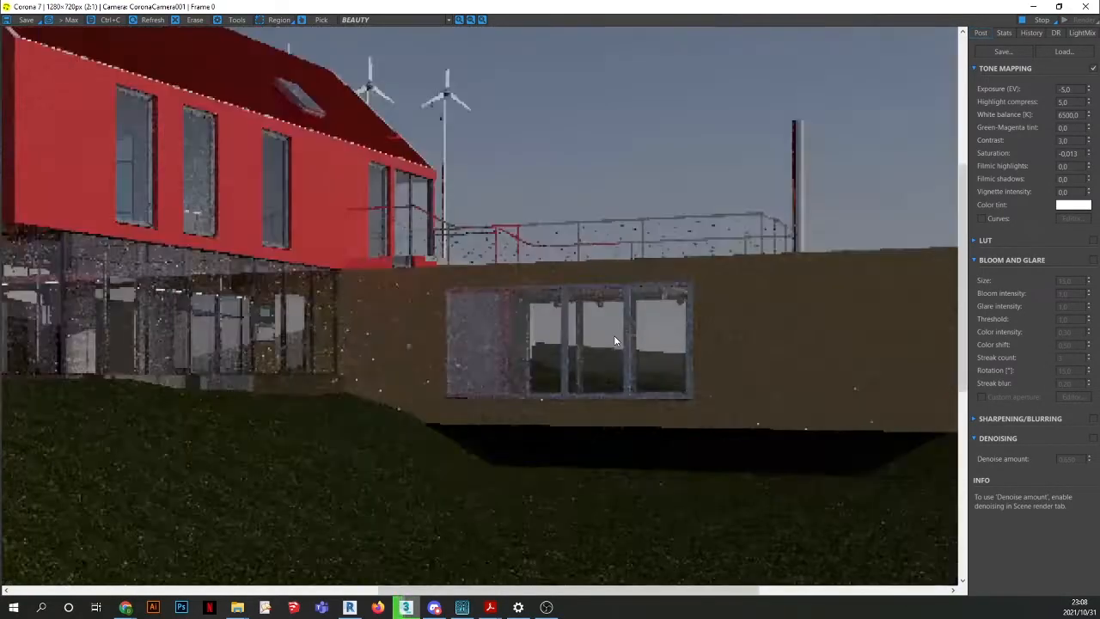
scroll(426, 236, up, 1)
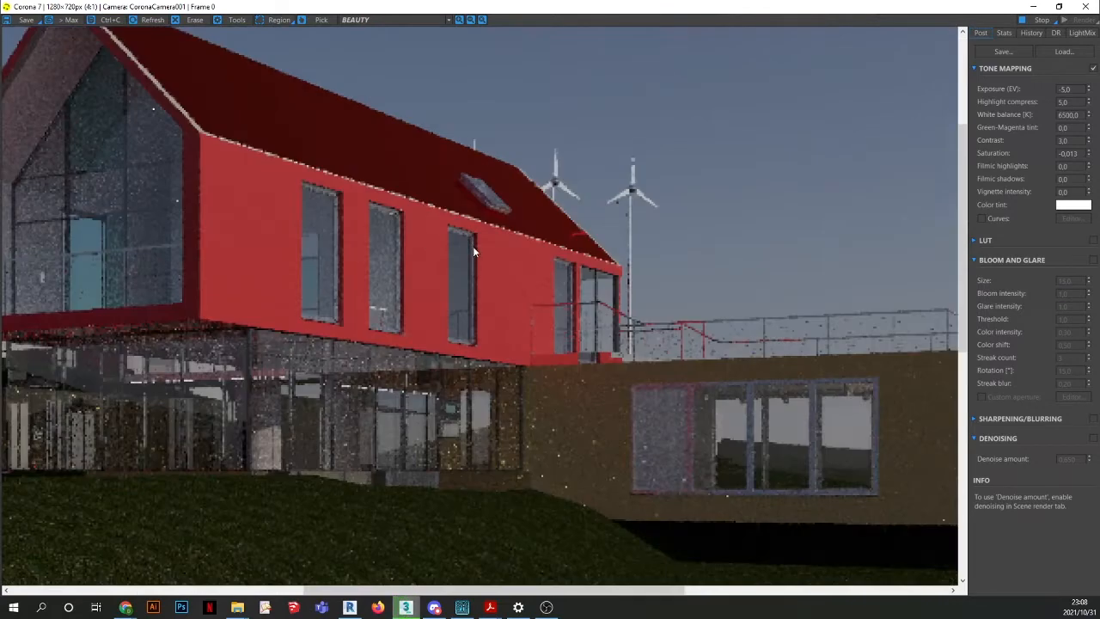
scroll(474, 246, down, 1)
scroll(295, 80, up, 2)
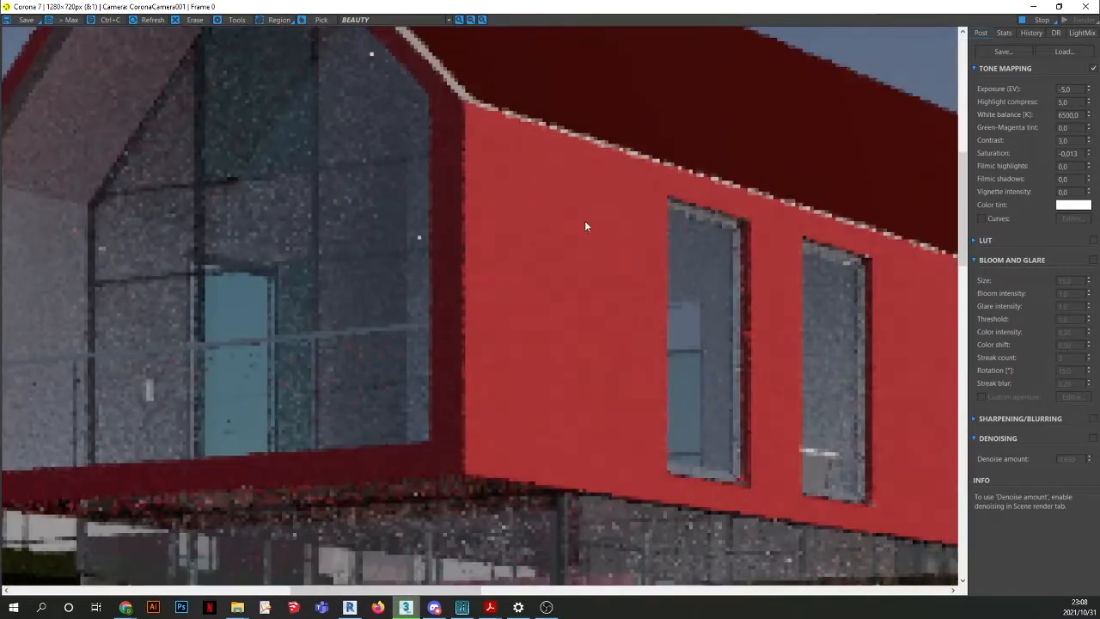
scroll(584, 220, down, 1)
scroll(457, 286, down, 1)
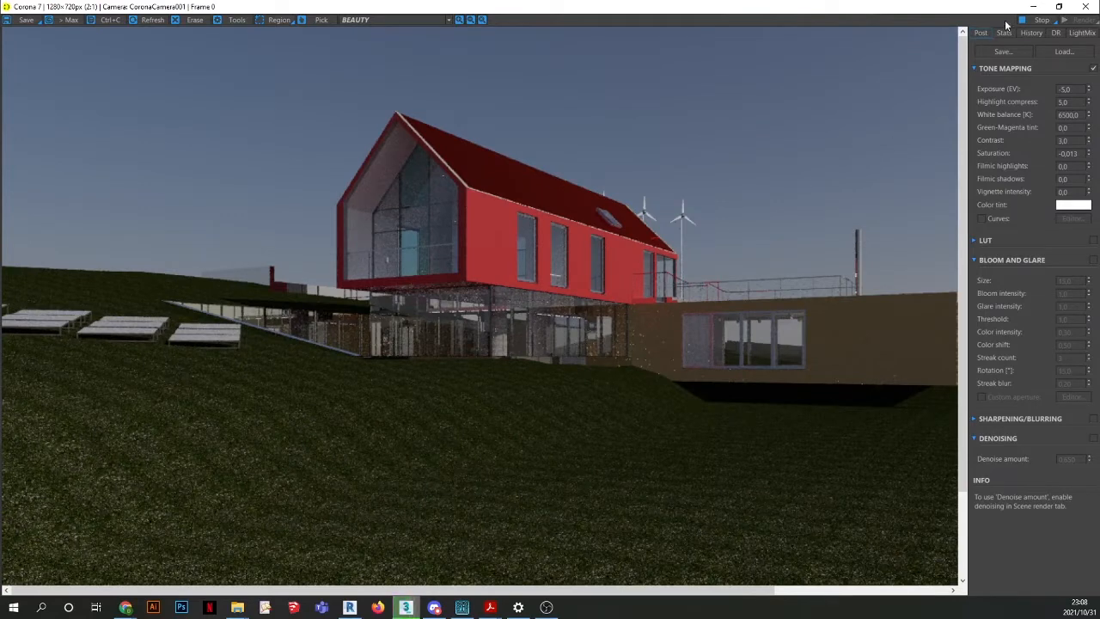
Close and cancel the running render, and change the 06 - Default material to a CoronaPhysicalMtl.
click(1085, 6)
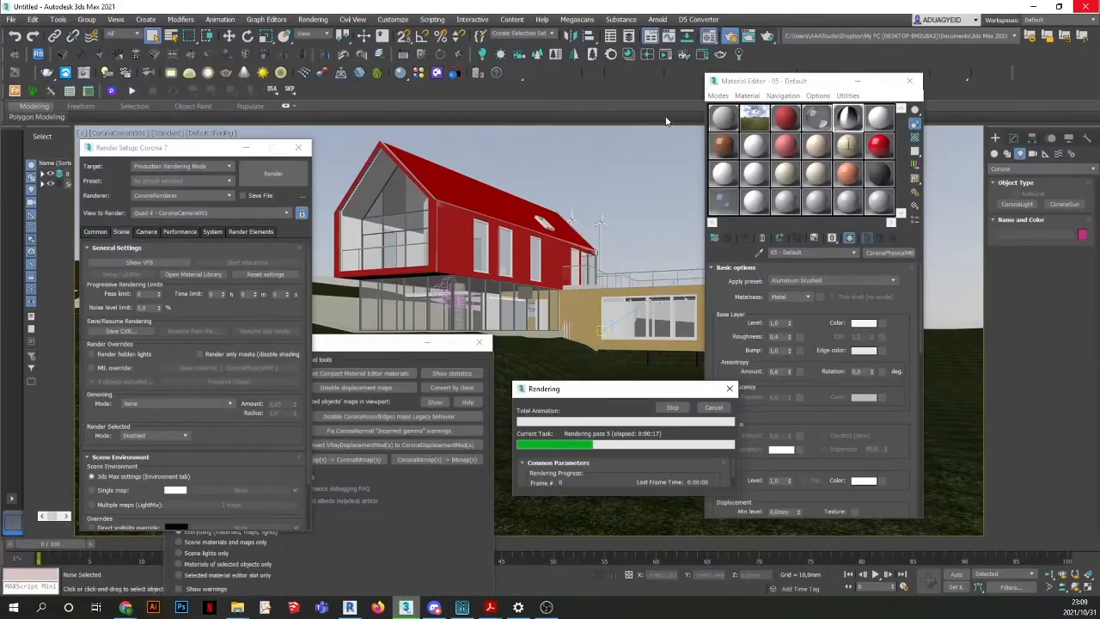
click(712, 409)
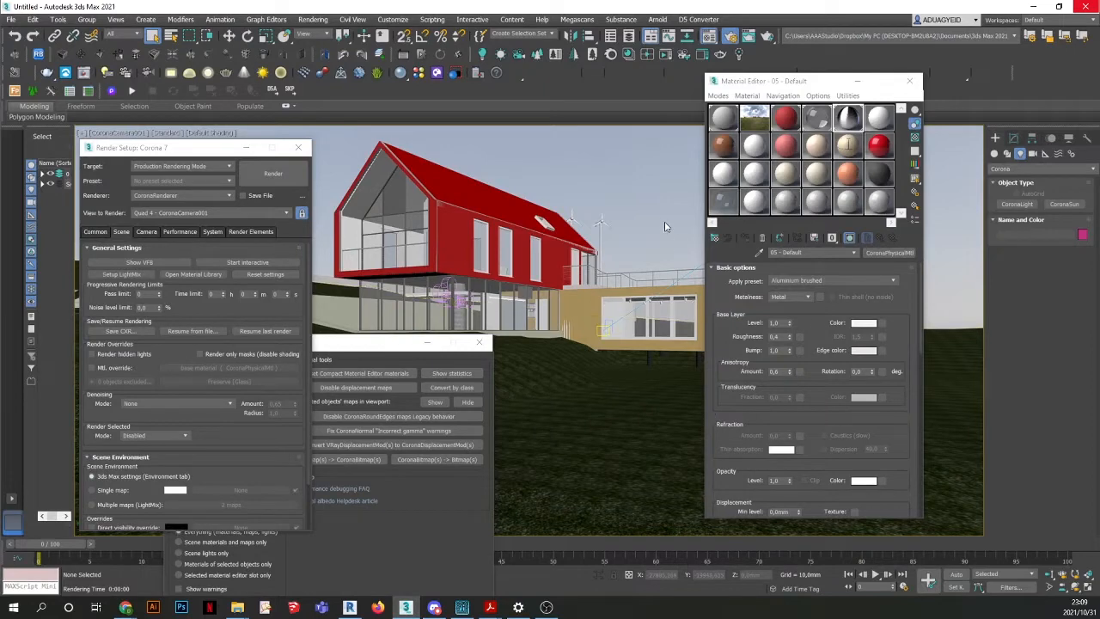
click(878, 117)
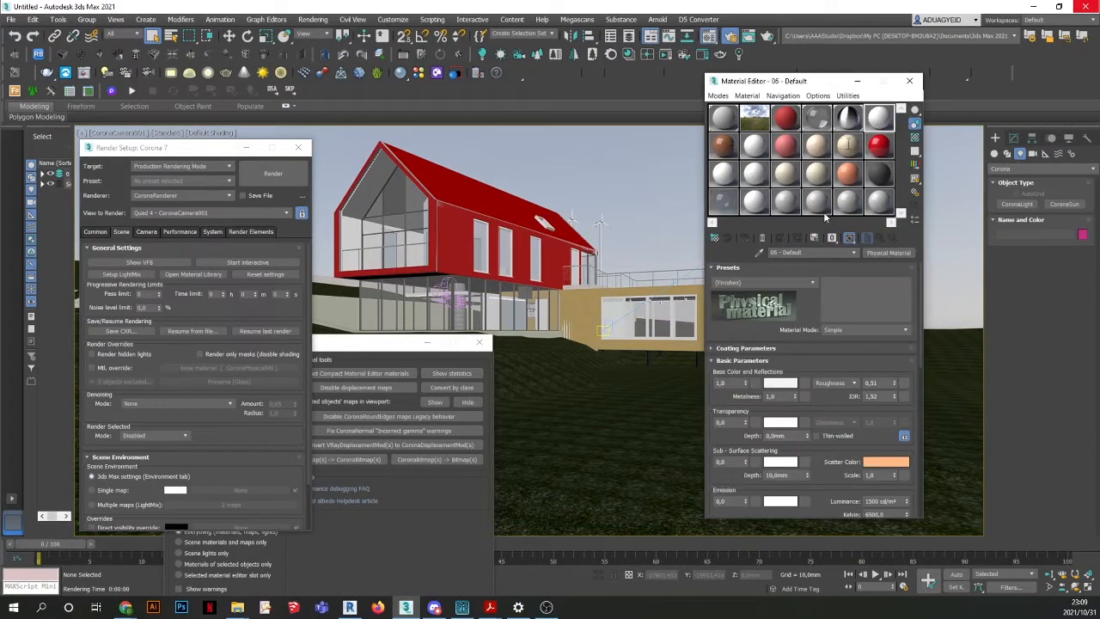
click(885, 252)
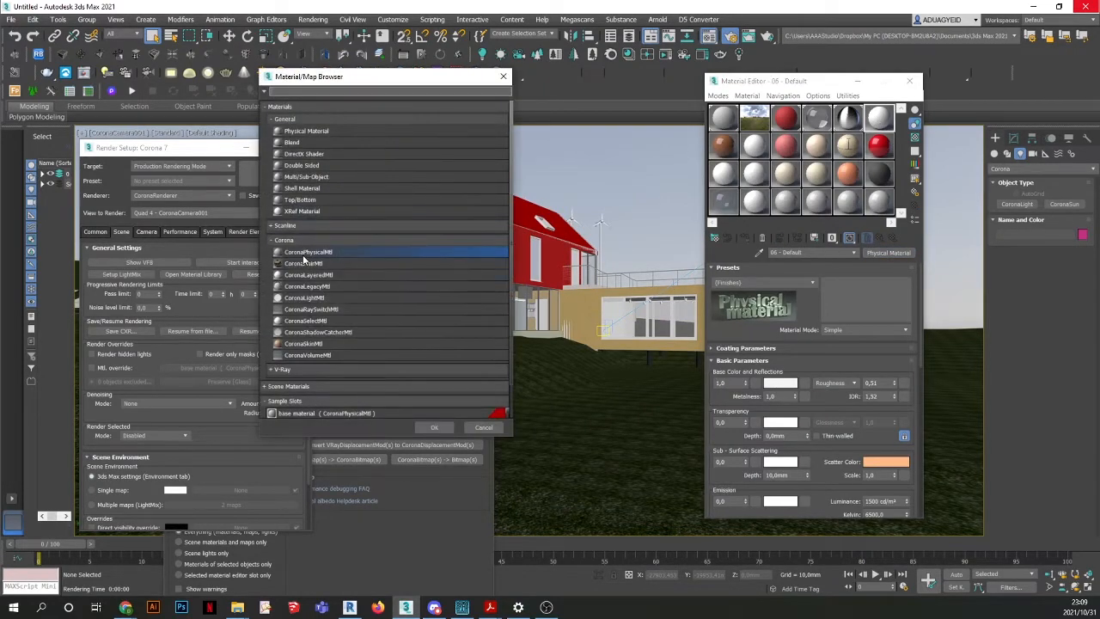
double_click(302, 252)
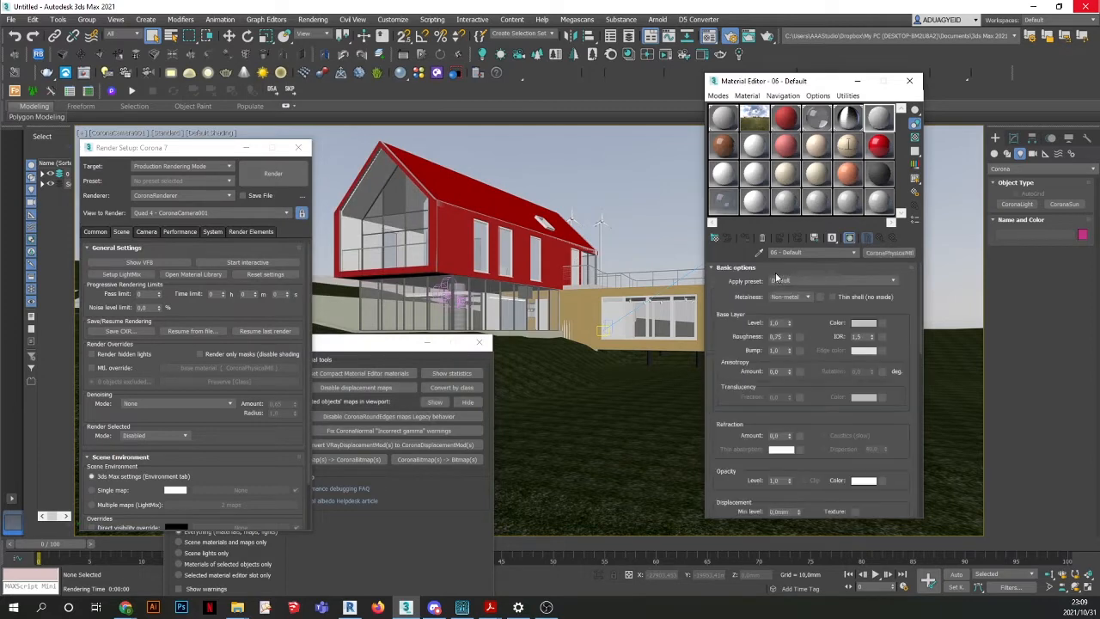
Set the 06 - Default material's base layer color to a very dark grey.
click(863, 324)
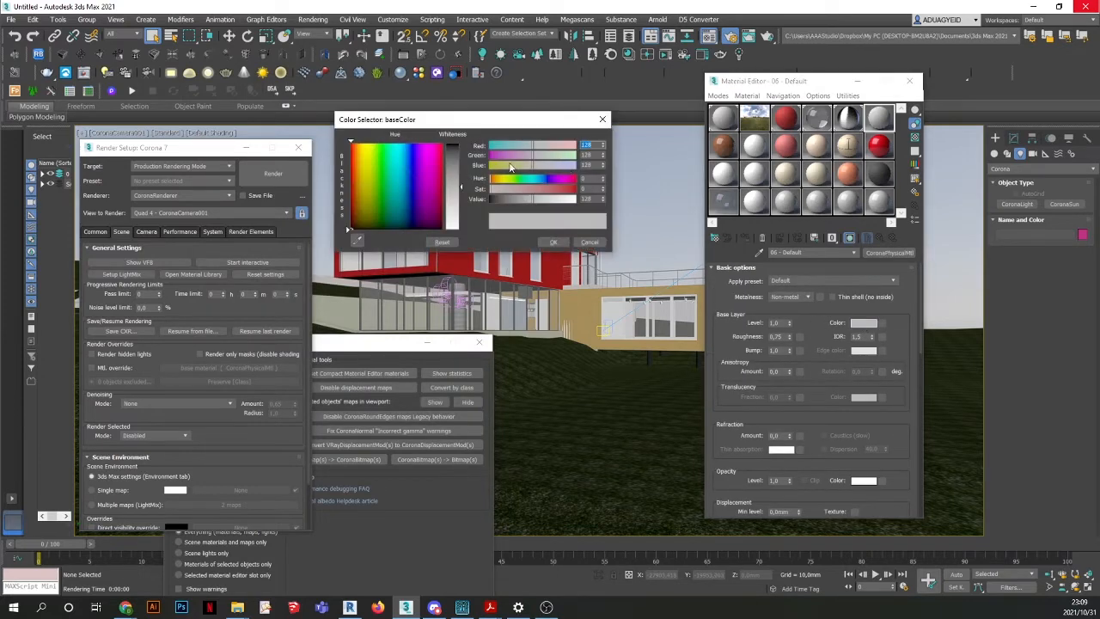
click(503, 200)
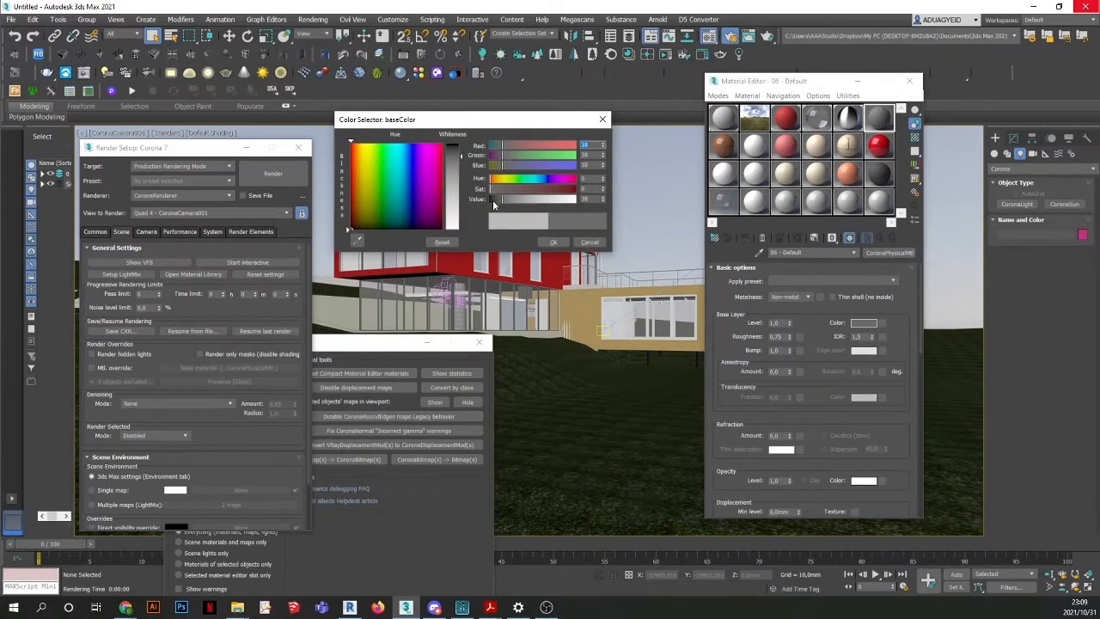
click(498, 200)
click(553, 242)
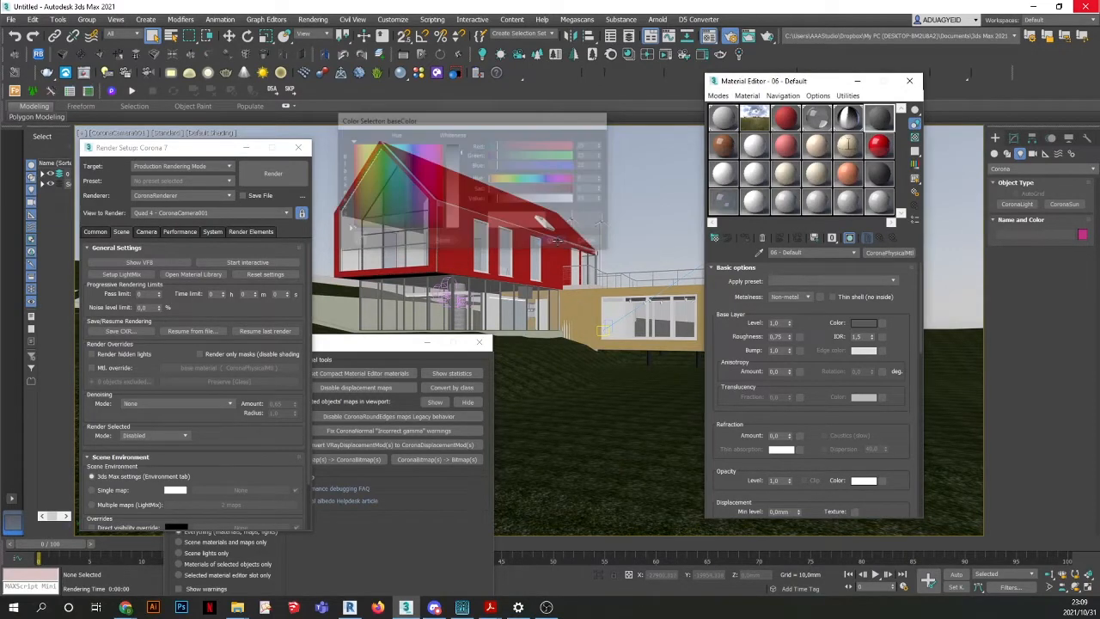
Assign the dark grey material to the house's black anodized aluminium window frames and leave no frame objects selected.
click(646, 307)
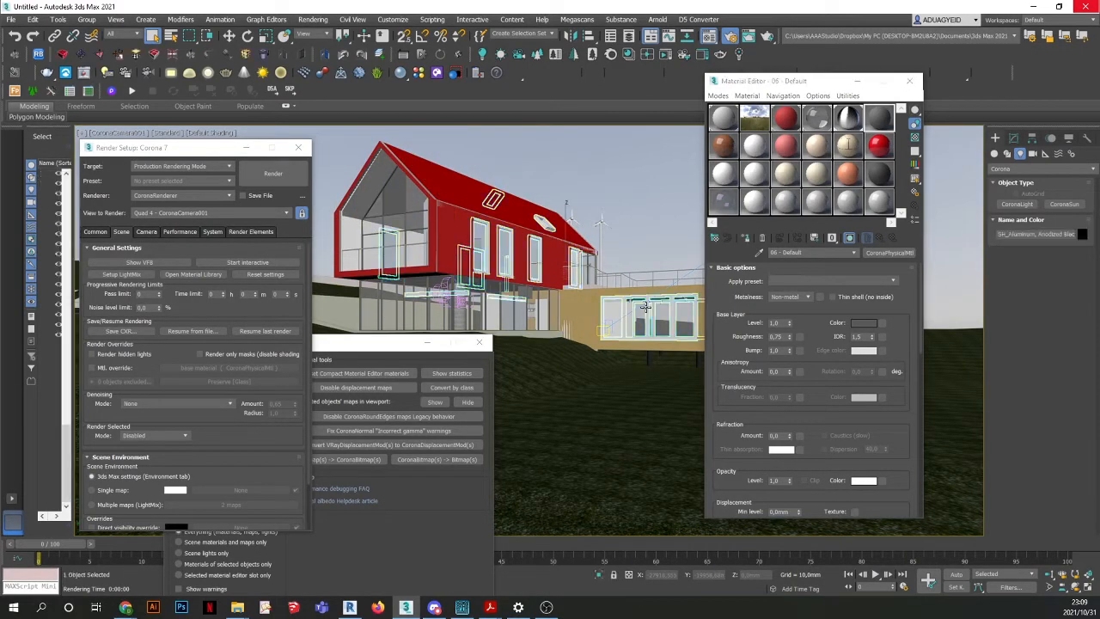
click(633, 211)
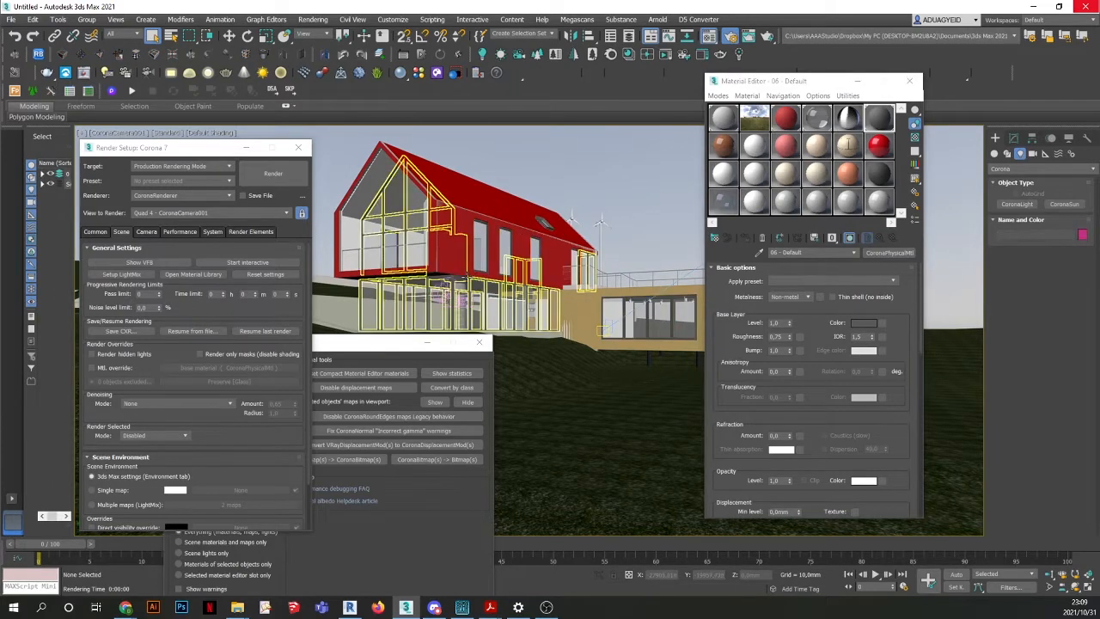
click(468, 278)
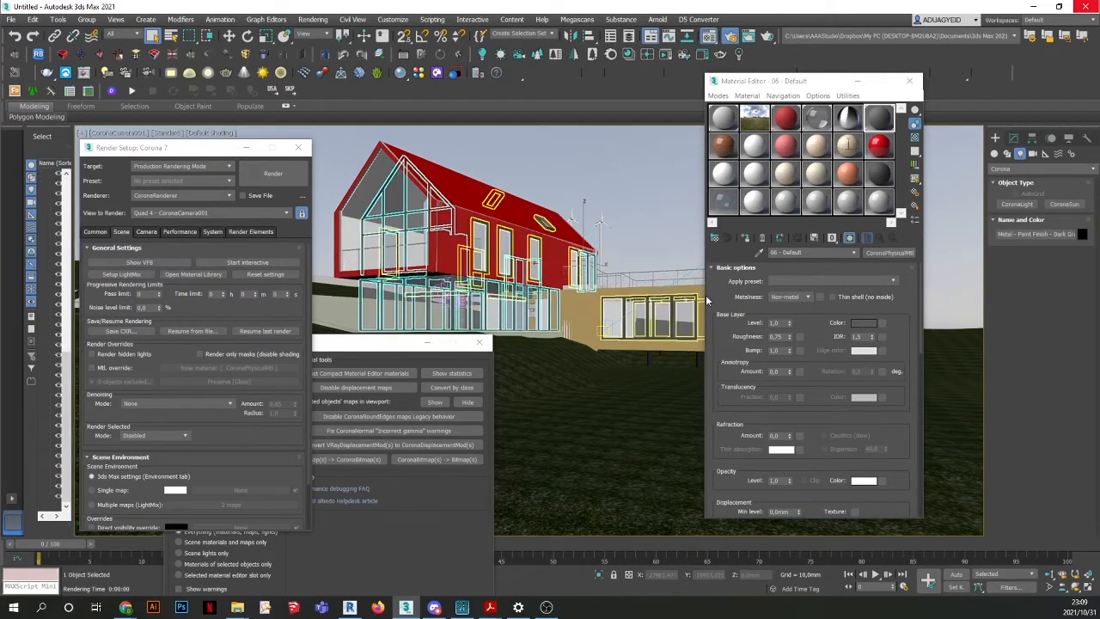
click(626, 182)
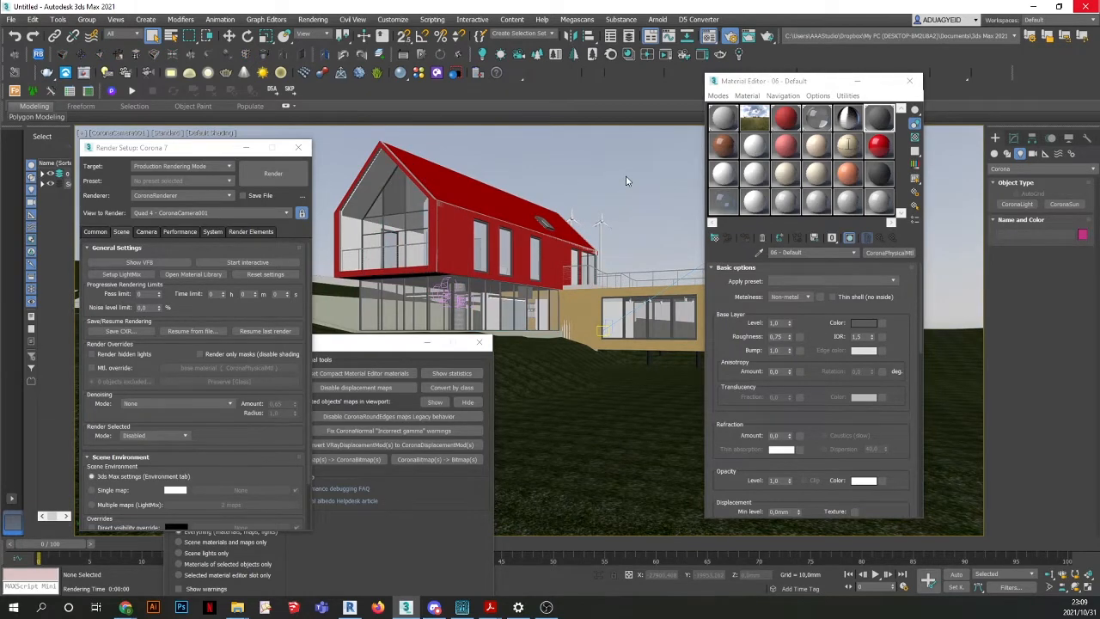
drag(404, 343, 441, 384)
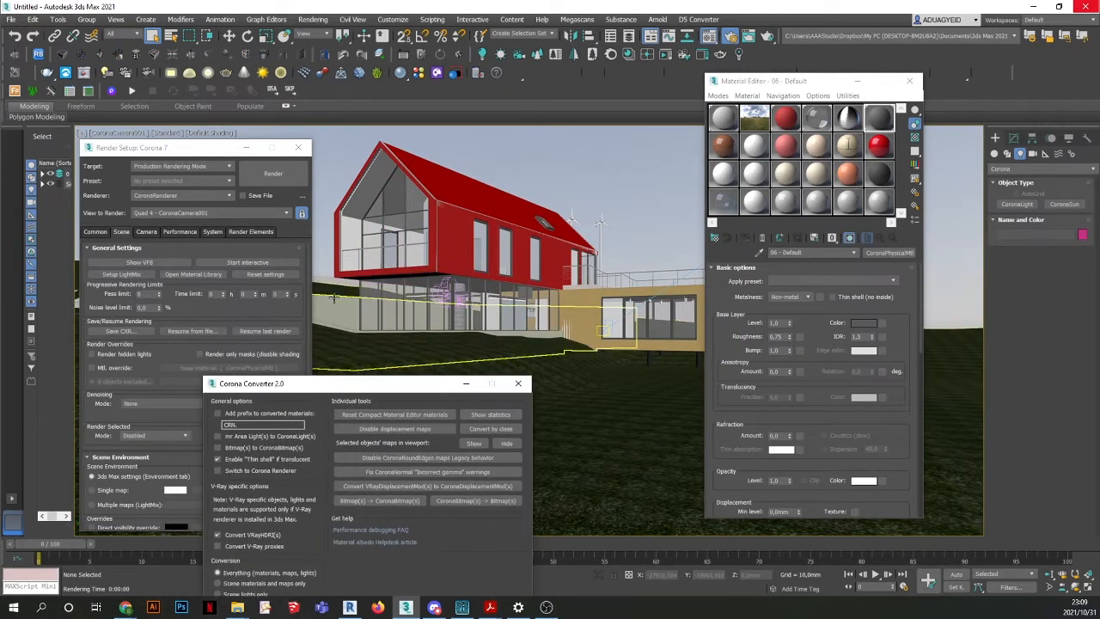
click(333, 297)
click(644, 213)
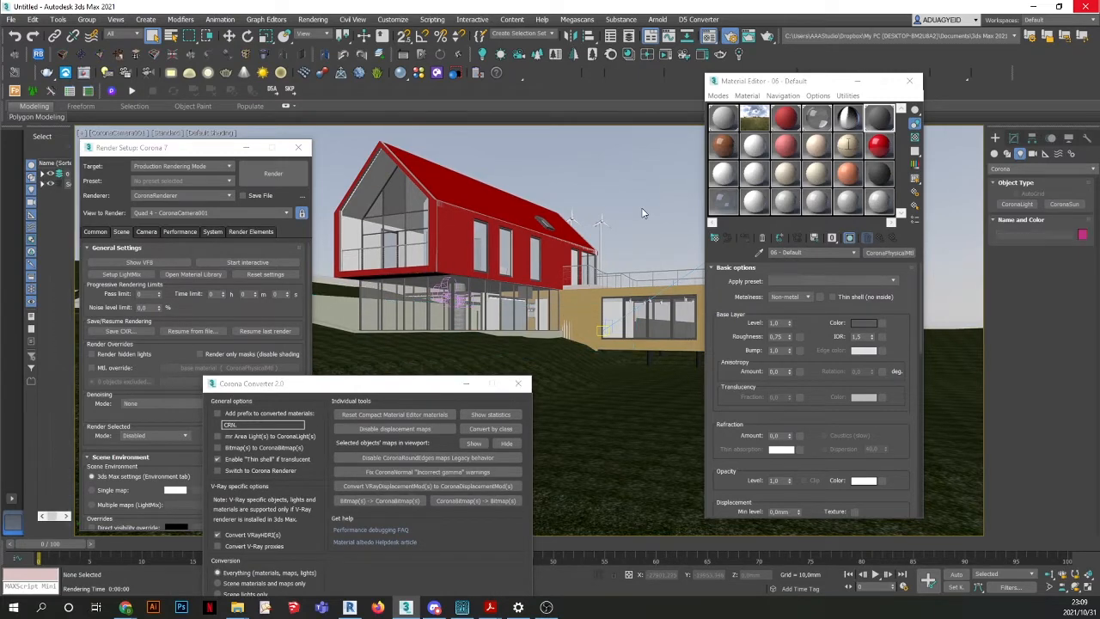
Change the Solid Glass material to a CoronaPhysicalMtl and rename it "Brick".
click(729, 150)
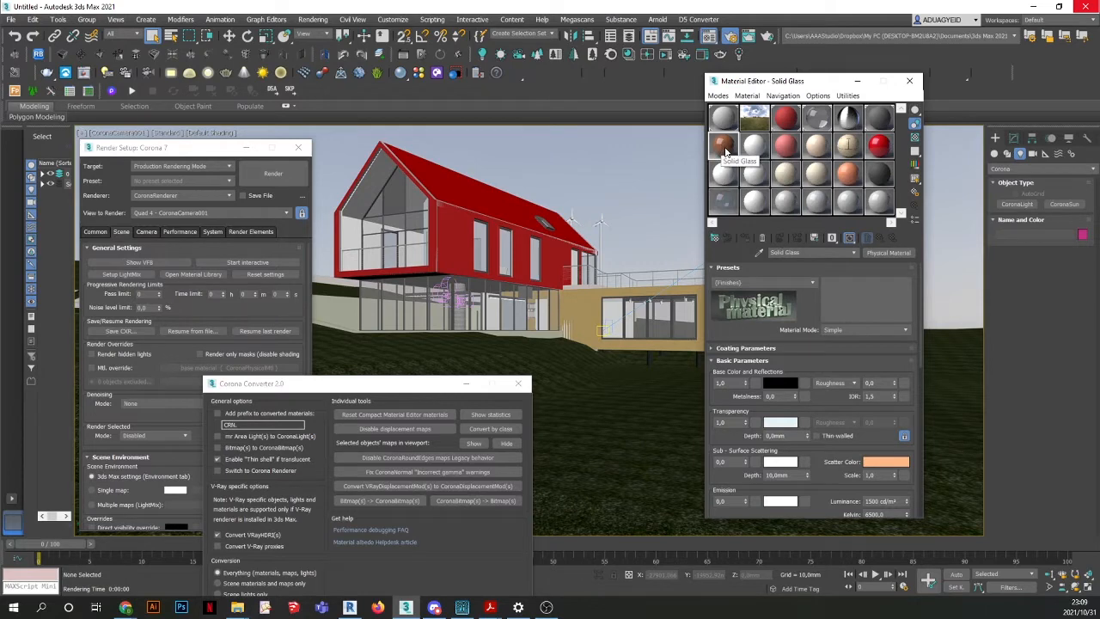
click(888, 252)
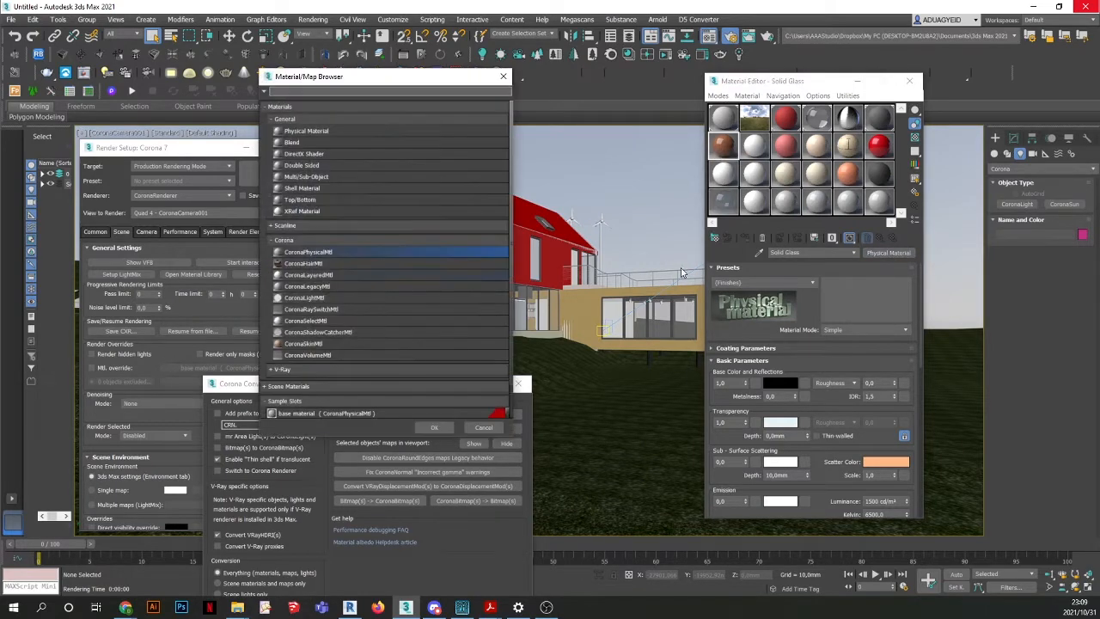
double_click(309, 253)
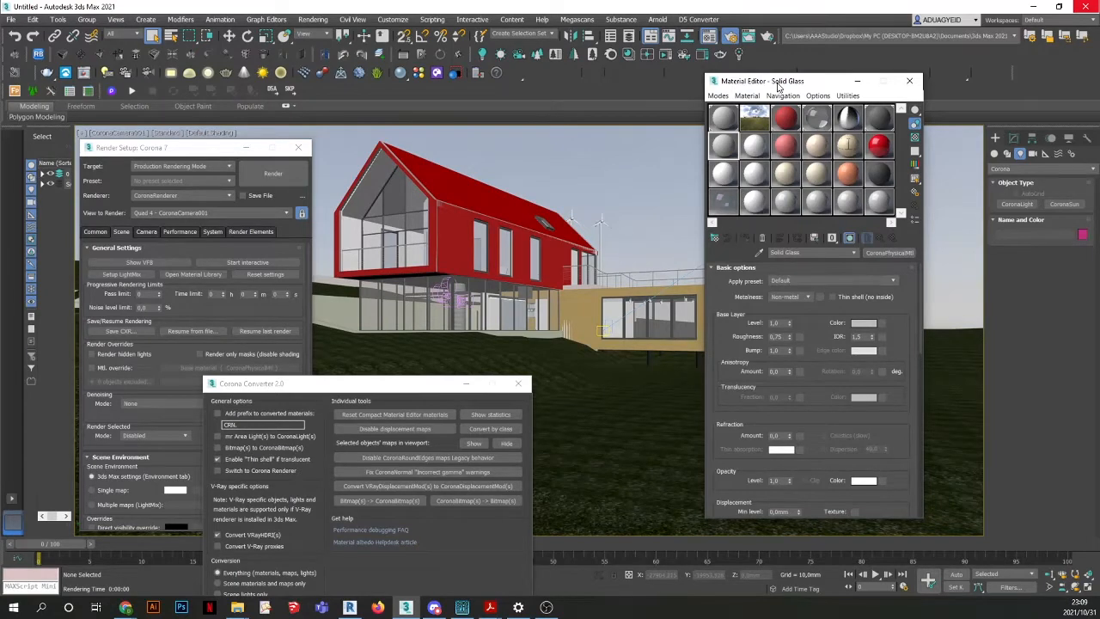
drag(779, 85, 764, 68)
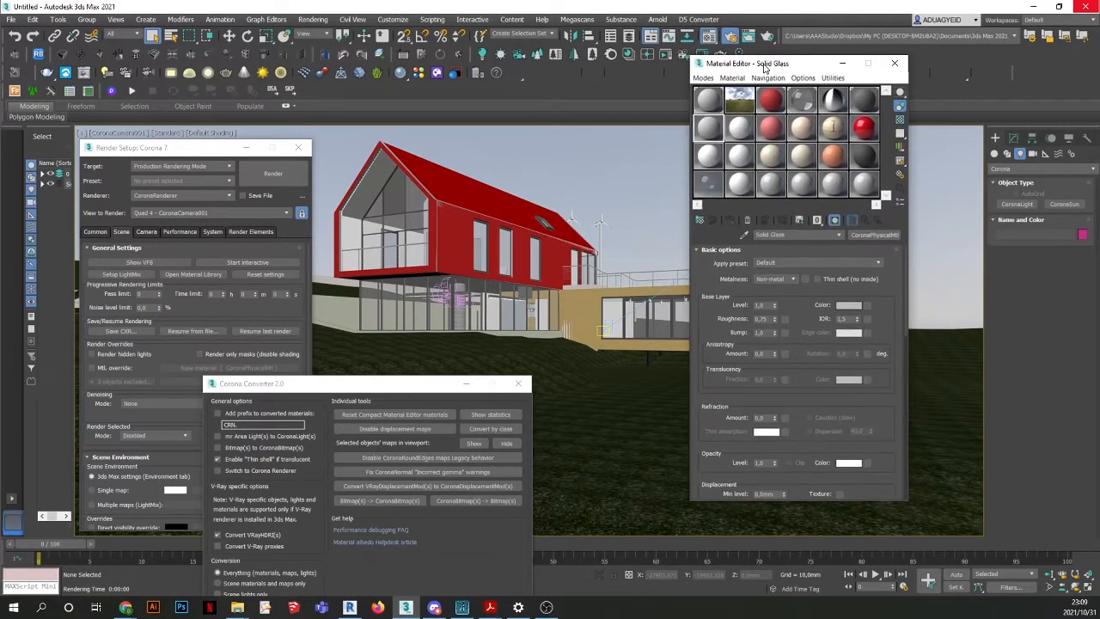
click(785, 233)
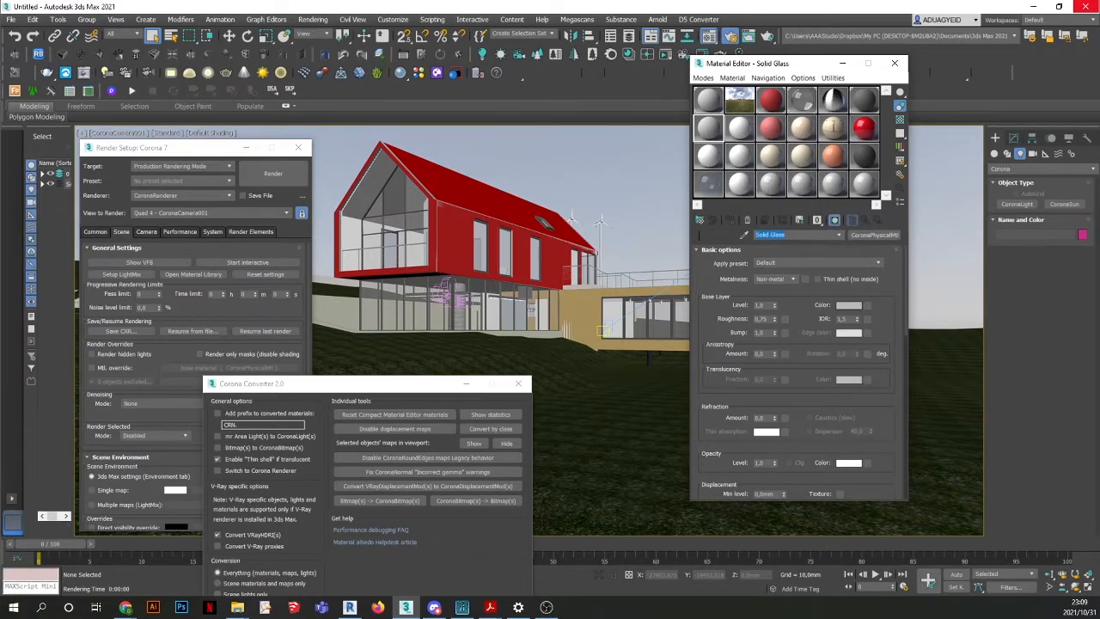
text(Brick)
Add a CoronaBitmap to the Base color map slot of the Brick material.
scroll(718, 314, down, 5)
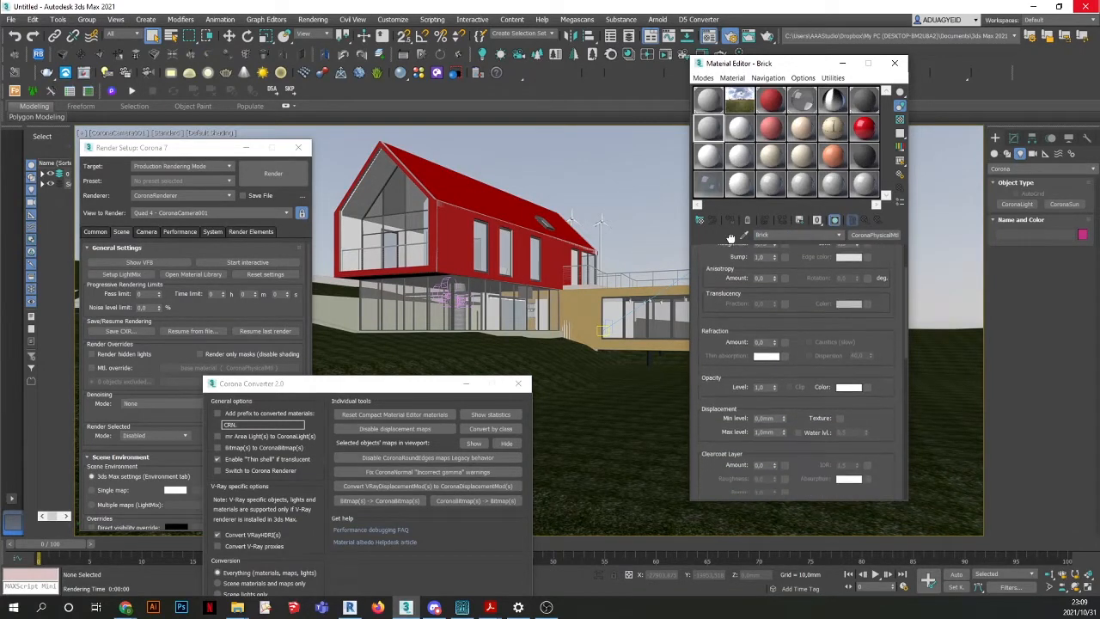
drag(727, 88, 729, 399)
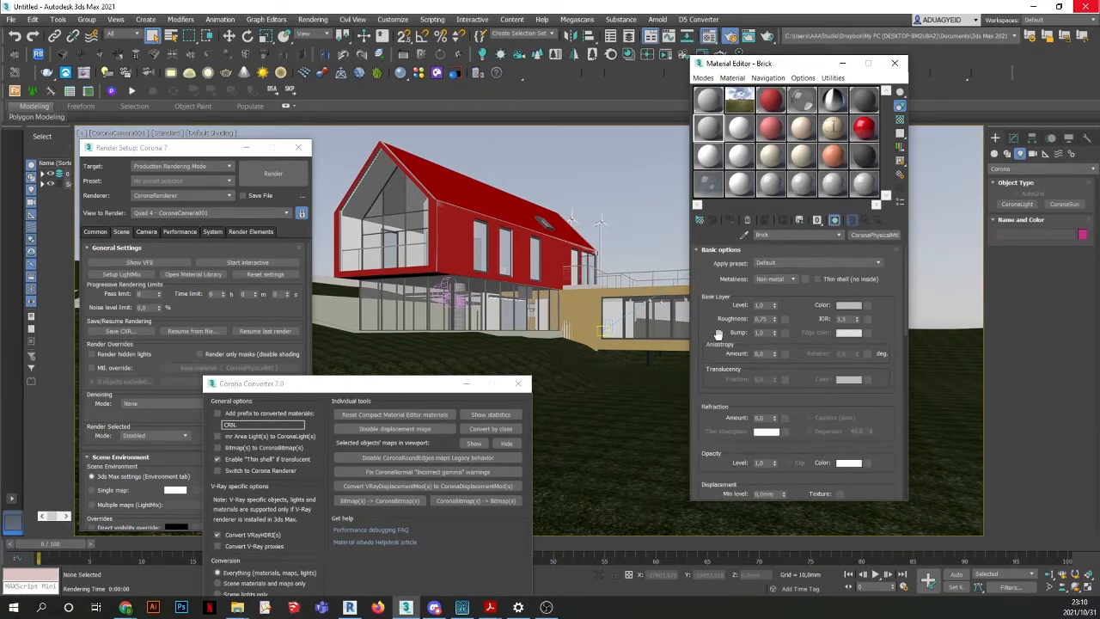
drag(714, 323, 723, 161)
drag(713, 270, 718, 488)
drag(706, 332, 717, 142)
drag(712, 373, 716, 223)
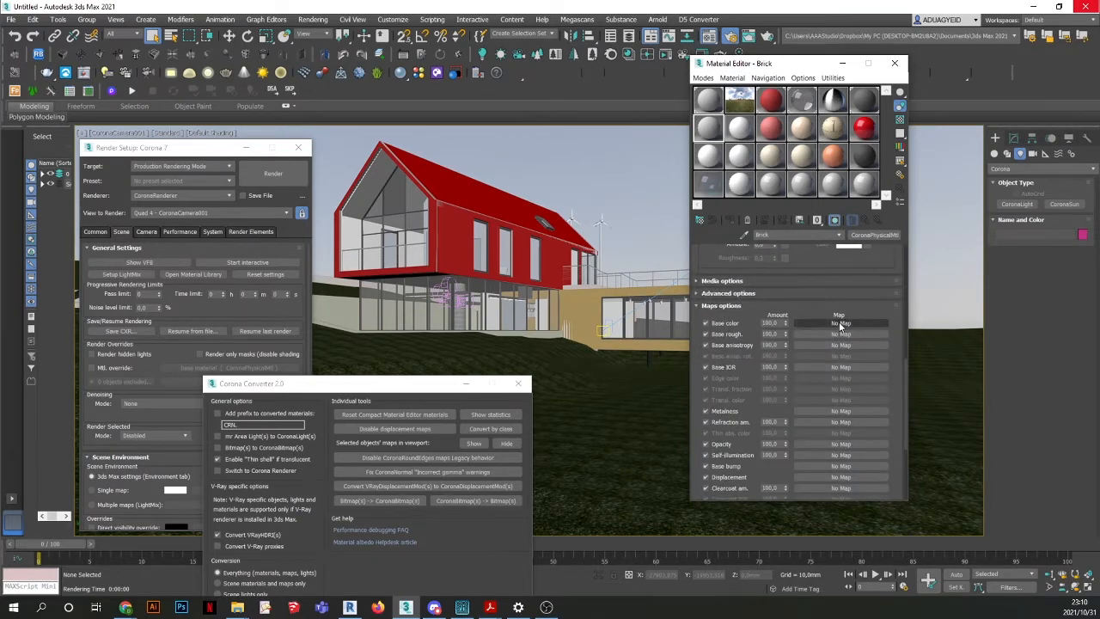
click(833, 324)
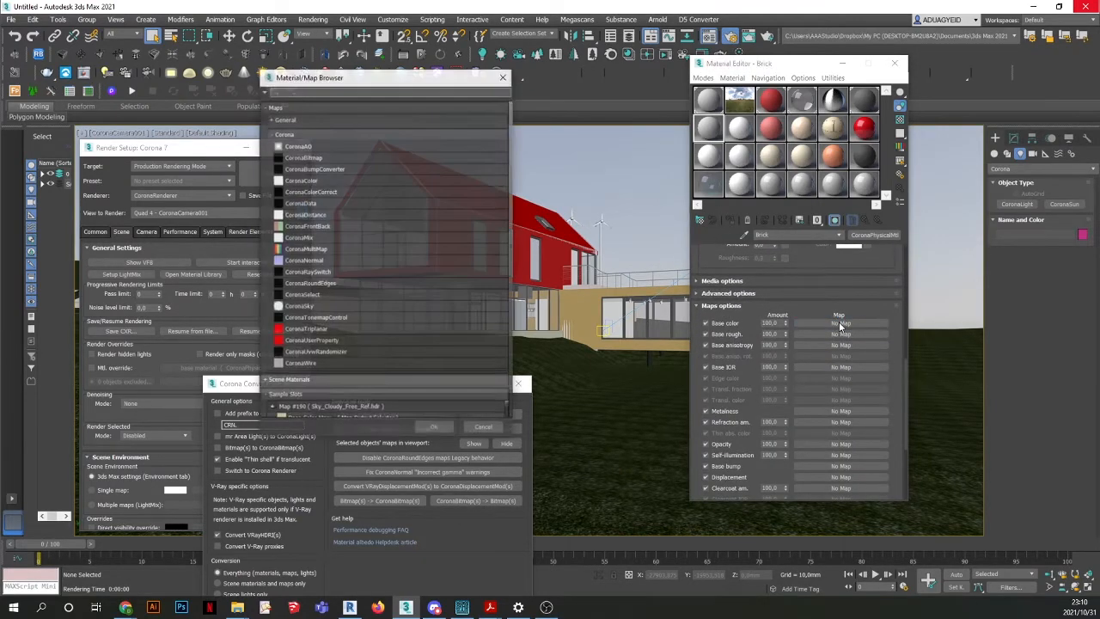
click(314, 157)
double_click(314, 157)
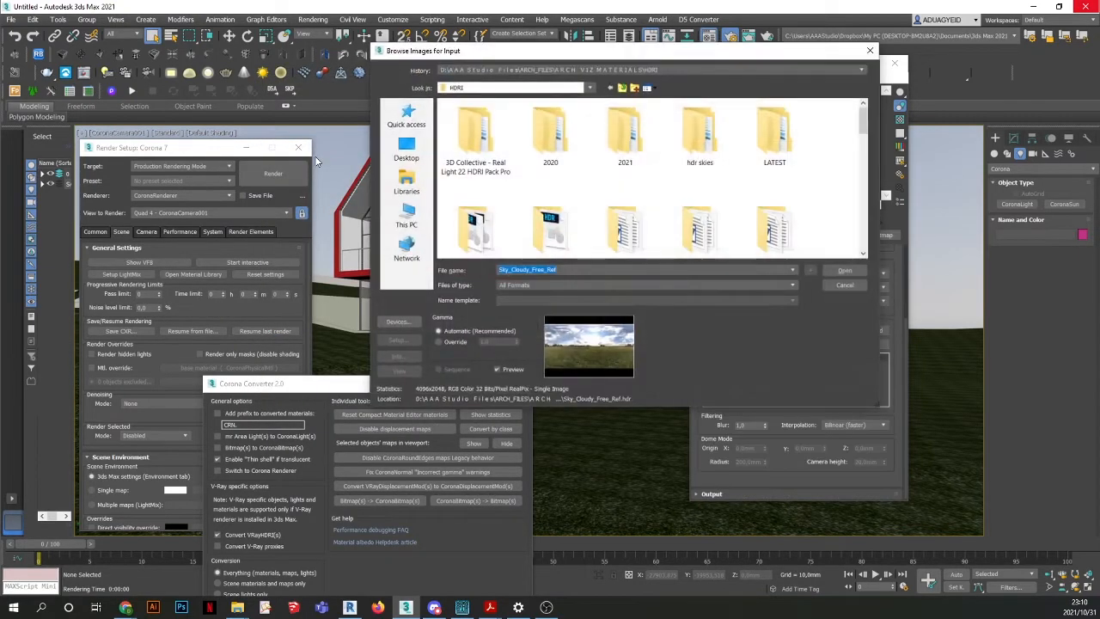
Browse for the bitmap image in the PBR MATERIALS folder inside AAA Studio Files\D5 & AAASTUDIO on drive D.
click(406, 219)
double_click(767, 239)
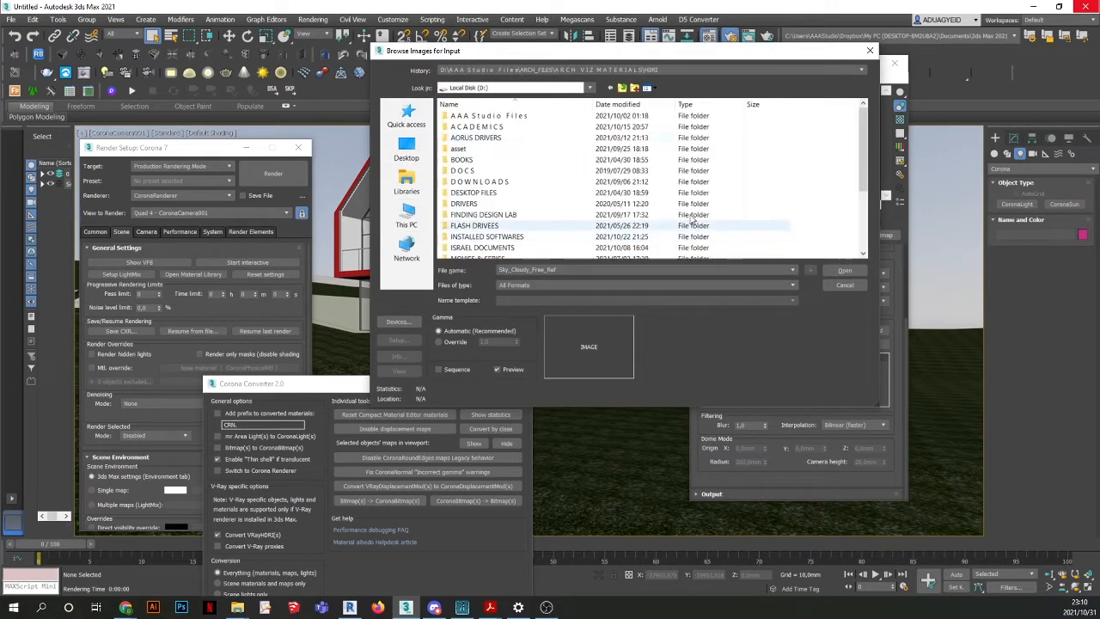
double_click(478, 117)
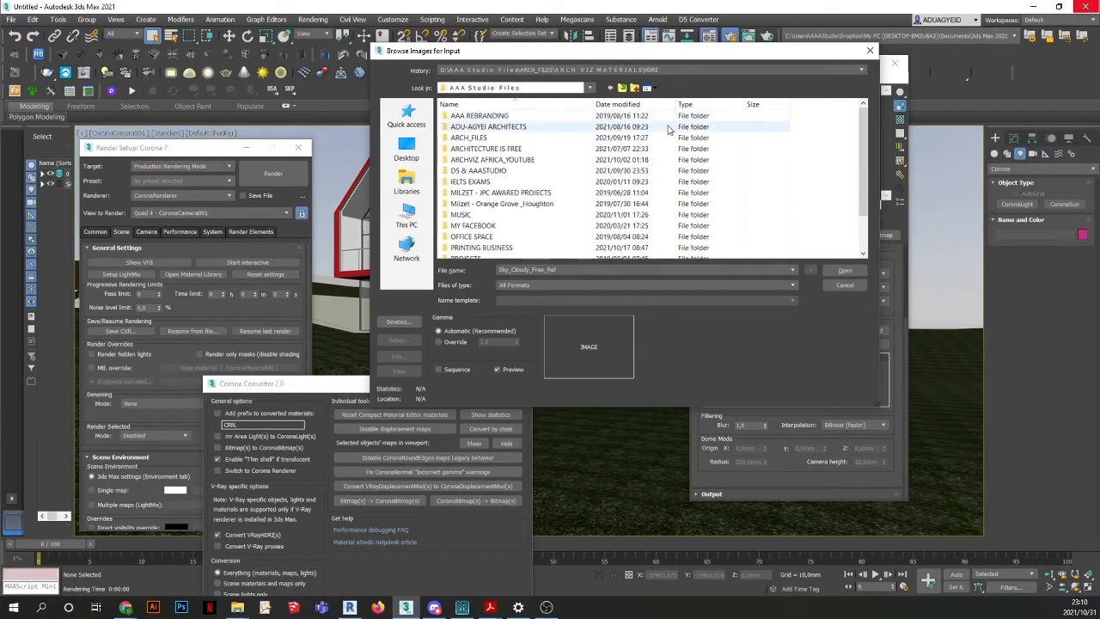
double_click(640, 171)
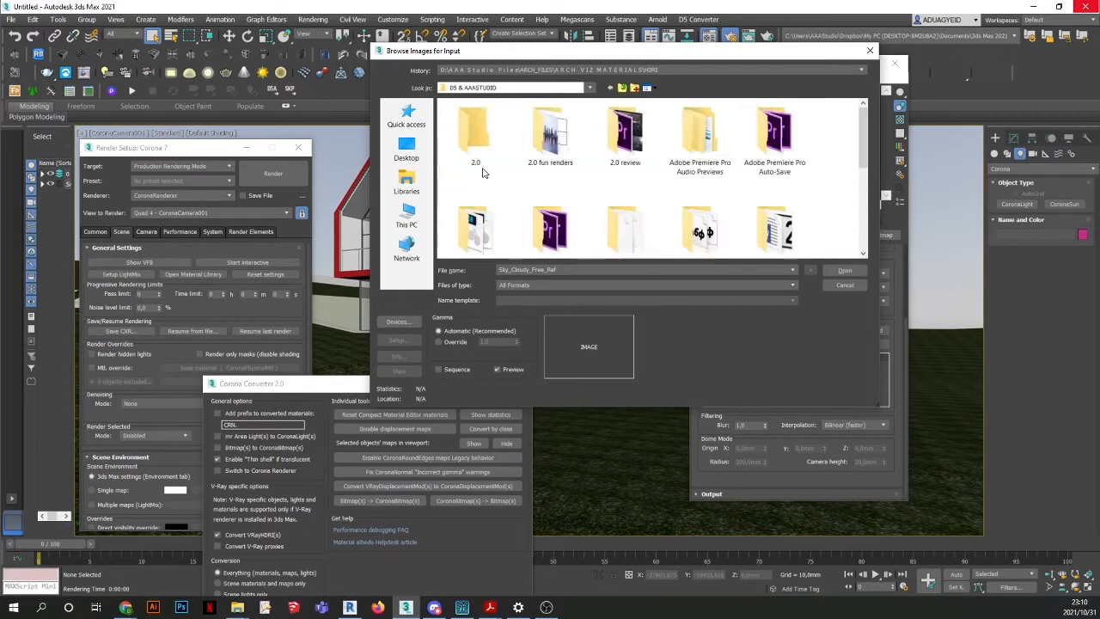
scroll(645, 180, down, 6)
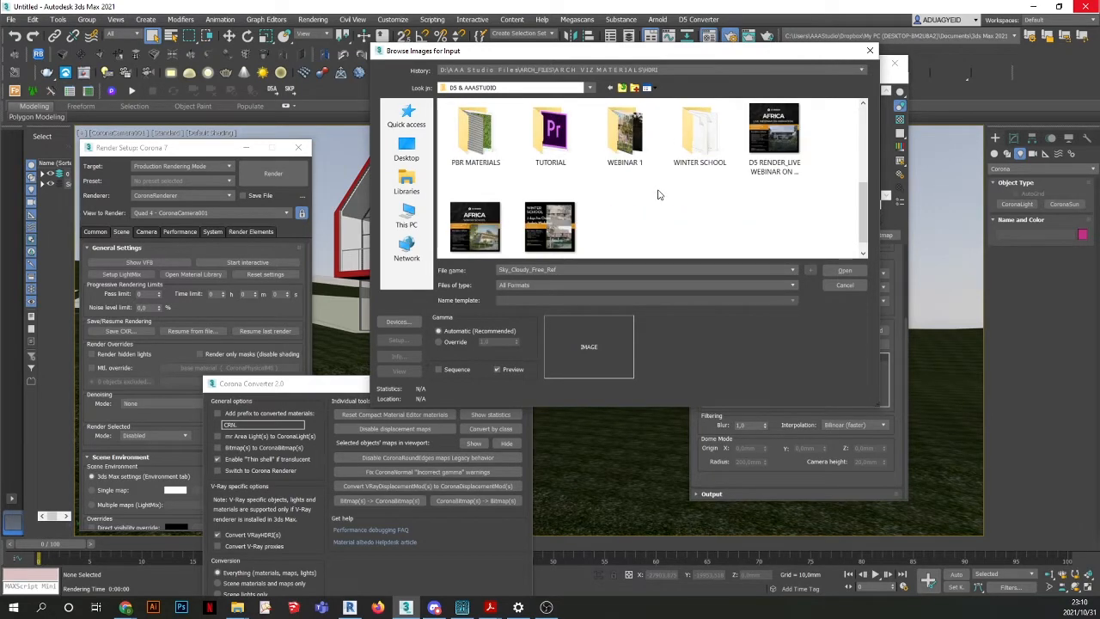
double_click(475, 137)
Load Bricks059_8K_Color from the BRICK 2 folder as the base color bitmap and return to the Brick material's map slots.
double_click(462, 126)
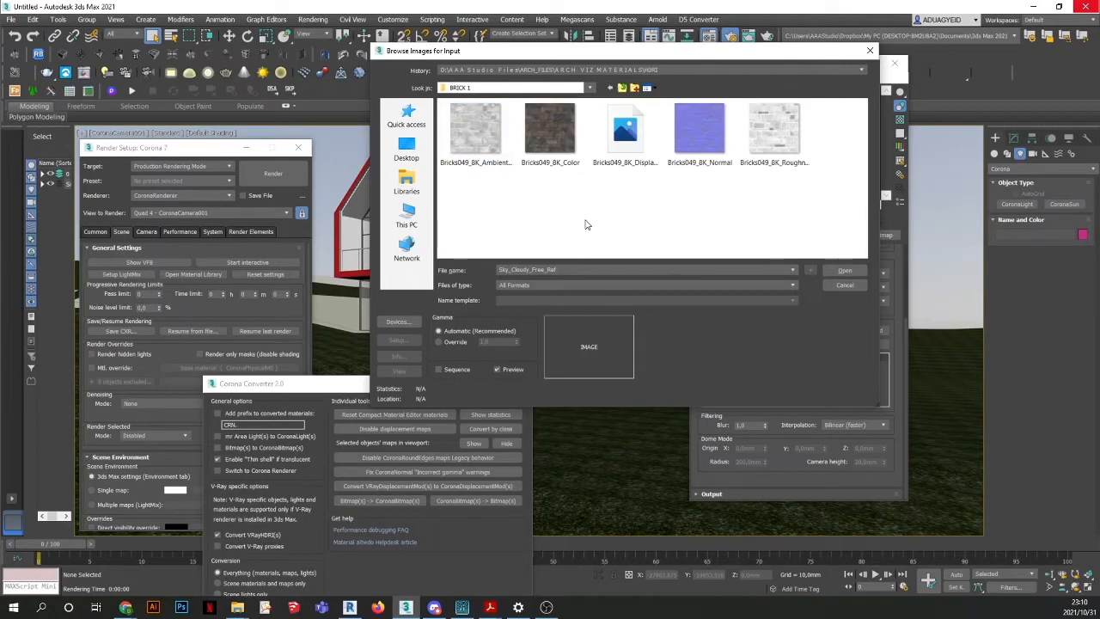
click(611, 89)
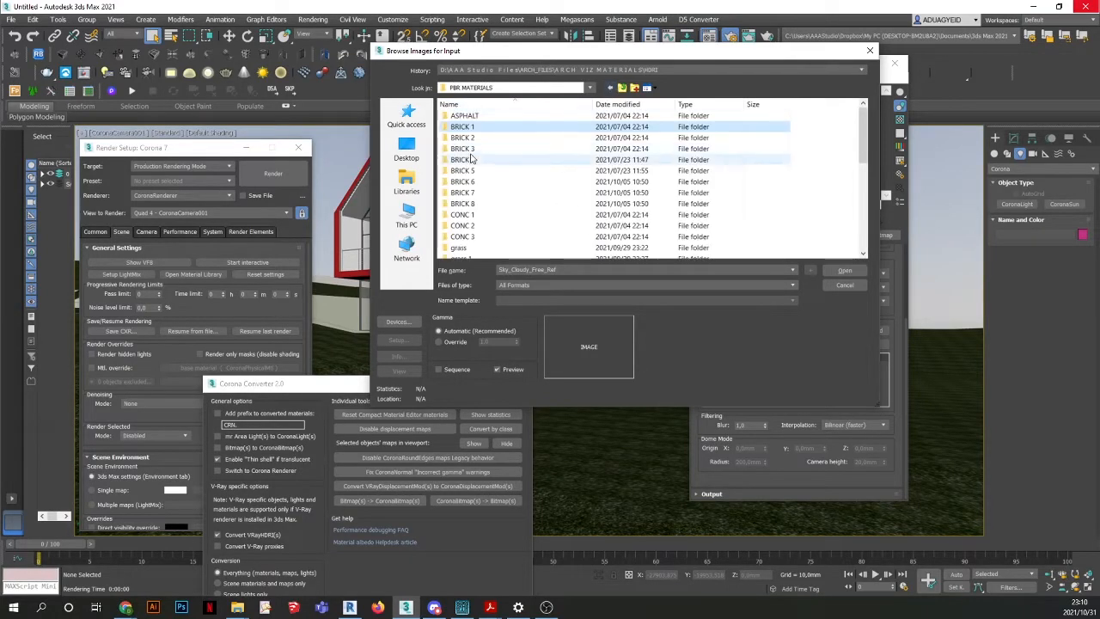
double_click(464, 138)
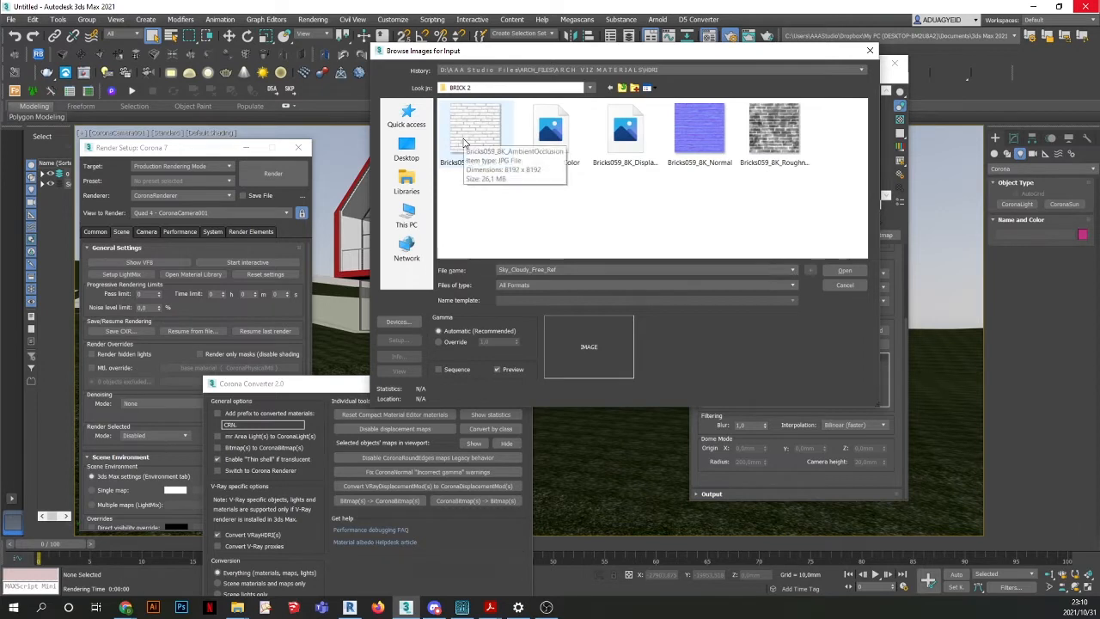
click(550, 130)
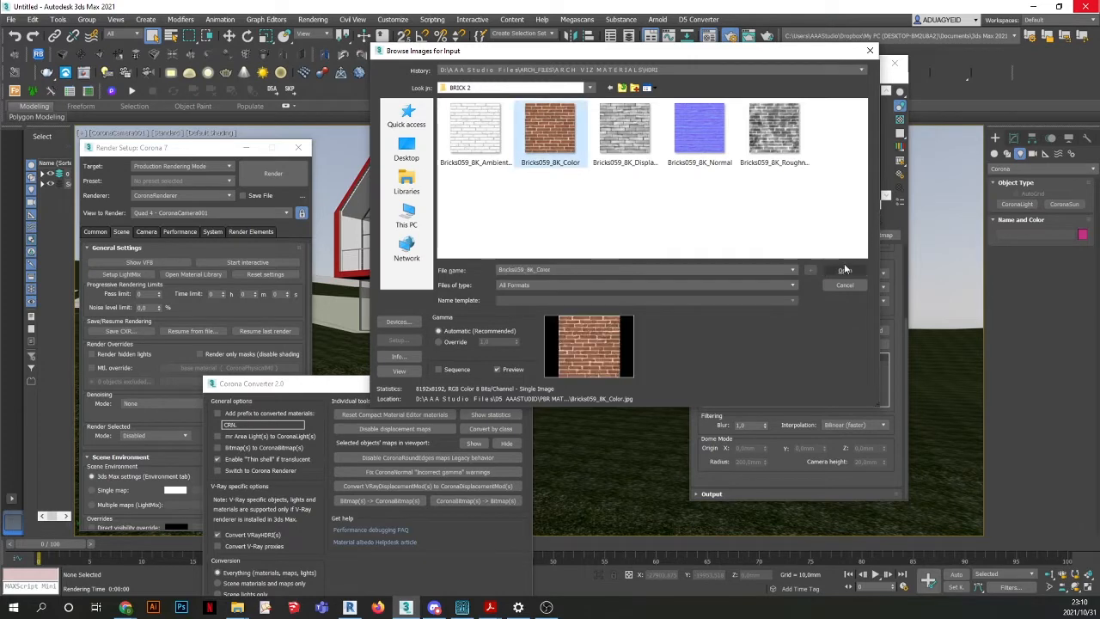
click(845, 270)
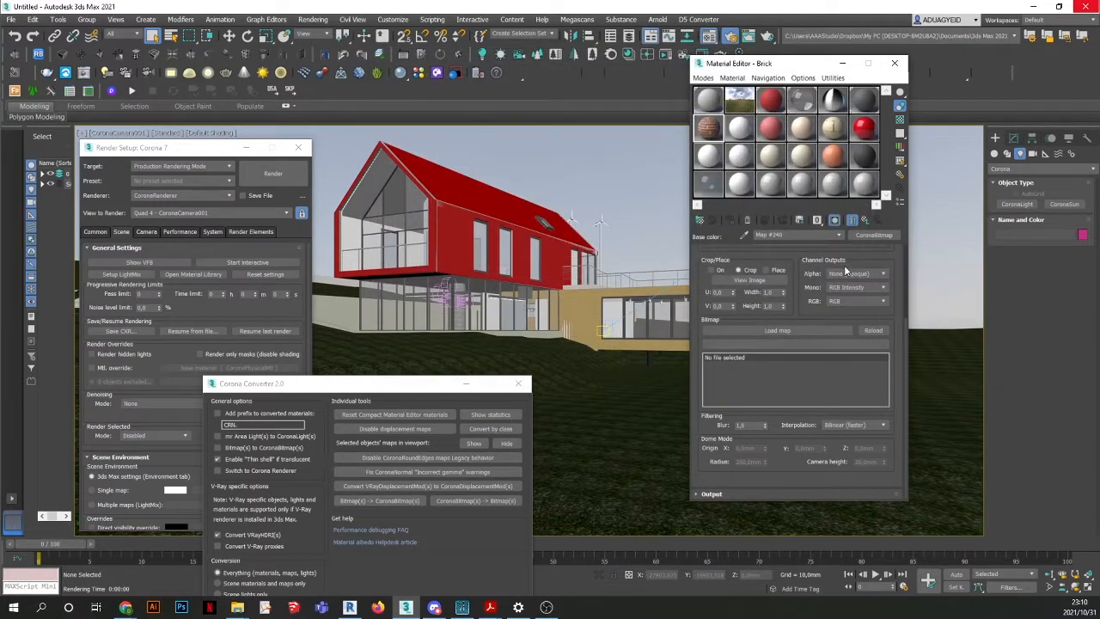
click(865, 220)
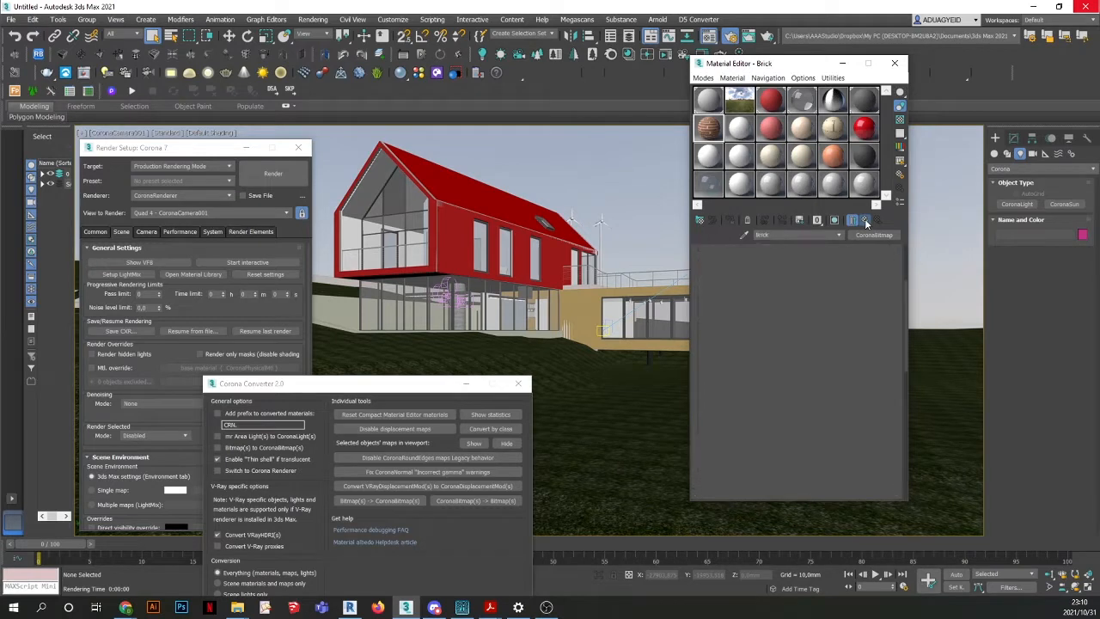
drag(725, 400, 739, 126)
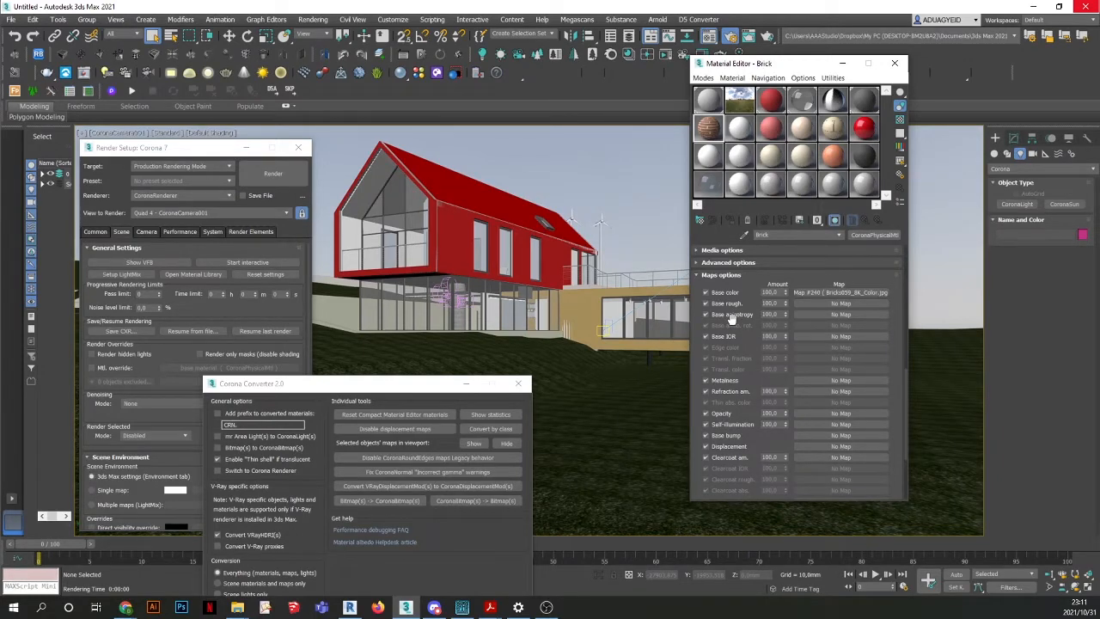
Add a CoronaBitmap with Bricks059_8K_Roughness to the Brick material's Base roughness slot and return to the material's map slots.
click(836, 304)
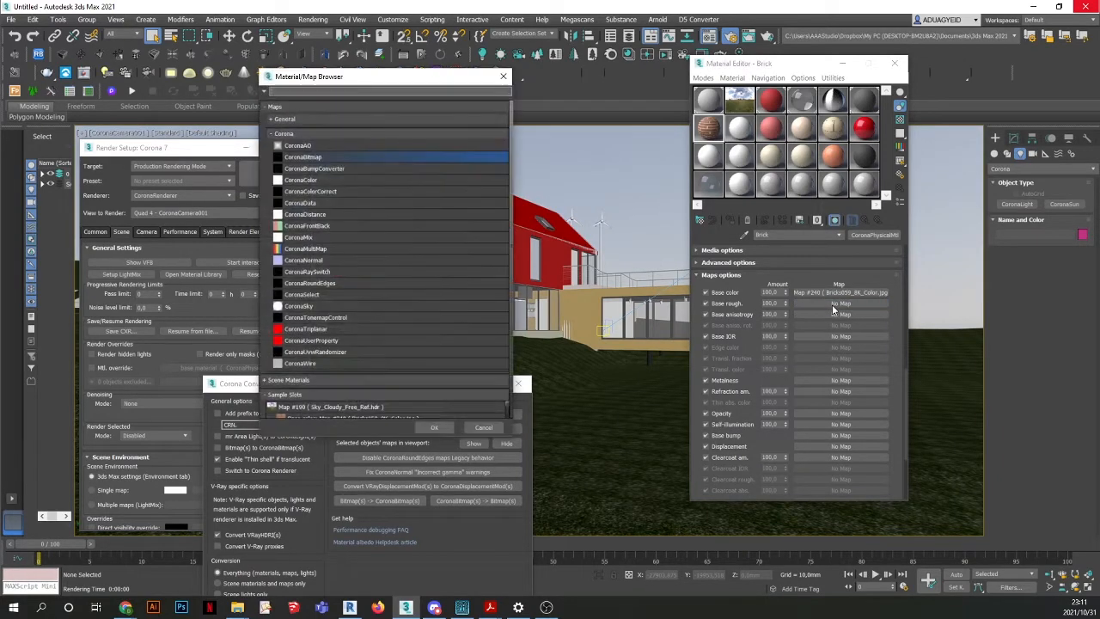
double_click(311, 157)
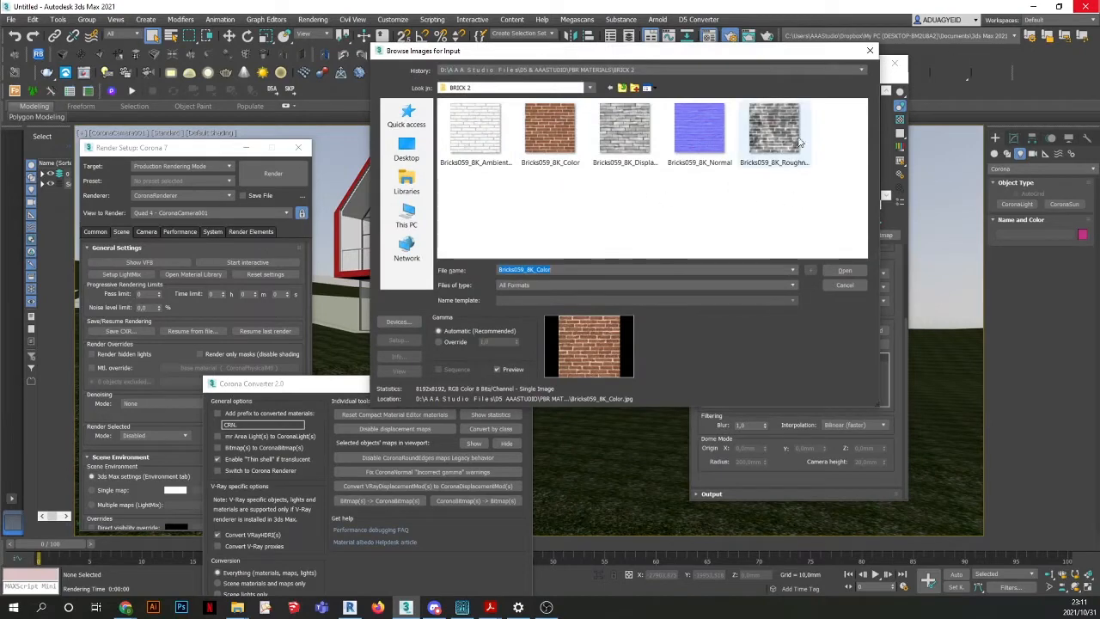
click(798, 143)
click(844, 270)
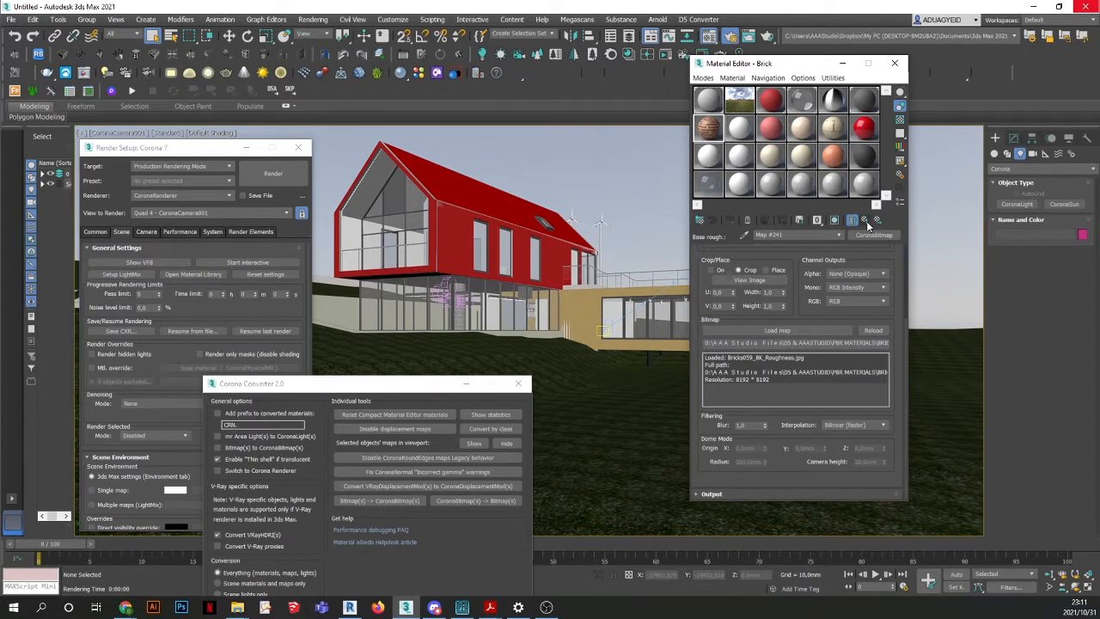
click(865, 221)
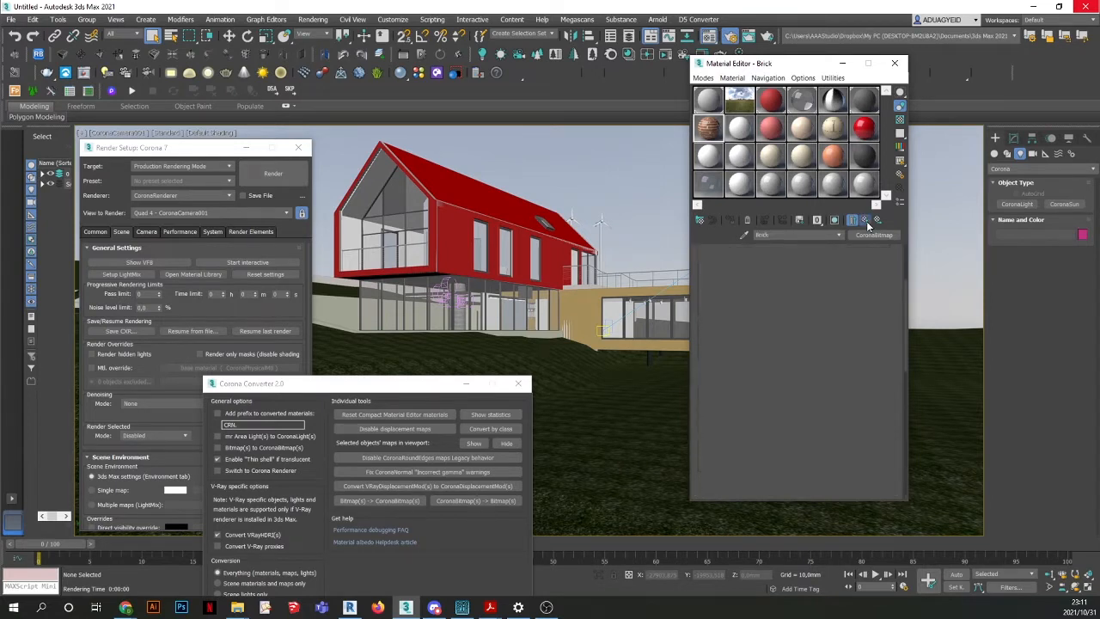
Add a CoronaBitmap to the Brick material's Displacement slot, loading the Bricks059_8K displacement image, and return to the map slots.
scroll(709, 339, down, 15)
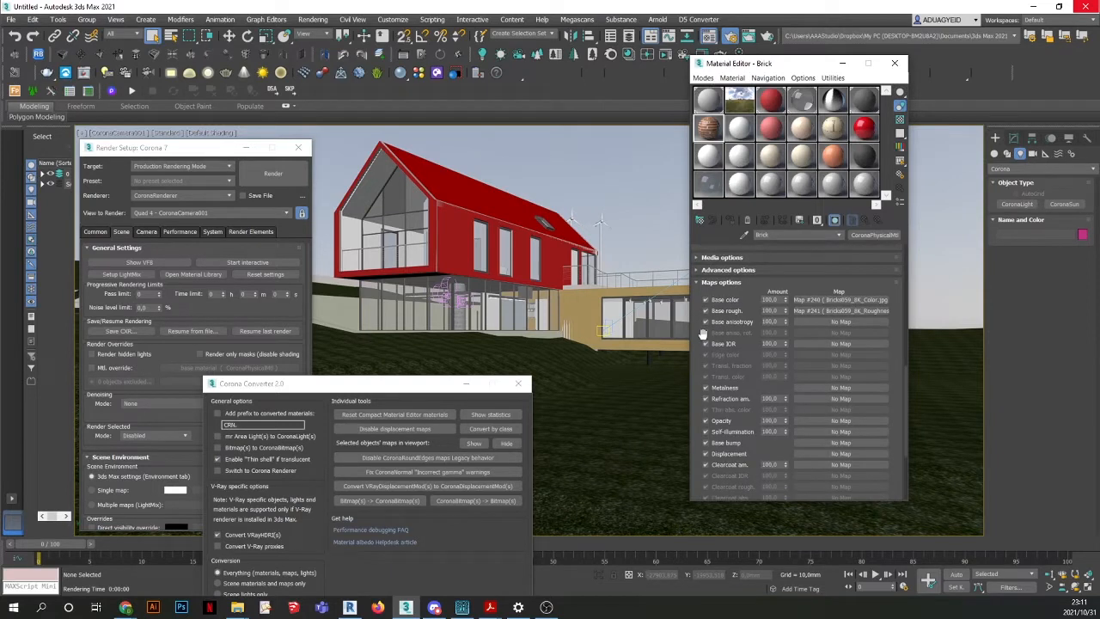
scroll(703, 283, down, 2)
scroll(703, 280, down, 1)
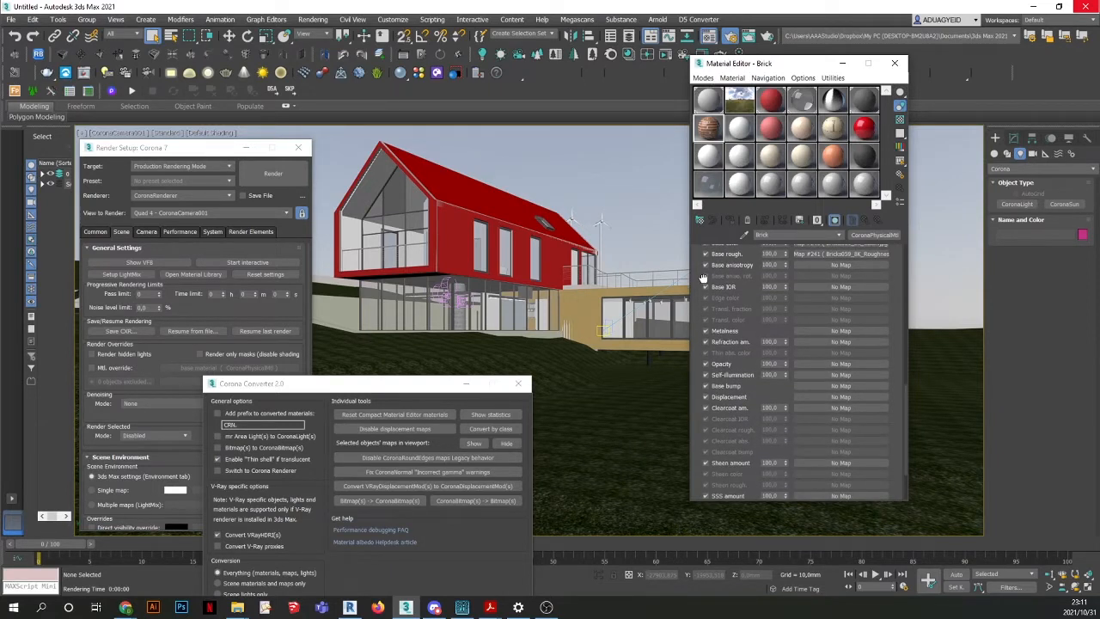
click(841, 397)
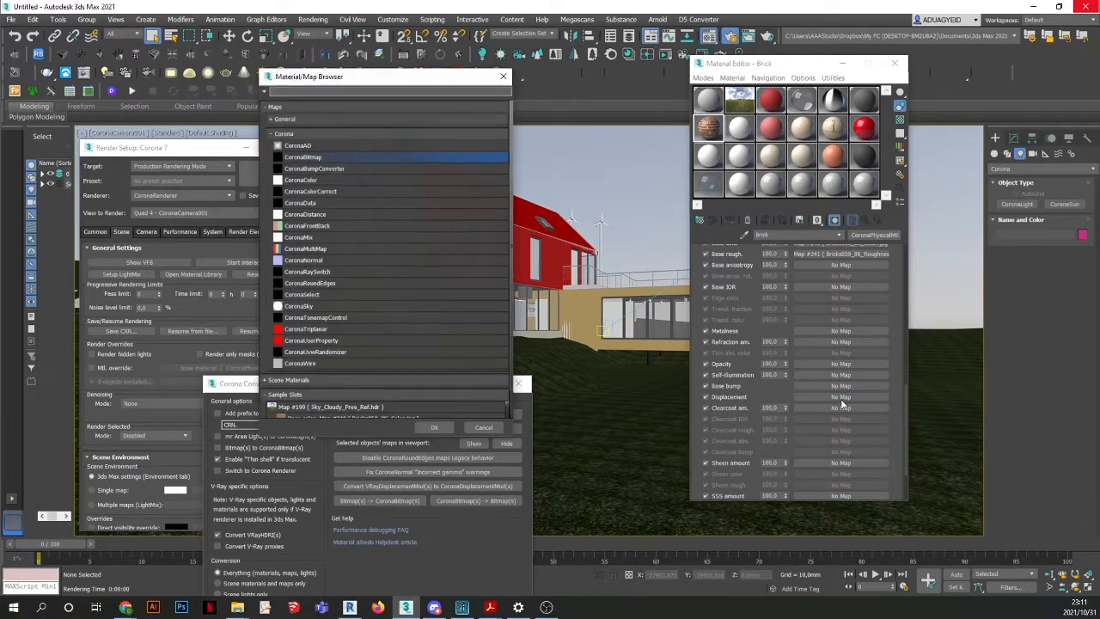
double_click(306, 157)
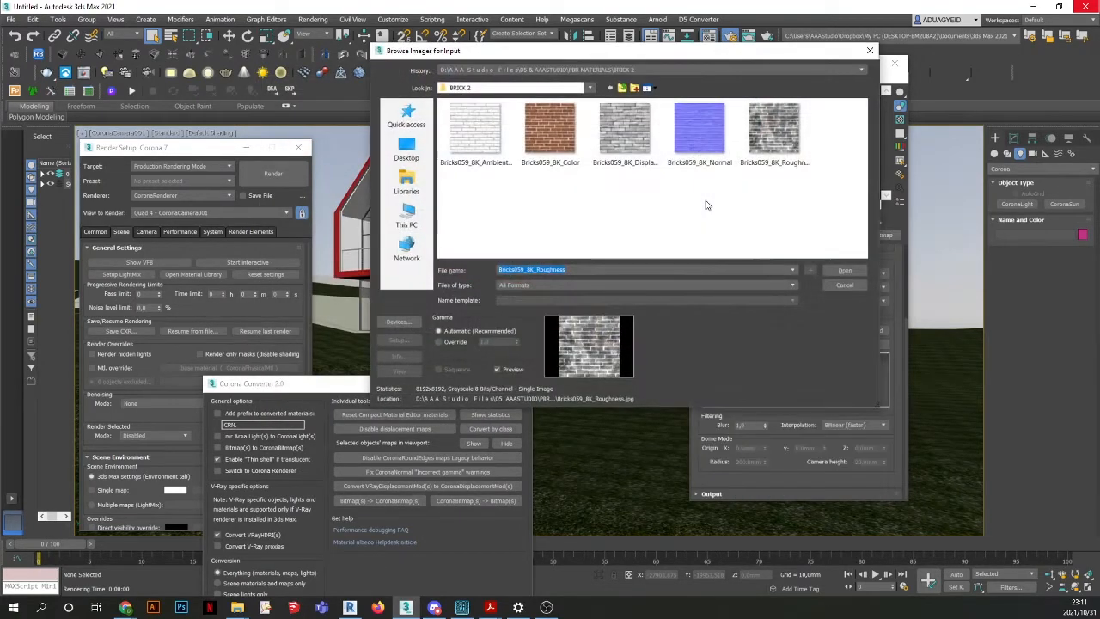
click(623, 133)
double_click(624, 133)
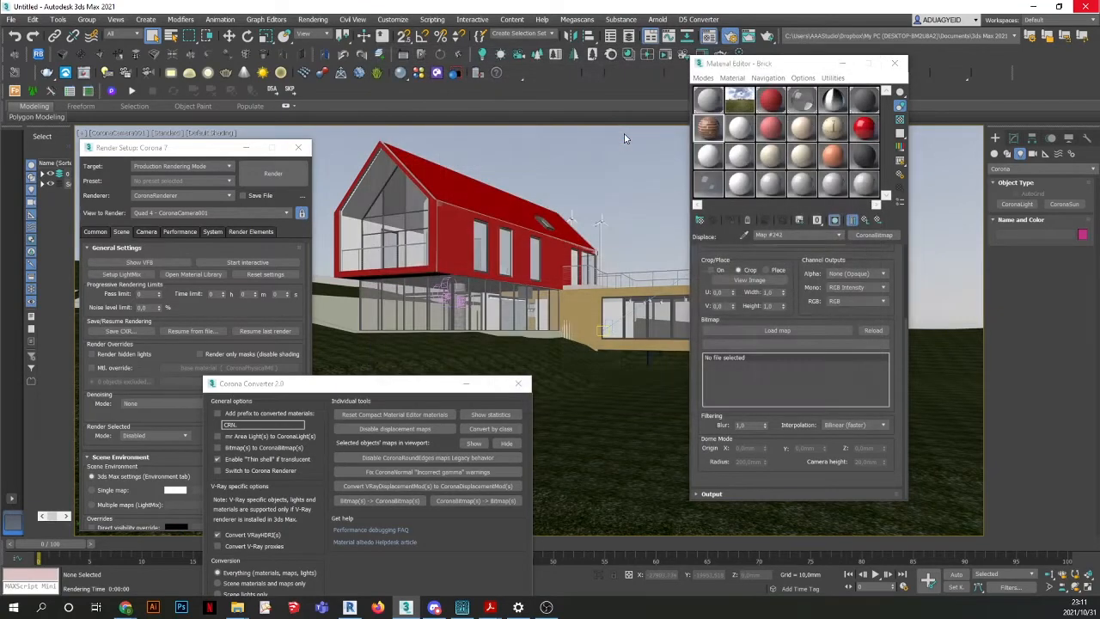
click(864, 220)
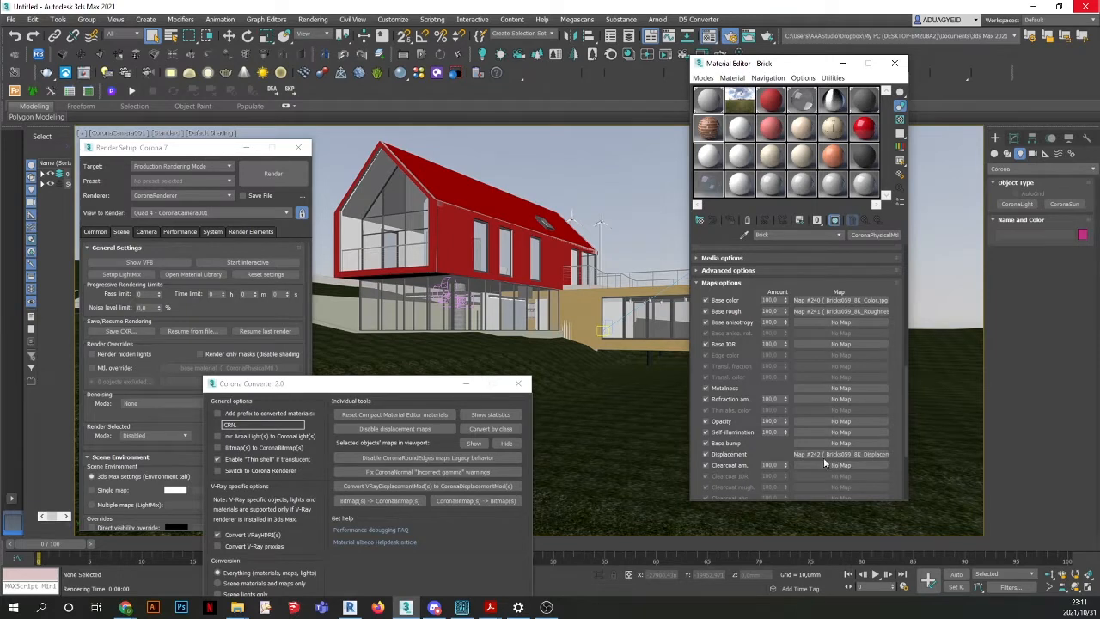
drag(733, 366, 743, 322)
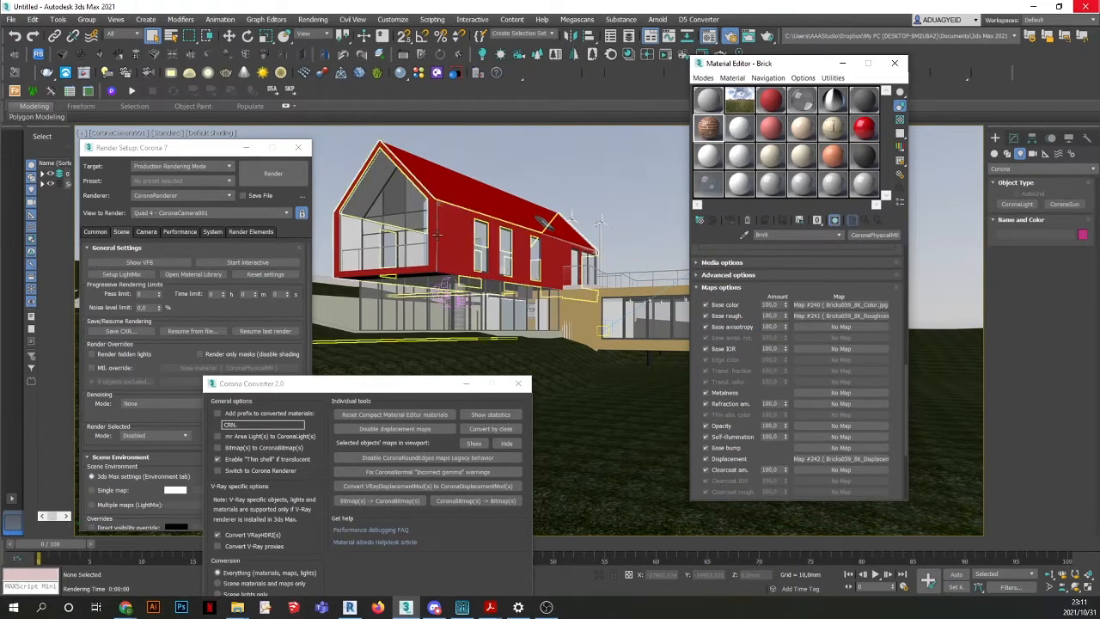
Assign the Brick material to the timber cladding walls of the lower single-storey wing and show it shaded in the viewport.
click(582, 295)
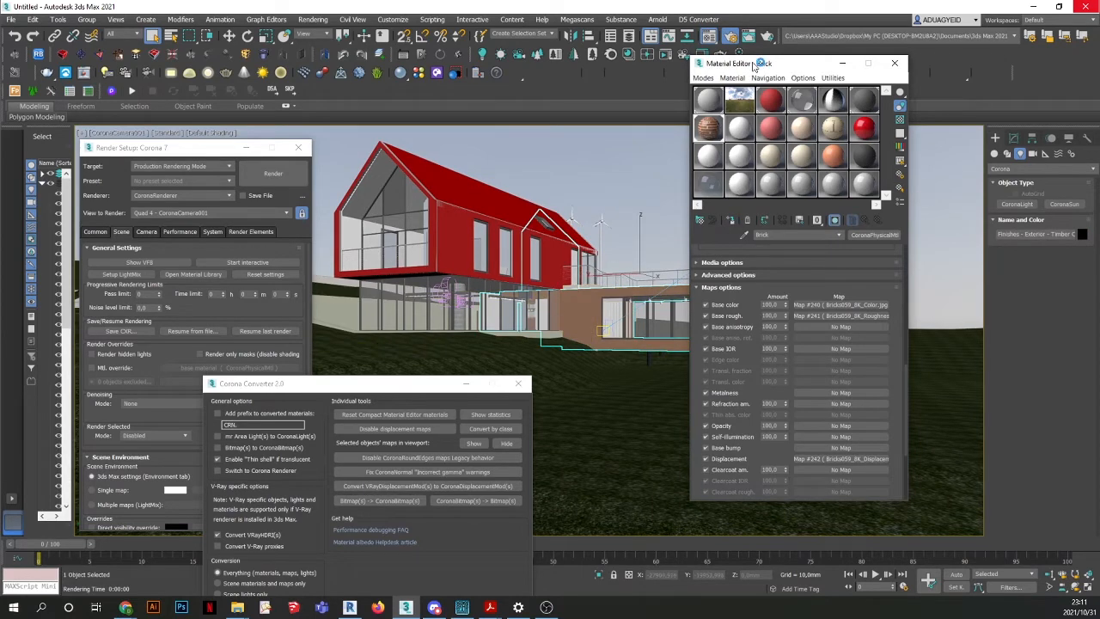
drag(756, 65, 751, 382)
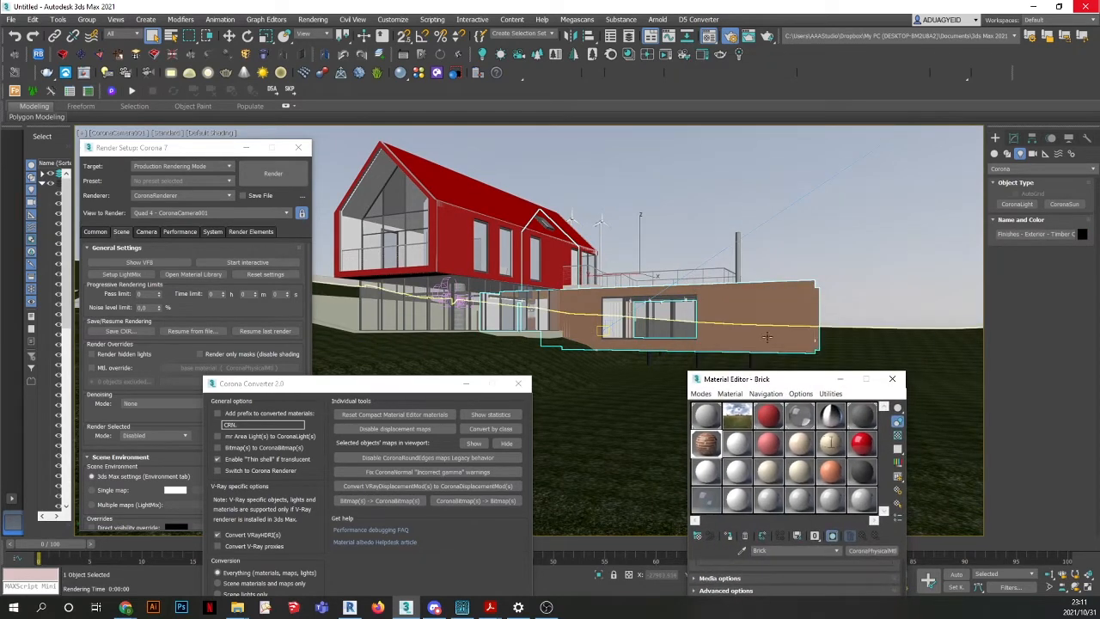
drag(784, 385, 881, 146)
click(930, 298)
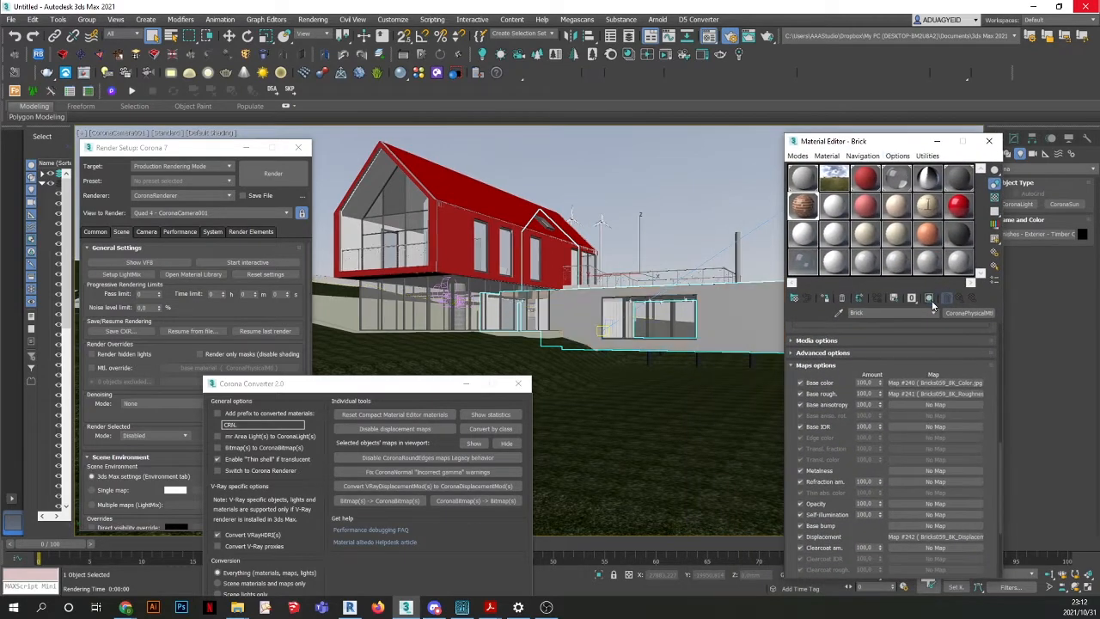
click(929, 298)
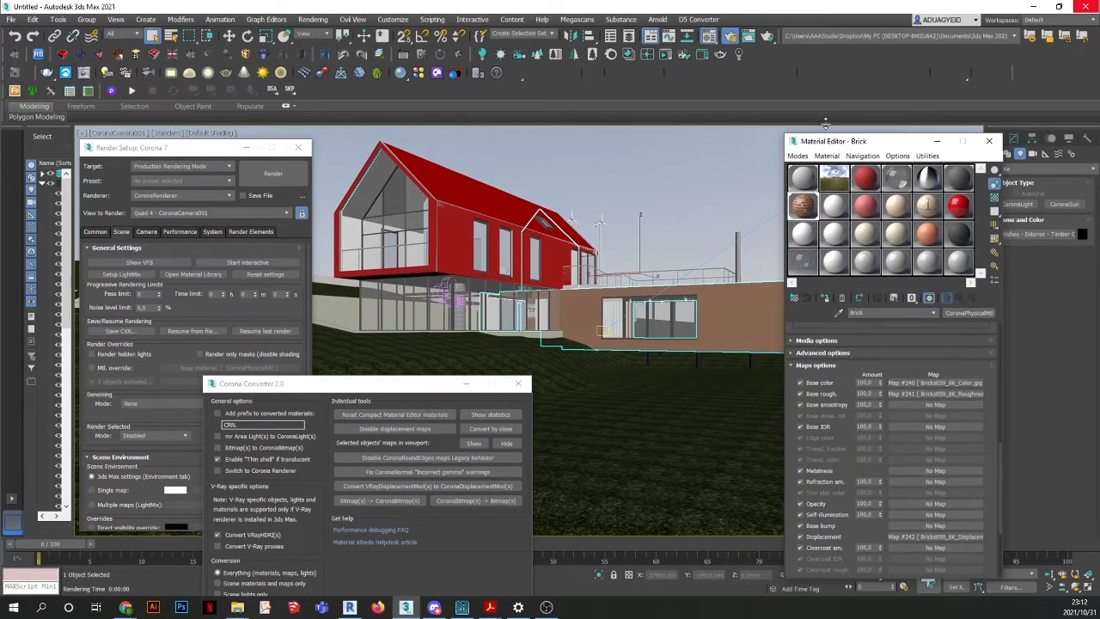
drag(849, 147, 209, 147)
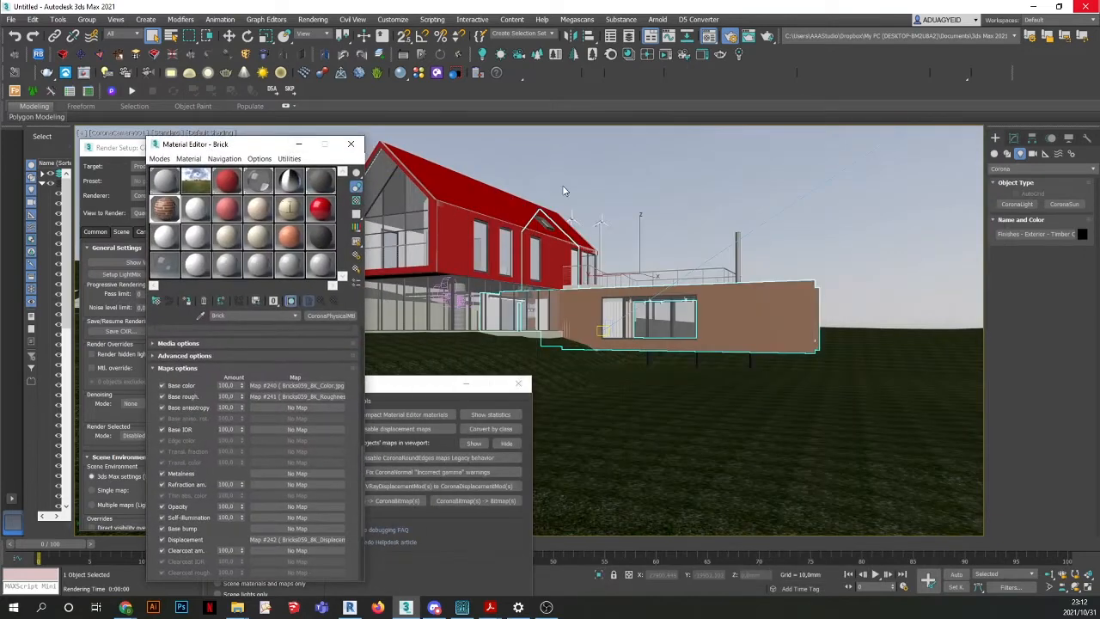
Reselect the lower wing's cladding walls and add a UVW Map modifier to them.
click(727, 199)
click(743, 295)
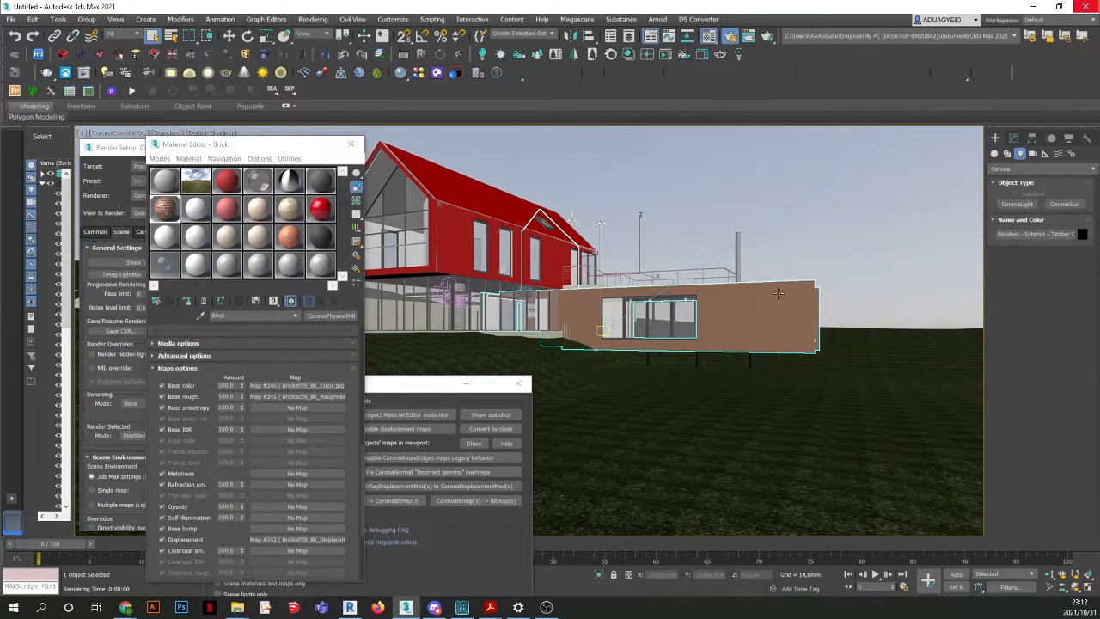
click(823, 232)
click(769, 315)
click(1012, 139)
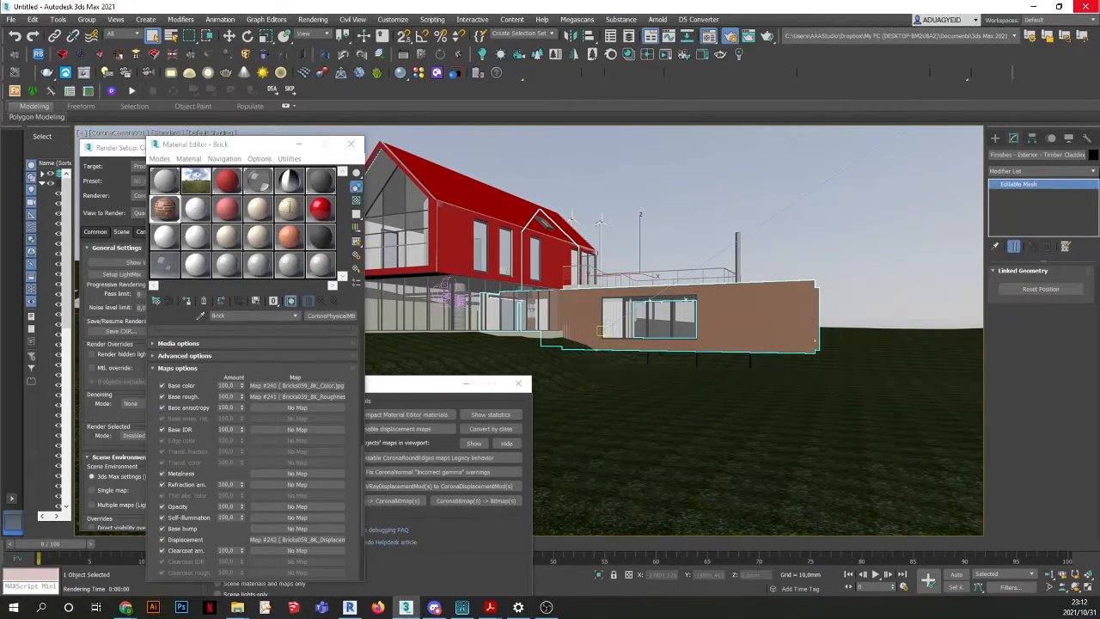
click(1093, 174)
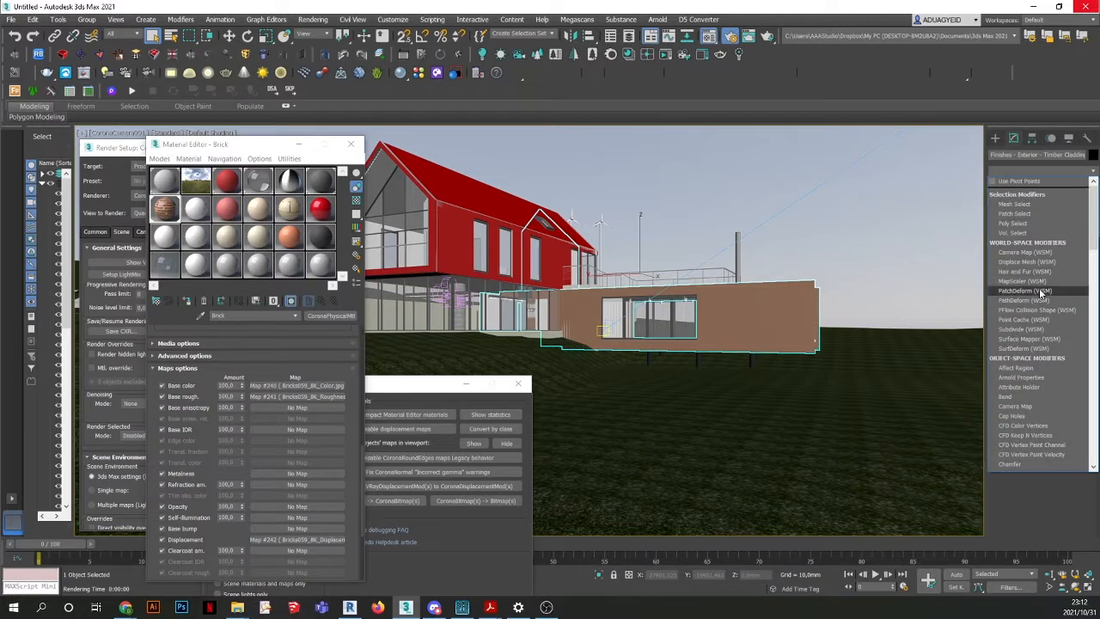
scroll(1041, 293, down, 15)
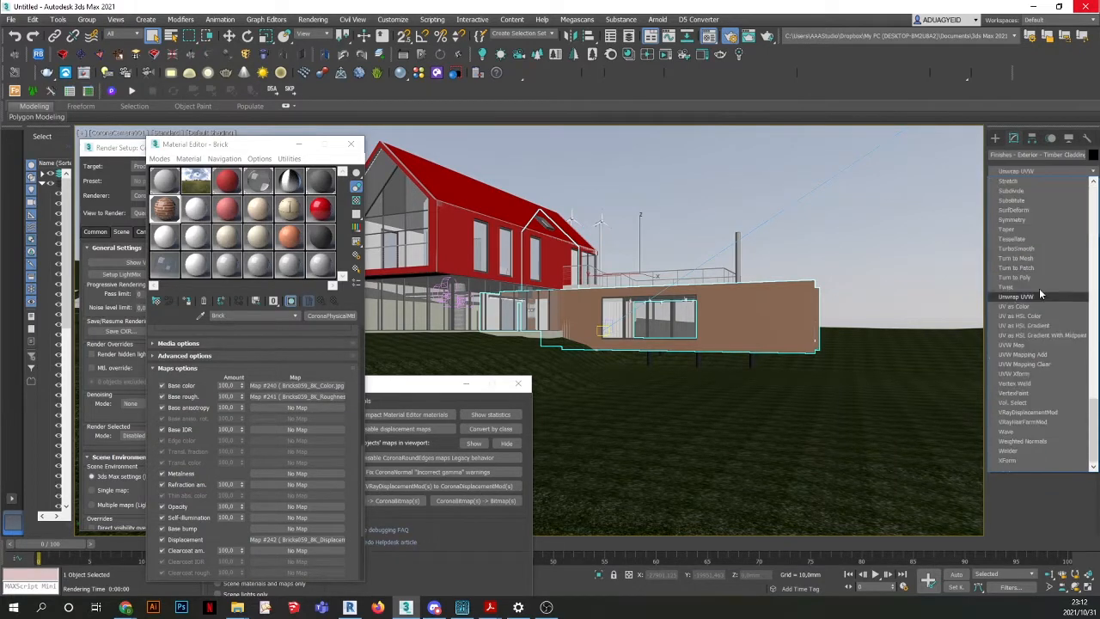
click(1010, 345)
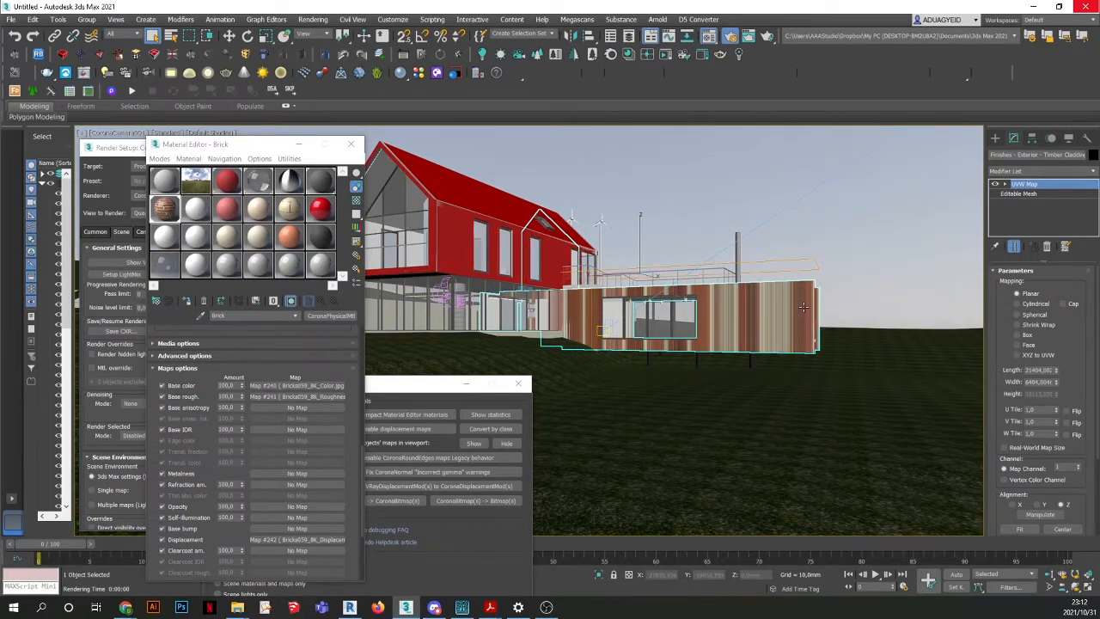
Set the UVW Map mapping to Box and try Real-World Map Size before switching it off again.
click(1017, 335)
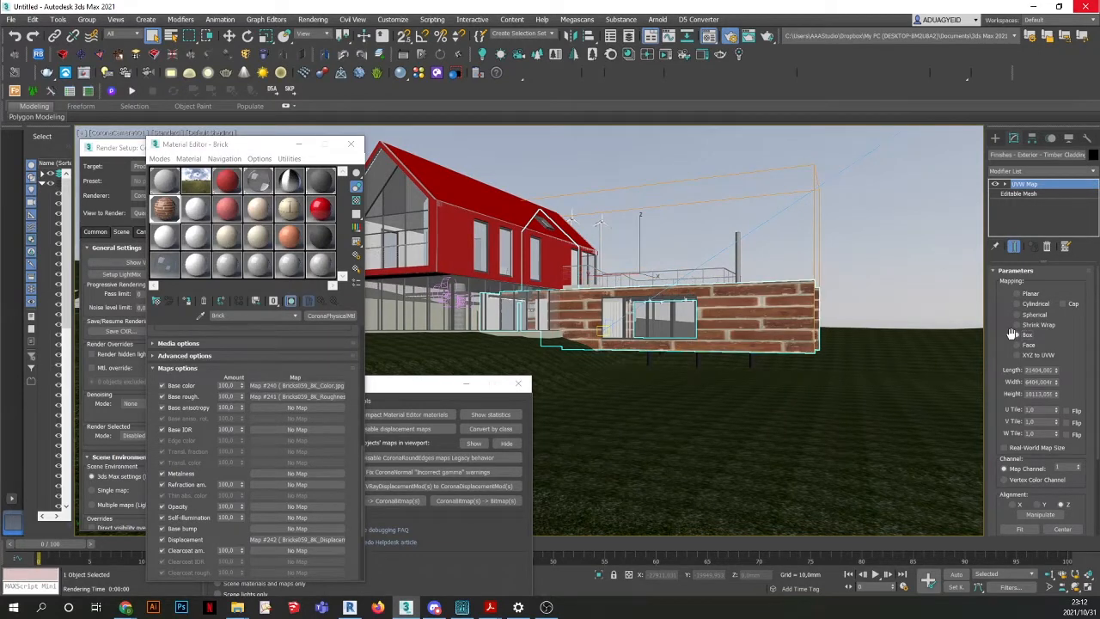
click(1007, 449)
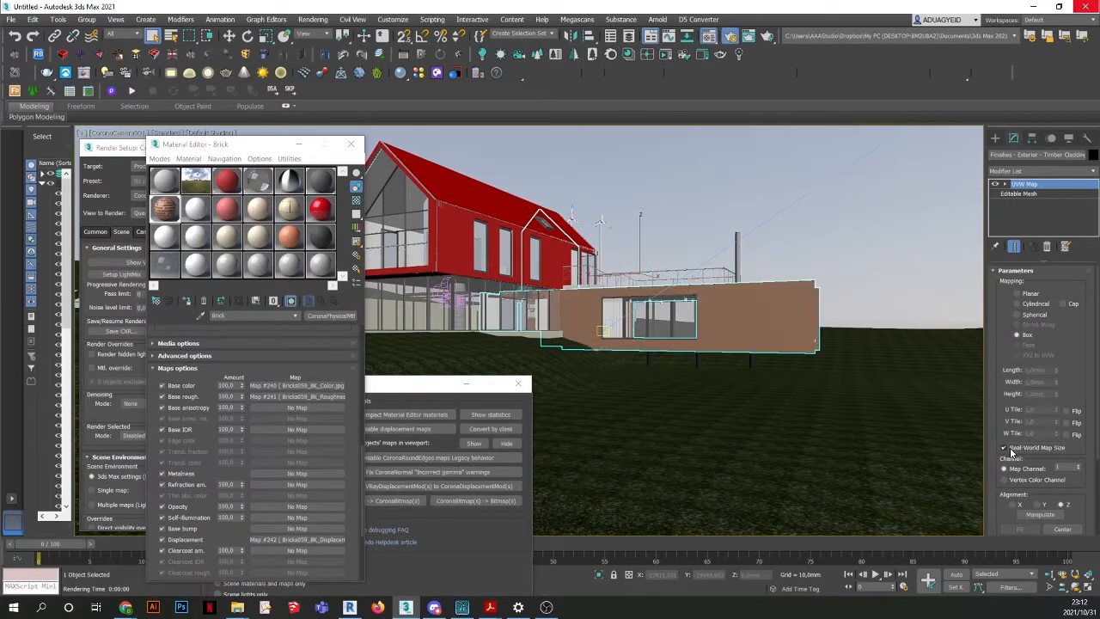
click(1005, 448)
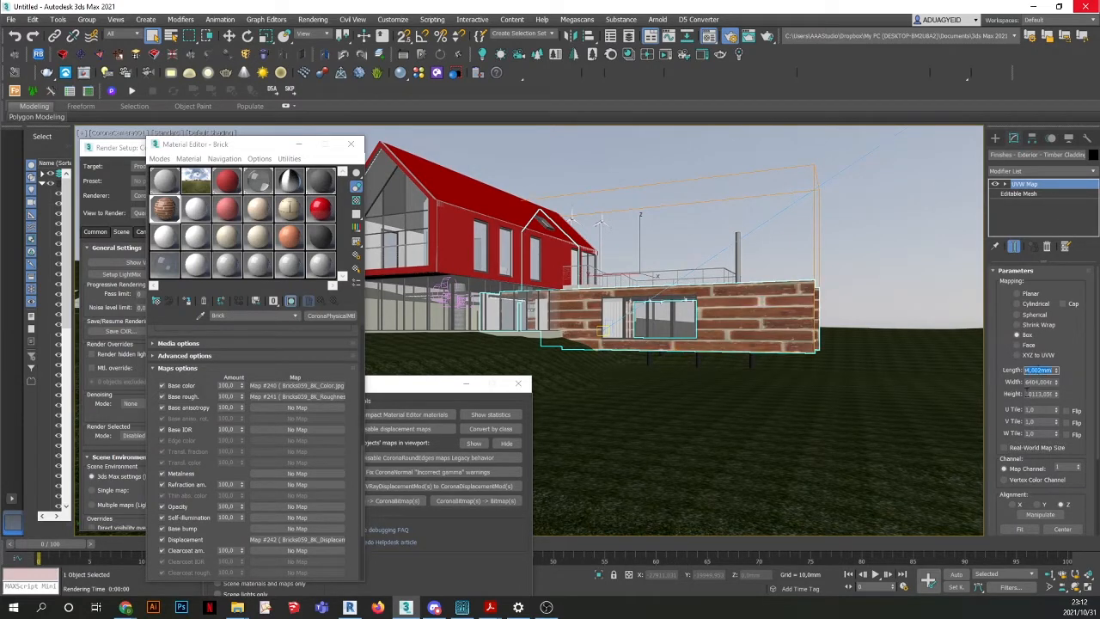
Set the box mapping's length and width to 1000 mm and its height to 6000 mm.
text(3)
key(Return)
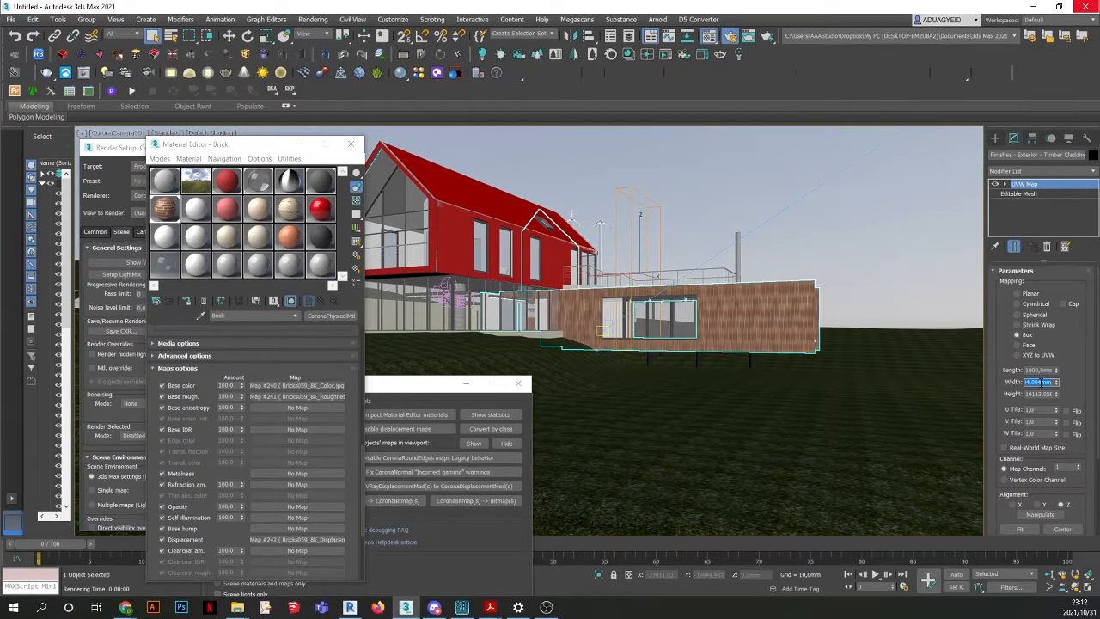
text(10)
double_click(1043, 394)
text(6000)
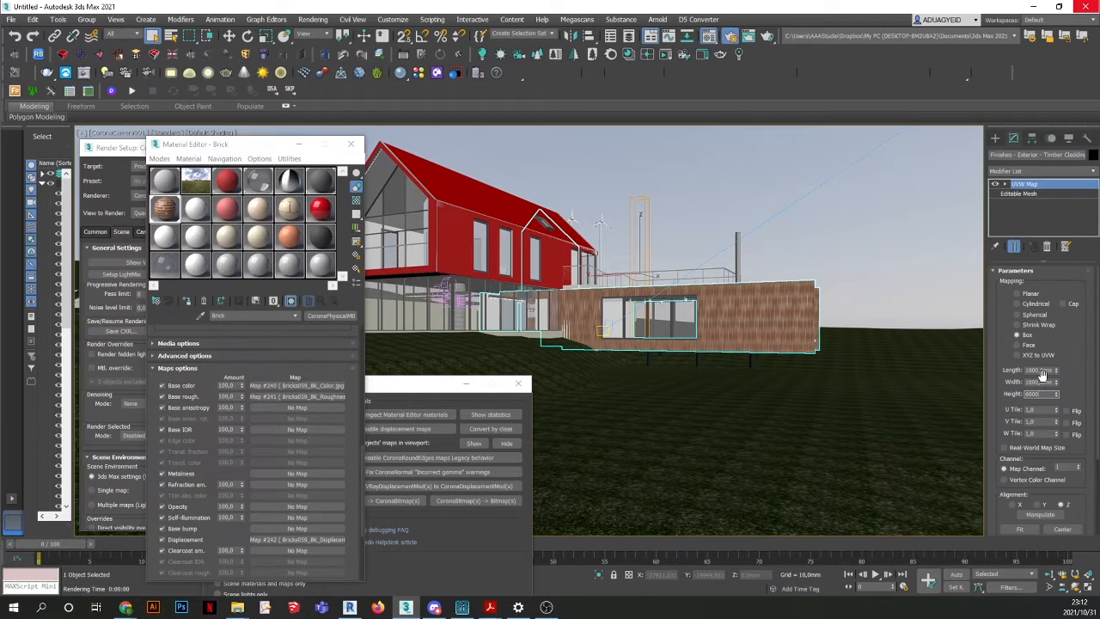
key(Return)
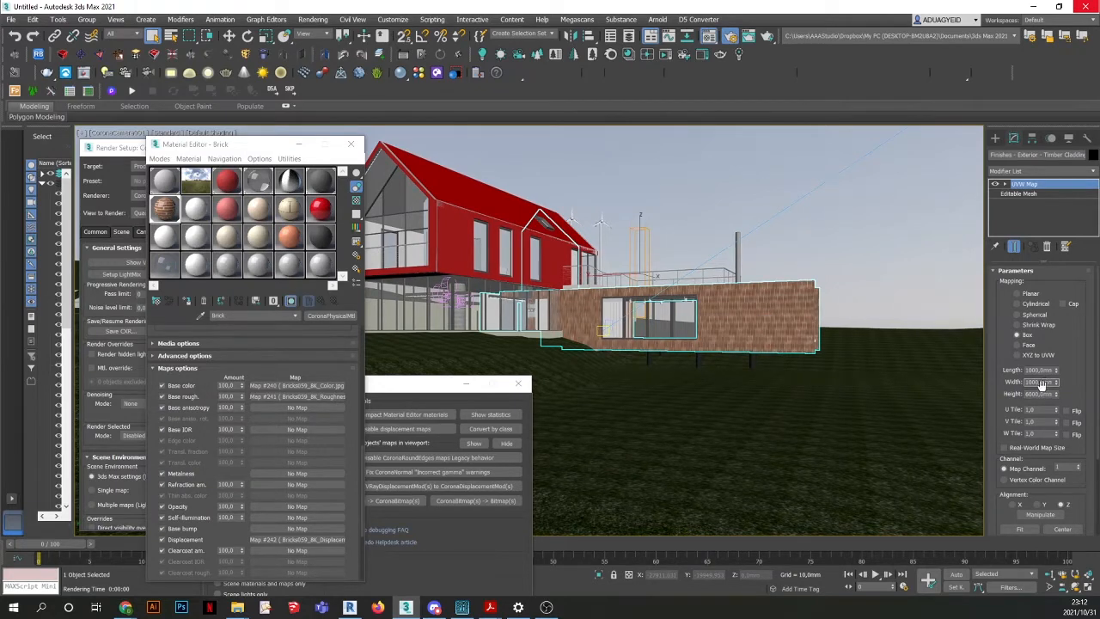
Set the box mapping's height to 1000 mm.
double_click(1036, 393)
double_click(1030, 394)
text(1000)
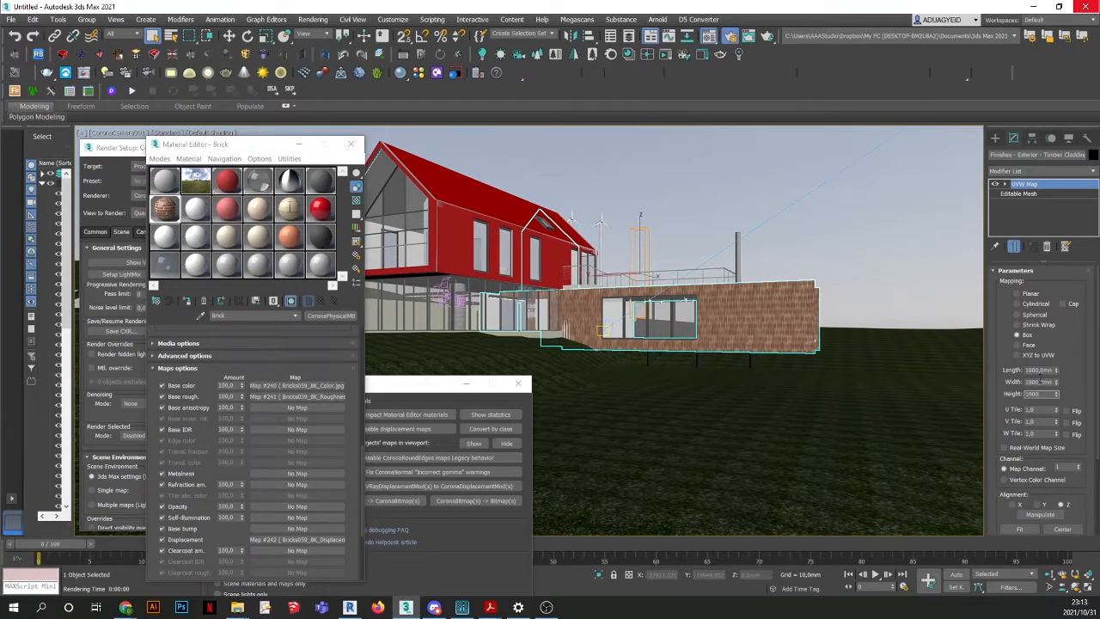
key(Return)
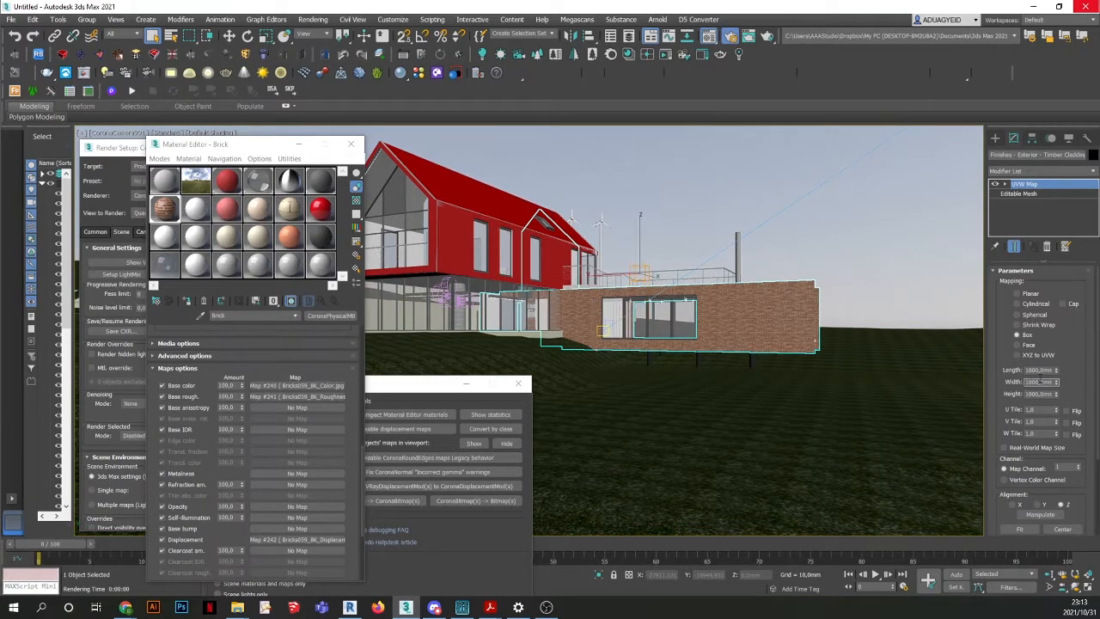
Show all four viewports and turn the Left view into a corner orthographic view with Default Shading.
click(1087, 588)
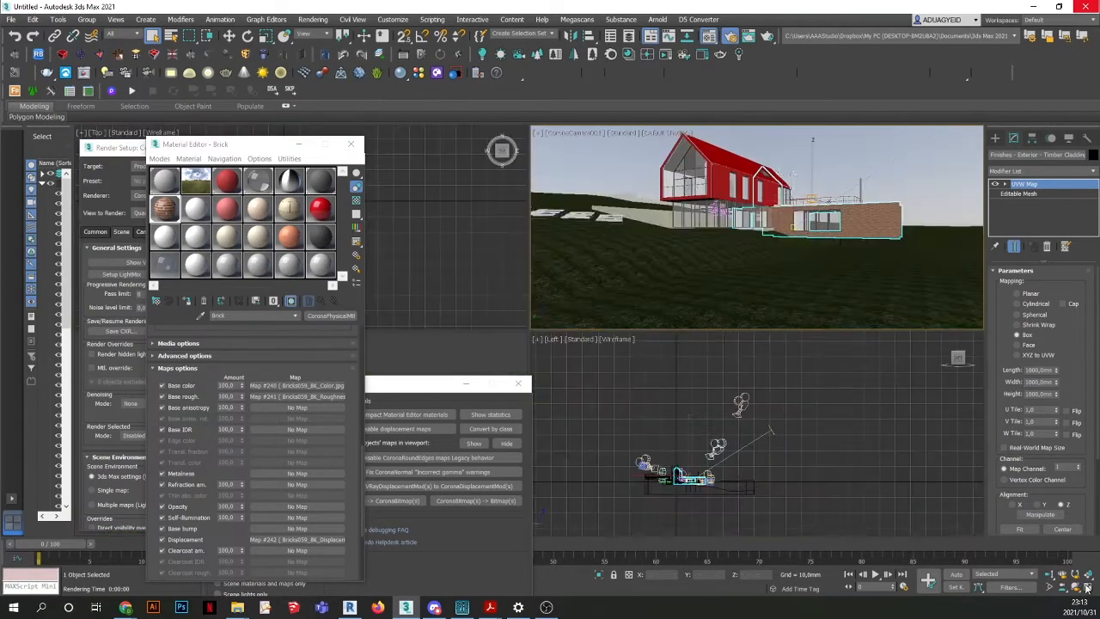
click(863, 428)
click(964, 357)
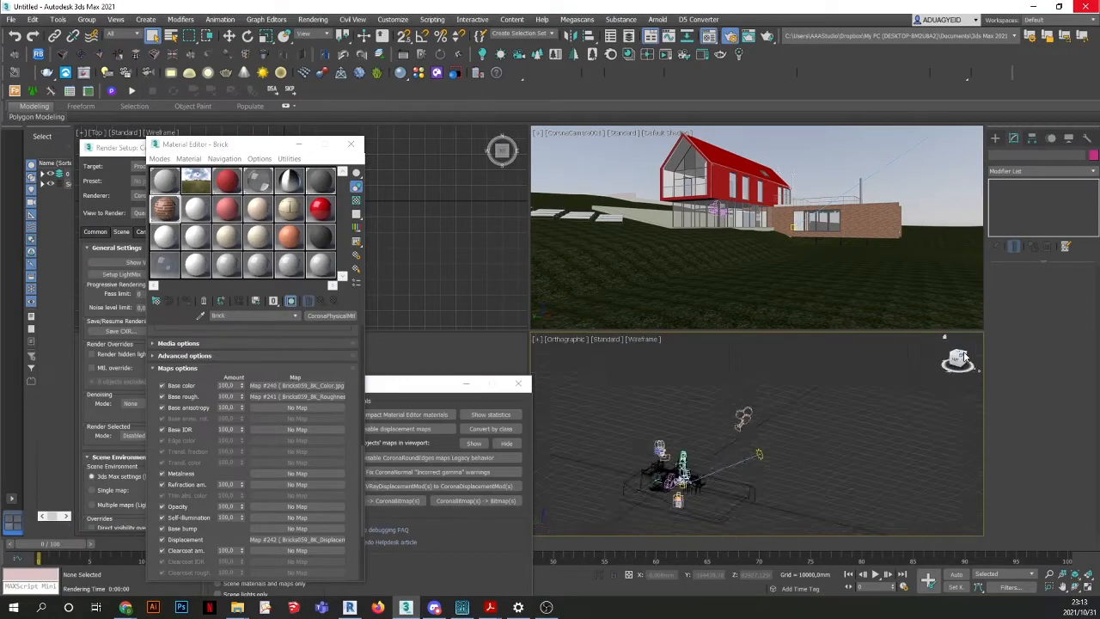
click(656, 341)
click(687, 349)
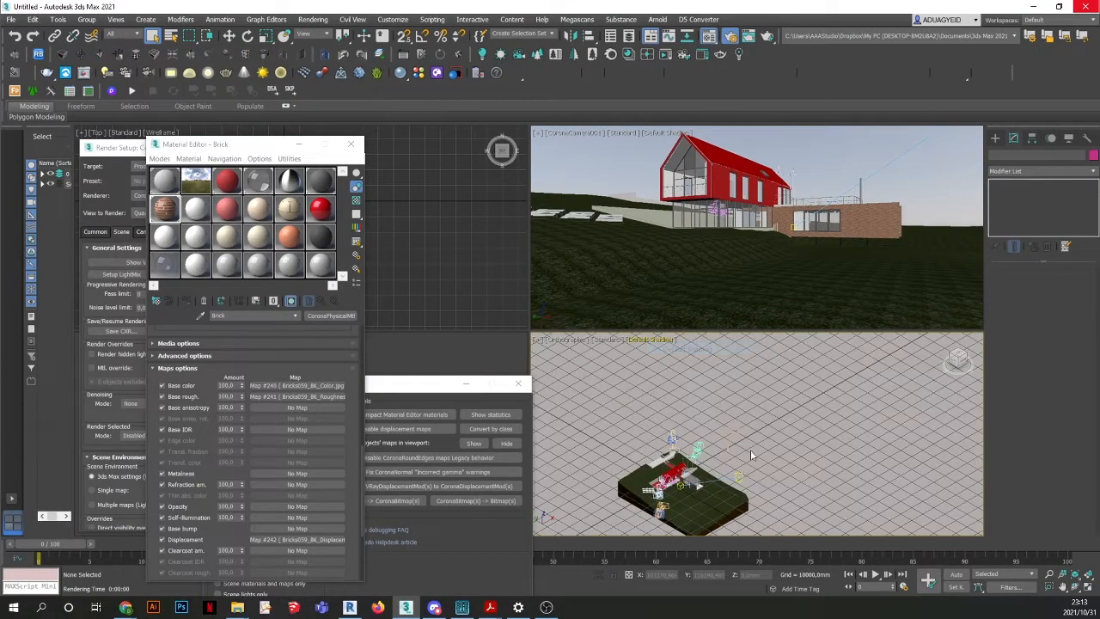
Maximize the orthographic viewport, examine the brick texture at the lower wing's wall corner, and select the brick walls.
scroll(672, 484, up, 10)
middle_drag(689, 483, 697, 417)
scroll(697, 417, down, 4)
scroll(786, 457, up, 3)
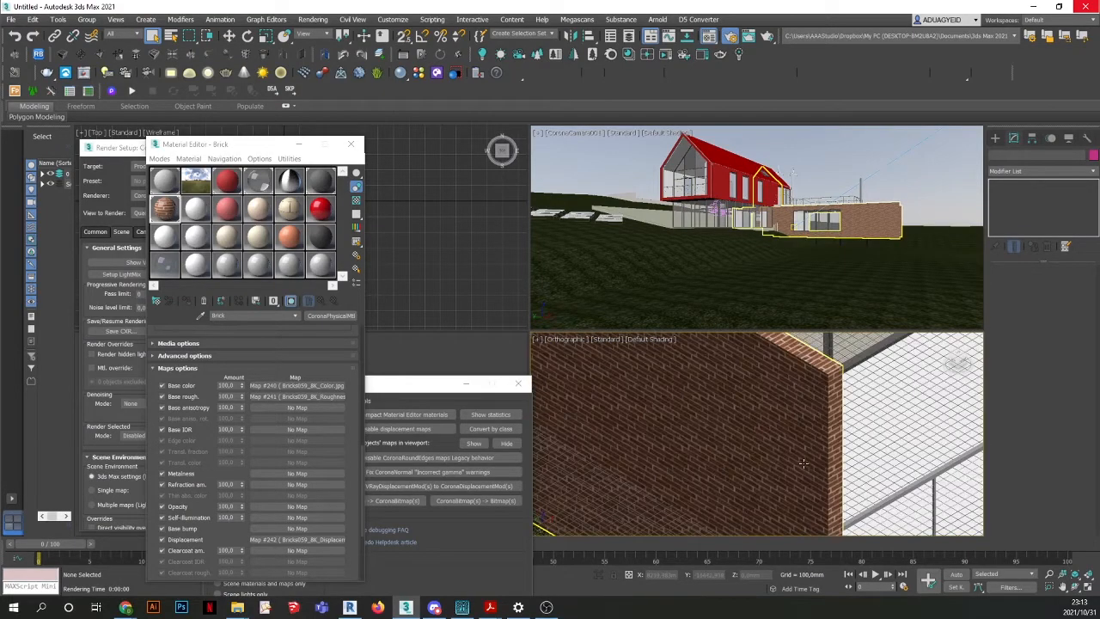
click(1088, 585)
scroll(774, 300, down, 6)
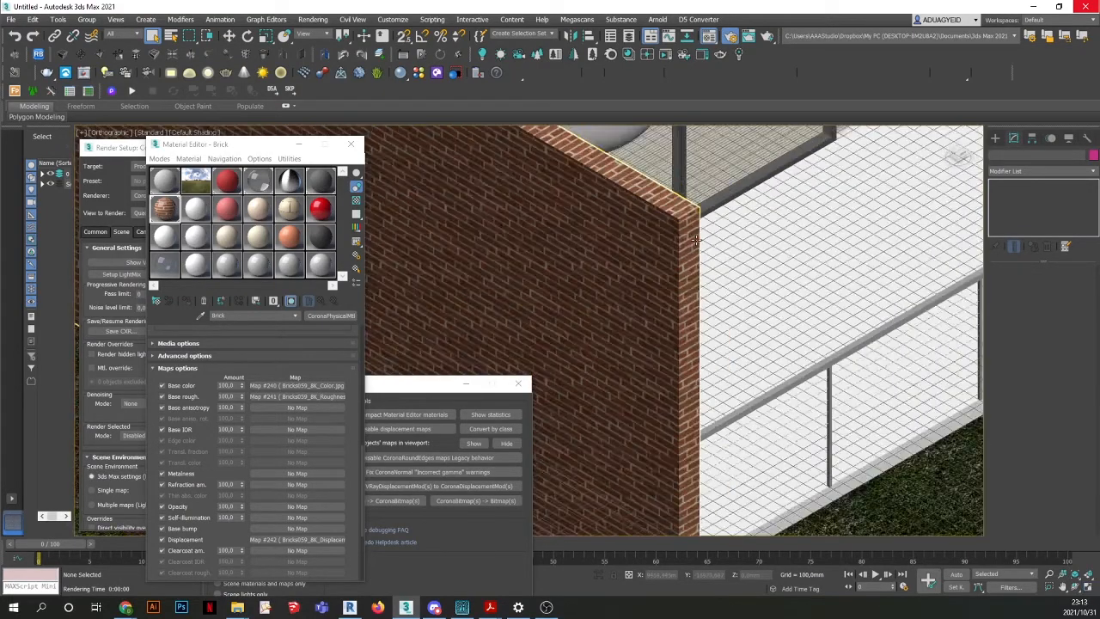
scroll(773, 258, up, 3)
click(816, 240)
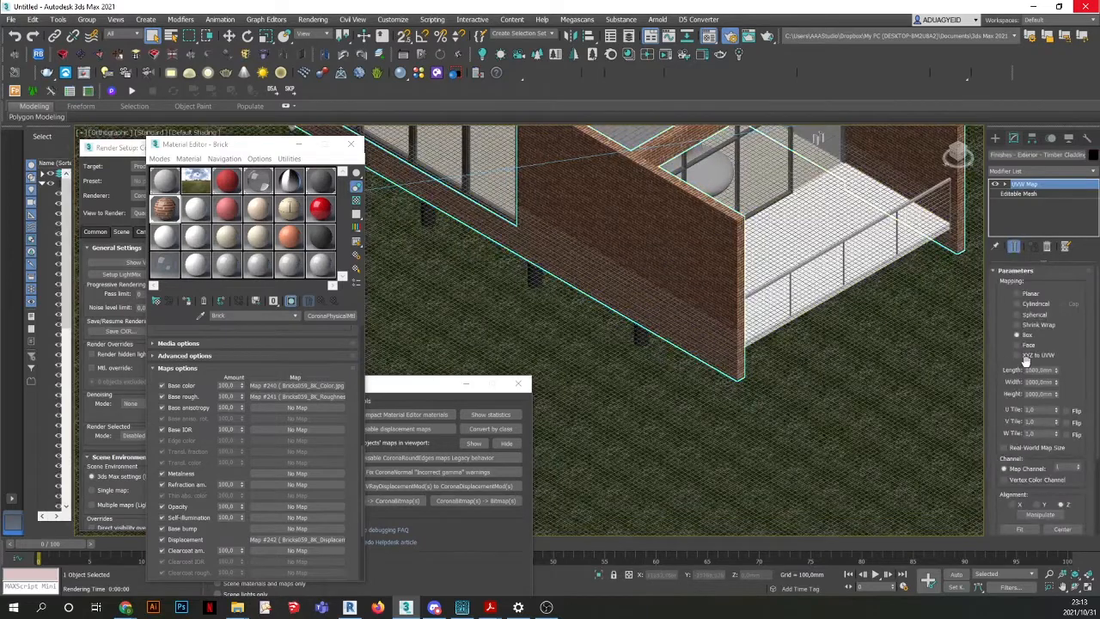
Toggle the UVW Map's real-world map size on and off, and set the brick box mapping's length, width and height to 2000 mm.
click(1004, 447)
click(1005, 448)
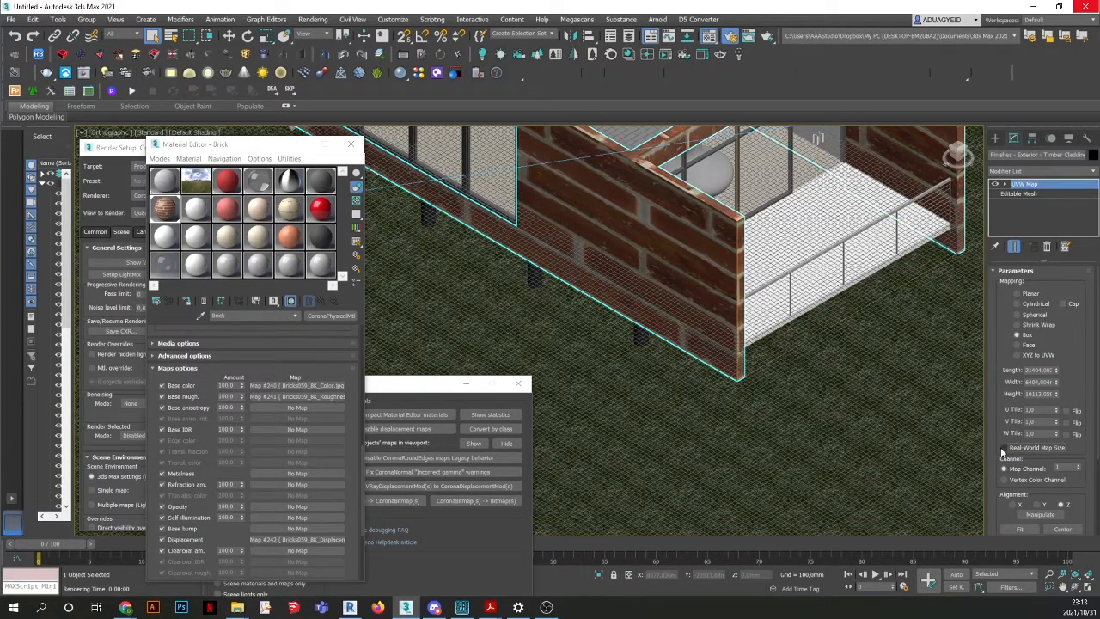
double_click(1036, 369)
text(2000)
key(Tab)
text(2)
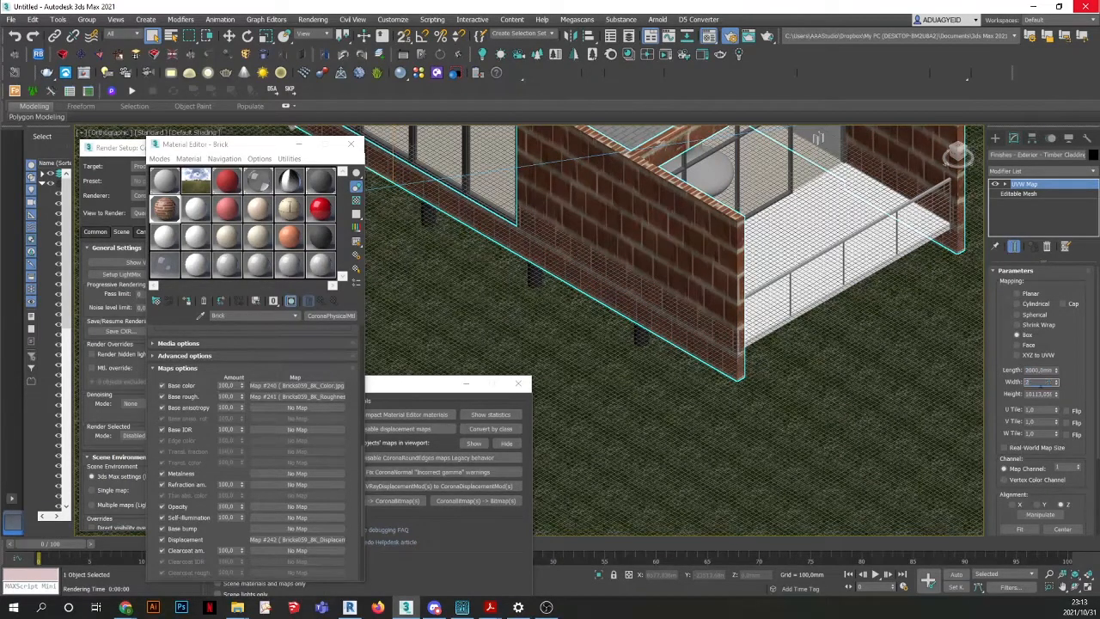
key(Tab)
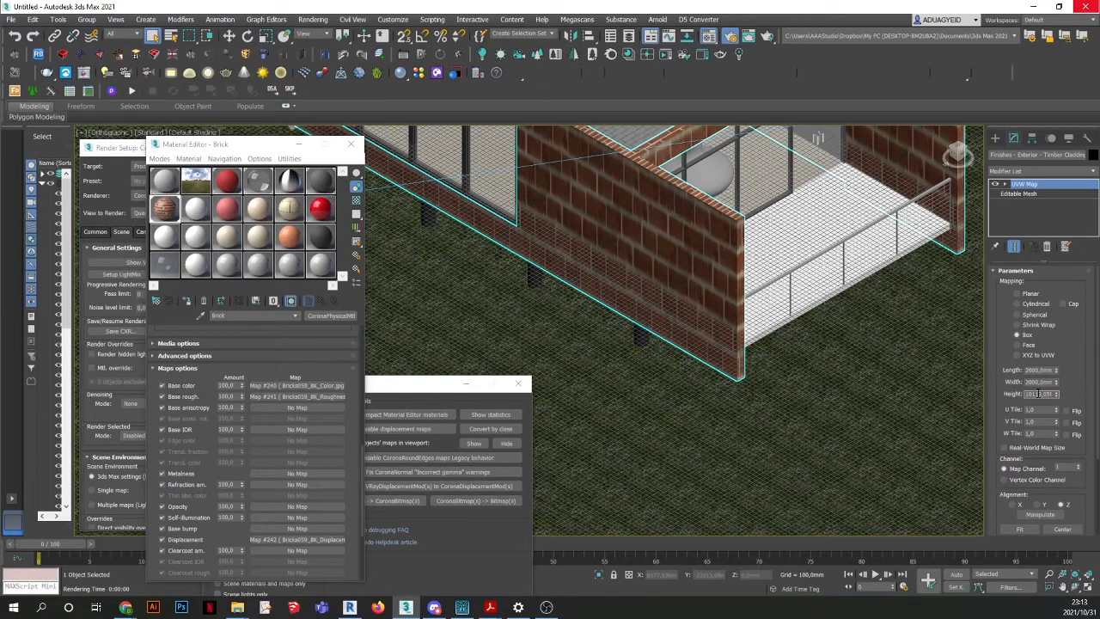
text(2000)
key(Return)
scroll(844, 294, up, 5)
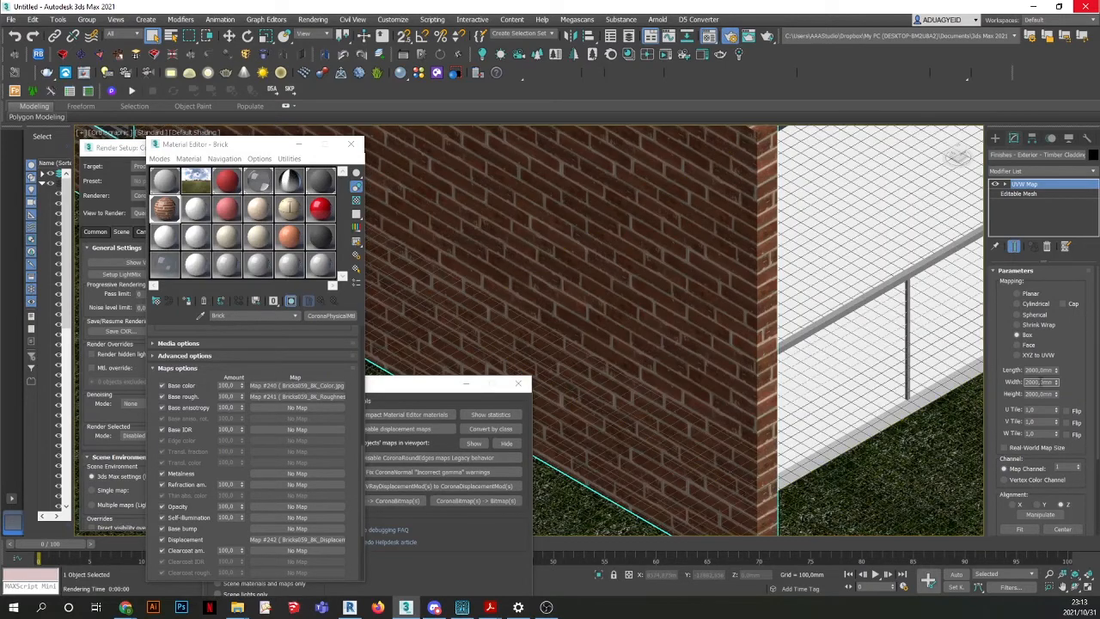
scroll(729, 340, down, 5)
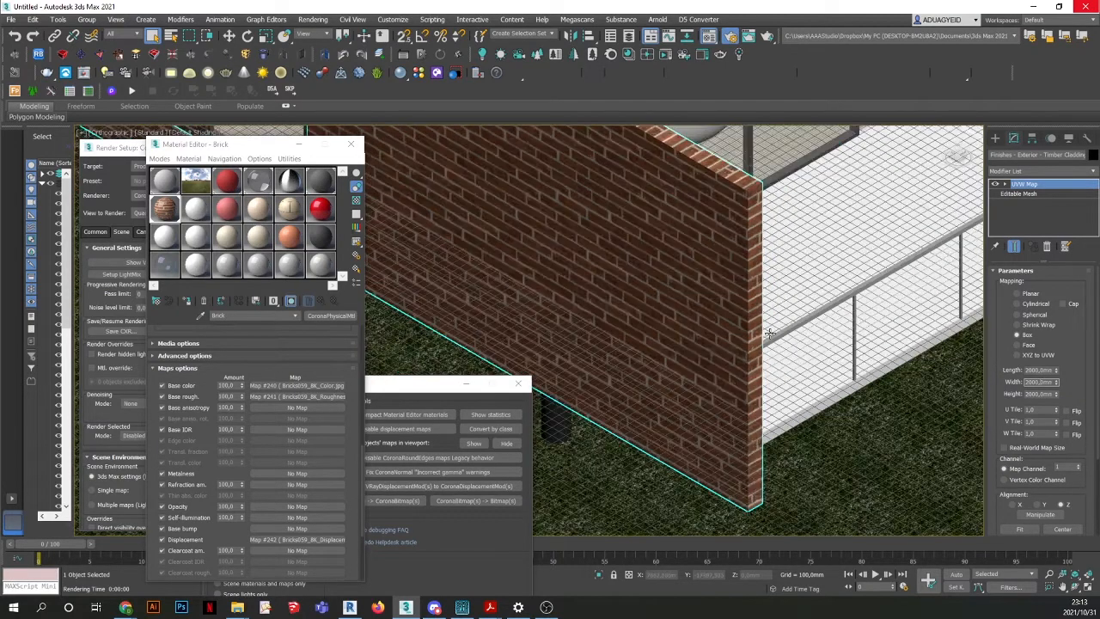
Set the width and length of the brick walls' box mapping to 1000 mm.
double_click(1027, 382)
text(1600)
key(Return)
double_click(1035, 370)
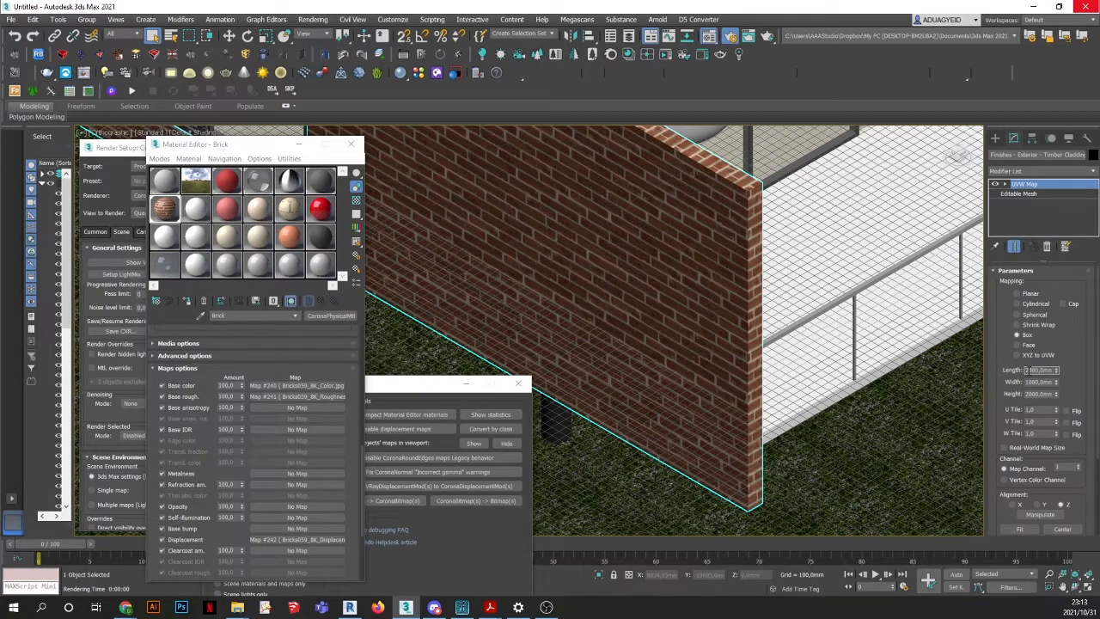
text(1000)
key(Return)
double_click(1037, 382)
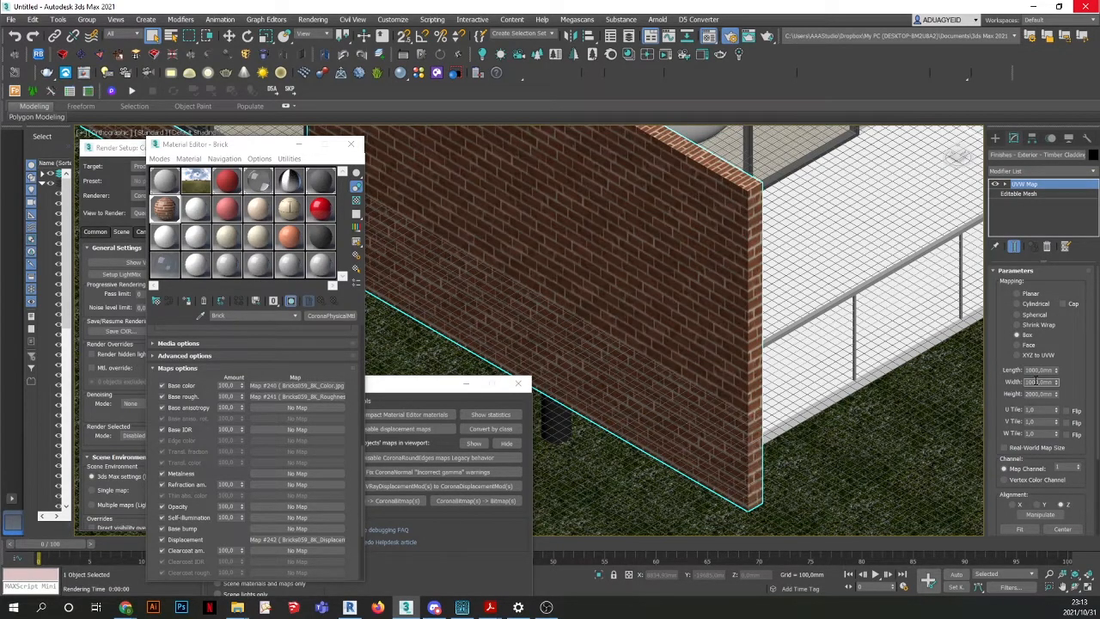
scroll(750, 379, down, 5)
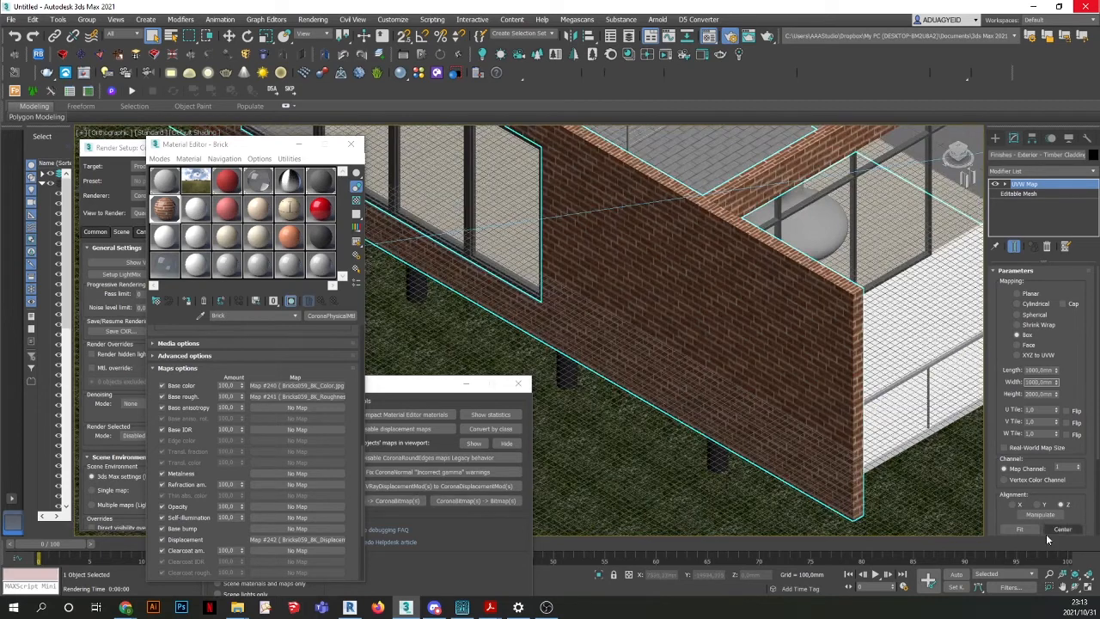
Show all four viewports and select the concrete panel retaining wall beside the house.
click(1085, 588)
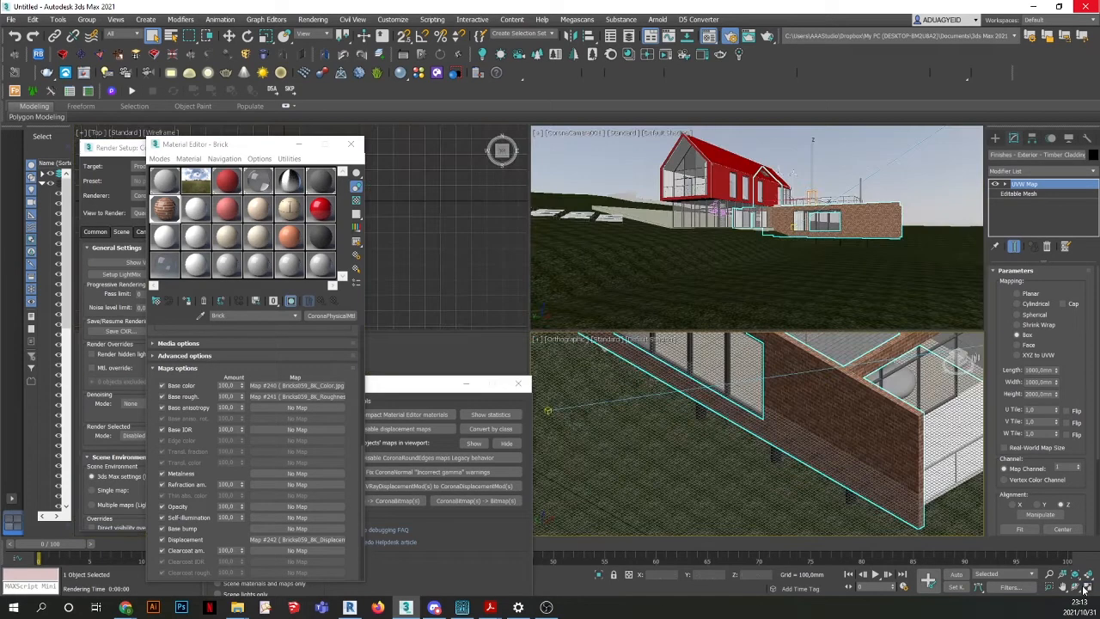
click(916, 192)
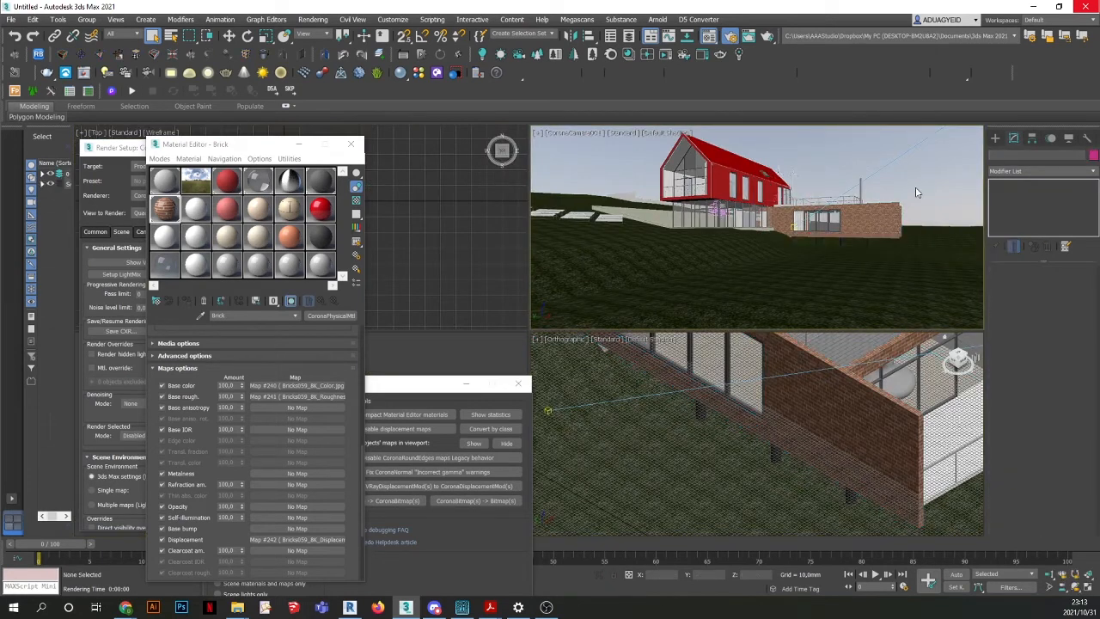
click(660, 218)
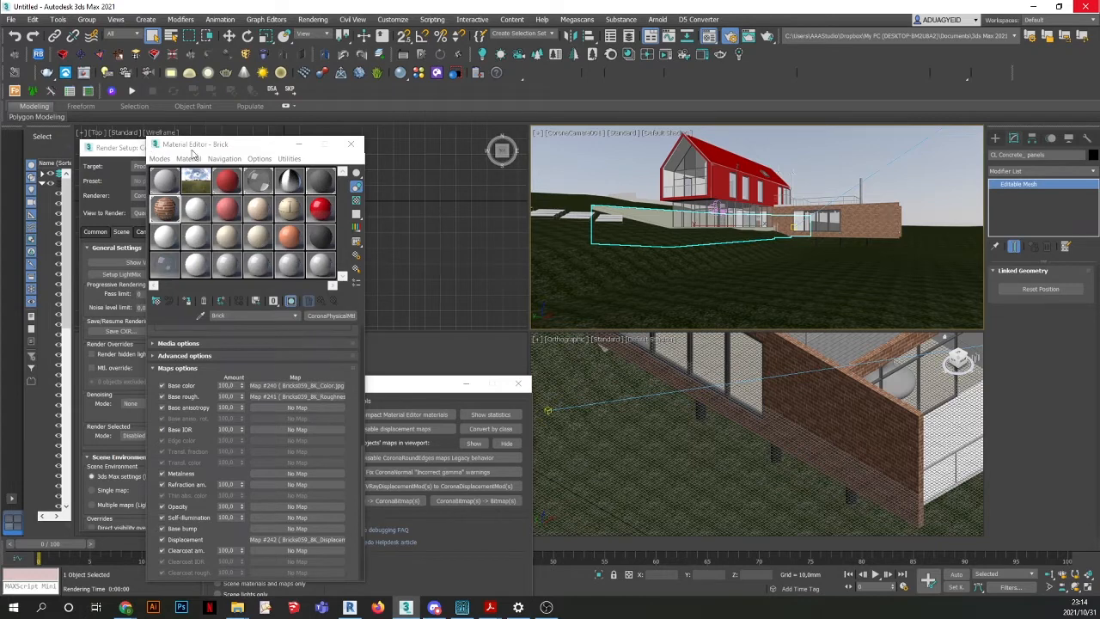
drag(194, 146, 266, 128)
drag(362, 129, 331, 149)
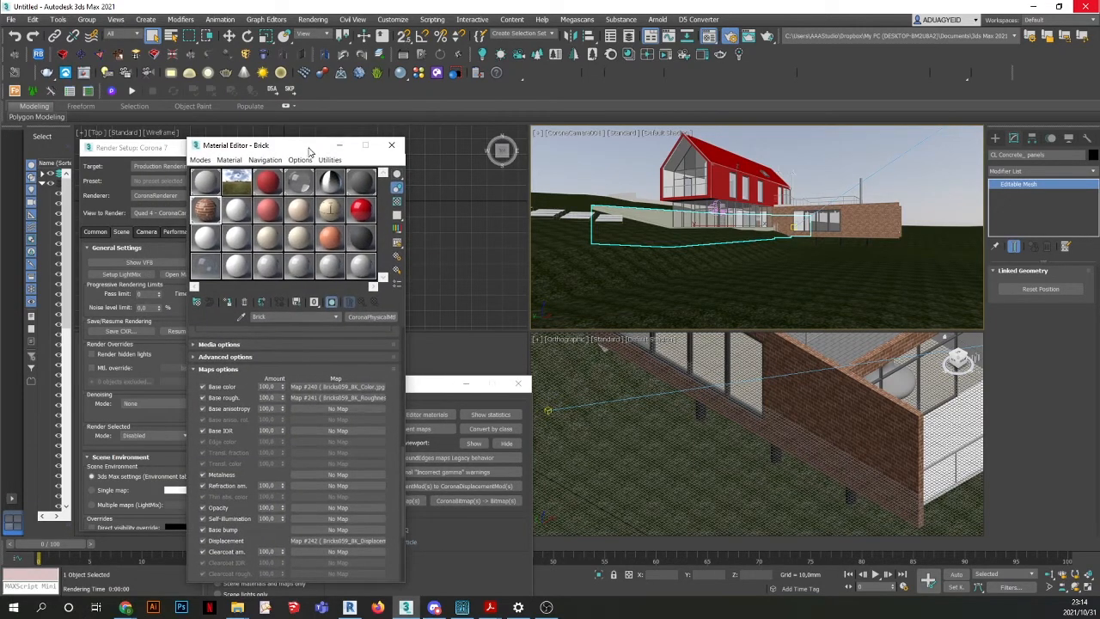
Open the Corona Material Library and show the stone wall materials at the end of the Stone category.
click(628, 56)
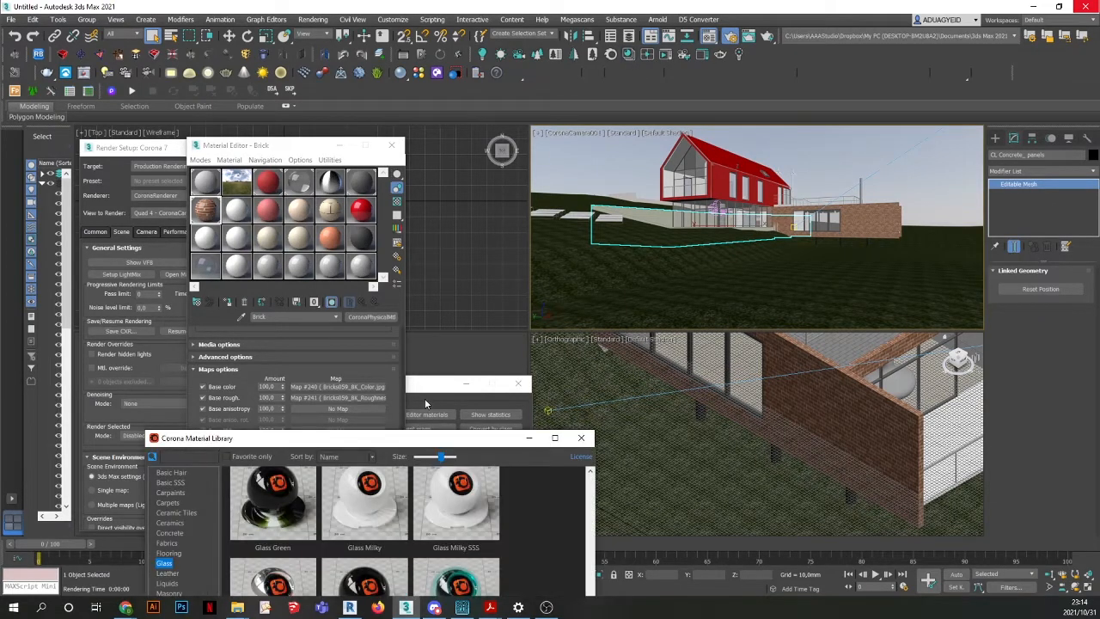
drag(404, 443, 369, 103)
click(131, 334)
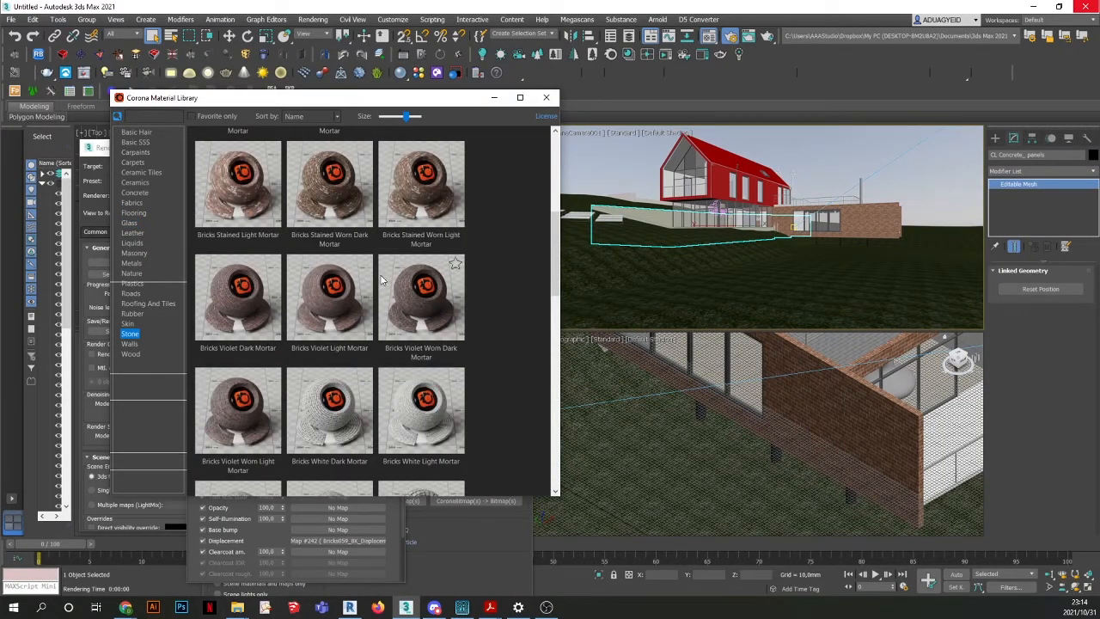
scroll(382, 272, down, 1)
scroll(382, 273, down, 1)
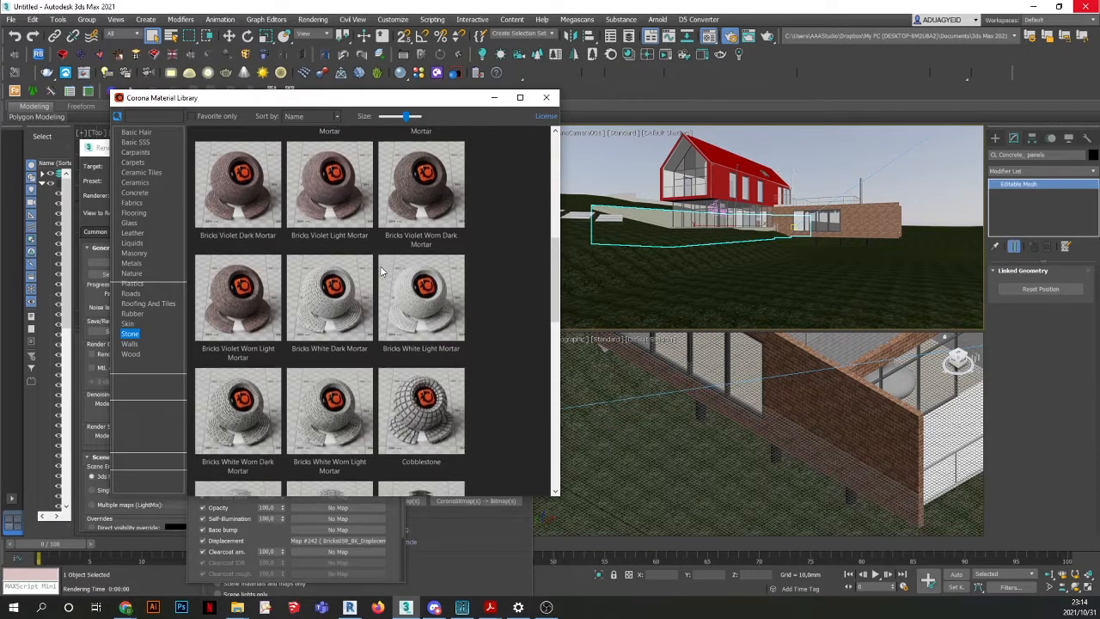
scroll(382, 272, down, 1)
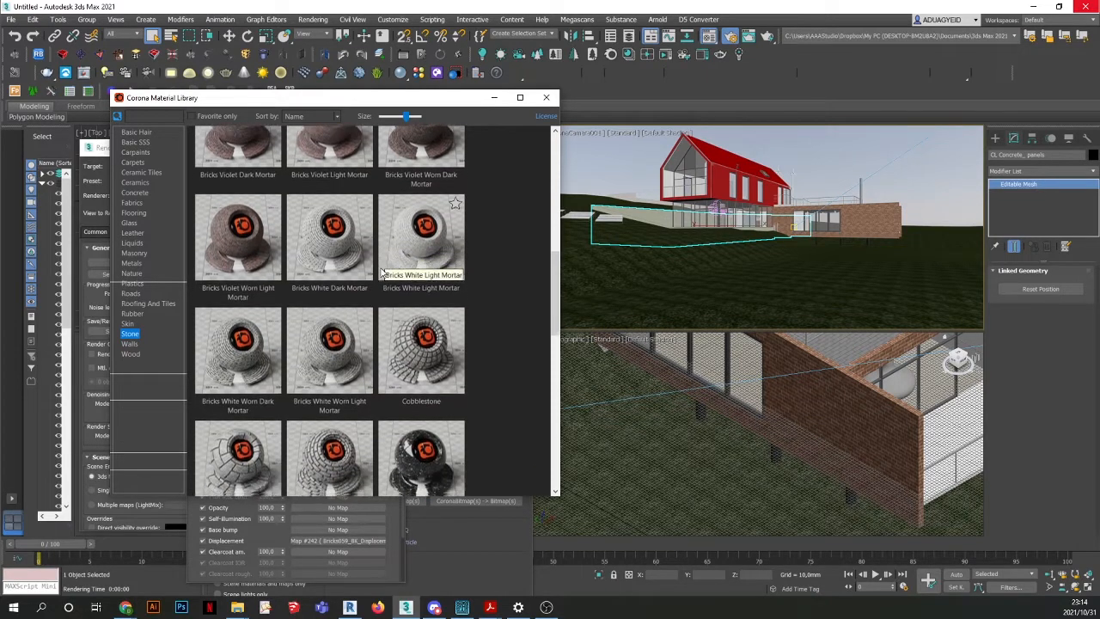
drag(554, 296, 554, 443)
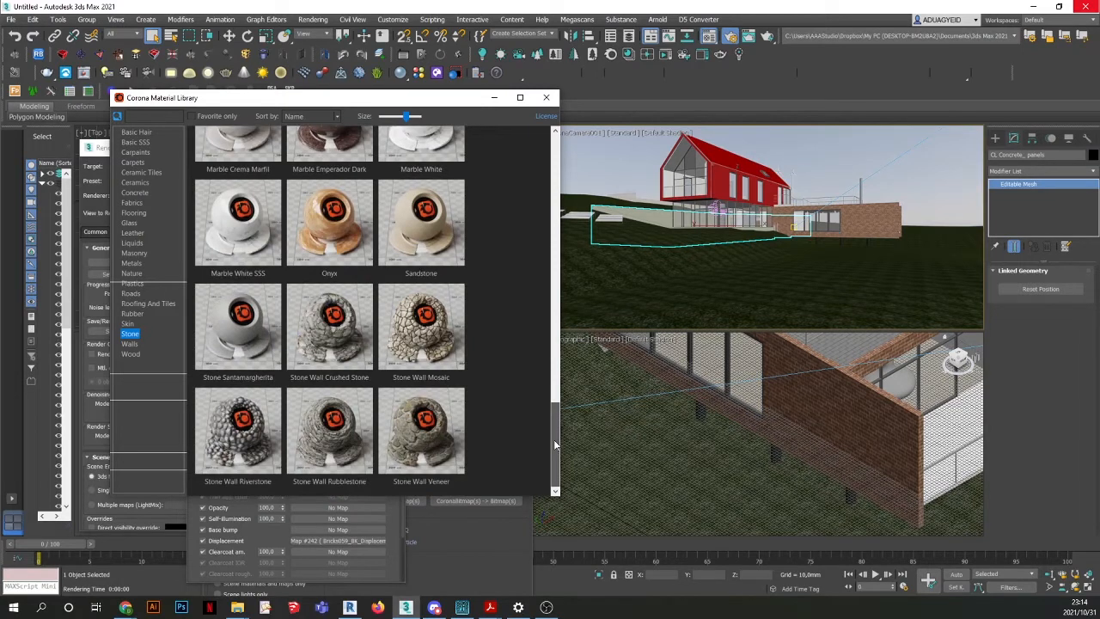
Assign the Stone Wall Veneer material to the selected retaining wall.
scroll(827, 440, down, 8)
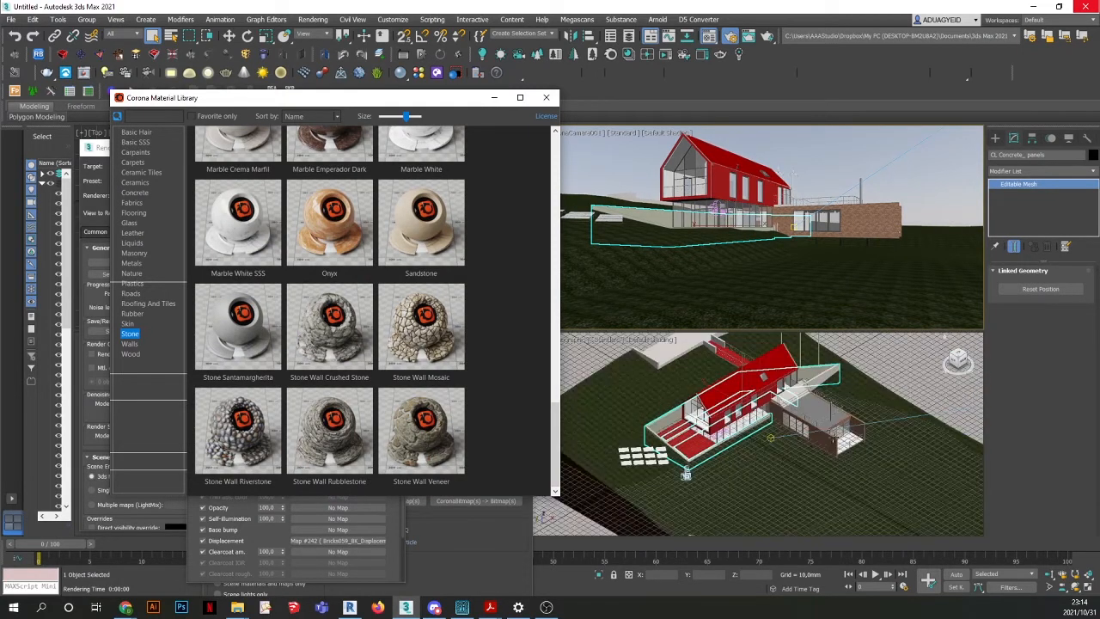
scroll(759, 384, up, 10)
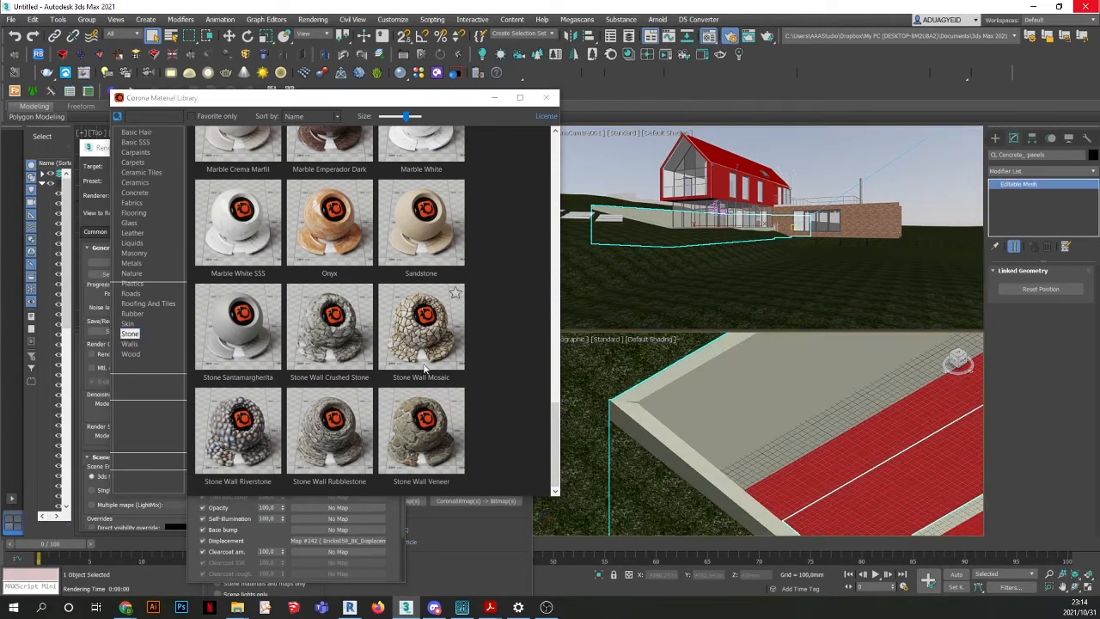
right_click(416, 427)
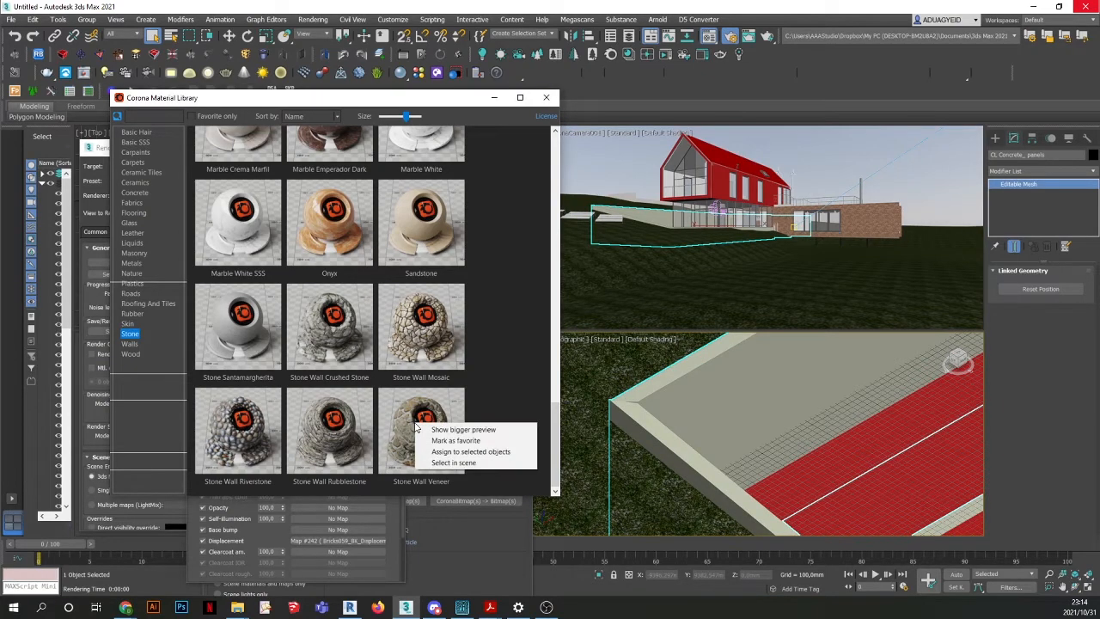
click(438, 451)
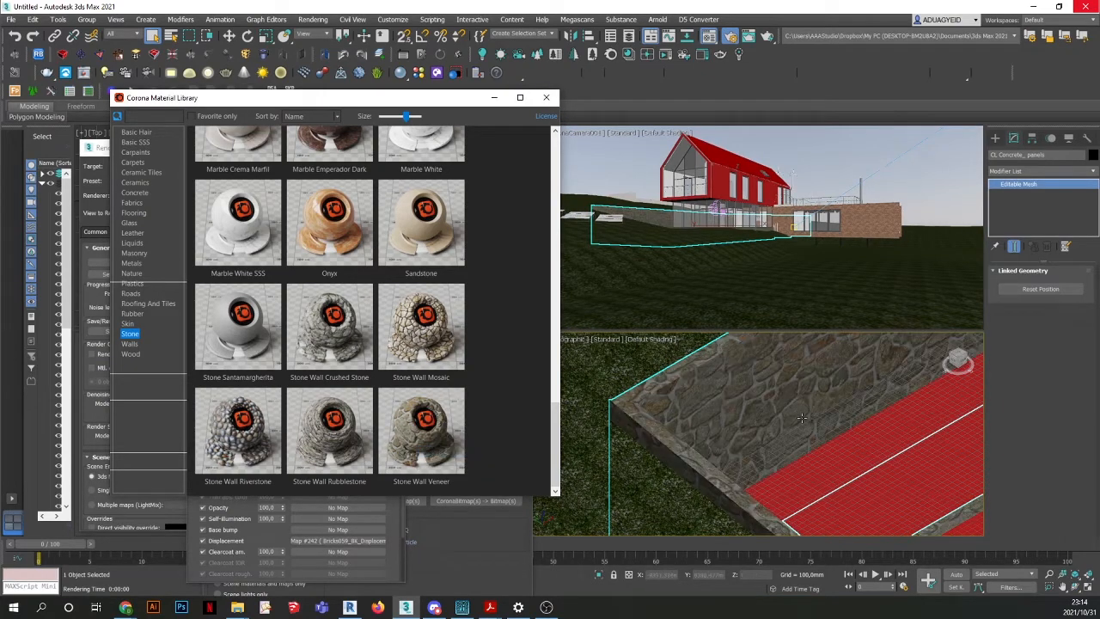
scroll(759, 381, down, 5)
scroll(759, 383, down, 3)
Select the sand/cement screed surfaces of the terrace and upper house and assign them the Concrete Rough Plates material.
scroll(761, 391, up, 10)
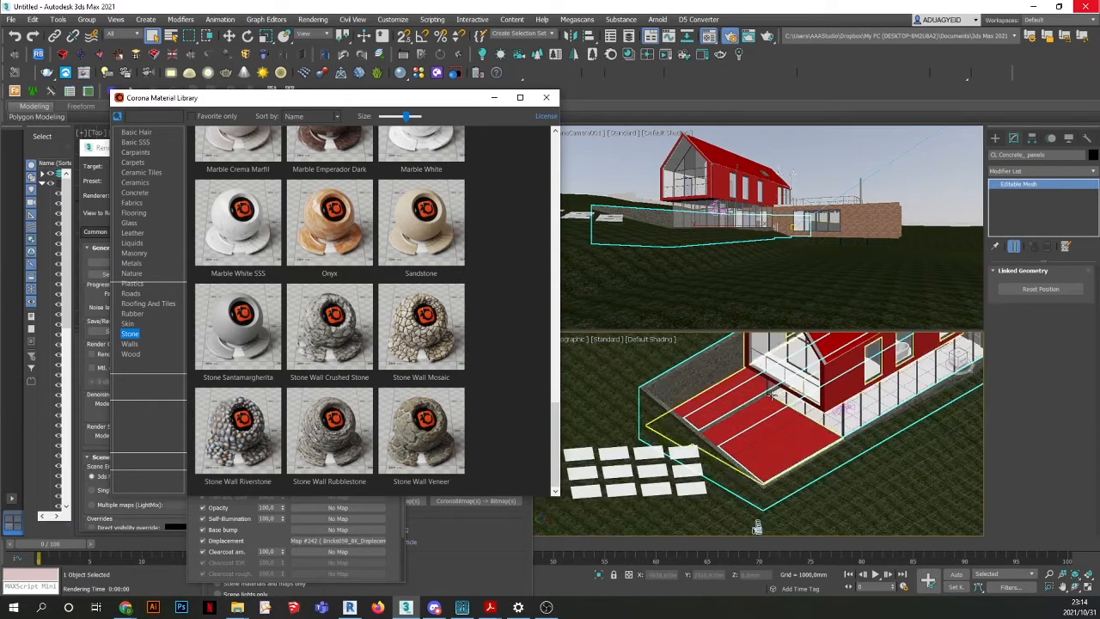
click(679, 411)
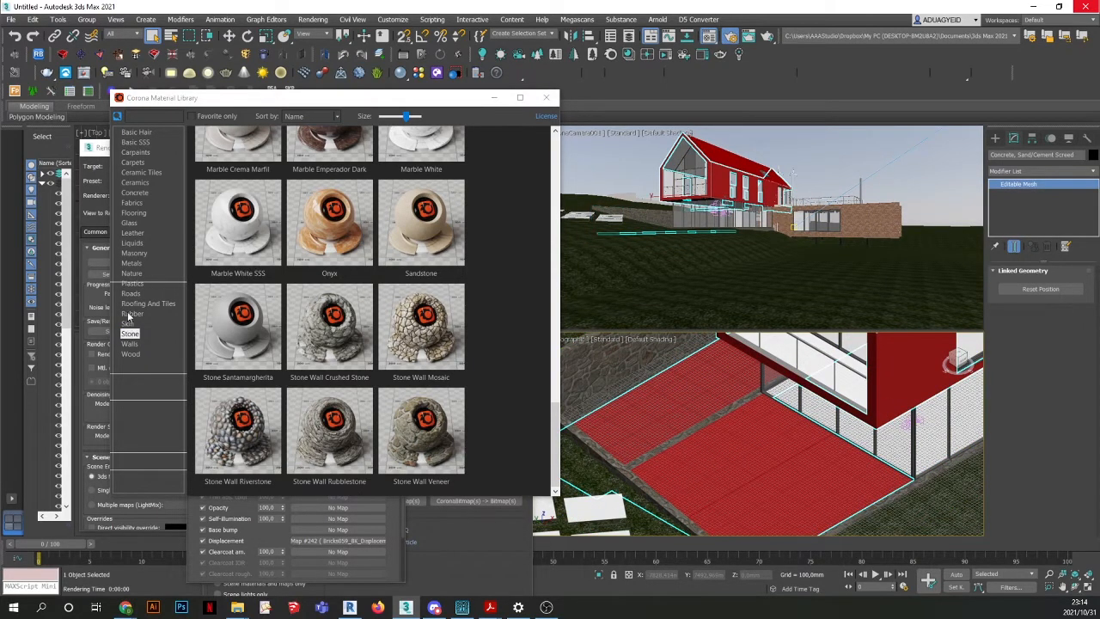
click(134, 192)
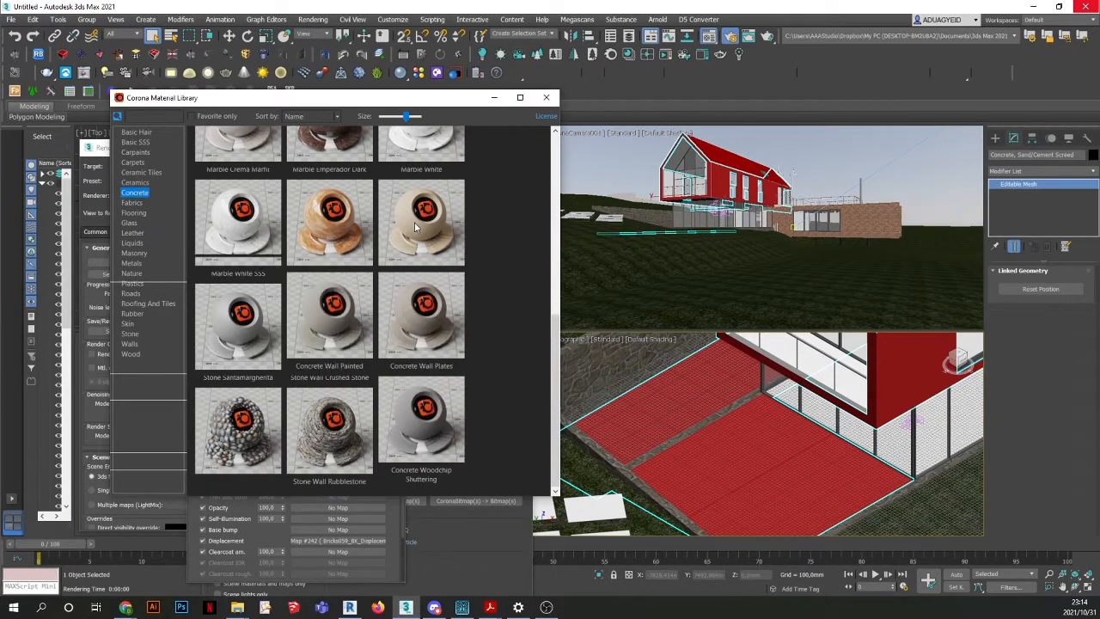
right_click(230, 204)
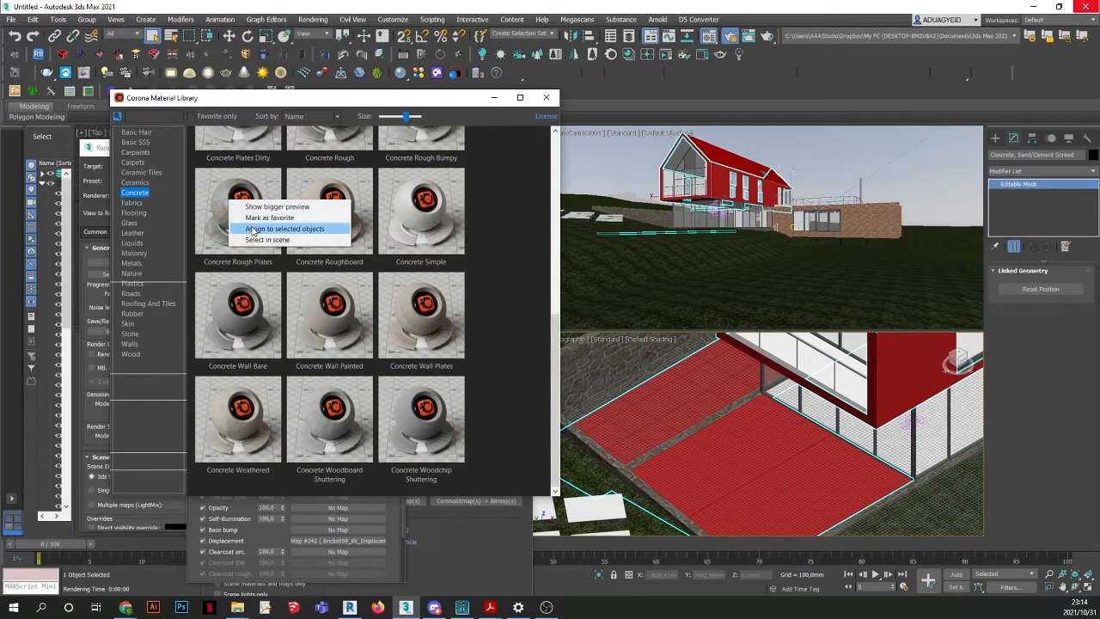
click(255, 230)
Examine the concrete finish on the terrace and upper house walls, and the surrounding surfaces, in the orthographic viewport.
scroll(722, 432, down, 3)
scroll(723, 432, down, 2)
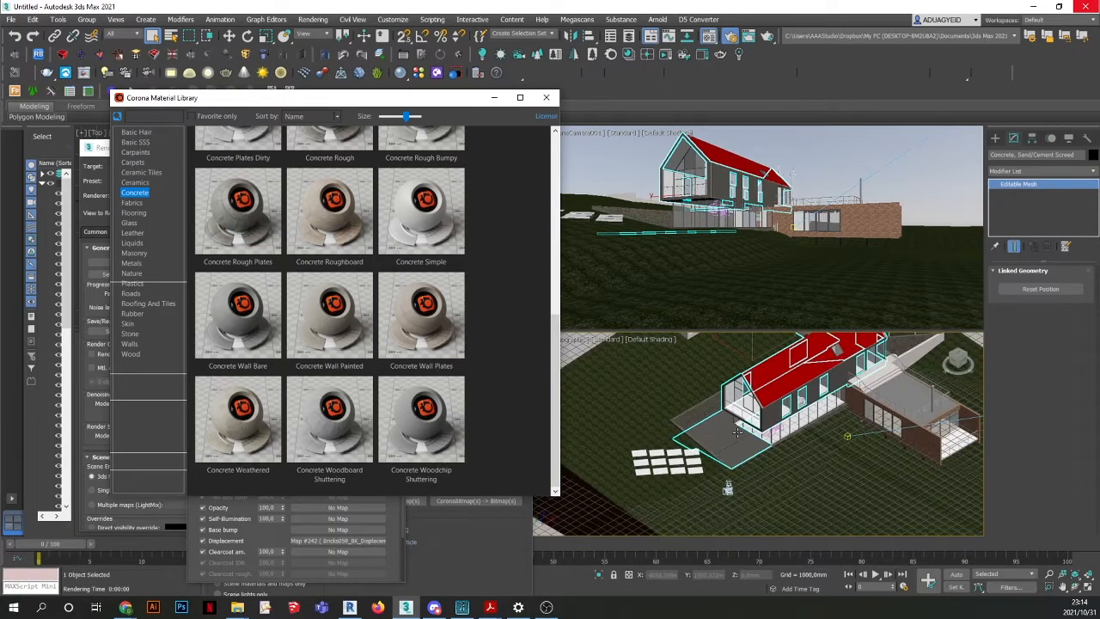
scroll(713, 473, up, 6)
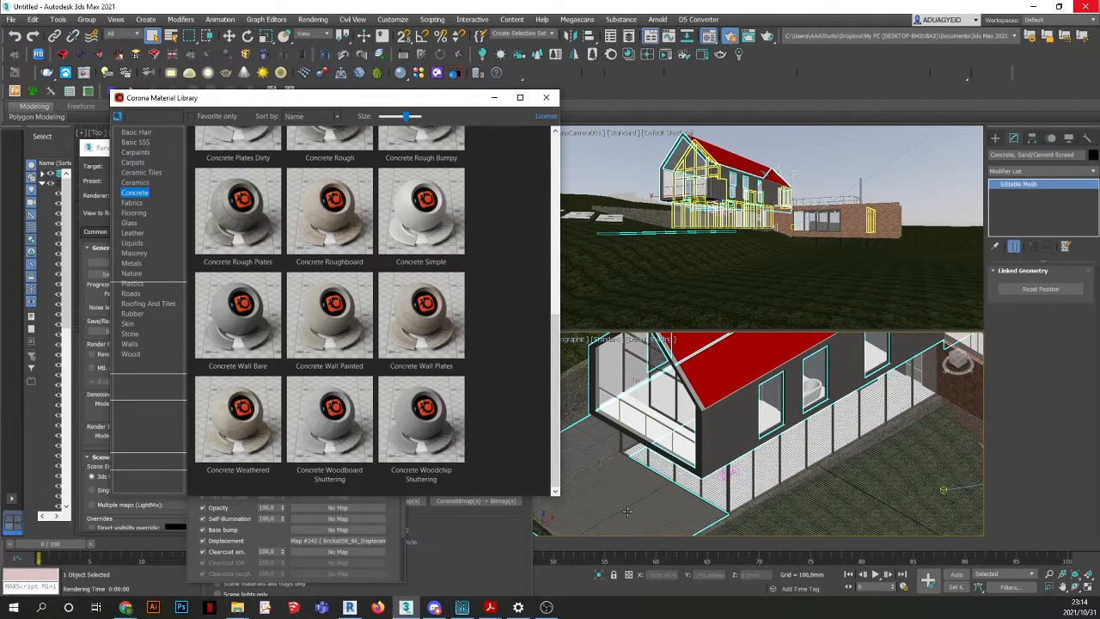
scroll(721, 438, down, 3)
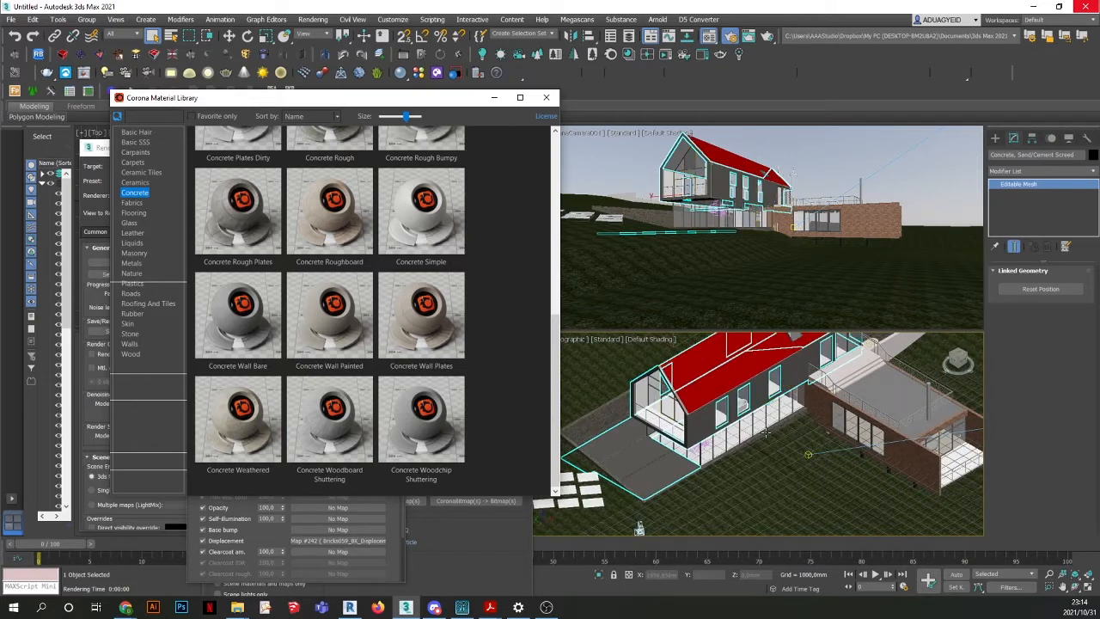
scroll(804, 429, up, 3)
scroll(803, 430, up, 2)
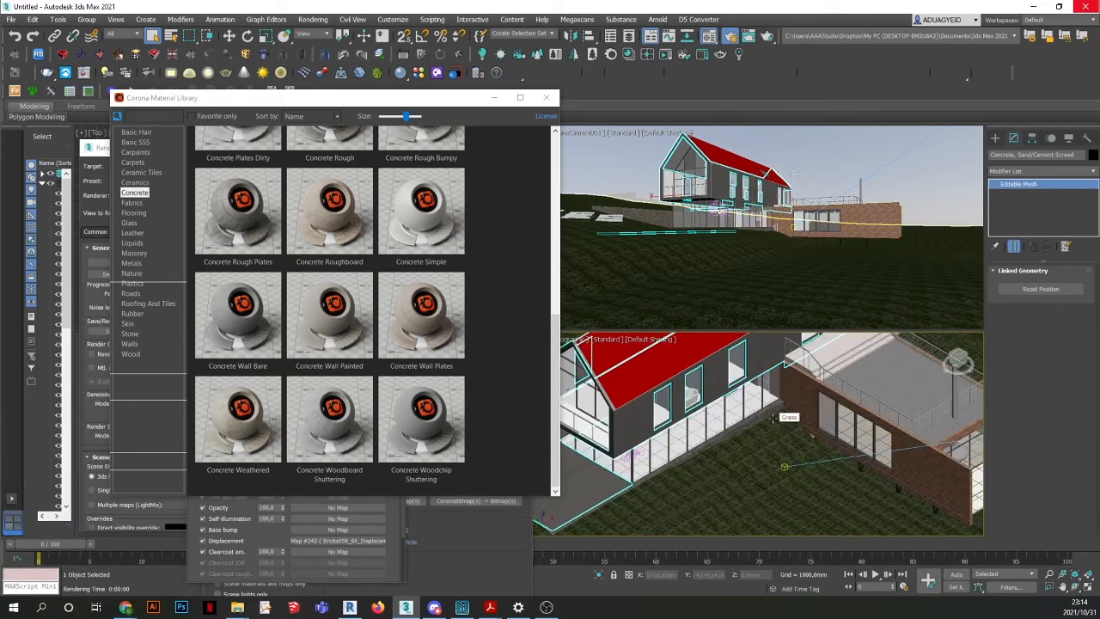
scroll(803, 430, down, 2)
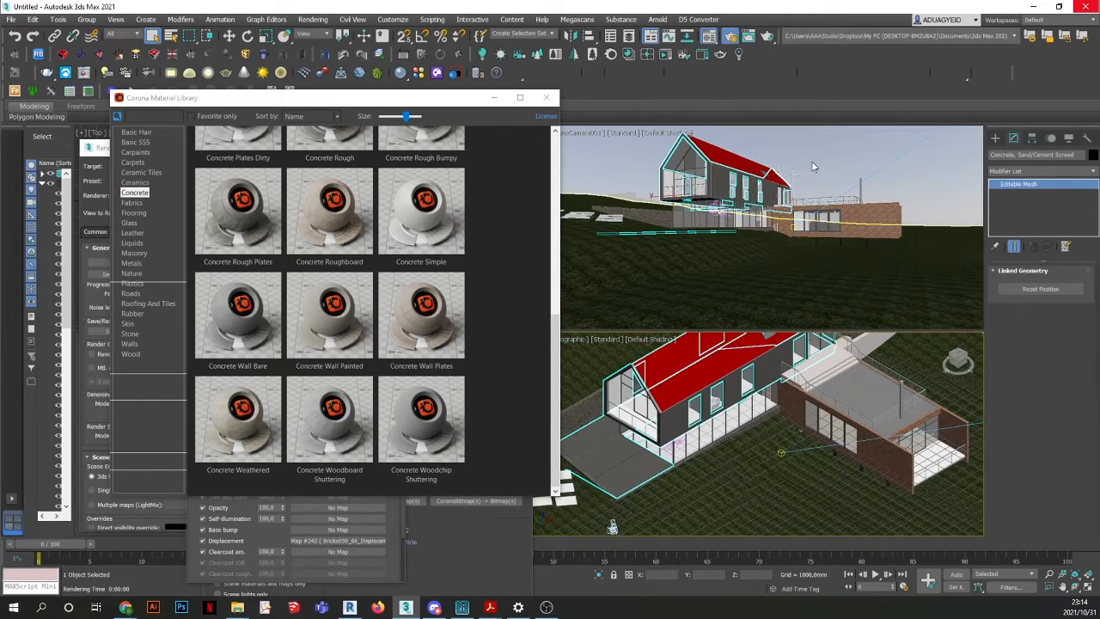
scroll(709, 448, down, 2)
Select the white solar panels on the lawn and assign them the Aluminium Black Anodized material from the Metals category.
scroll(710, 448, up, 6)
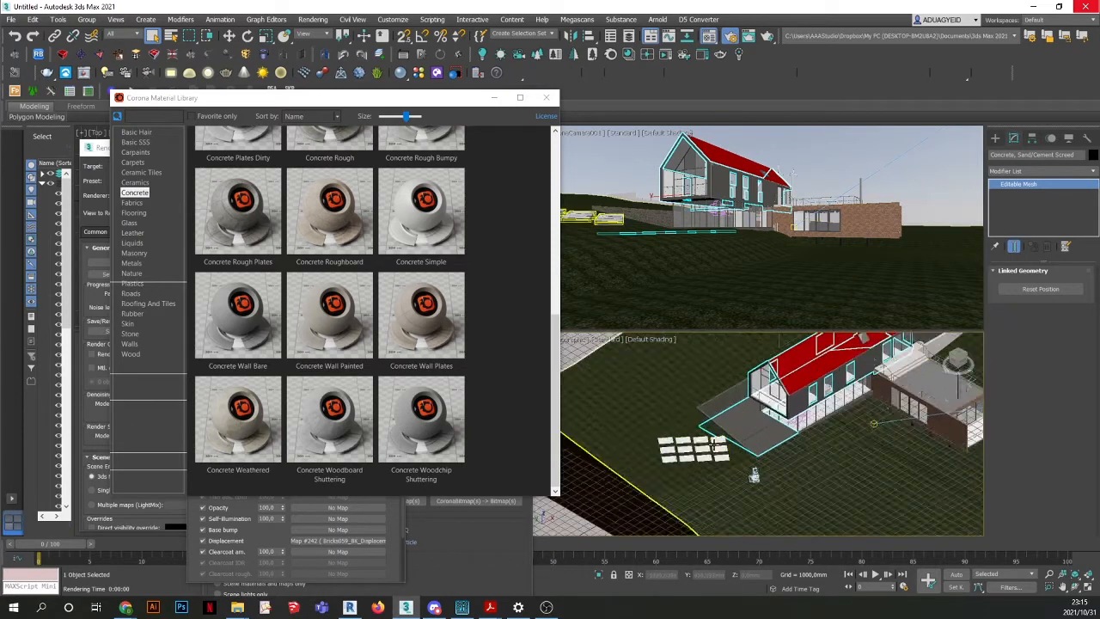
click(710, 448)
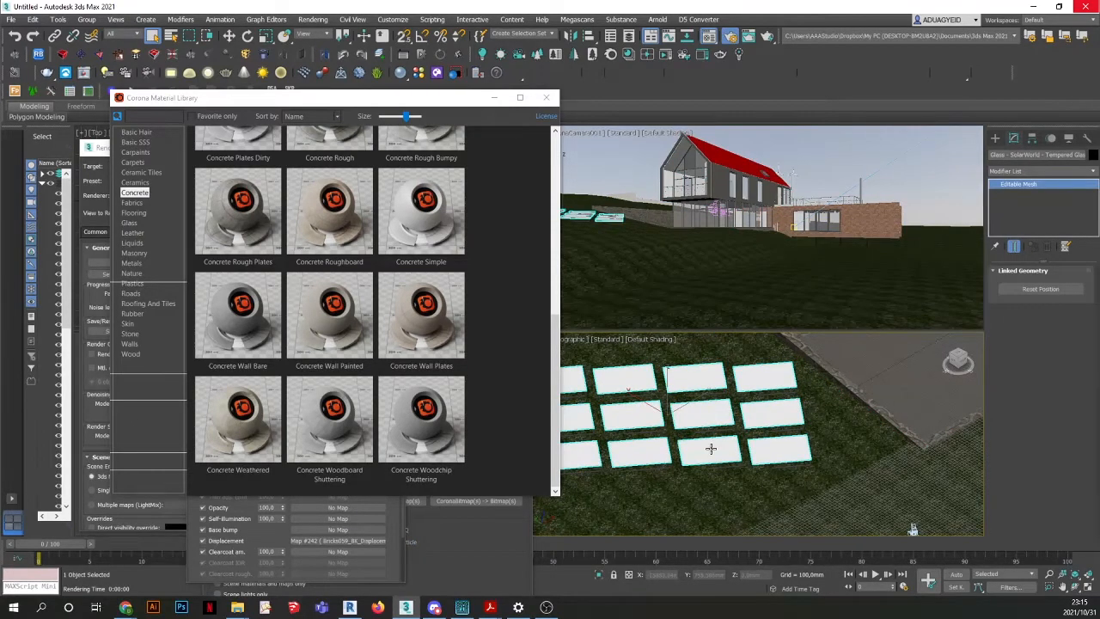
middle_drag(706, 451, 741, 436)
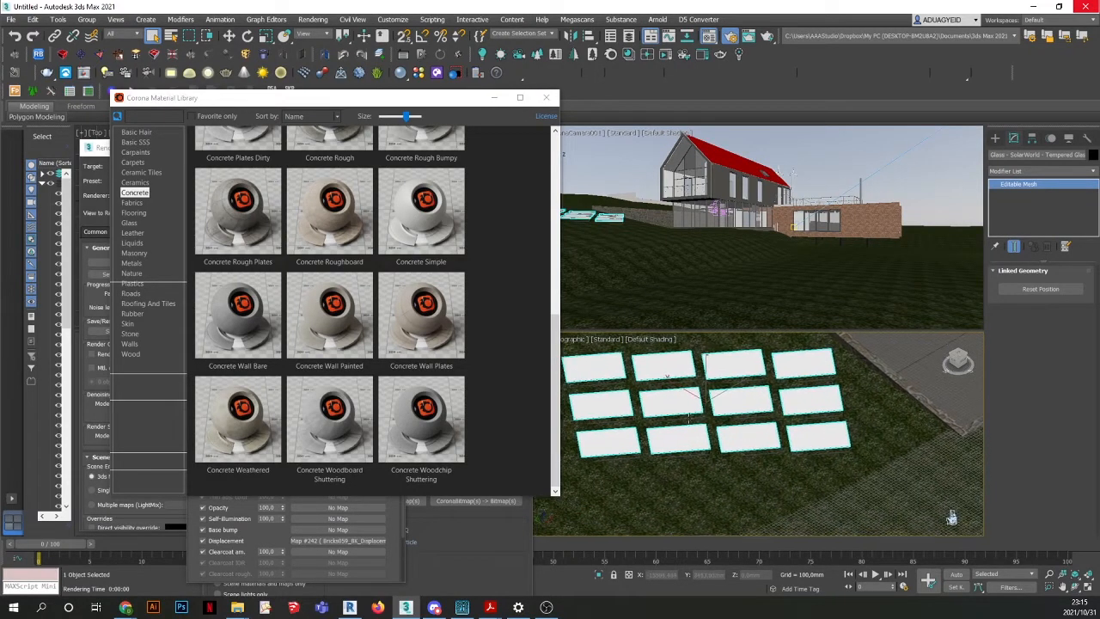
click(134, 264)
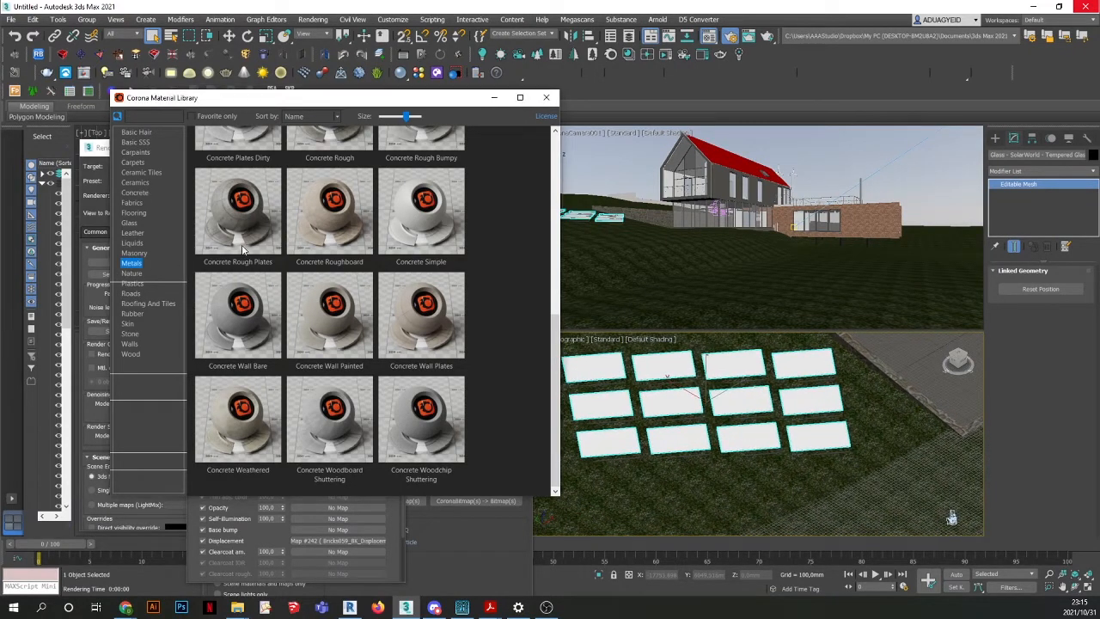
drag(556, 198, 553, 135)
right_click(232, 167)
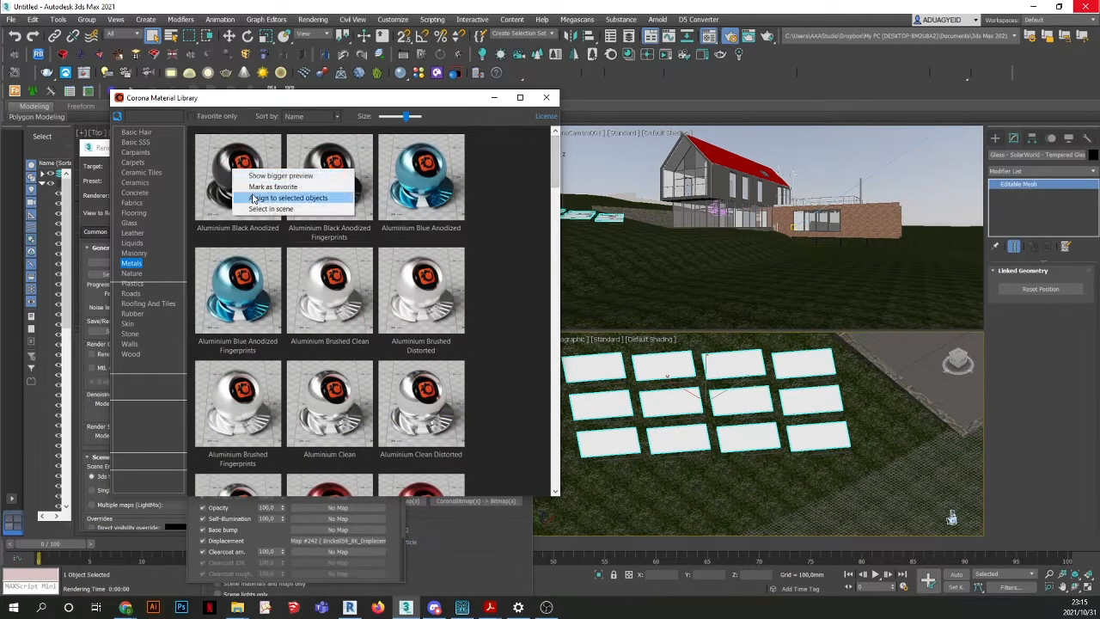
click(258, 197)
click(812, 160)
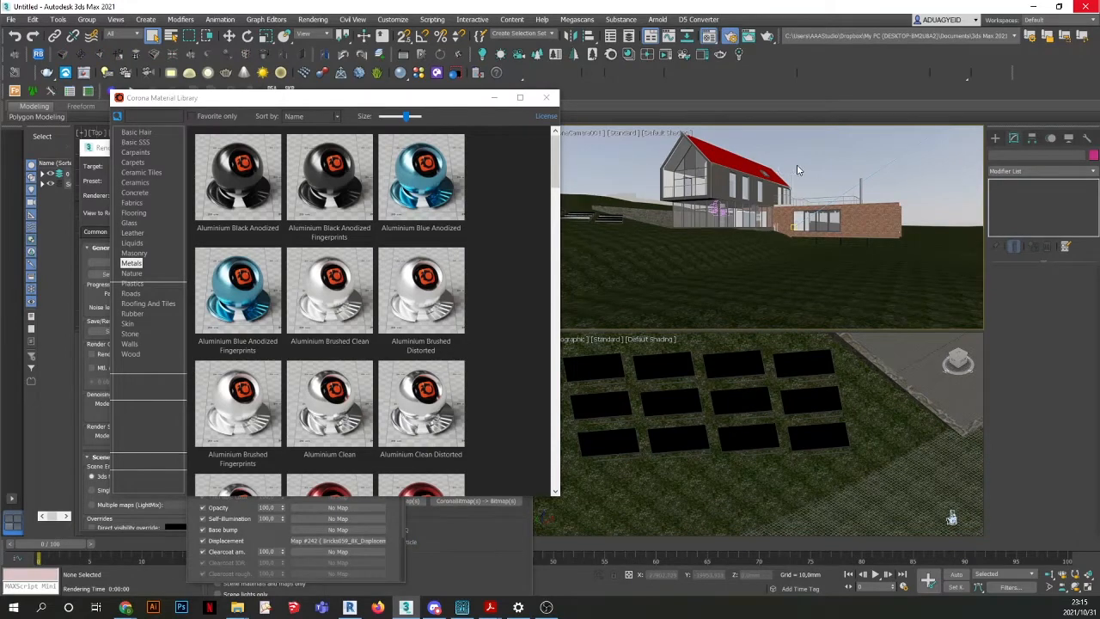
Assign the Aluminium Black Anodized material to the steel wind turbines behind the house.
scroll(842, 360, down, 8)
scroll(824, 431, up, 10)
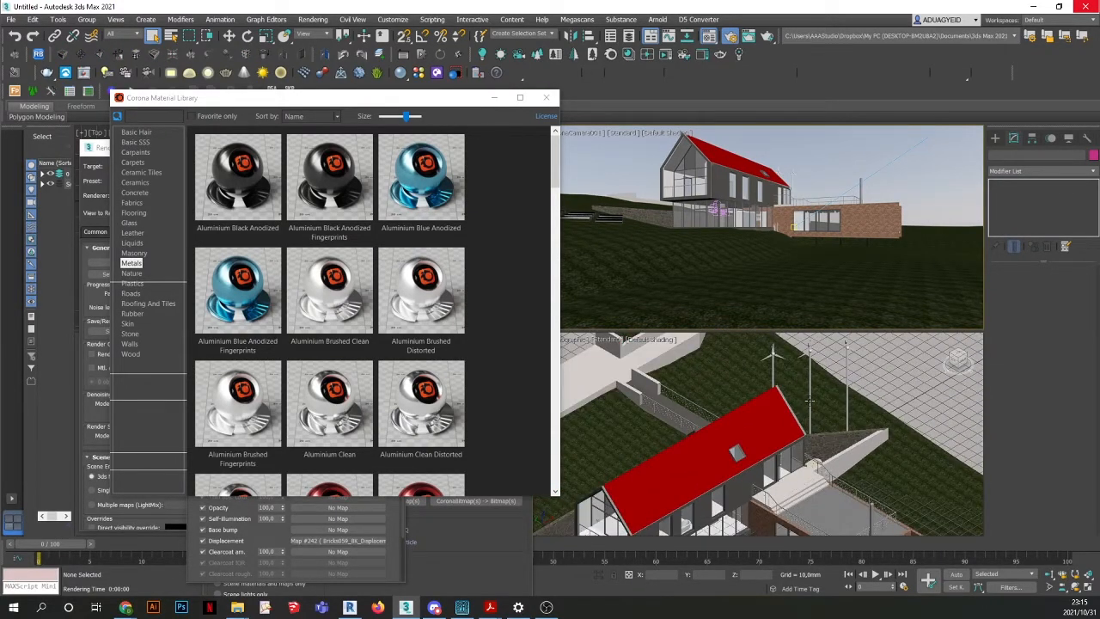
click(809, 401)
right_click(243, 179)
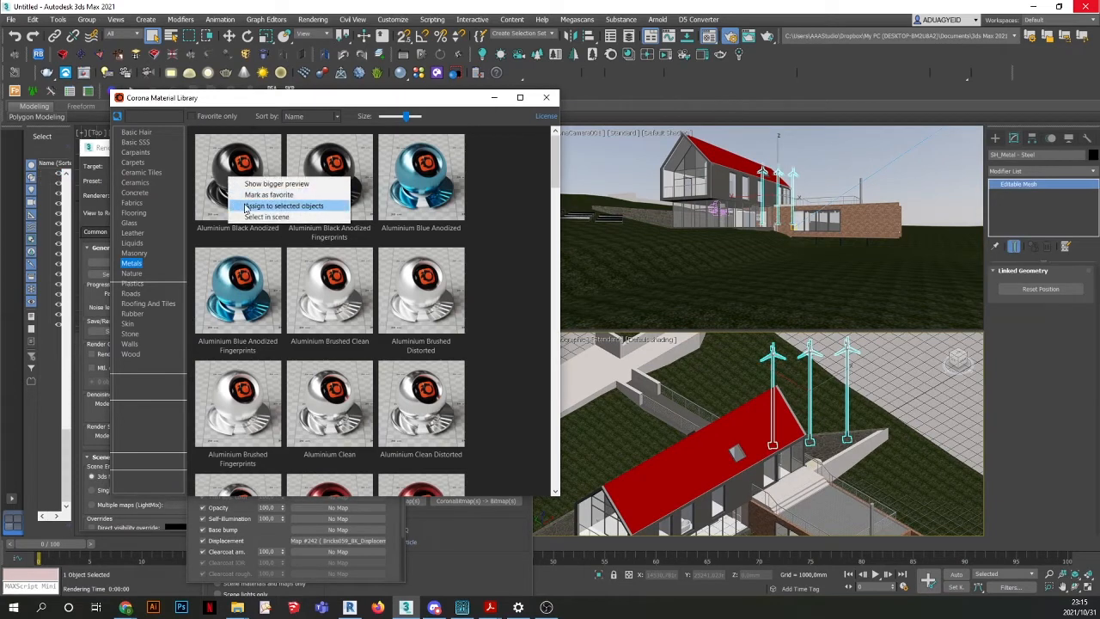
click(275, 206)
Select the cast iron roof terrace railing frame and assign it the Aluminium Black Anodized material.
scroll(846, 503, down, 2)
scroll(846, 502, up, 6)
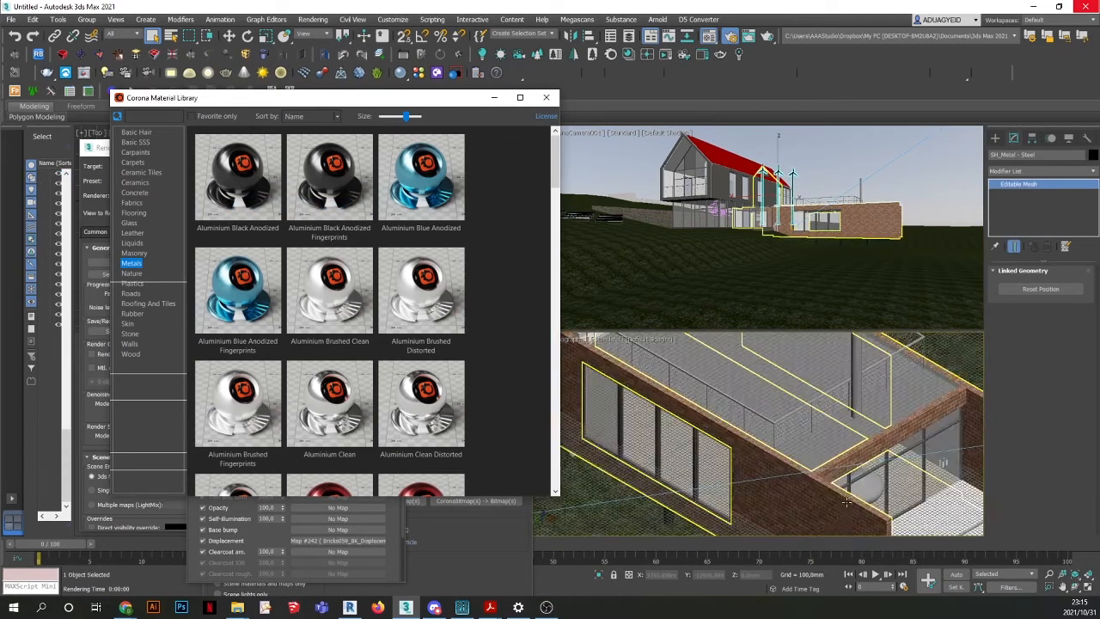
scroll(847, 502, down, 2)
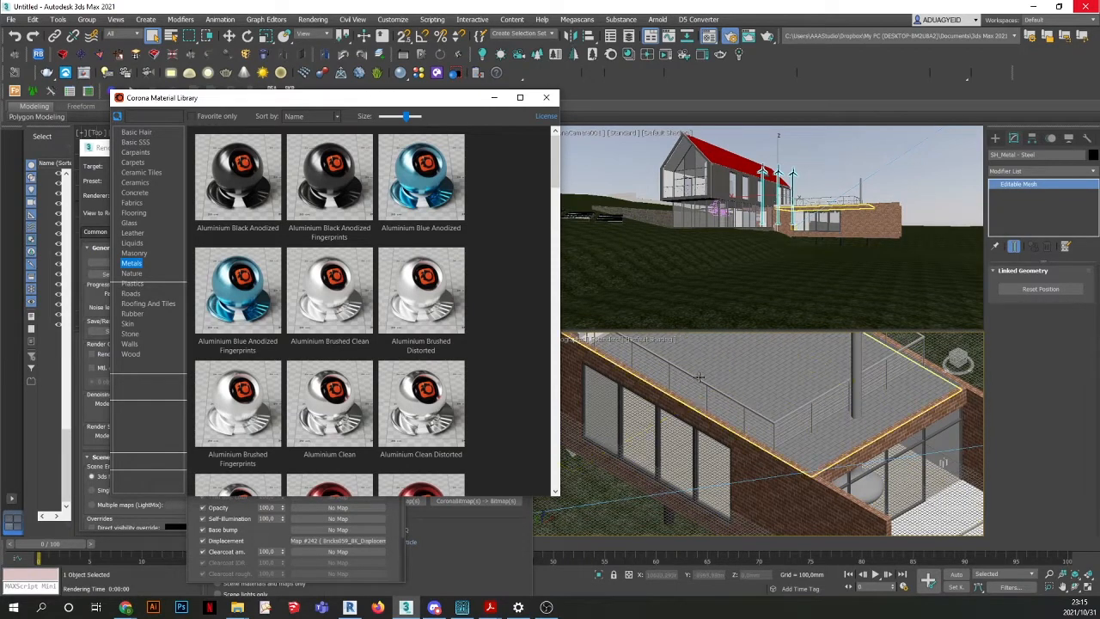
scroll(699, 378, up, 4)
click(707, 397)
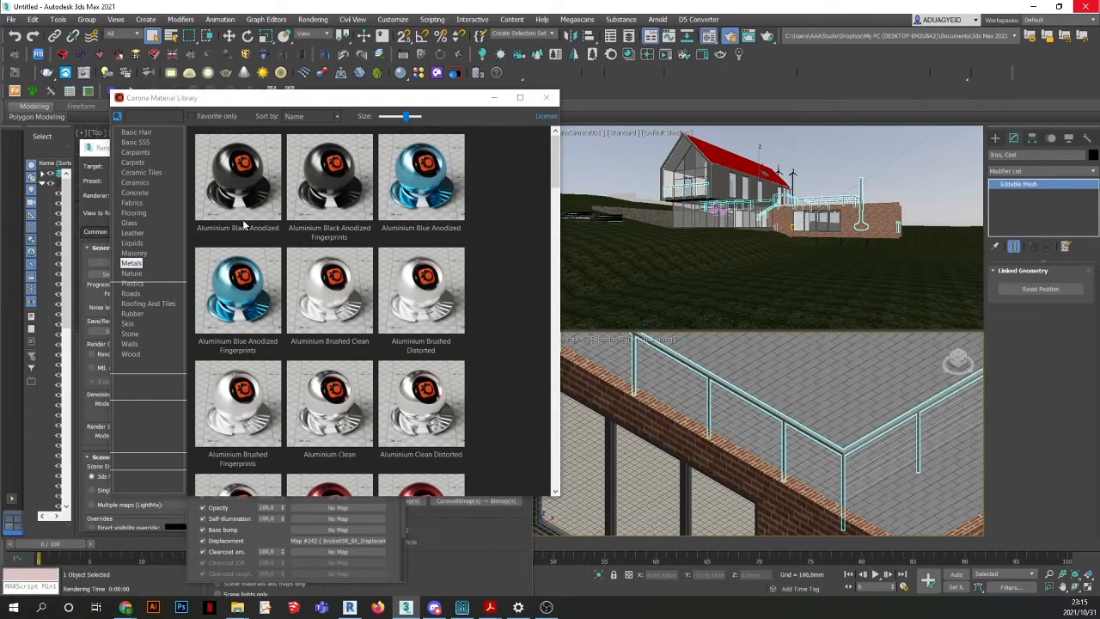
right_click(231, 183)
click(266, 211)
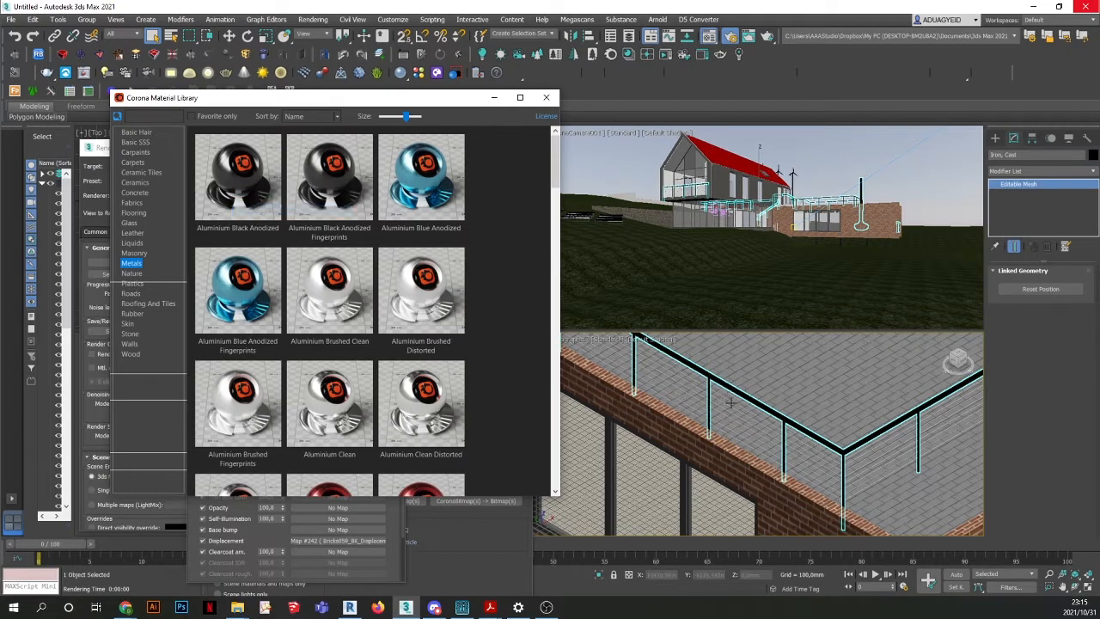
Assign Aluminium Black Anodized to the stainless steel horizontal bars of the terrace railing and clear the selection.
scroll(731, 402, up, 4)
click(726, 405)
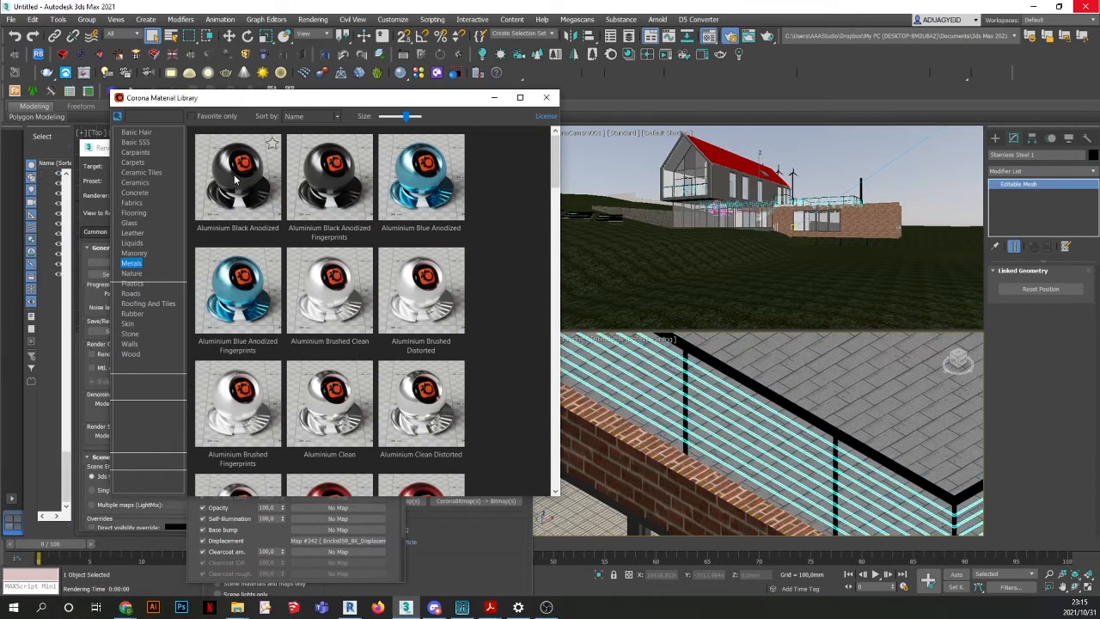
right_click(234, 174)
click(265, 204)
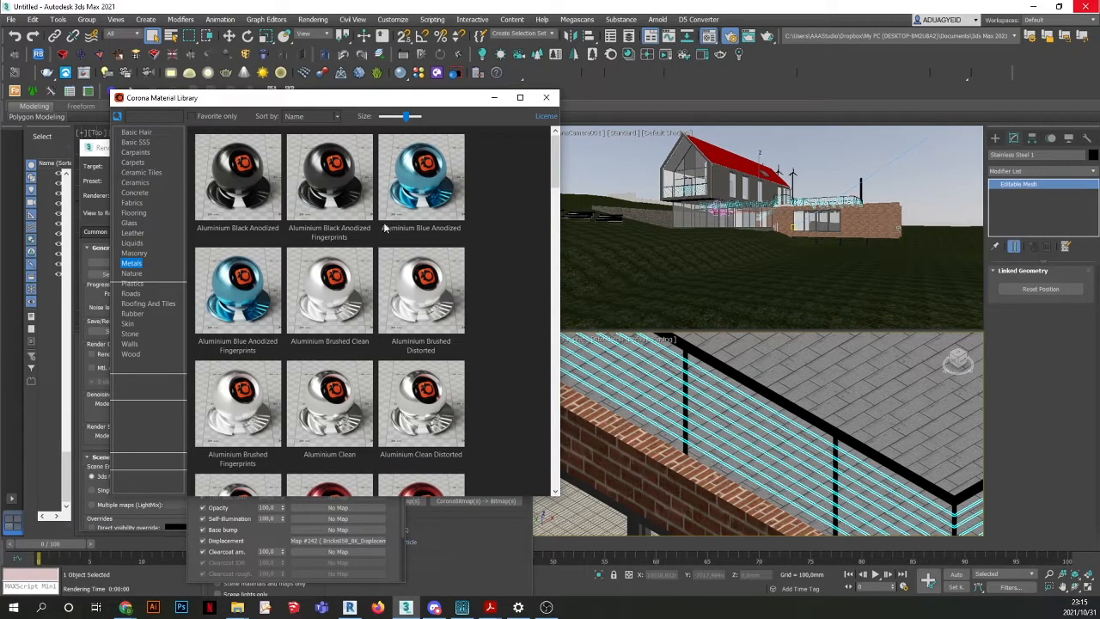
click(832, 149)
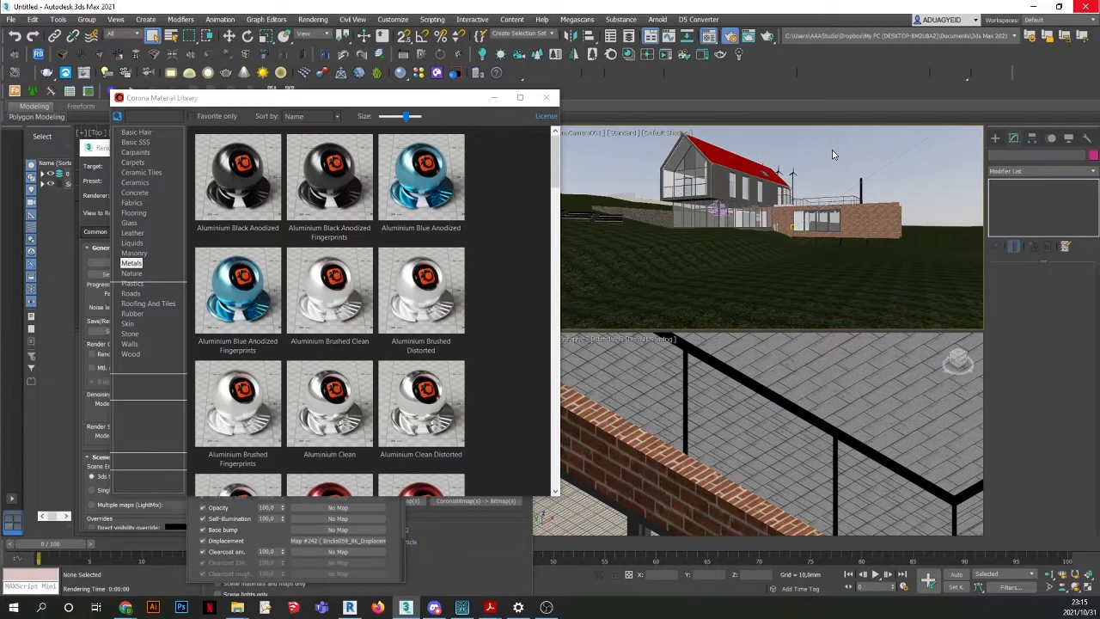
Assign the Concrete Bare Cast Murral material to the cast in situ concrete wall beside the house.
click(629, 194)
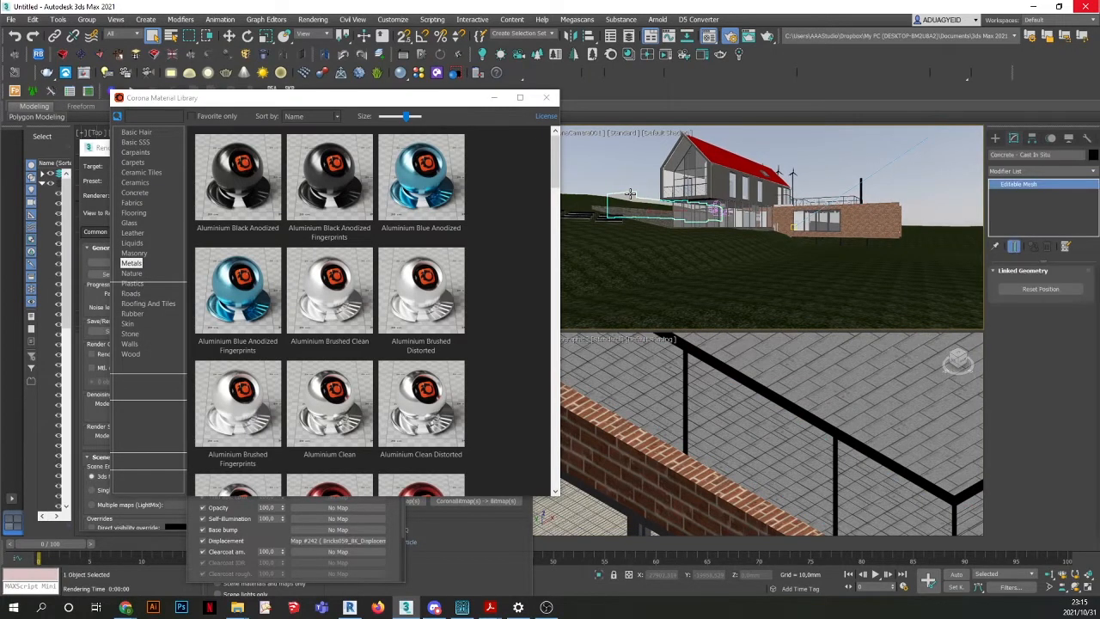
click(137, 193)
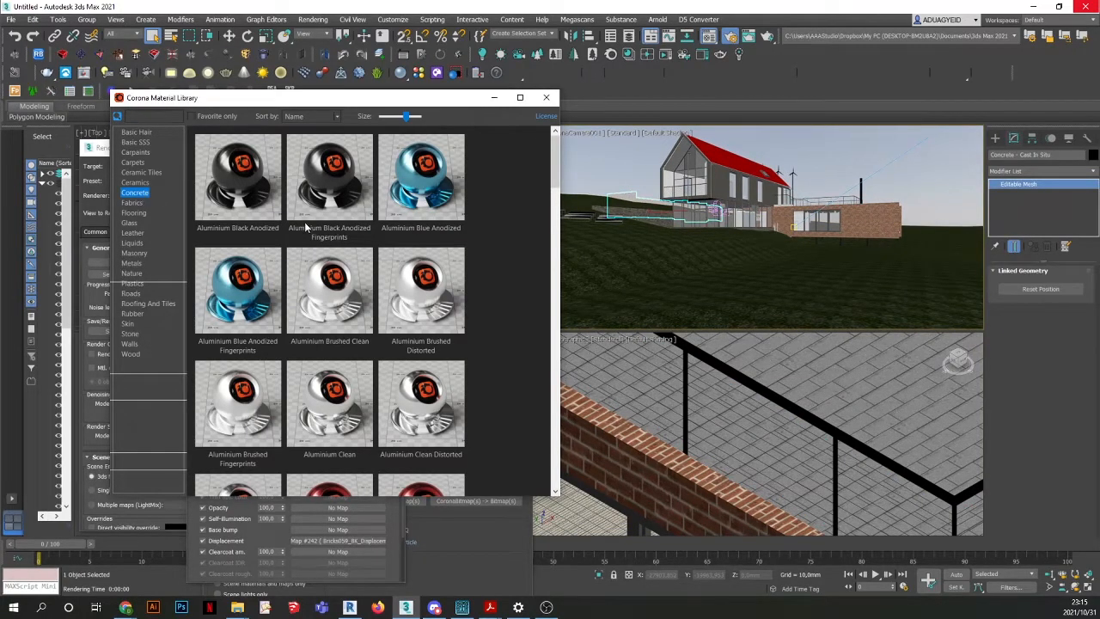
right_click(246, 197)
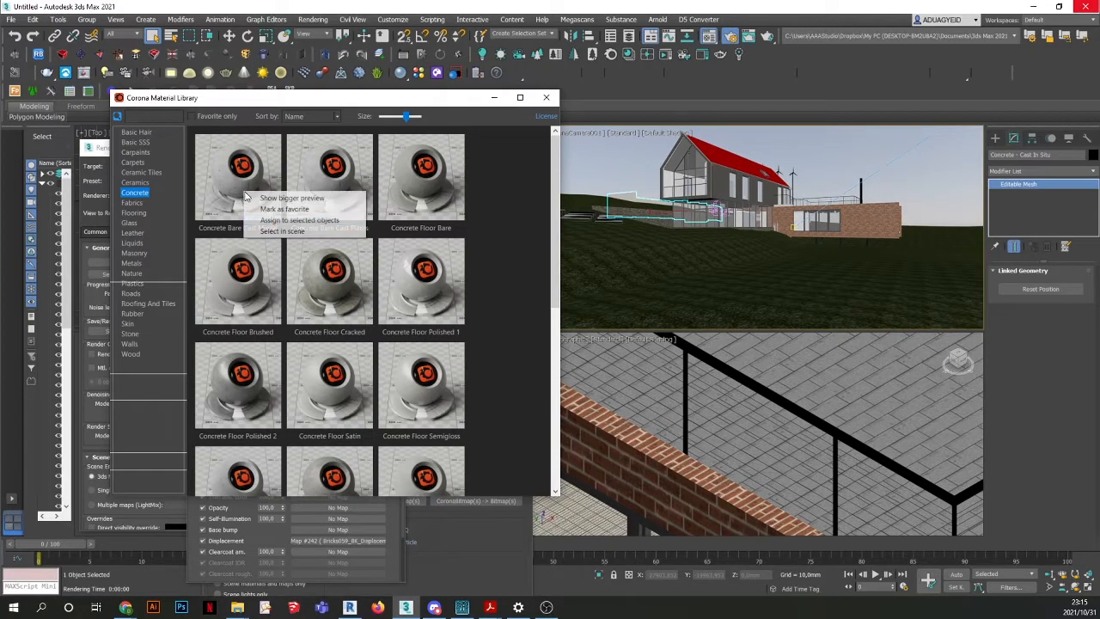
click(284, 220)
click(618, 166)
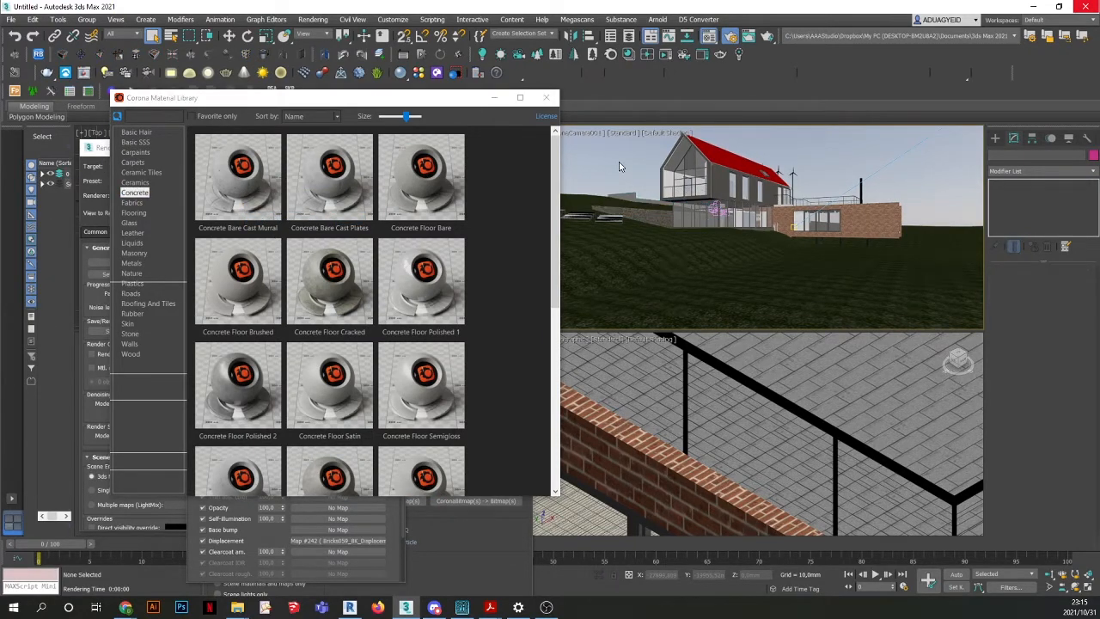
Select the steel piles under the brick wing and assign them the Concrete Floor Brushed material.
scroll(801, 419, down, 8)
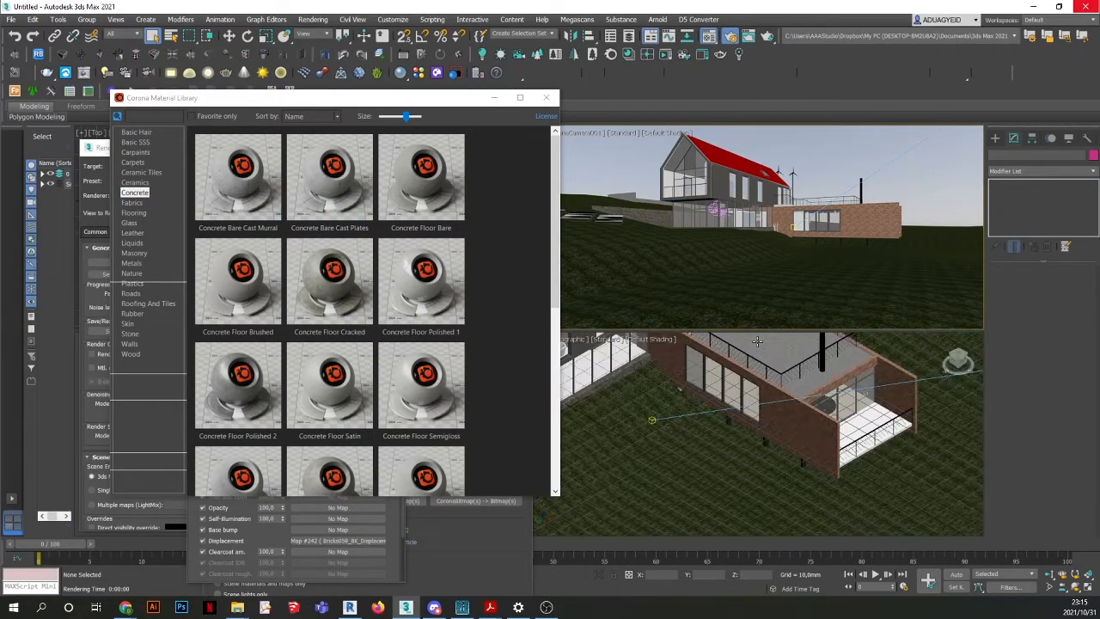
scroll(802, 430, up, 3)
scroll(842, 455, up, 4)
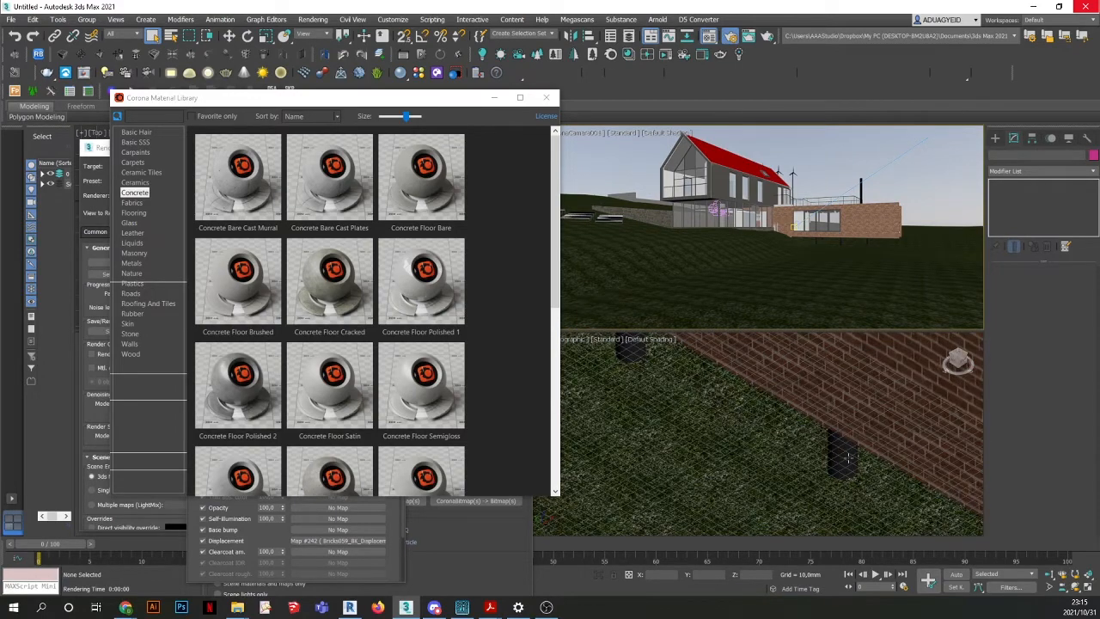
click(848, 454)
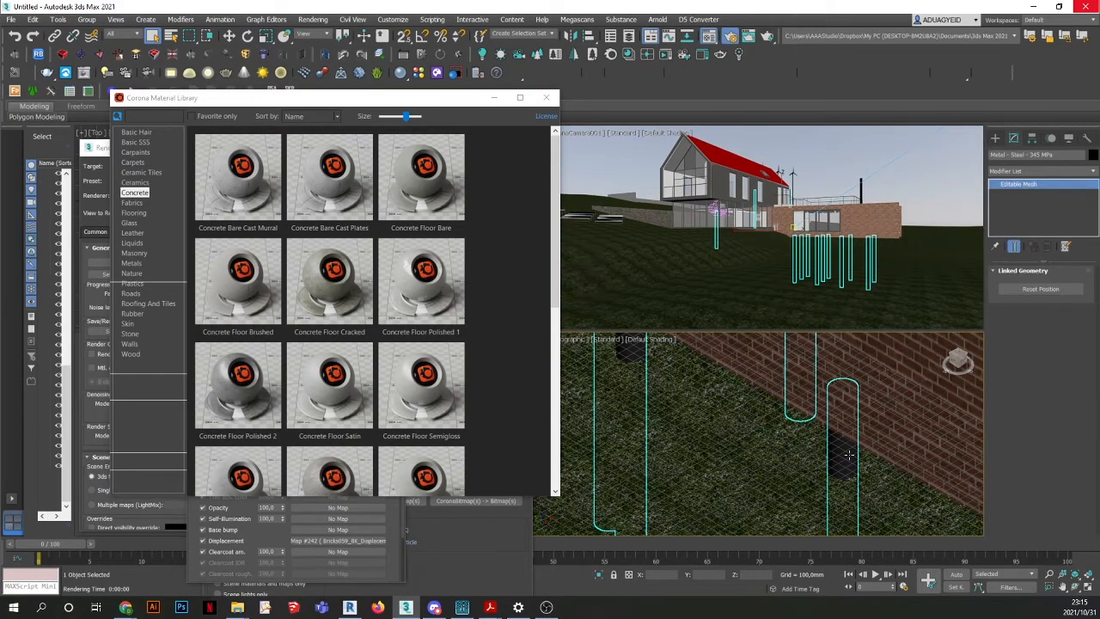
click(134, 264)
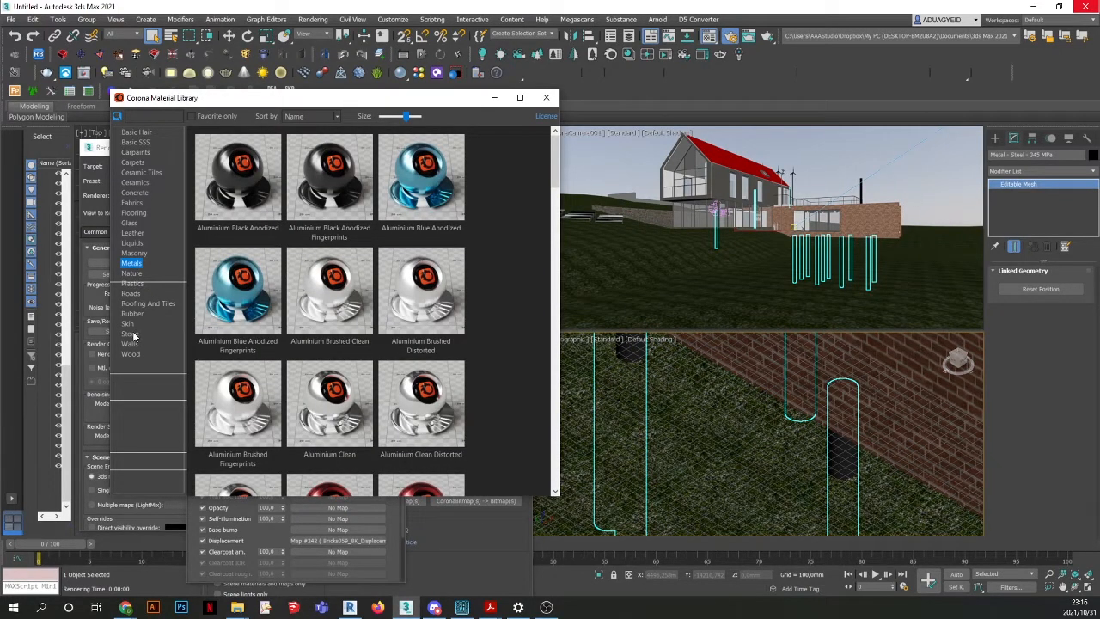
click(135, 194)
right_click(234, 293)
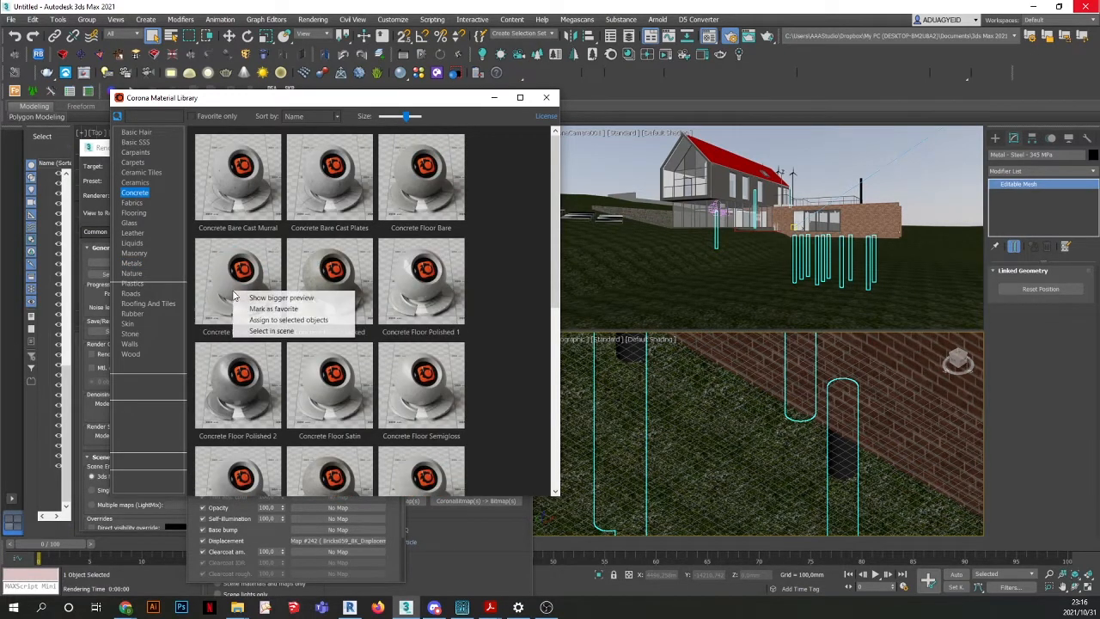
click(275, 320)
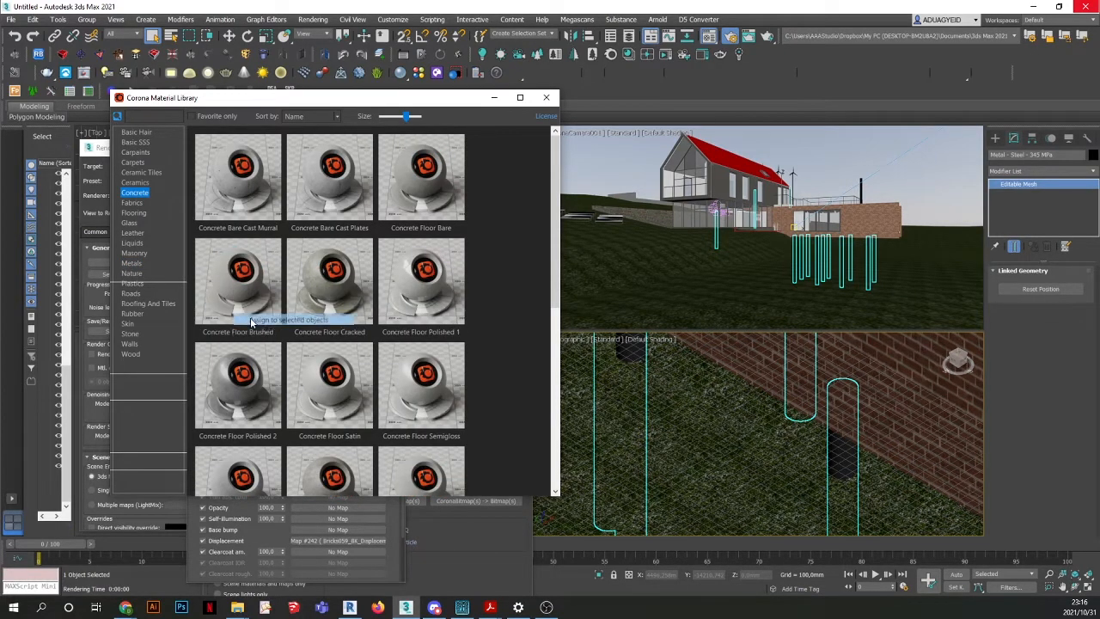
click(827, 155)
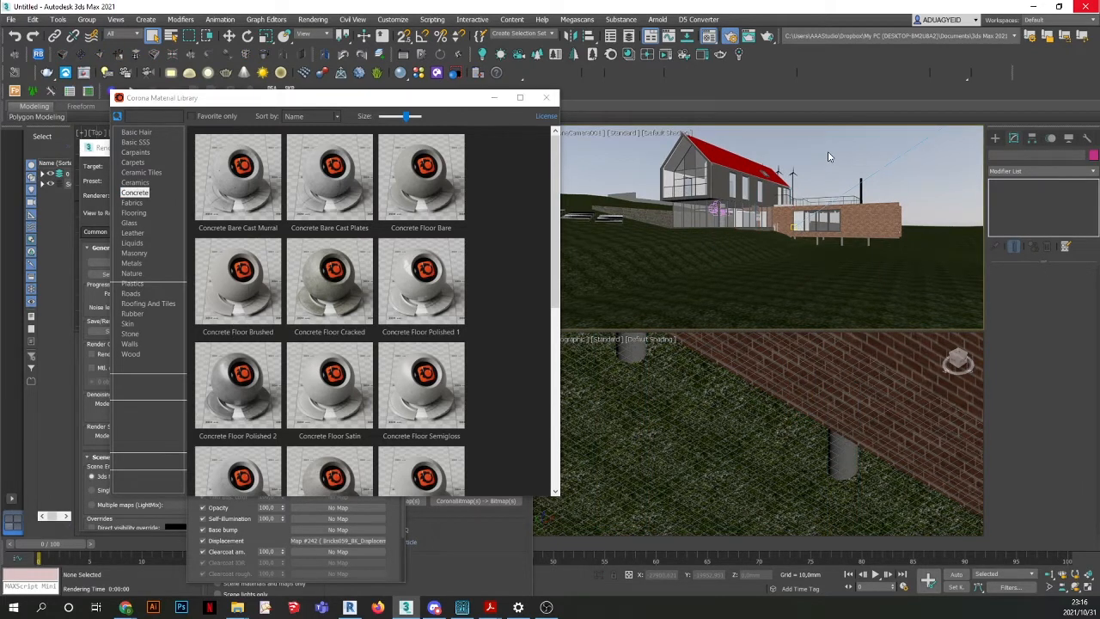
Select the cast iron flue pipe mesh above the brick wing and reassign it the Aluminium Black Anodized material.
click(862, 194)
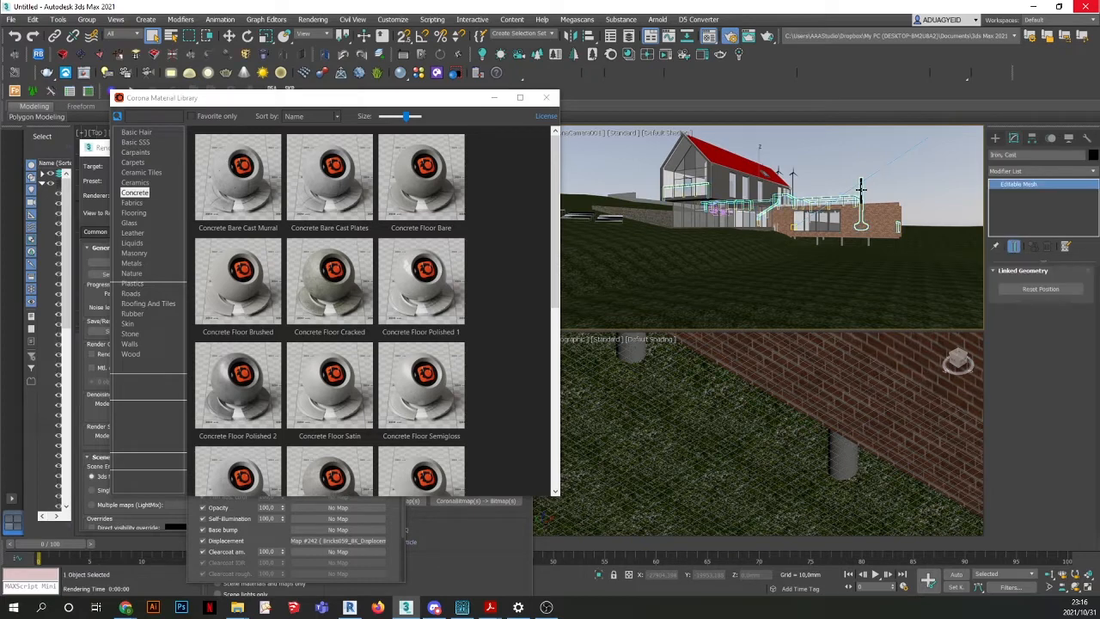
click(131, 264)
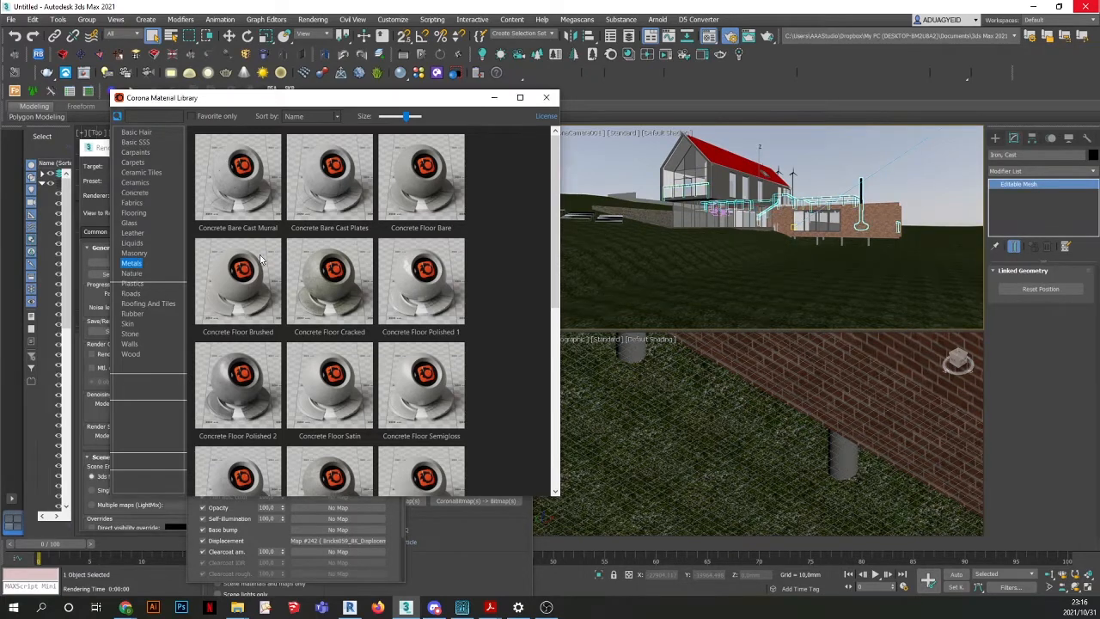
right_click(239, 181)
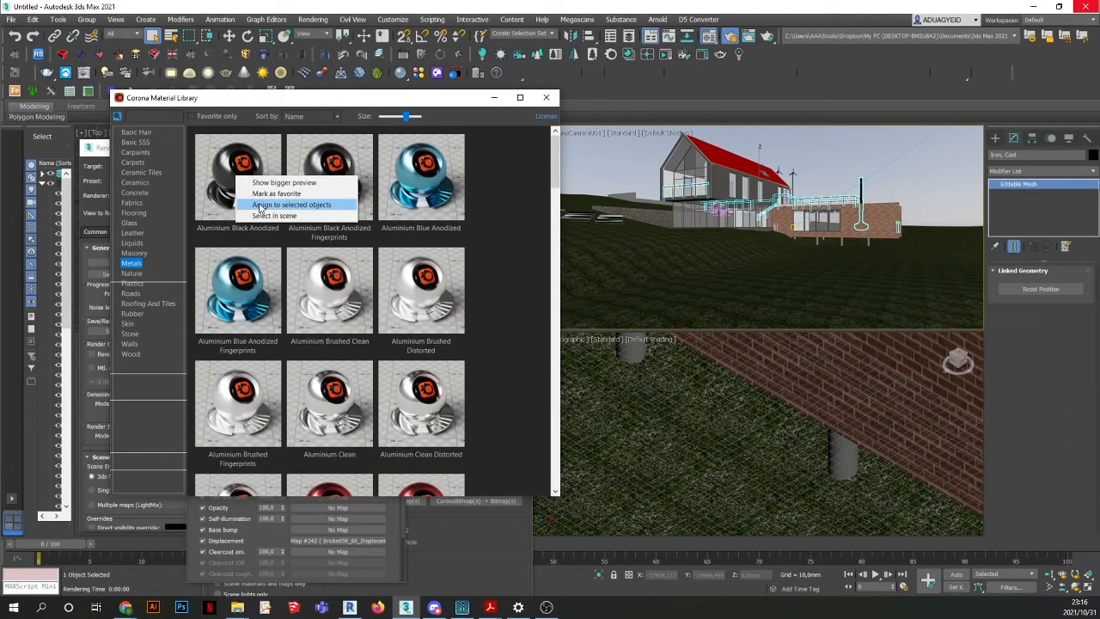
click(284, 204)
click(818, 165)
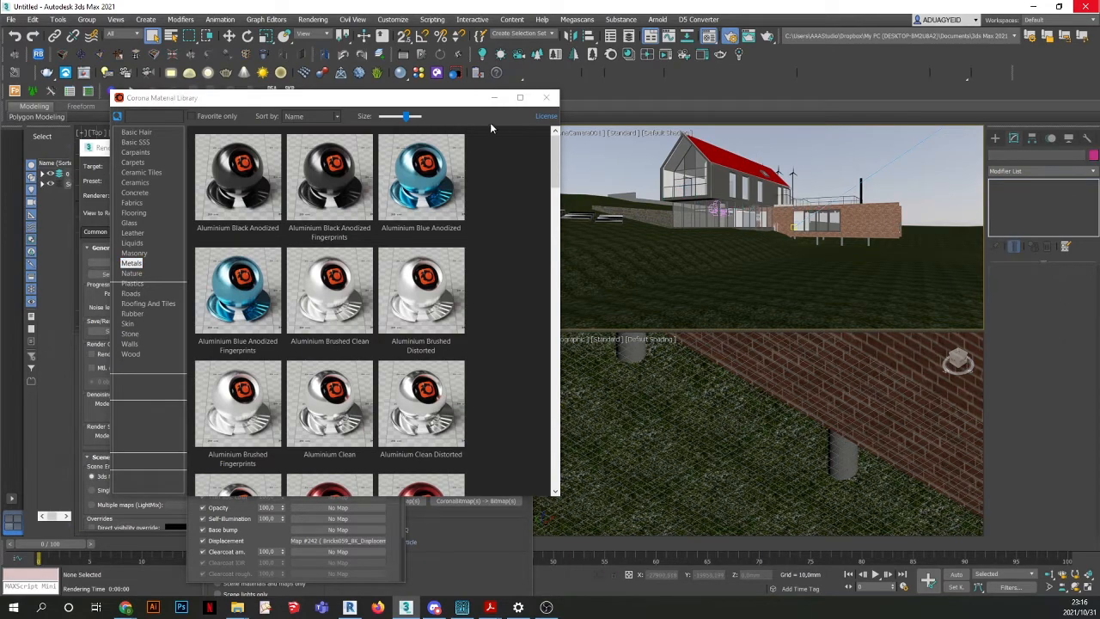
Close the material library, material editor, render setup and Corona converter windows to clear the viewports.
click(546, 97)
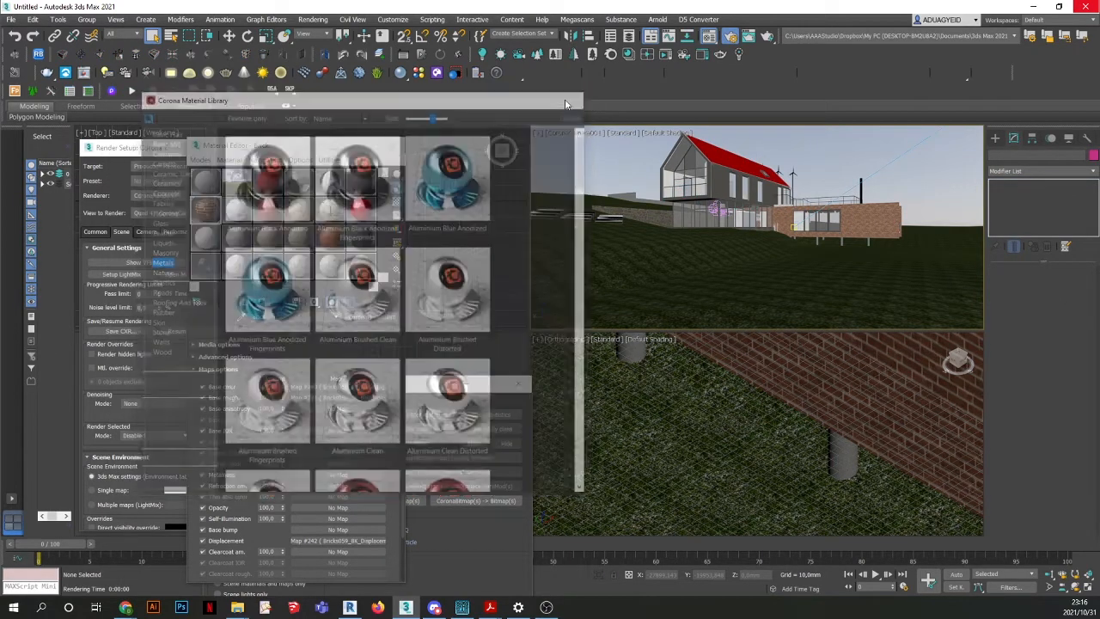
click(392, 145)
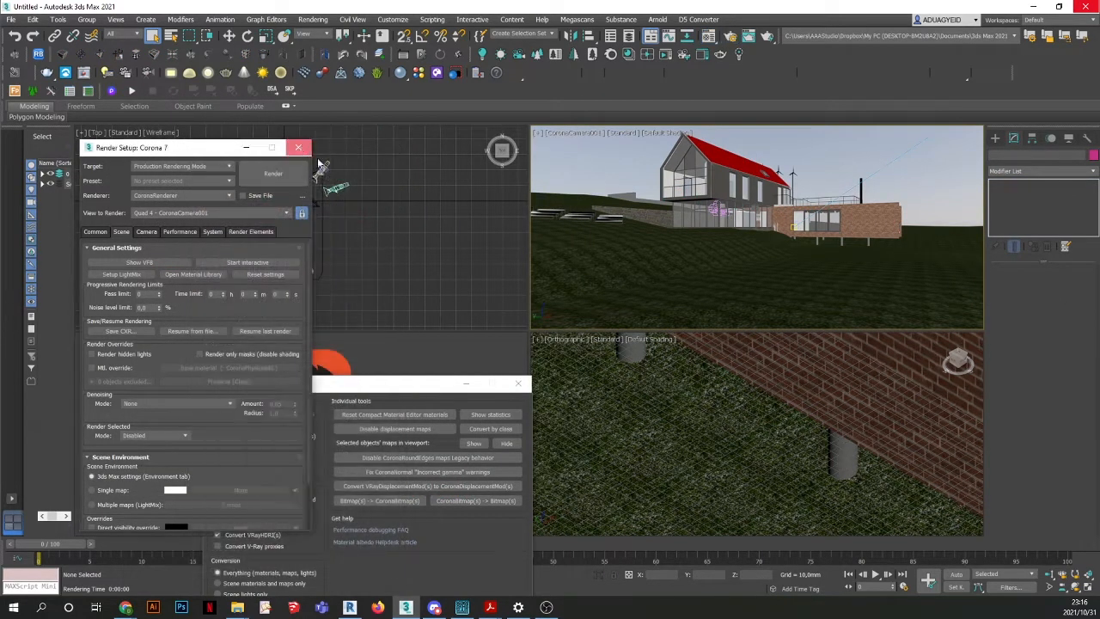
click(309, 148)
click(519, 384)
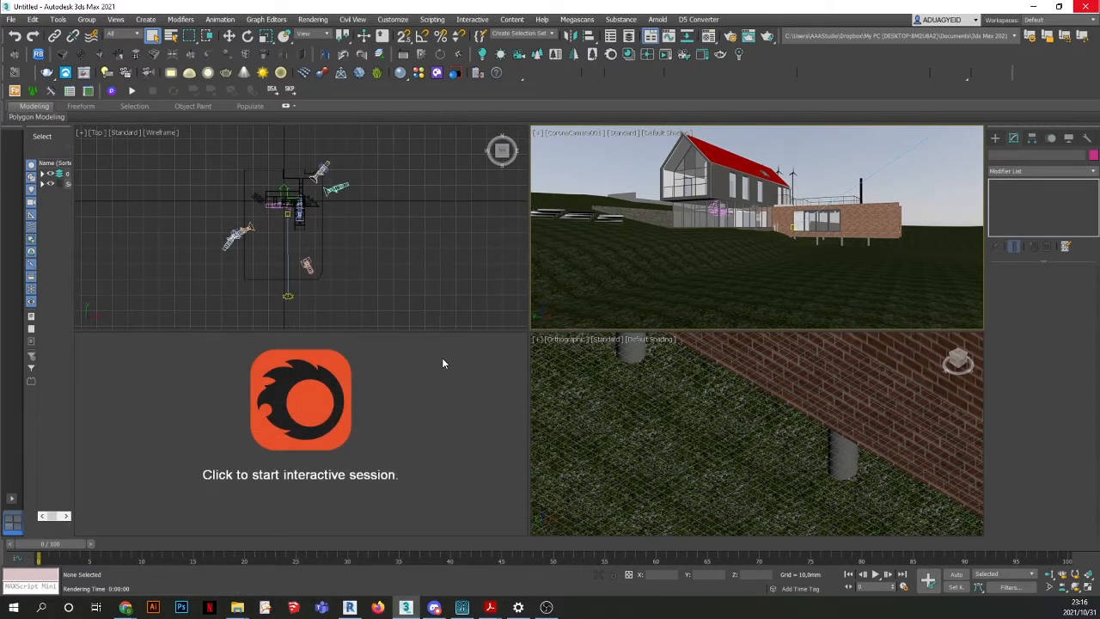
Start the interactive render of the camera view and show it in the Corona frame buffer.
click(424, 414)
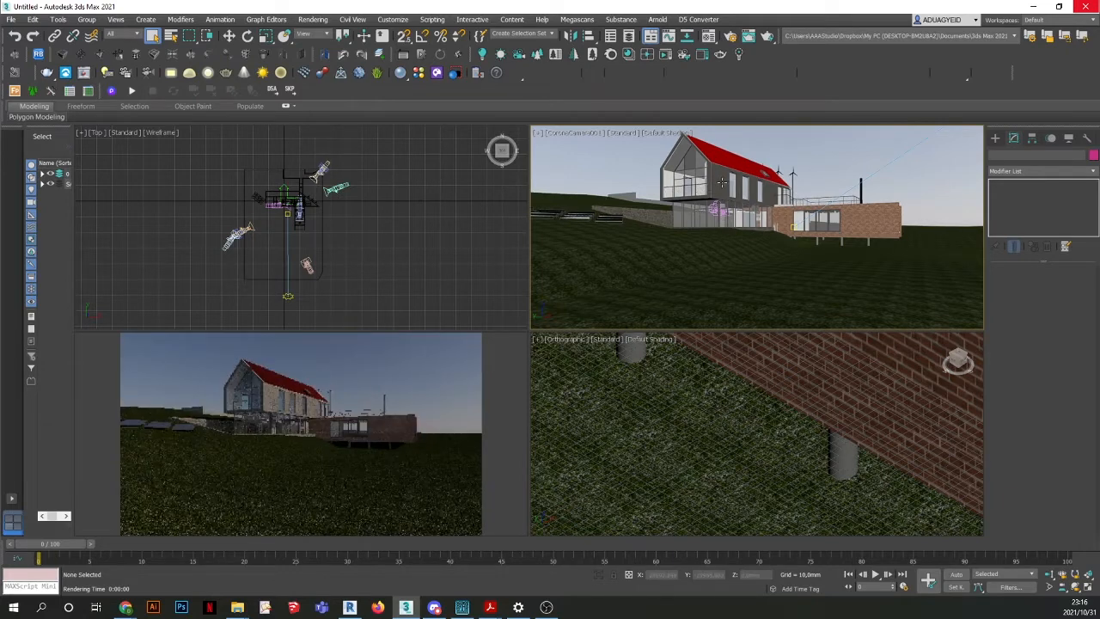
click(313, 19)
click(316, 37)
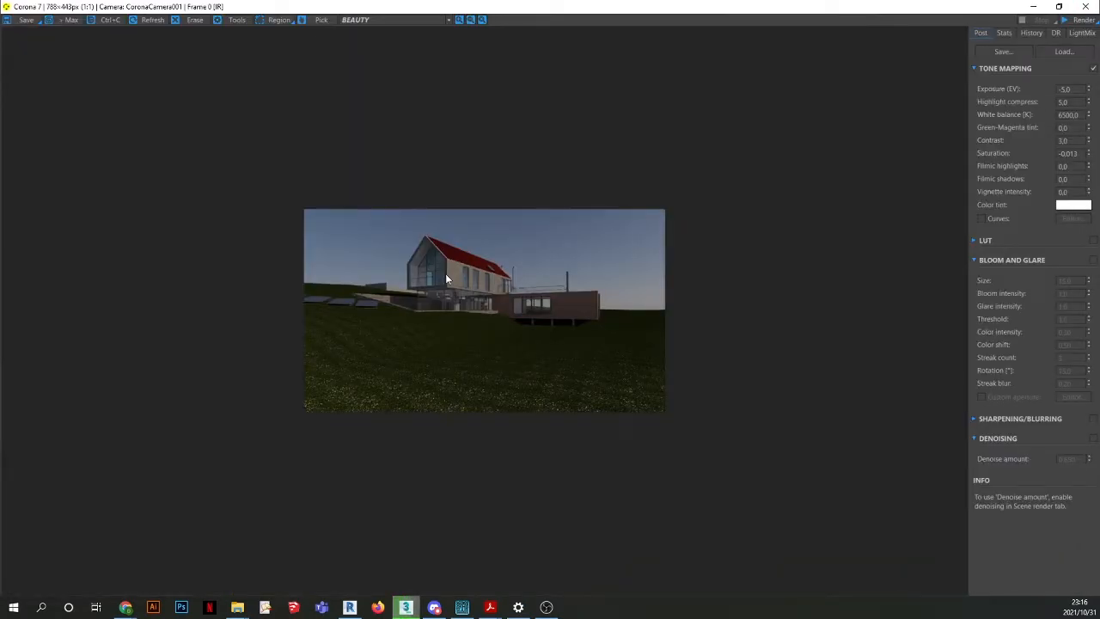
Set the tone mapping exposure to -4.0 EV in the Corona frame buffer.
scroll(445, 278, up, 1)
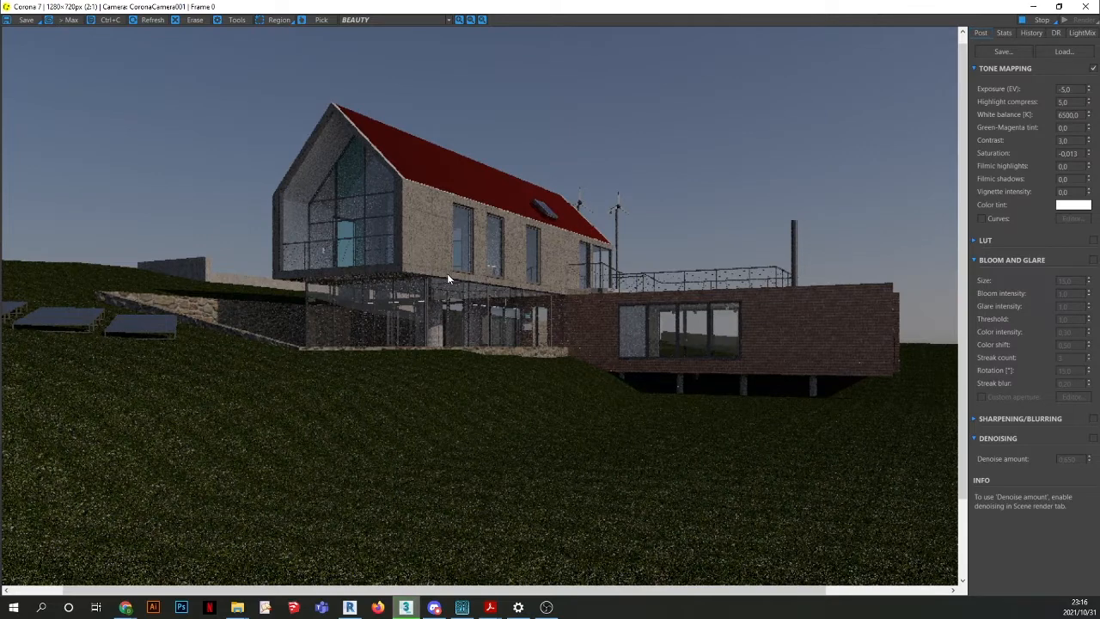
scroll(447, 273, up, 1)
scroll(447, 278, down, 1)
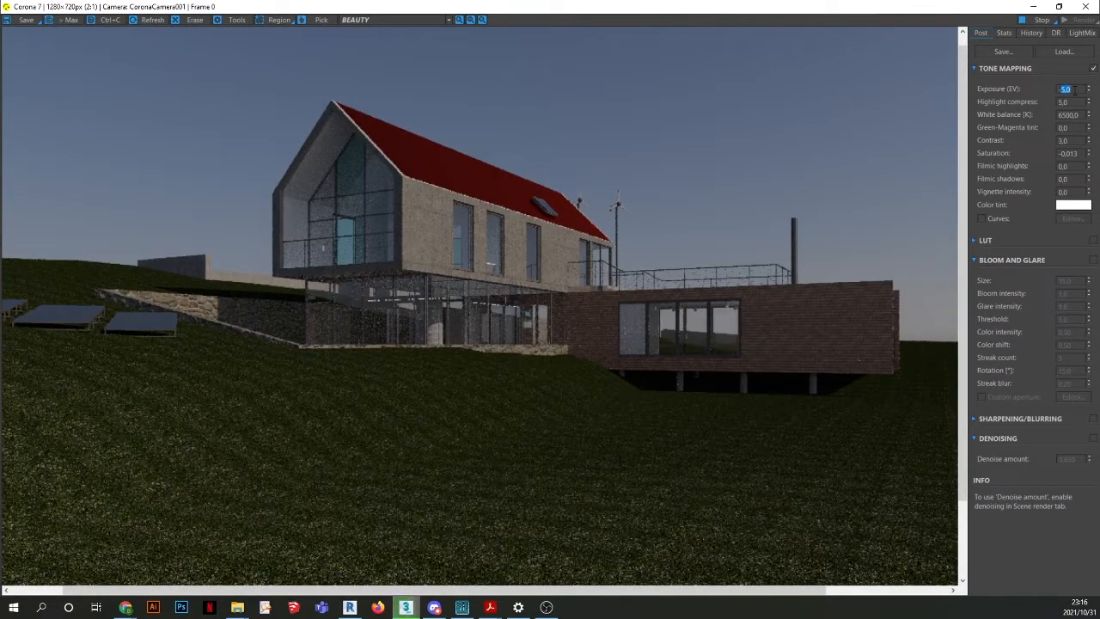
key(Return)
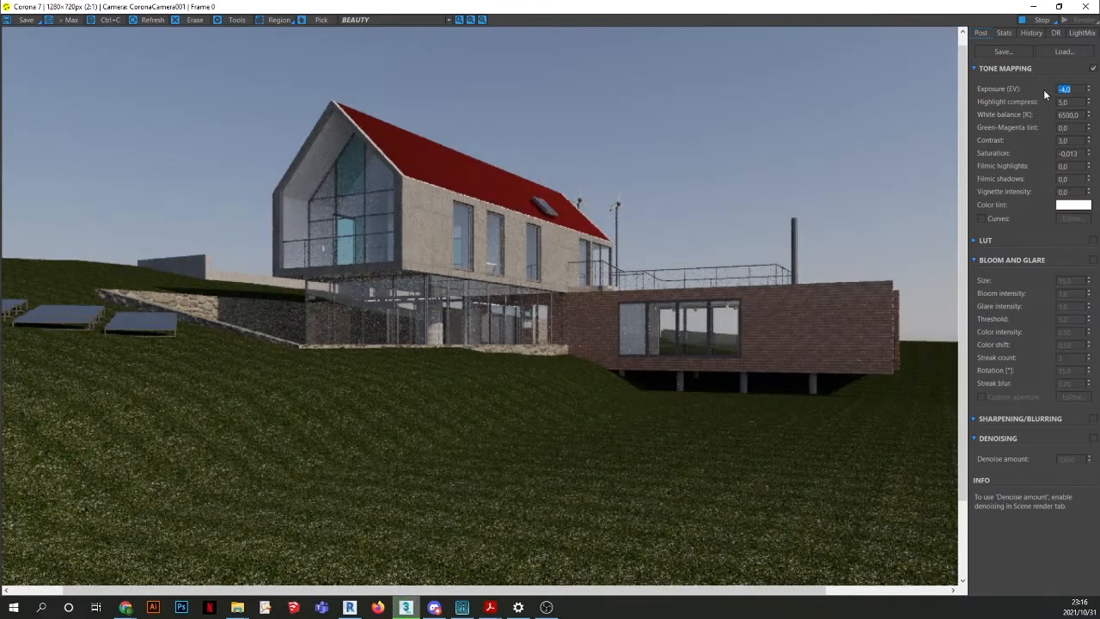
Examine the brightened render of the house, its facade, the terrain and the solar panels.
scroll(425, 325, down, 3)
scroll(470, 268, up, 3)
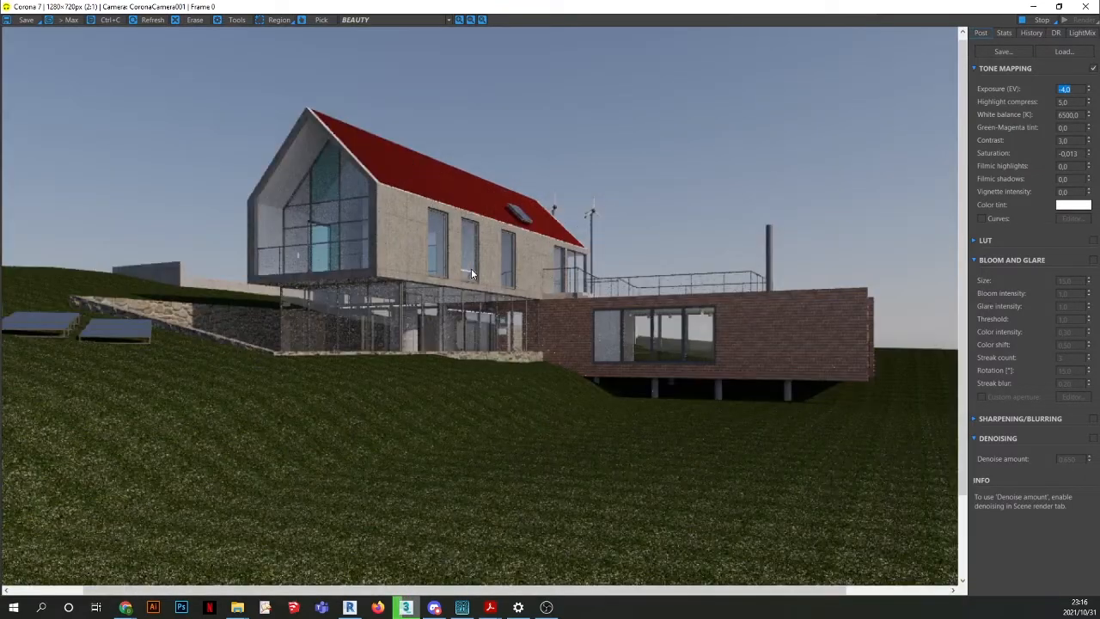
scroll(471, 237, up, 1)
scroll(471, 238, down, 1)
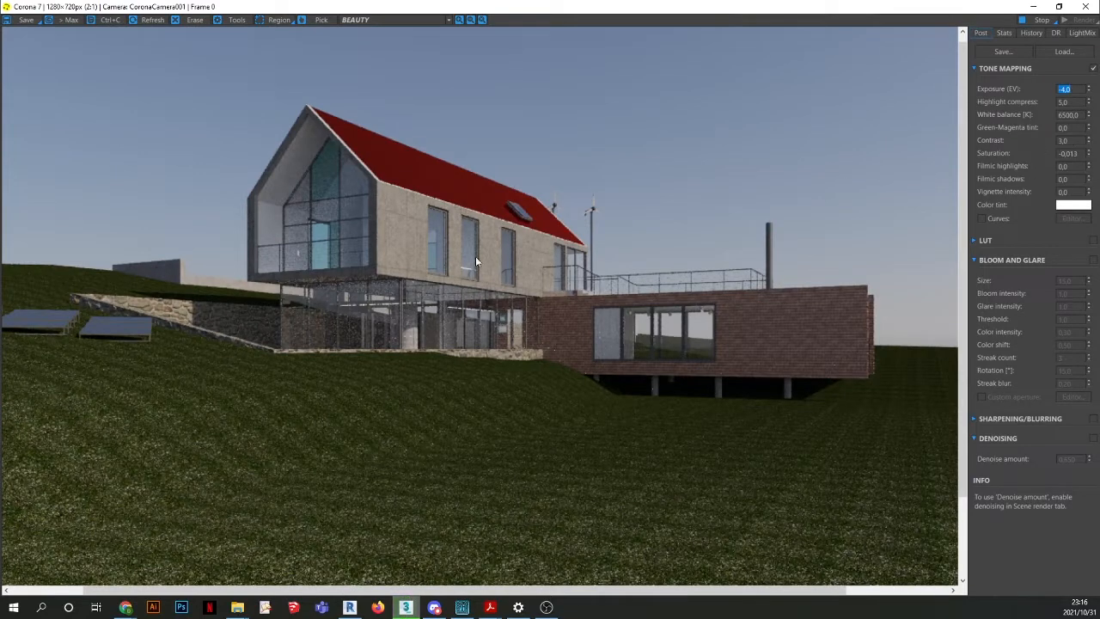
scroll(164, 311, down, 3)
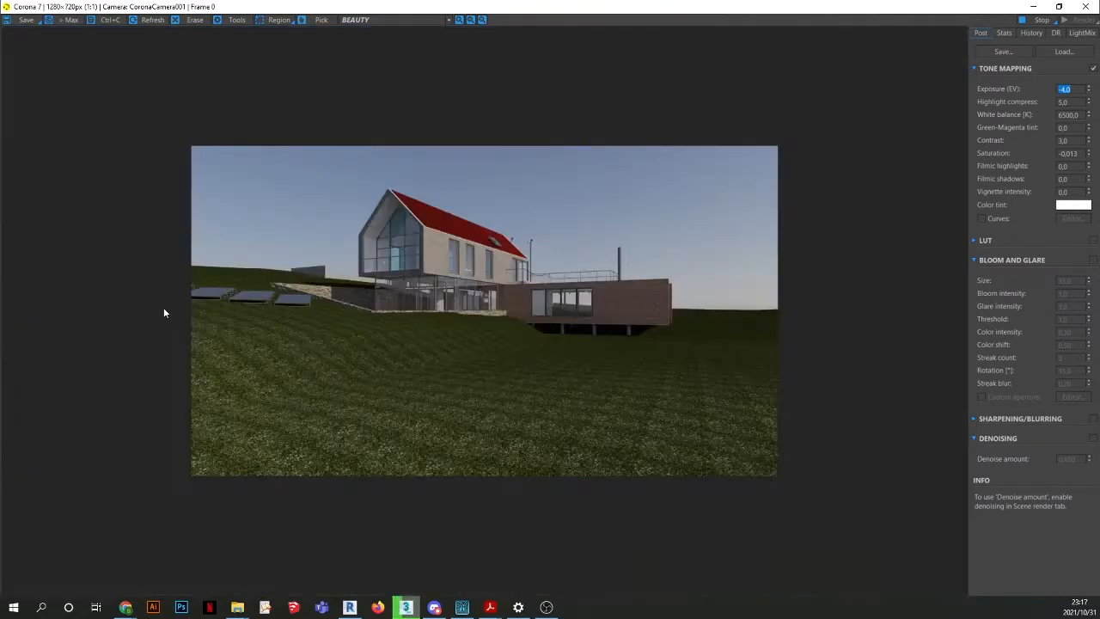
scroll(164, 309, up, 3)
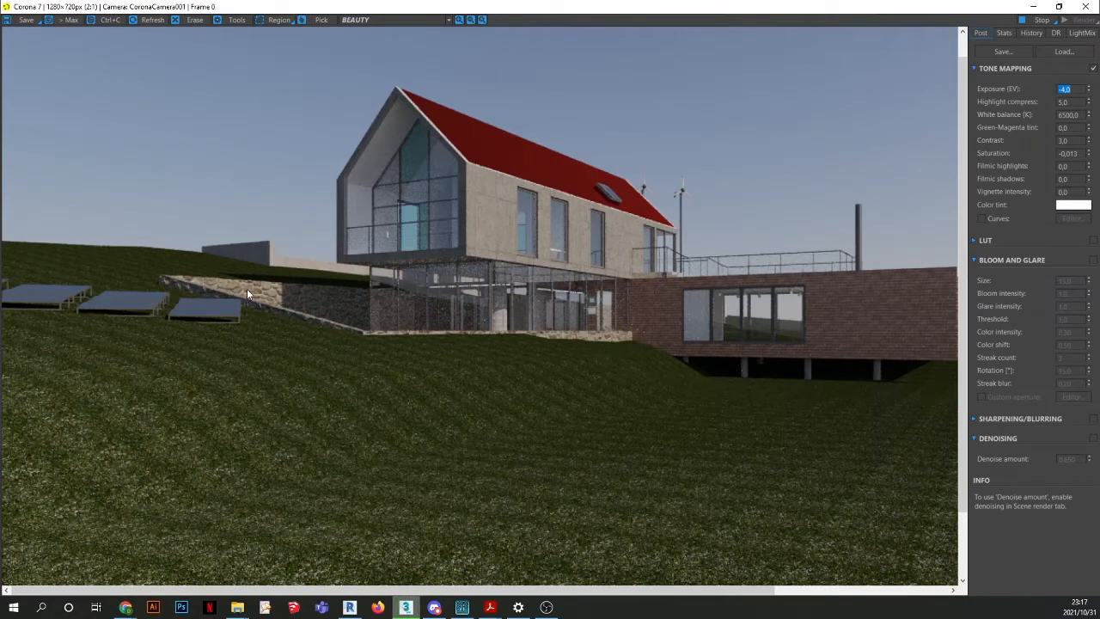
scroll(248, 289, down, 3)
scroll(433, 265, up, 3)
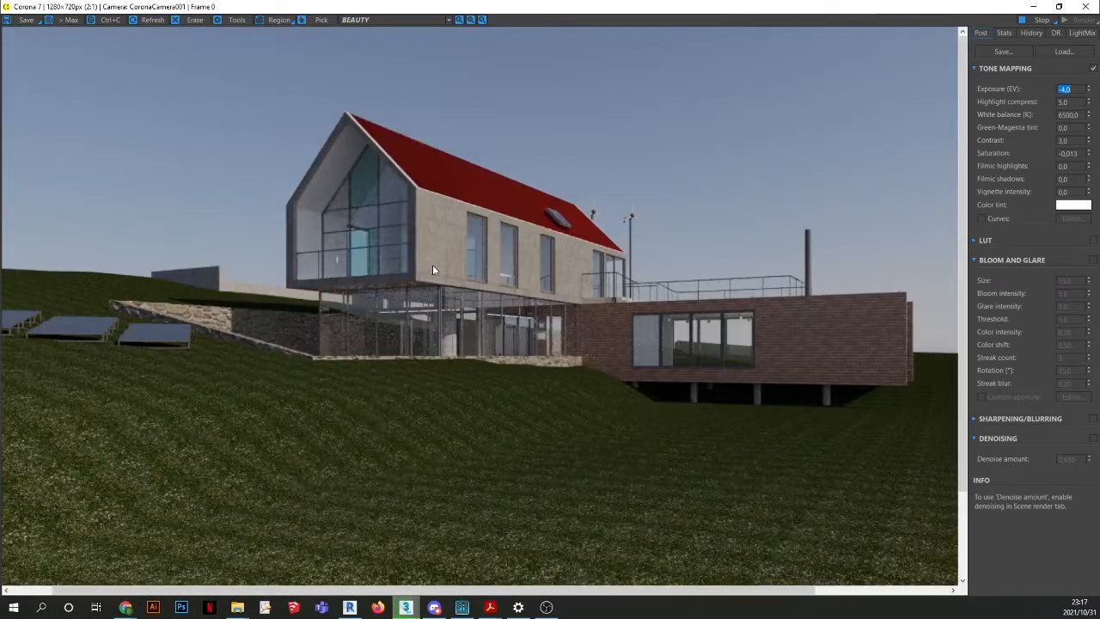
Close the frame buffer, open the common render settings and switch the output size preset to Custom.
click(1081, 9)
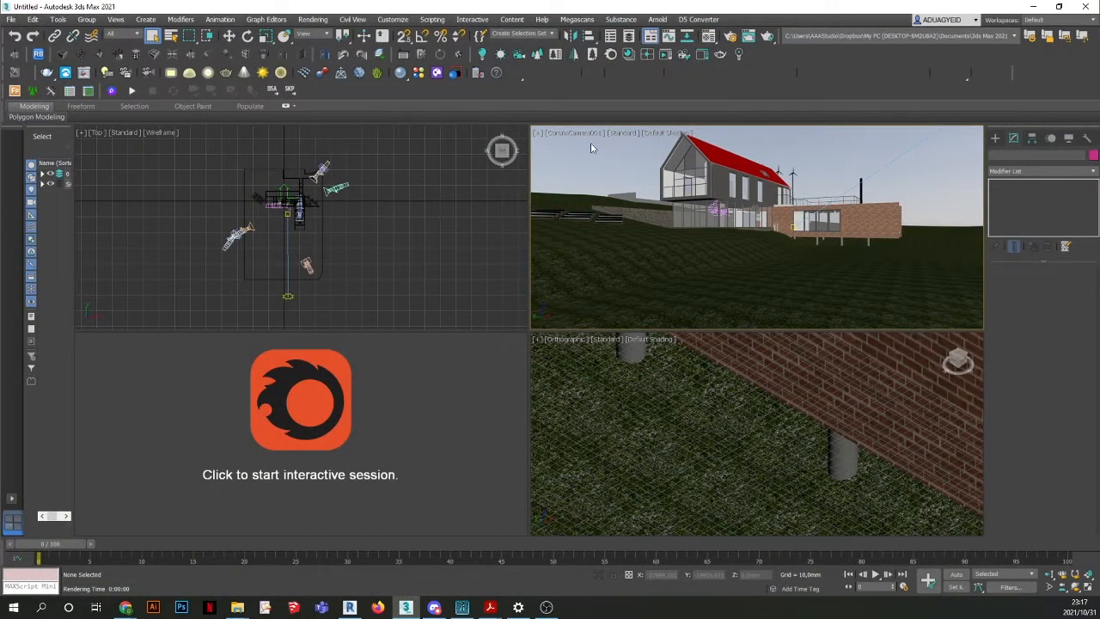
click(314, 19)
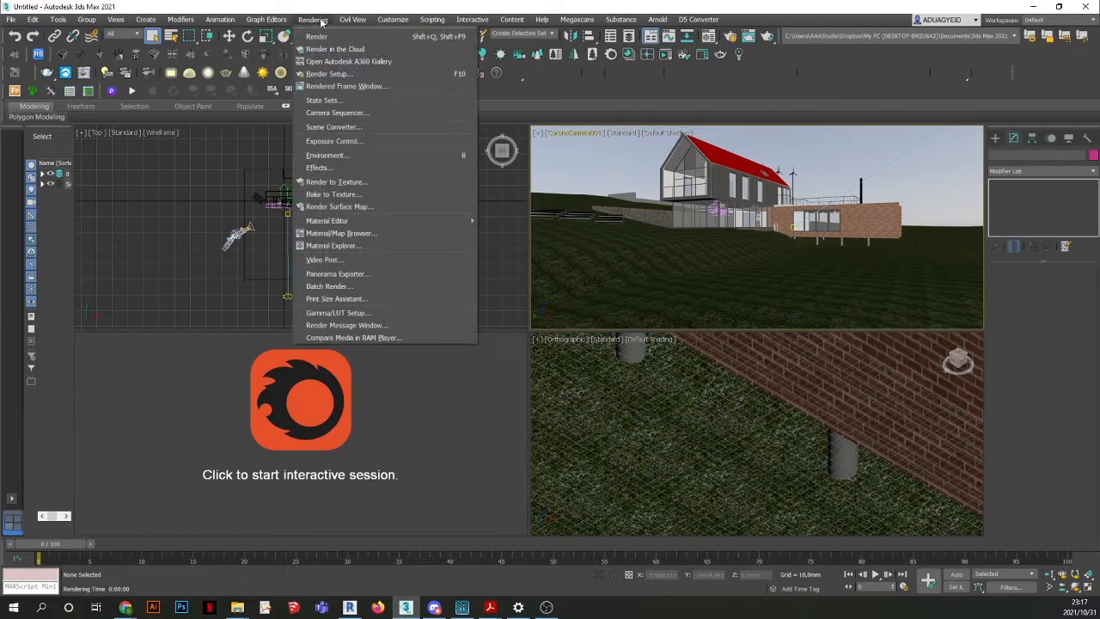
click(325, 81)
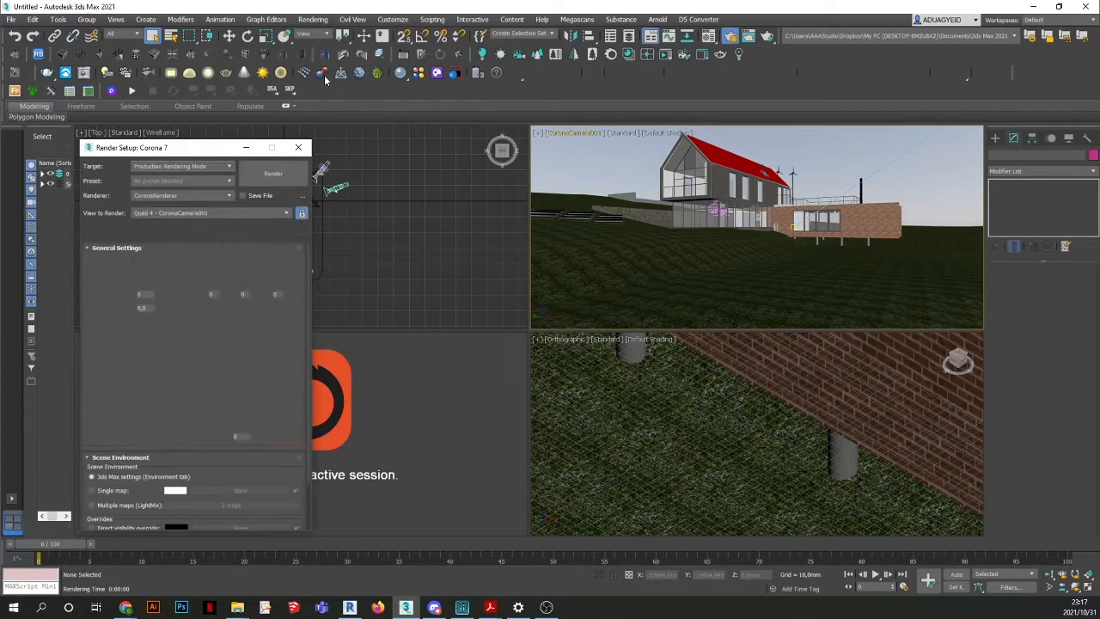
click(96, 233)
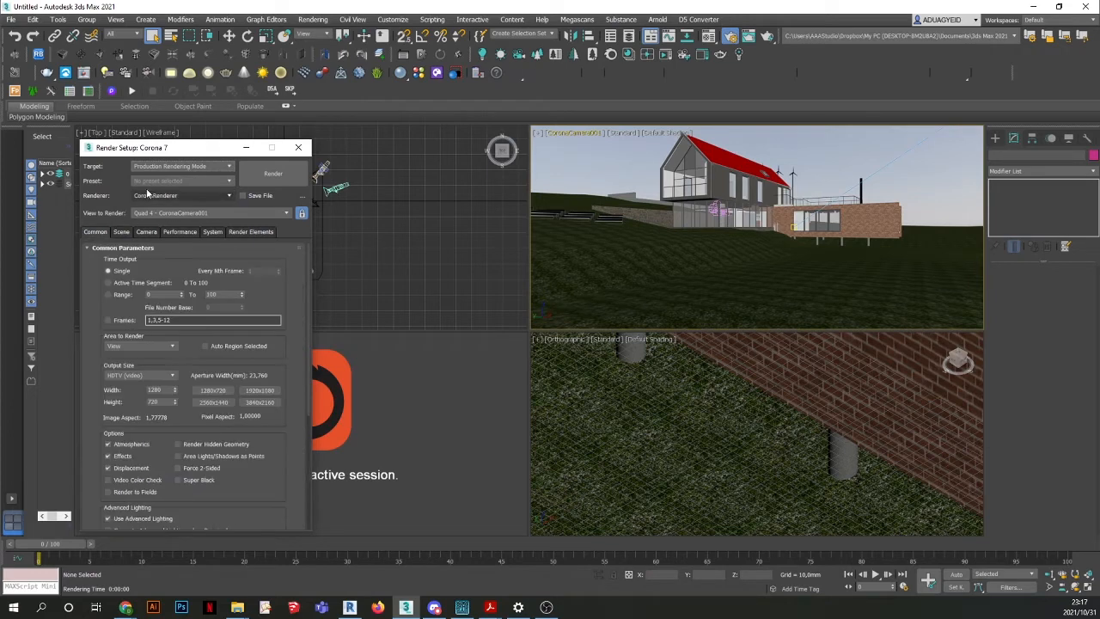
drag(176, 148, 361, 72)
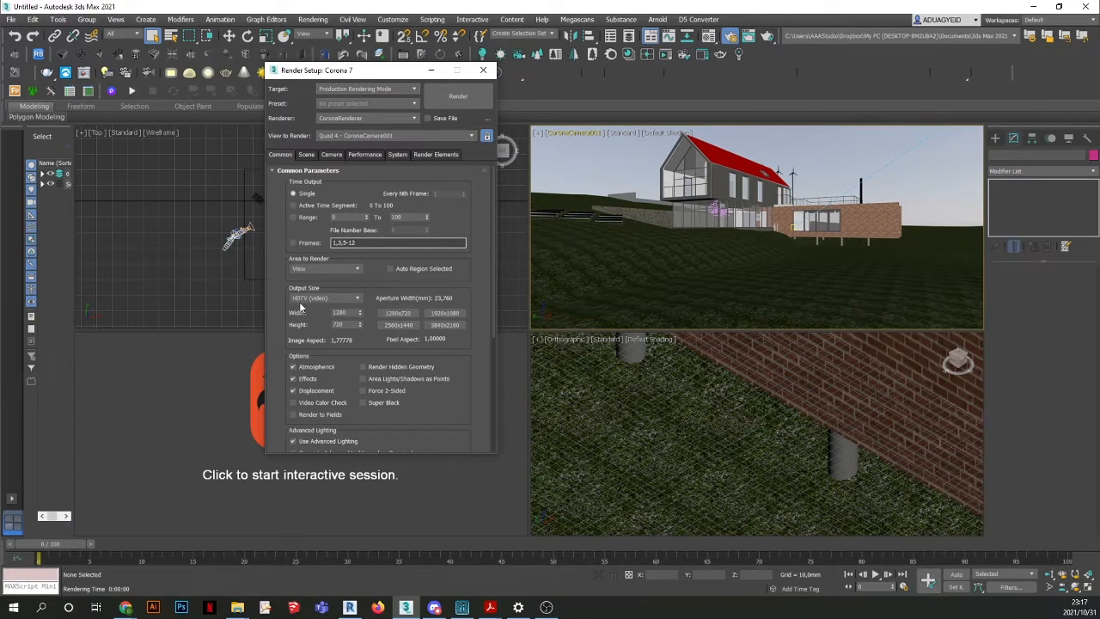
click(309, 299)
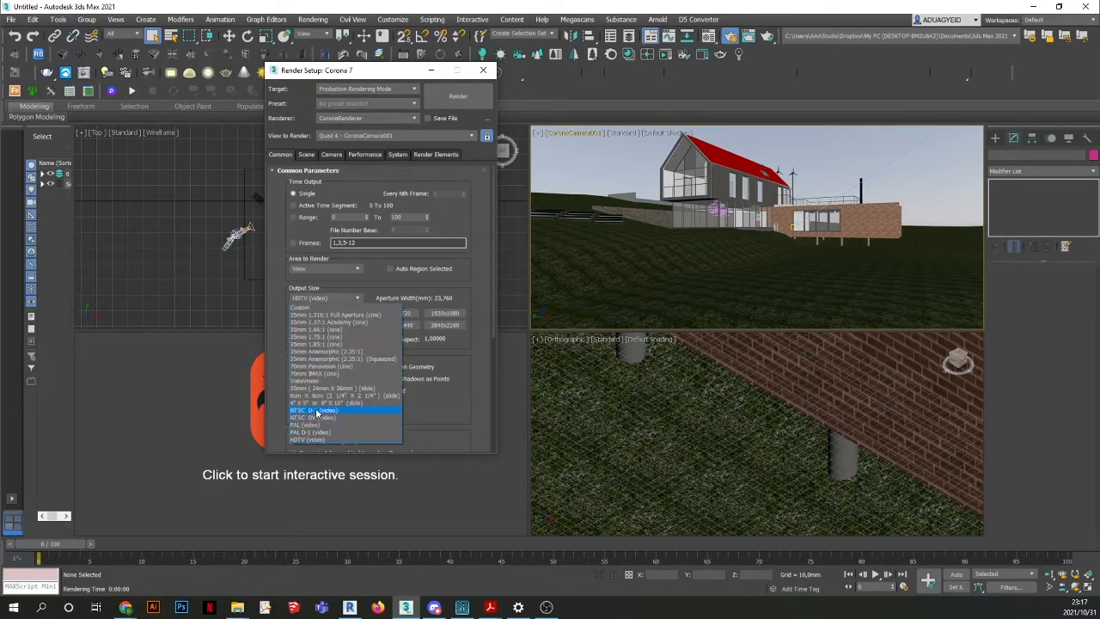
click(308, 307)
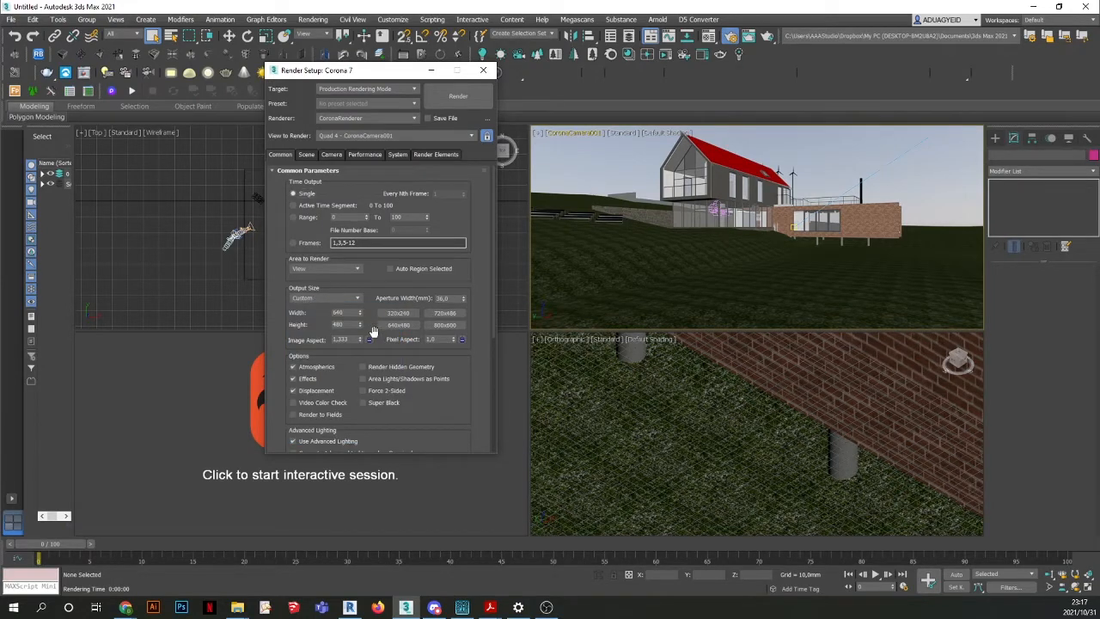
Set the render output size to 3000 pixels wide and 2500 pixels high.
double_click(338, 313)
text(3000)
key(Tab)
text(2500)
key(Tab)
Show safe frames in the CoronaCamera001 viewport.
click(632, 165)
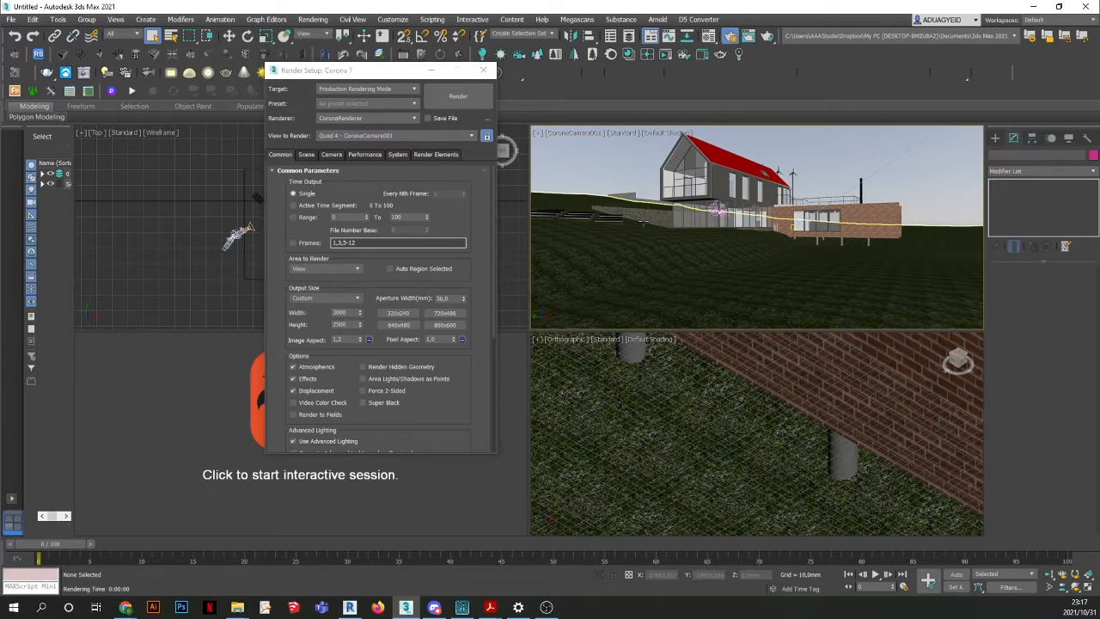
click(560, 135)
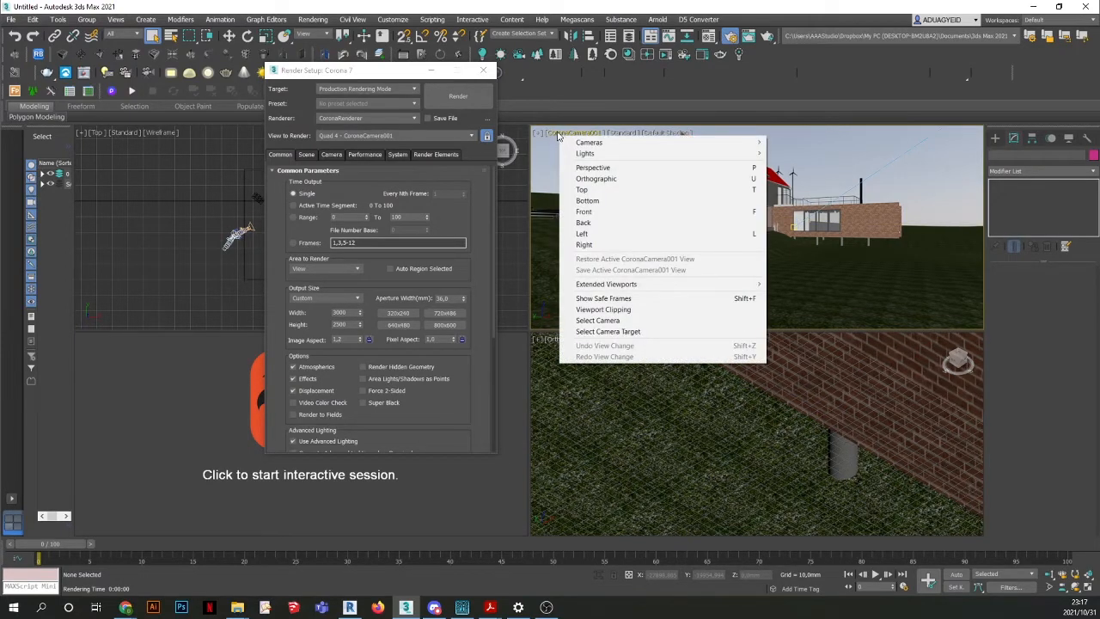
click(556, 136)
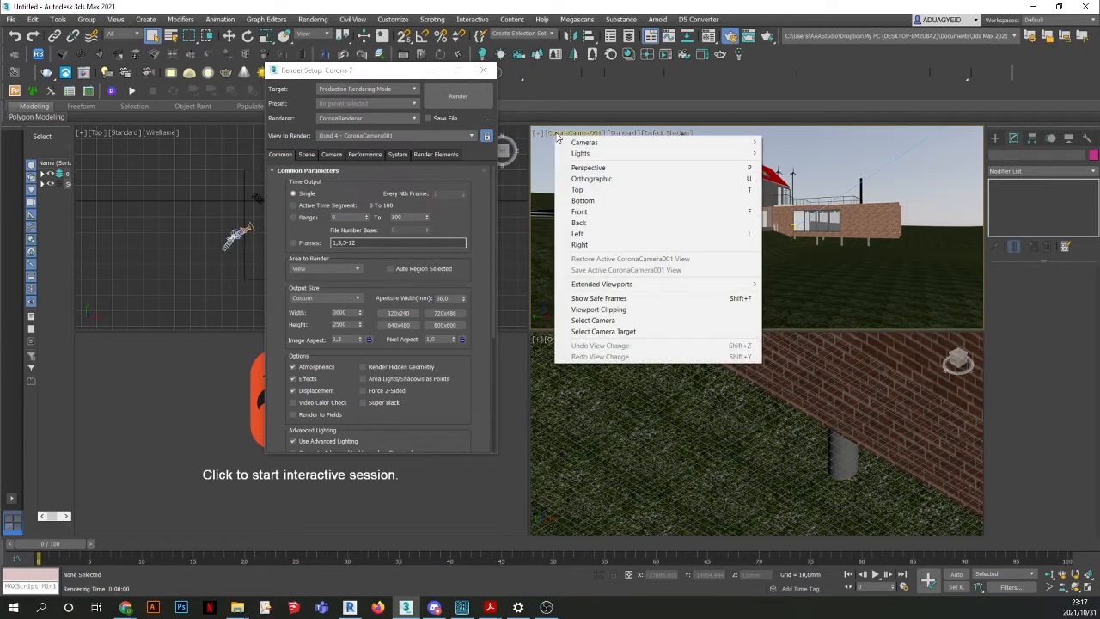
click(598, 299)
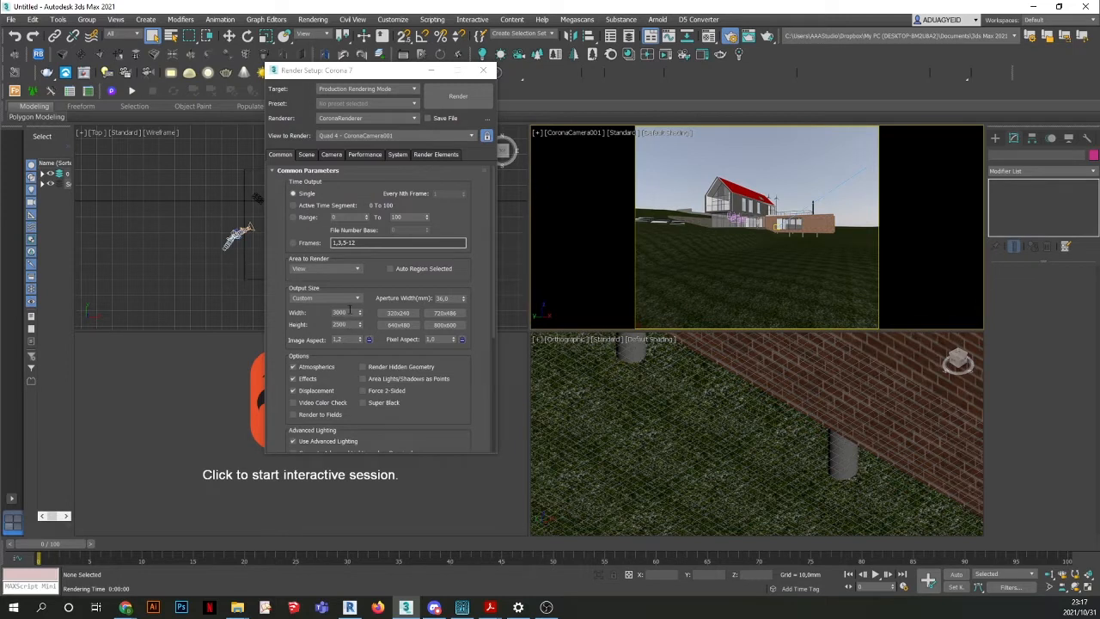
Try a square render output by setting the width to 2500 pixels.
click(350, 312)
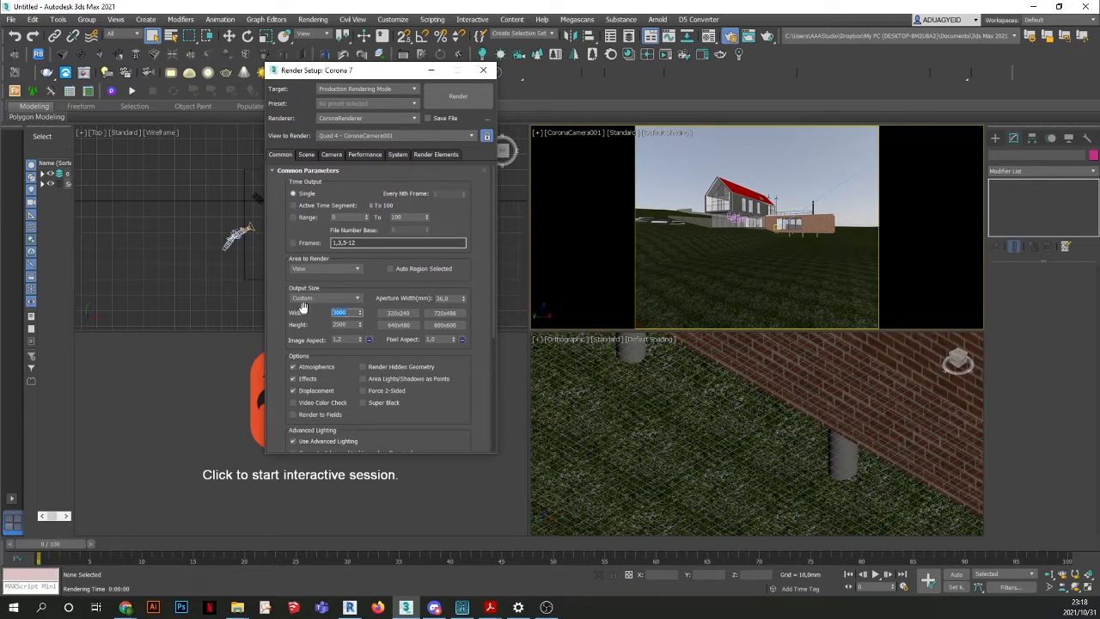
text(25)
key(Tab)
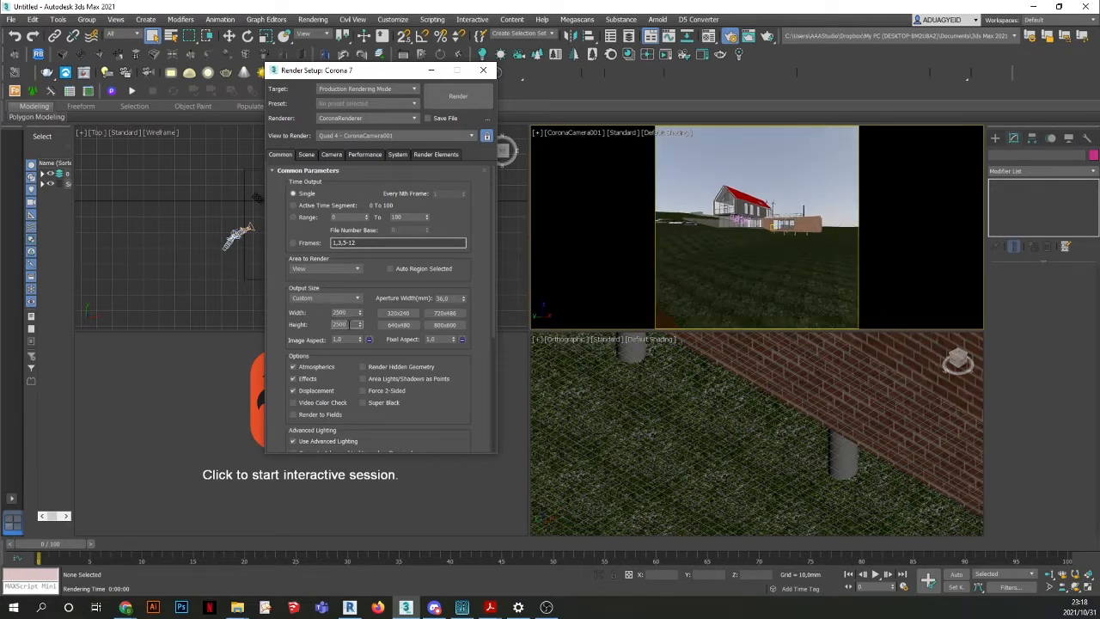
Set the render output height to 1500 pixels and the width to 2500 pixels.
double_click(351, 313)
double_click(349, 324)
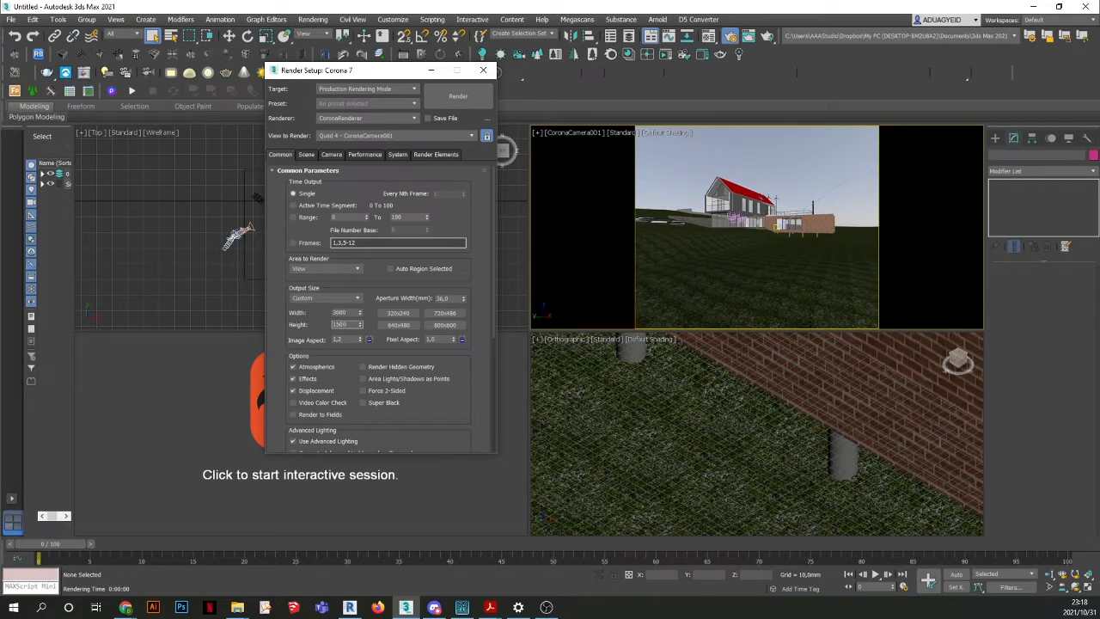
double_click(350, 312)
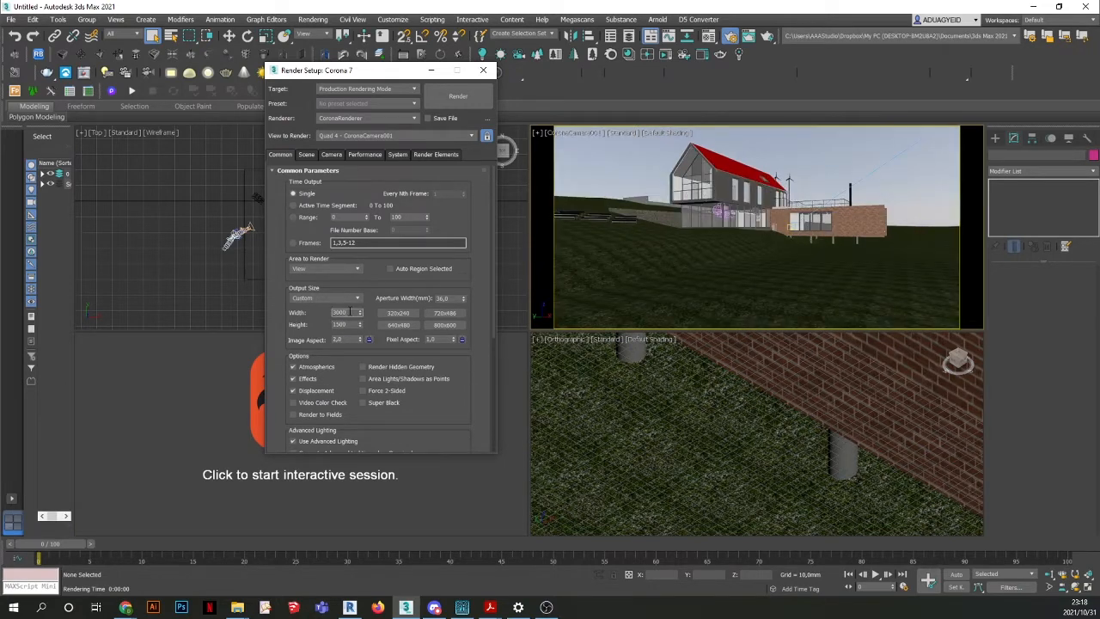
text(2500)
key(Return)
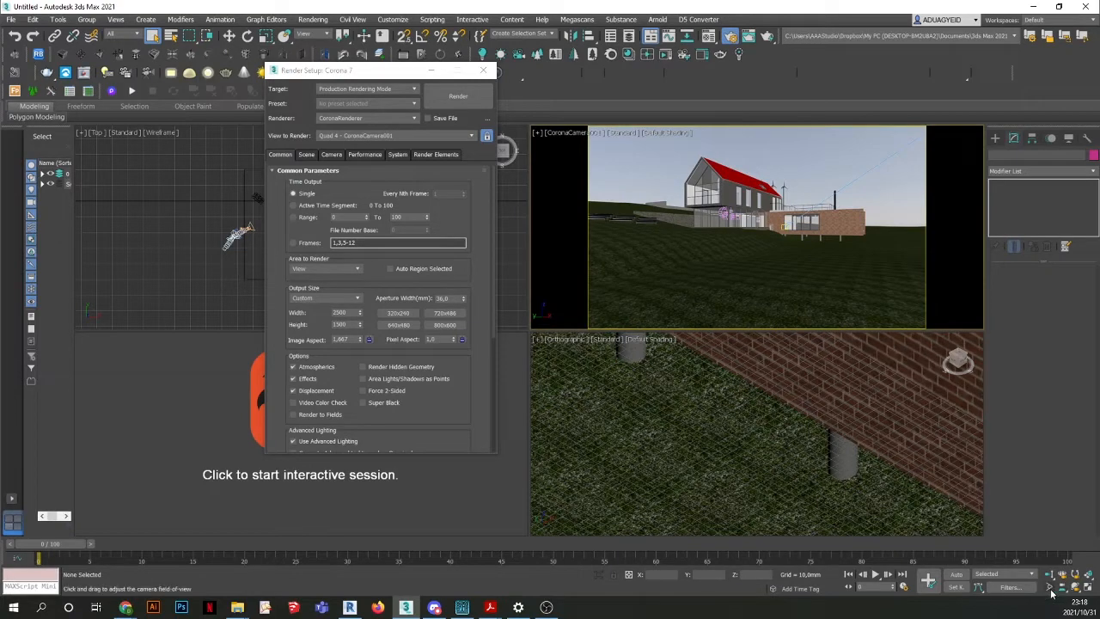
Narrow the camera's field of view so the house fills more of the frame, and move the render settings window aside.
drag(879, 236, 888, 220)
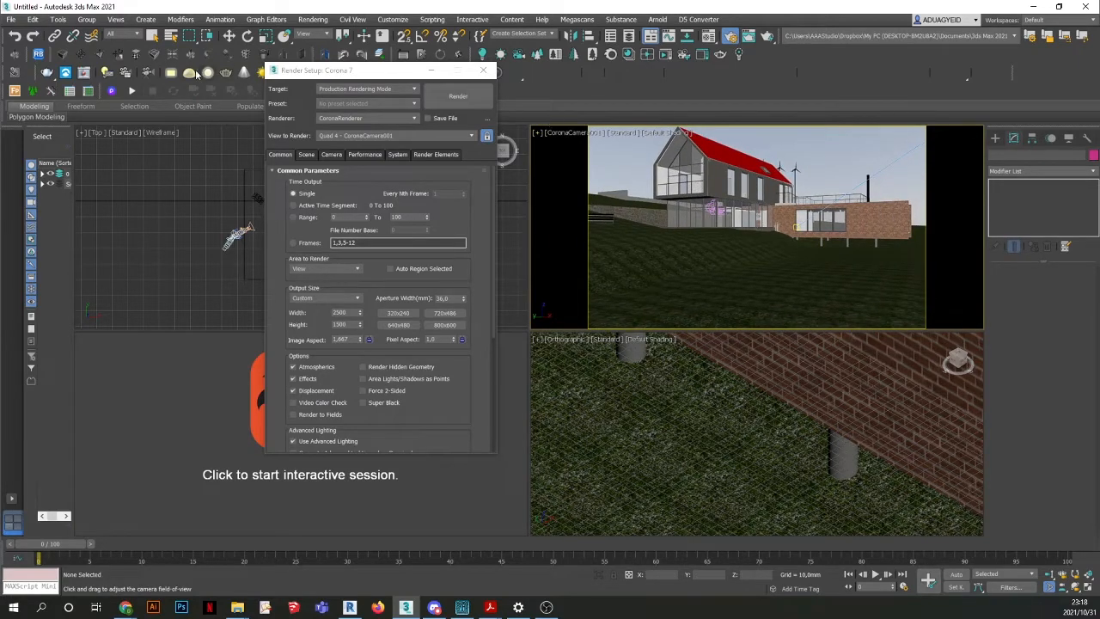
click(152, 35)
drag(314, 72, 108, 120)
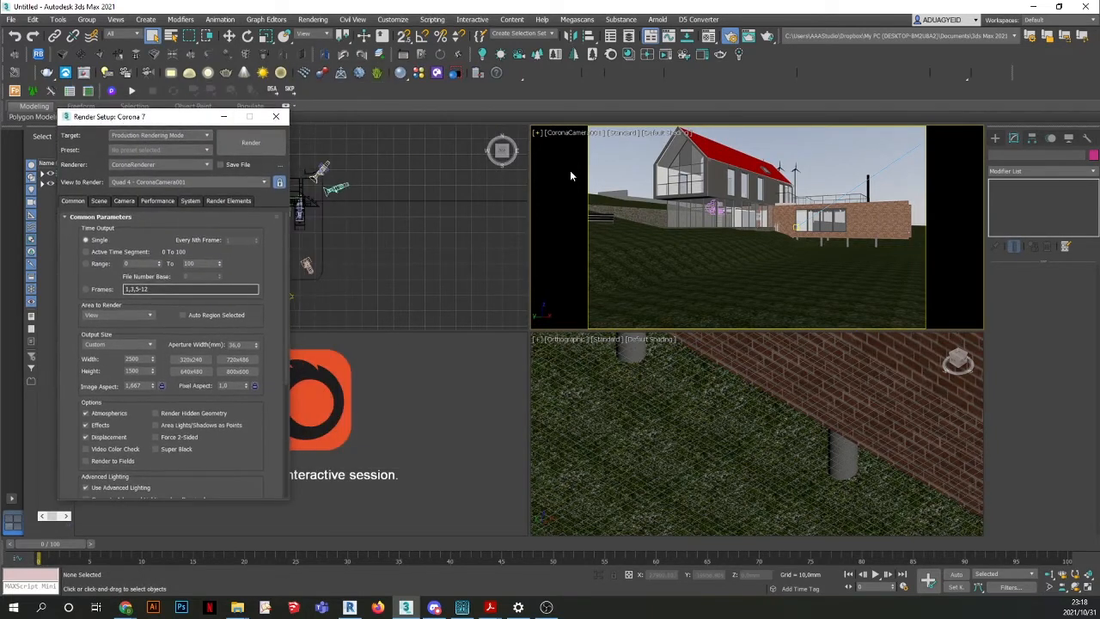
Start the production render of the camera view at the custom output size.
click(313, 20)
click(316, 36)
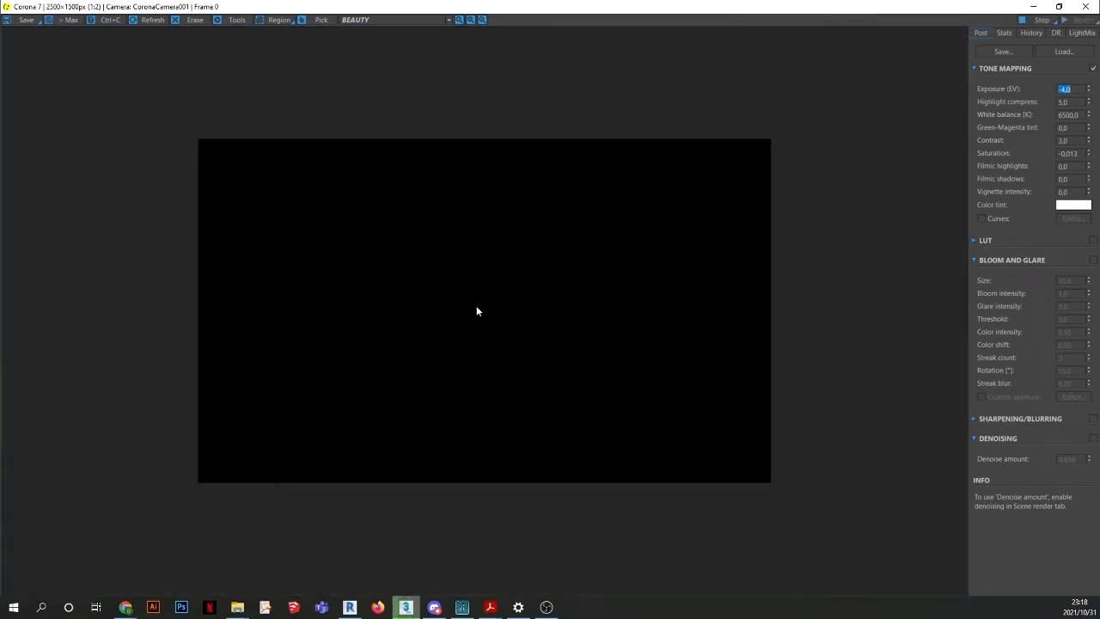
scroll(344, 240, up, 1)
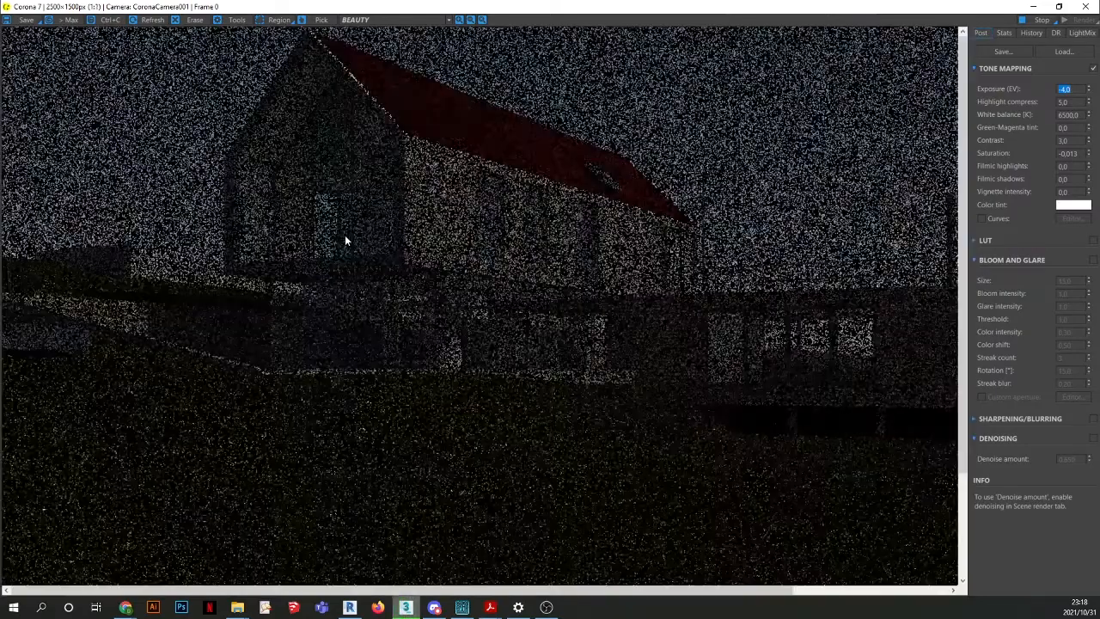
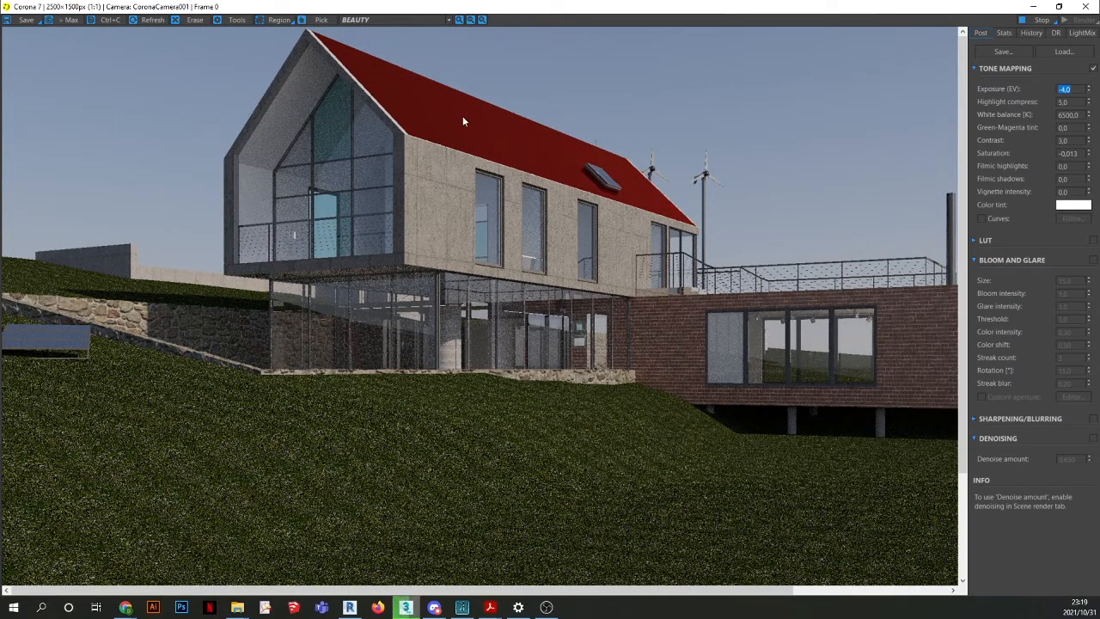
Examine the production render's concrete walls, red roof, glazing and glass-walled lower storey up close.
scroll(358, 92, up, 1)
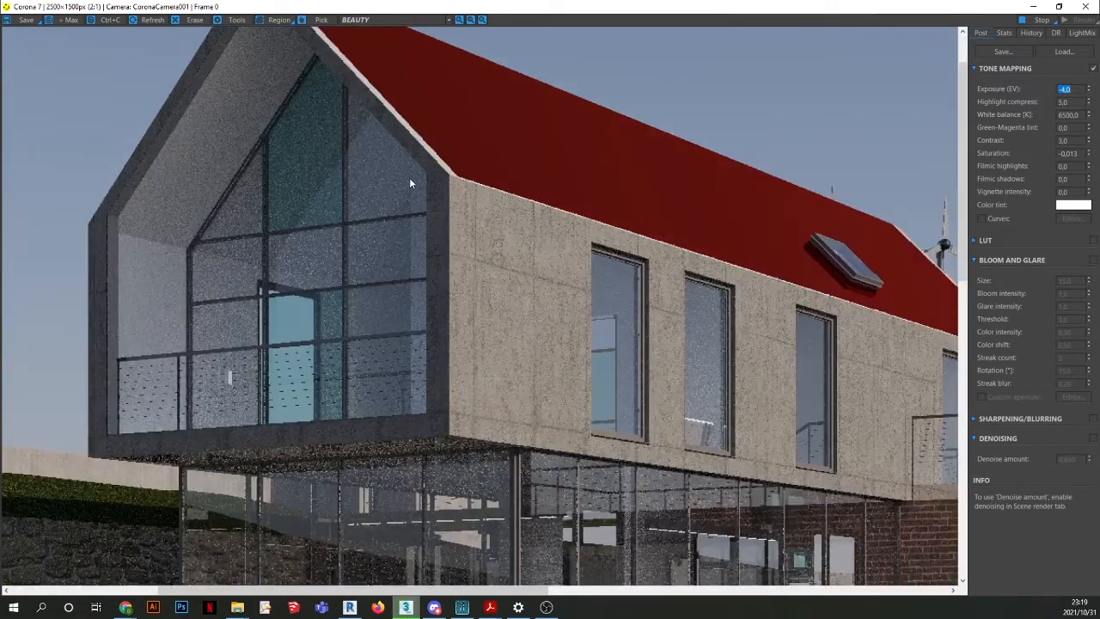
scroll(410, 179, down, 1)
scroll(418, 98, up, 1)
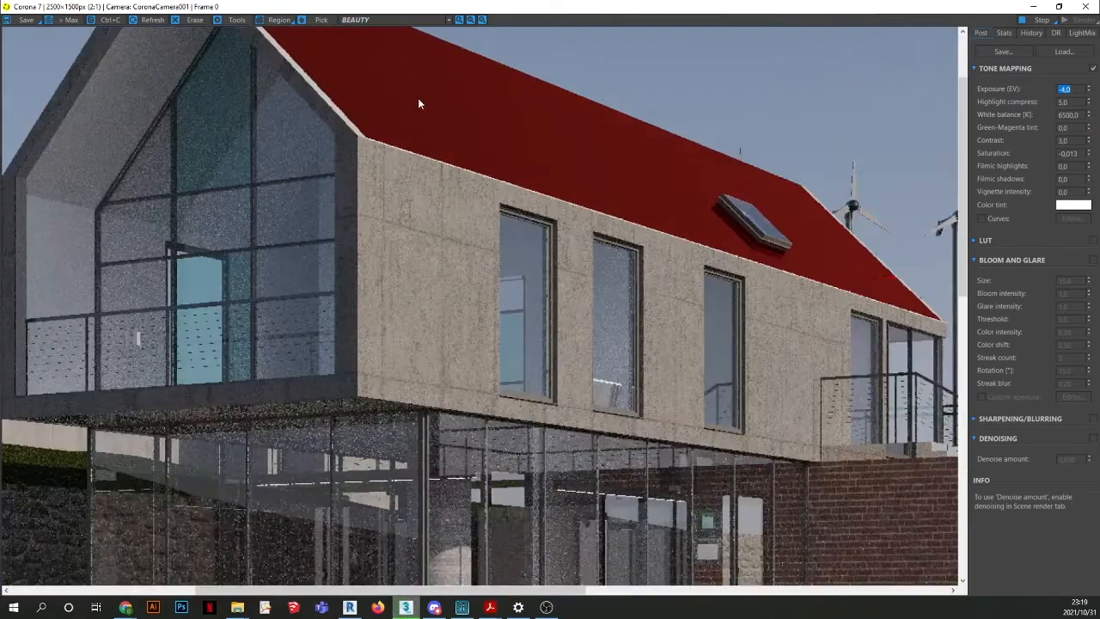
scroll(451, 197, up, 1)
scroll(450, 204, down, 2)
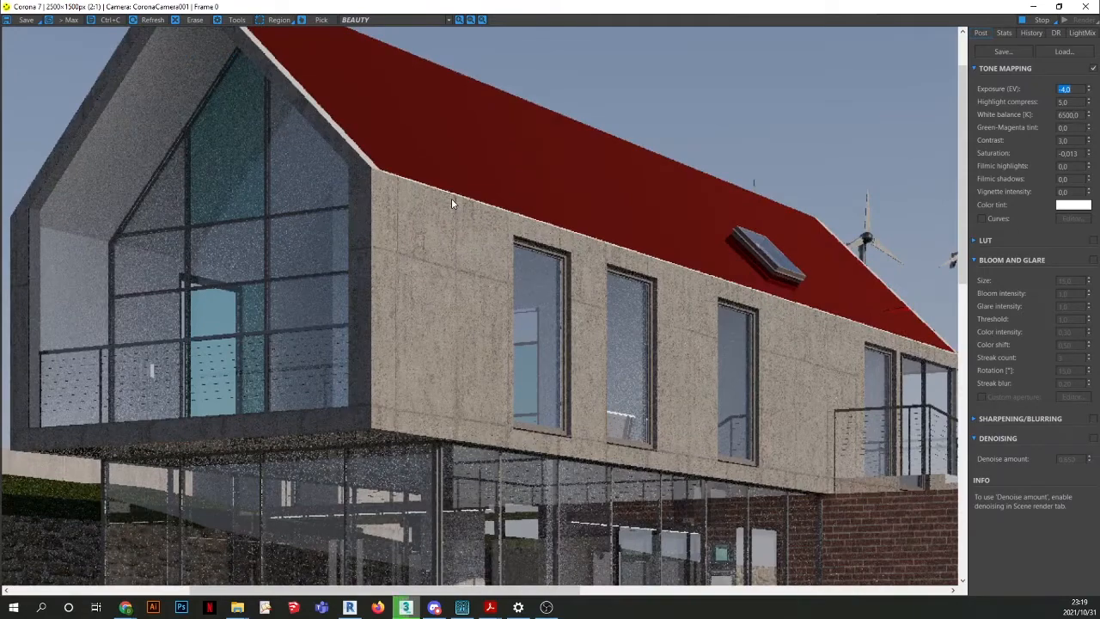
scroll(451, 203, down, 1)
scroll(379, 209, up, 1)
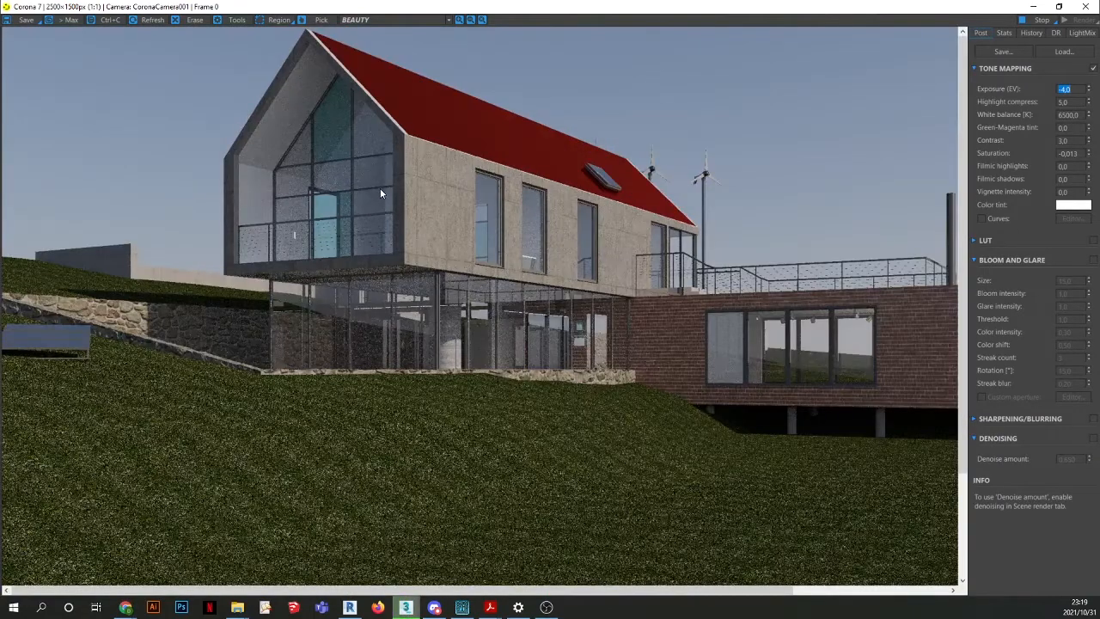
scroll(256, 194, up, 1)
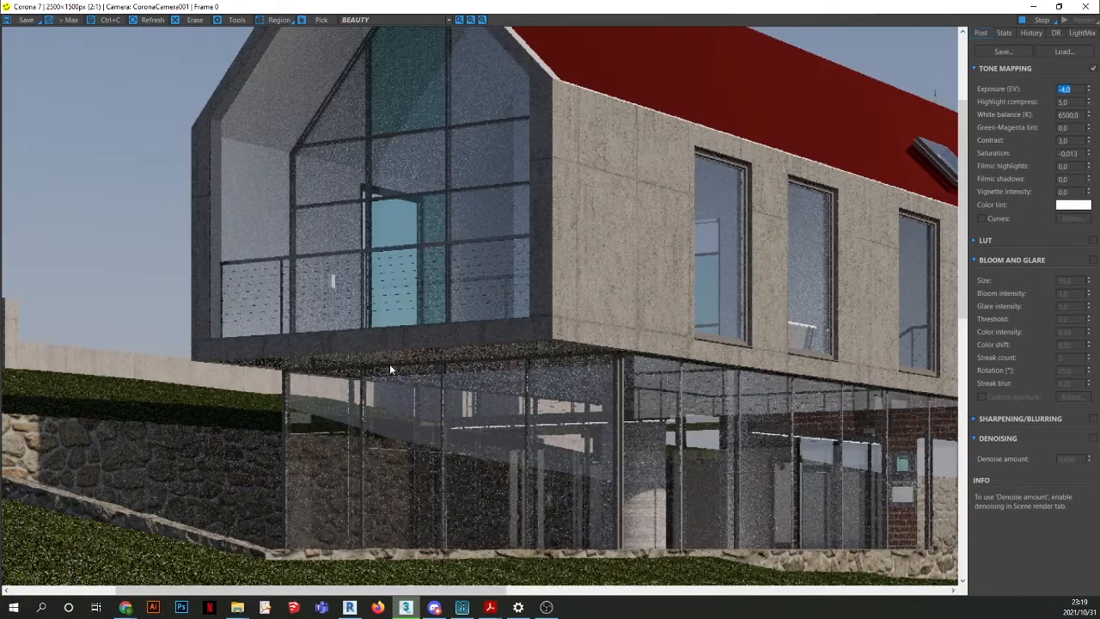
scroll(394, 374, down, 1)
scroll(397, 383, down, 1)
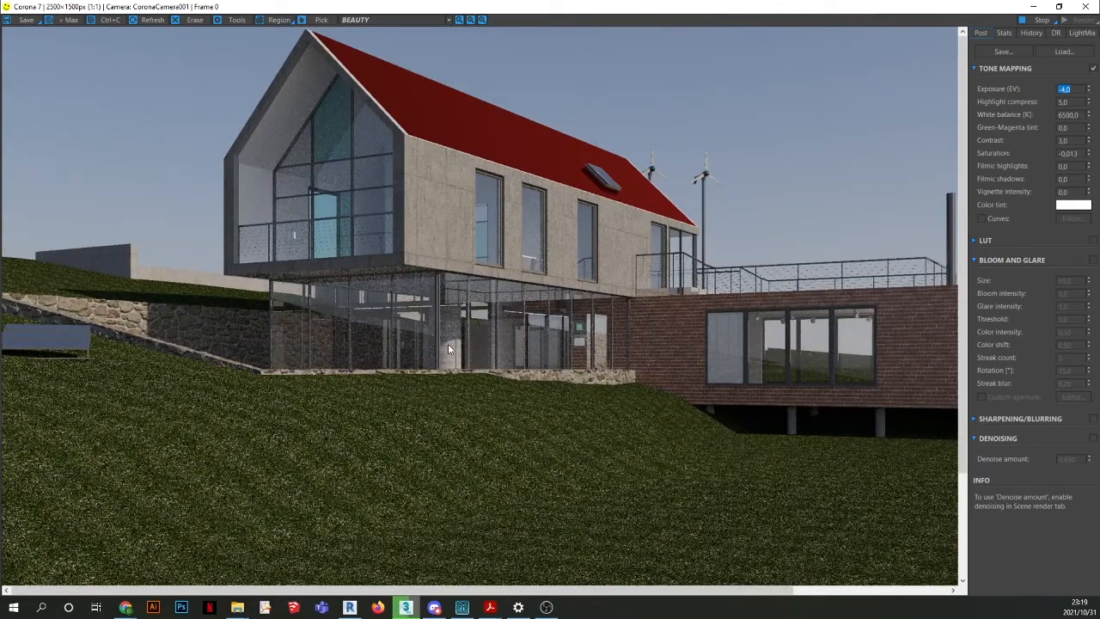
Inspect the rendered brick wing with its windows and support columns, the surrounding grass, and the red-roofed upper storey.
scroll(447, 344, down, 1)
scroll(660, 331, up, 2)
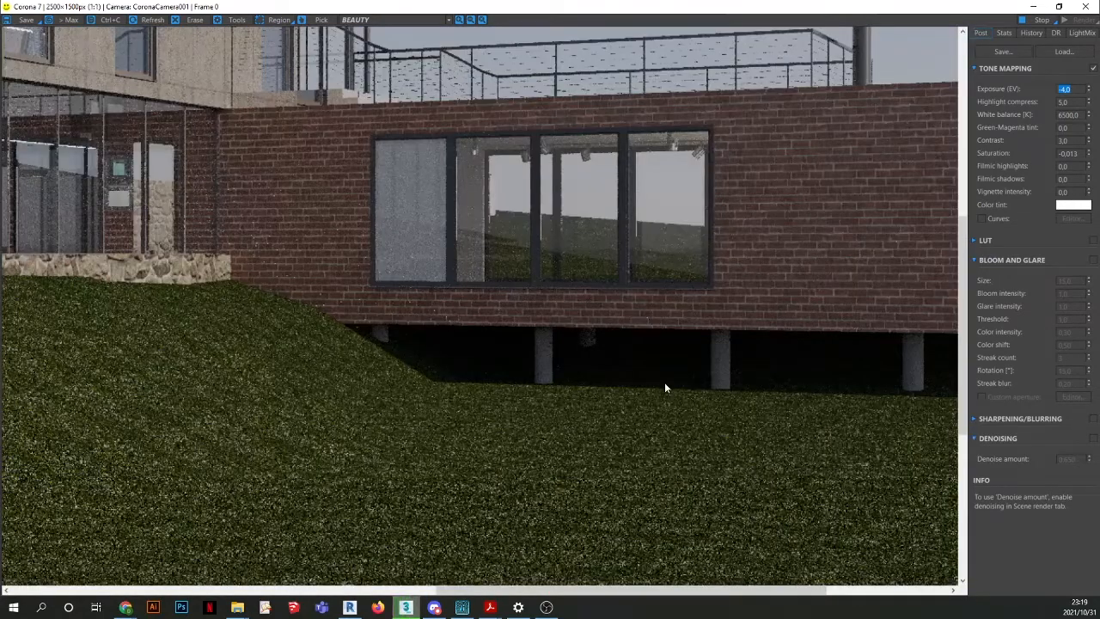
scroll(665, 386, down, 2)
scroll(348, 181, up, 2)
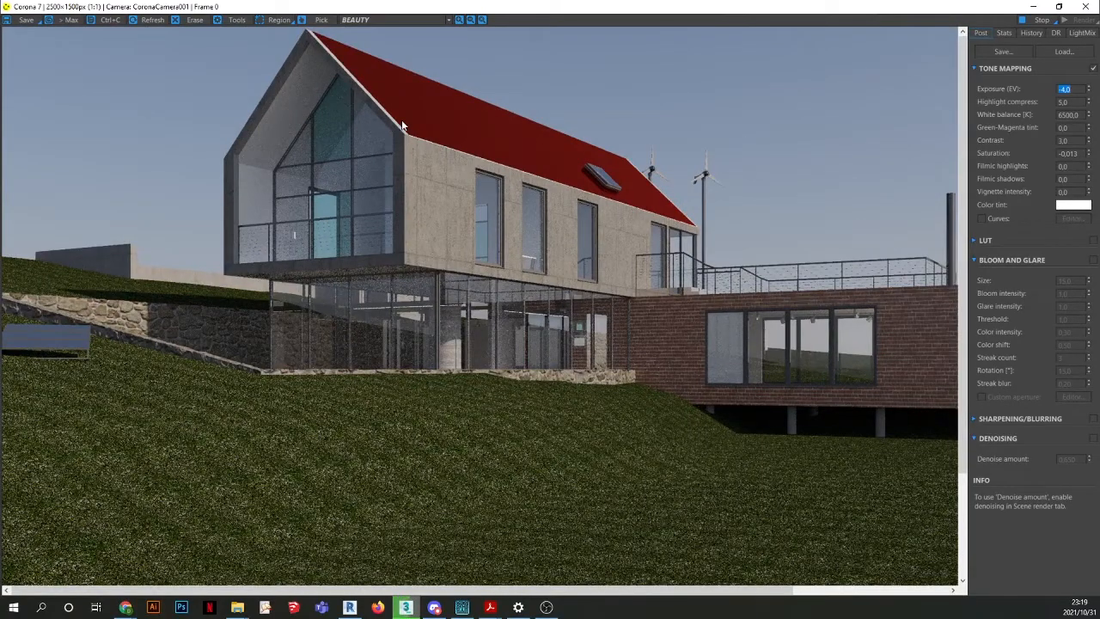
scroll(401, 121, up, 1)
scroll(433, 256, down, 1)
scroll(434, 256, down, 1)
scroll(434, 214, up, 1)
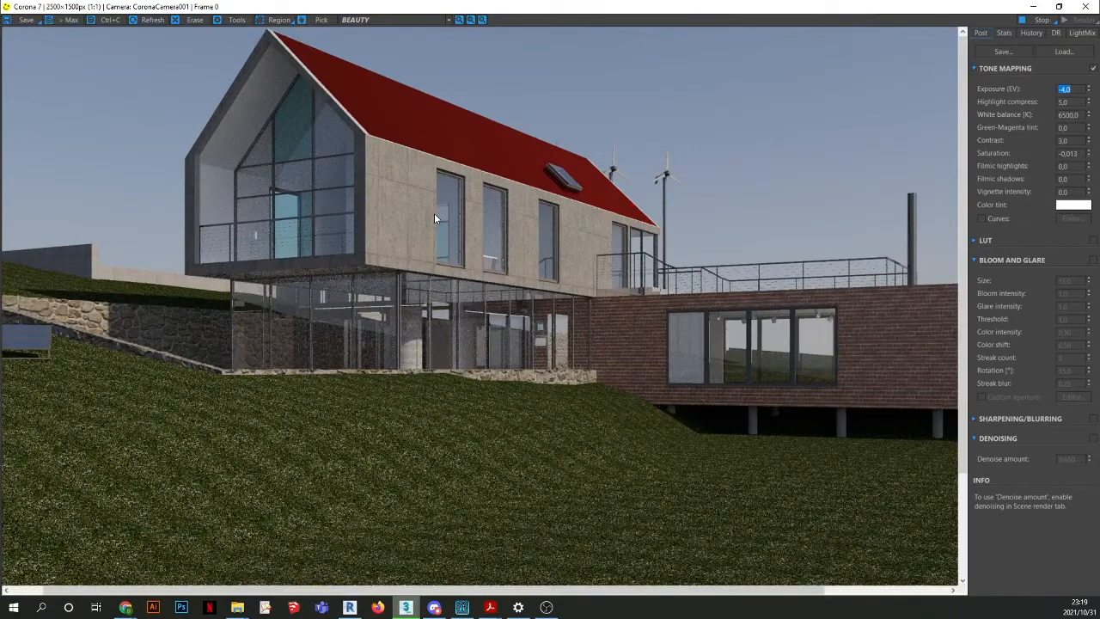
Close the render frame window and cancel the production render in progress.
click(1087, 7)
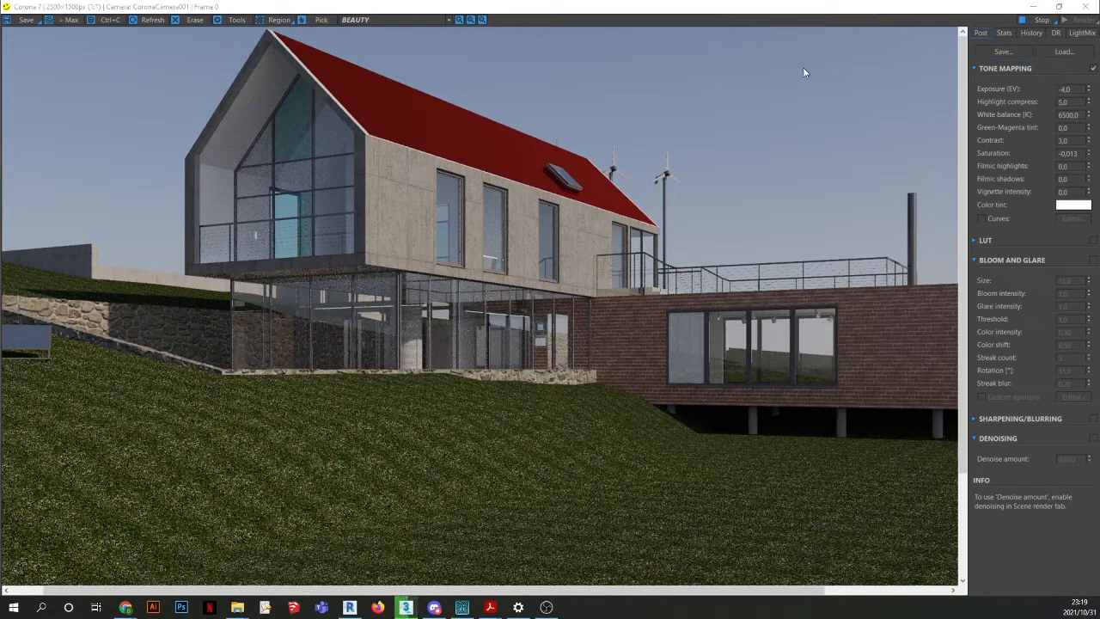
click(1087, 6)
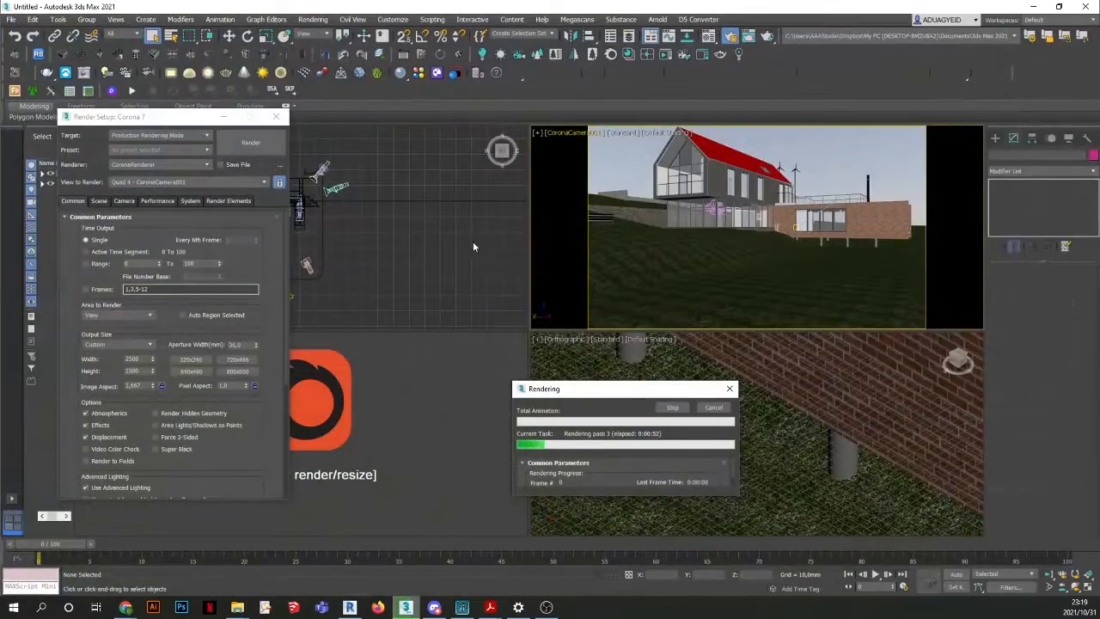
click(709, 406)
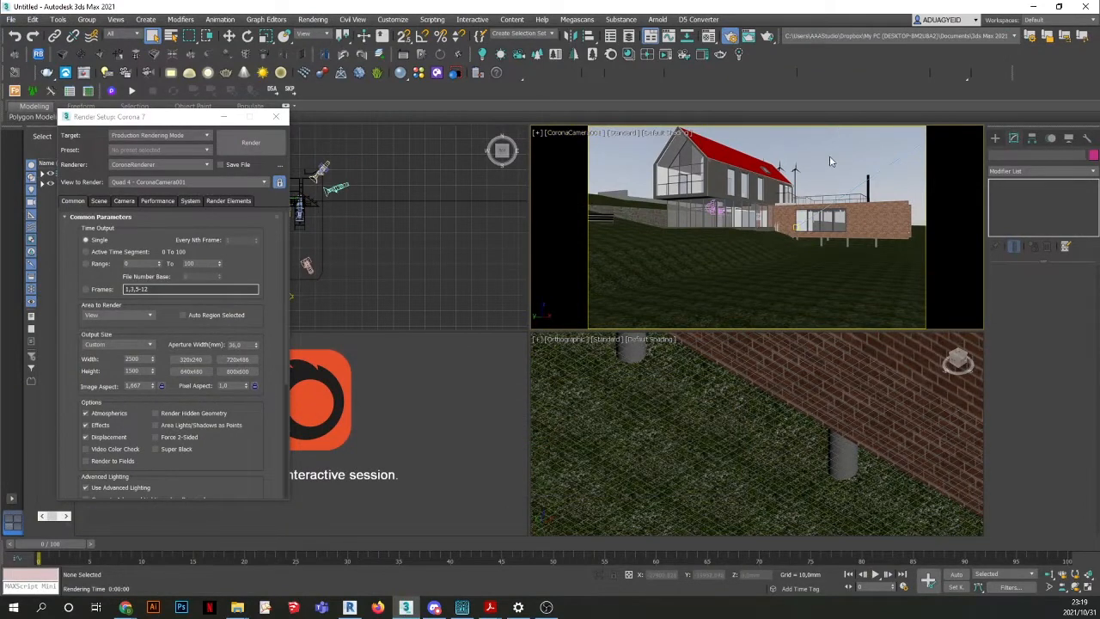
Select the red metal standing seam roof of the house and open the Corona Material Library.
scroll(722, 399, down, 12)
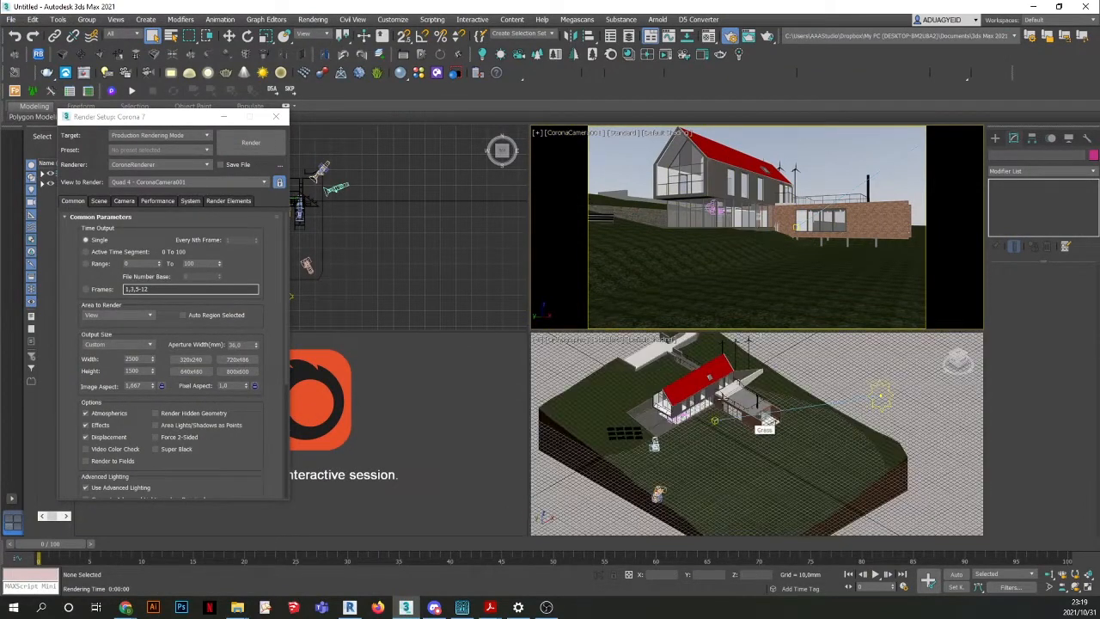
scroll(768, 421, up, 10)
click(299, 205)
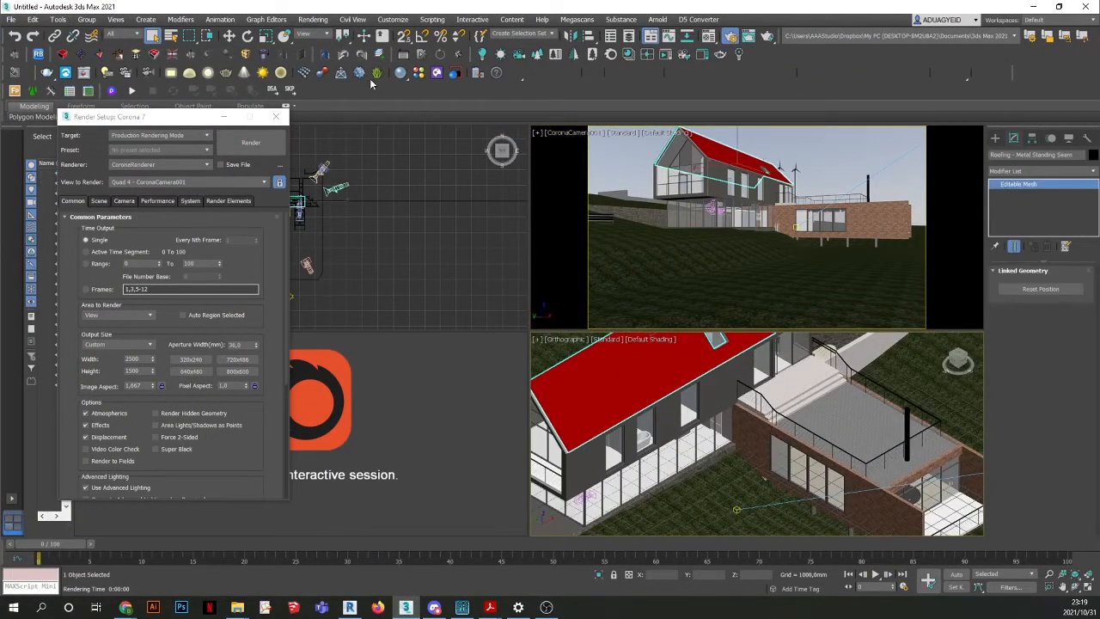
click(633, 54)
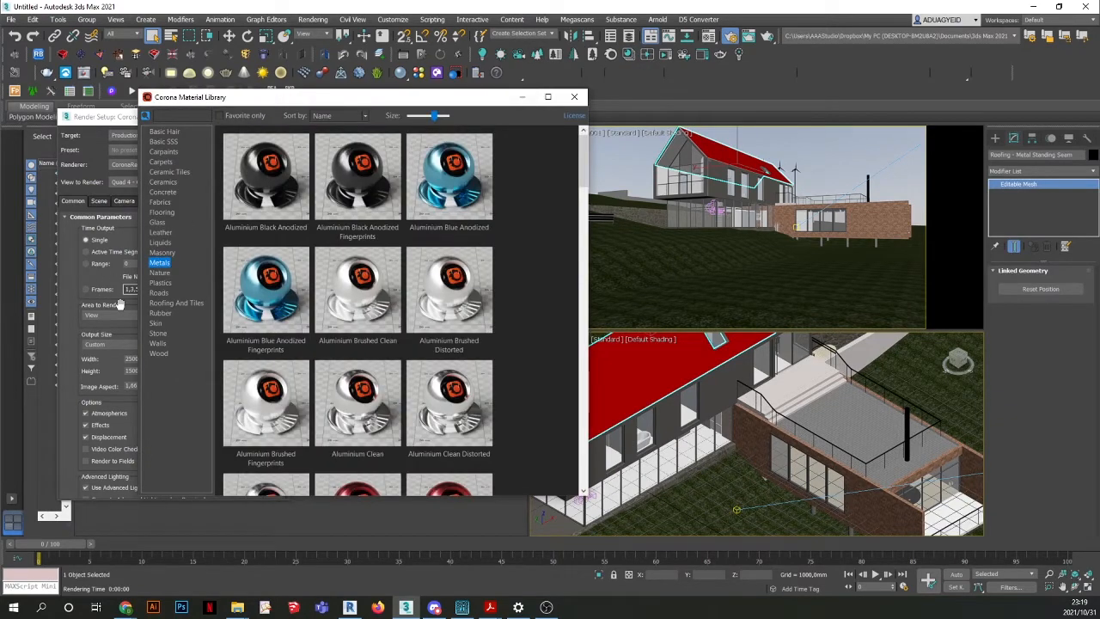
Assign the Tiles Roof Ceramic Barrel Grey Dry material from the Roofing And Tiles category to the selected roof.
click(176, 303)
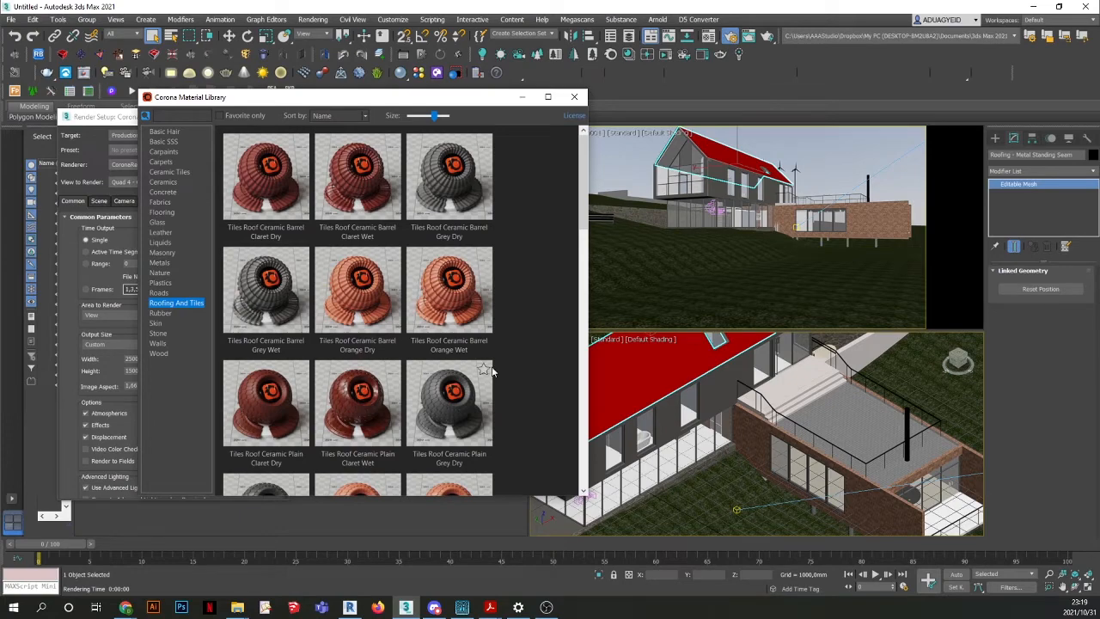
scroll(470, 337, down, 2)
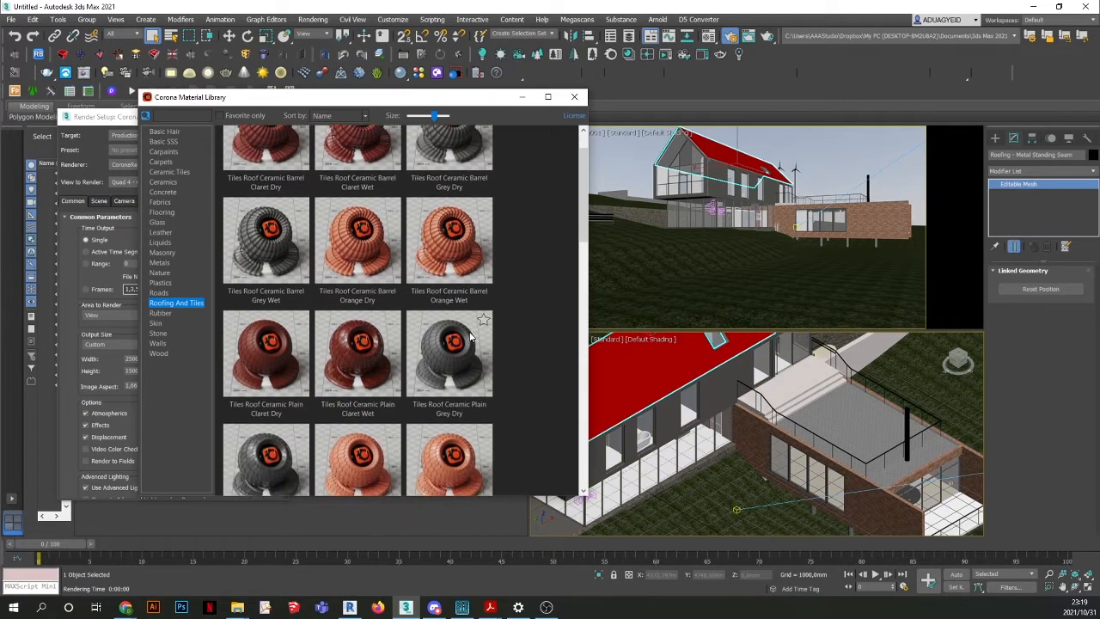
scroll(470, 336, up, 2)
key(z)
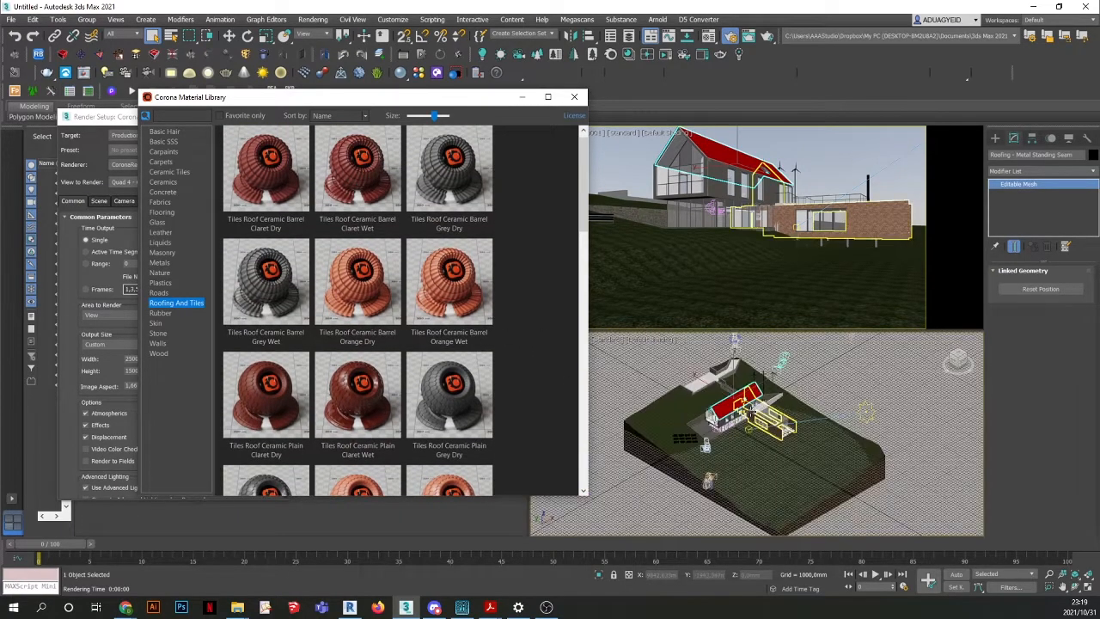
scroll(734, 403, up, 2)
right_click(457, 176)
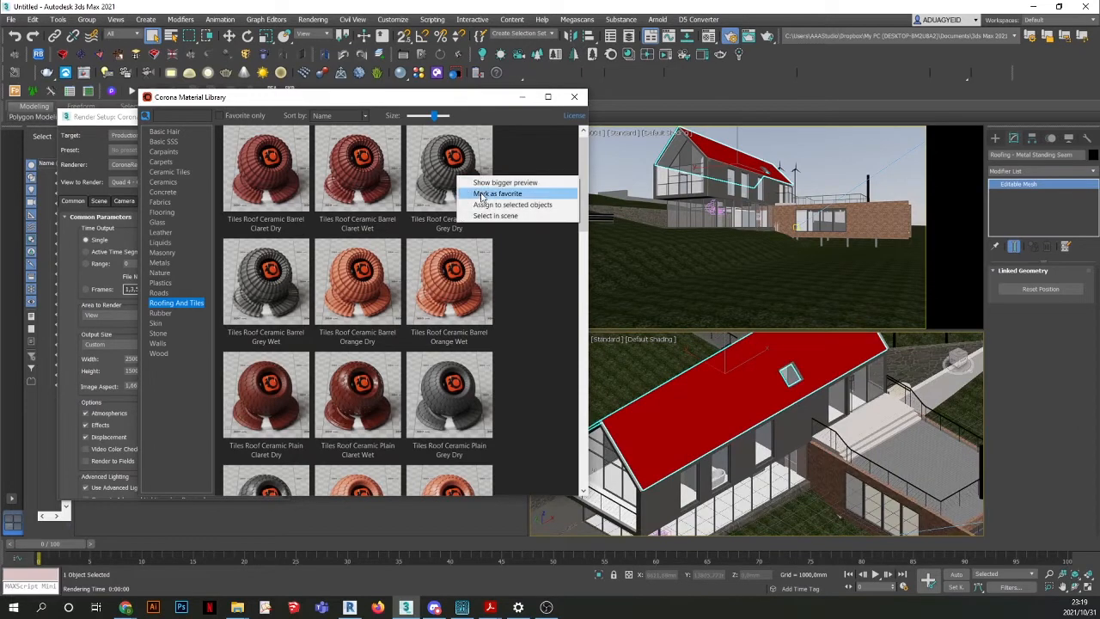
click(488, 203)
scroll(666, 437, up, 5)
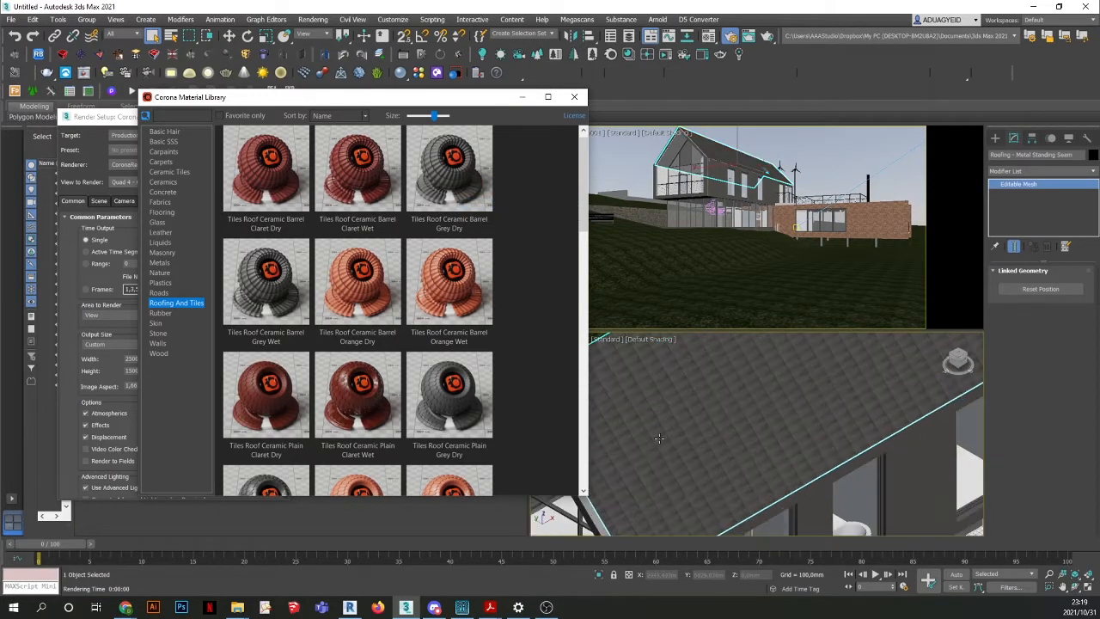
scroll(679, 437, down, 5)
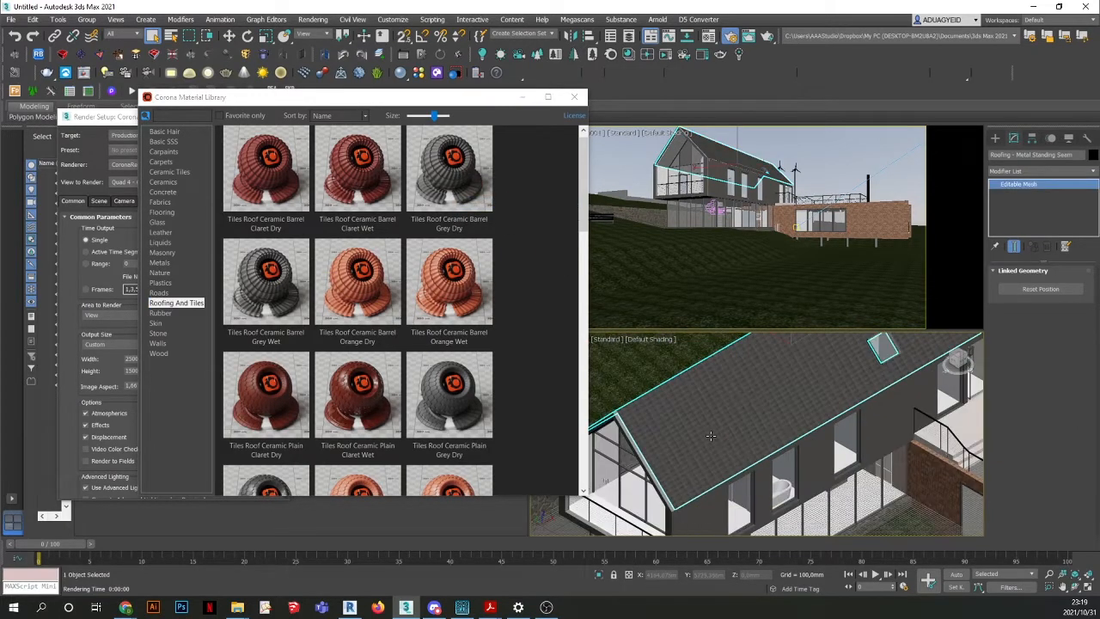
Add a UVW Map modifier to the roof with Box mapping and real-world map size enabled.
drag(503, 101, 337, 105)
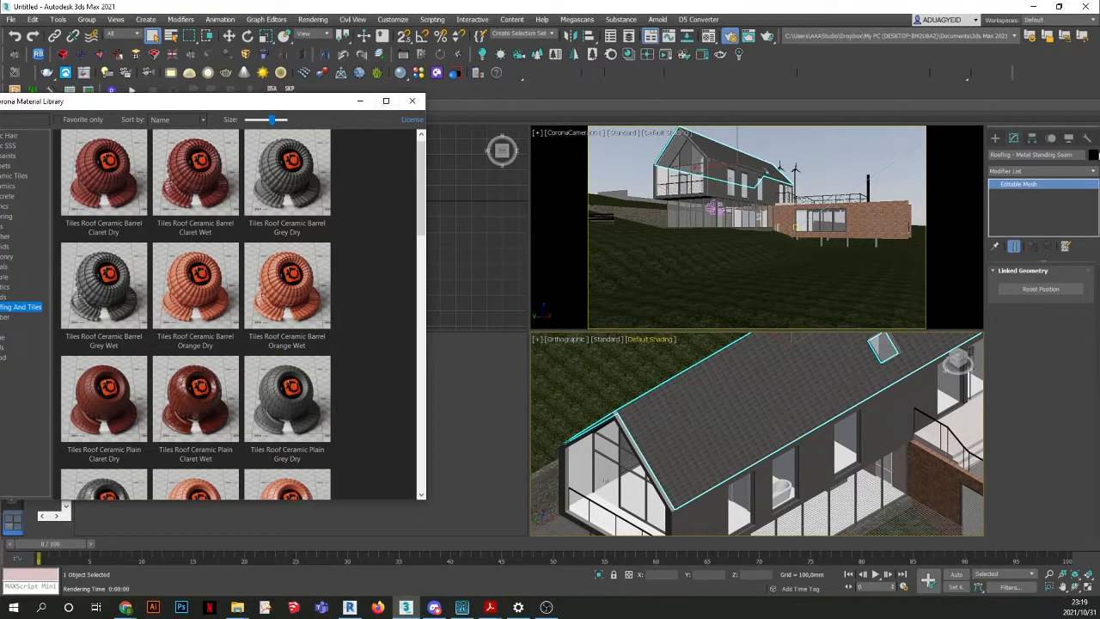
click(1094, 172)
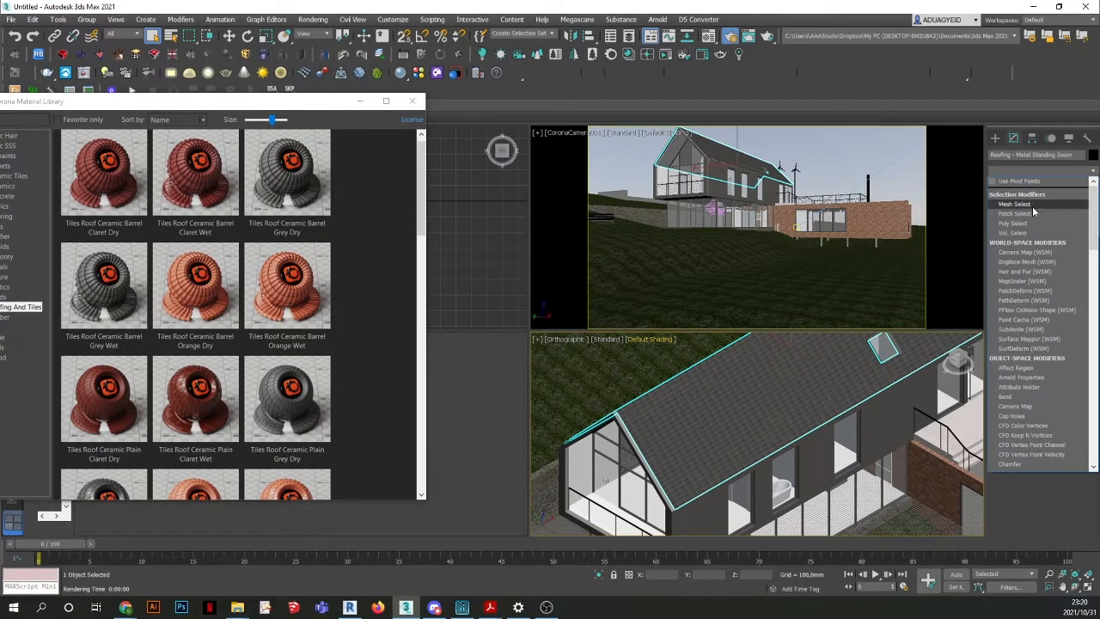
key(u)
click(1022, 344)
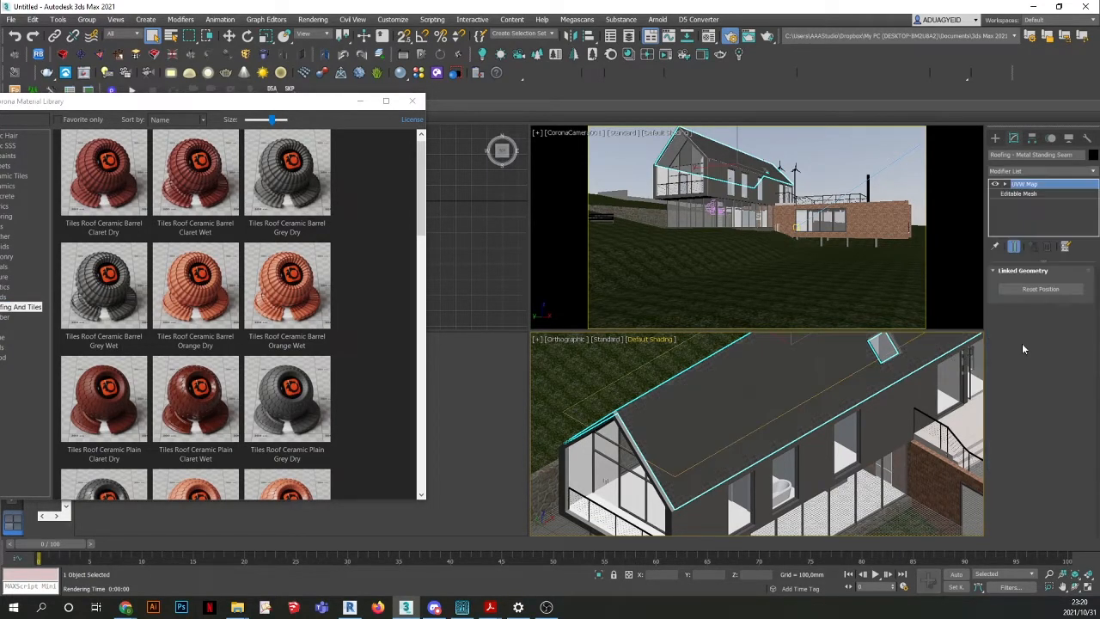
click(1019, 335)
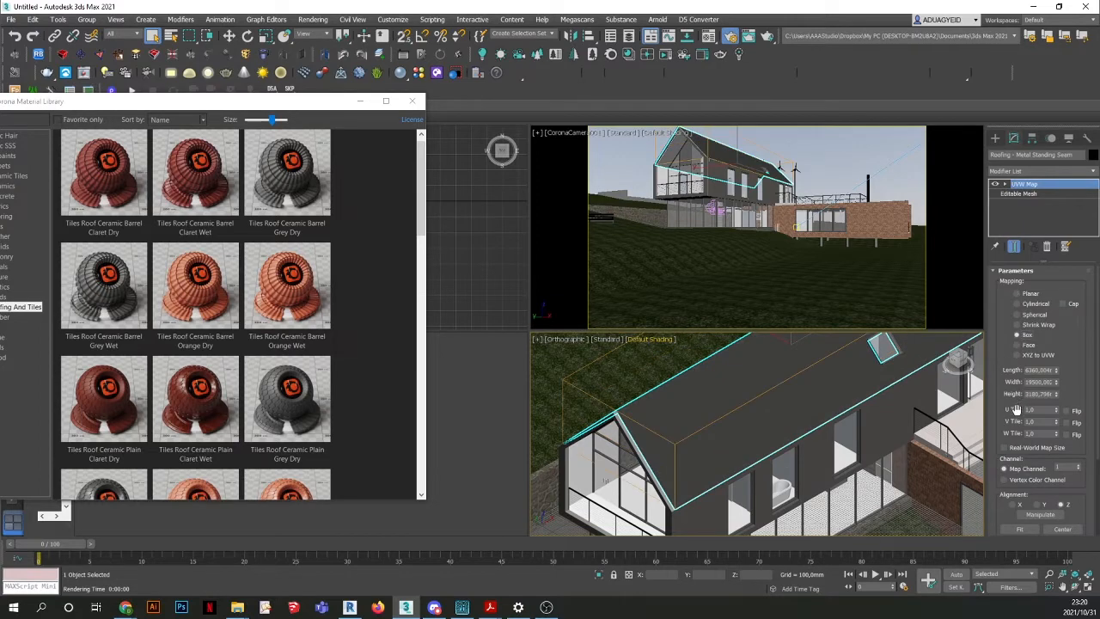
click(1006, 447)
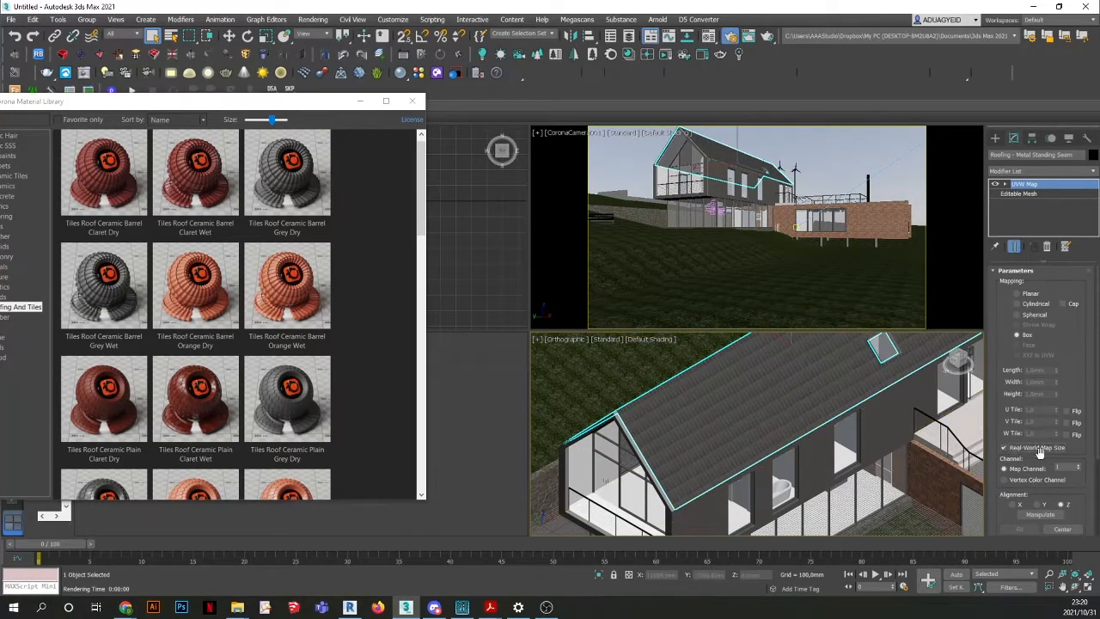
Examine the scale and direction of the tile pattern on the roof up close and from a distance, with the roof deselected.
scroll(714, 467, up, 3)
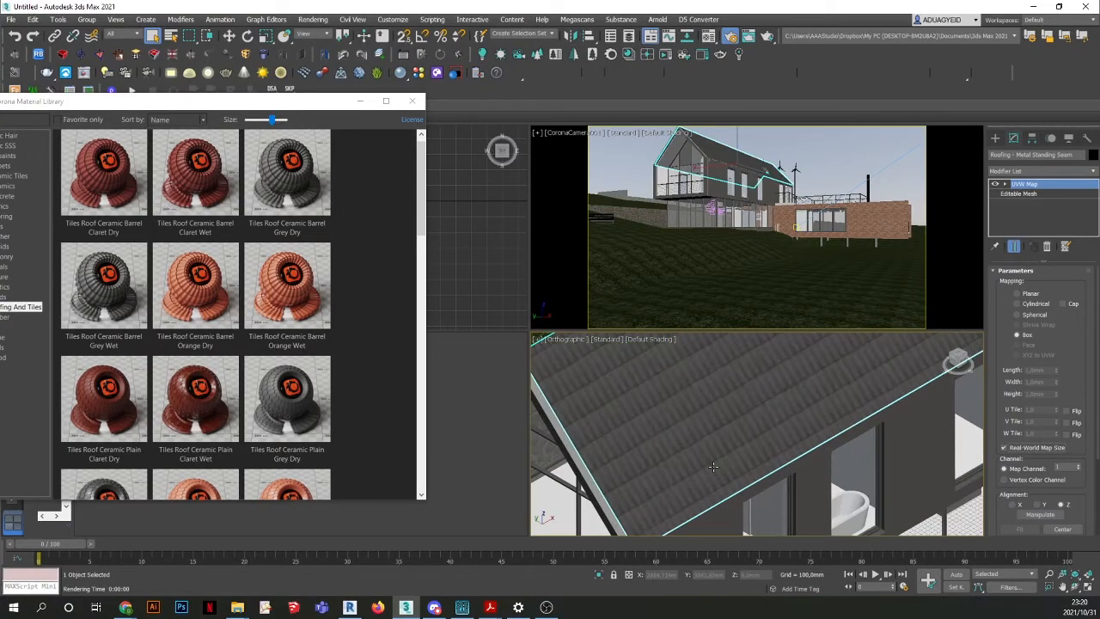
scroll(717, 450, down, 2)
scroll(717, 450, down, 1)
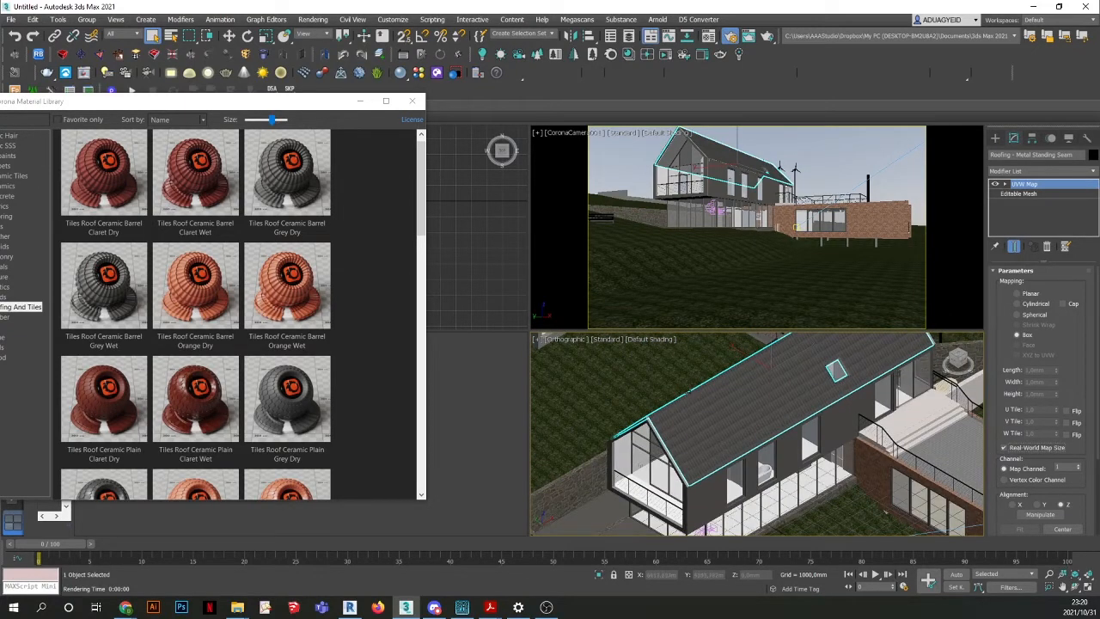
scroll(699, 427, up, 1)
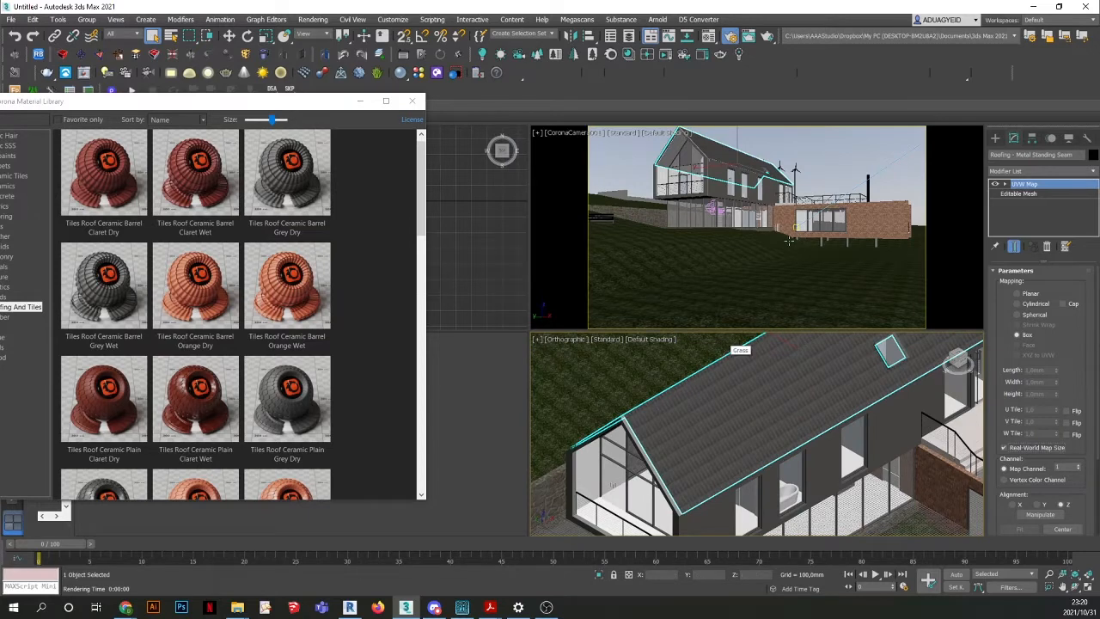
click(825, 152)
scroll(701, 414, up, 1)
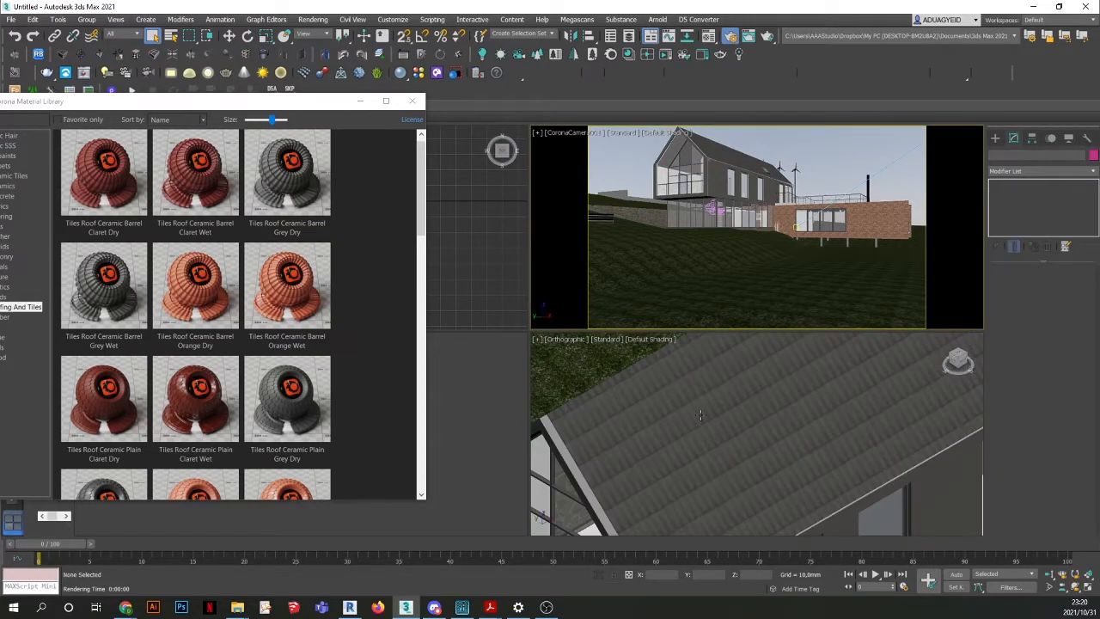
scroll(701, 414, up, 2)
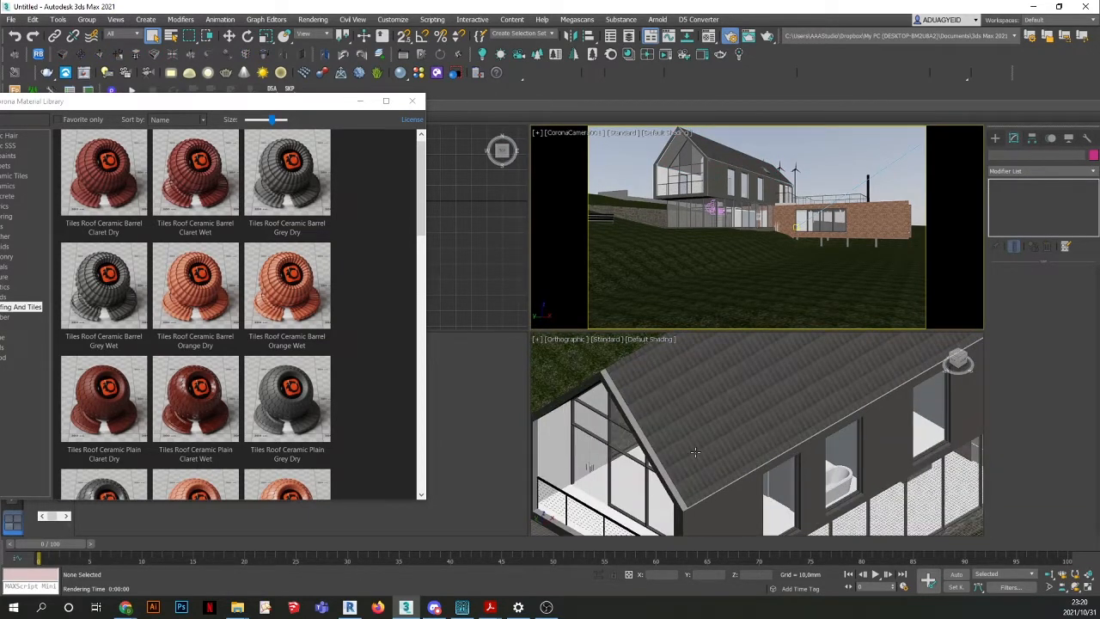
scroll(695, 451, down, 1)
scroll(706, 455, down, 2)
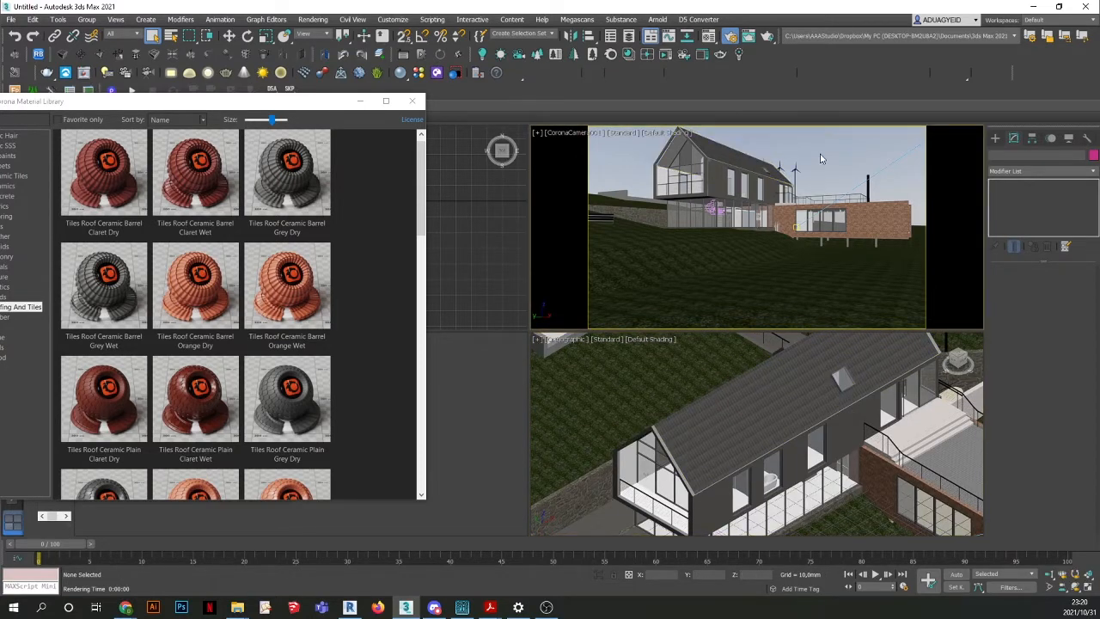
Close the Corona Material Library and the Render Setup window.
click(412, 101)
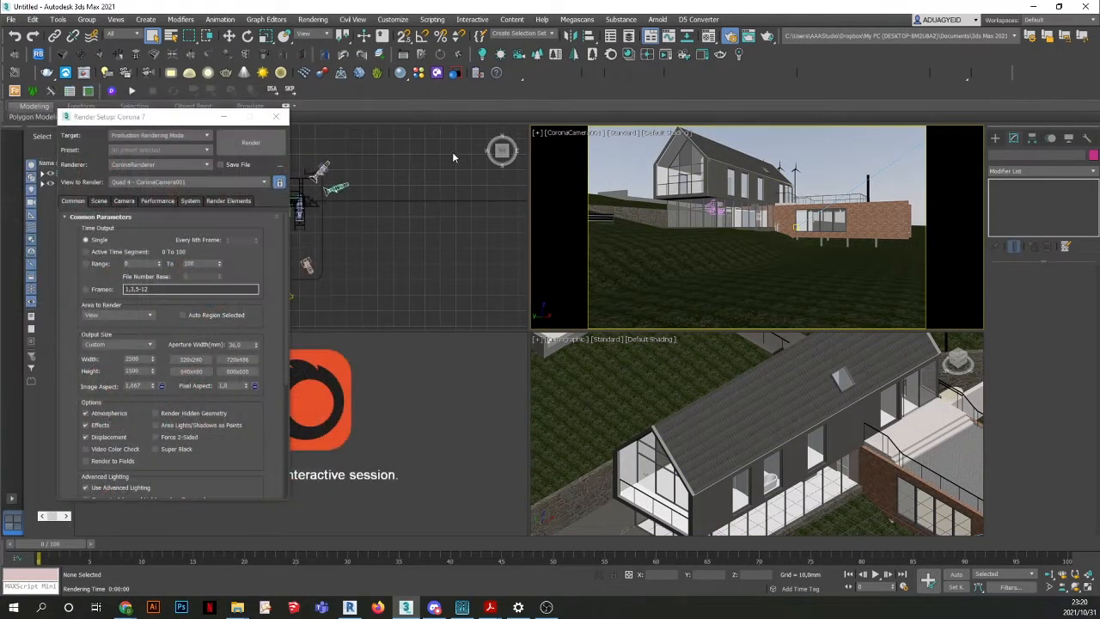
click(359, 176)
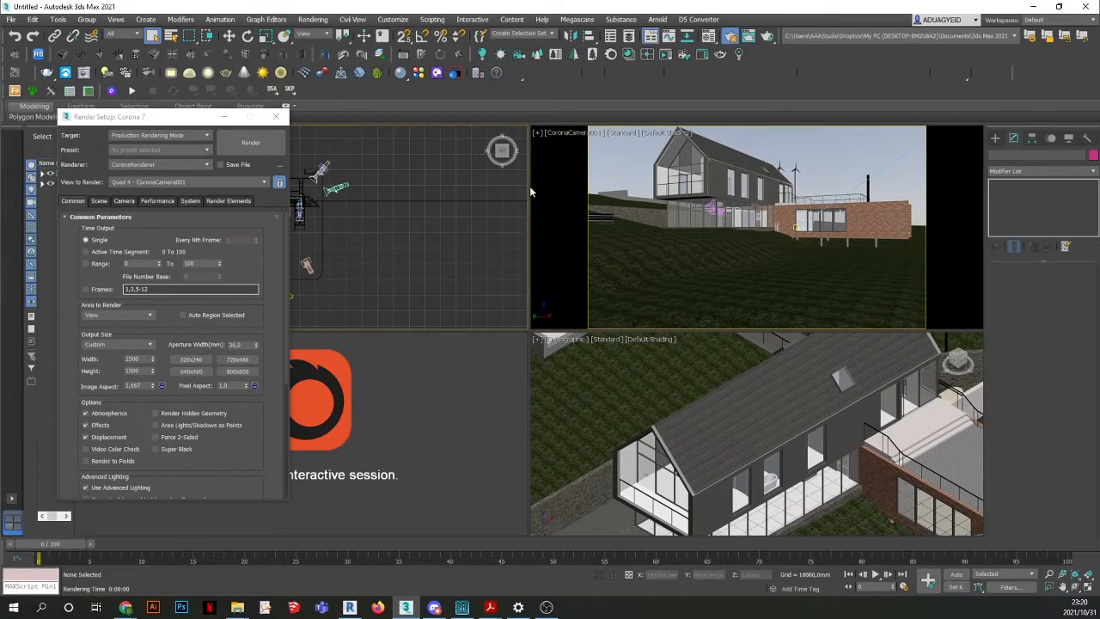
click(276, 117)
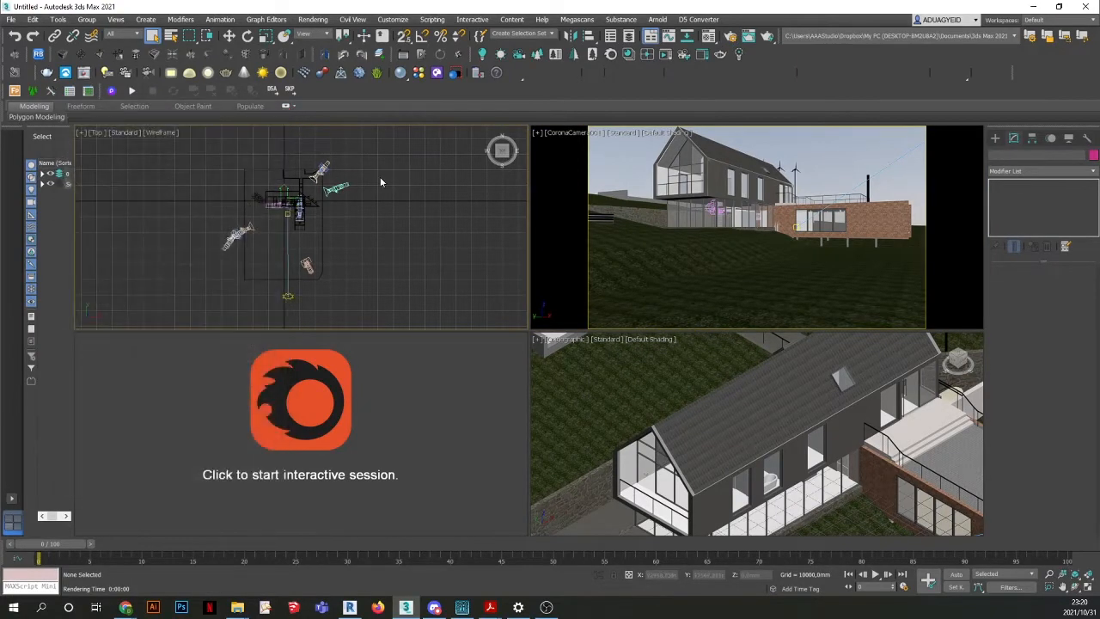
Maximize the Top viewport, framed on the upper-floor plan around the long narrow fixture, with nothing selected.
scroll(279, 206, up, 3)
scroll(277, 198, up, 3)
scroll(296, 229, up, 8)
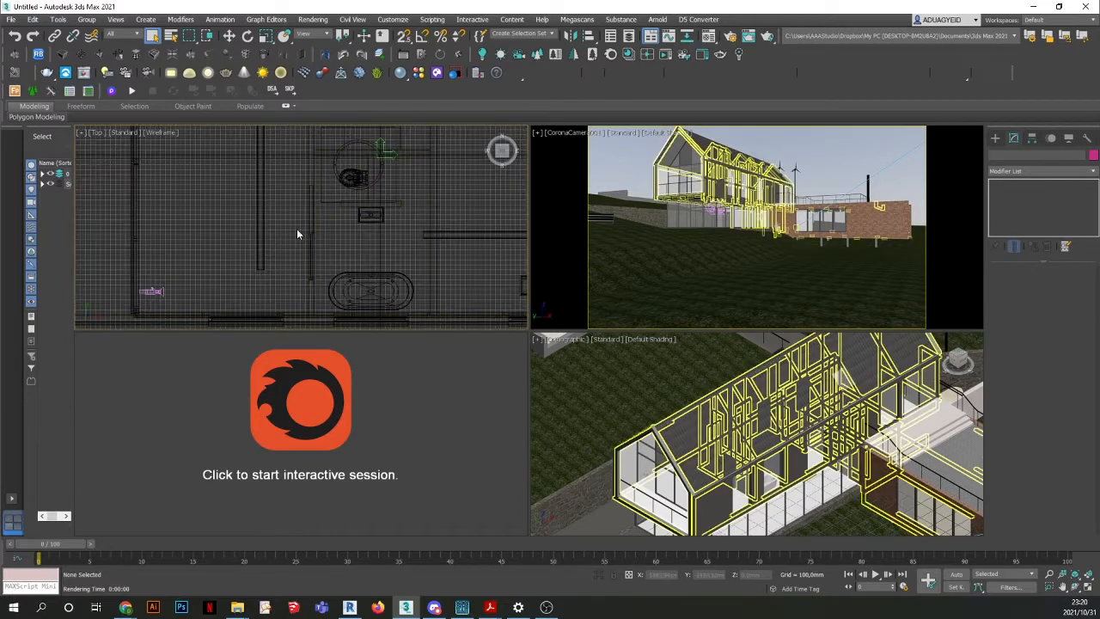
scroll(277, 292, up, 3)
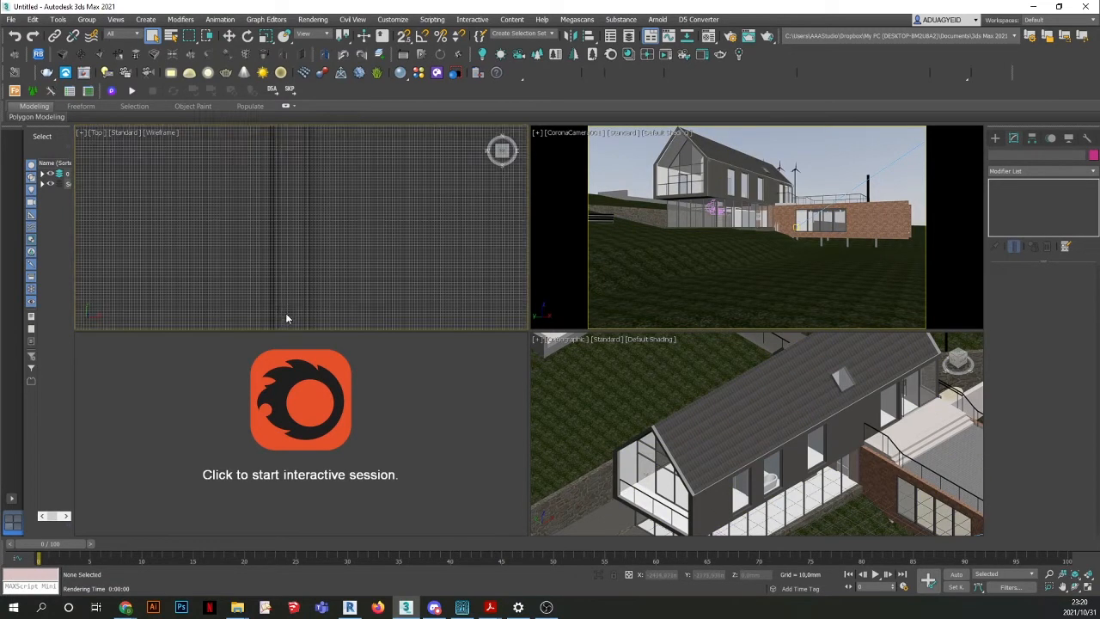
click(343, 263)
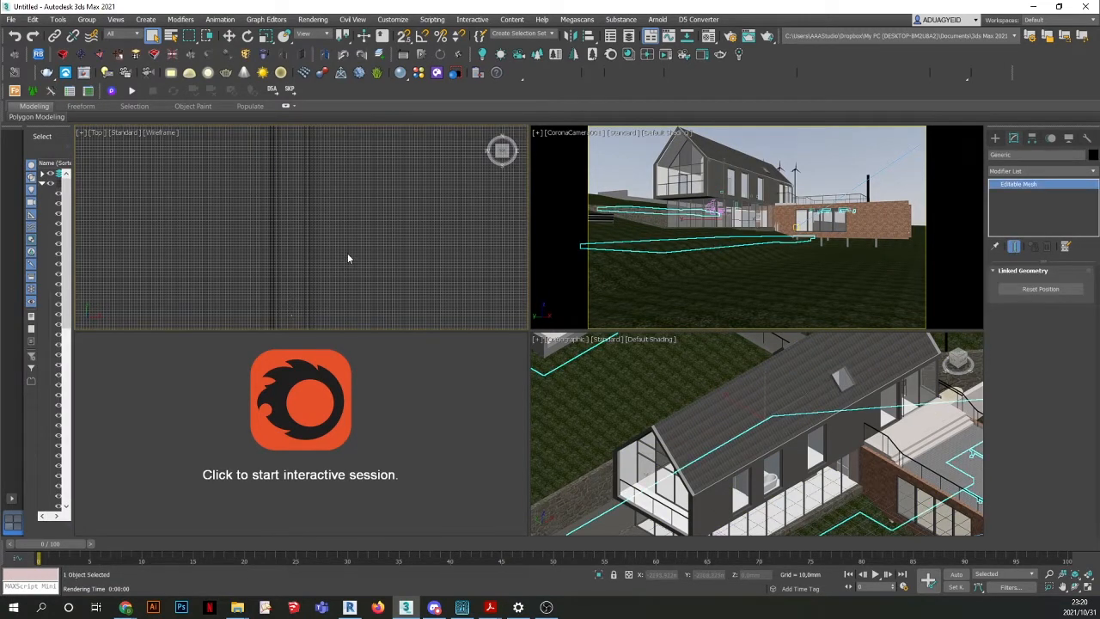
scroll(347, 256, down, 3)
click(374, 247)
scroll(373, 246, down, 3)
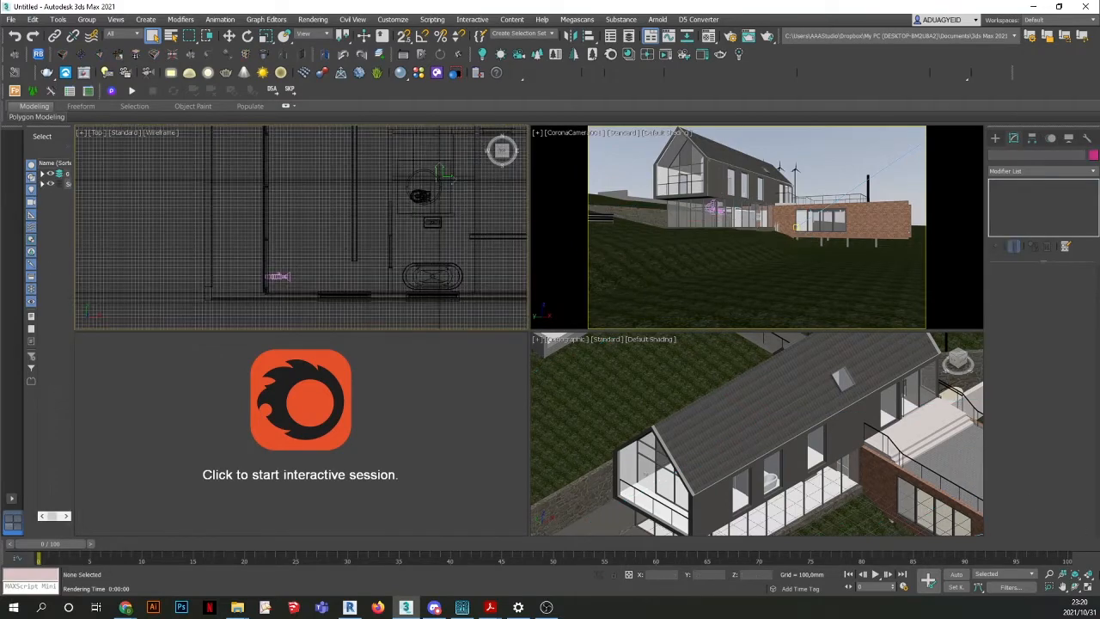
key(alt+w)
scroll(558, 228, down, 3)
middle_drag(557, 228, 534, 271)
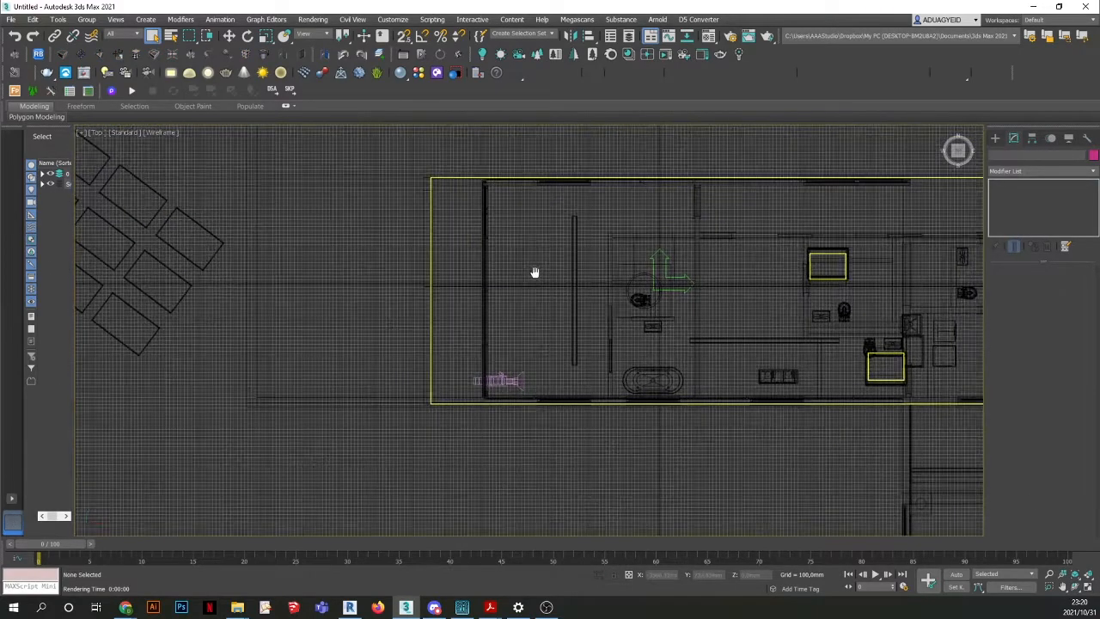
Create a rectangular CoronaLight about 77 mm wide and 4165 mm high over the long narrow fixture in the plan.
click(995, 138)
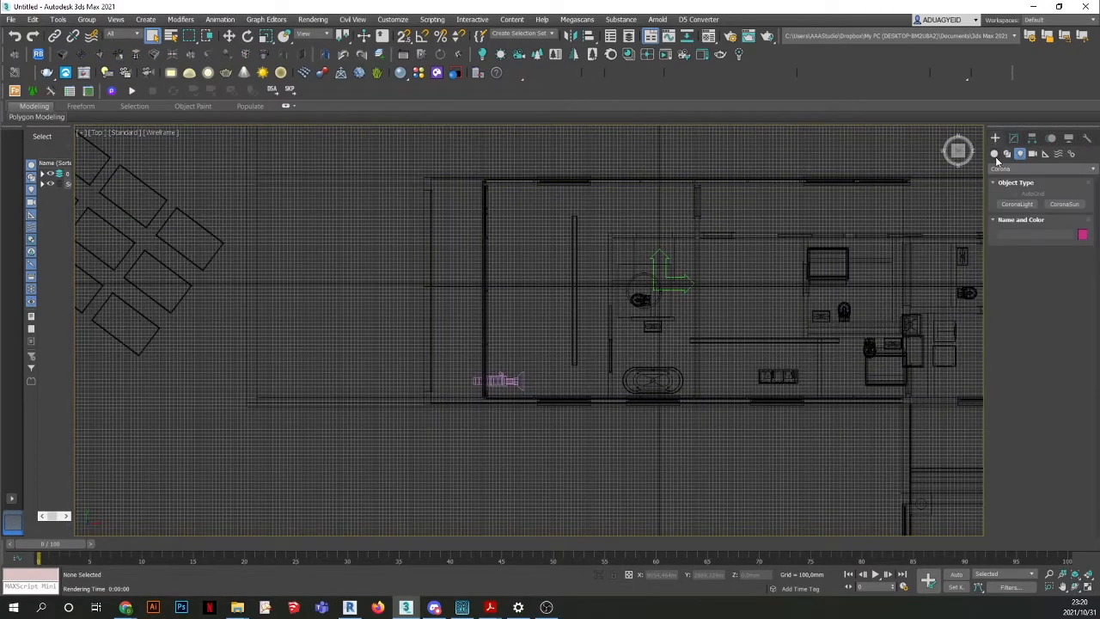
click(1016, 205)
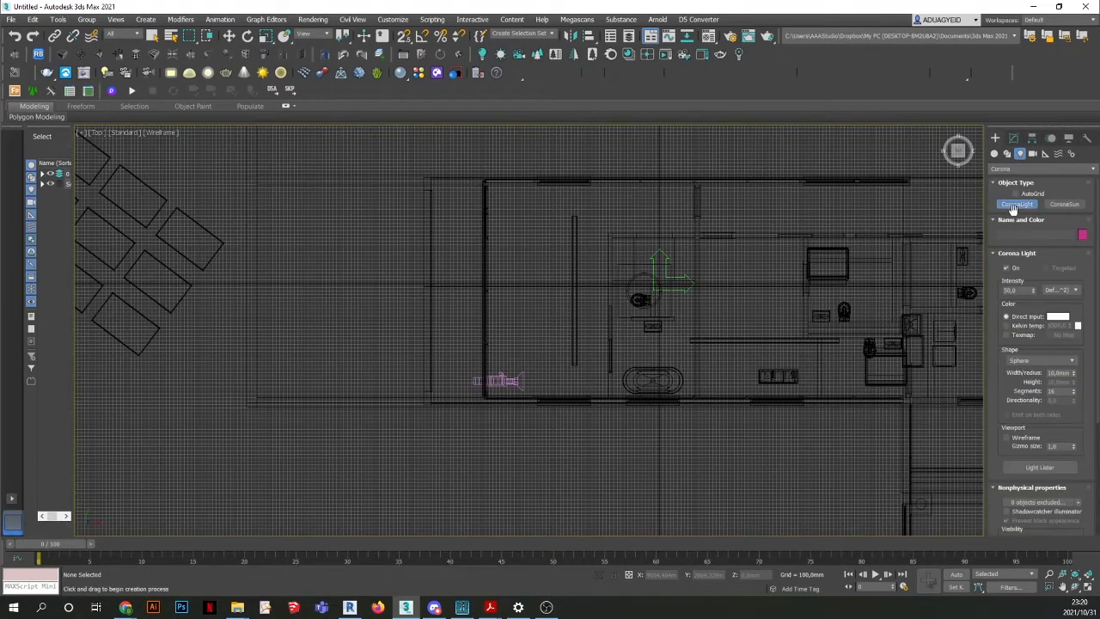
click(1039, 360)
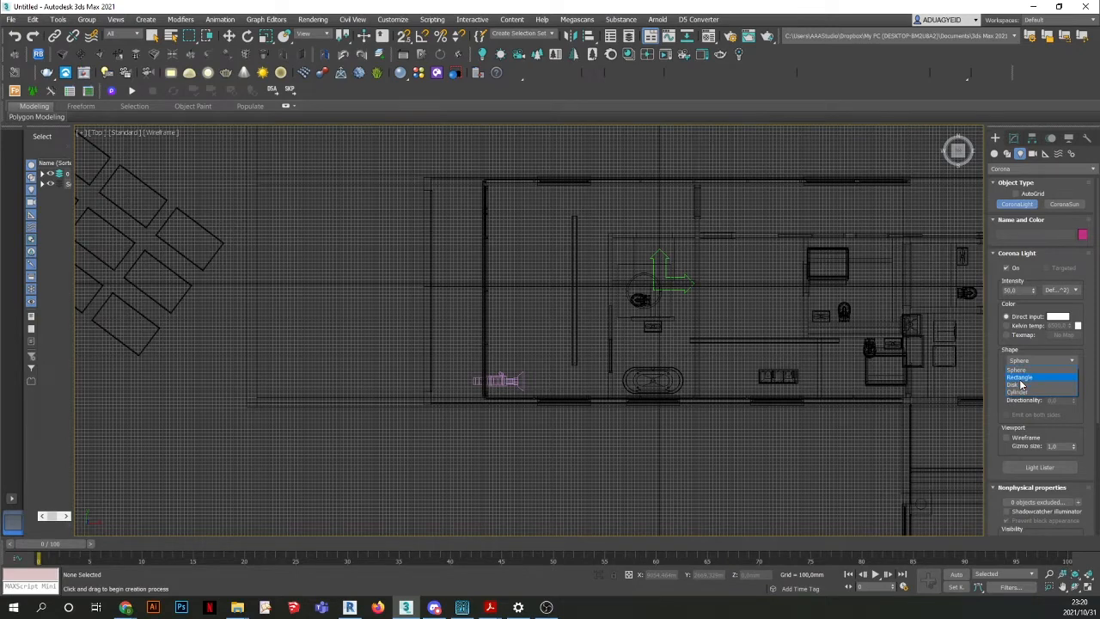
click(1021, 382)
scroll(577, 225, up, 4)
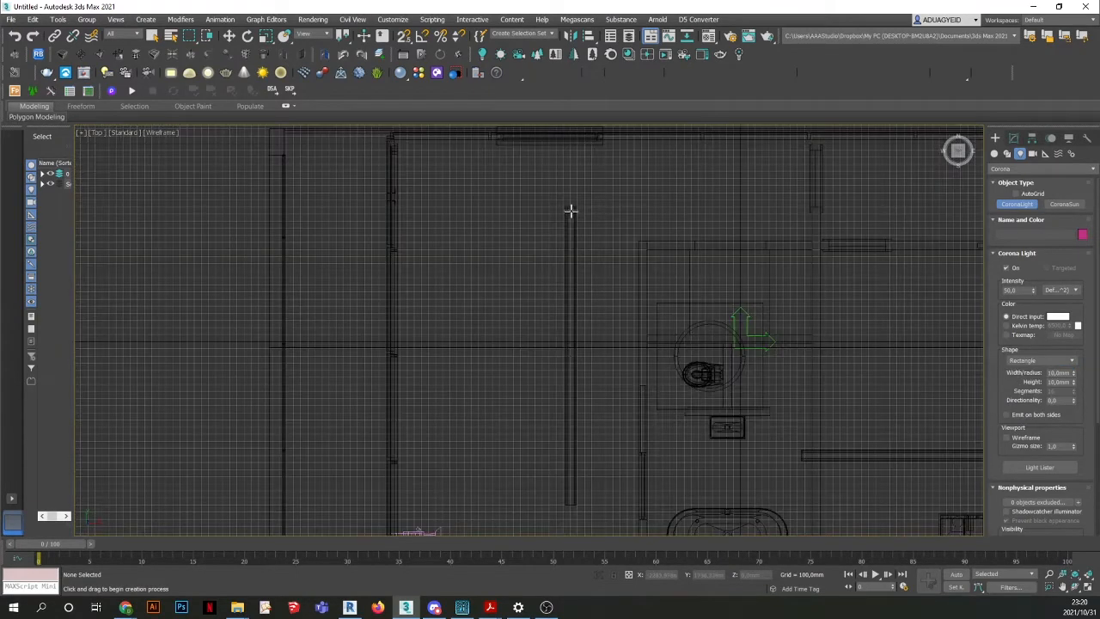
drag(567, 208, 572, 501)
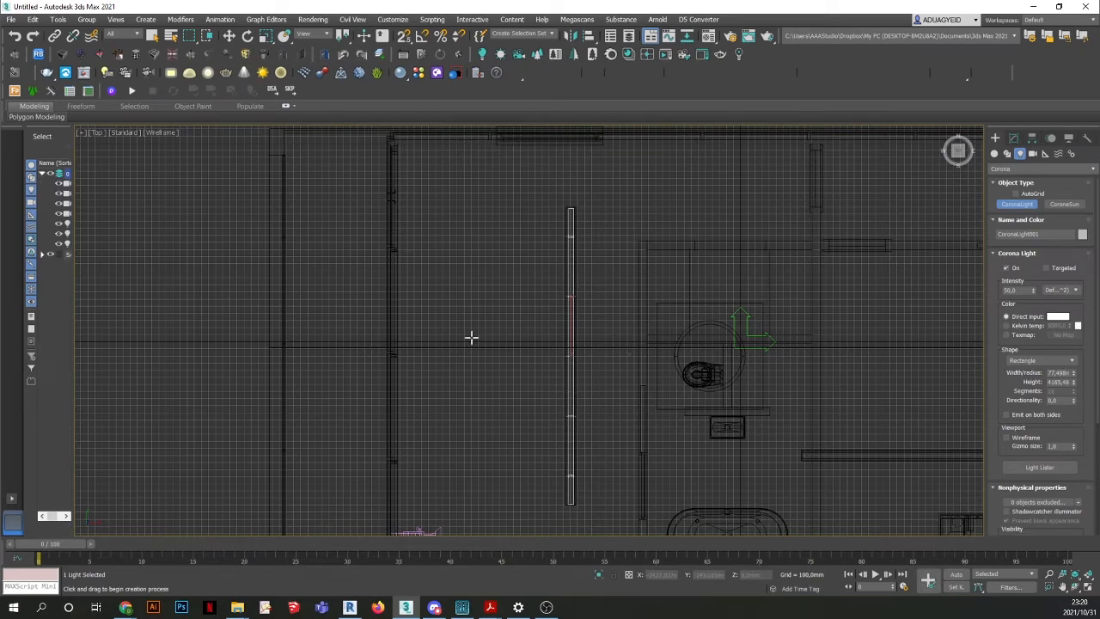
Move the new light vertically in the front view until it sits just below the underside of the linear fixture.
drag(958, 163, 960, 166)
click(959, 165)
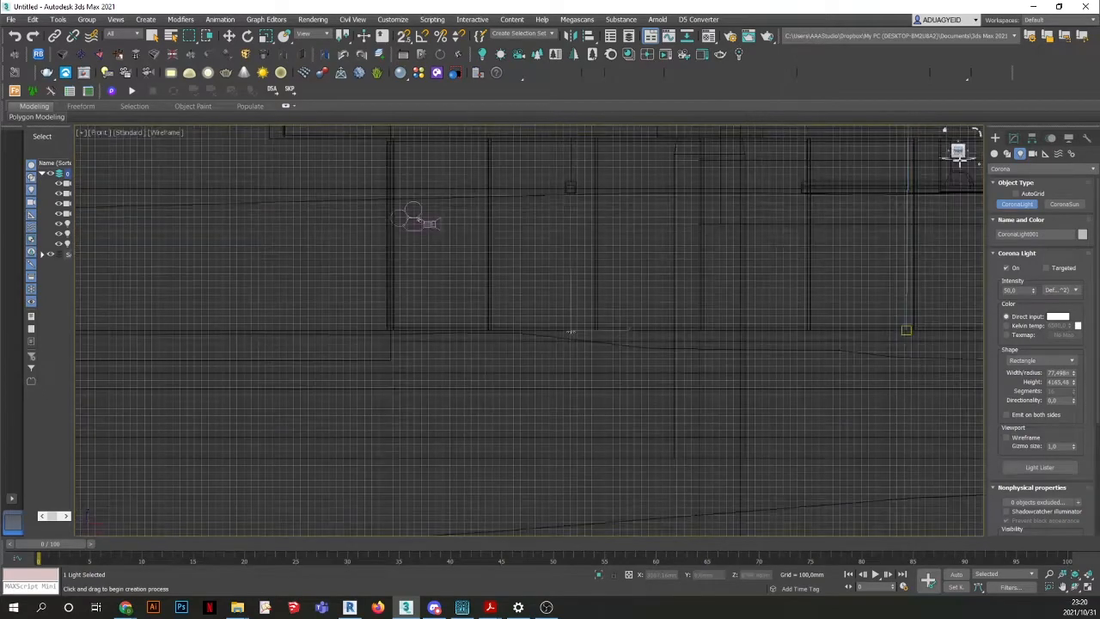
click(228, 35)
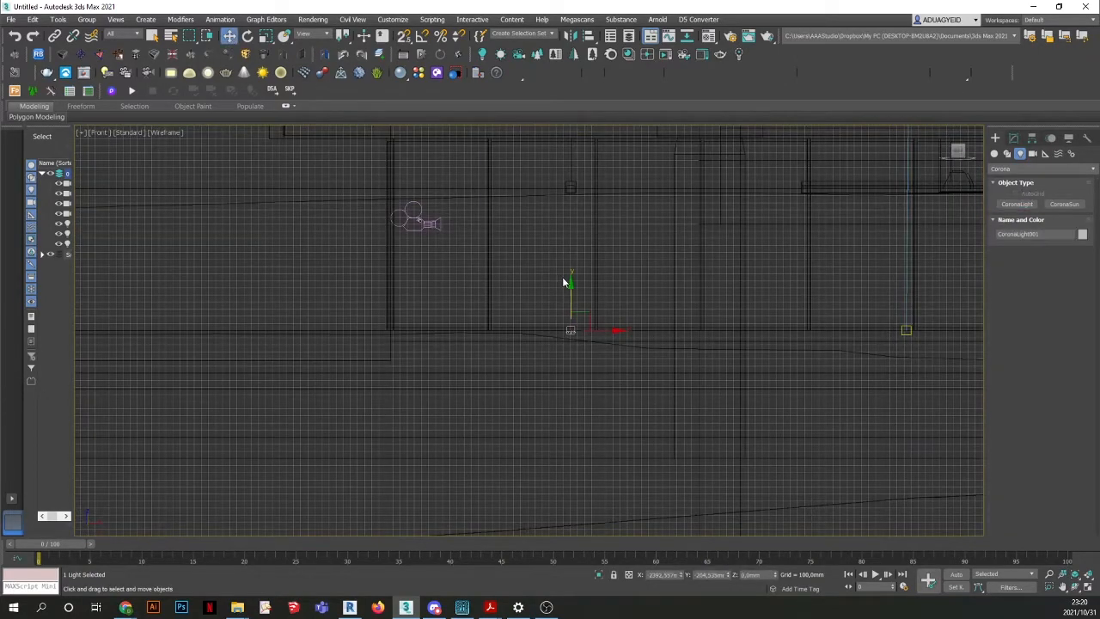
drag(571, 283, 567, 184)
scroll(562, 186, up, 5)
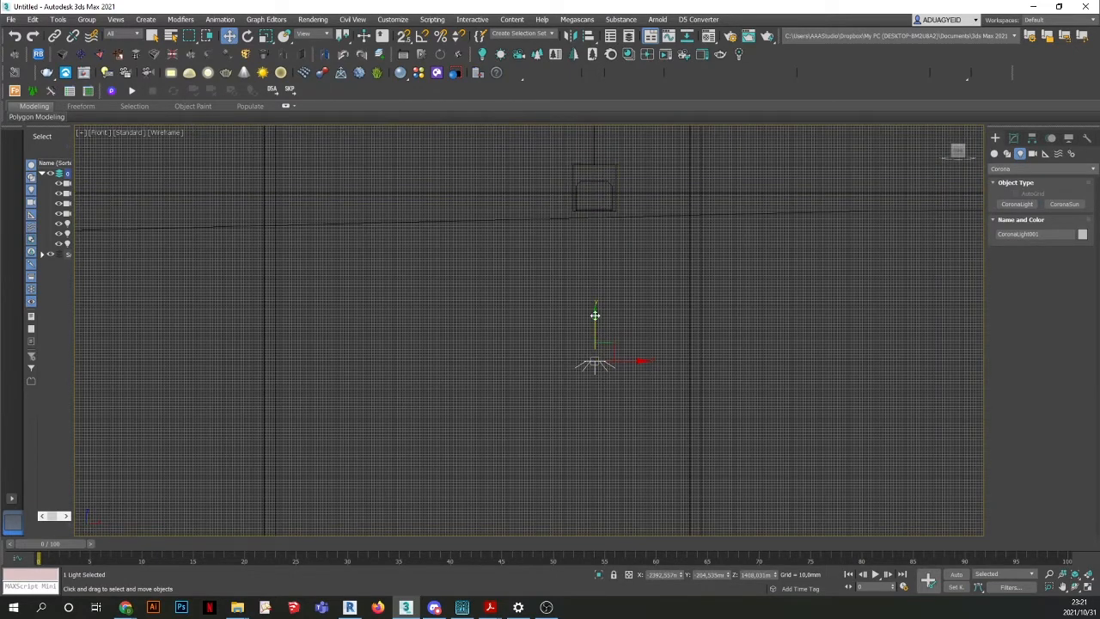
scroll(605, 348, up, 2)
middle_drag(626, 309, 623, 384)
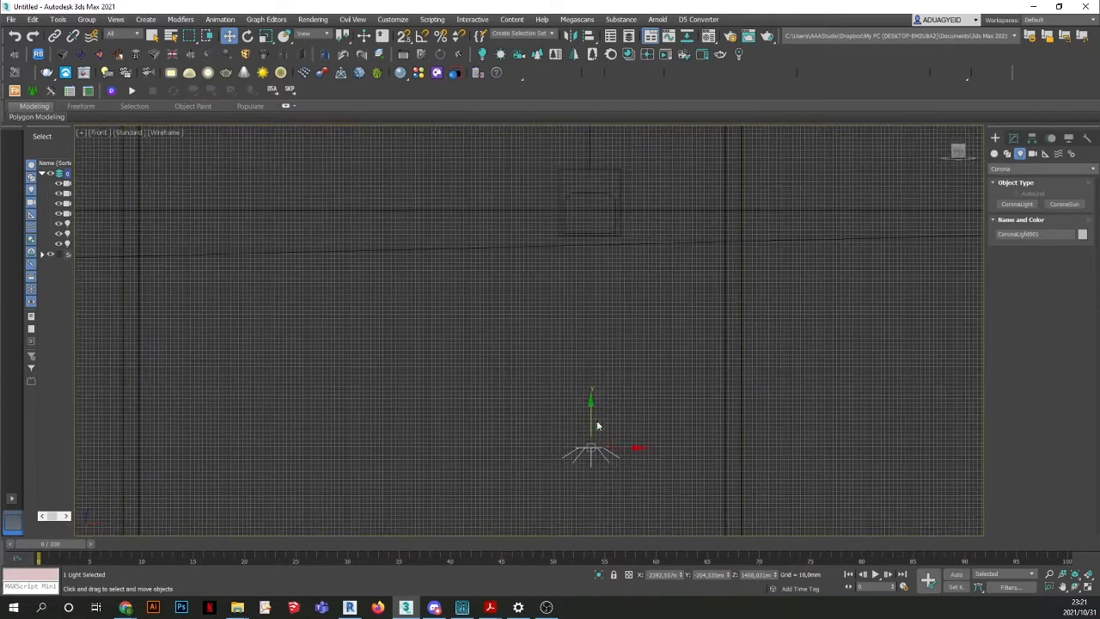
drag(589, 404, 591, 206)
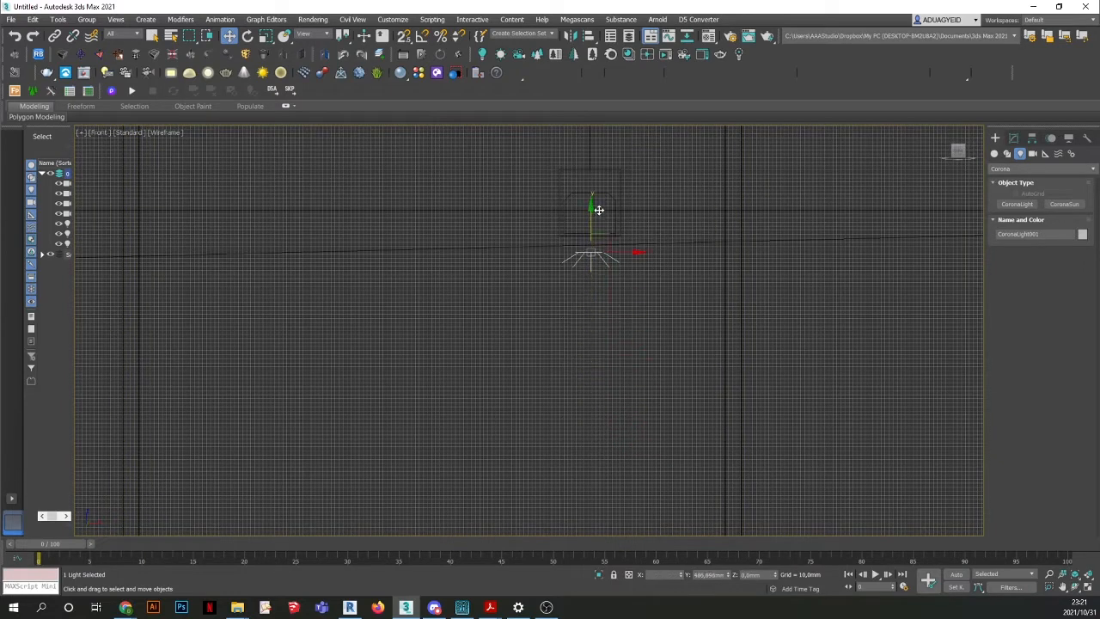
Raise the new light in the front view until it touches the fixture's underside, restore the four-viewport layout and deselect the light.
scroll(592, 257, up, 1)
scroll(593, 257, up, 3)
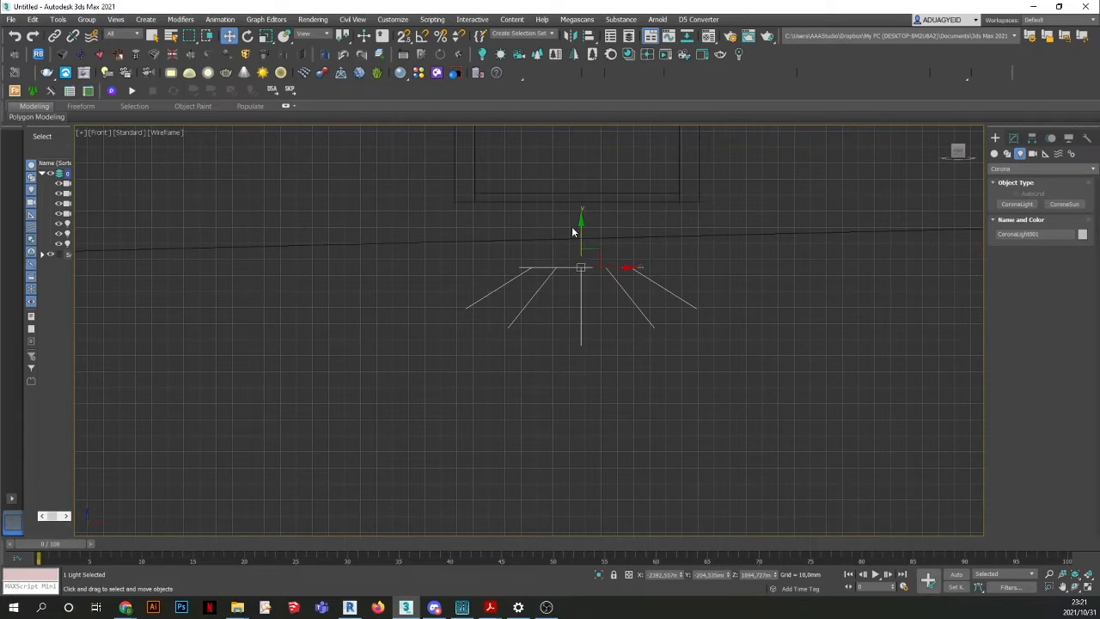
drag(581, 223, 582, 160)
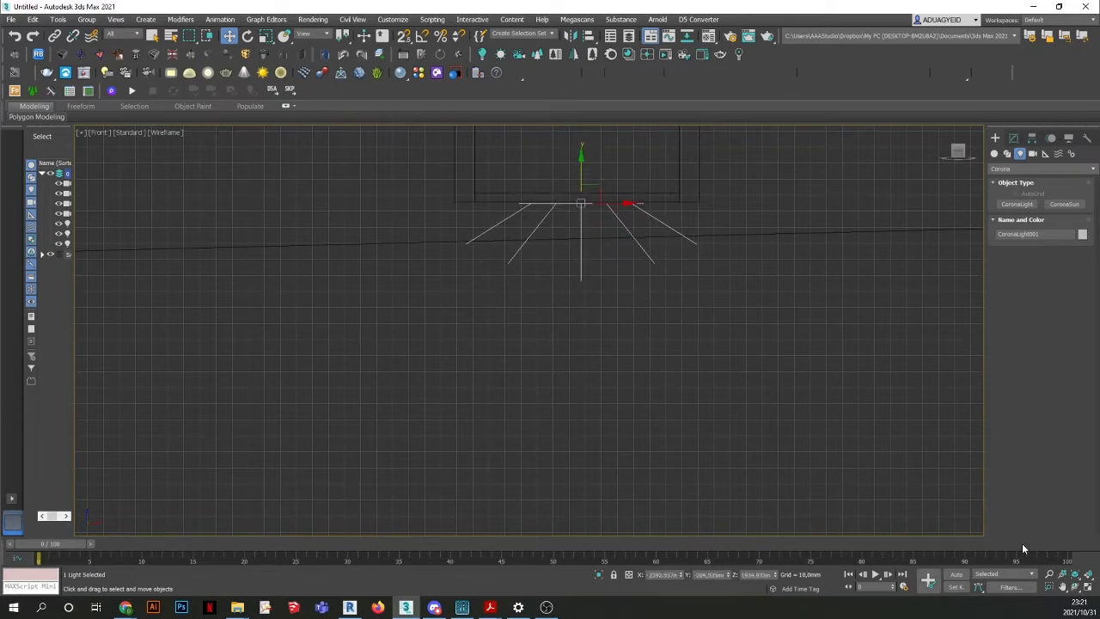
click(1088, 587)
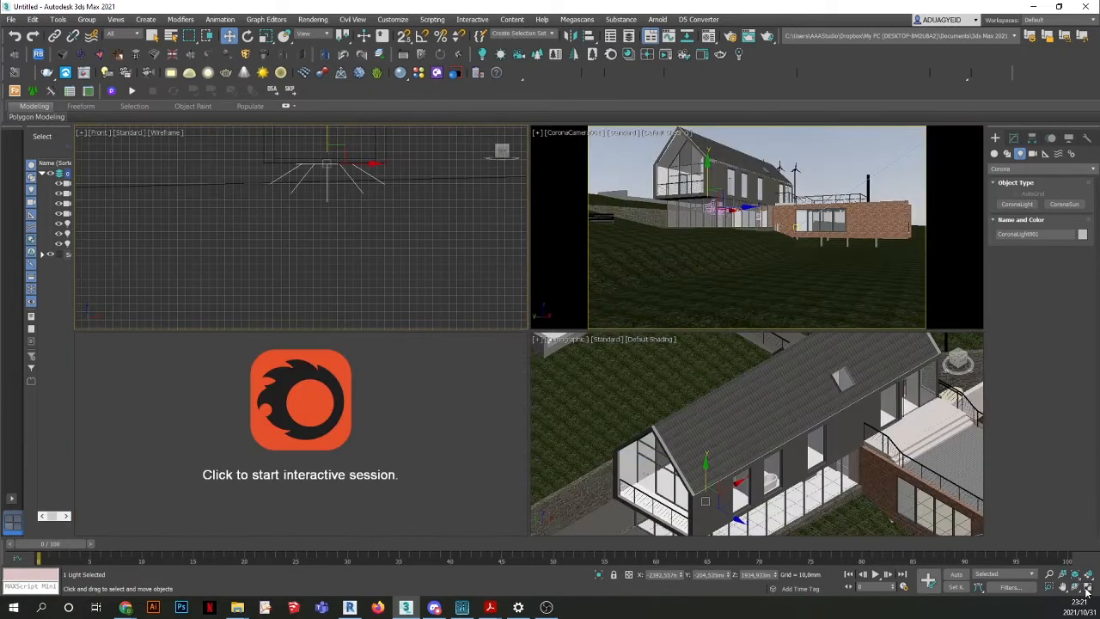
click(832, 164)
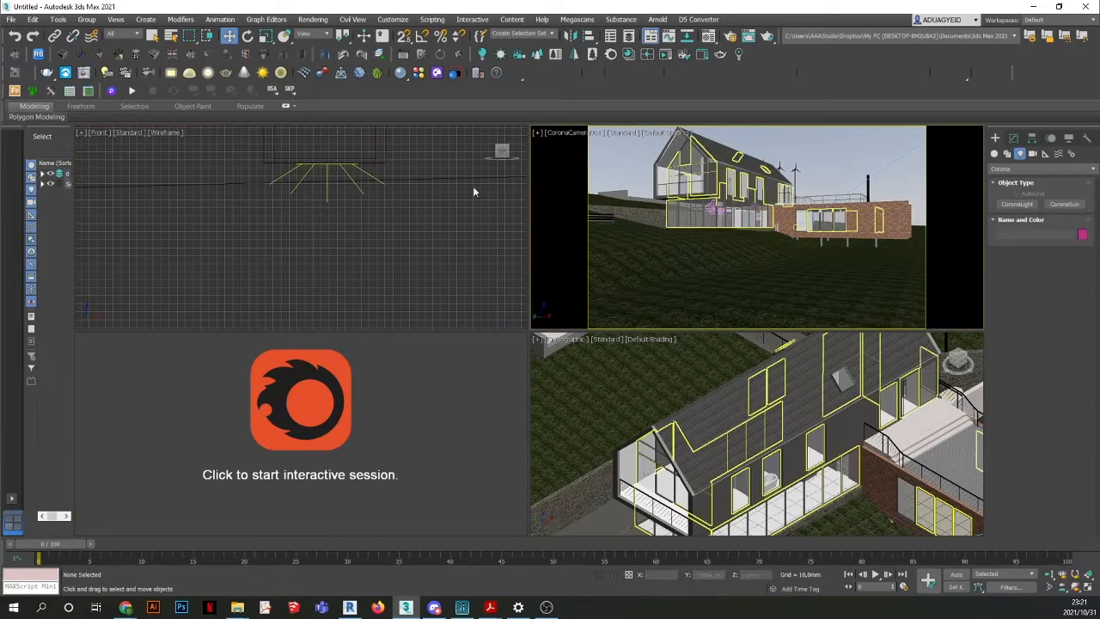
Show the scene in a Left view, select the CoronaSun, switch it off in its parameters and deselect it.
scroll(326, 223, down, 6)
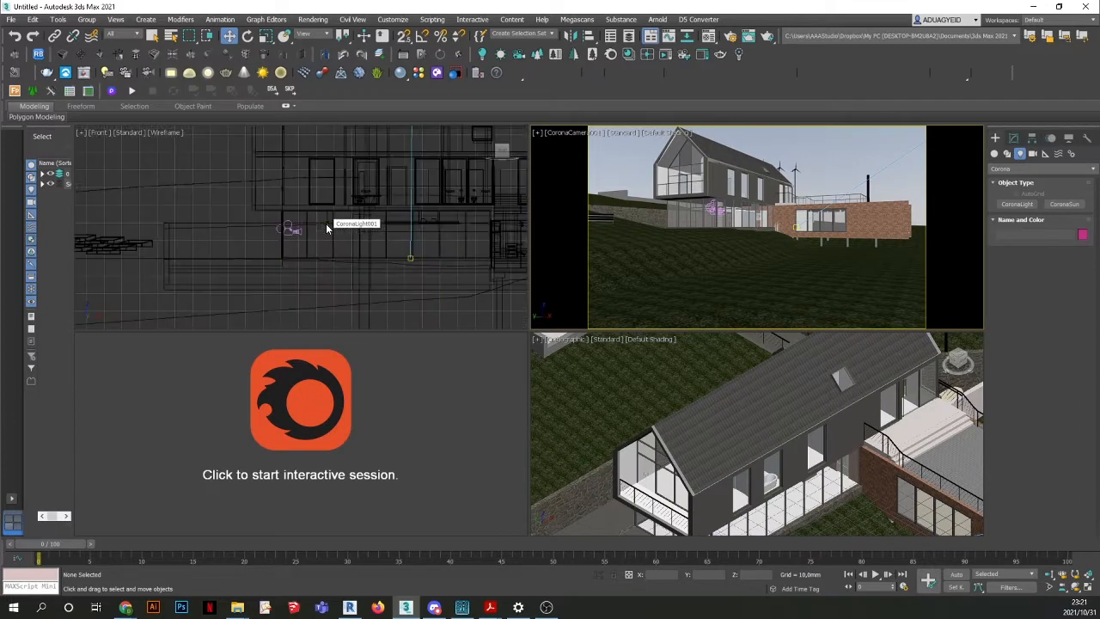
scroll(326, 227, down, 5)
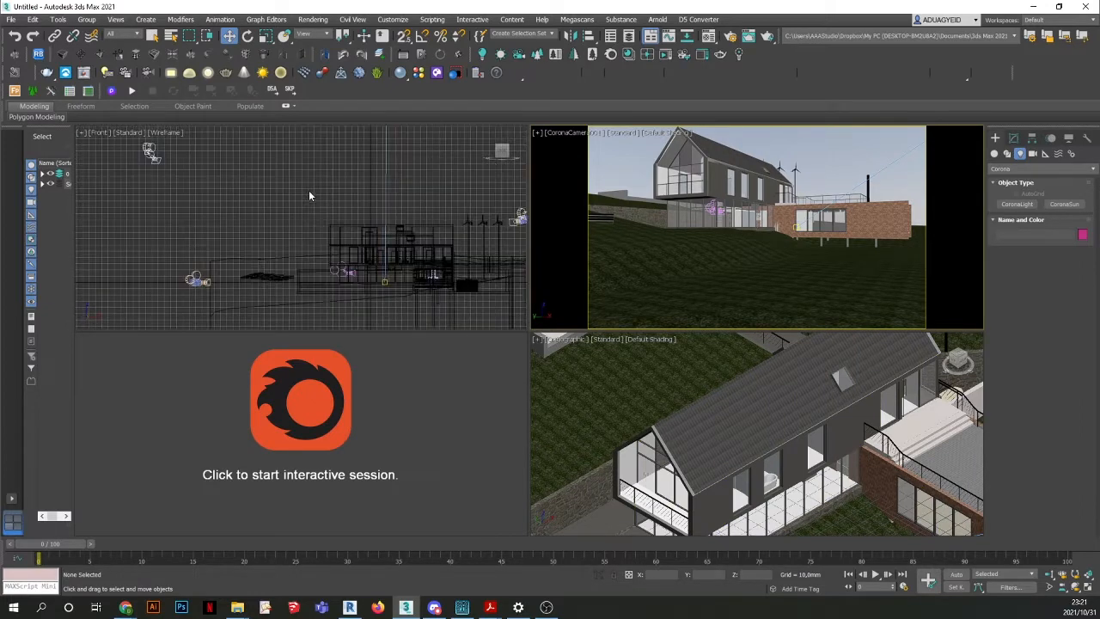
middle_drag(308, 190, 296, 196)
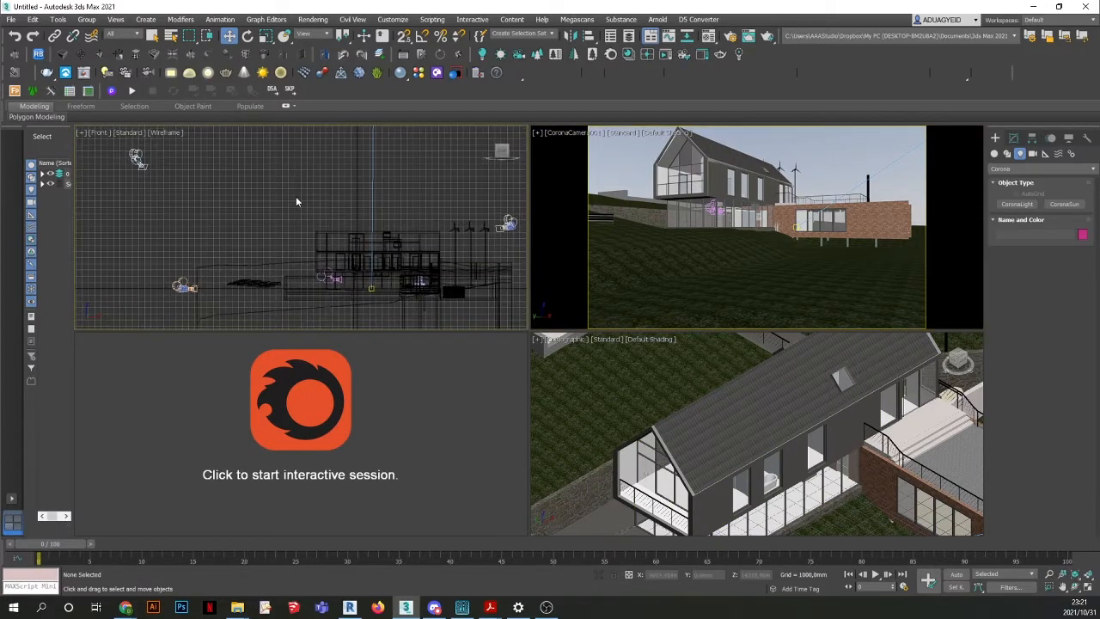
click(98, 134)
click(121, 229)
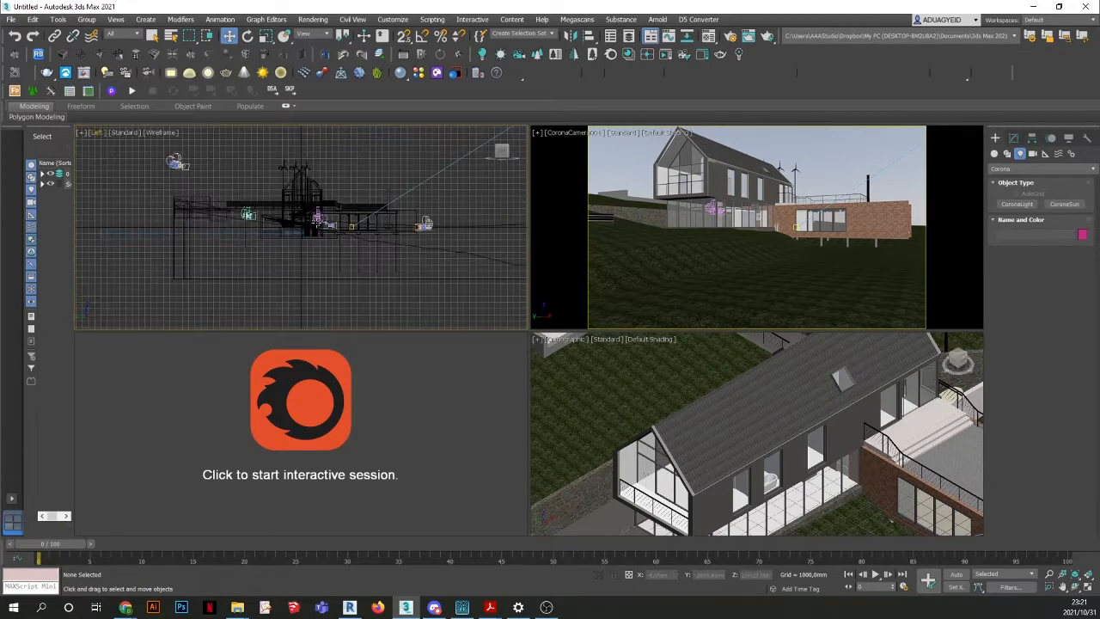
scroll(369, 192, down, 3)
click(409, 179)
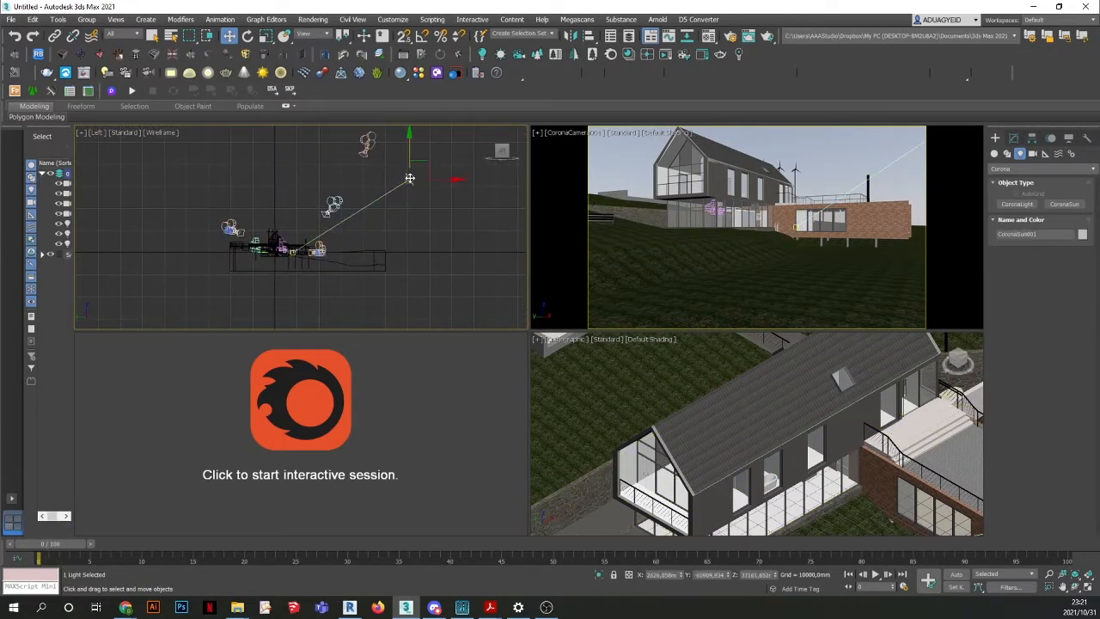
click(152, 35)
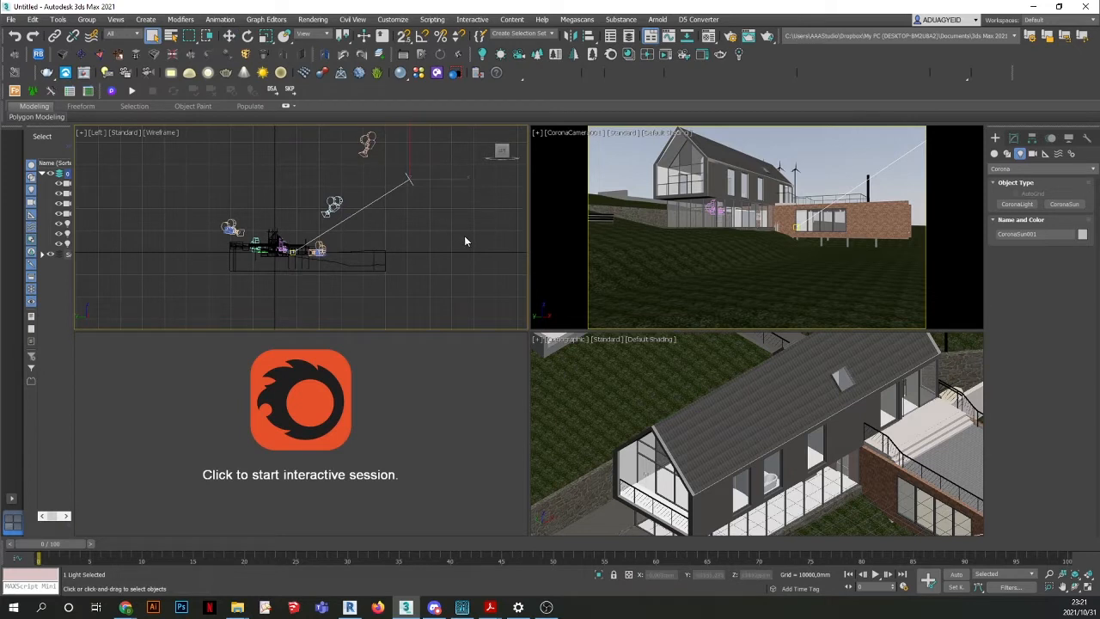
click(1014, 139)
click(1006, 286)
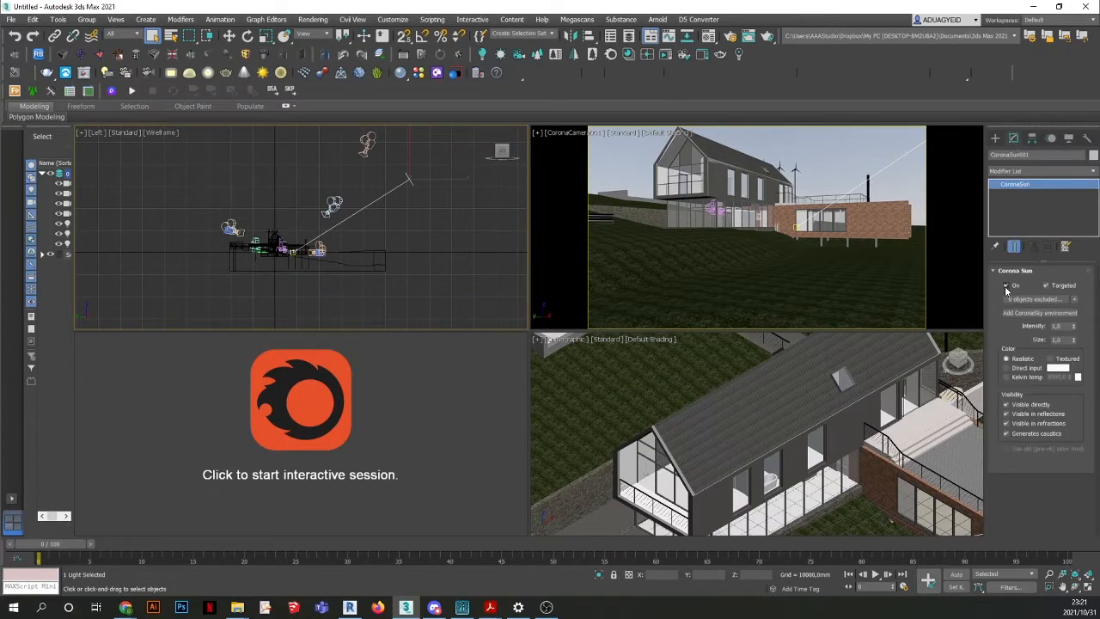
click(421, 215)
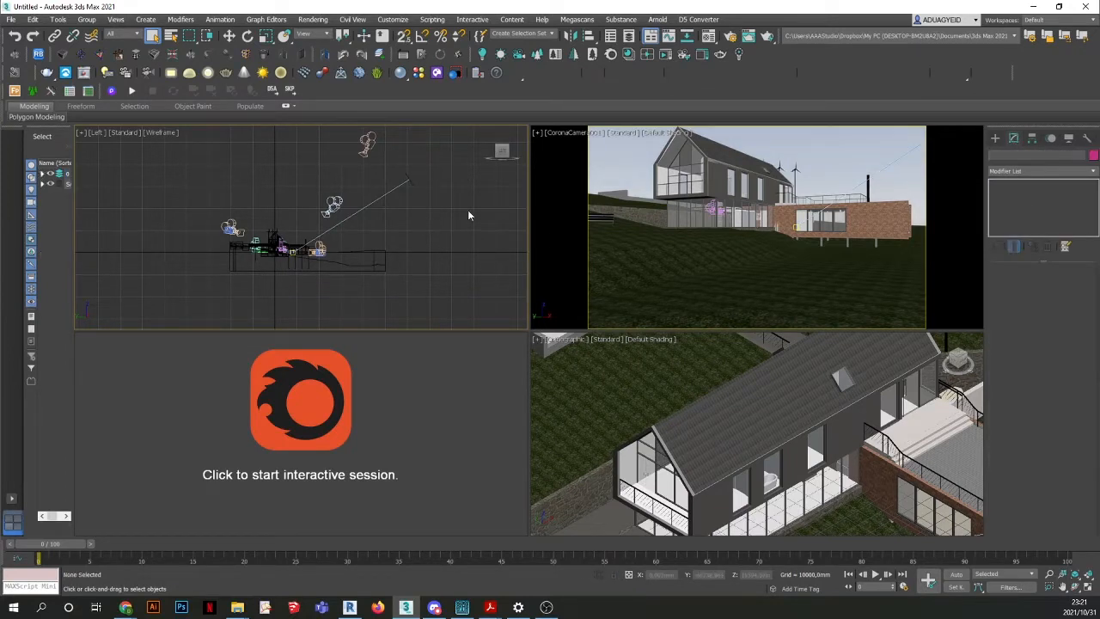
Render the CoronaCamera001 view, examine the ground-floor lighting up close and close the render window.
click(826, 173)
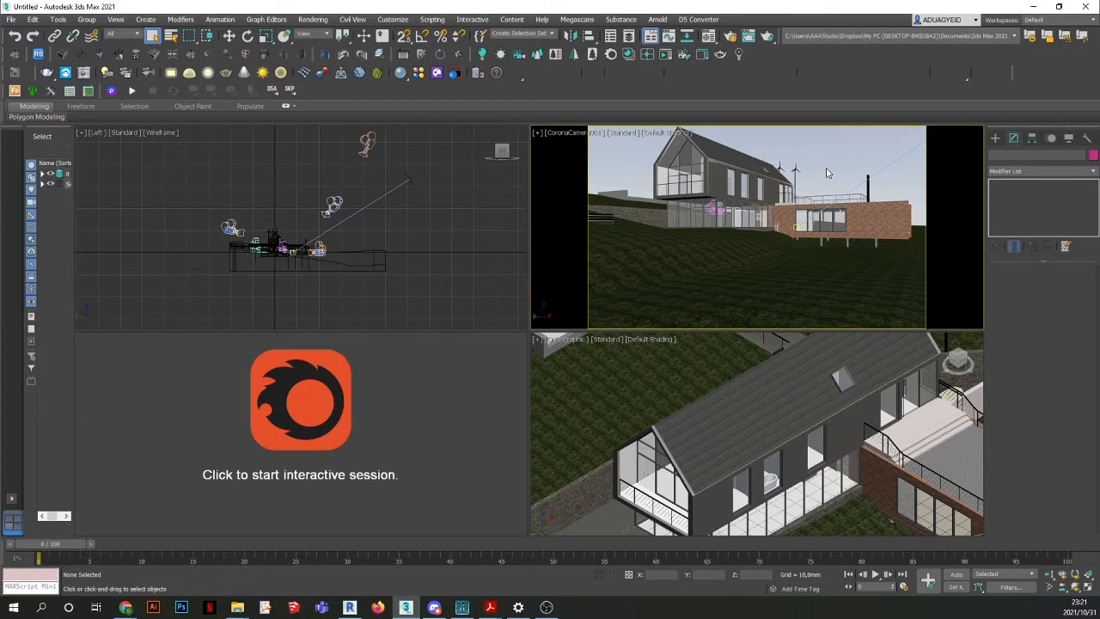
click(314, 19)
click(317, 37)
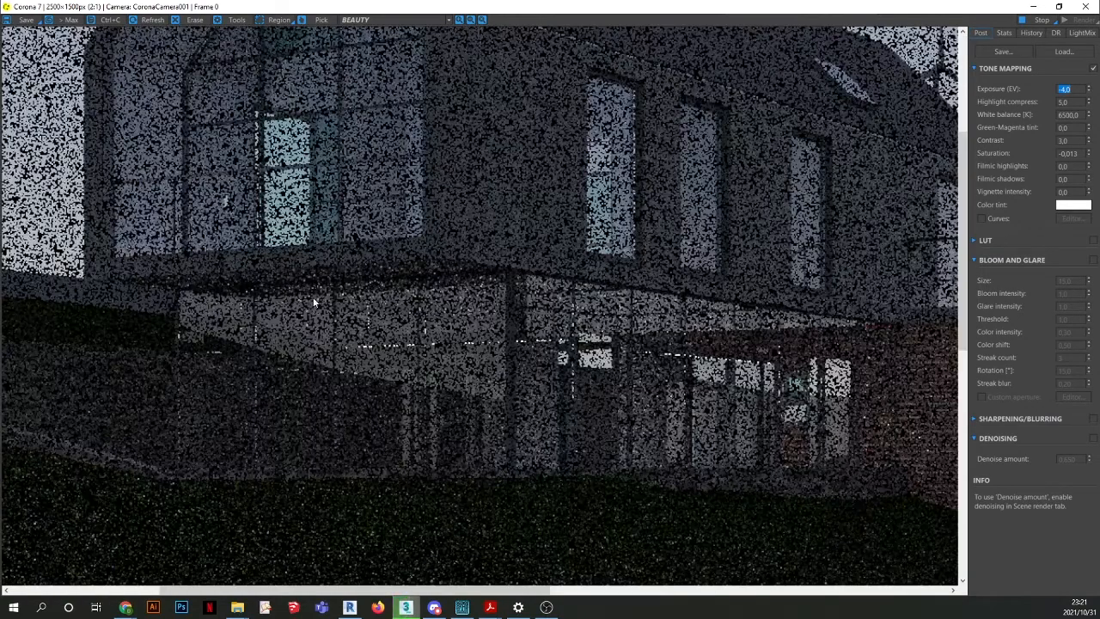
scroll(313, 297, down, 1)
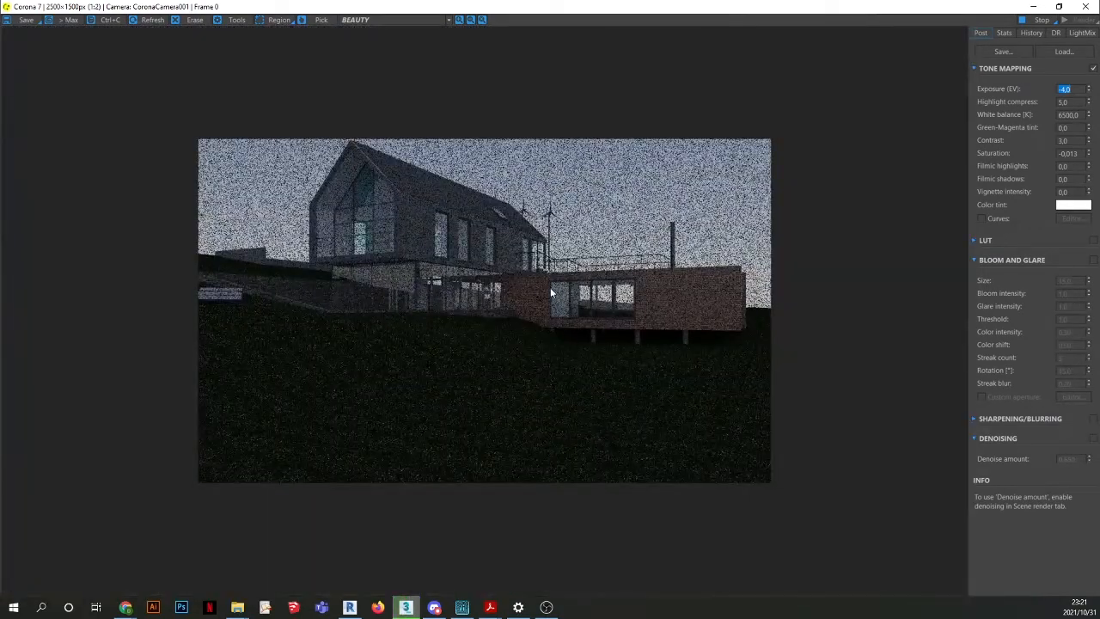
scroll(407, 283, up, 1)
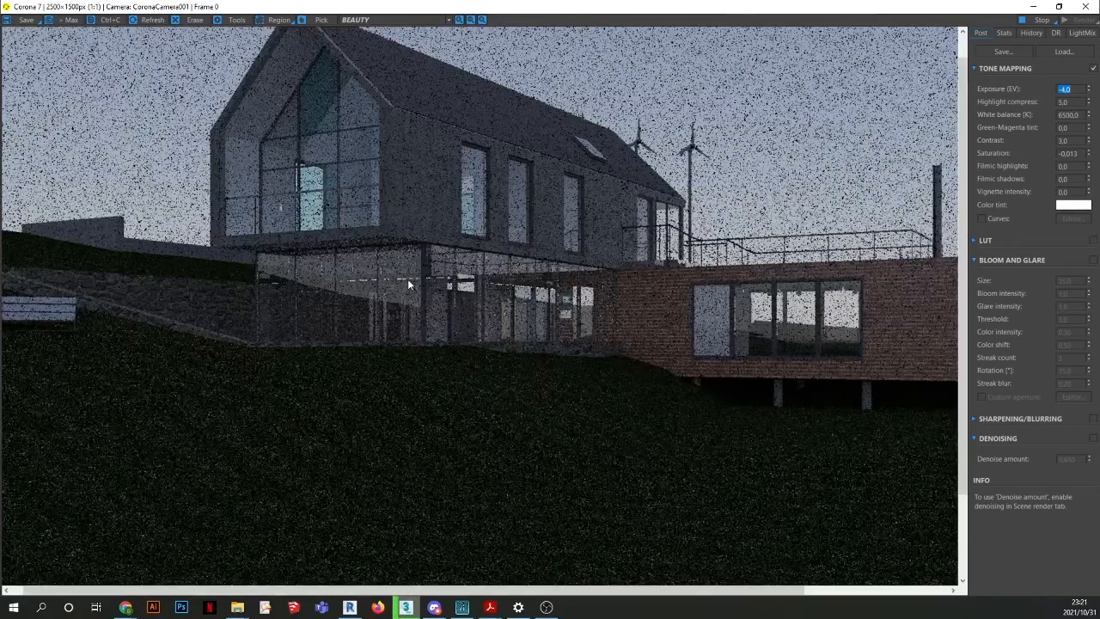
scroll(404, 311, up, 1)
scroll(406, 308, down, 1)
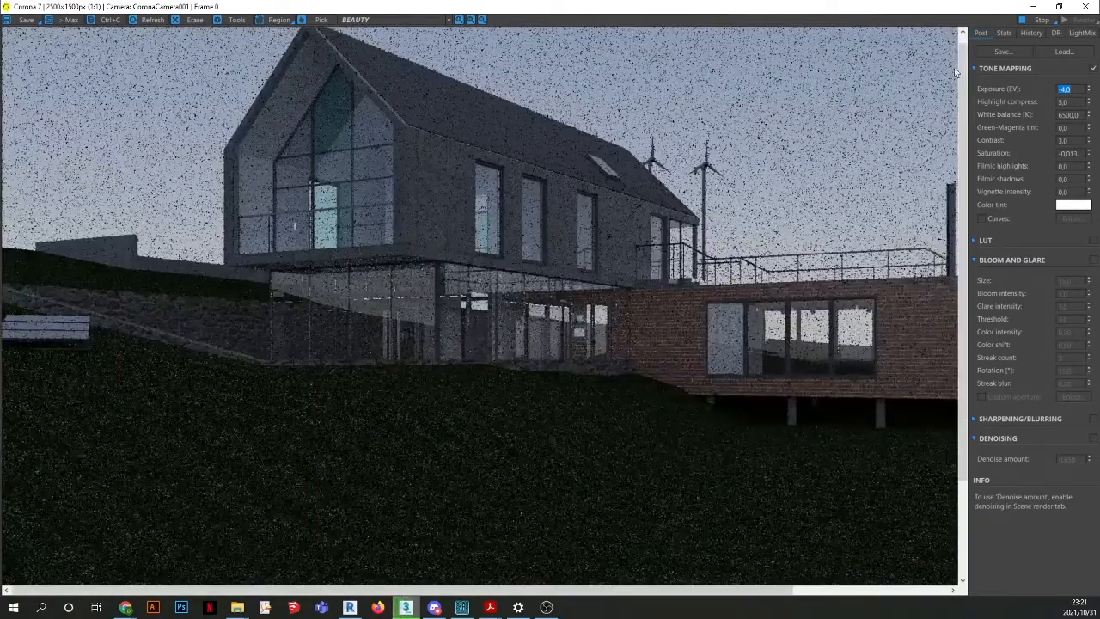
click(1091, 9)
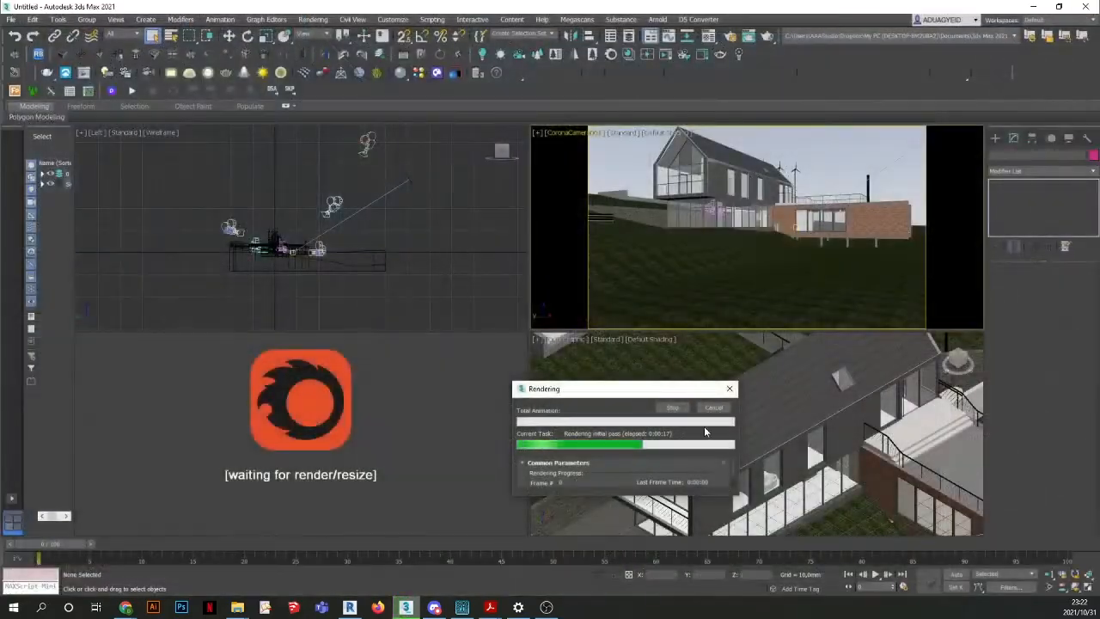
Select the linear fixture's CoronaLight in a Top view, switch its color to Kelvin temperature and set its intensity to 500.
click(94, 132)
click(120, 189)
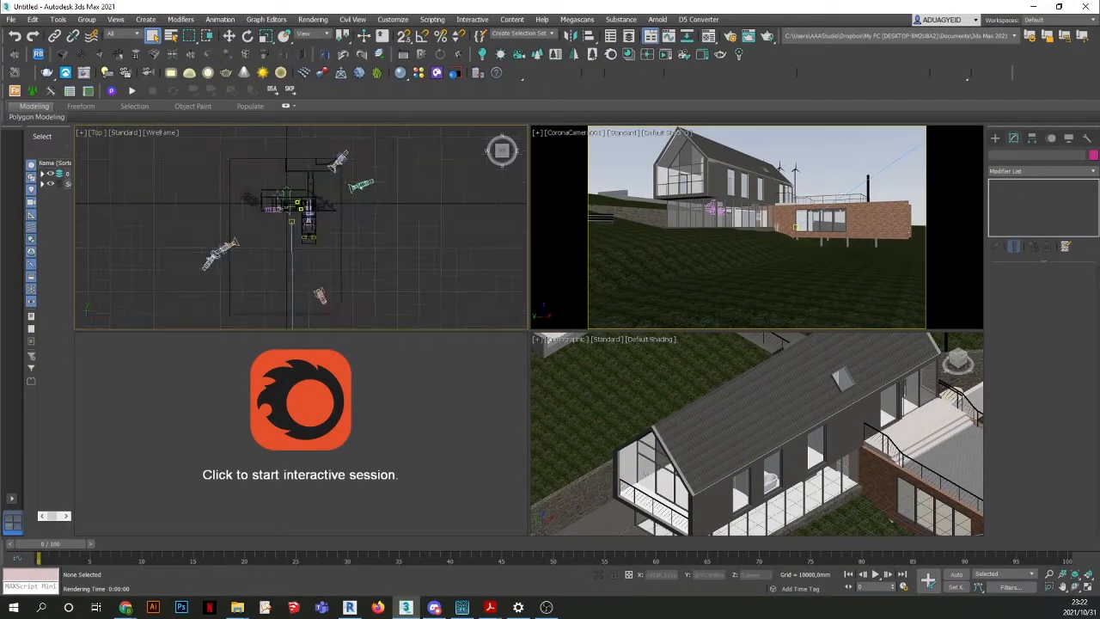
scroll(294, 219, up, 5)
scroll(309, 228, up, 6)
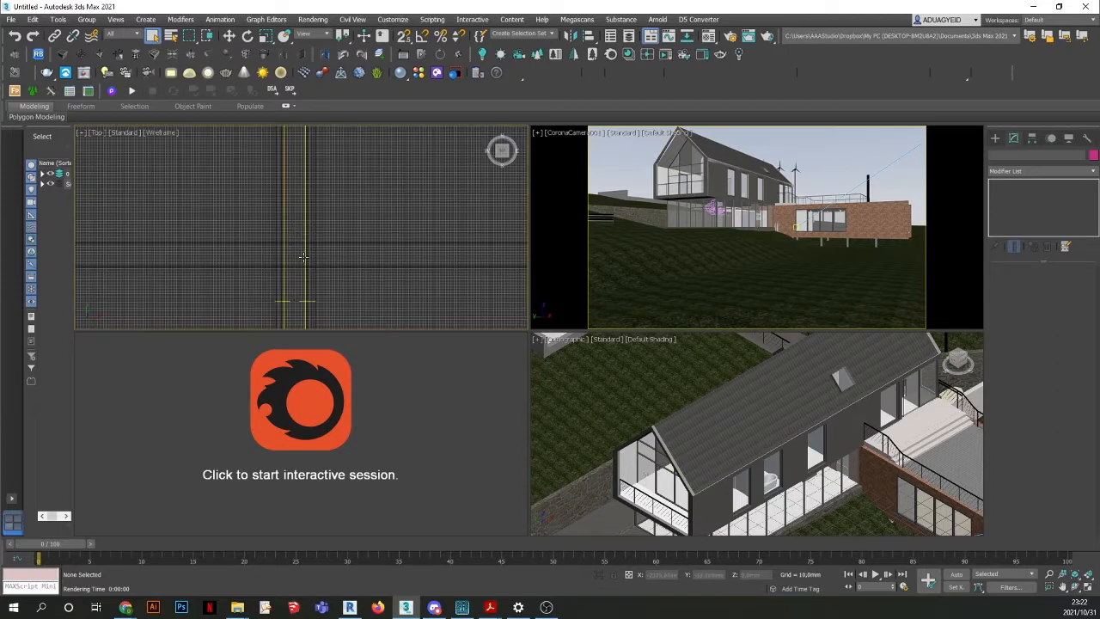
click(314, 293)
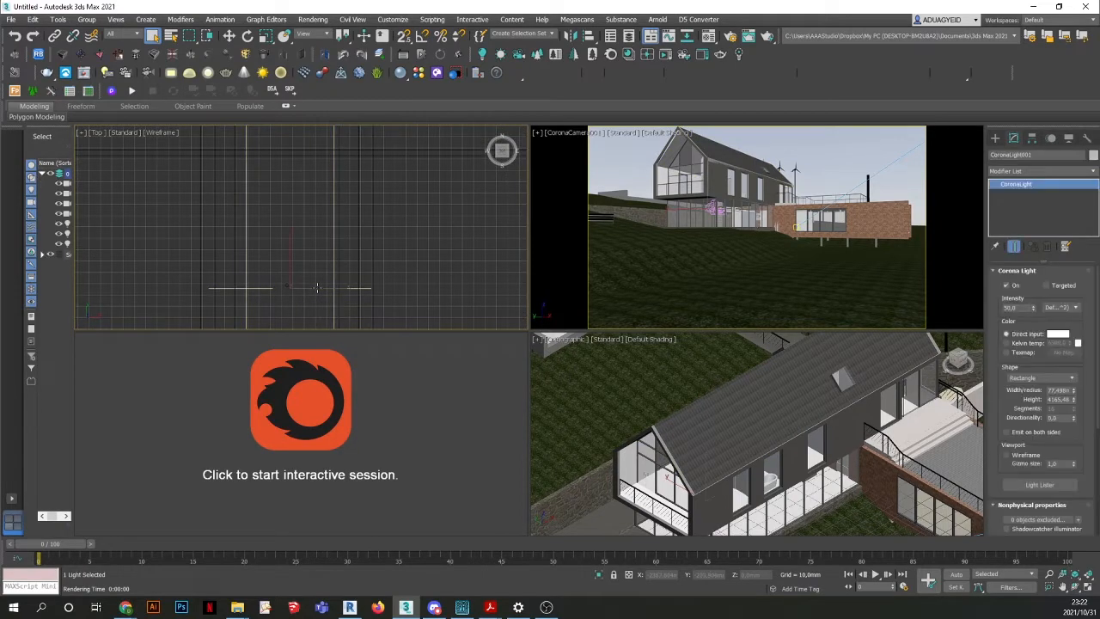
click(1006, 343)
double_click(1014, 307)
text(50)
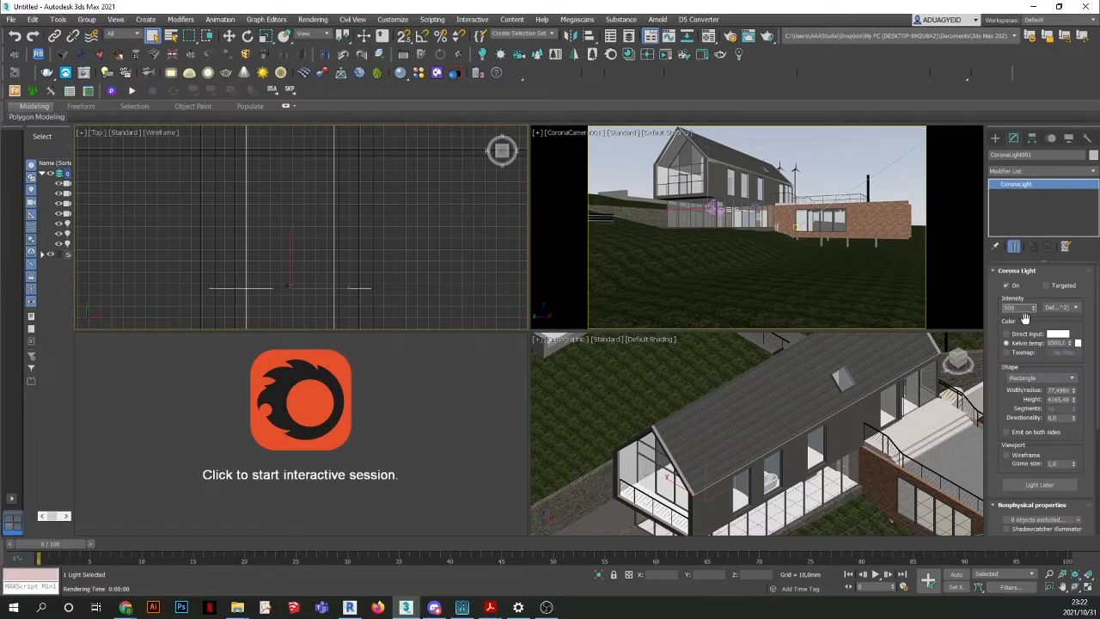
key(Return)
scroll(362, 221, down, 5)
scroll(362, 220, down, 5)
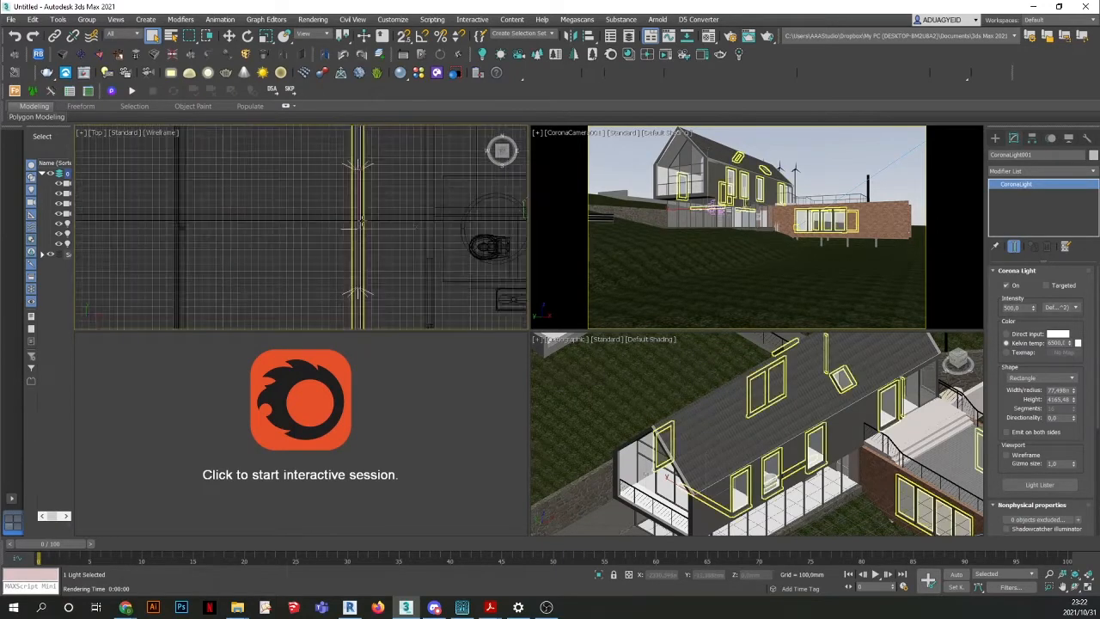
Preview the CoronaCamera001 view in an interactive Corona session and start a full render of it.
click(830, 169)
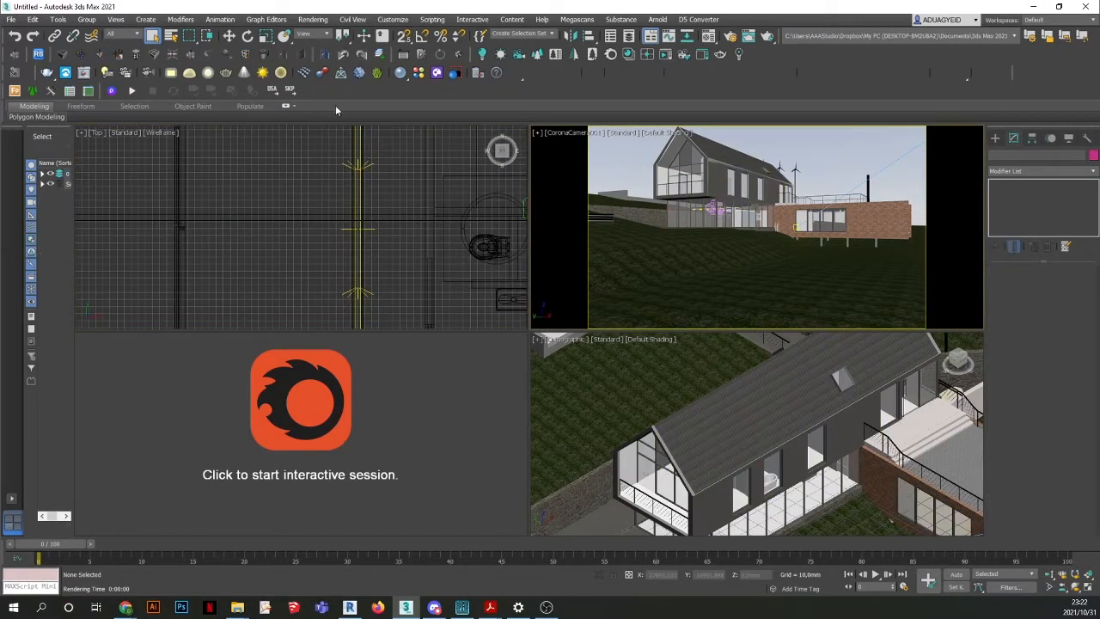
click(301, 419)
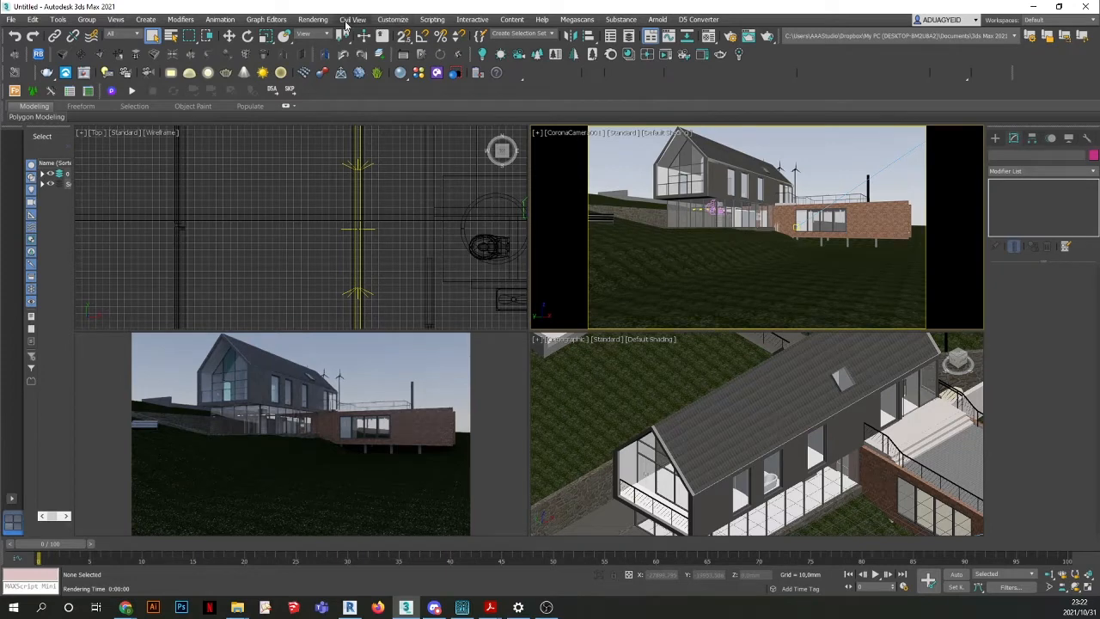
click(313, 19)
click(316, 37)
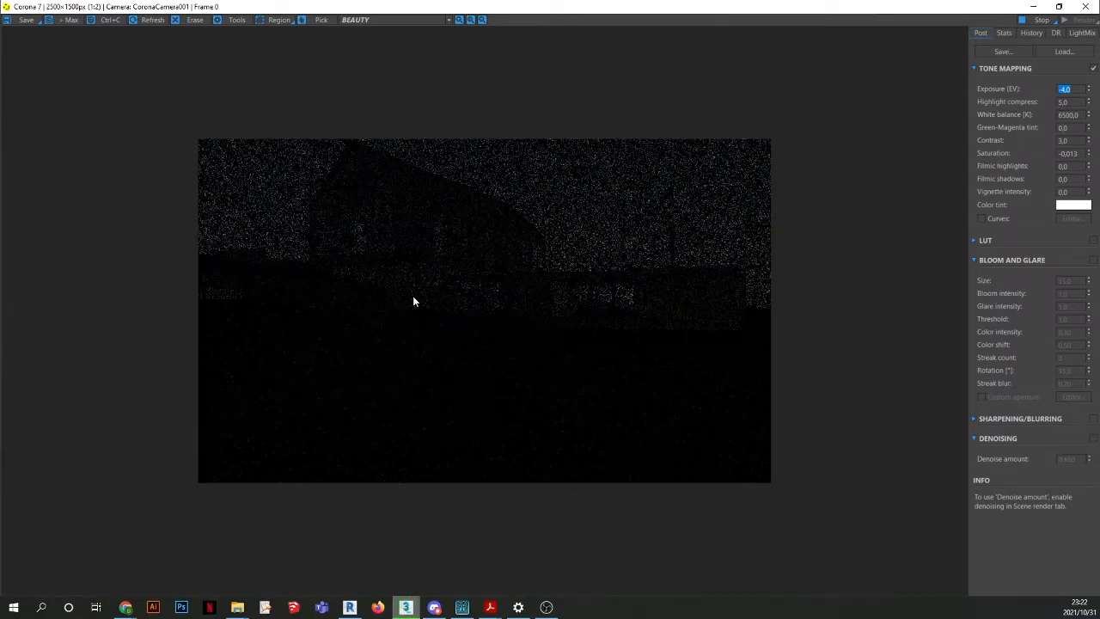
Examine the fixture light and the glazed ground floor in the progressing render, both close up and as a whole image.
scroll(381, 271, up, 1)
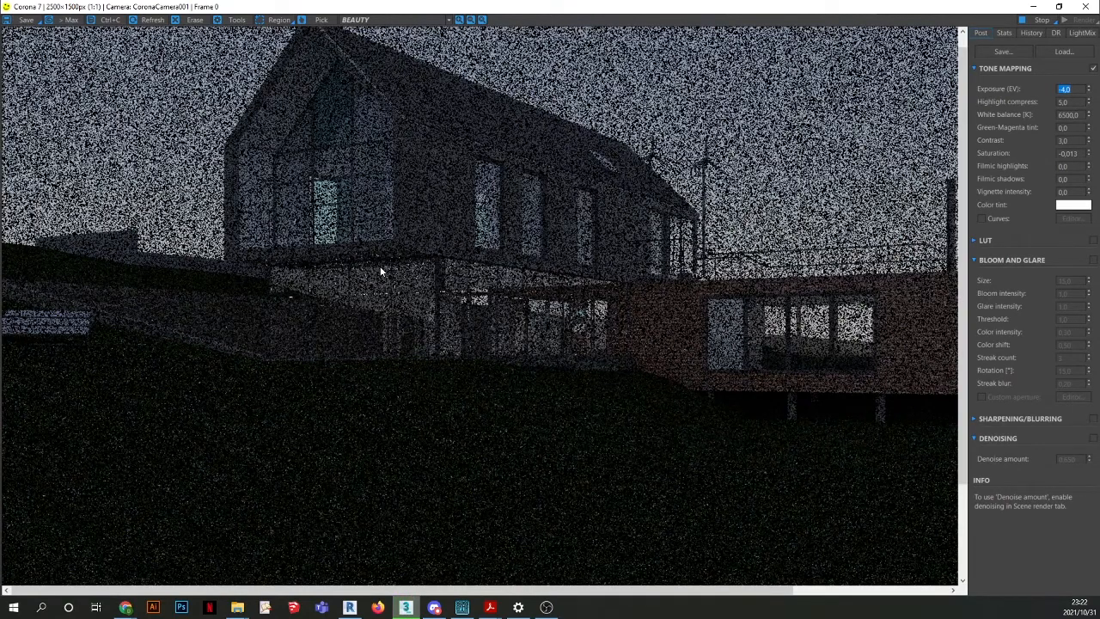
scroll(380, 271, up, 1)
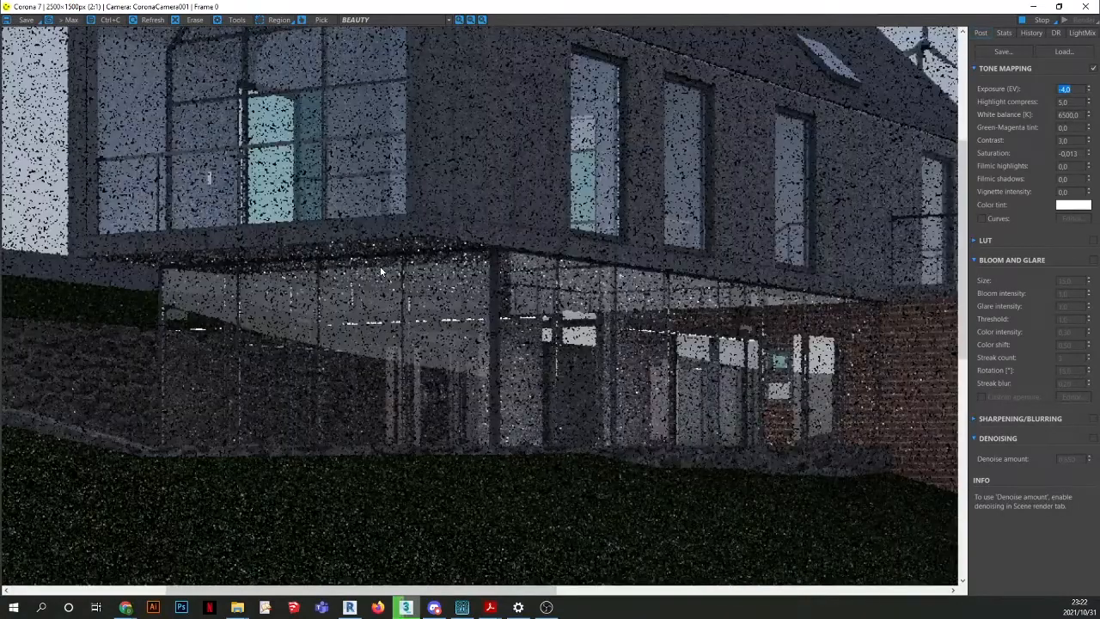
scroll(381, 272, down, 1)
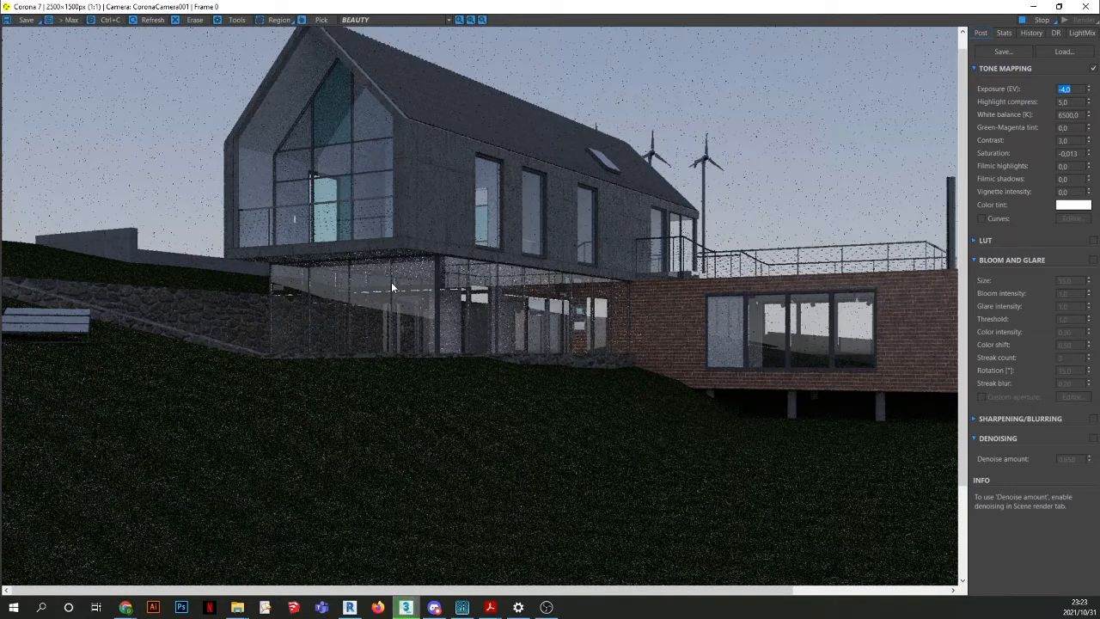
scroll(391, 286, up, 1)
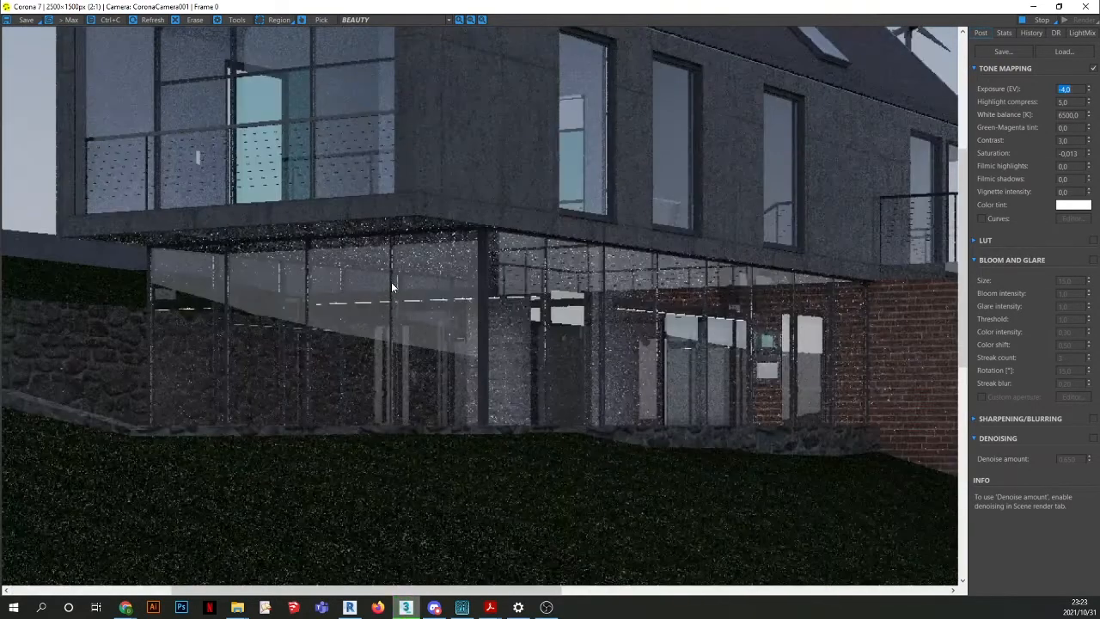
scroll(391, 286, down, 1)
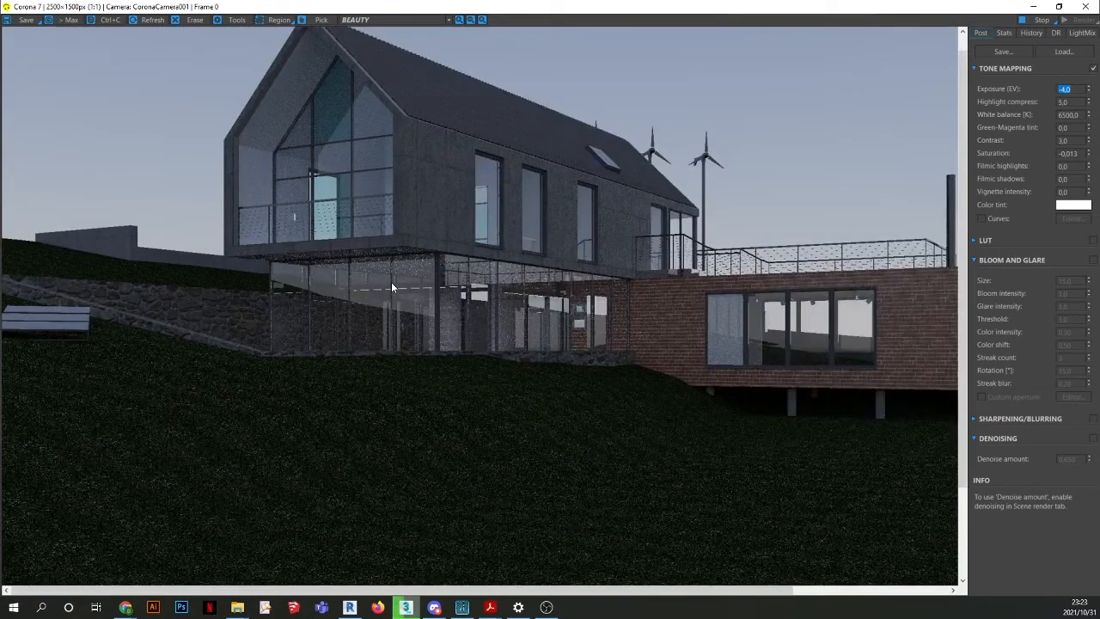
scroll(391, 286, up, 1)
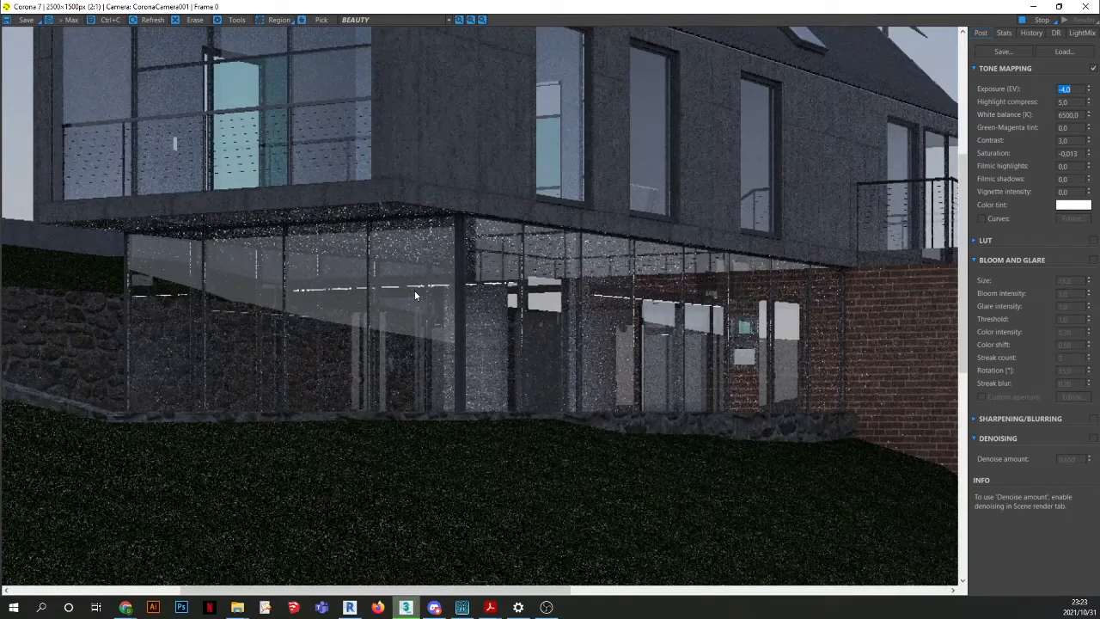
scroll(415, 296, down, 1)
scroll(415, 295, down, 1)
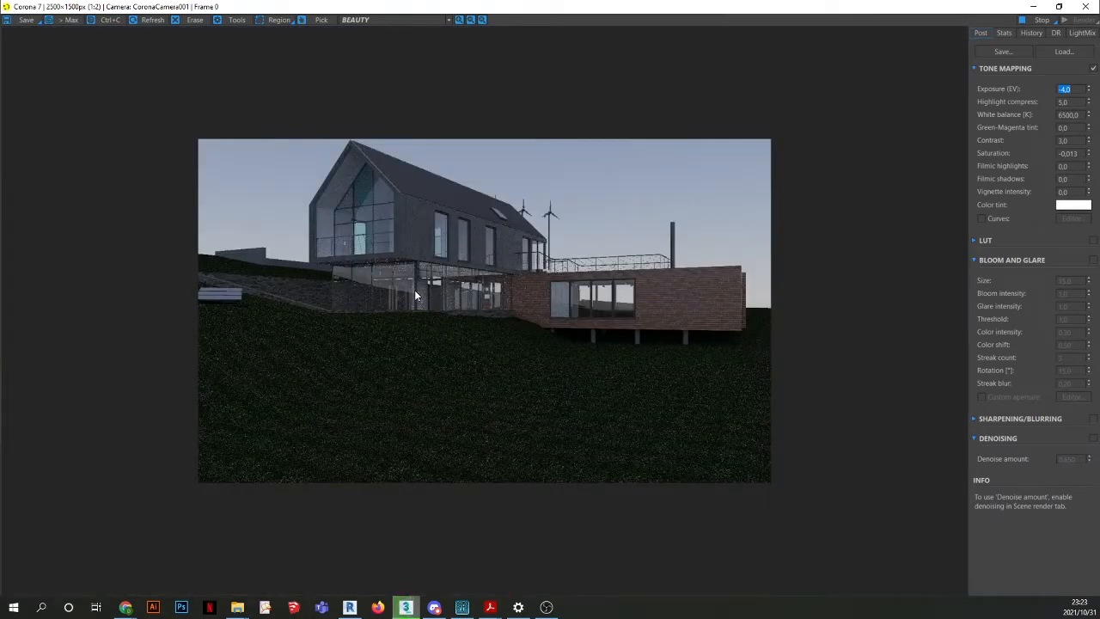
scroll(410, 240, up, 1)
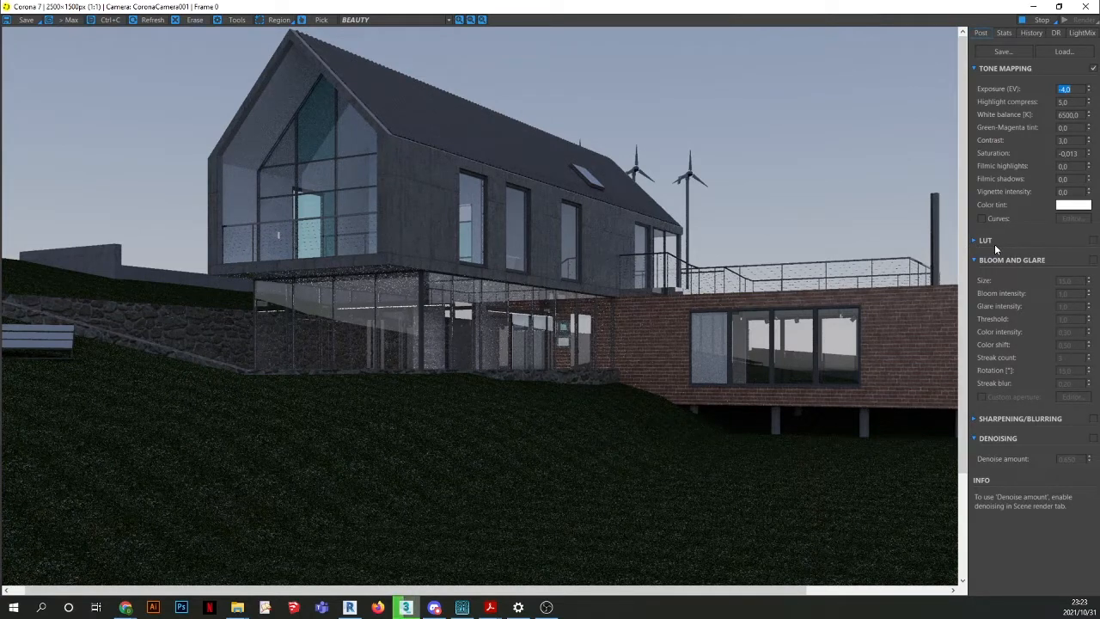
Enable the LUT for the render and expand its settings.
click(1093, 241)
click(973, 241)
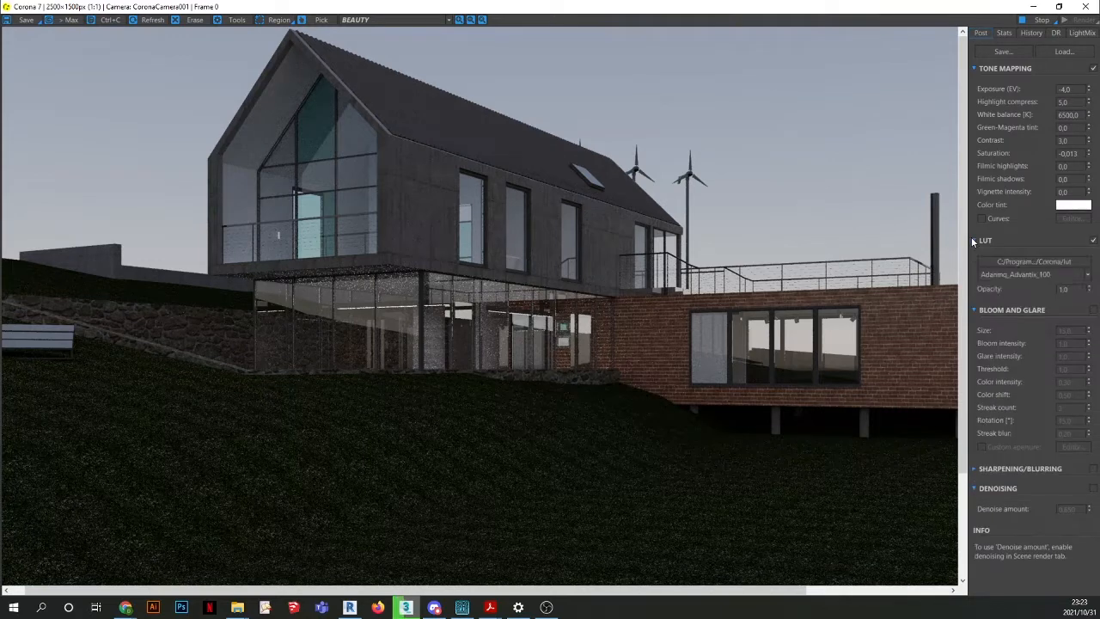
Try several LUT presets from the Adanmq_Ag series on the render, ending with Adanmq_Ag..._Vista_200.
click(1087, 275)
click(1047, 298)
click(1050, 274)
click(1022, 330)
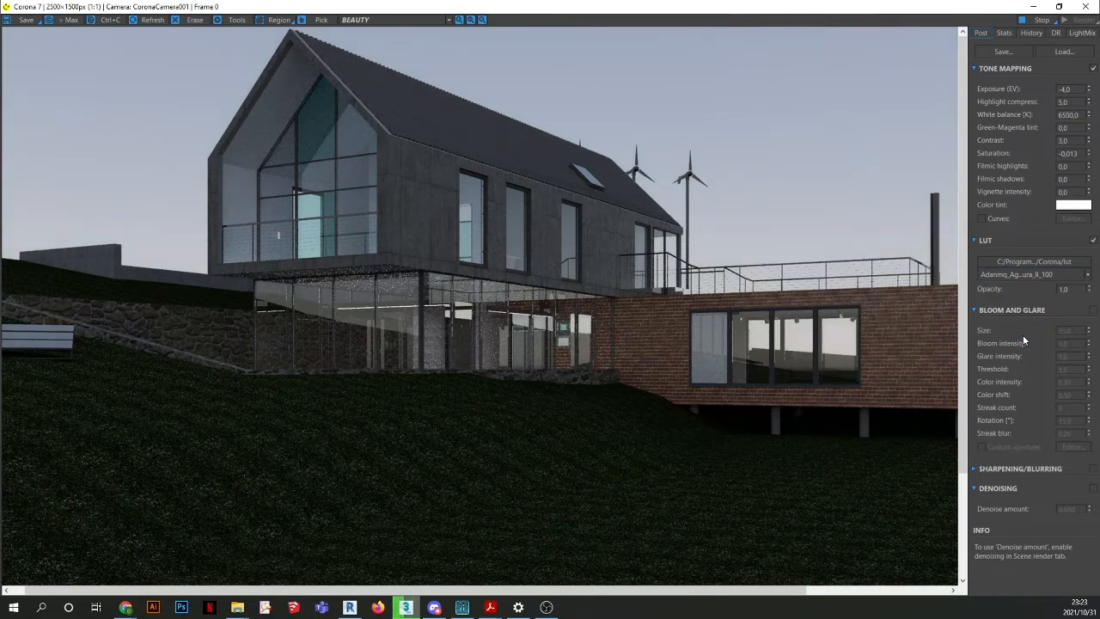
click(1042, 273)
click(1014, 387)
click(1031, 274)
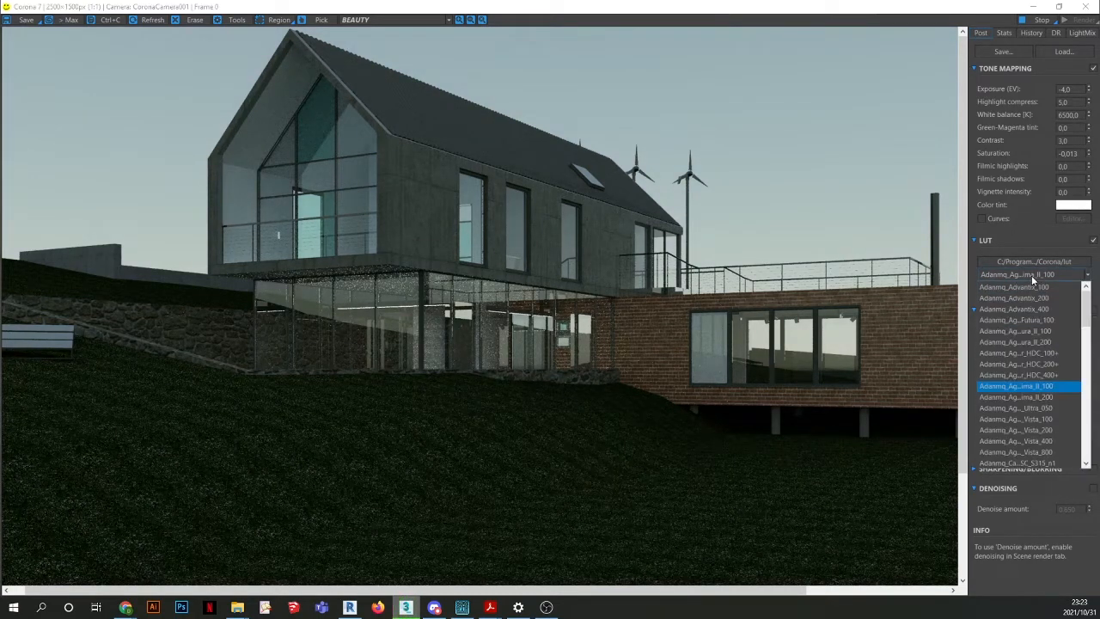
click(1018, 426)
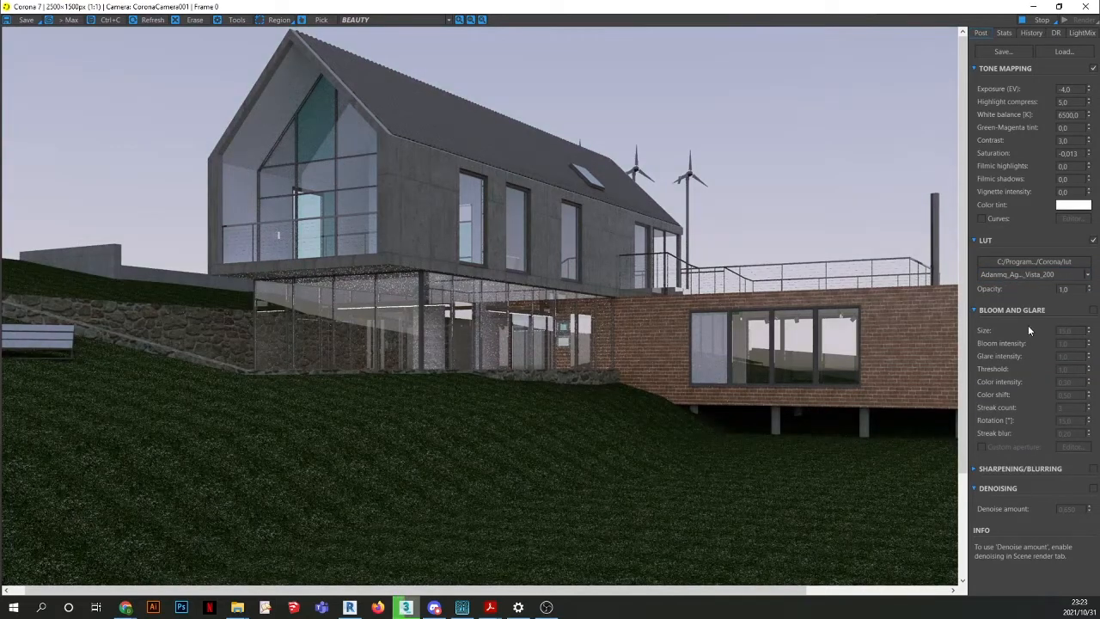
Try the LUT presets further down the list on the render, through the Ektachrome series to Adanmq_F250.
click(1031, 274)
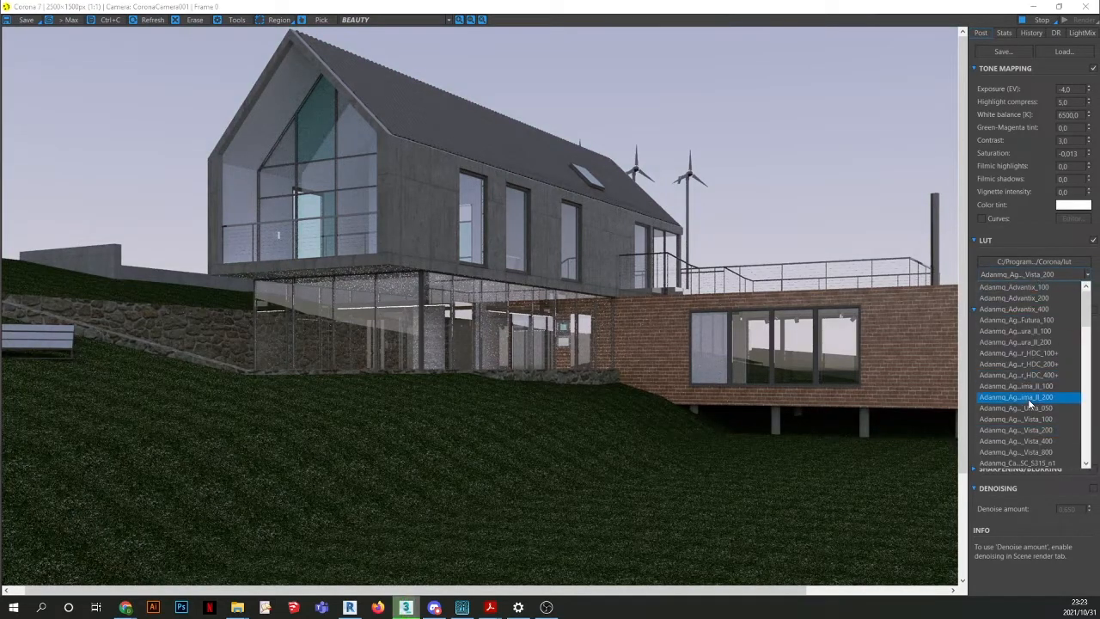
scroll(1044, 352, down, 3)
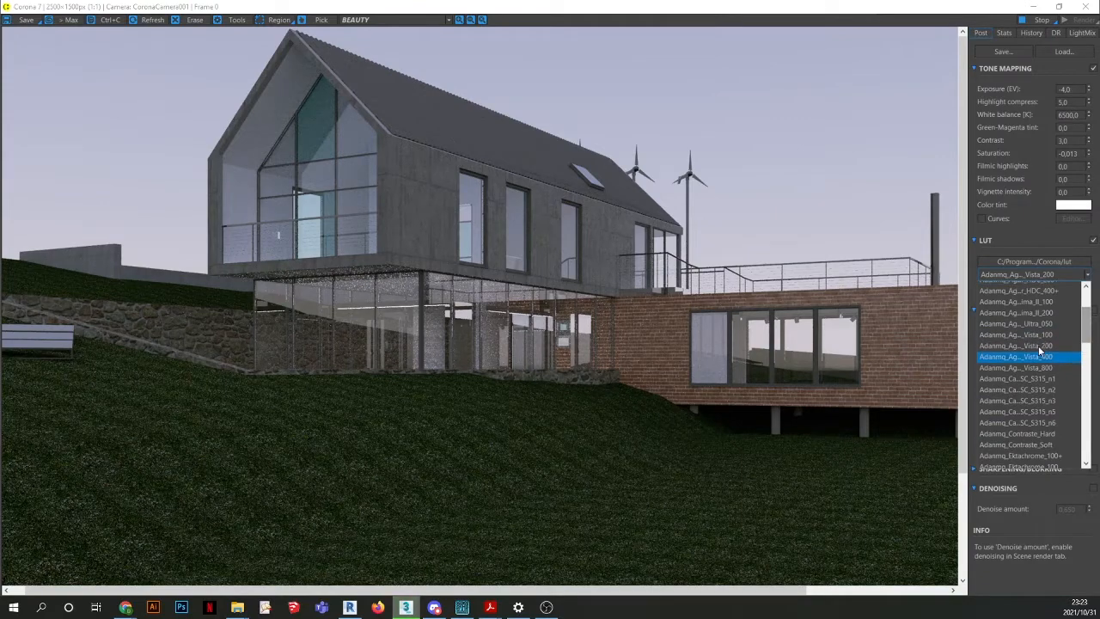
key(Down)
key(Down)
key(Down)
key(Down)
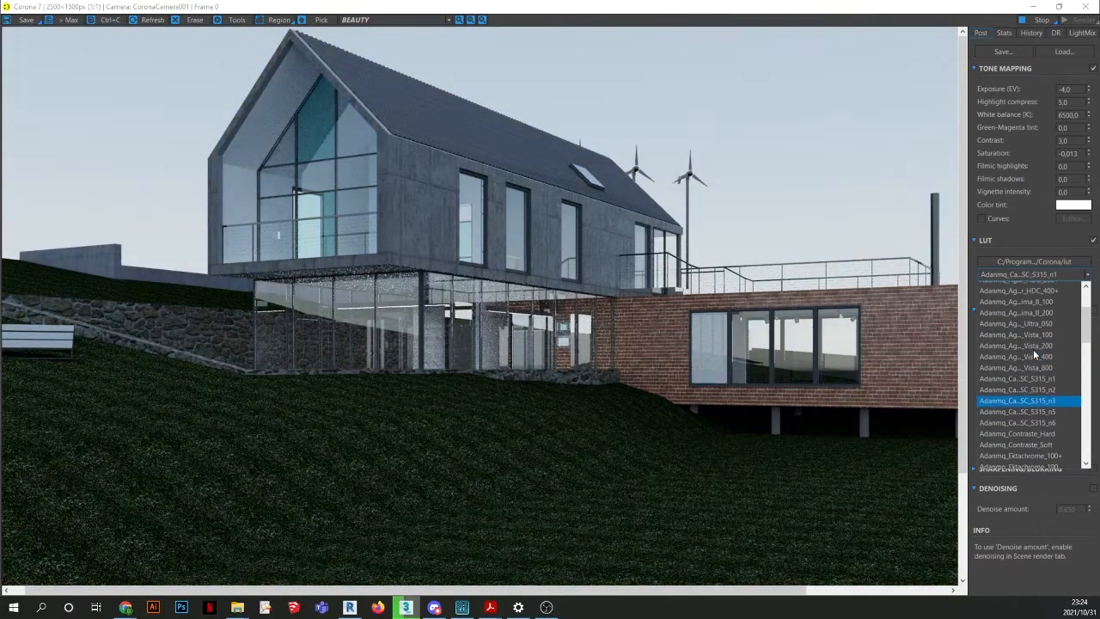
key(Down)
key(Down)
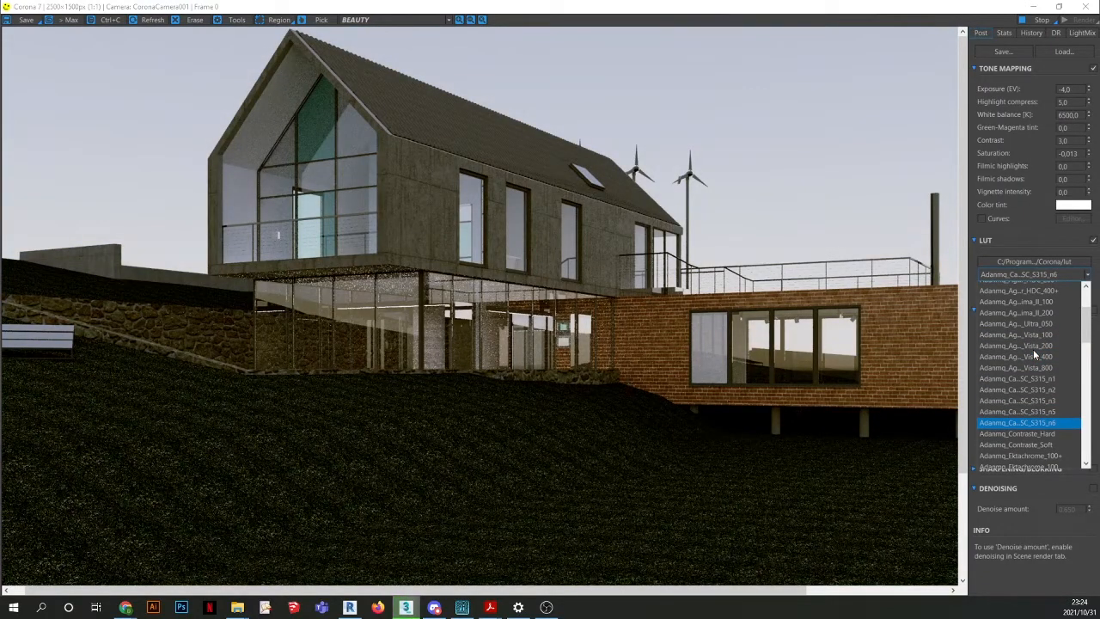
key(Down)
key(Down)
key(Down)
key(Down)
key(Down)
key(Down)
key(Down)
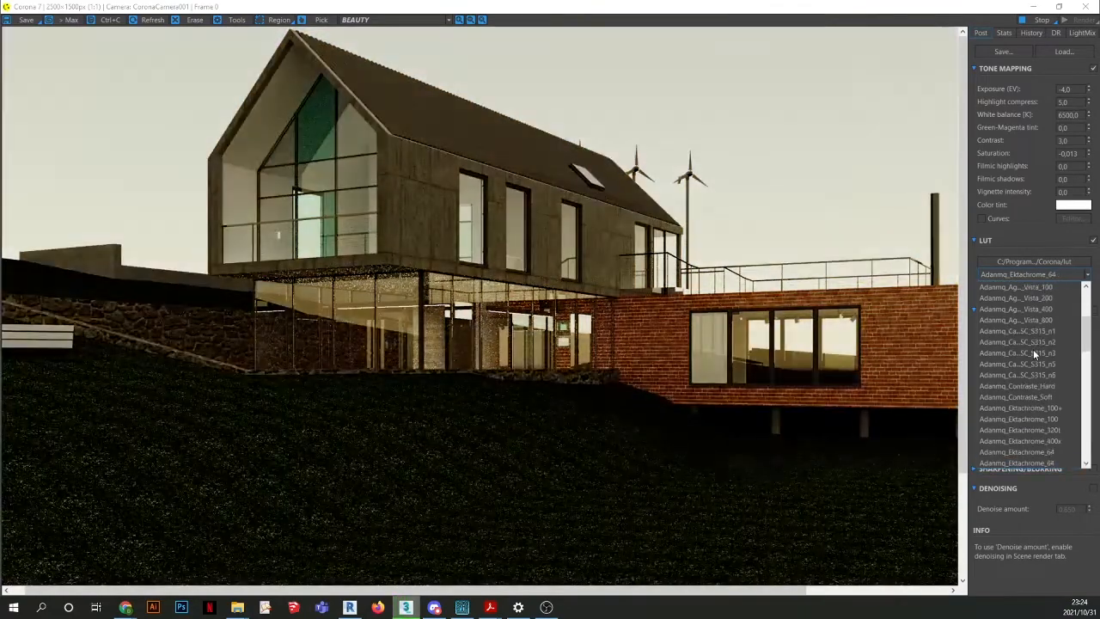
key(Down)
key(Down)
key(Down)
key(Down)
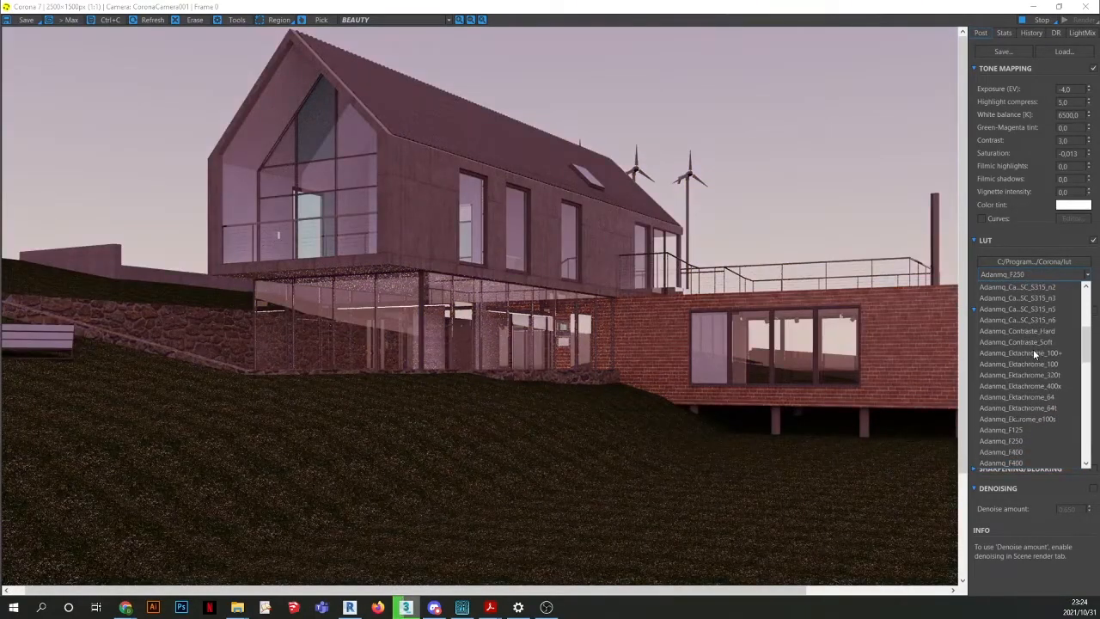
Go back up through the LUT presets to Adanmq_Ag..._Vista_800, comparing their effect on the render.
key(Up)
key(Up)
key(Up)
key(Up)
key(Up)
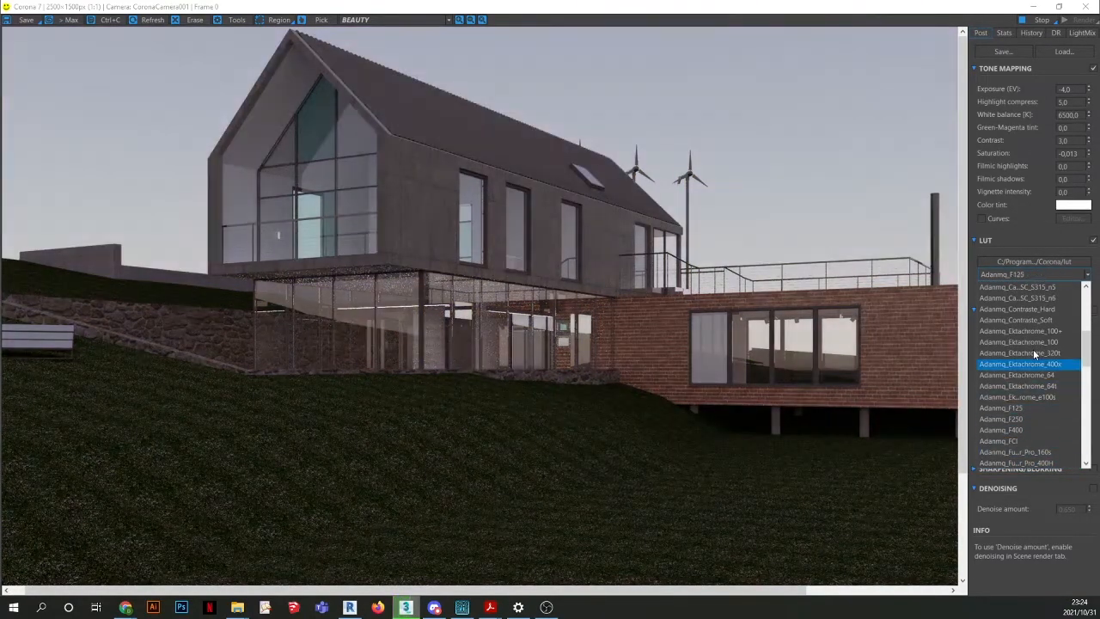
key(Up)
key(Up)
key(Up)
key(Up)
key(Up)
key(Up)
key(Up)
key(Up)
key(Up)
key(Up)
key(Up)
key(Up)
key(Up)
key(Up)
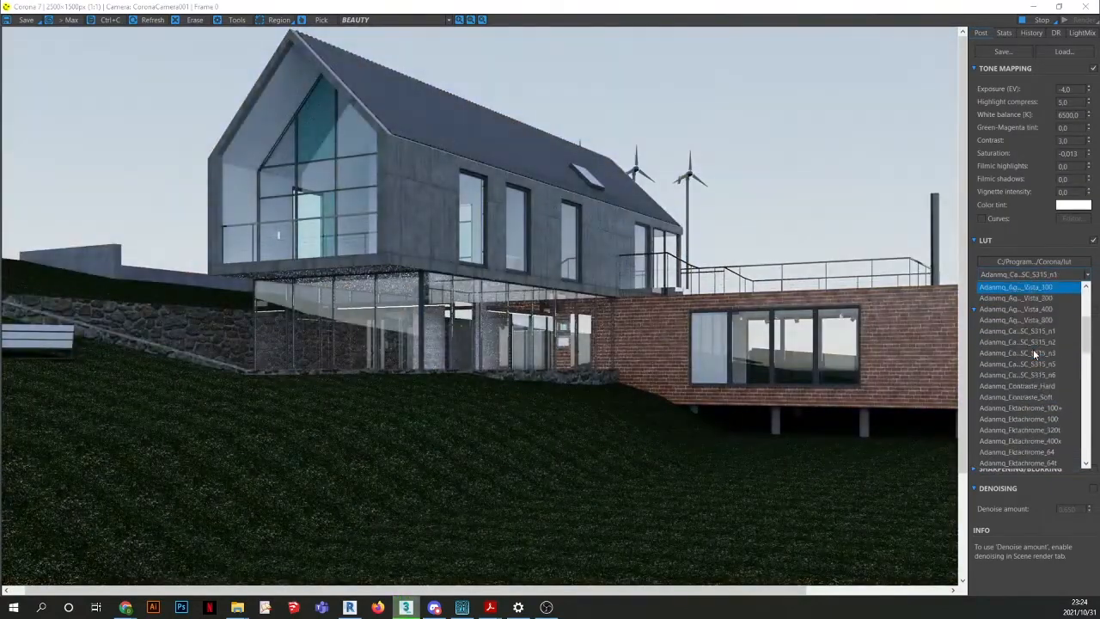
key(Up)
key(Up)
Disable the LUT and examine the render without it, both close up and as a whole image.
click(1093, 241)
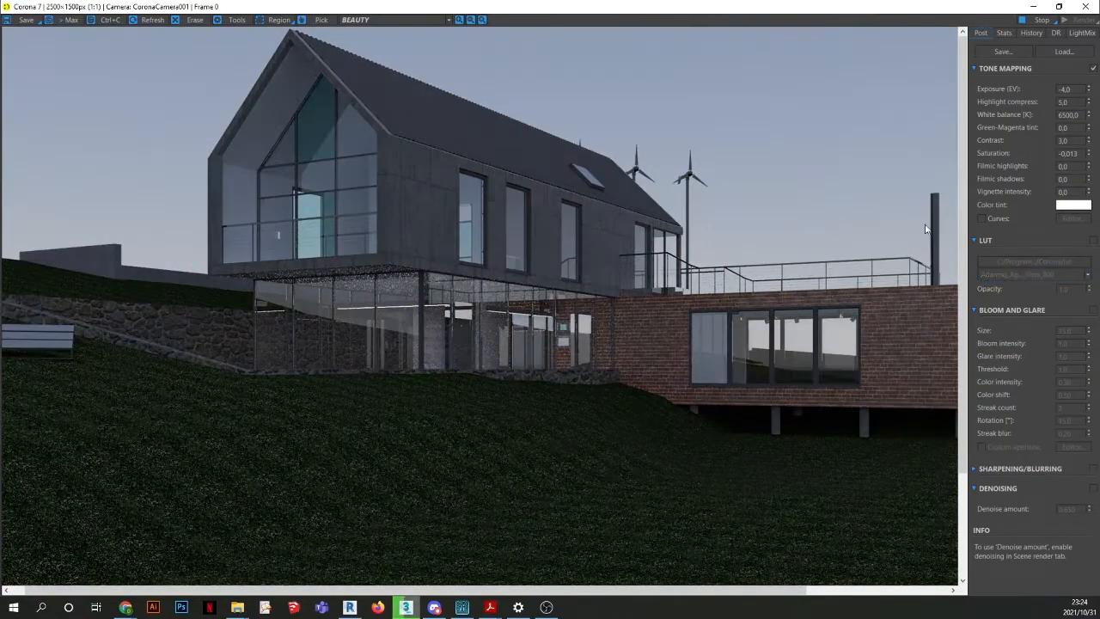
scroll(507, 353, down, 2)
scroll(465, 254, up, 2)
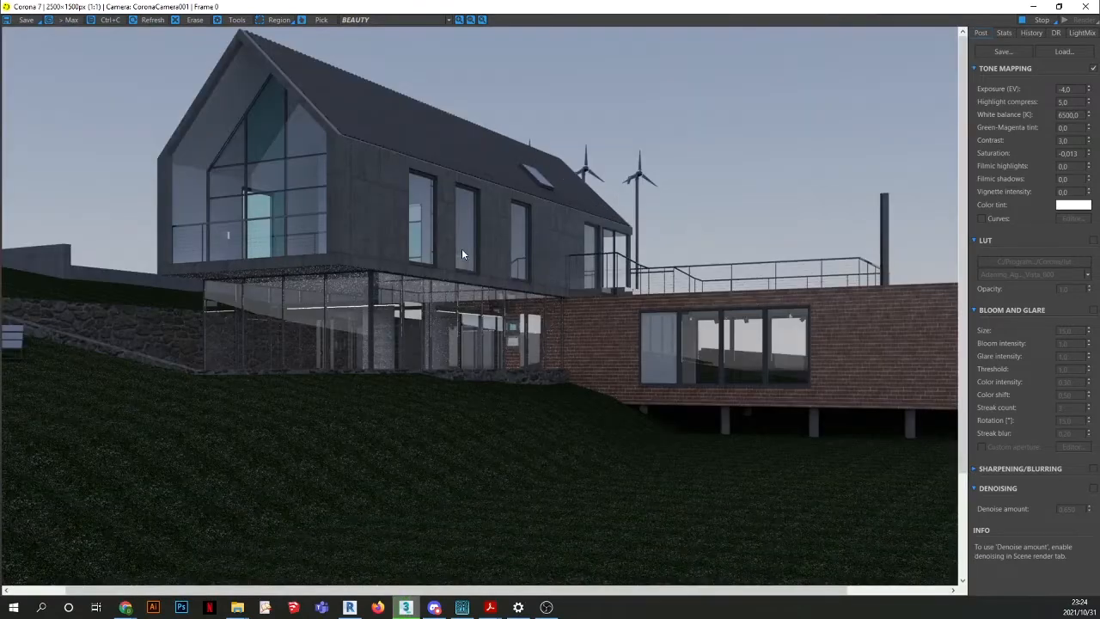
scroll(561, 305, down, 2)
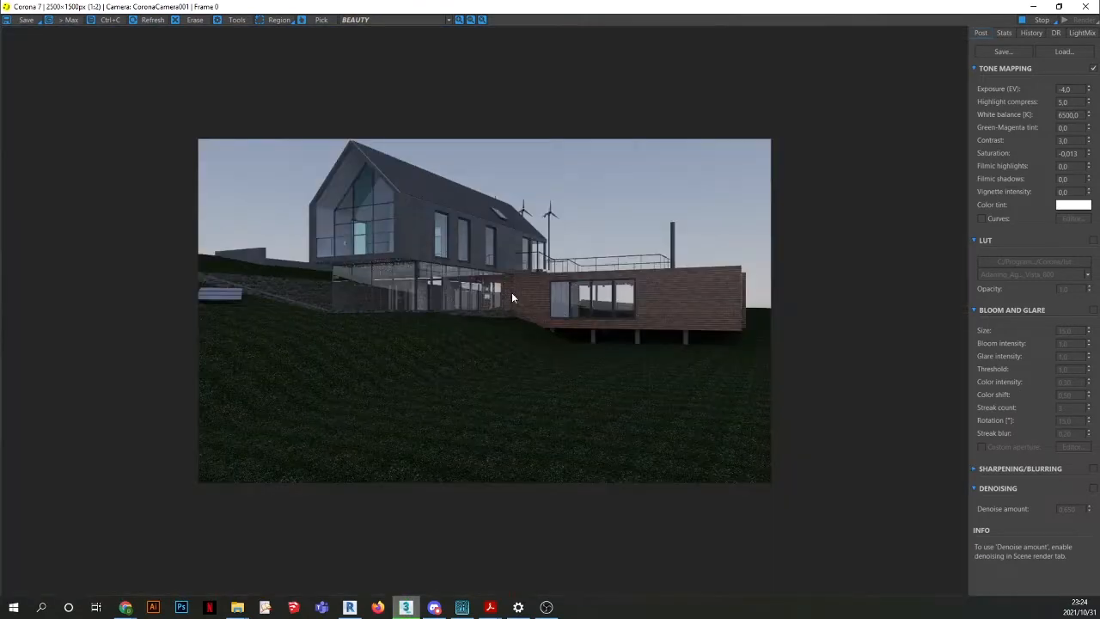
scroll(377, 275, up, 3)
scroll(377, 275, up, 1)
scroll(432, 349, down, 3)
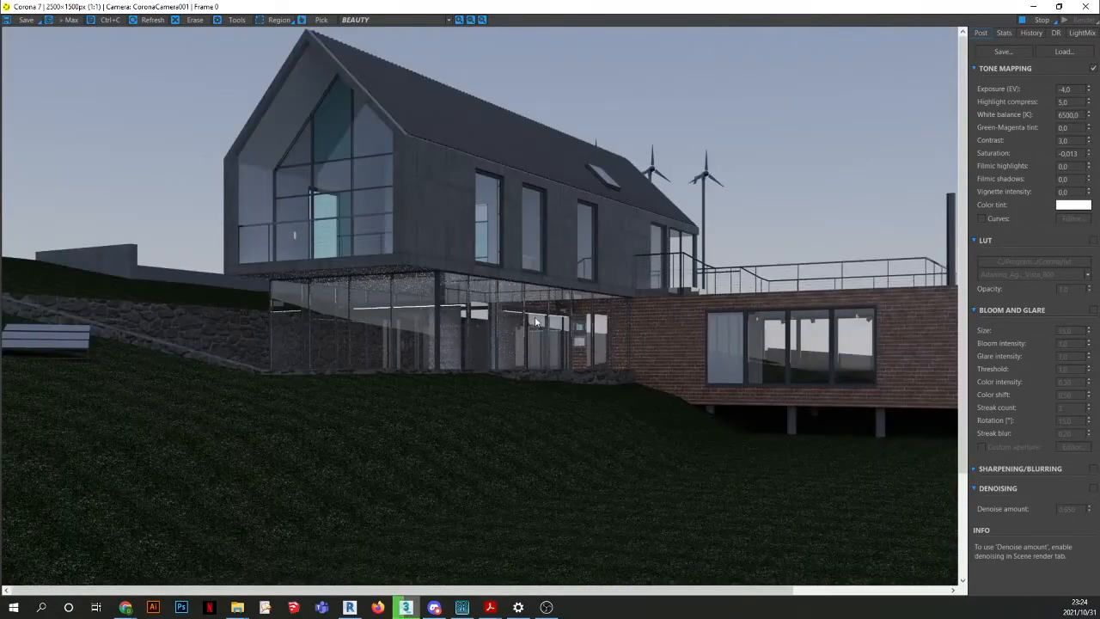
scroll(501, 311, up, 2)
scroll(501, 311, down, 3)
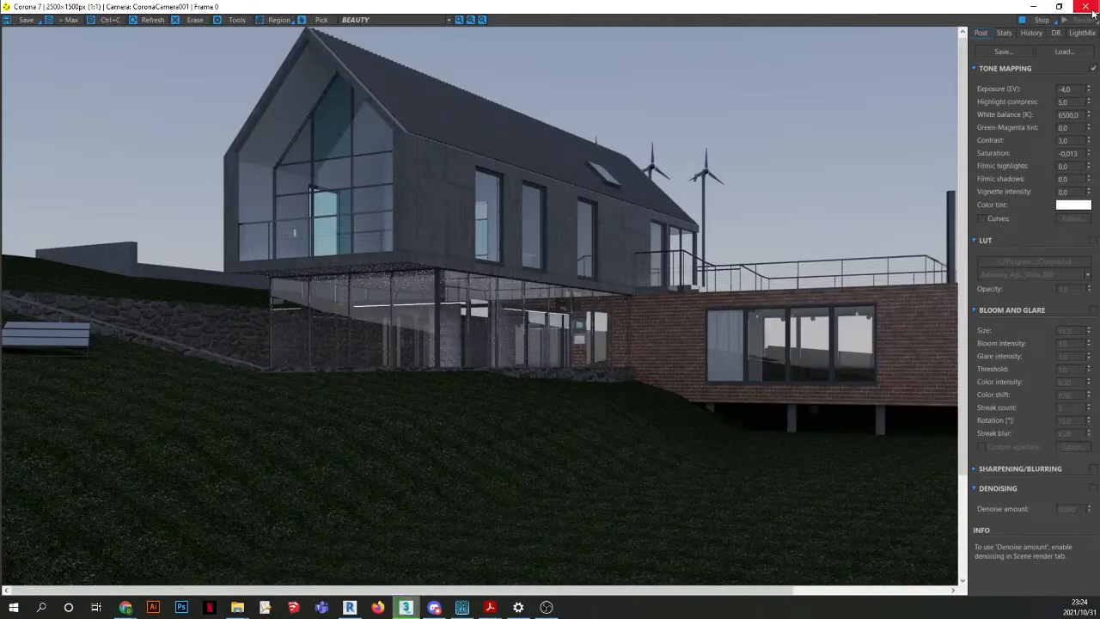
Put the render window away, search the scene objects for "light" and select the Lighting mesh.
click(1033, 6)
click(713, 407)
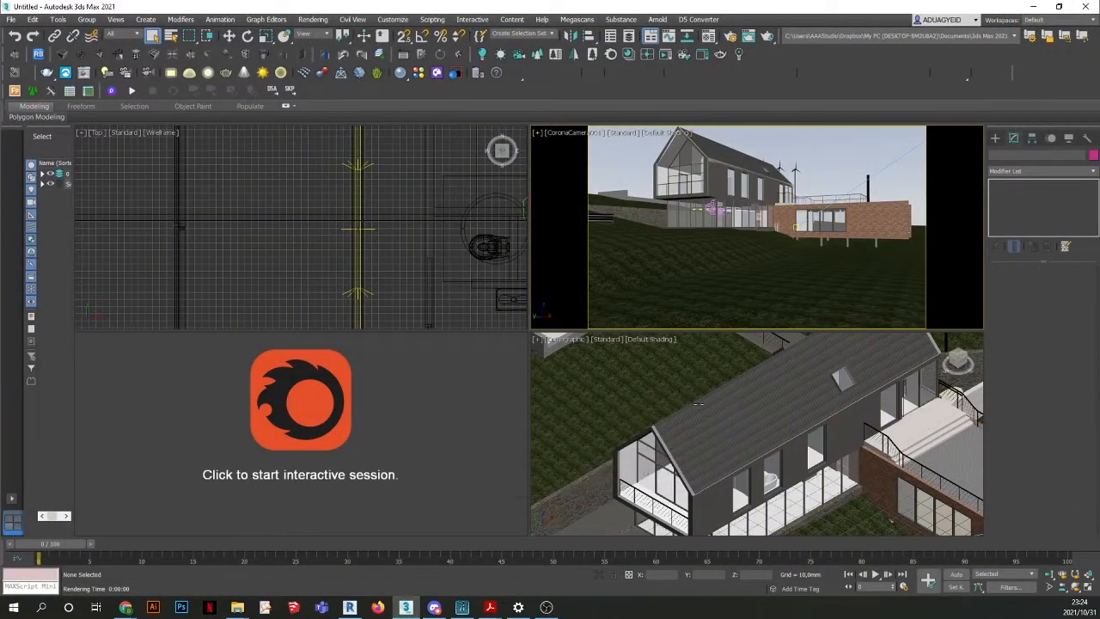
scroll(324, 203, down, 2)
scroll(324, 204, down, 2)
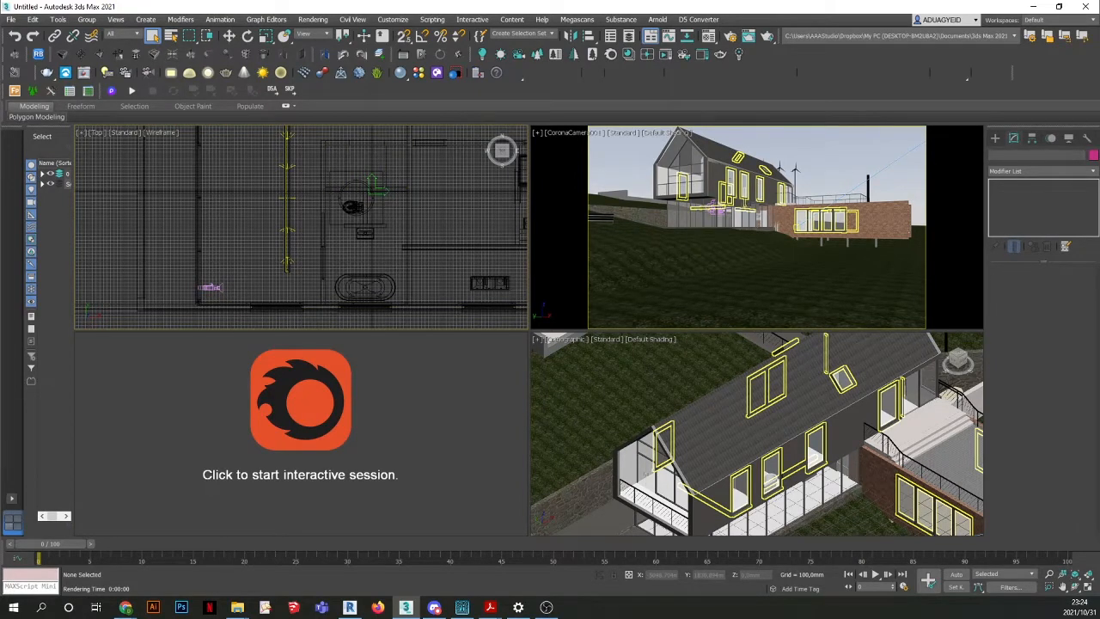
drag(413, 17, 438, 101)
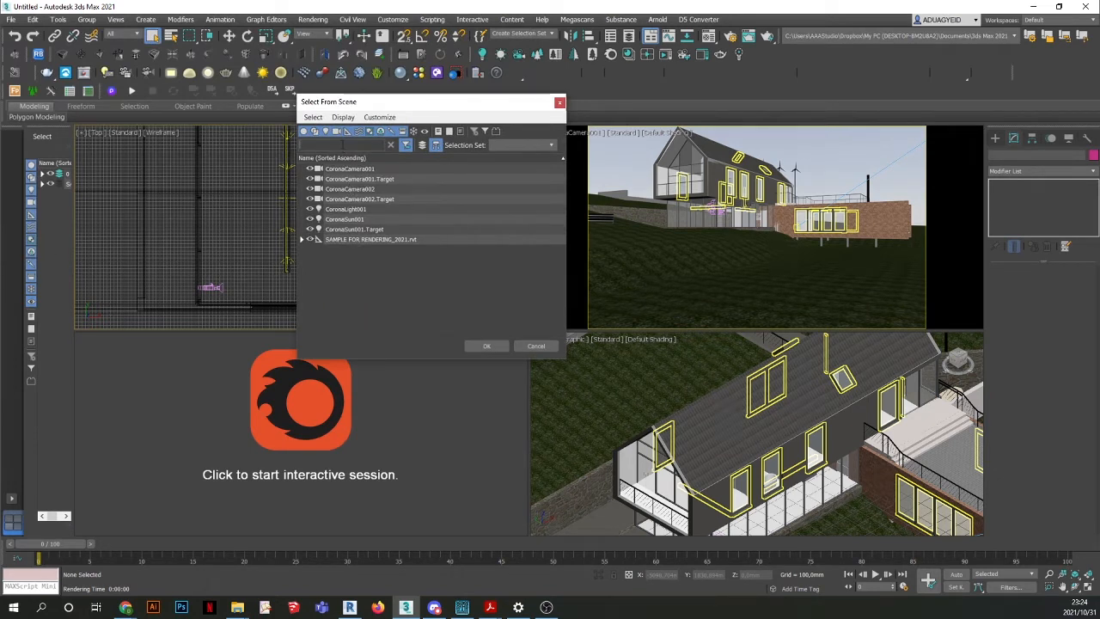
text(light)
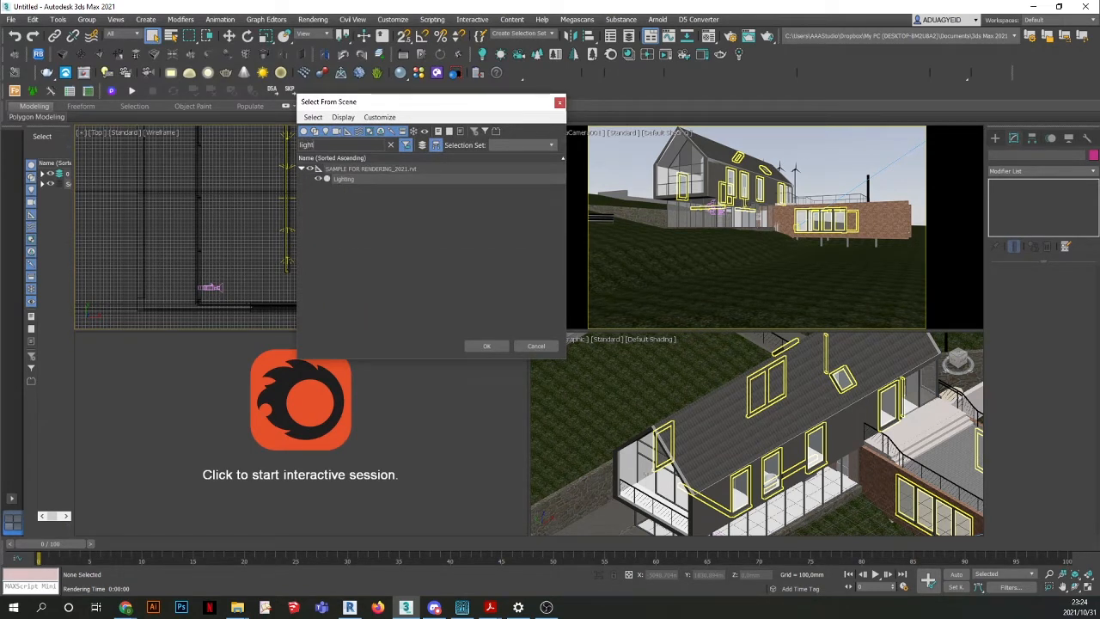
click(375, 177)
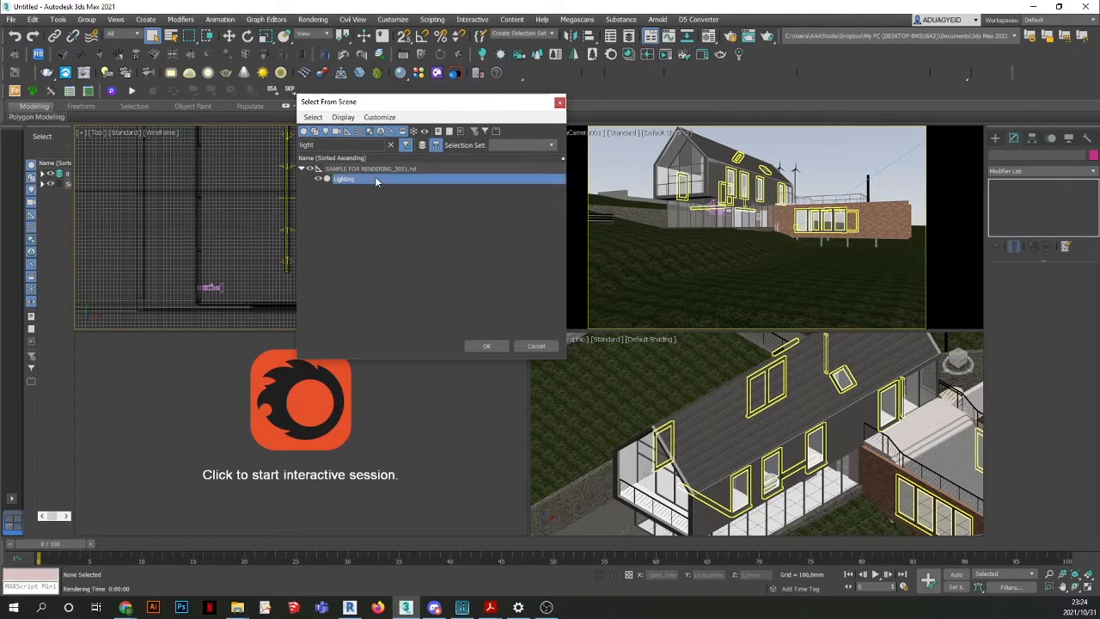
click(486, 345)
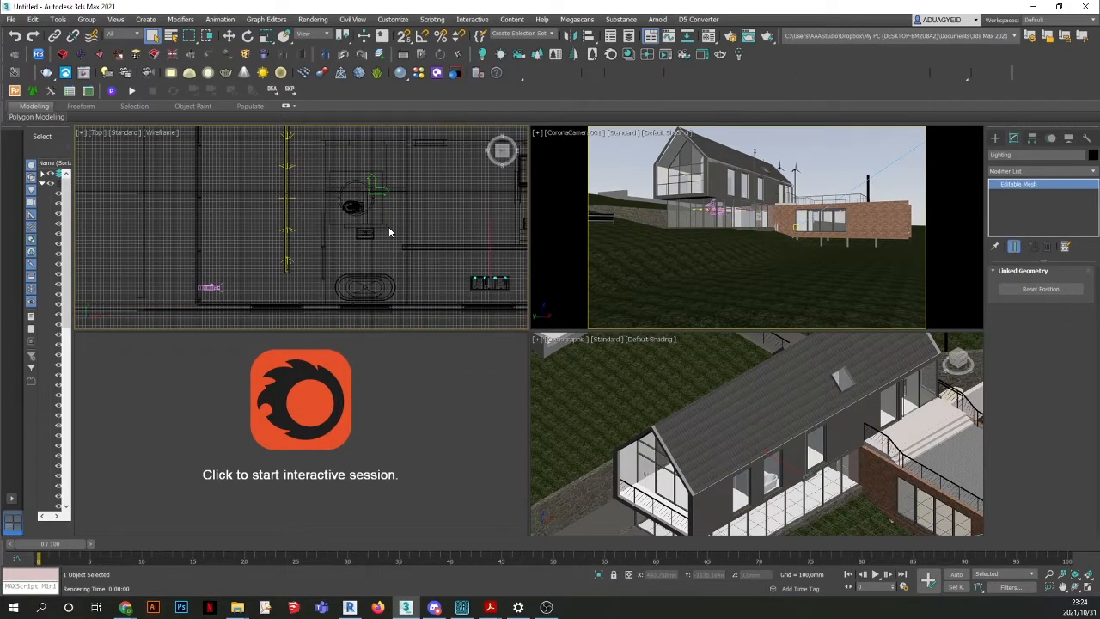
Examine the Lighting mesh's fixtures and the surrounding interior of the house in the Top view.
scroll(488, 283, up, 6)
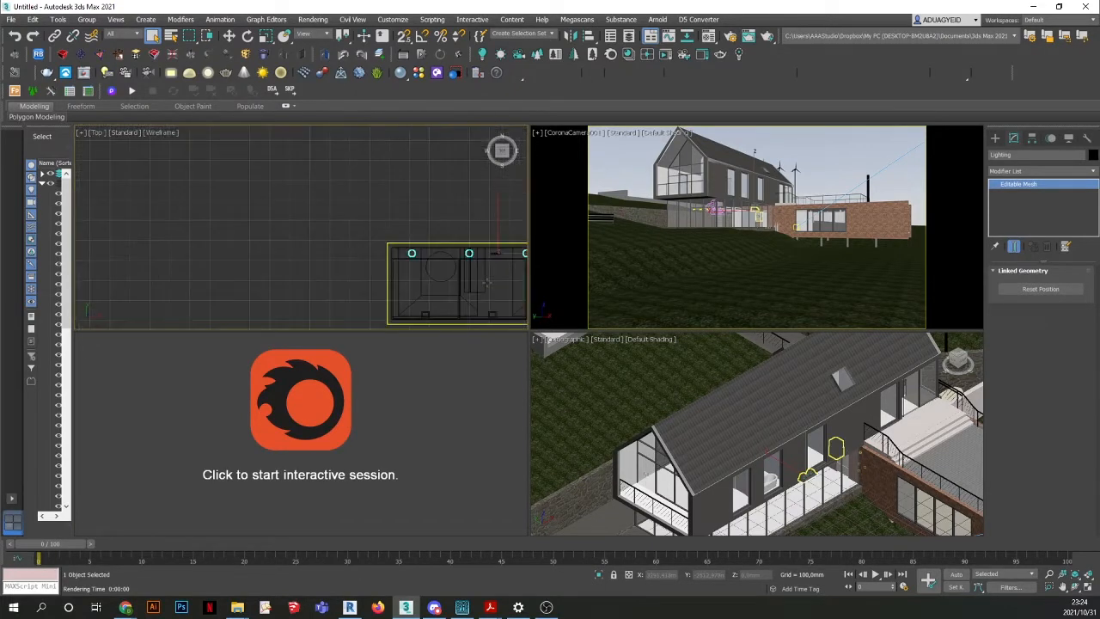
scroll(388, 230, down, 4)
click(356, 238)
scroll(358, 240, down, 3)
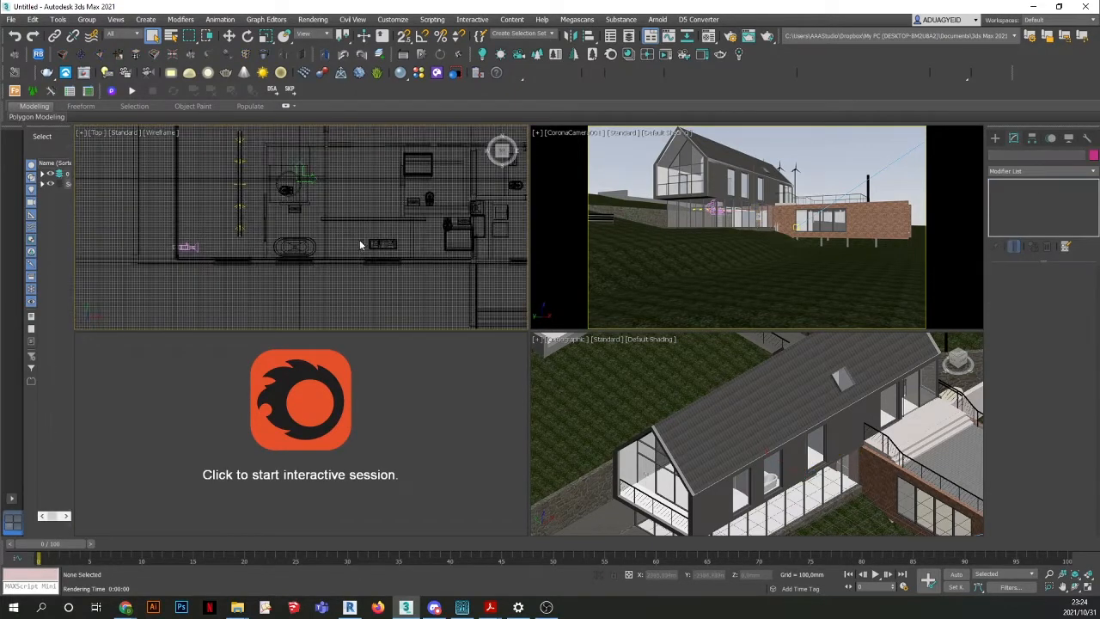
scroll(343, 230, up, 3)
scroll(288, 212, up, 4)
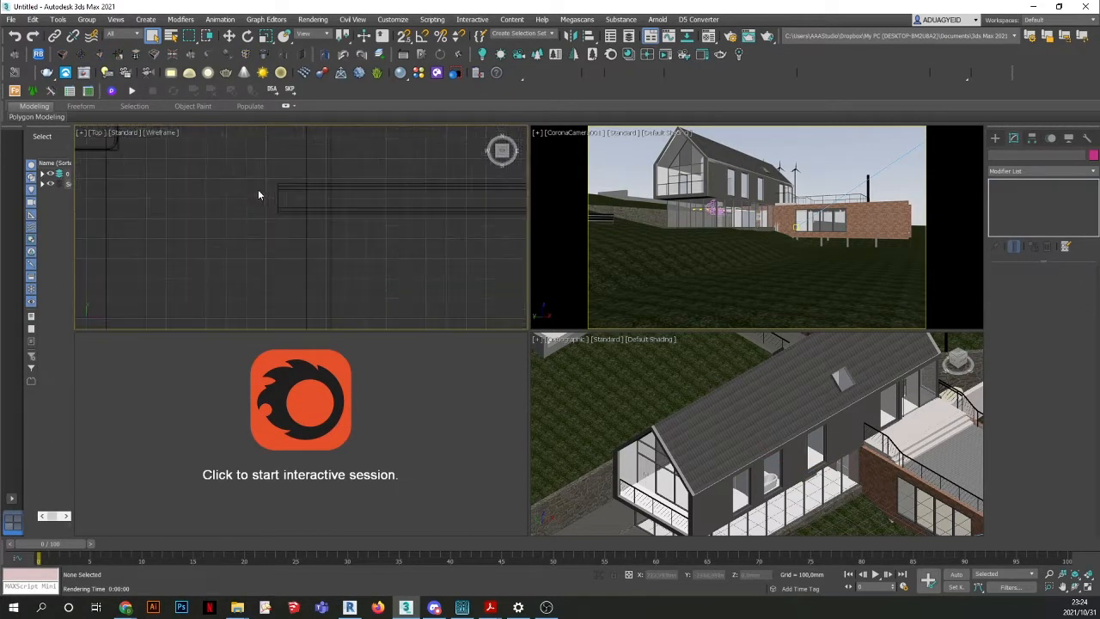
click(306, 202)
click(368, 255)
scroll(332, 204, down, 8)
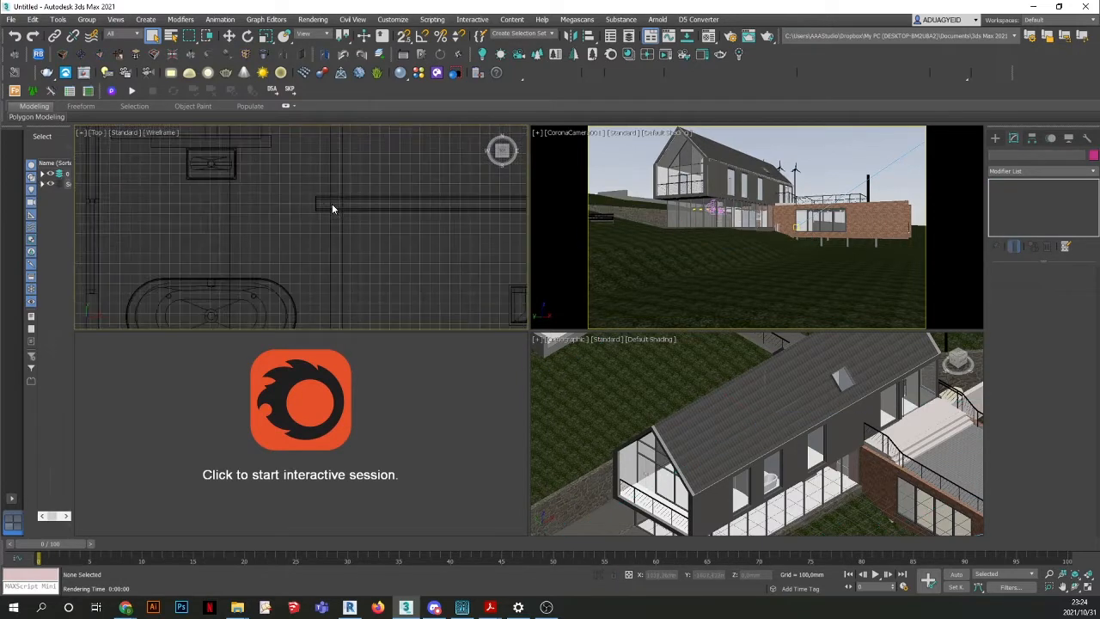
scroll(349, 265, down, 3)
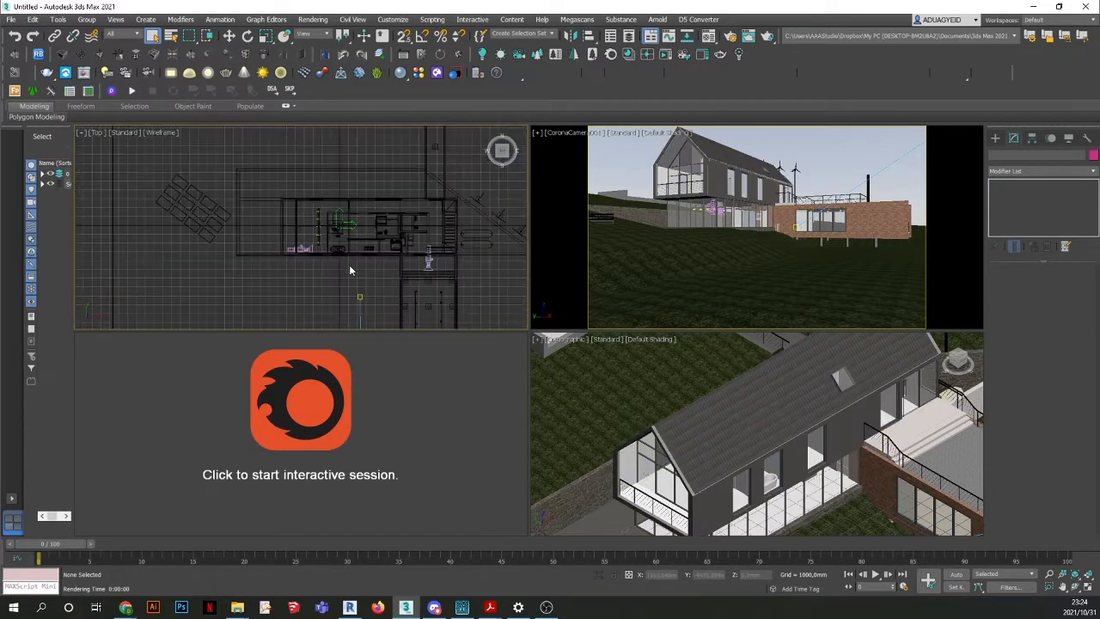
Change the Top view to a Left view showing the whole site, select CoronaSun001 and switch it on.
mouse_move(298, 272)
middle_down()
mouse_move(345, 270)
mouse_move(303, 257)
middle_up()
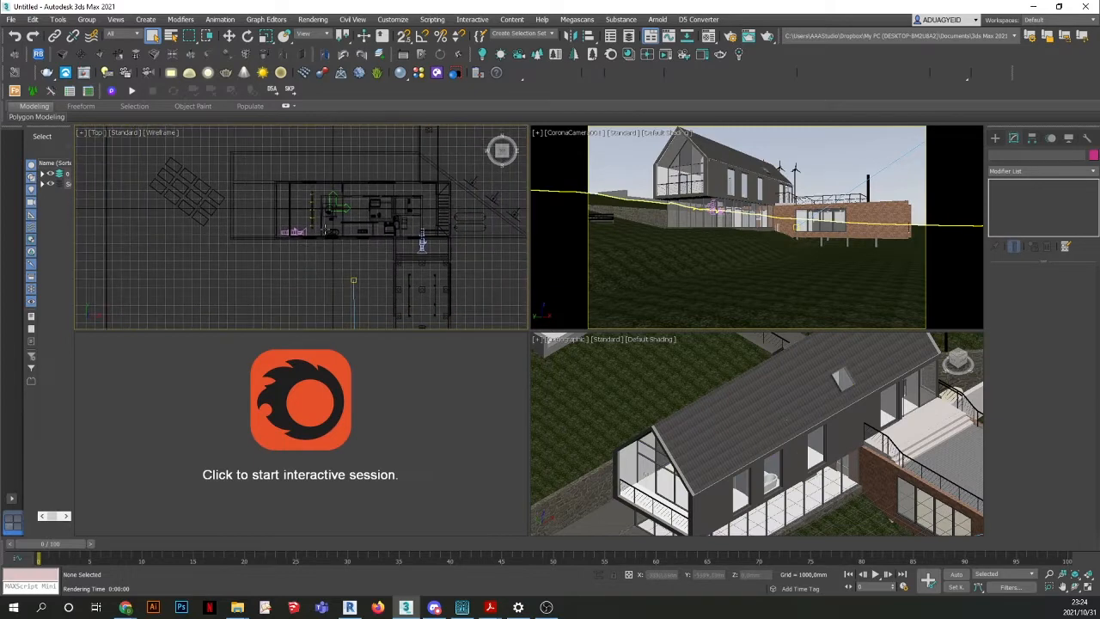
scroll(329, 215, down, 5)
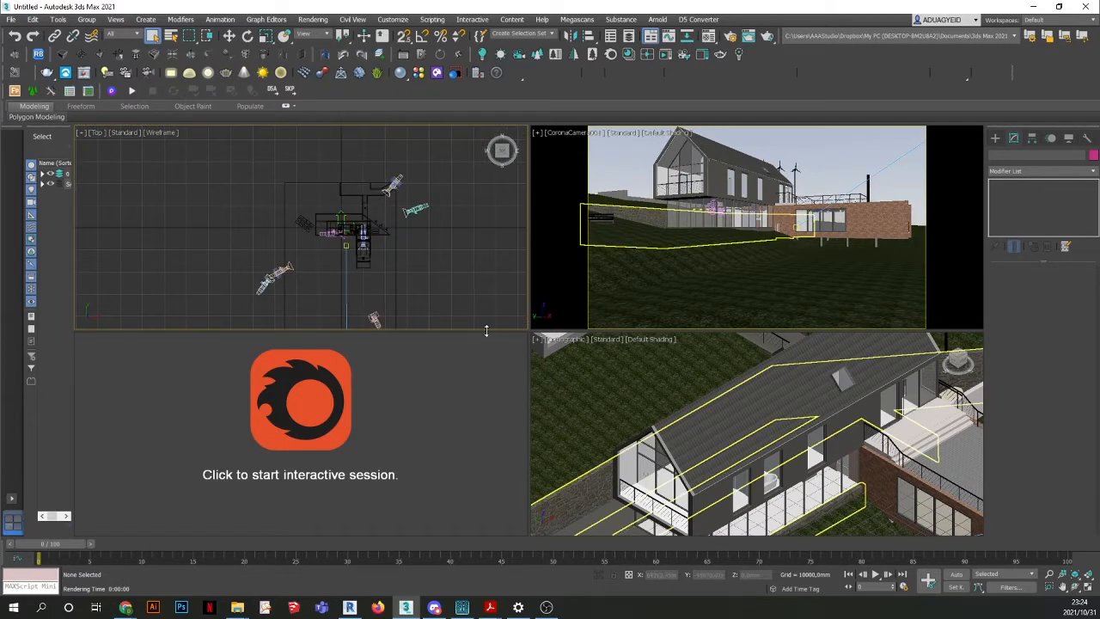
click(99, 136)
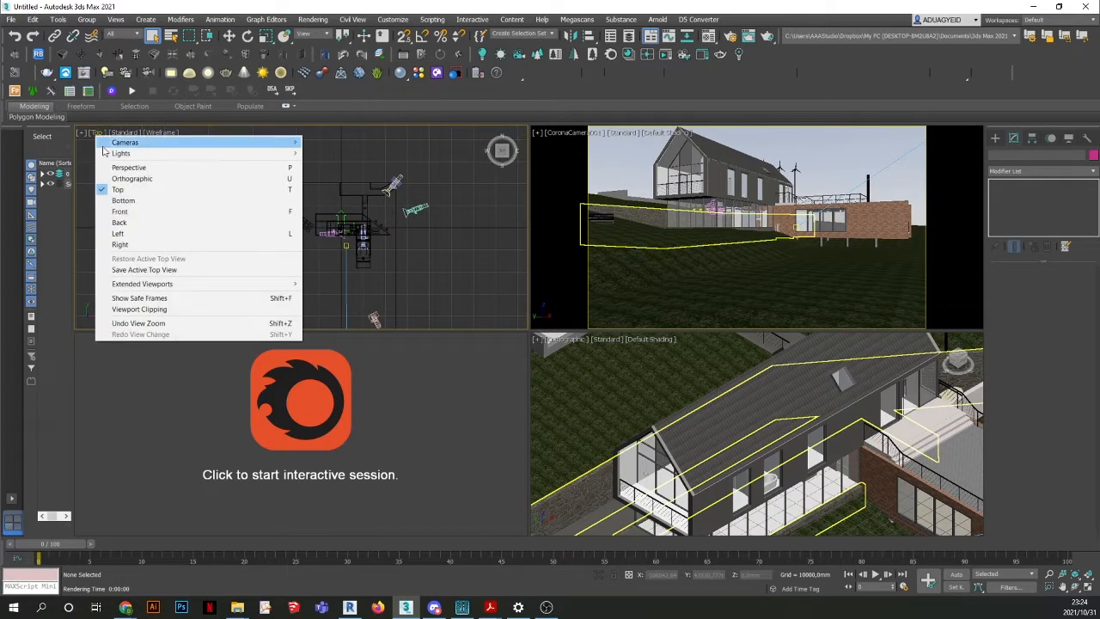
click(121, 232)
click(407, 180)
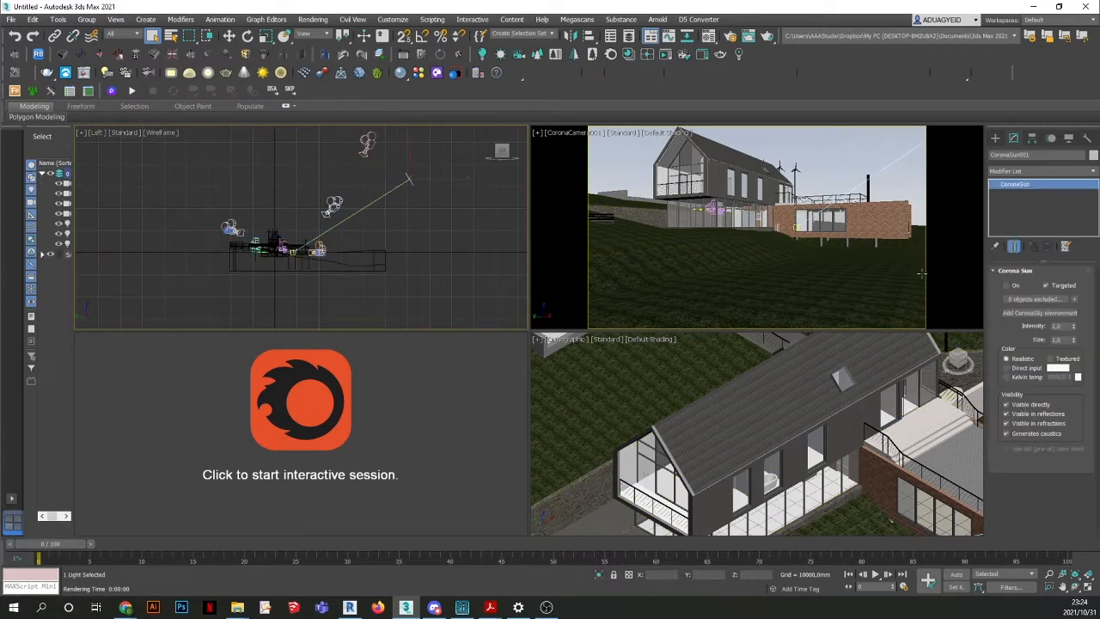
click(1006, 286)
Start the interactive Corona session and lower the sun to a Z height of about 6194 mm.
middle_drag(445, 207, 436, 262)
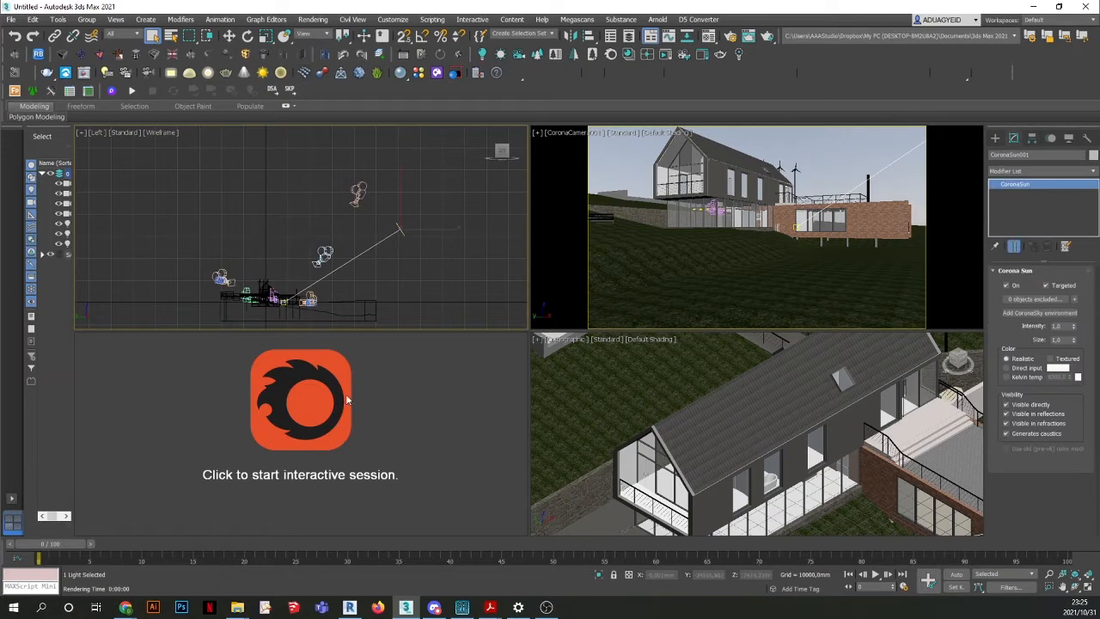
click(229, 36)
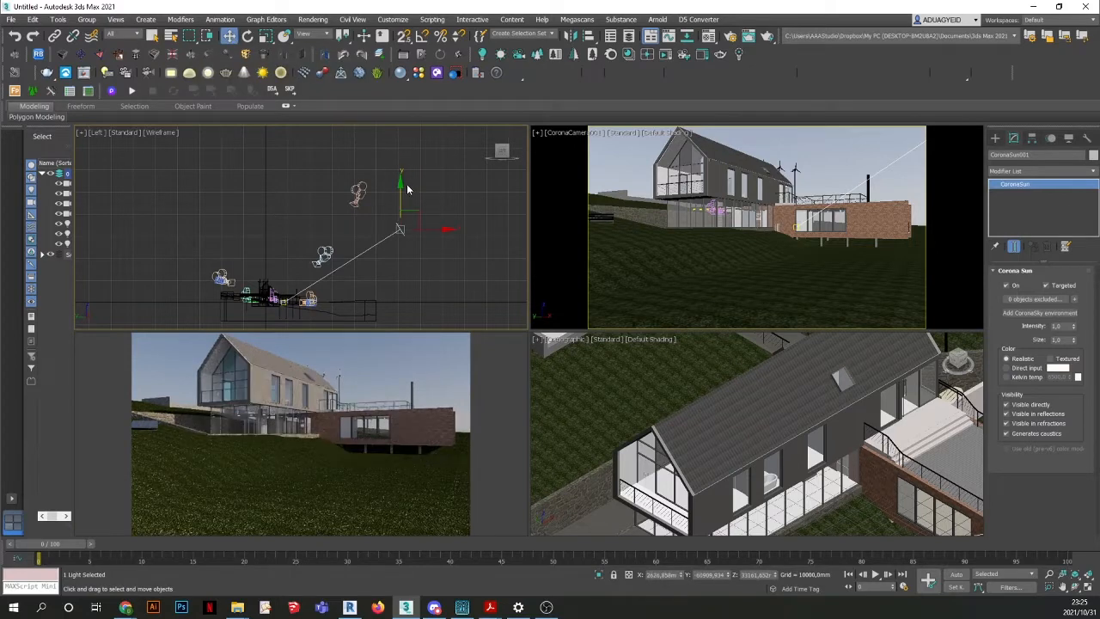
drag(408, 191, 408, 253)
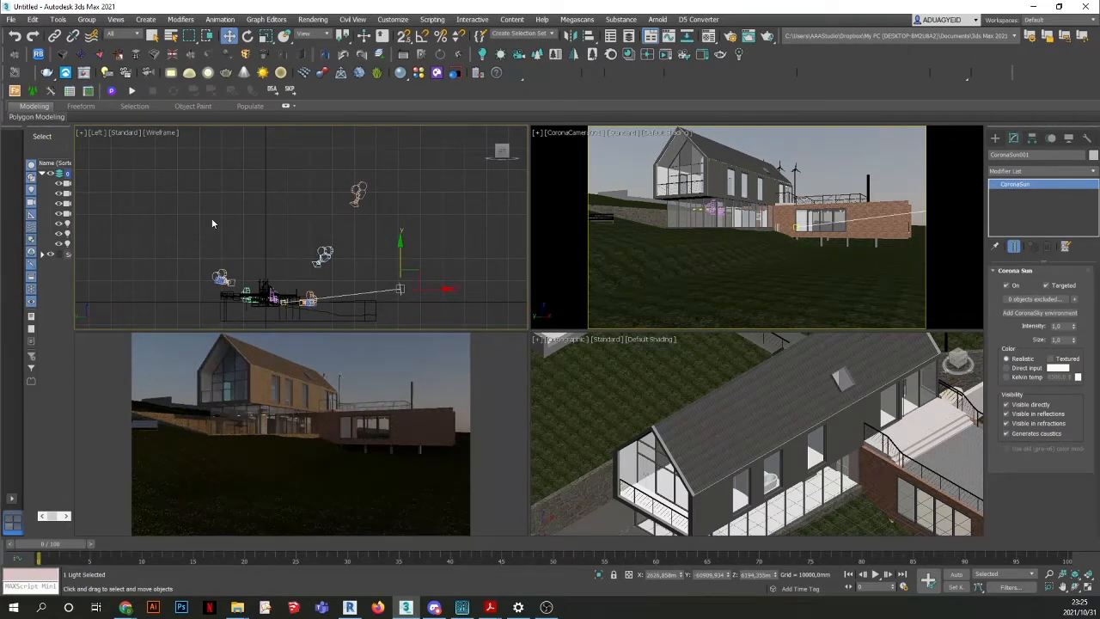
Change the Left view to a Top view and select CoronaLight001 inside the house.
click(95, 136)
click(129, 189)
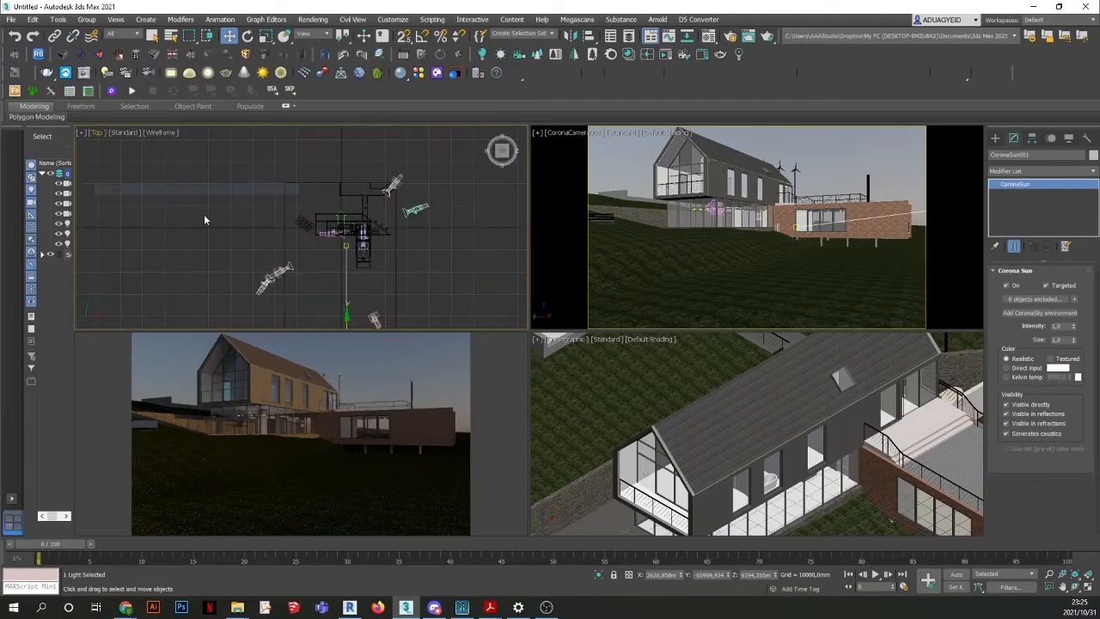
scroll(204, 221, up, 5)
scroll(348, 219, up, 6)
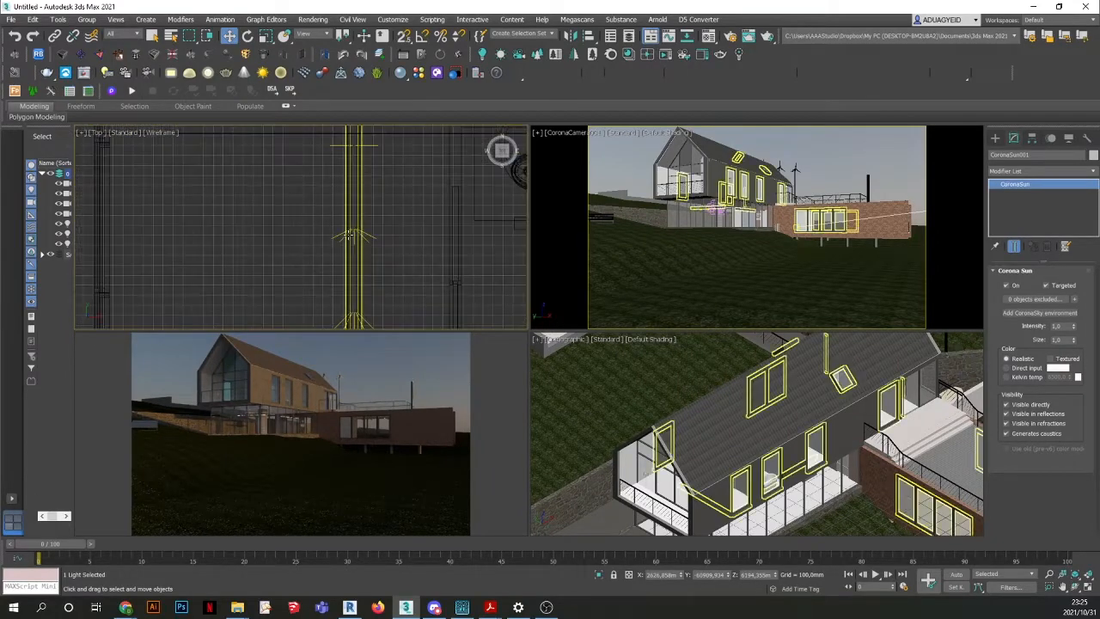
click(340, 240)
click(339, 238)
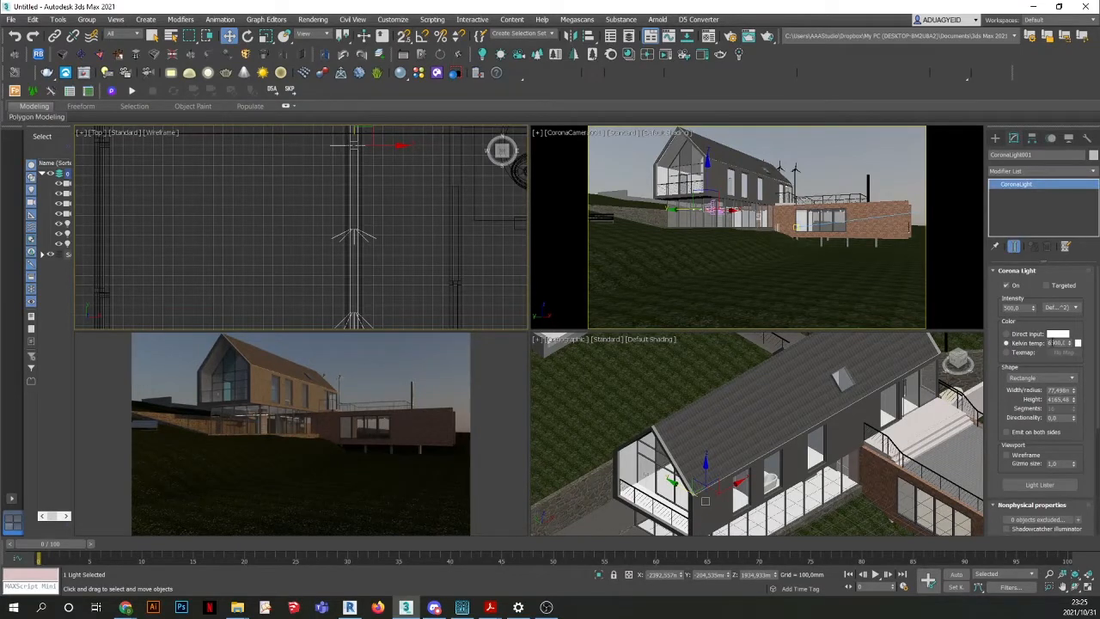
Set the selected light's Kelvin colour temperature to 3500.
double_click(1052, 343)
text(3500)
key(Return)
click(1075, 329)
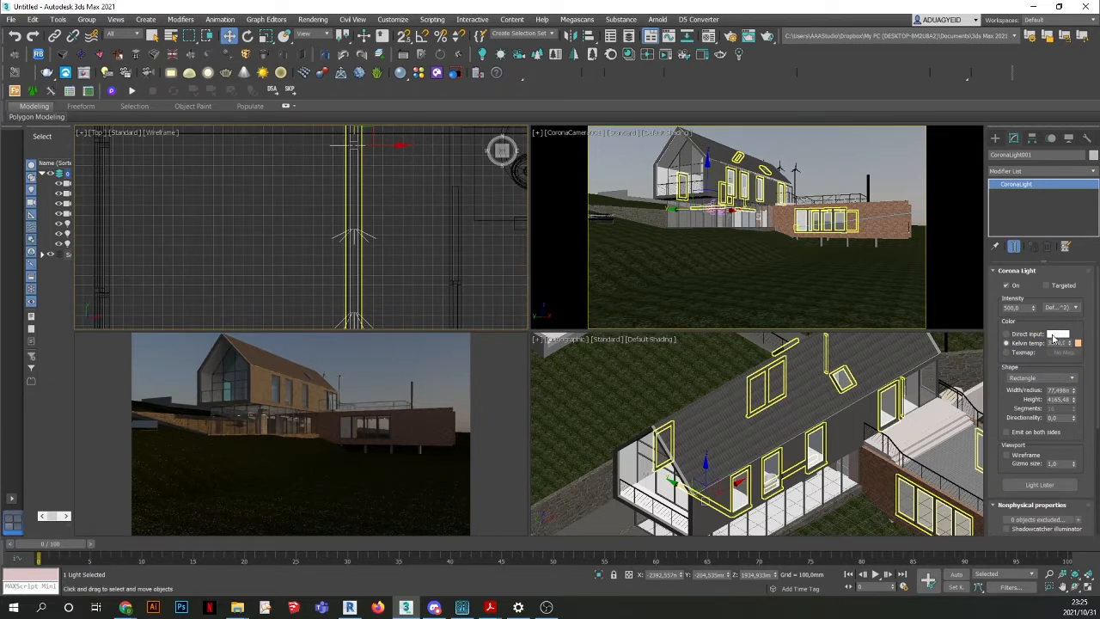
click(1006, 334)
click(1057, 334)
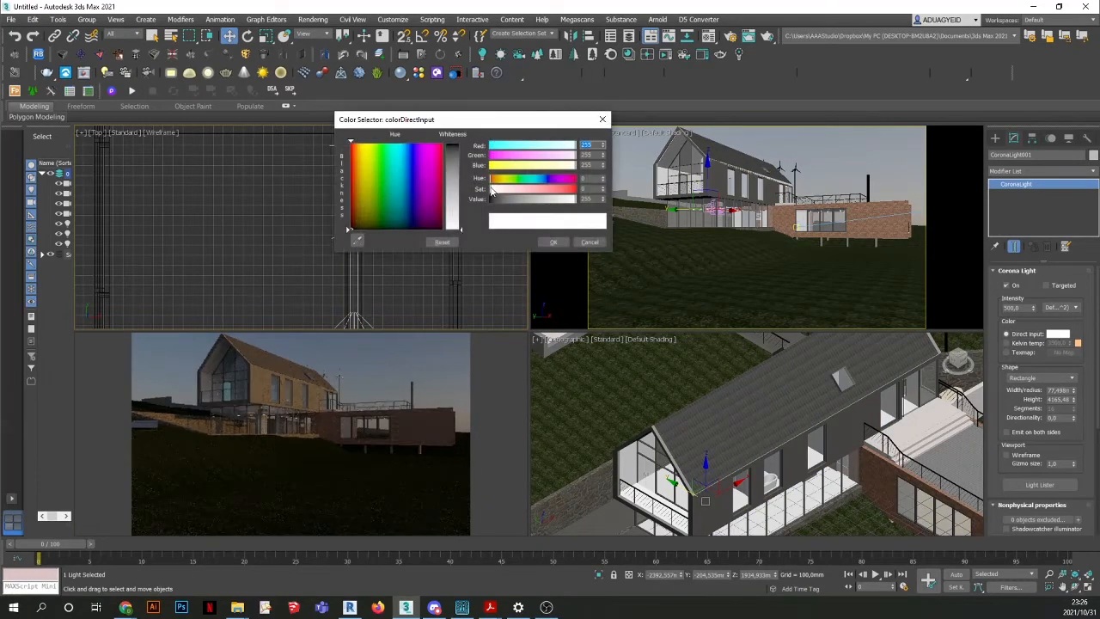
click(554, 190)
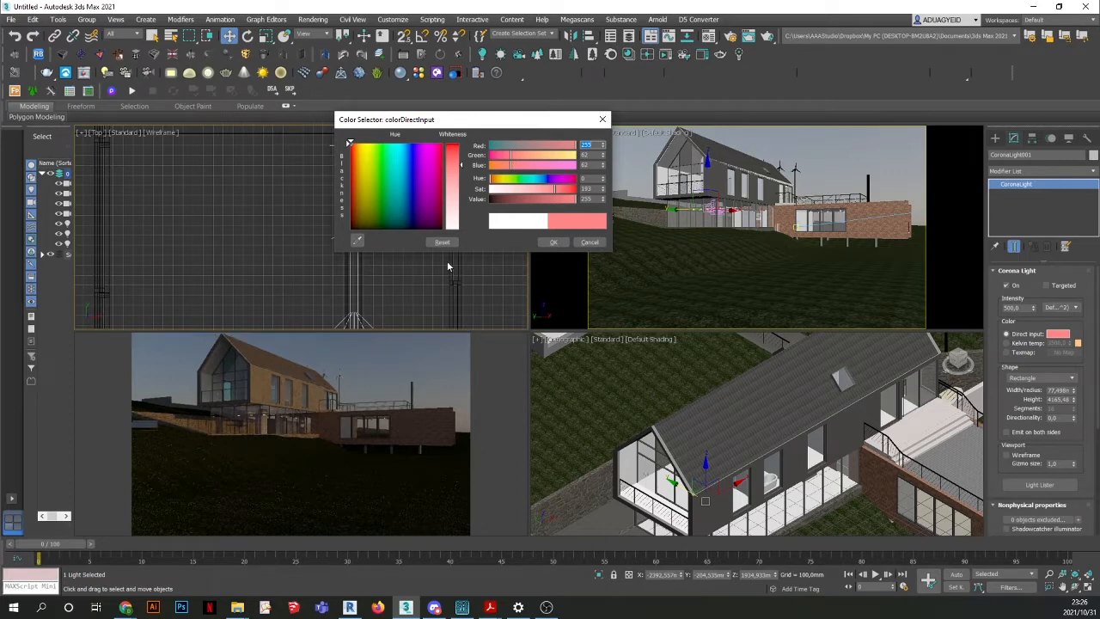
click(559, 161)
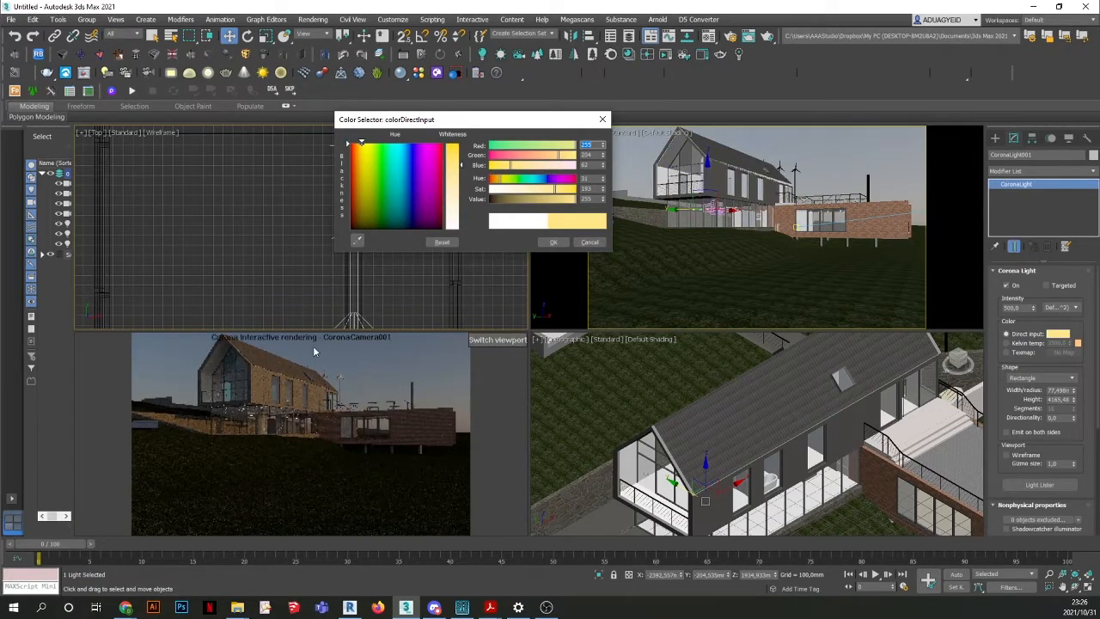
click(590, 242)
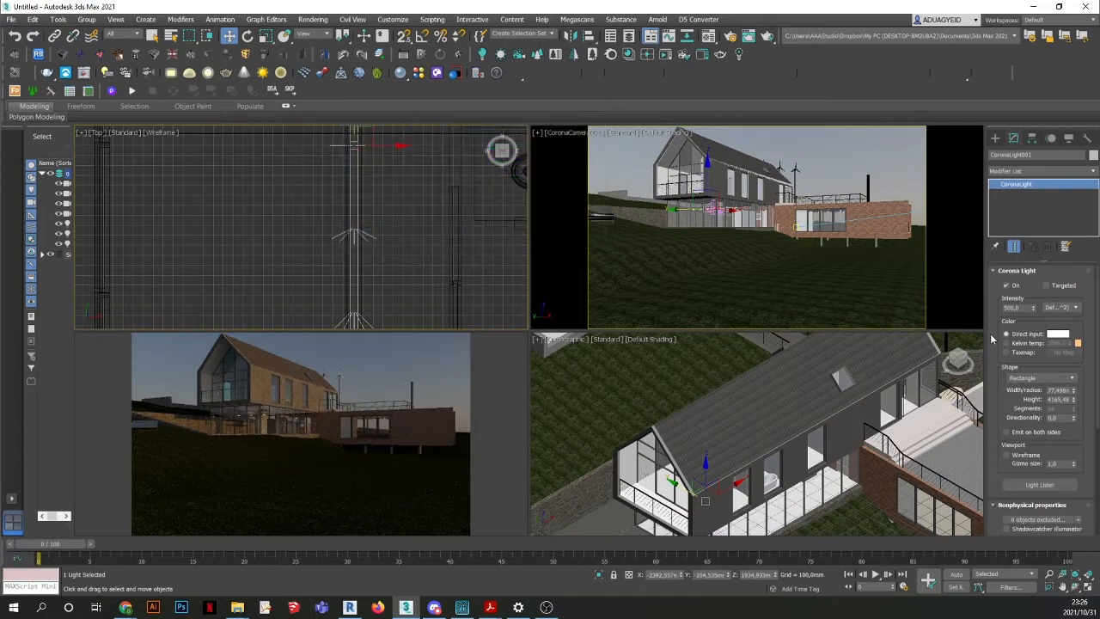
Return CoronaLight001 to Kelvin temperature colour, set its intensity to 1000 and clear the selection.
click(1006, 343)
key(Return)
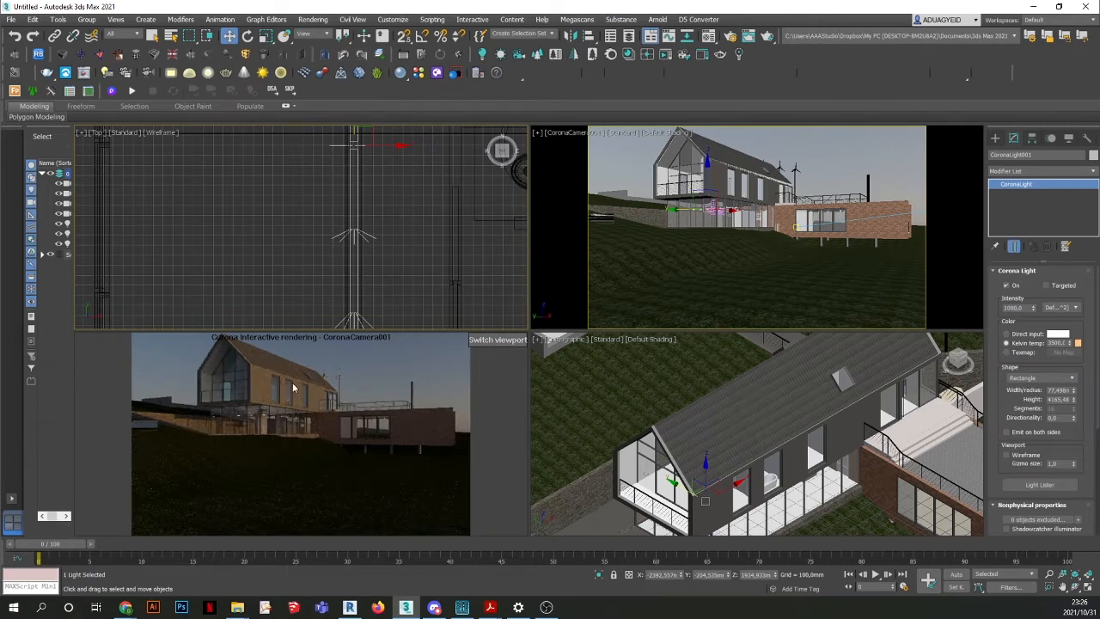
click(388, 267)
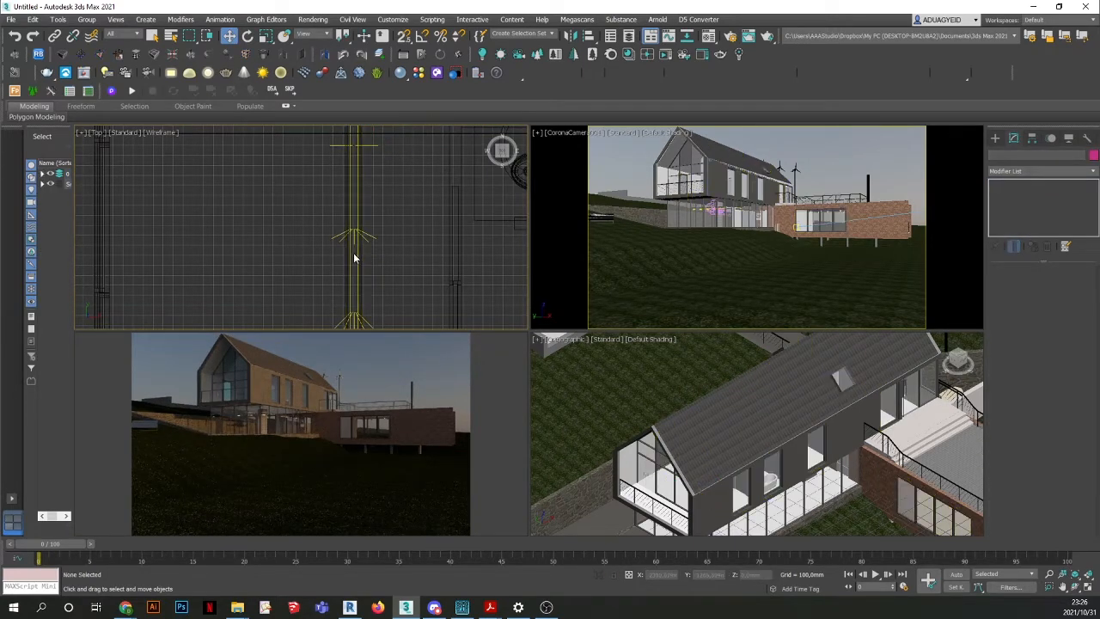
Clone CoronaLight001 as a single instance farther along the X axis, over the adjoining rooms in the Top view.
click(353, 233)
scroll(354, 233, down, 2)
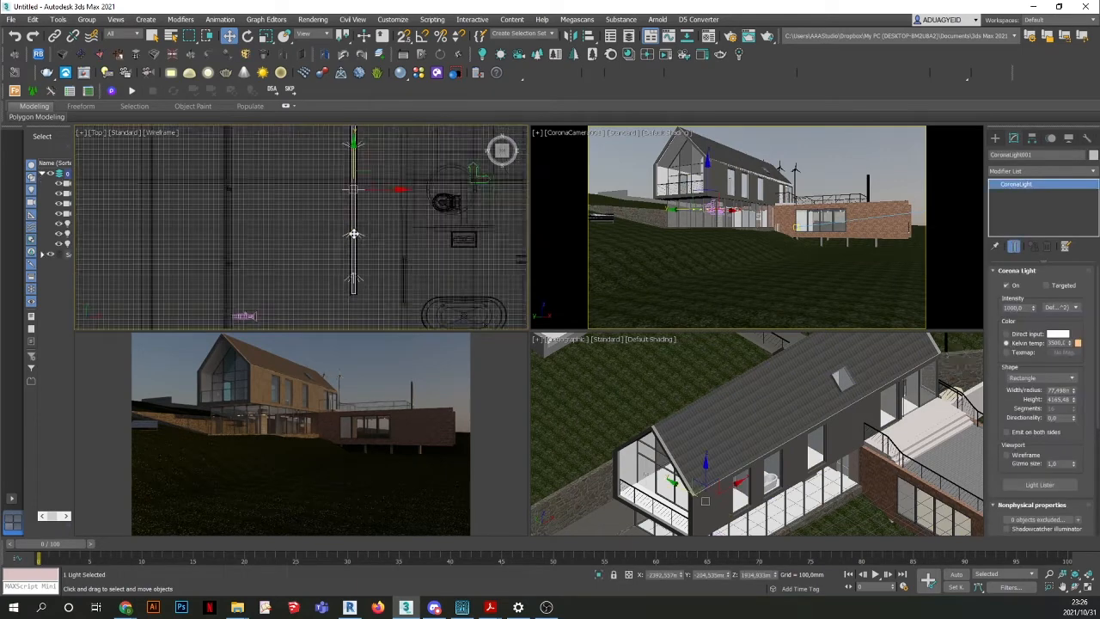
scroll(353, 234, down, 2)
middle_drag(427, 261, 337, 296)
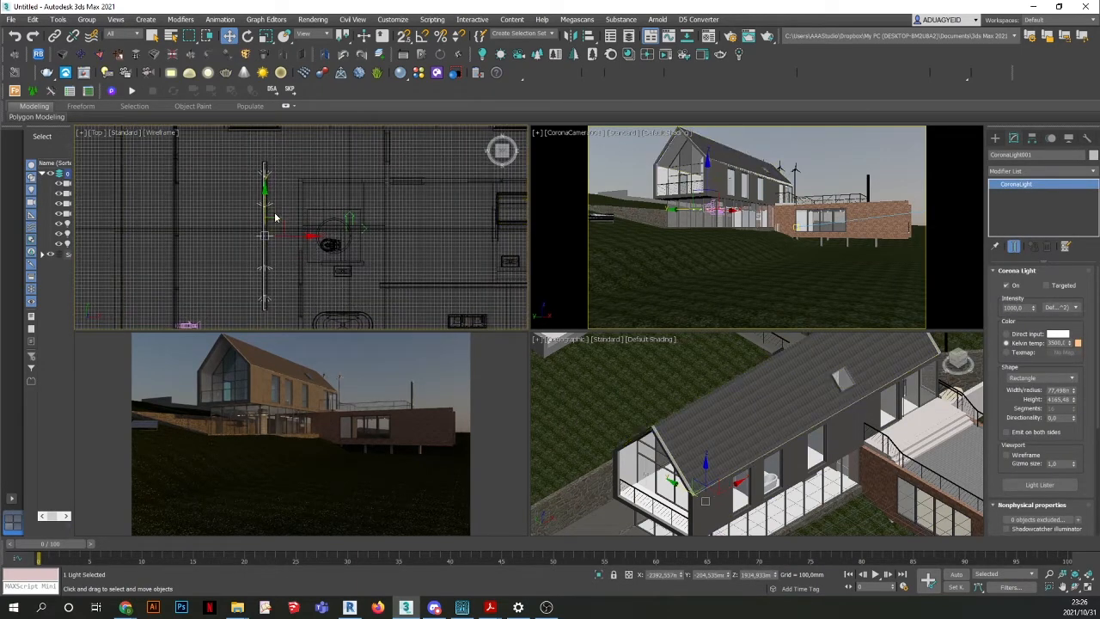
shift+drag(284, 216, 450, 246)
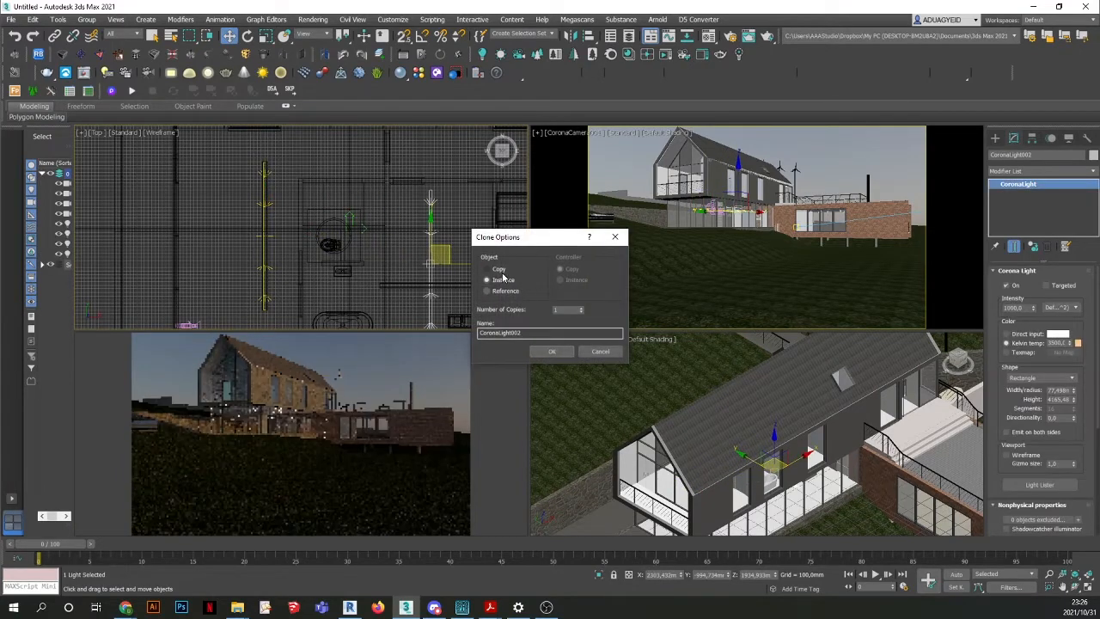
click(551, 352)
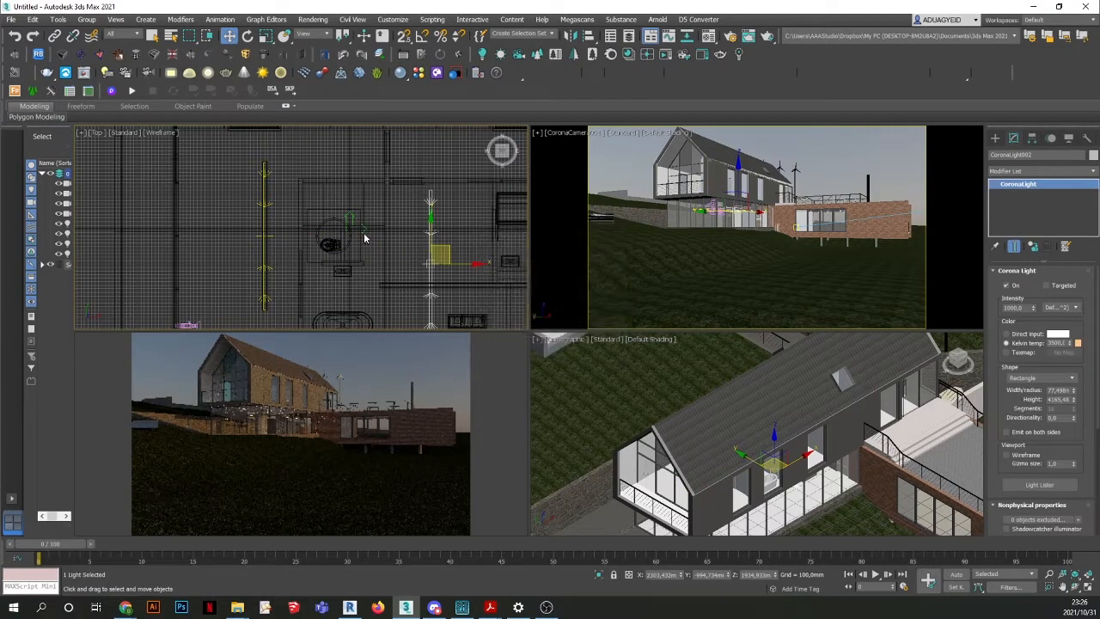
Rotate the cloned light about 90° in the Top view and move it to about X 2895 mm, Y -1614 mm.
scroll(366, 234, down, 3)
click(247, 36)
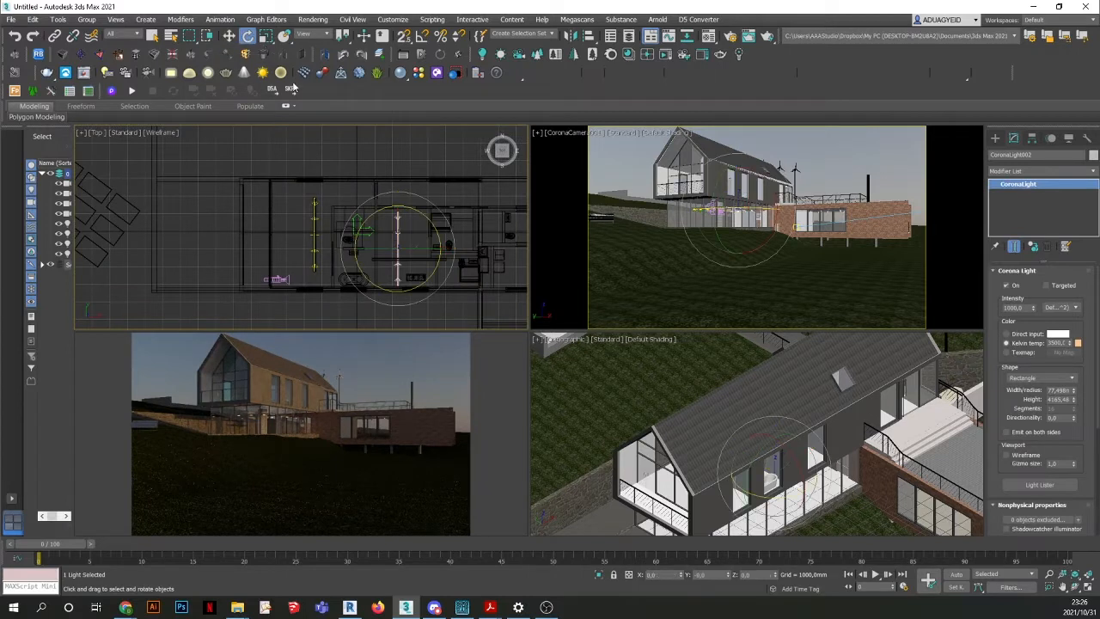
drag(450, 228, 414, 155)
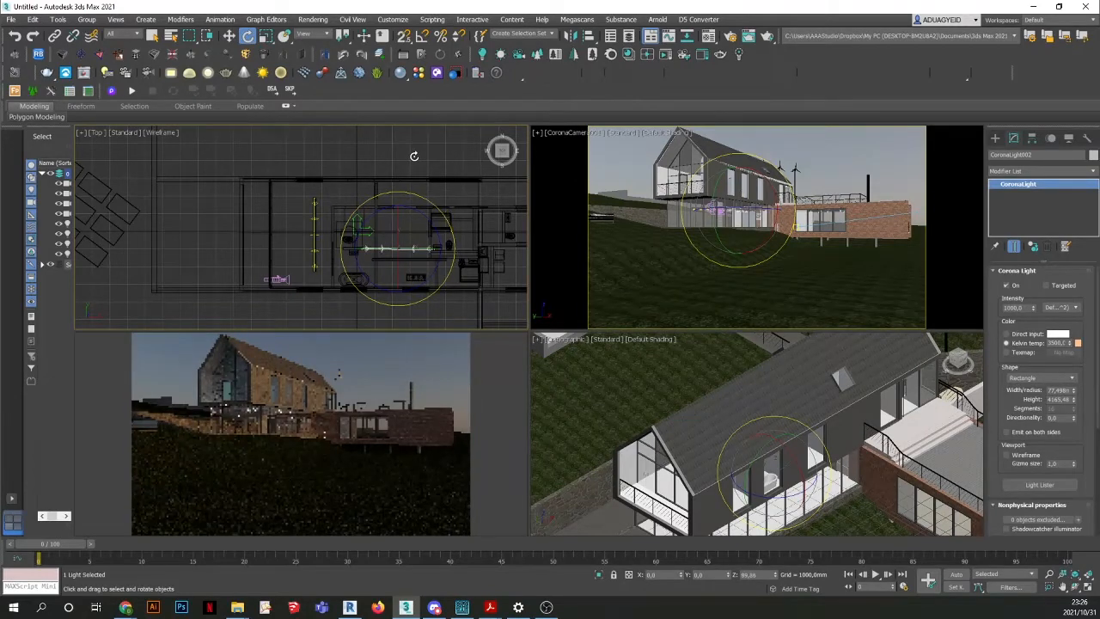
click(228, 36)
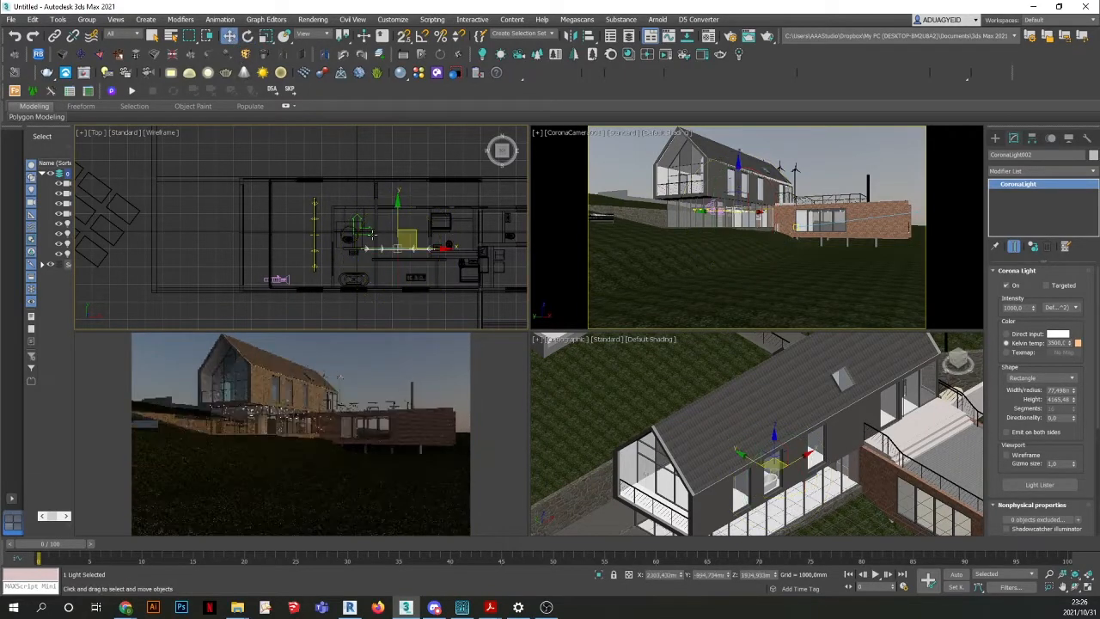
drag(417, 235, 426, 241)
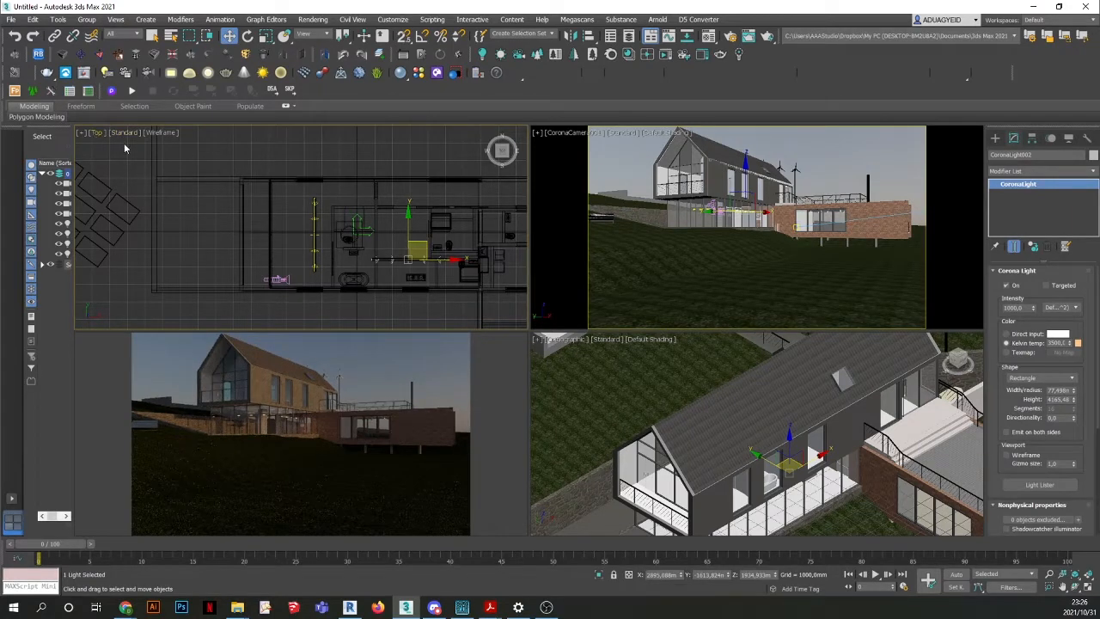
Clear the selection and start a full render of the CoronaCamera001 view.
click(218, 252)
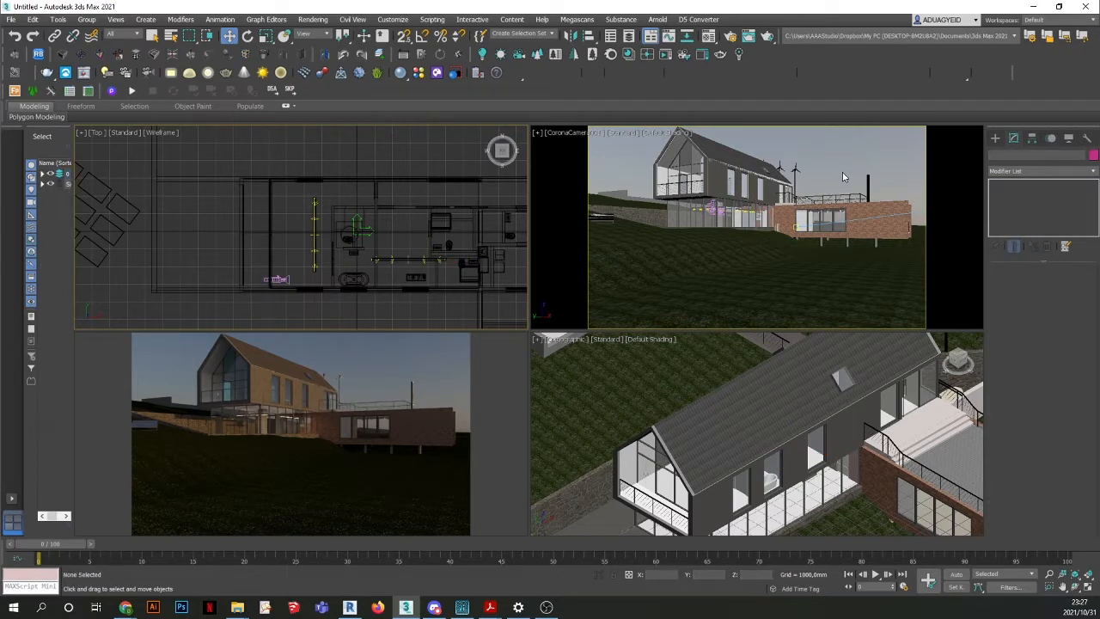
click(311, 20)
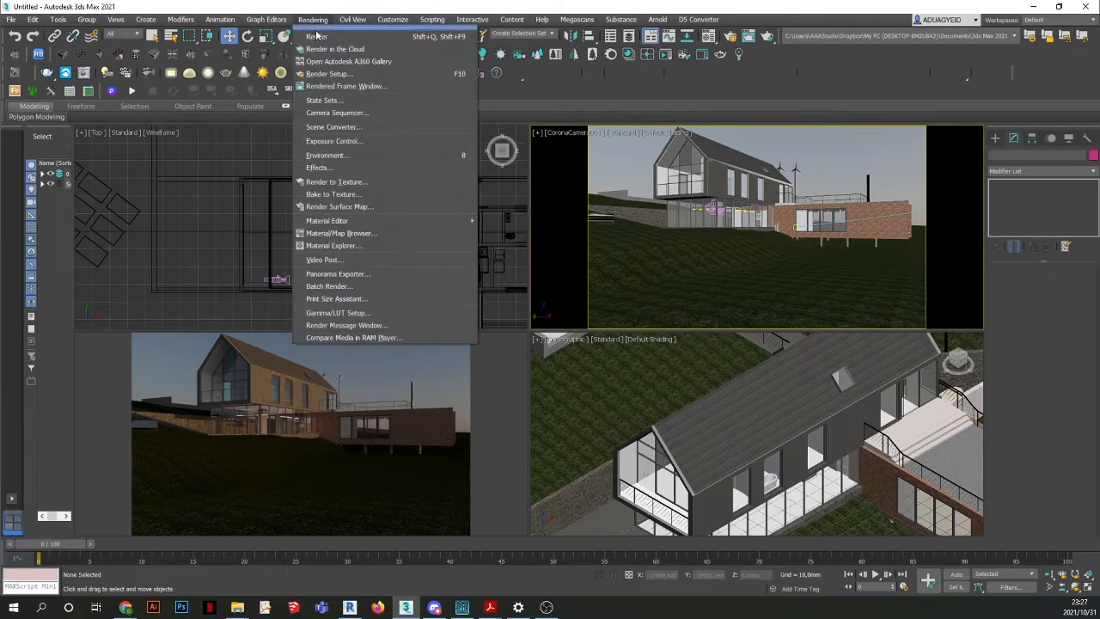
click(318, 36)
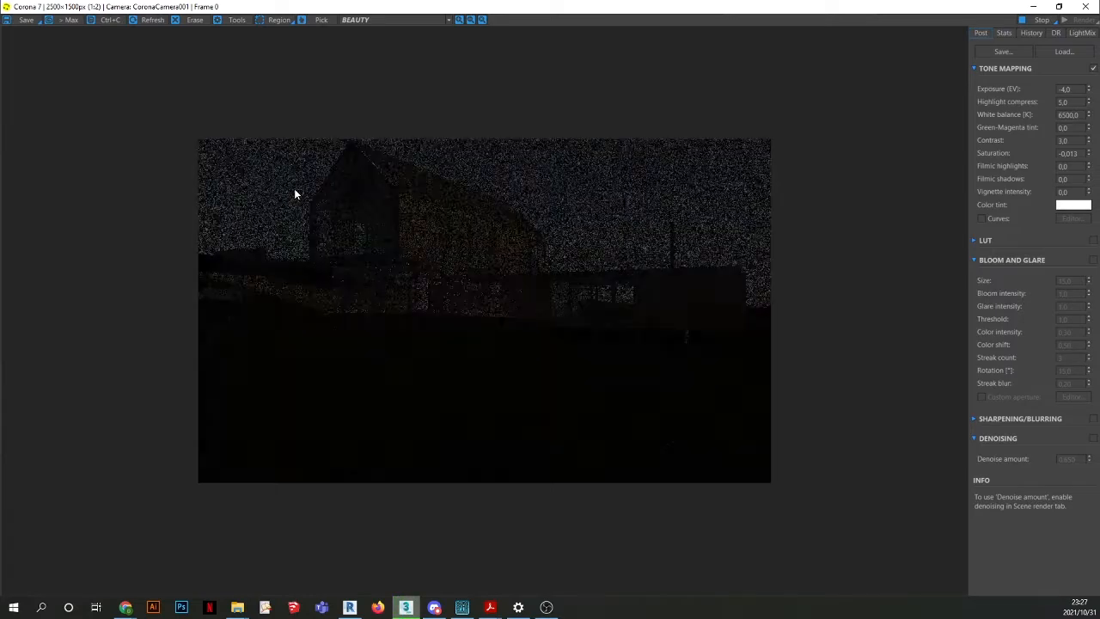
Examine the whole house, its facade and the sky in the refining render.
scroll(294, 193, up, 1)
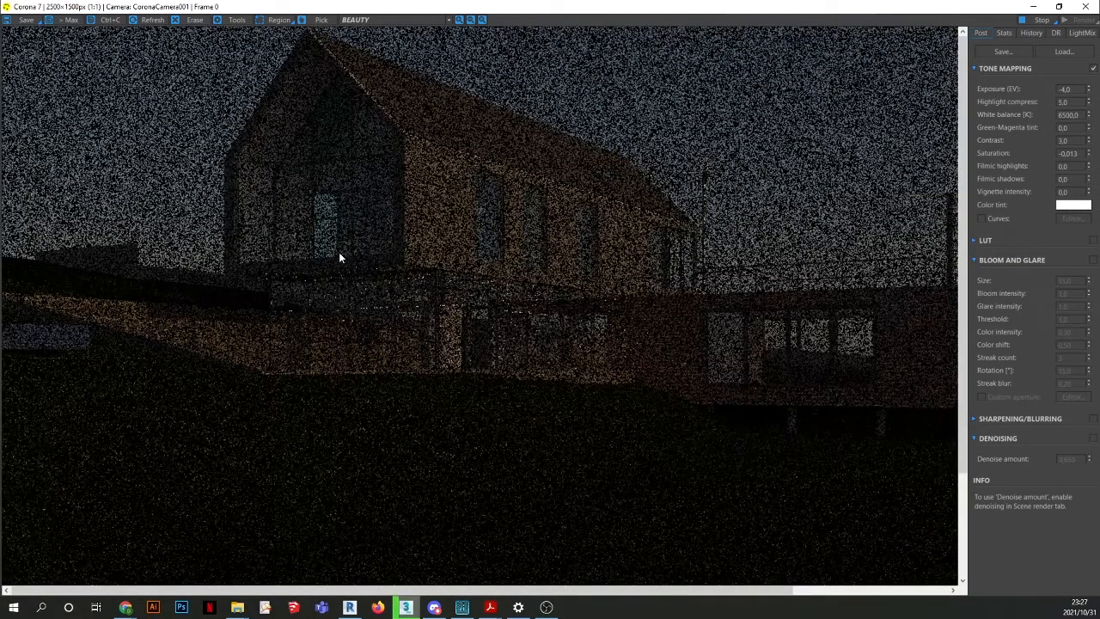
scroll(339, 257, down, 1)
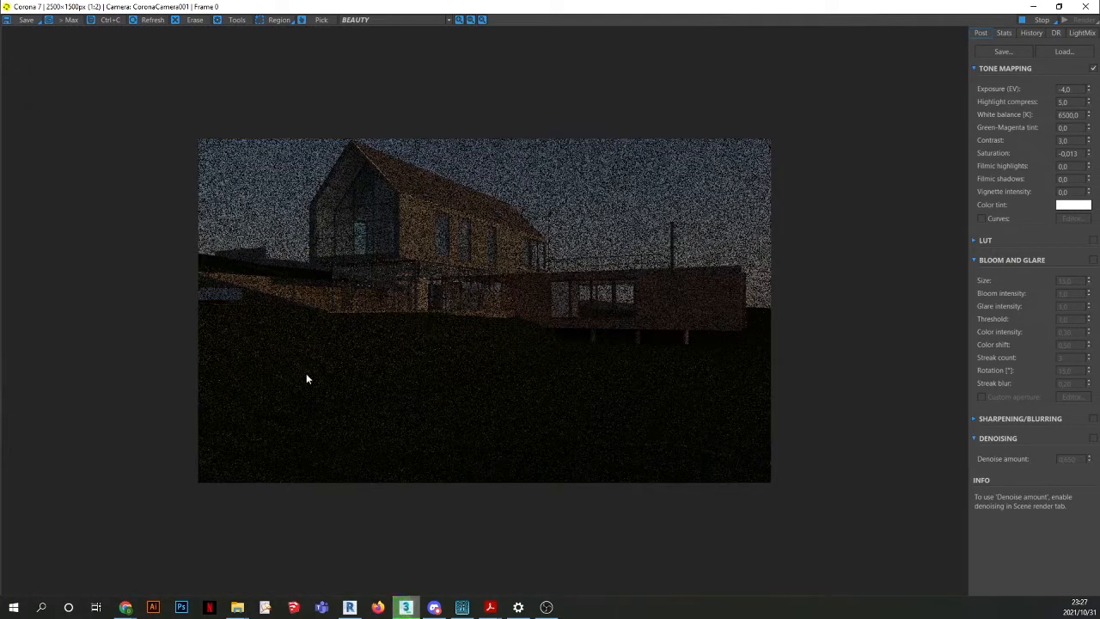
scroll(398, 290, up, 1)
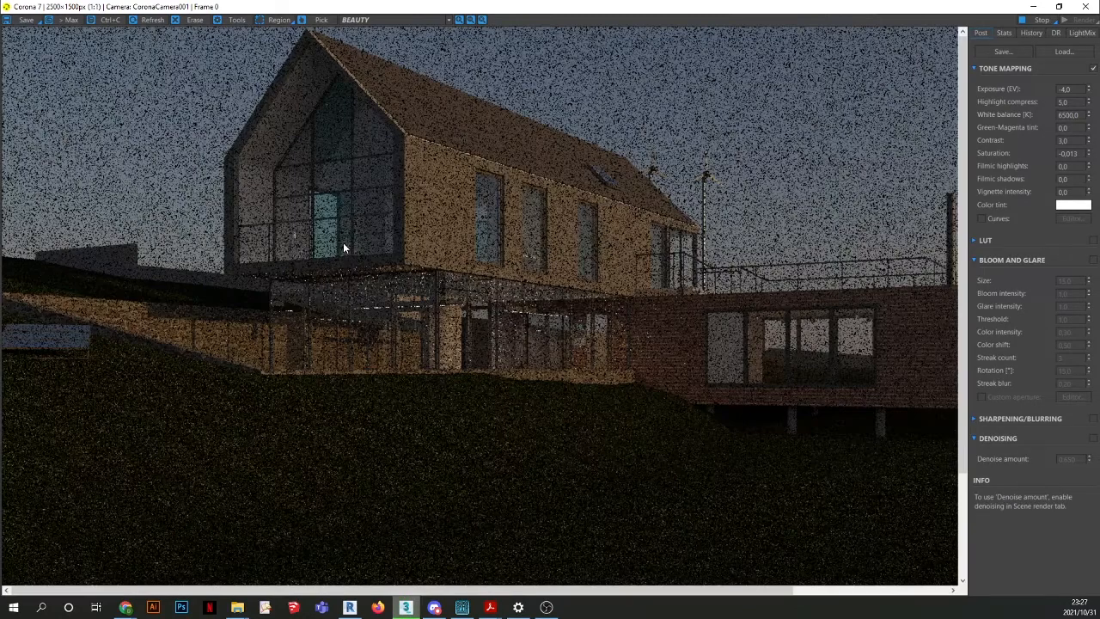
scroll(551, 396, down, 2)
scroll(481, 327, up, 1)
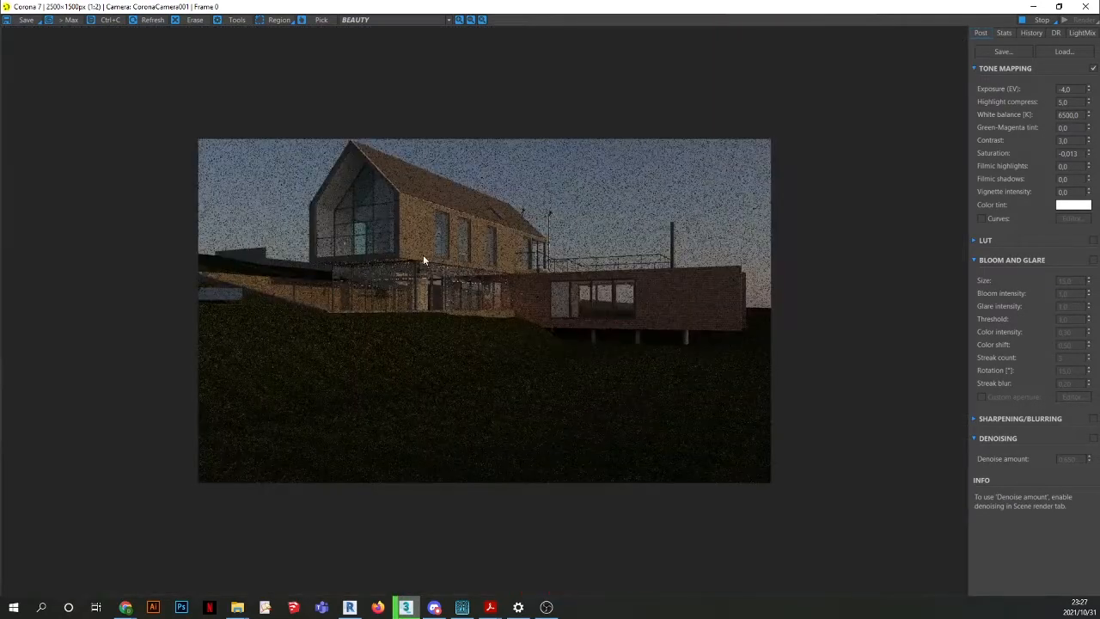
scroll(390, 206, up, 1)
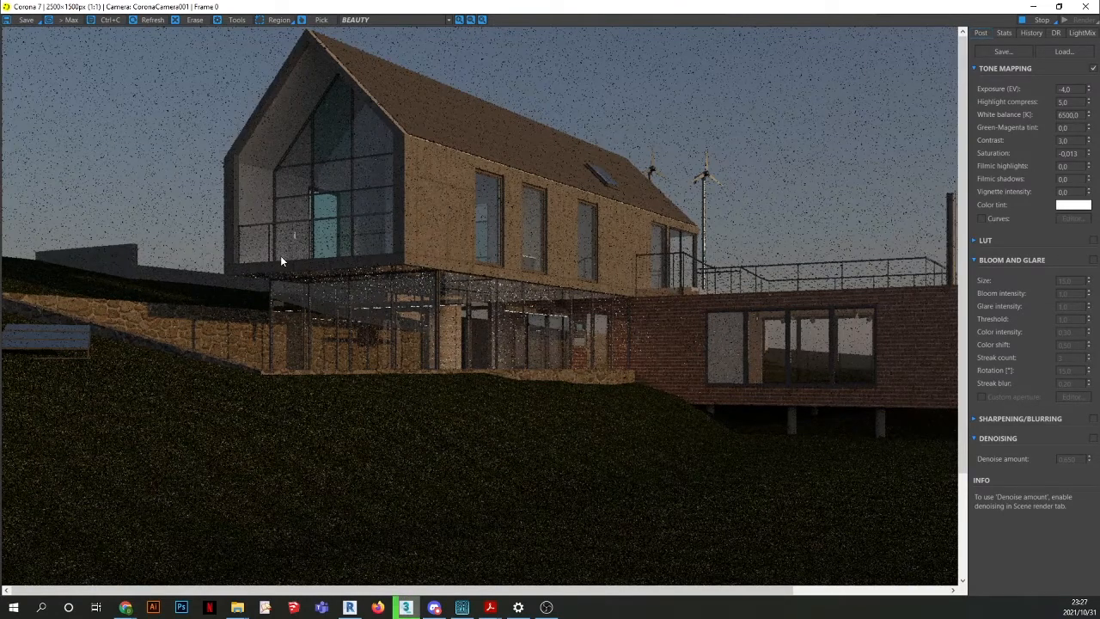
scroll(280, 255, up, 1)
scroll(366, 370, down, 1)
scroll(366, 370, down, 1)
scroll(366, 251, up, 1)
scroll(343, 381, down, 1)
scroll(248, 173, up, 1)
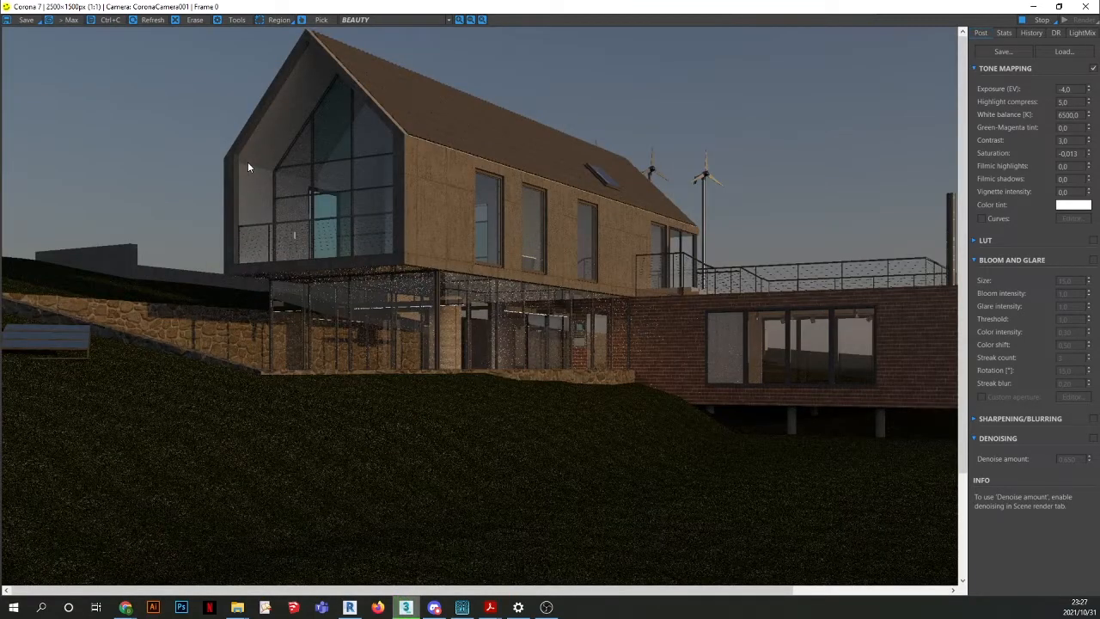
Inspect the upper gable room and the ground-floor strip lights up close in the render, and close the render window.
scroll(269, 142, up, 1)
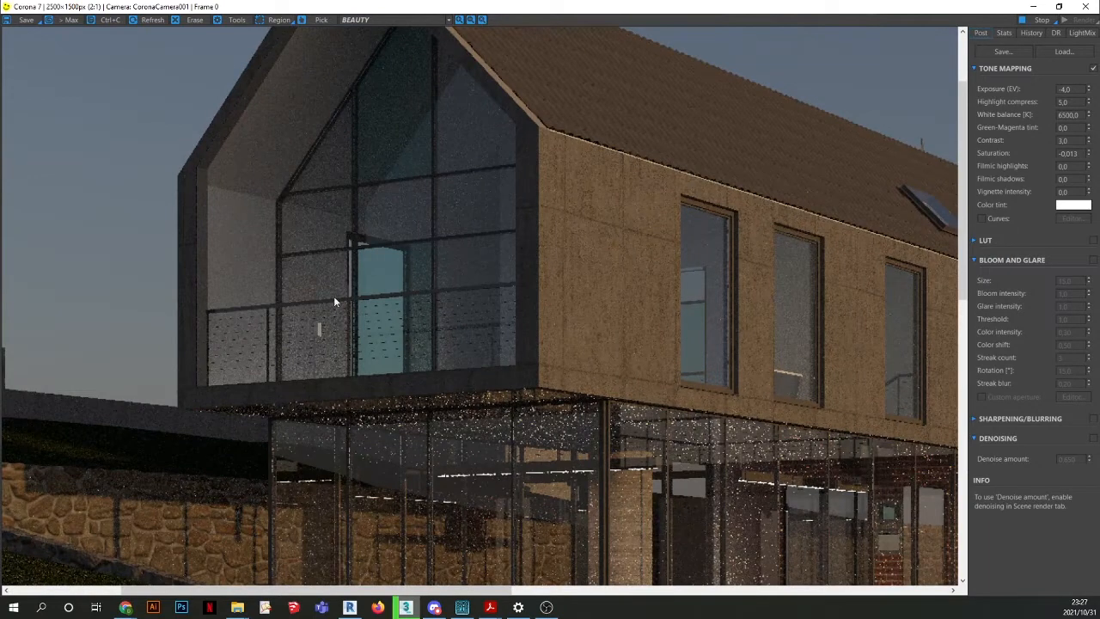
scroll(333, 296, down, 1)
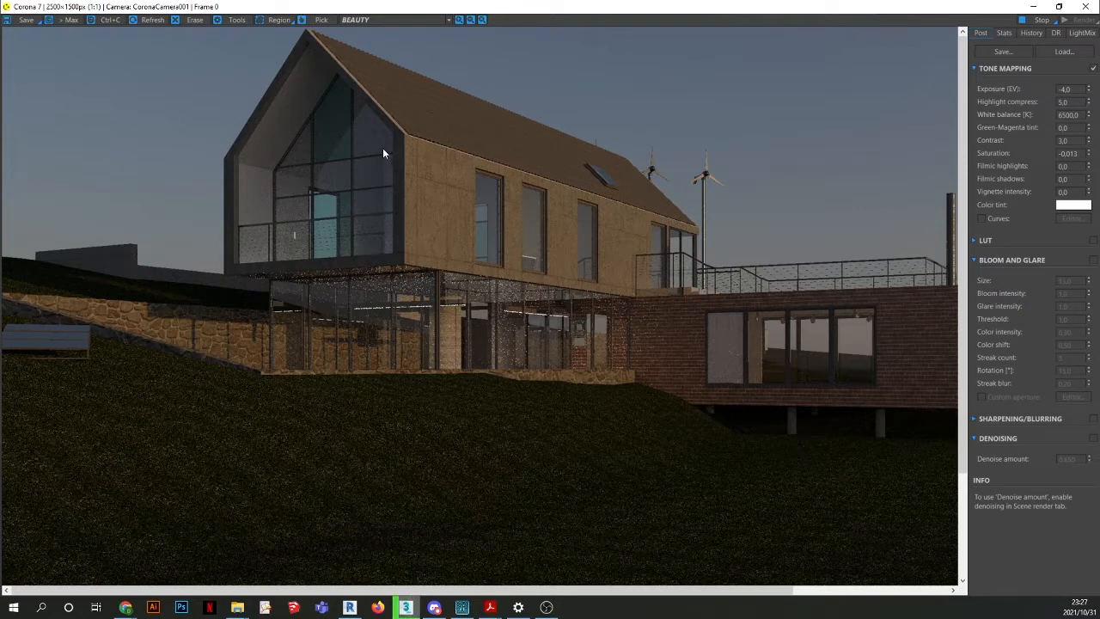
scroll(383, 147, up, 1)
scroll(455, 316, down, 1)
scroll(442, 423, down, 1)
scroll(364, 179, up, 1)
scroll(366, 290, up, 1)
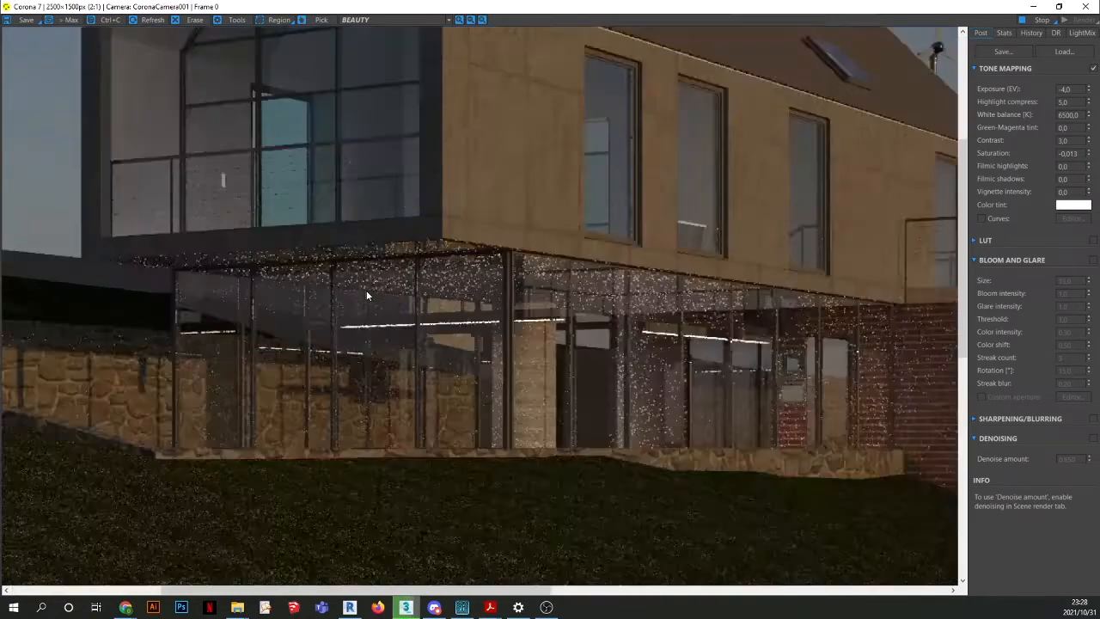
scroll(366, 289, up, 1)
scroll(379, 368, down, 1)
scroll(379, 368, down, 1)
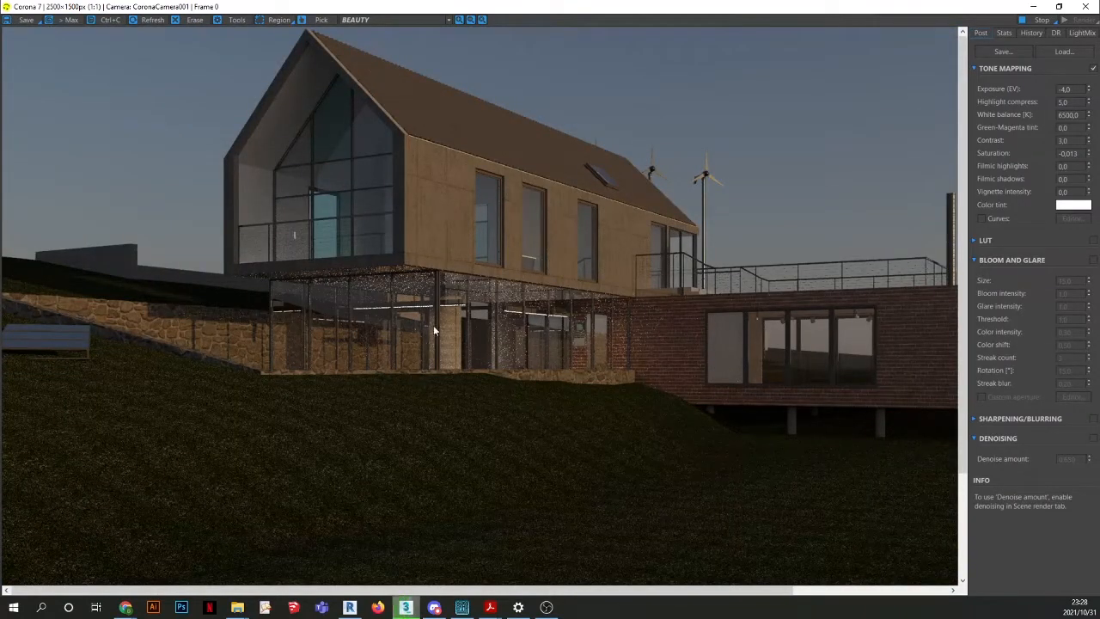
scroll(462, 299, up, 1)
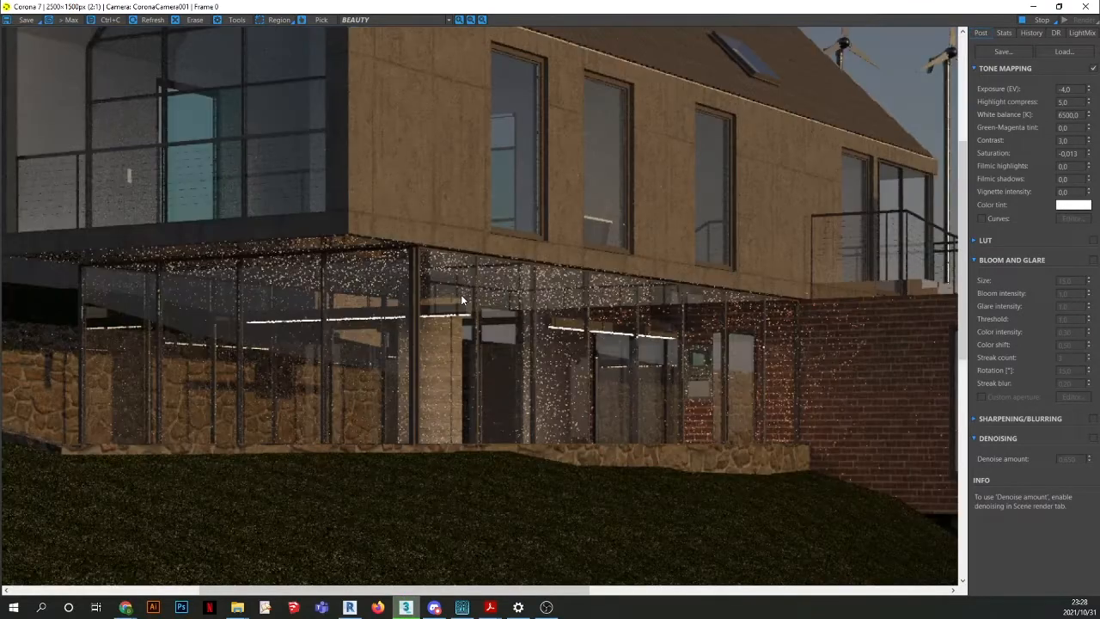
scroll(482, 327, down, 1)
scroll(482, 323, down, 2)
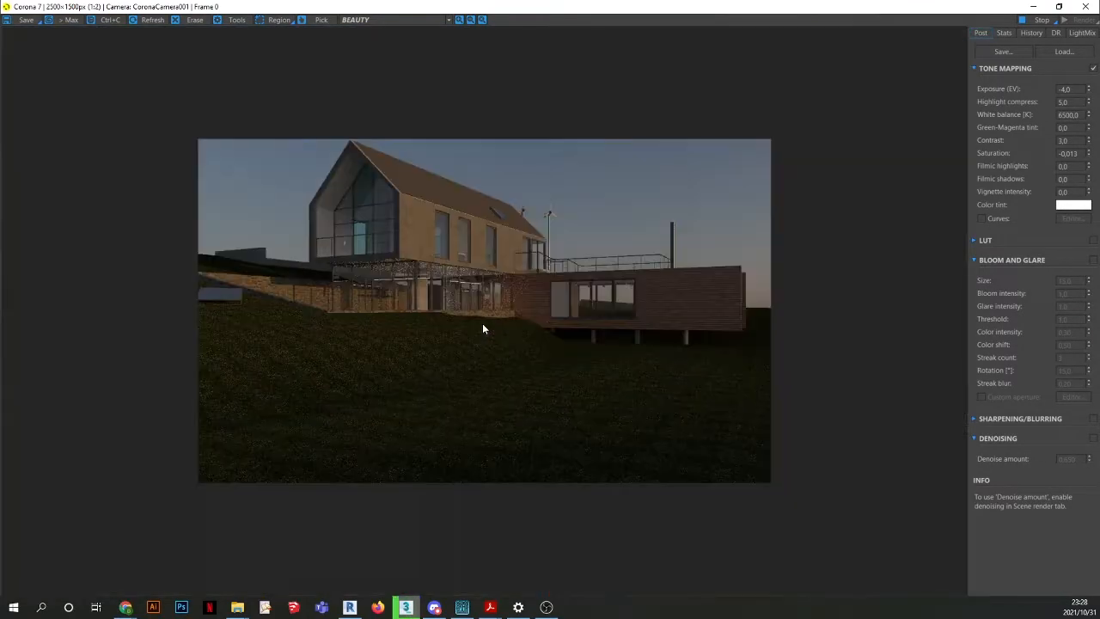
scroll(410, 212, up, 2)
scroll(411, 212, down, 2)
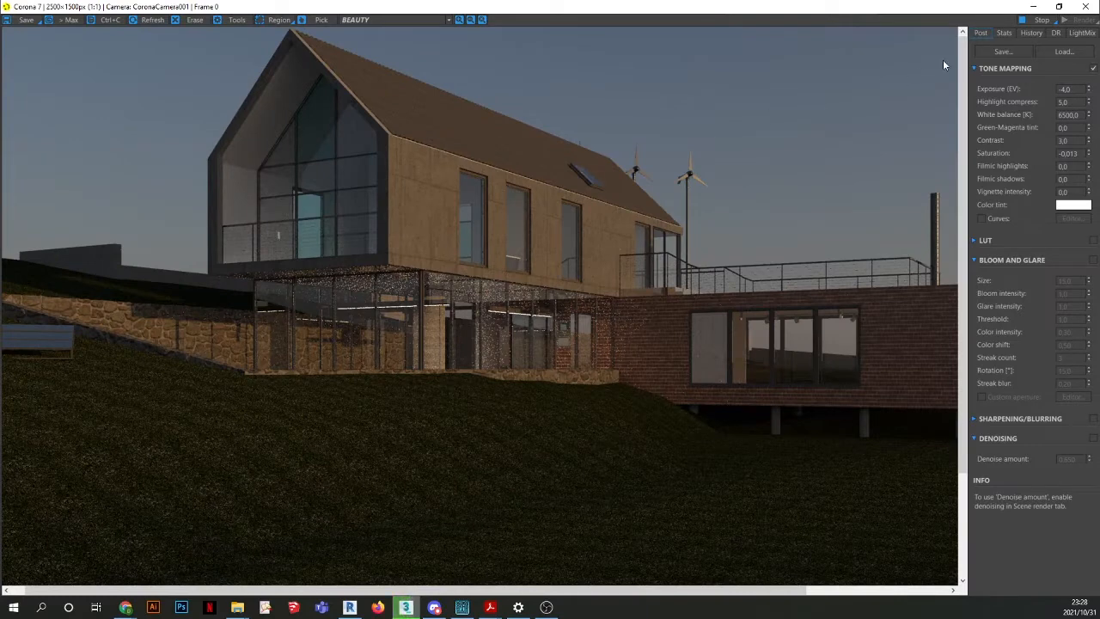
click(1086, 7)
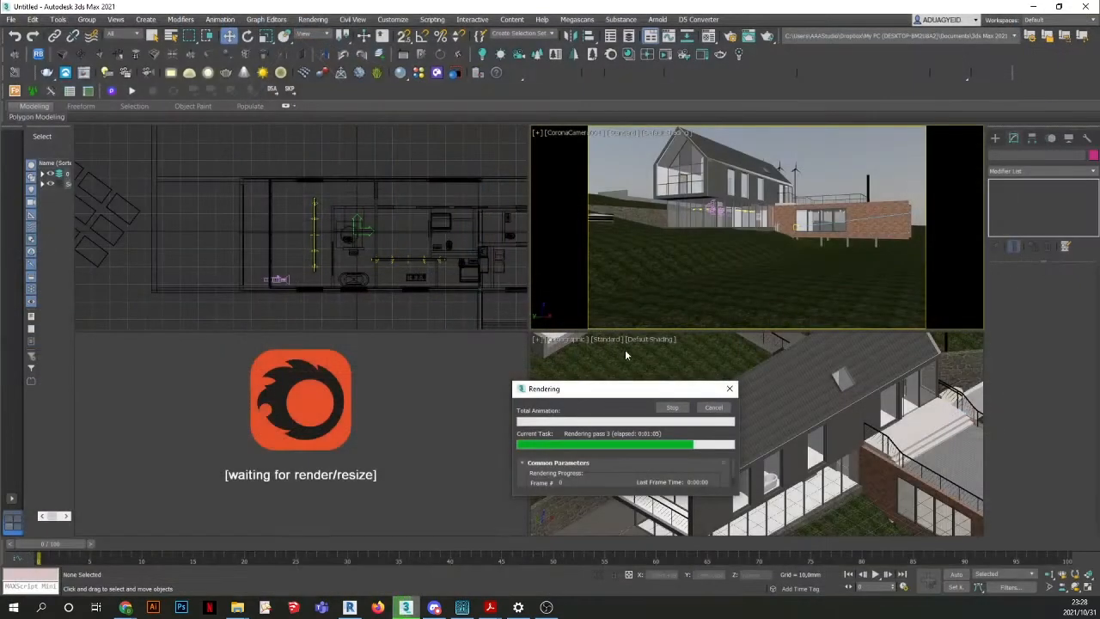
Cancel the running render and draw a rectangular CoronaLight about 202 mm by 2000 mm near the house's gable end in the Top view.
click(715, 407)
click(392, 151)
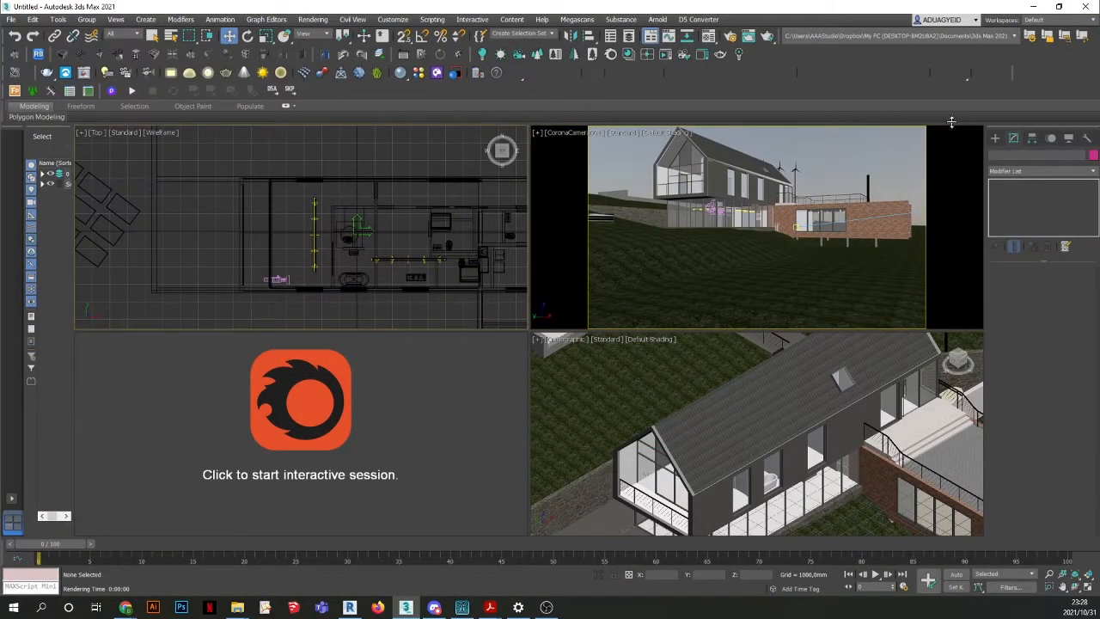
click(995, 138)
click(1020, 153)
click(1018, 205)
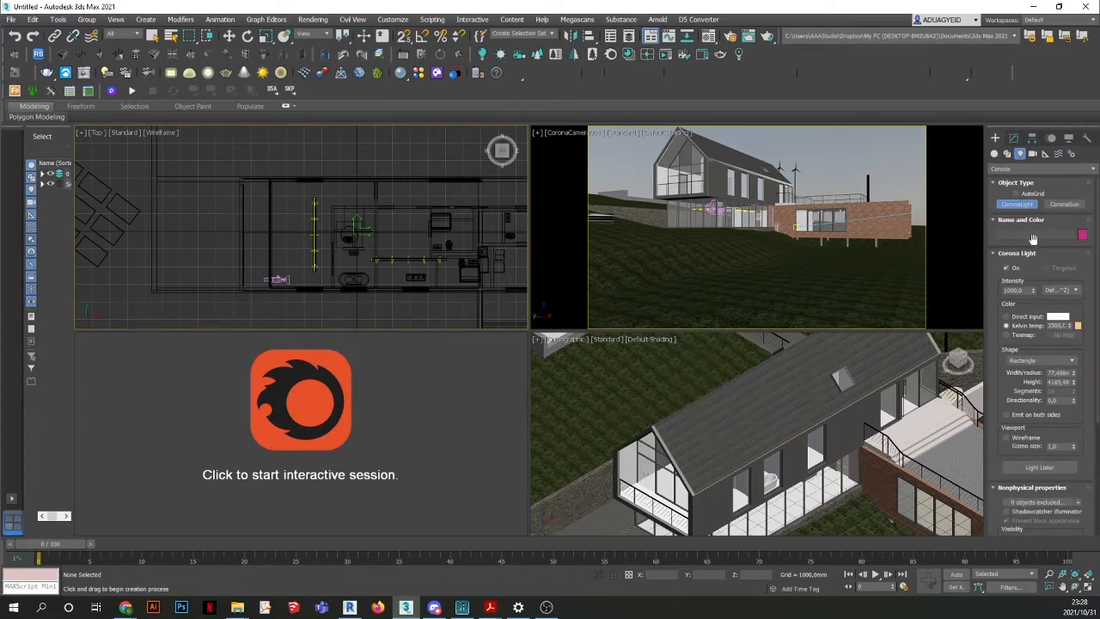
scroll(401, 247, up, 2)
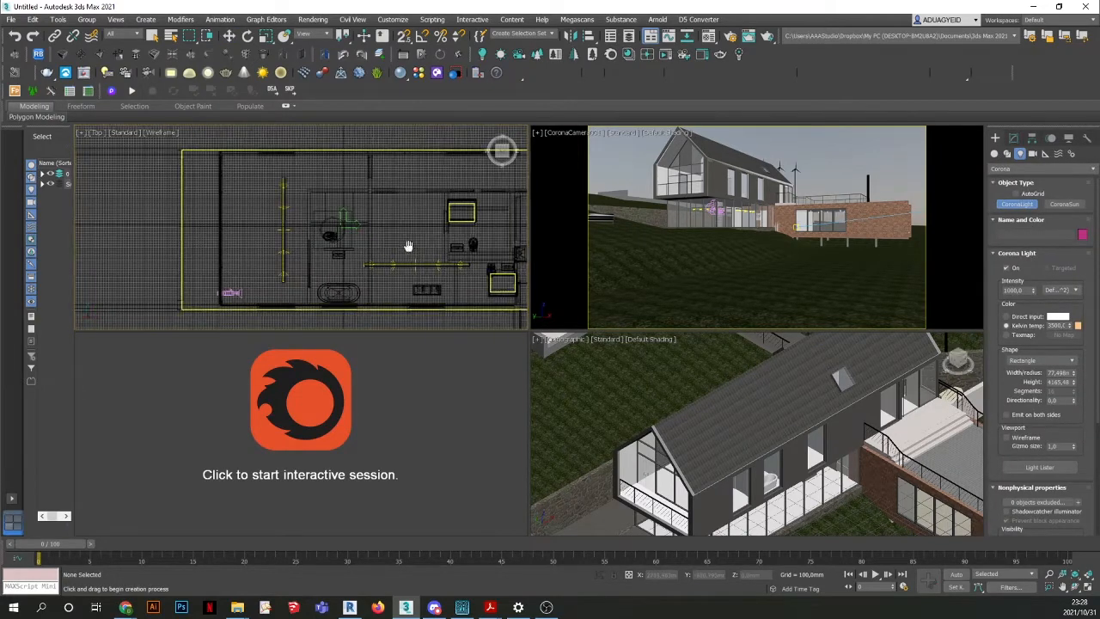
middle_drag(405, 246, 355, 235)
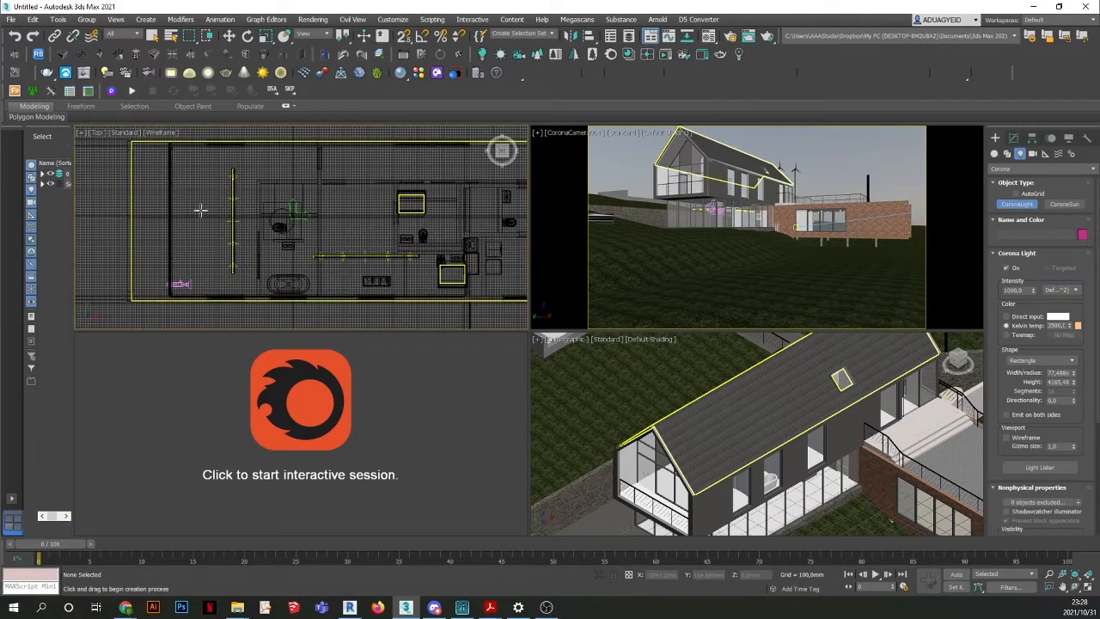
drag(198, 190, 201, 245)
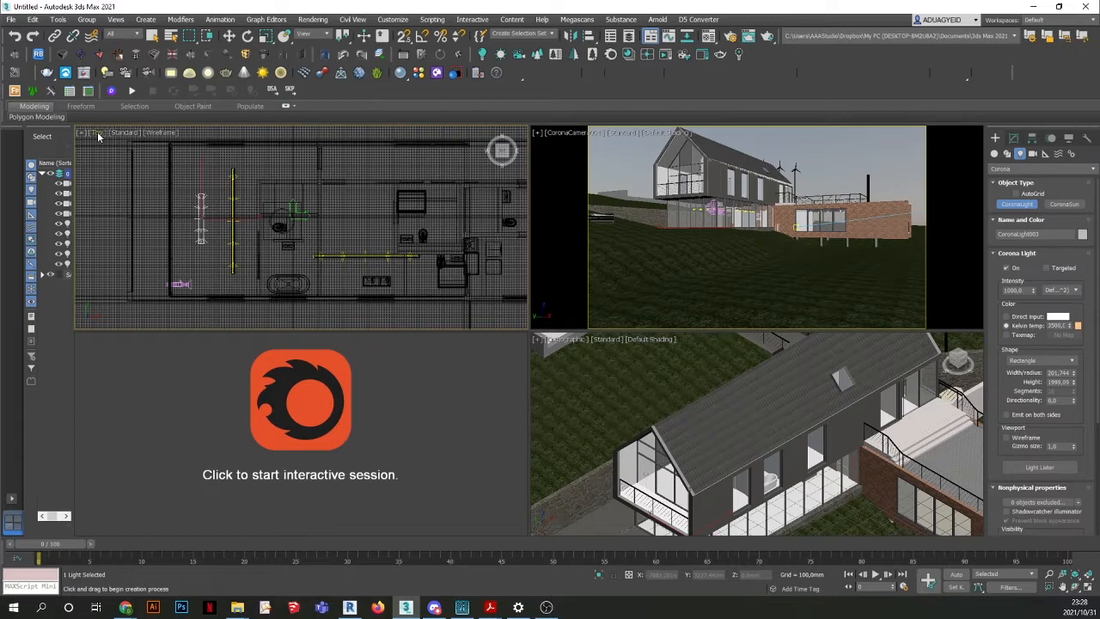
Raise the new light to about Z 6817 mm into the upper gable room in the Front view, and deselect it.
click(98, 135)
click(121, 212)
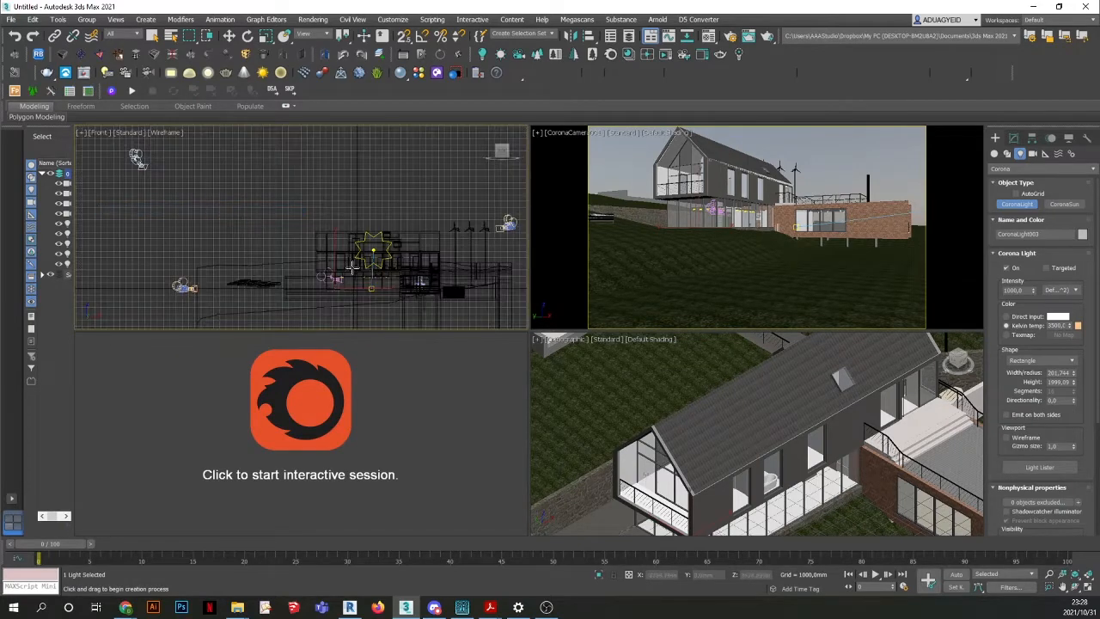
click(229, 42)
scroll(326, 277, up, 1)
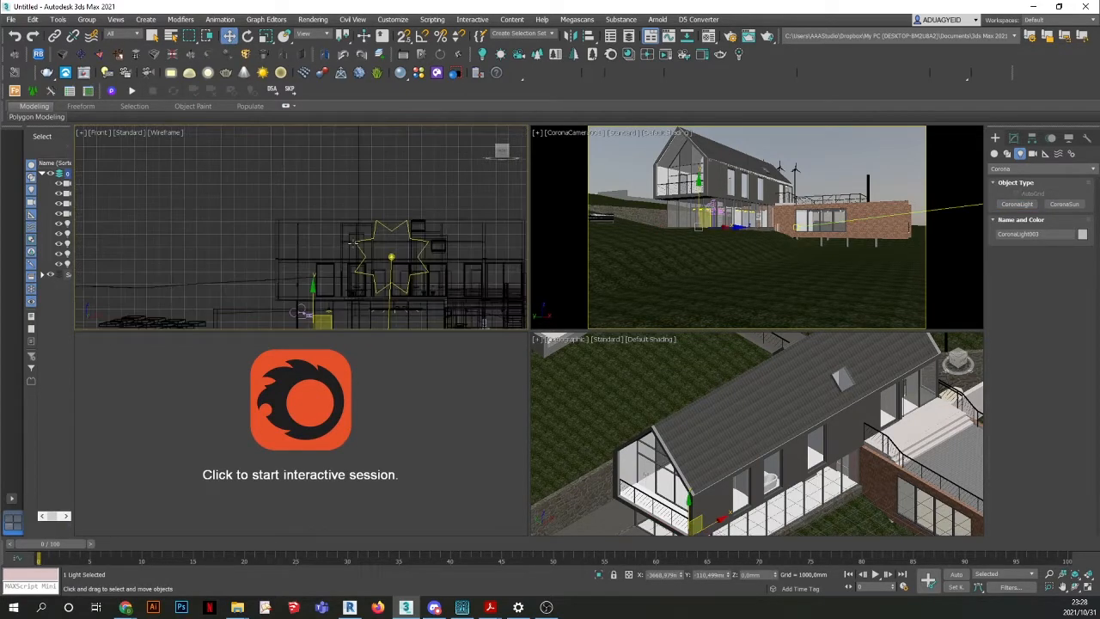
scroll(309, 262, up, 1)
drag(309, 262, 321, 204)
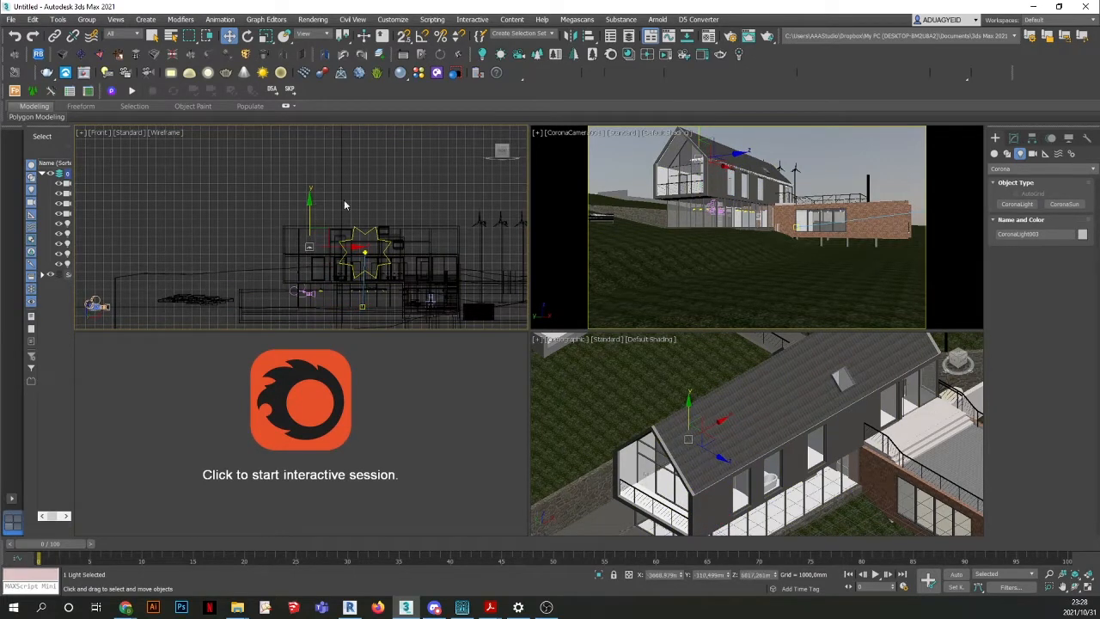
click(385, 196)
Activate the CoronaCamera001 view with nothing selected and maximize it to fill the viewport area.
click(841, 159)
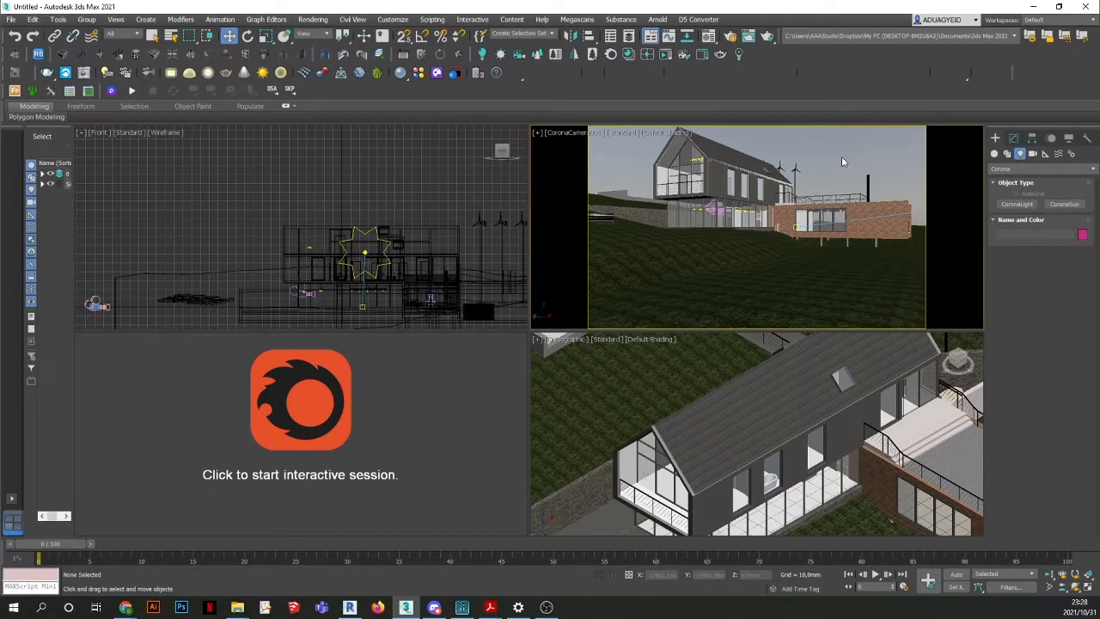
click(366, 184)
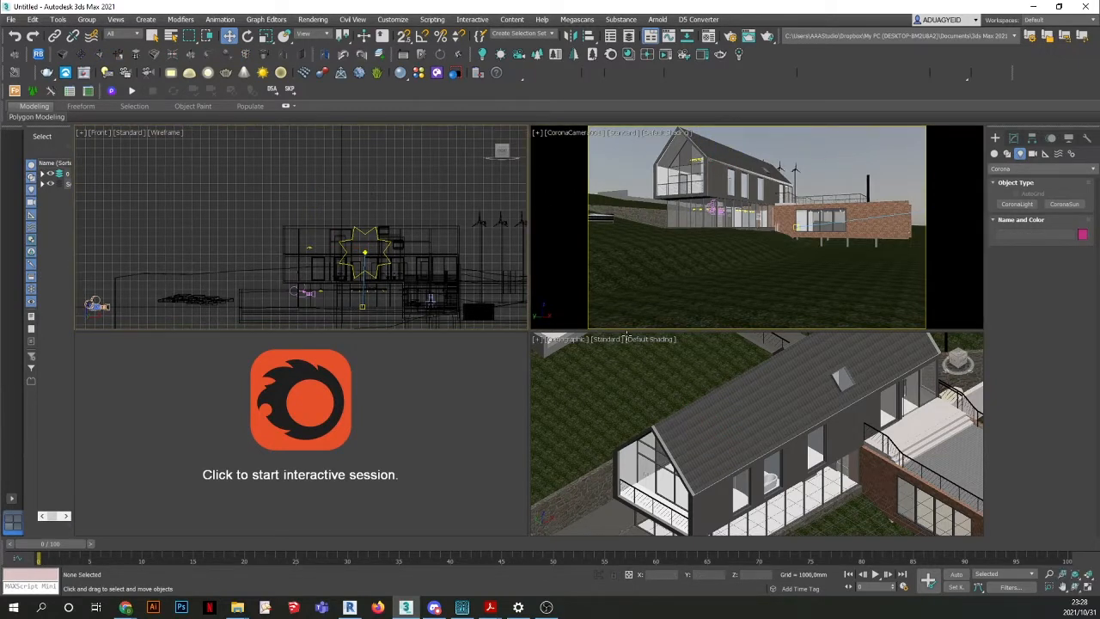
click(831, 159)
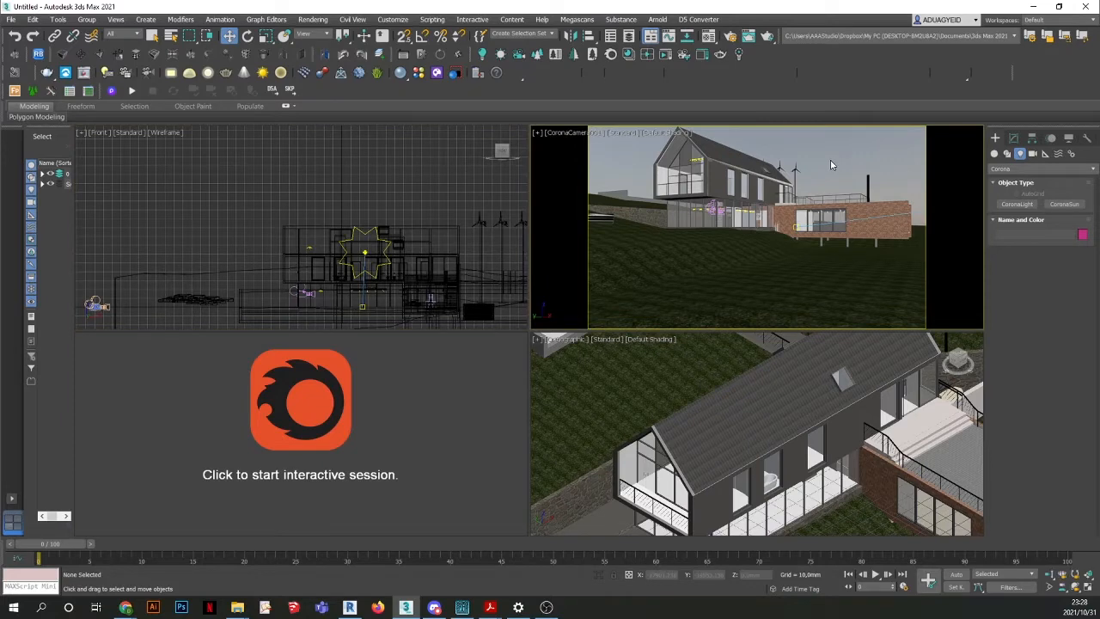
click(152, 35)
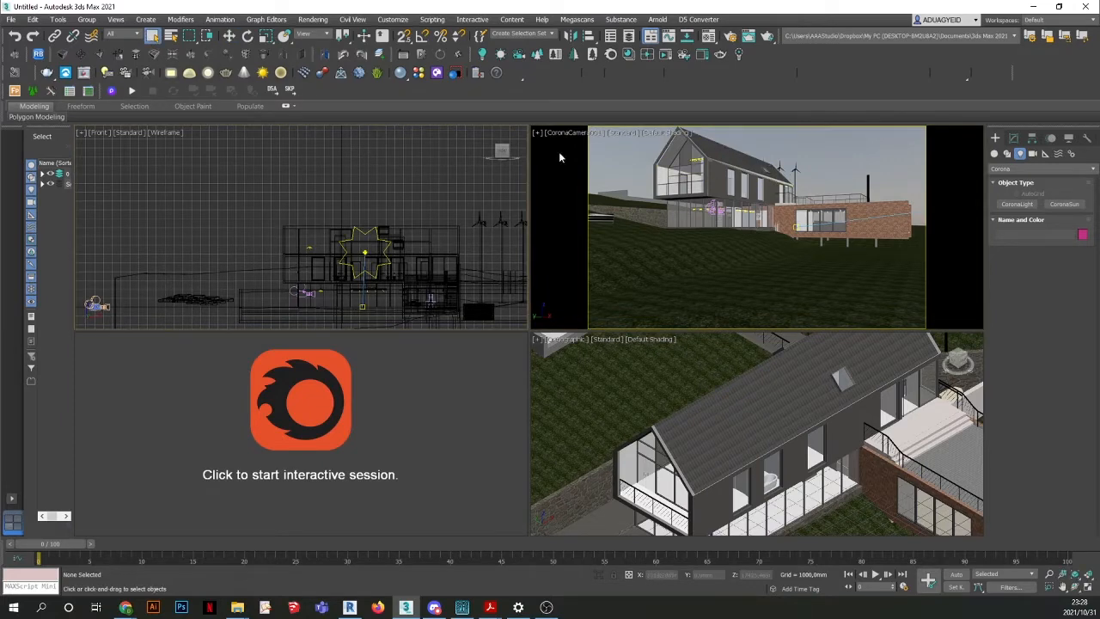
click(1087, 586)
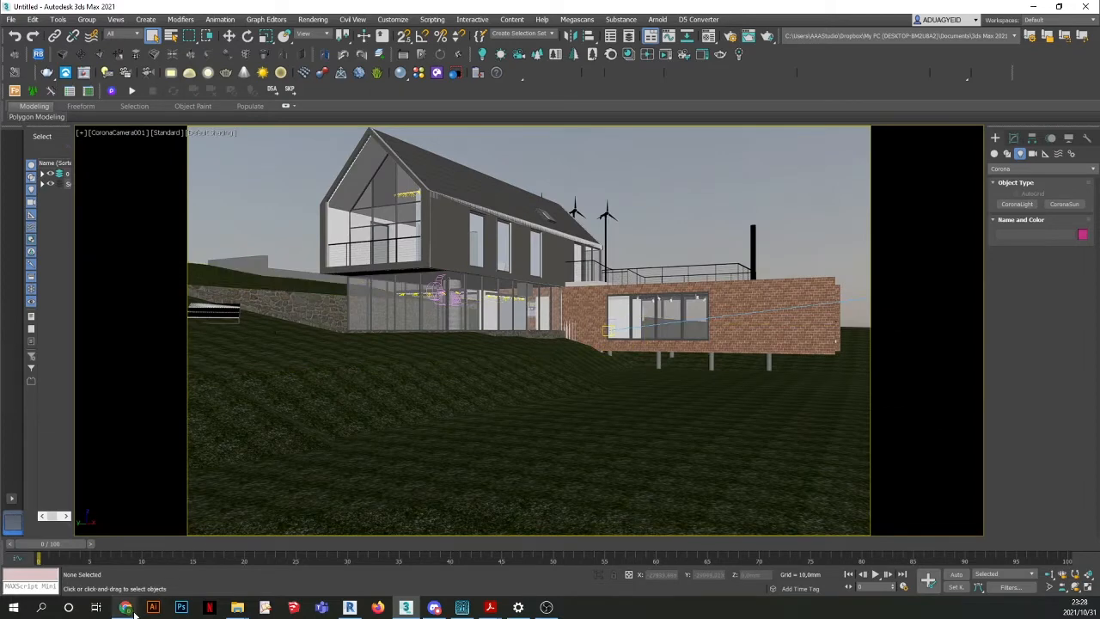
Switch to Chrome, search Google for "forest pack" and open iToo Software's Forest Pack page.
mouse_move(134, 612)
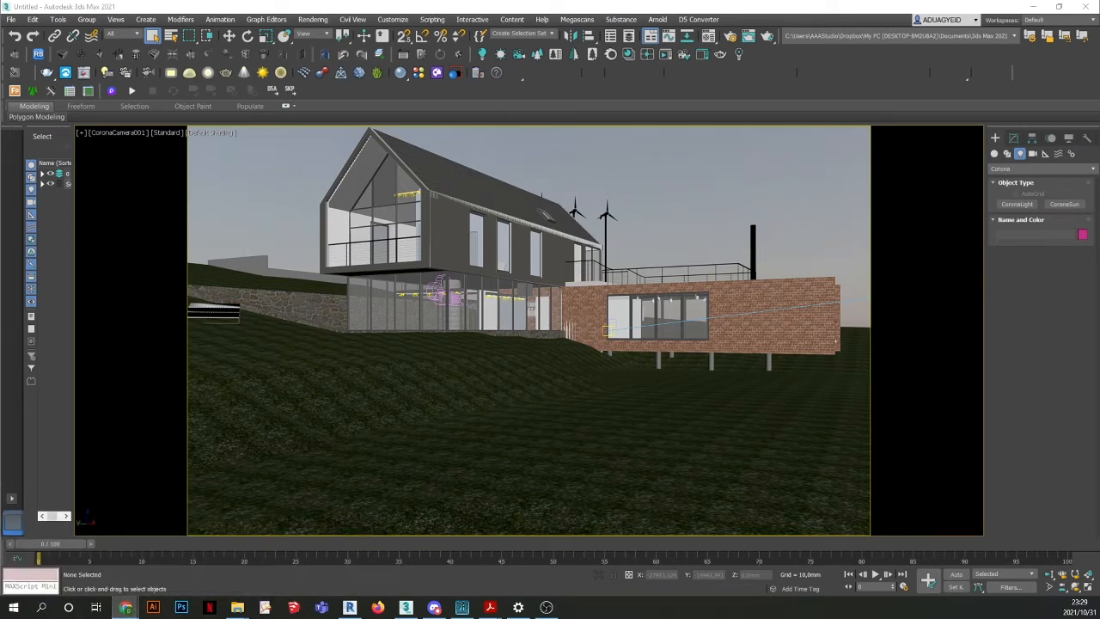
click(125, 607)
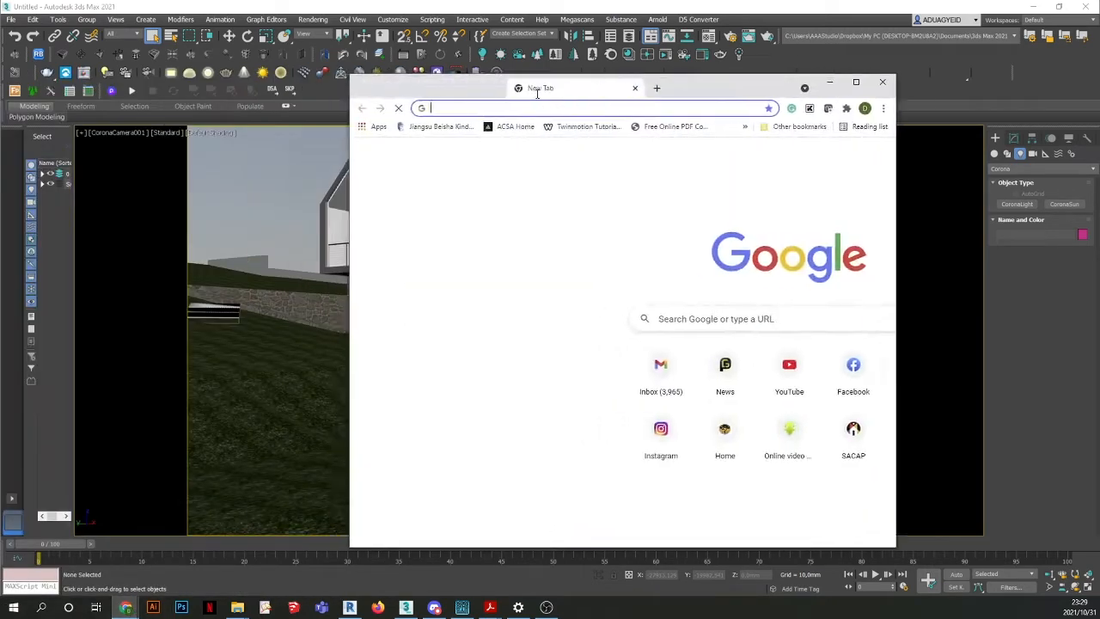
text(for)
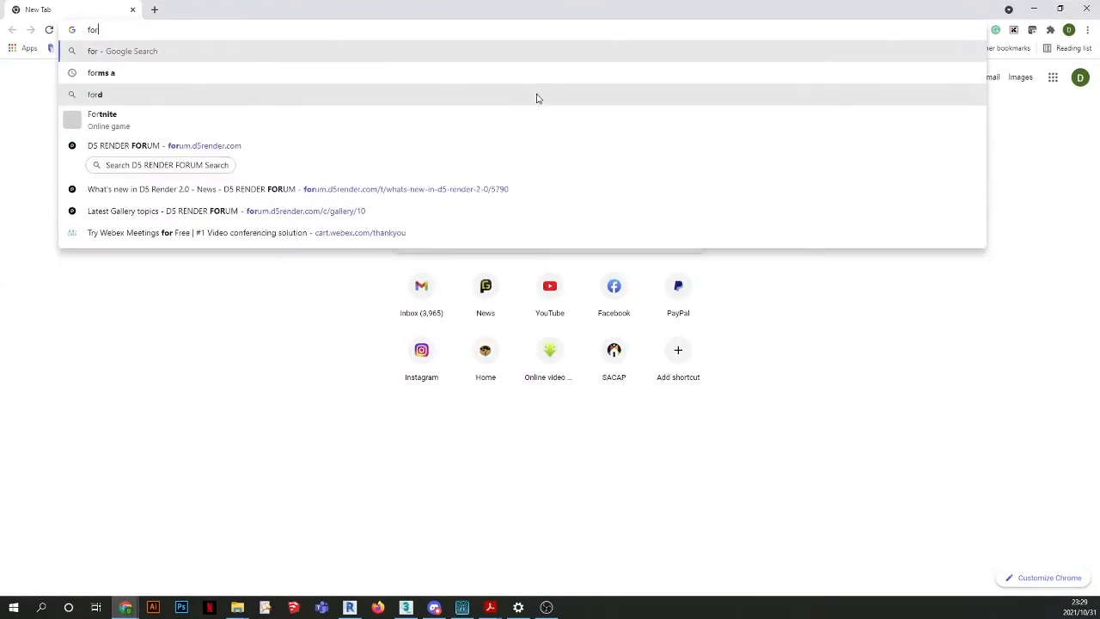
text(est pack)
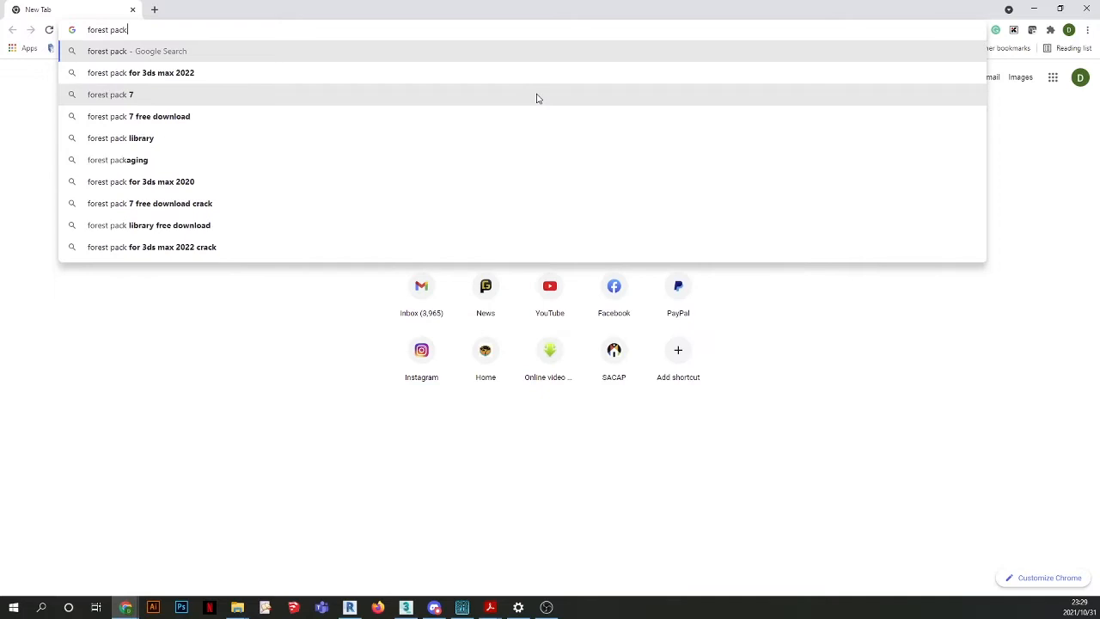
key(Return)
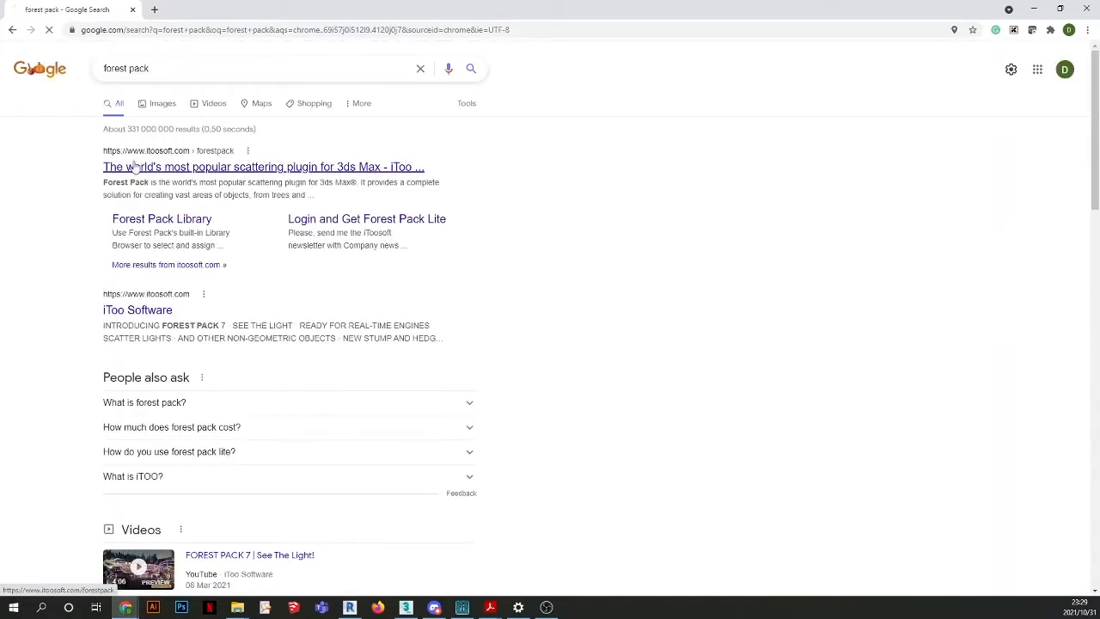
click(133, 166)
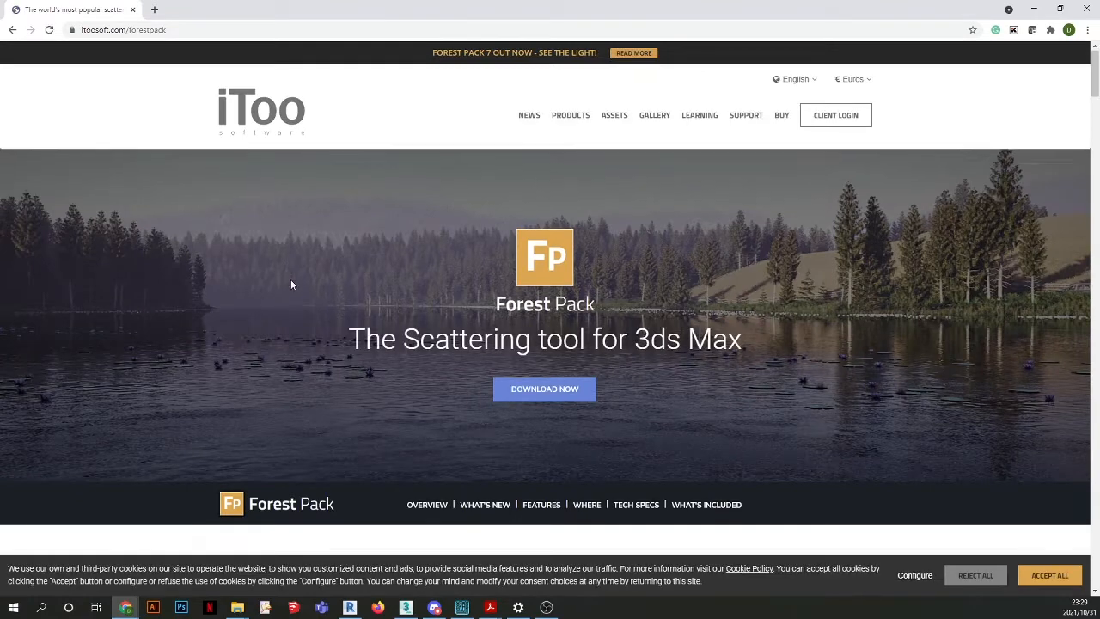
Compare the features and prices of the Forest Pack Lite and Pro versions, and return to 3ds Max.
scroll(292, 285, down, 3)
scroll(312, 287, up, 3)
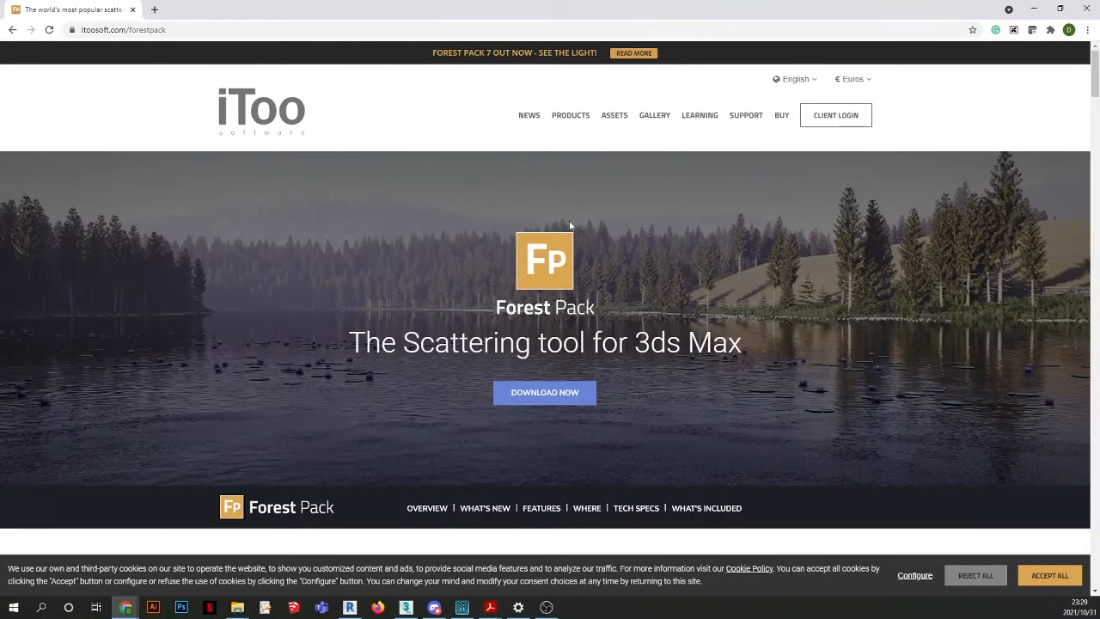
scroll(569, 220, down, 4)
scroll(569, 222, up, 3)
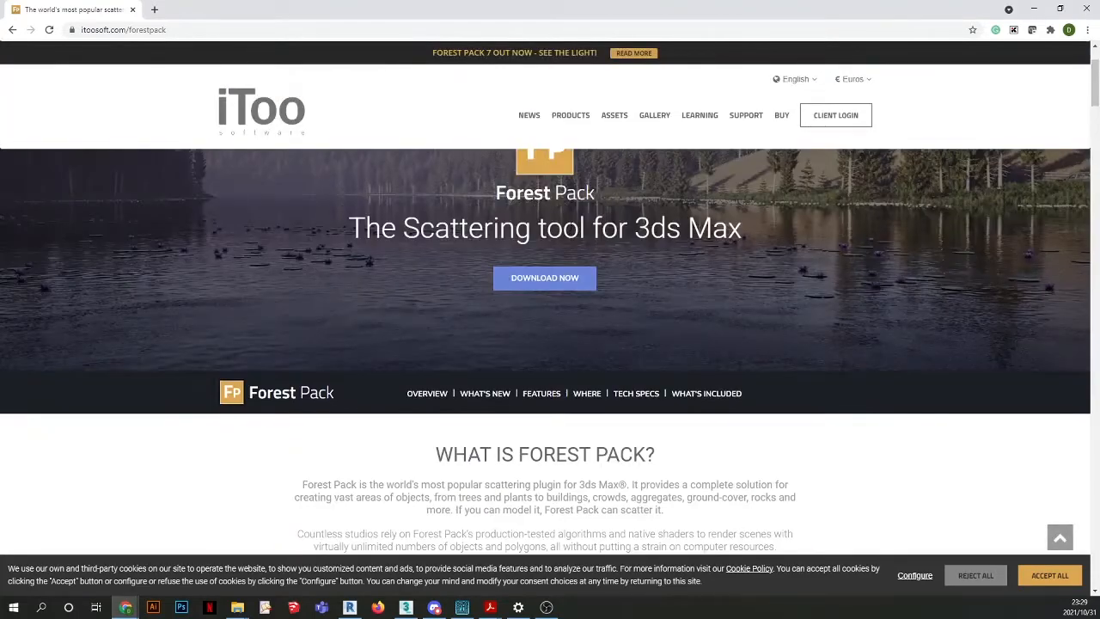
scroll(550, 281, down, 10)
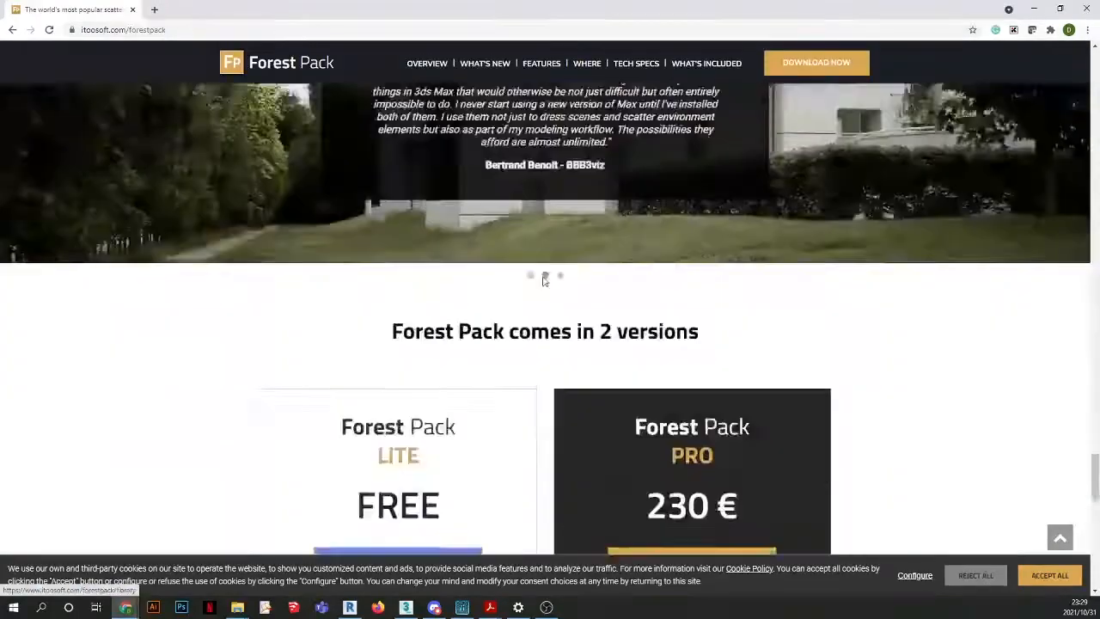
scroll(544, 281, down, 2)
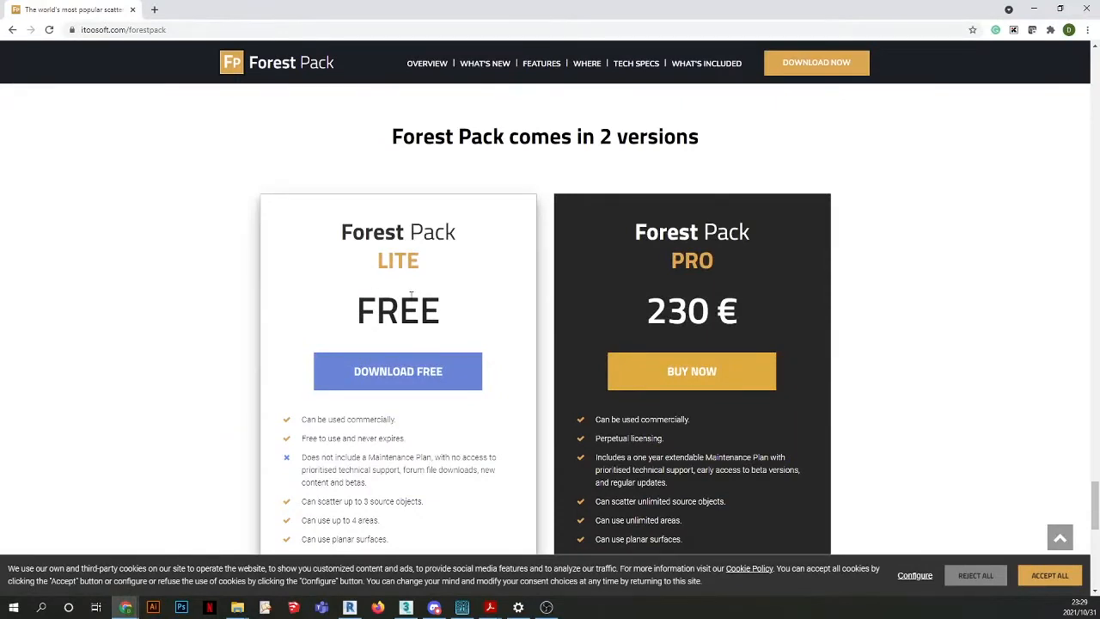
scroll(404, 365, down, 1)
scroll(669, 318, up, 1)
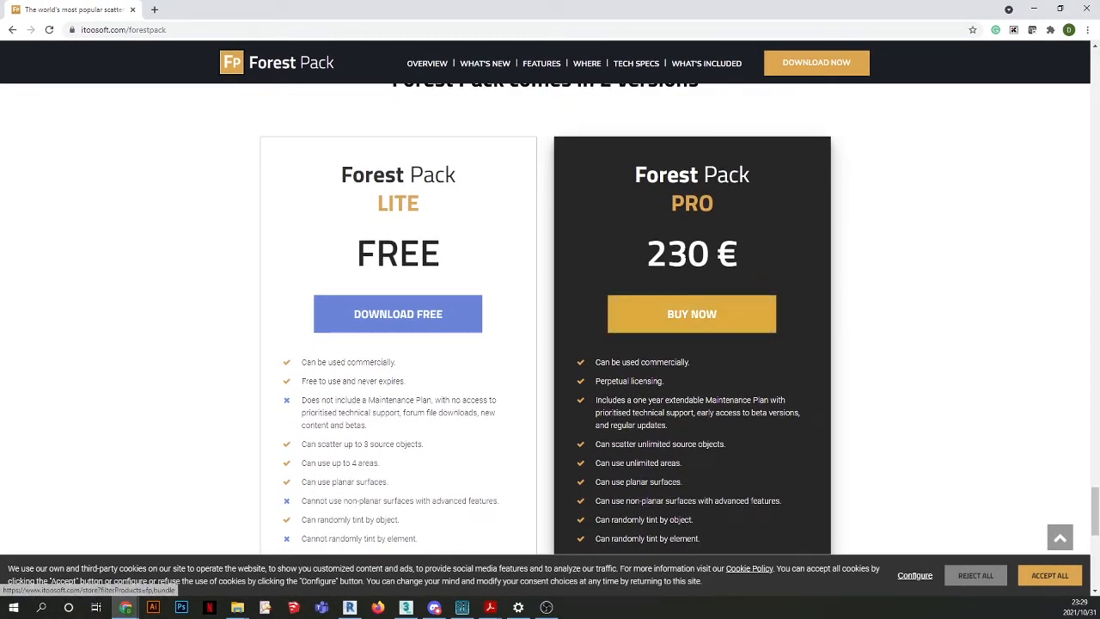
scroll(688, 314, down, 3)
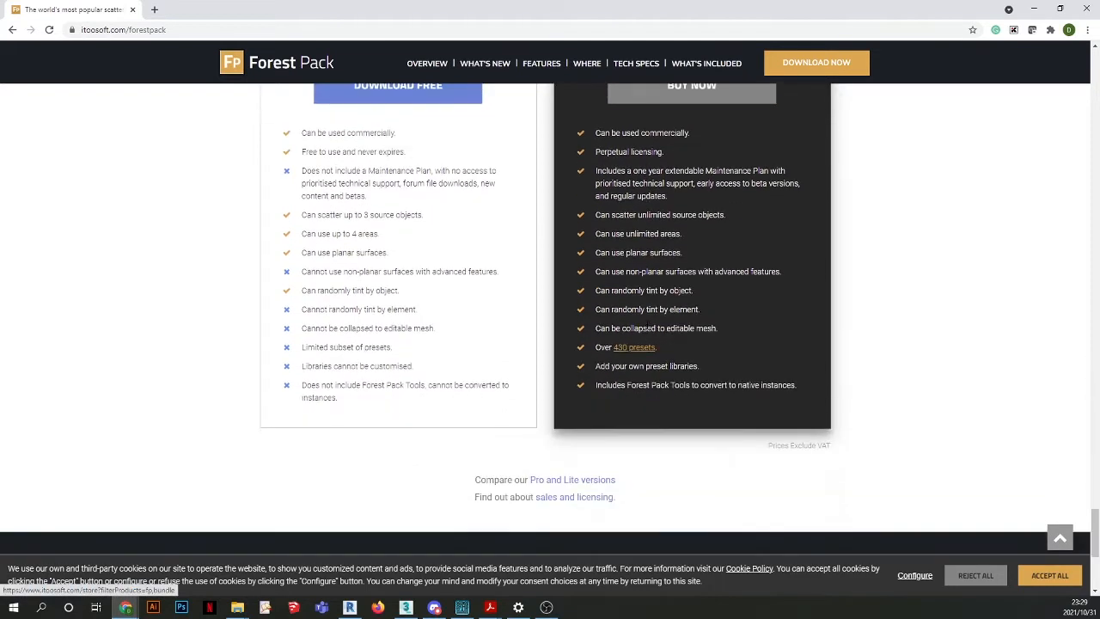
scroll(648, 330, up, 1)
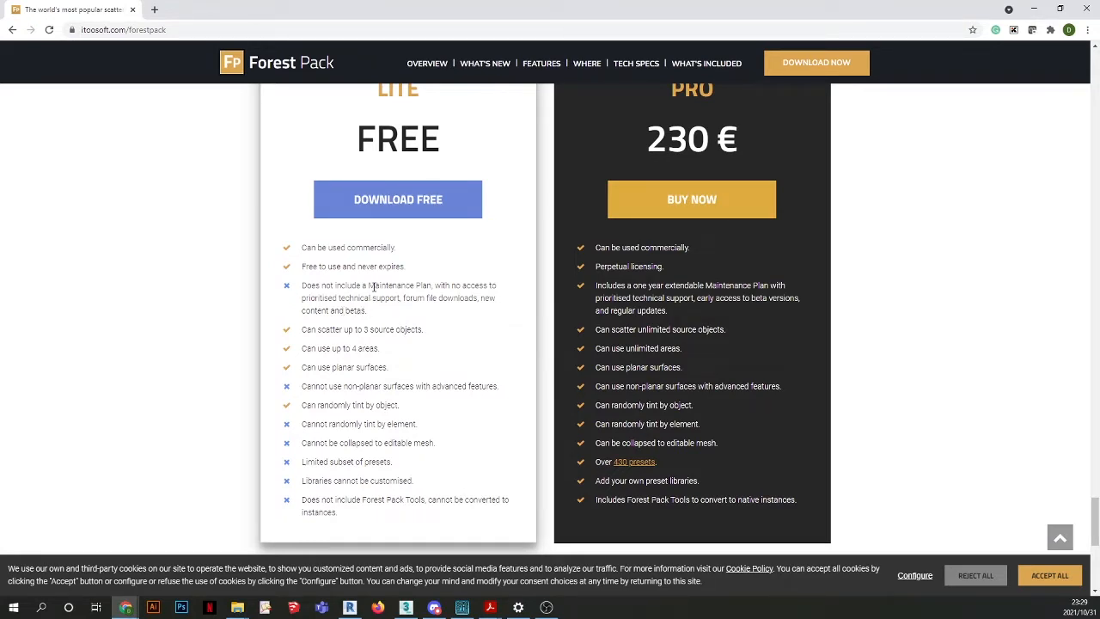
scroll(371, 286, up, 1)
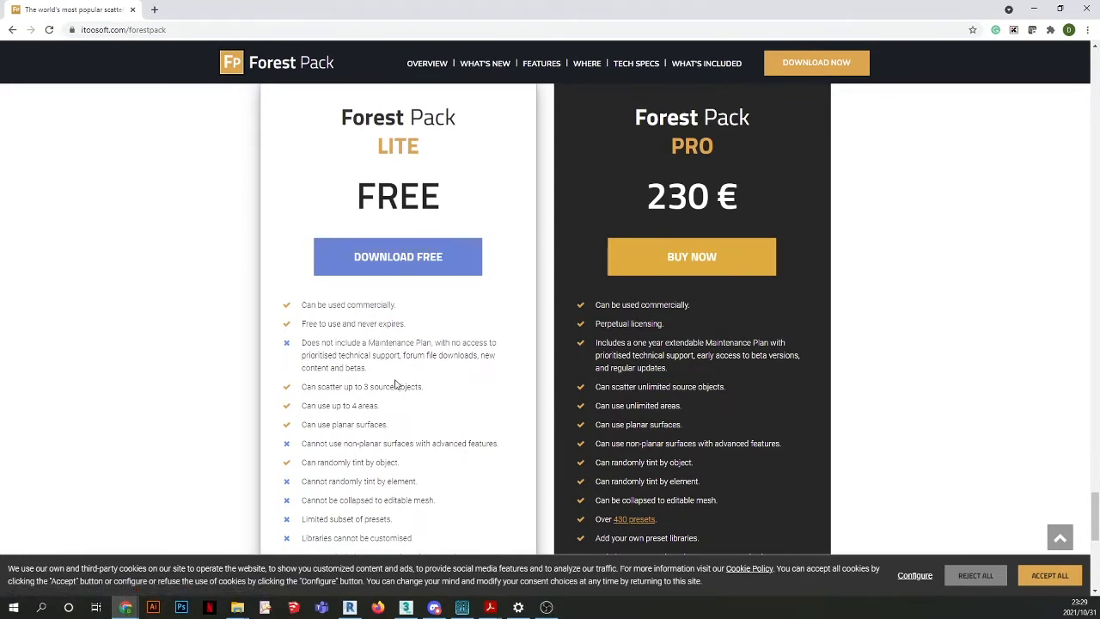
scroll(395, 384, down, 3)
scroll(395, 384, up, 2)
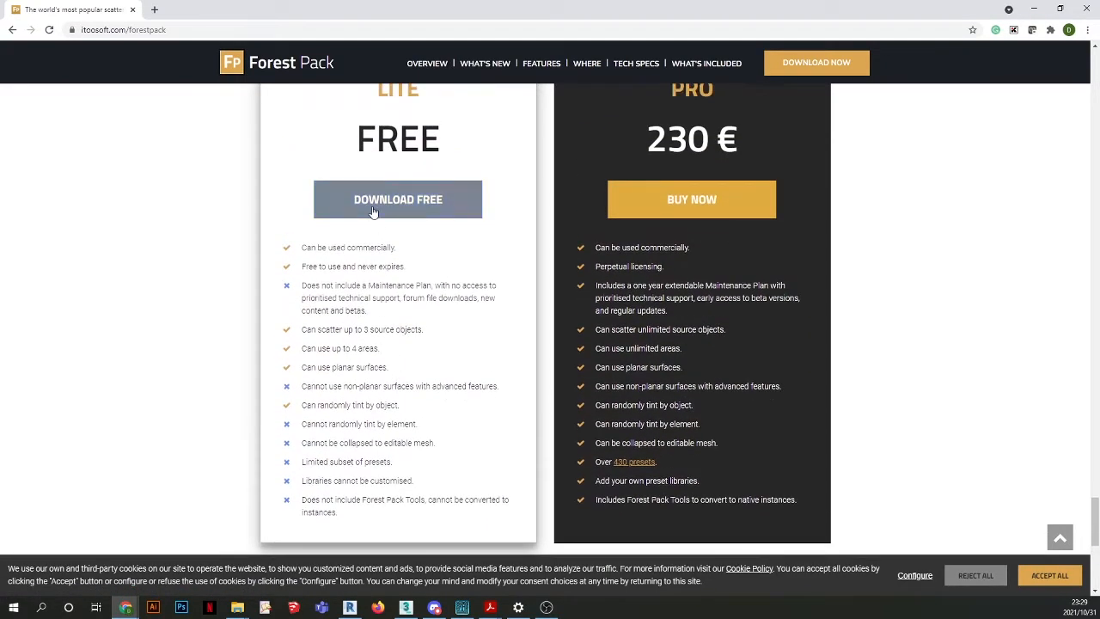
scroll(395, 366, up, 3)
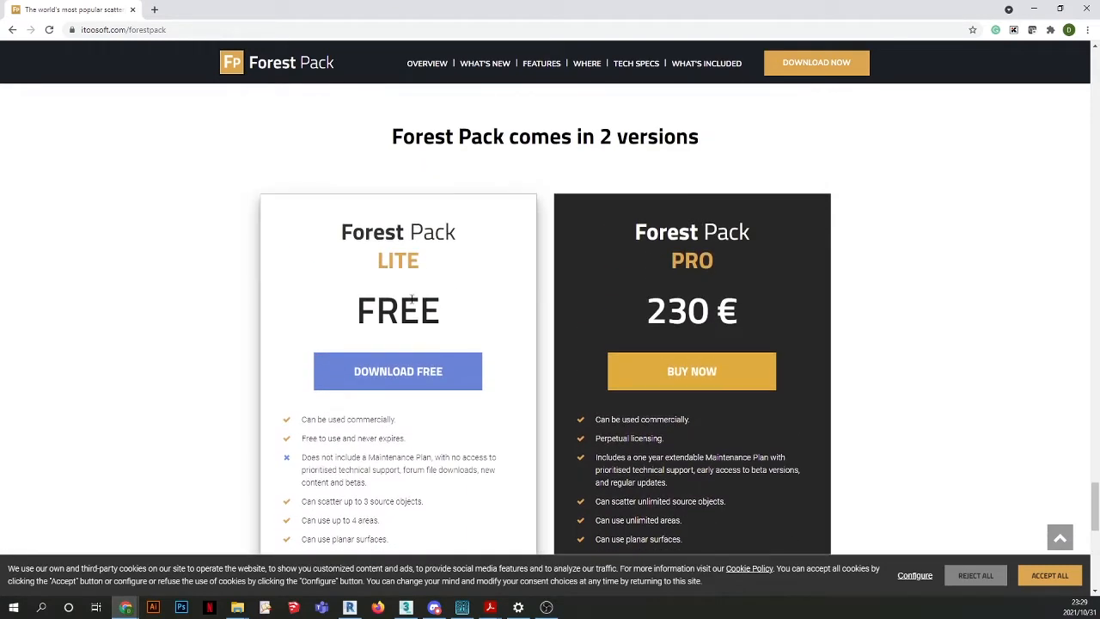
click(1033, 10)
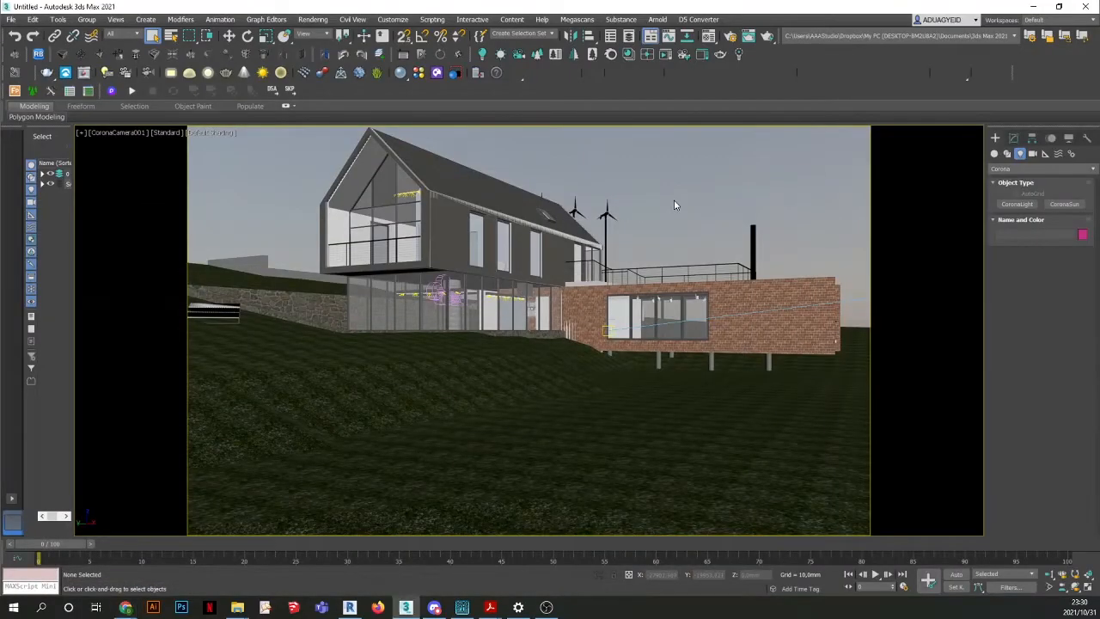
Start a Forest Pro object and load the Common grass 01 (large) preset from the Lawns library with Corona Renderer materials.
click(14, 91)
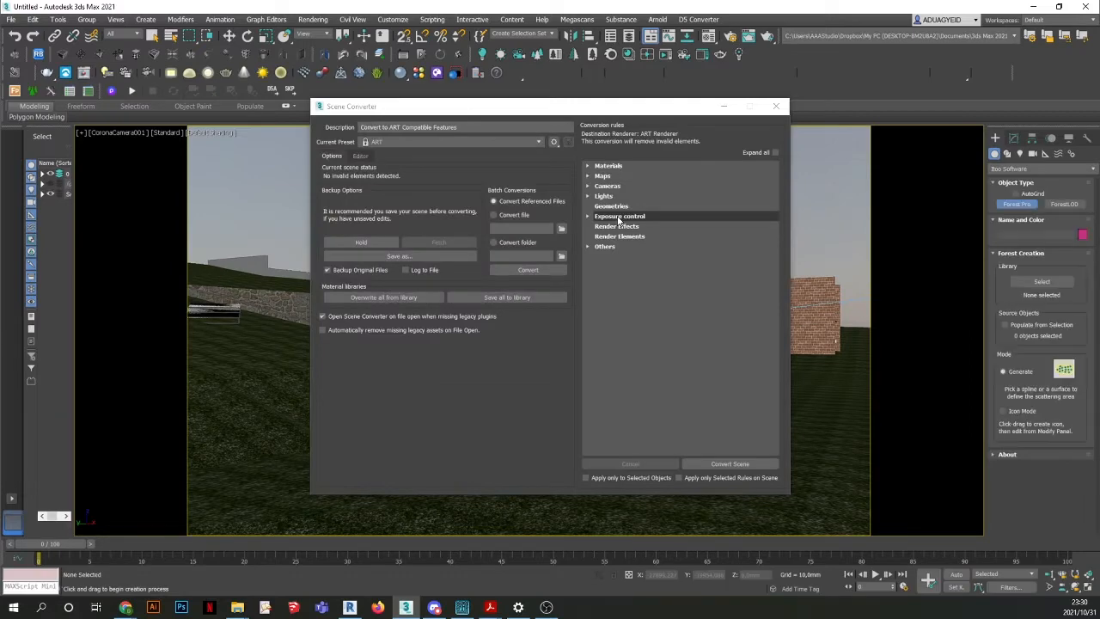
click(776, 107)
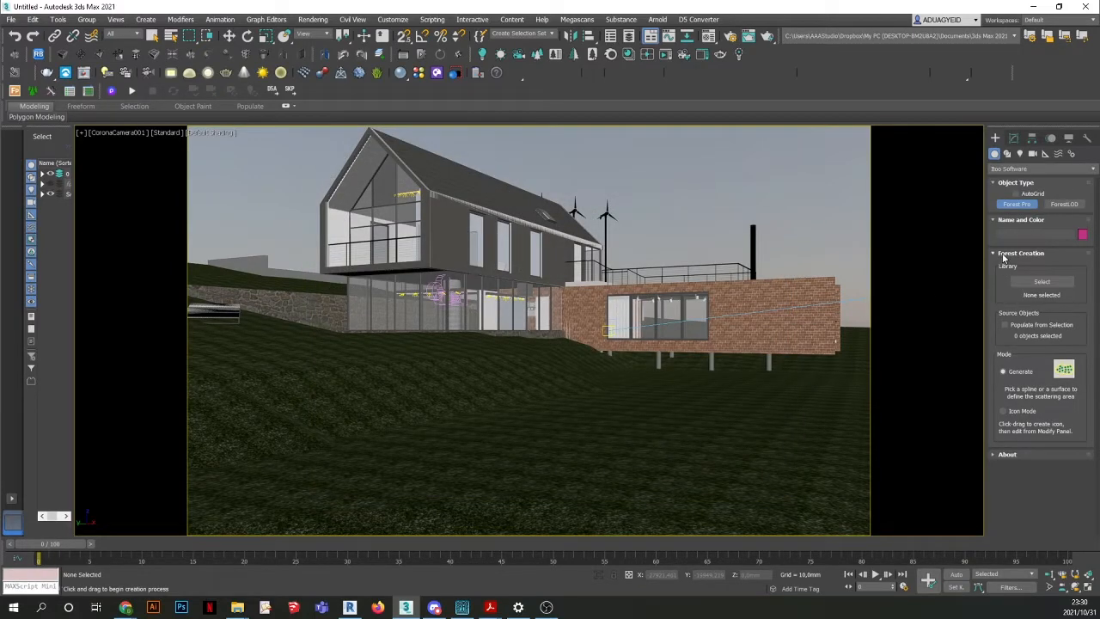
click(1039, 285)
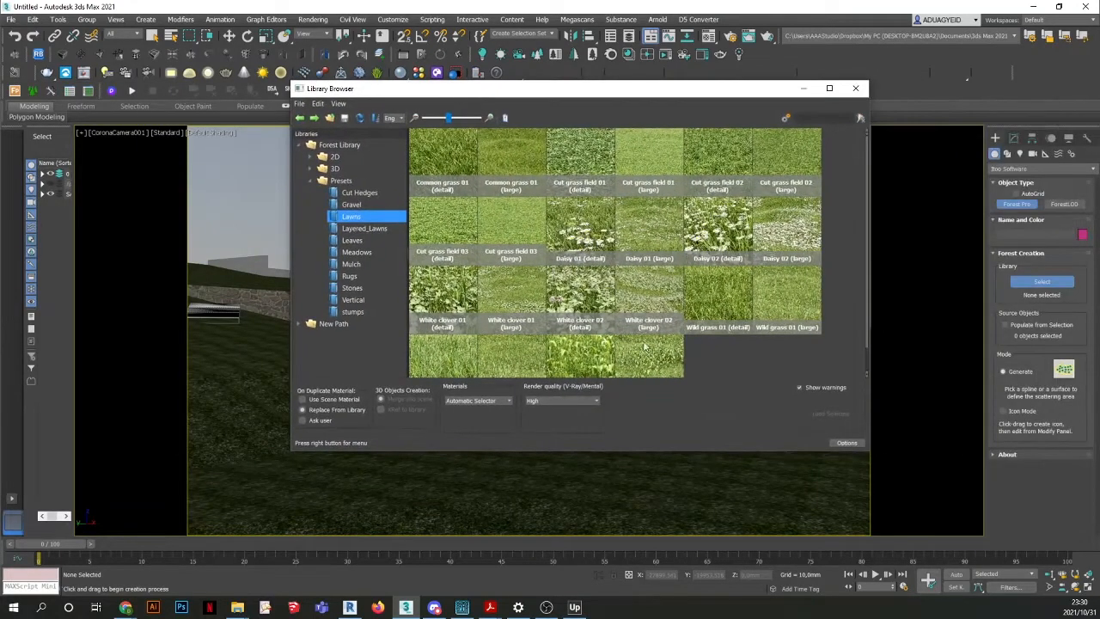
drag(497, 89, 344, 110)
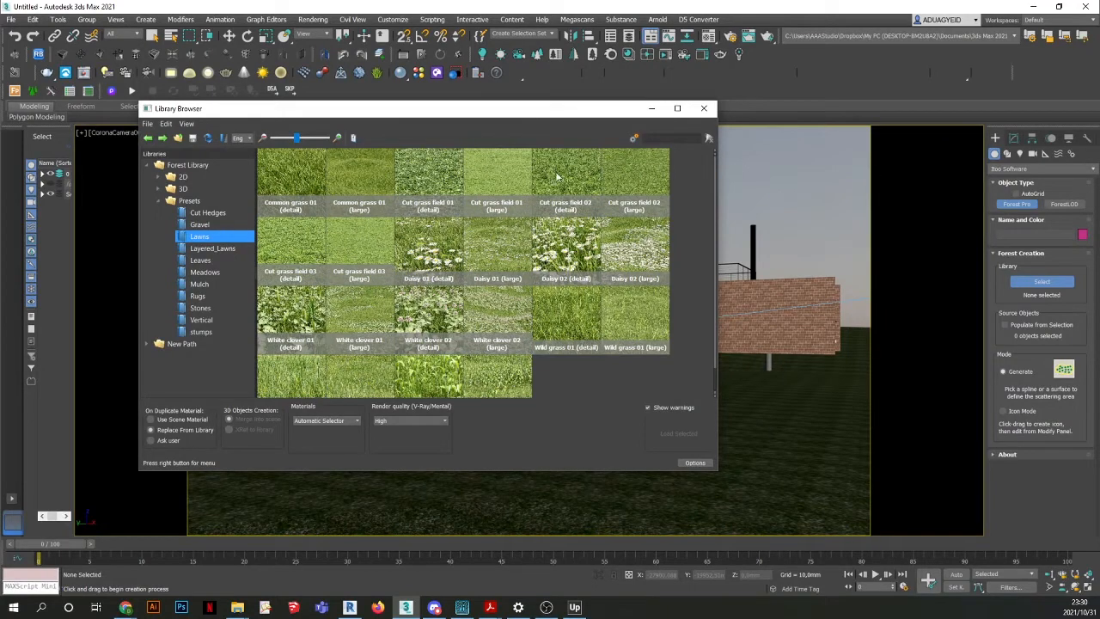
click(363, 187)
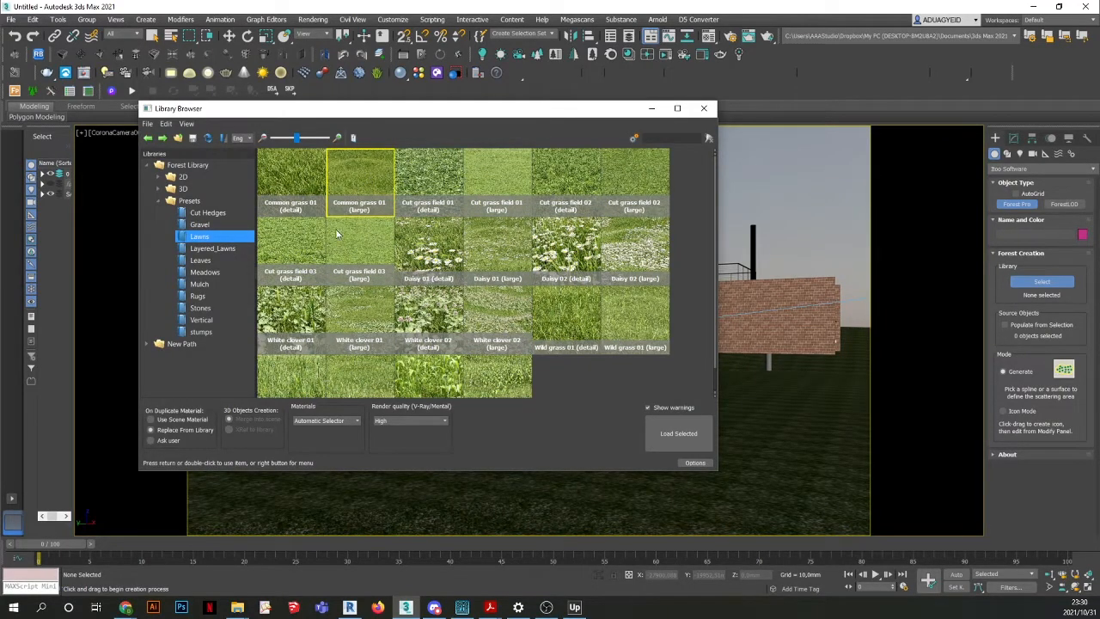
click(320, 422)
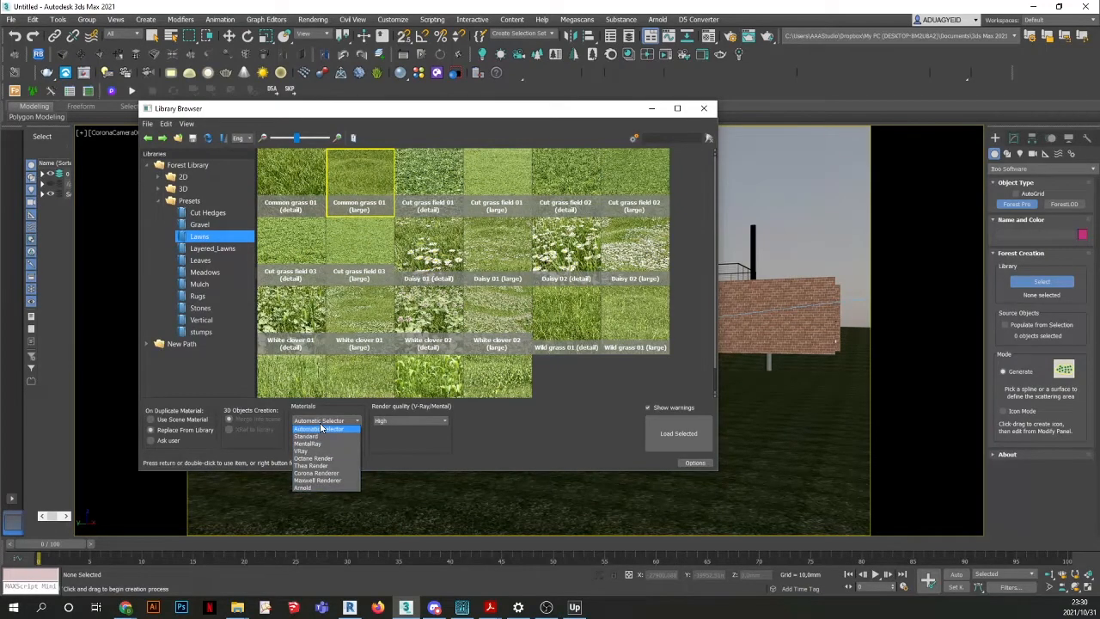
click(319, 475)
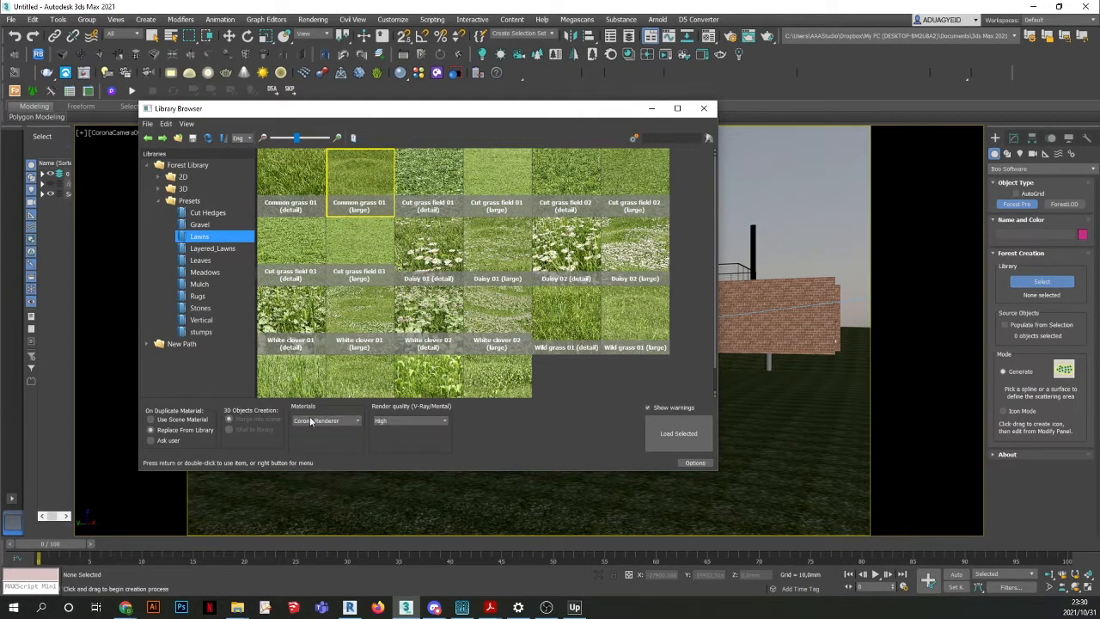
click(684, 434)
Scatter the grass over the terrain surface around the house, rescaling the merged XRef objects to the system unit scale.
click(394, 363)
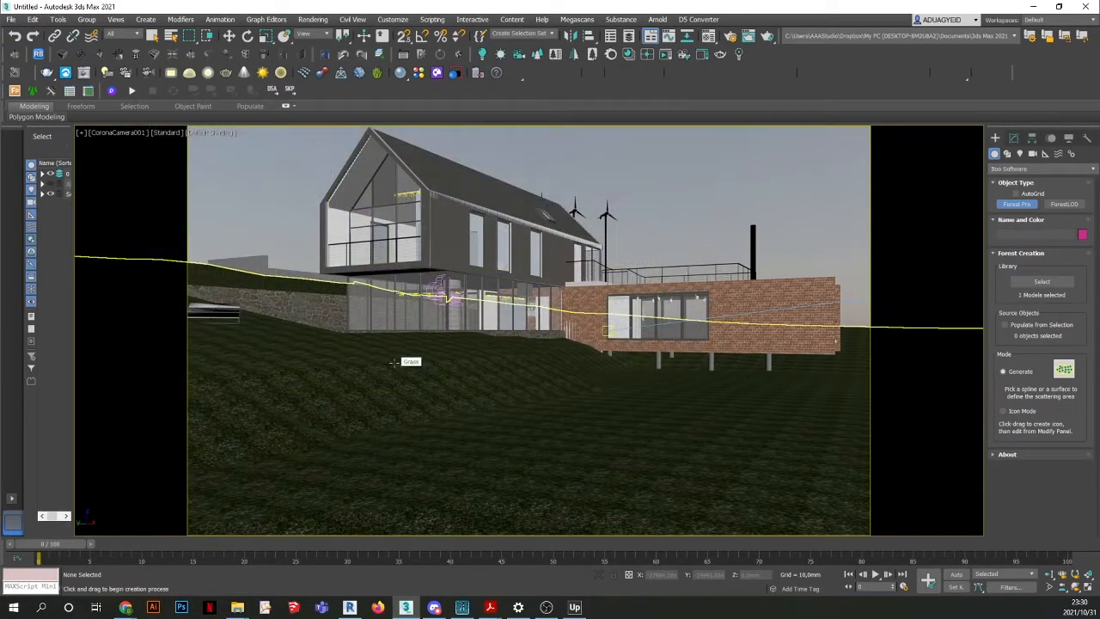
click(605, 327)
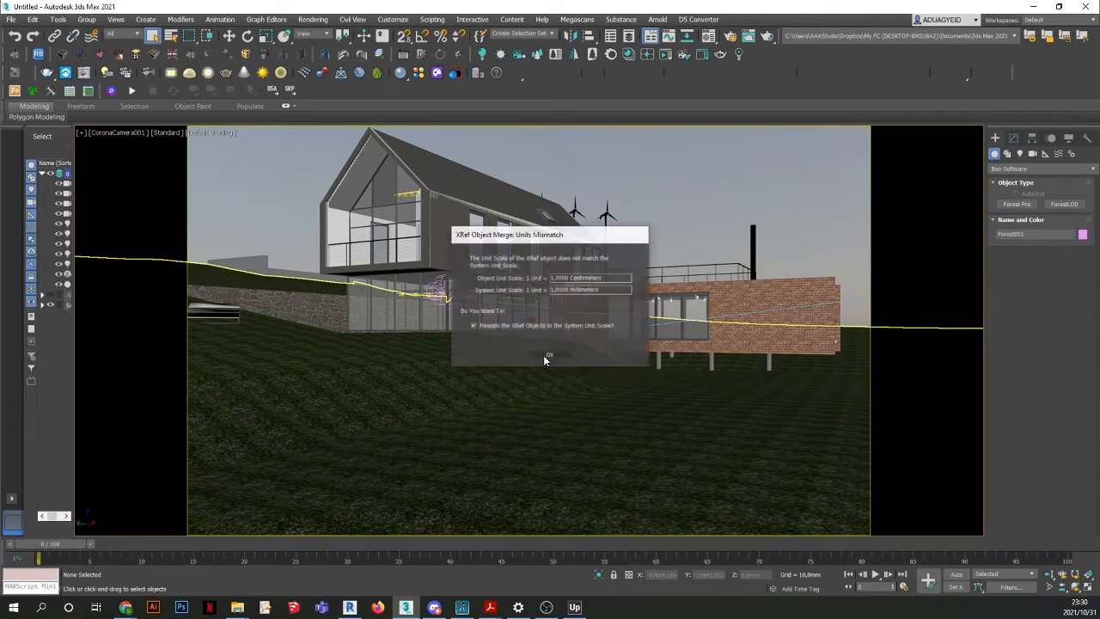
click(545, 355)
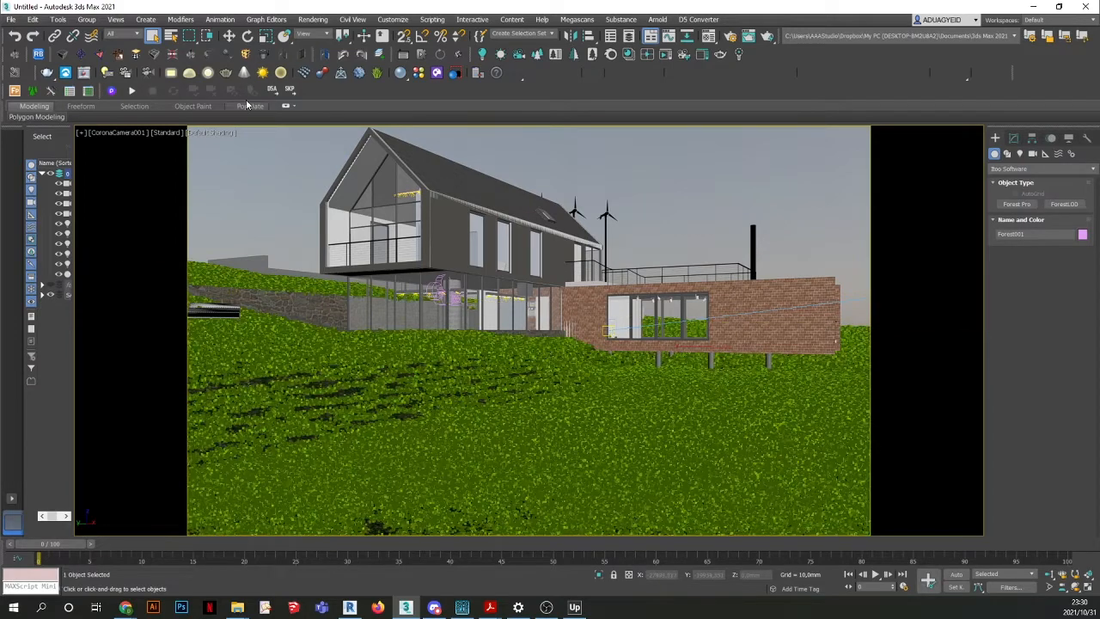
Render the CoronaCamera001 view with the scattered grass and check the first passes of the whole image.
click(313, 19)
click(313, 36)
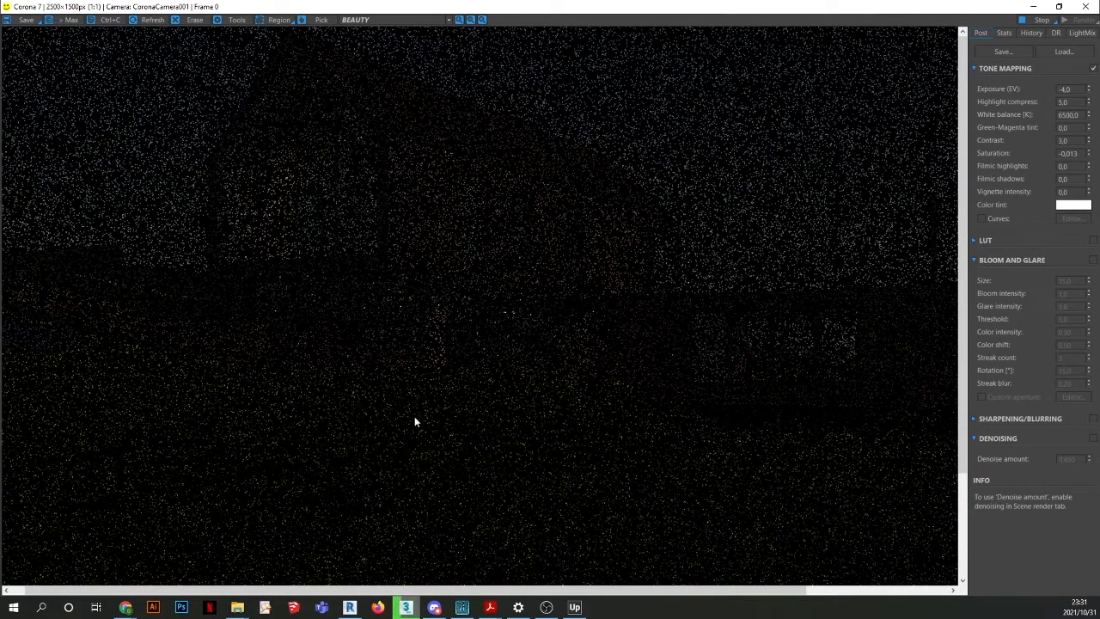
scroll(429, 433, down, 1)
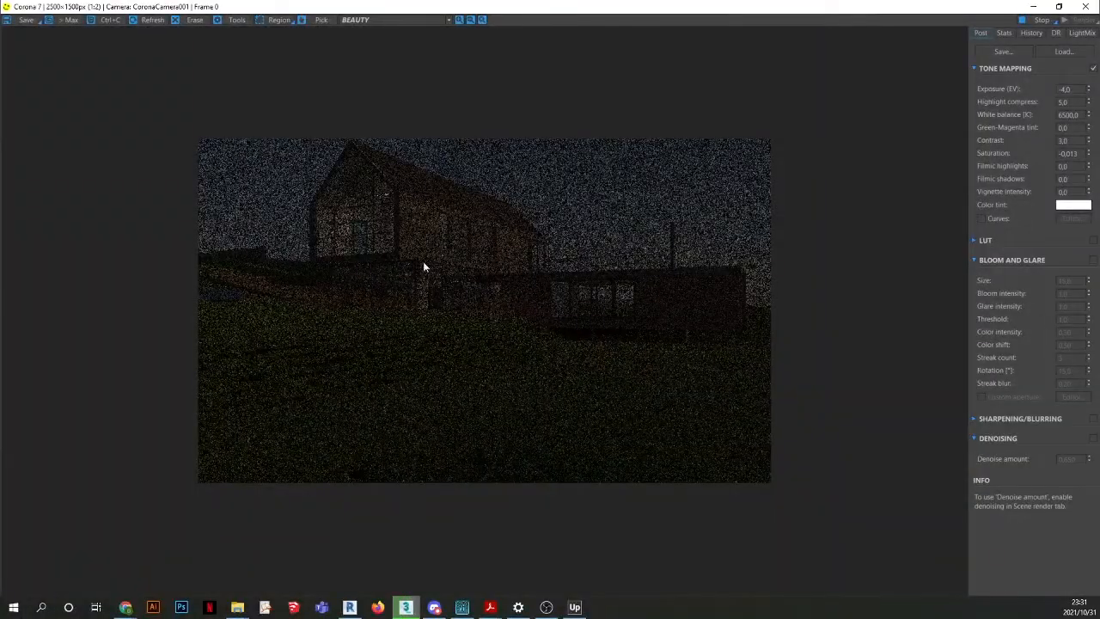
scroll(411, 215, up, 1)
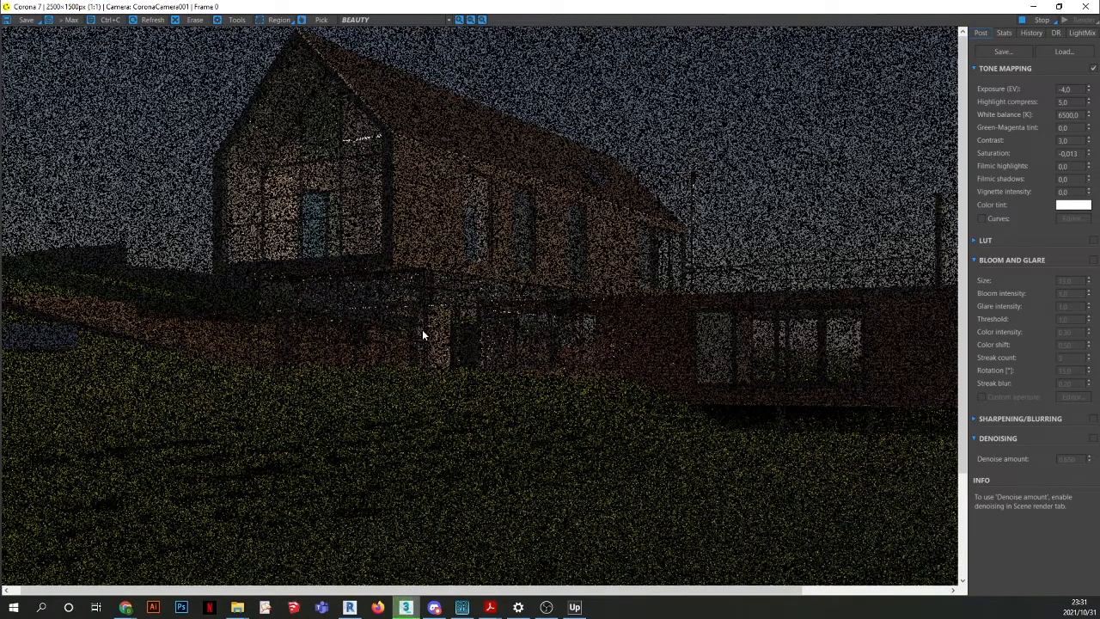
scroll(422, 329, down, 3)
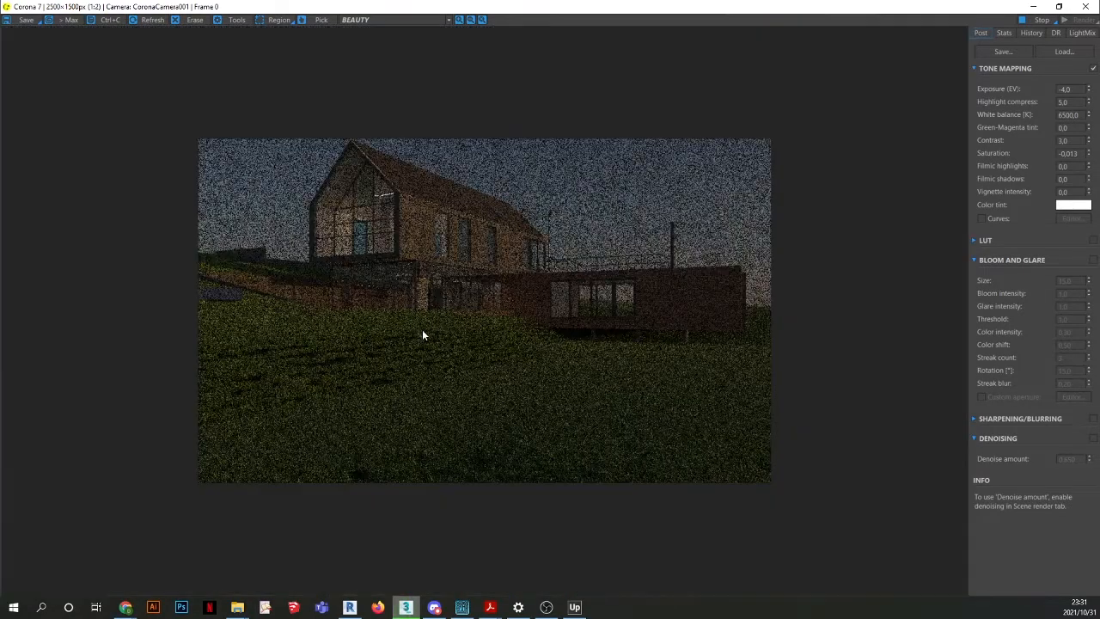
scroll(424, 238, up, 3)
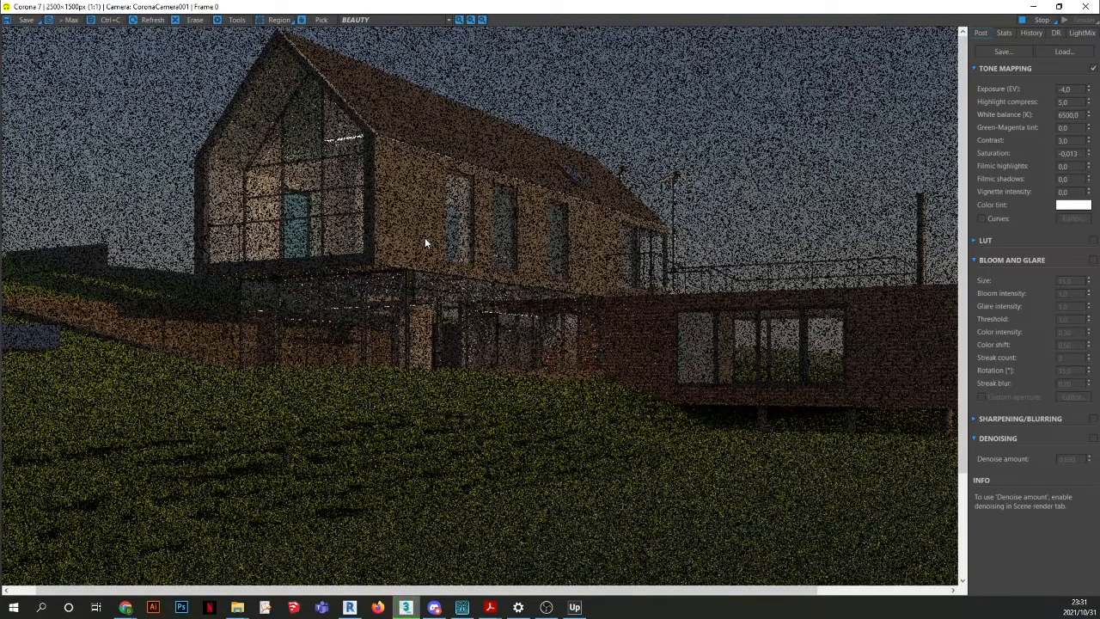
Set the render's tone mapping exposure to -5 EV.
double_click(1074, 87)
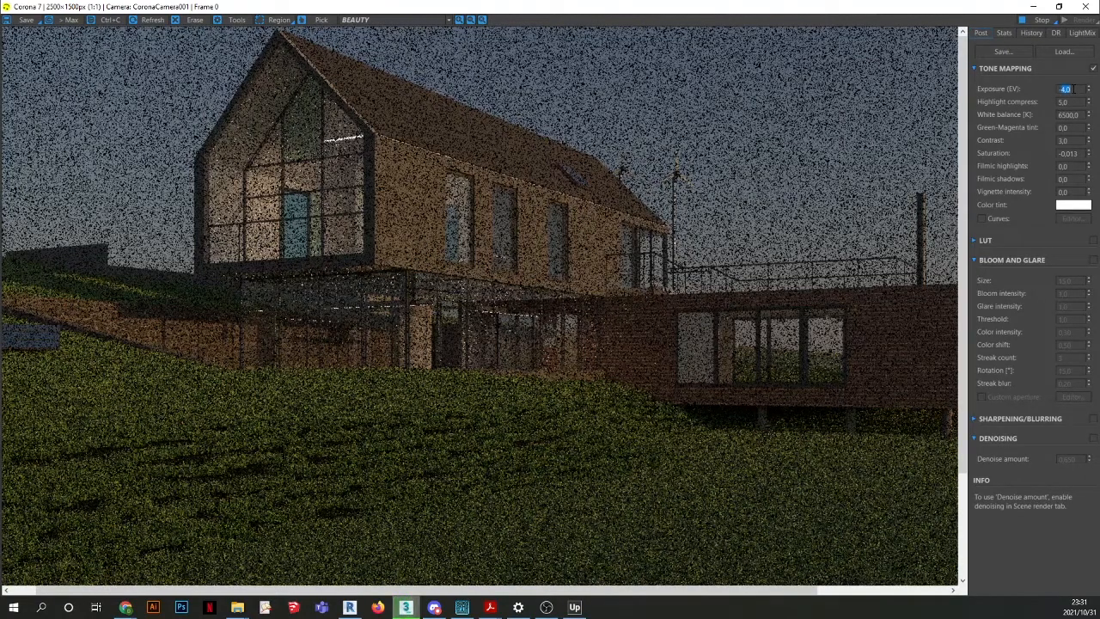
text(5)
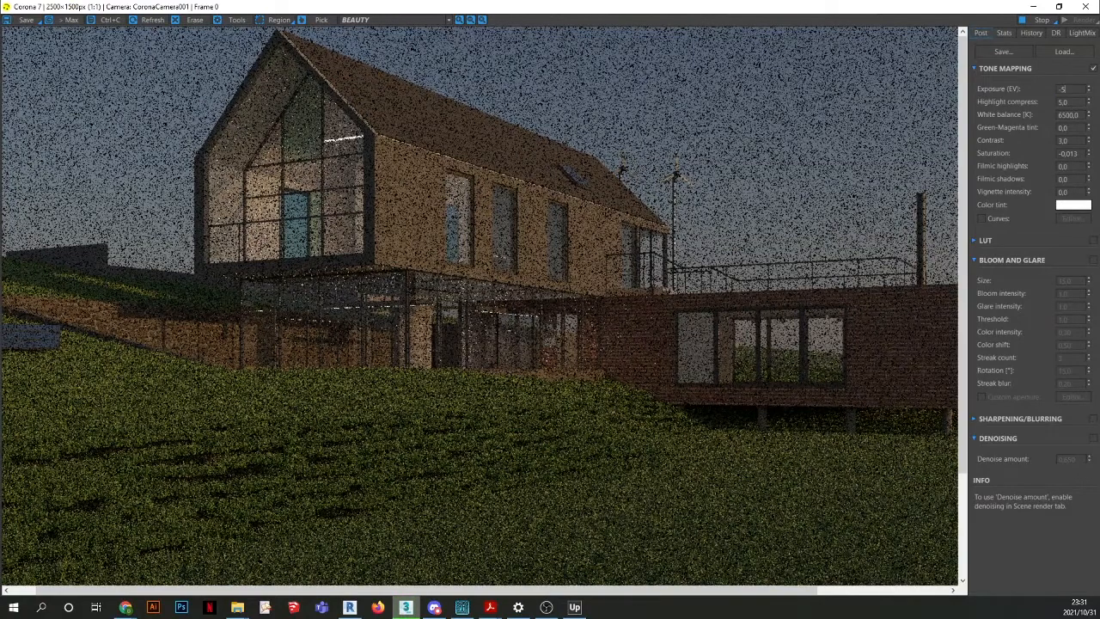
key(Return)
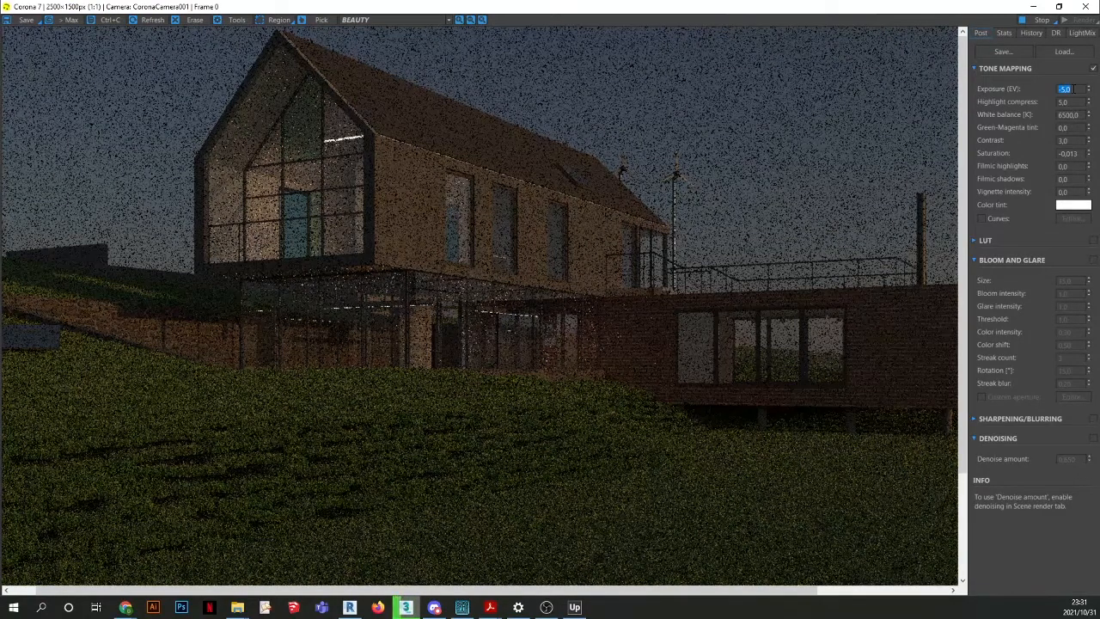
Try a white balance of 5500 K in the tone mapping and set it back to 6500 K.
click(1075, 102)
drag(1063, 115, 1049, 120)
text(5)
key(Return)
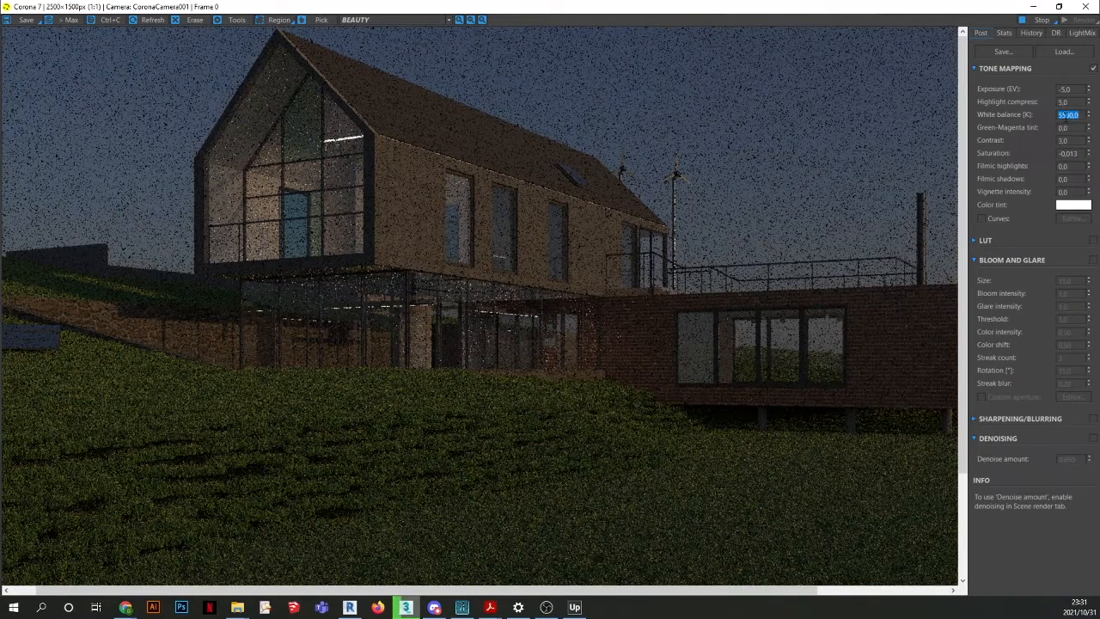
drag(1062, 115, 1032, 123)
text(6)
key(Return)
Examine the light strip and illumination in the upper gable room of the render, and close the frame buffer.
scroll(582, 292, down, 1)
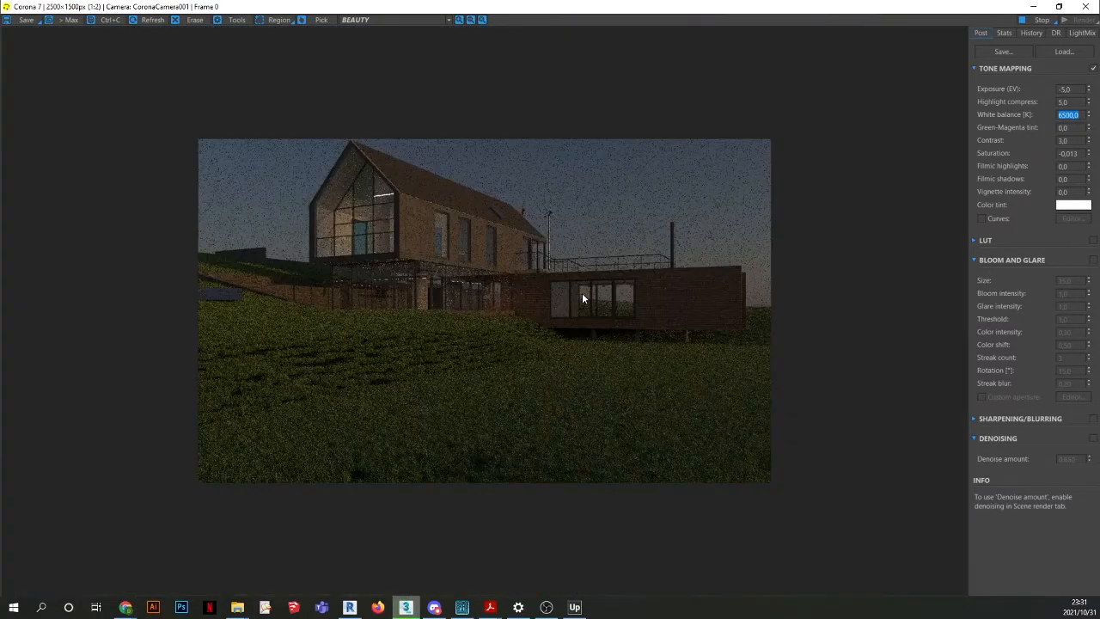
scroll(372, 168, up, 1)
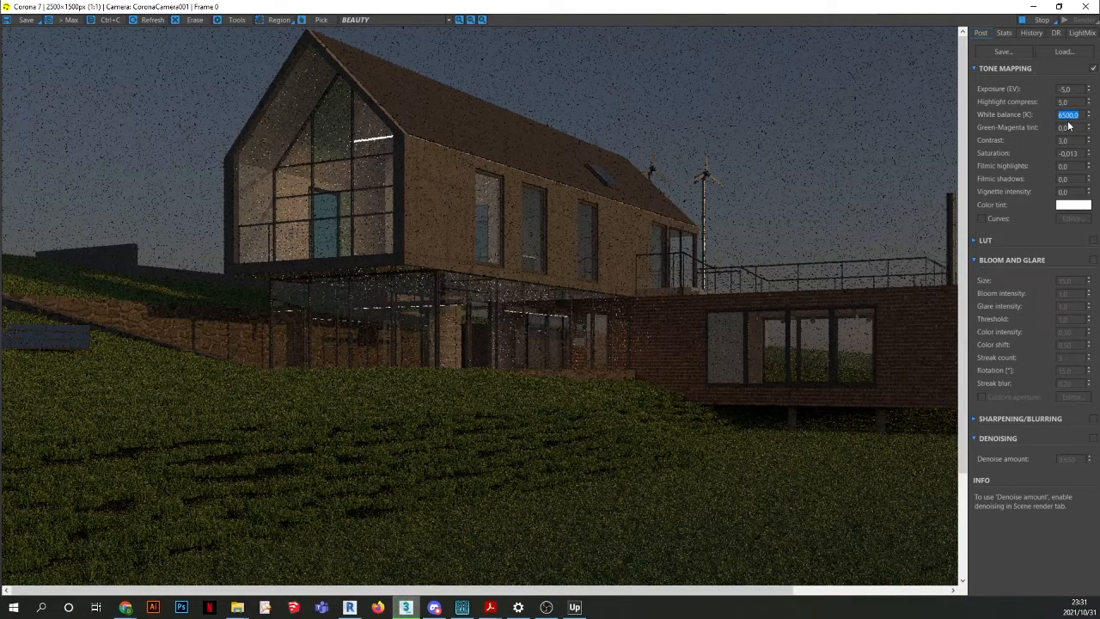
scroll(373, 144, up, 1)
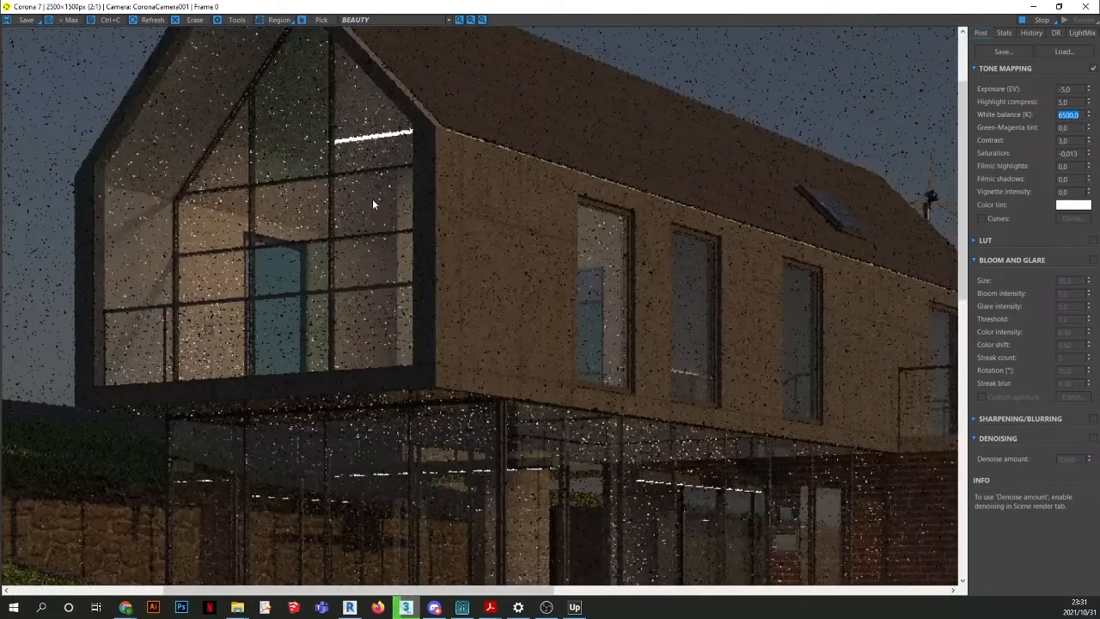
scroll(372, 201, down, 1)
scroll(372, 201, up, 4)
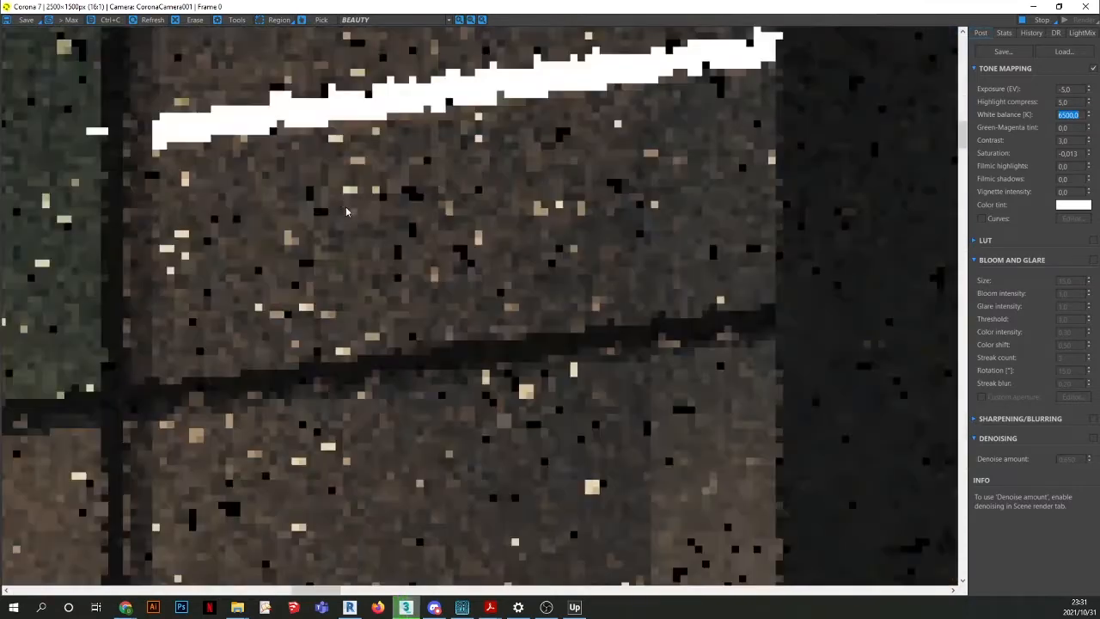
scroll(346, 211, down, 3)
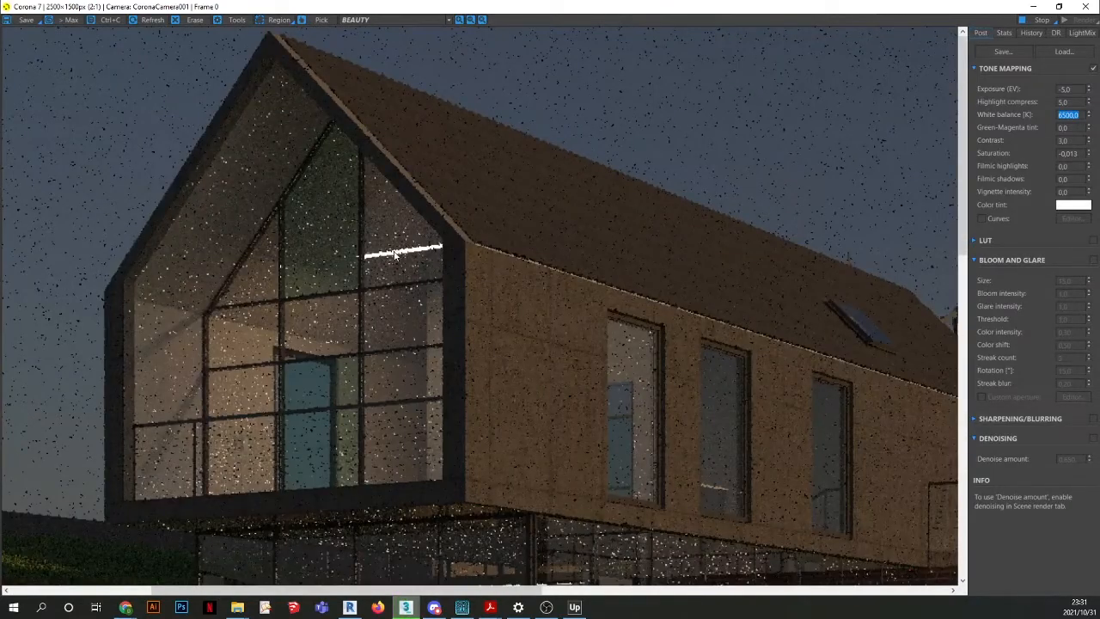
scroll(398, 252, down, 1)
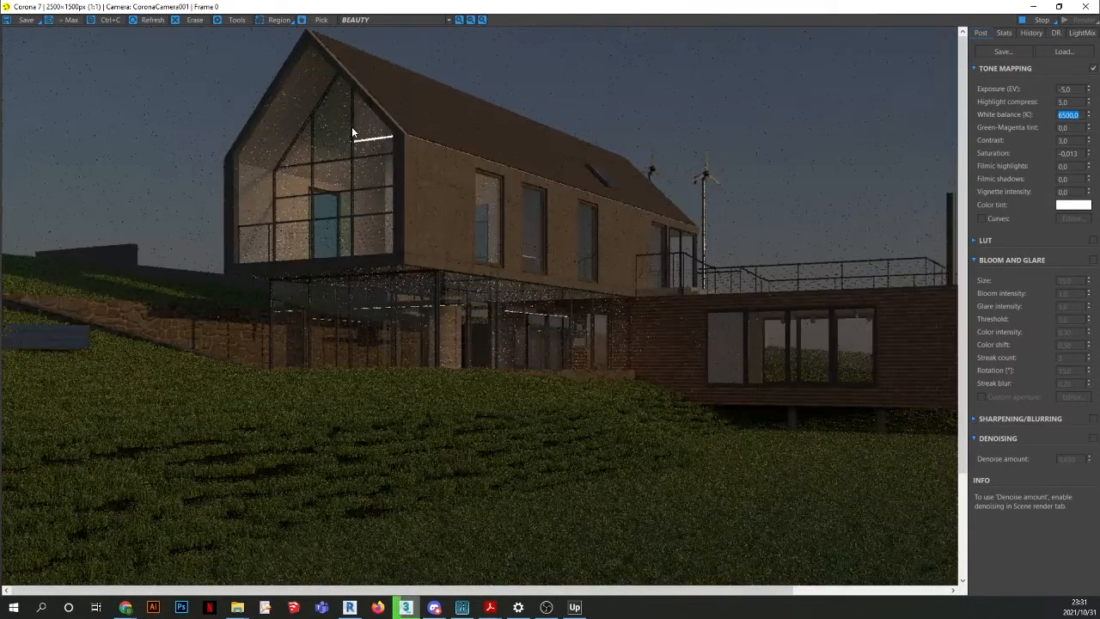
scroll(353, 135, up, 2)
scroll(397, 217, down, 1)
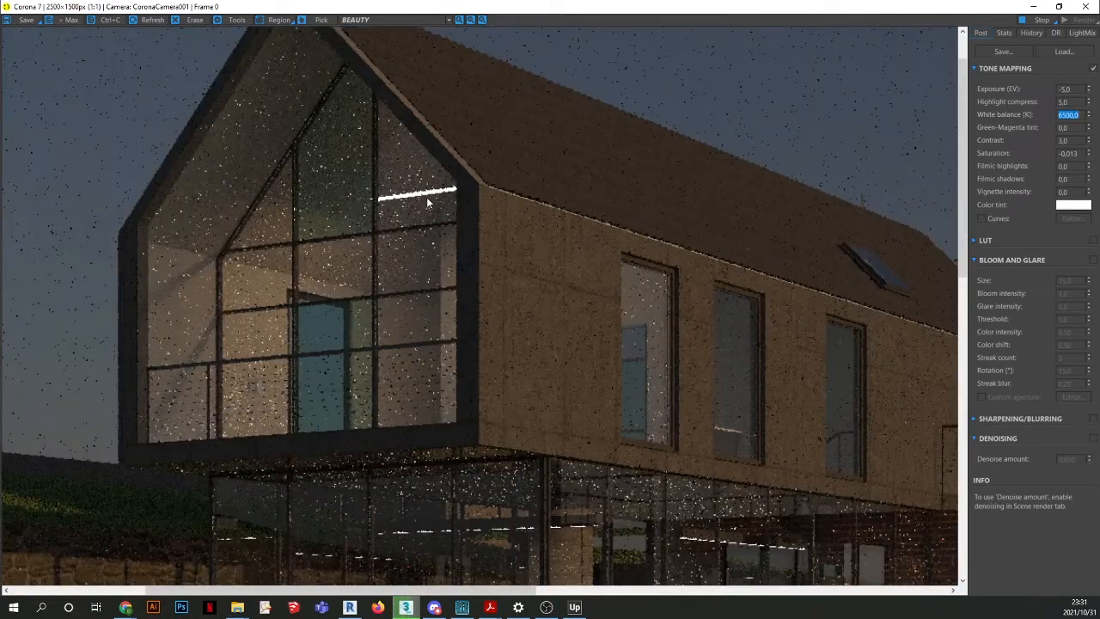
scroll(434, 172, down, 1)
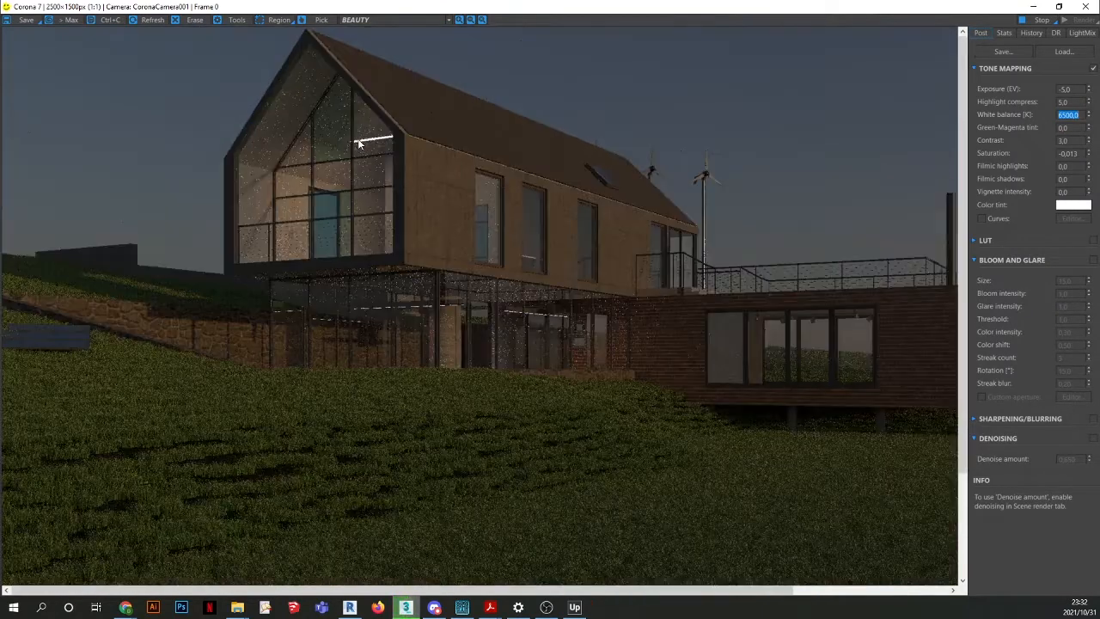
scroll(366, 184, down, 1)
scroll(366, 184, up, 1)
click(1085, 6)
click(713, 407)
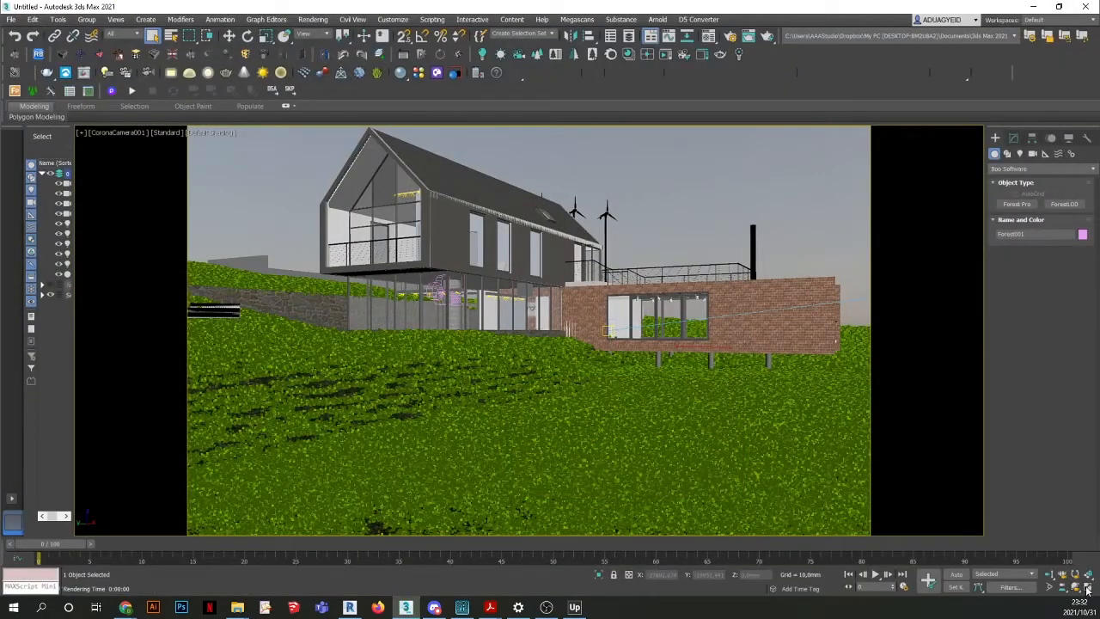
Restore the four-viewport layout and switch the Front viewport to the Top view.
key(alt+w)
click(361, 184)
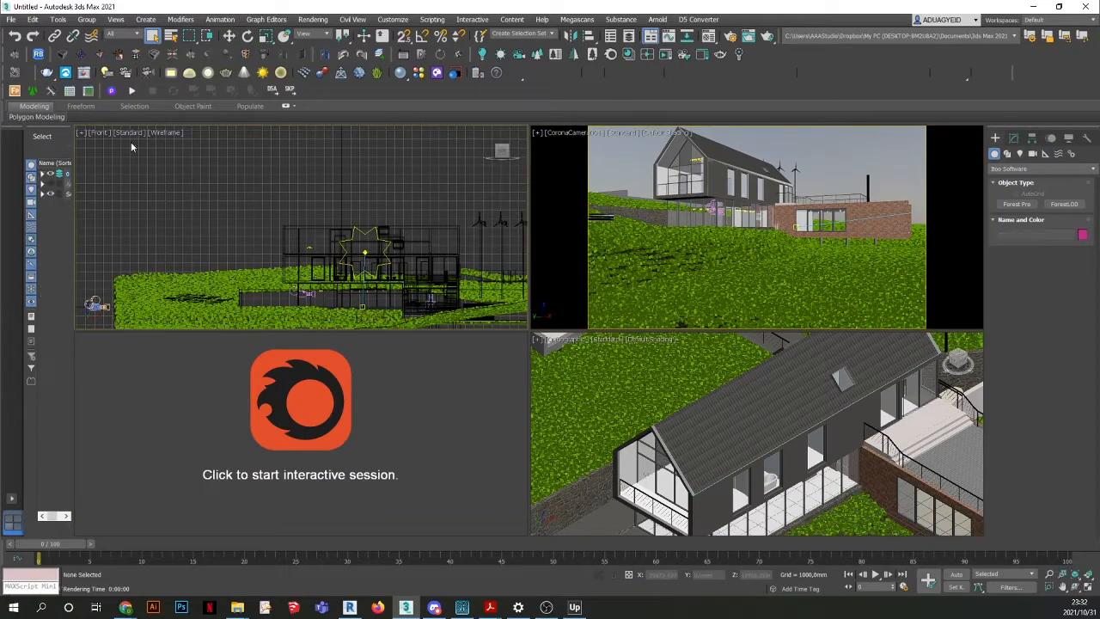
click(98, 133)
click(129, 178)
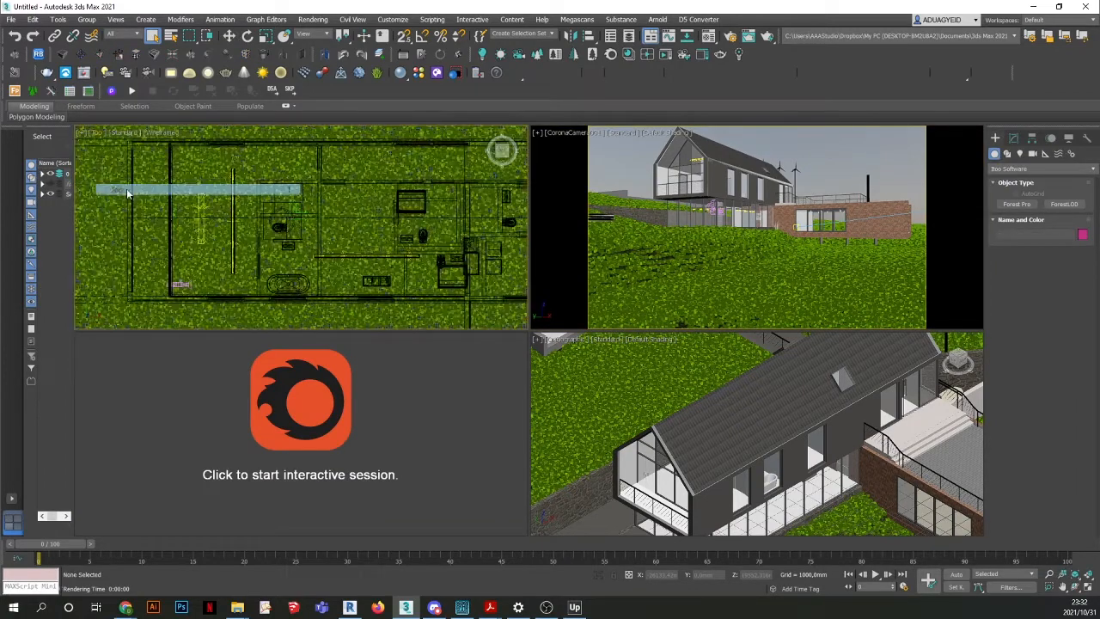
key(t)
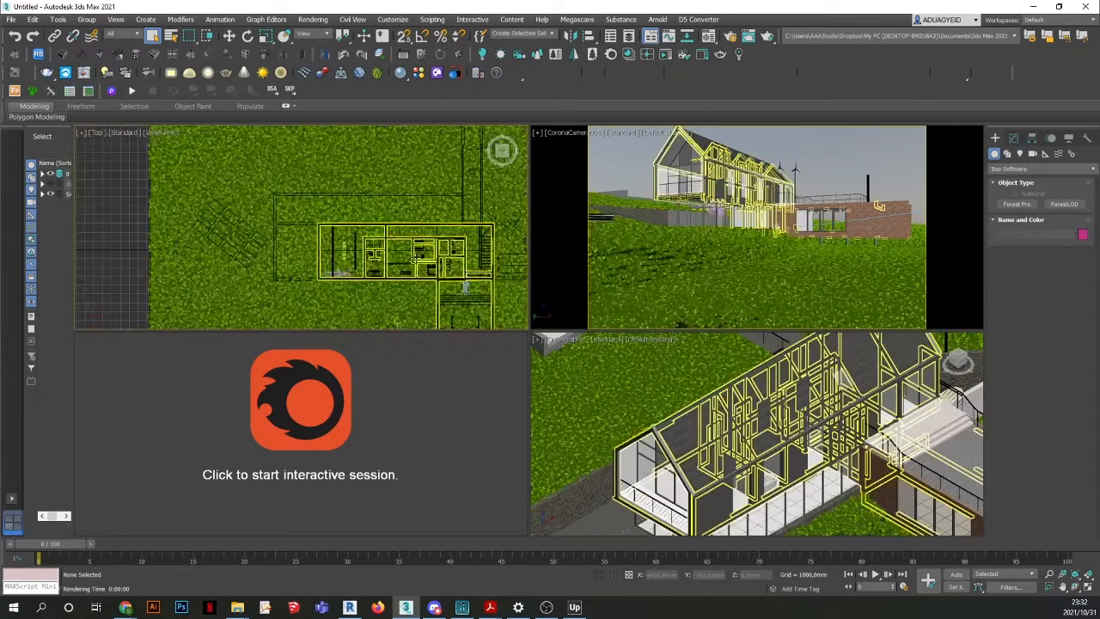
Select the Forest Pack grass in the Top view and hide it to expose the interior lights.
scroll(353, 252, up, 5)
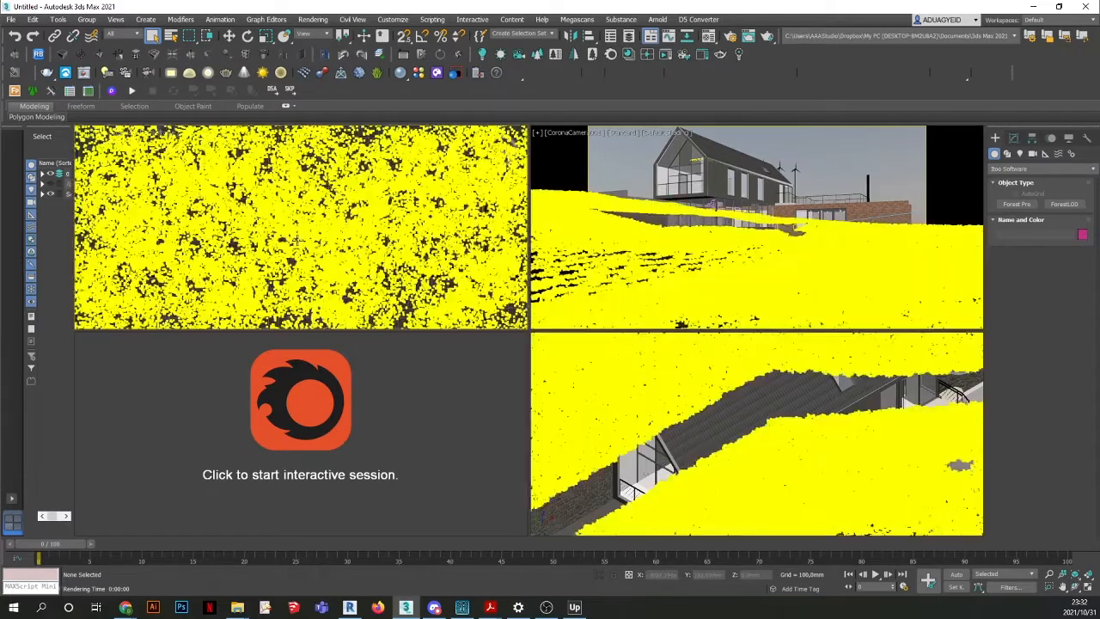
scroll(294, 239, up, 4)
click(314, 232)
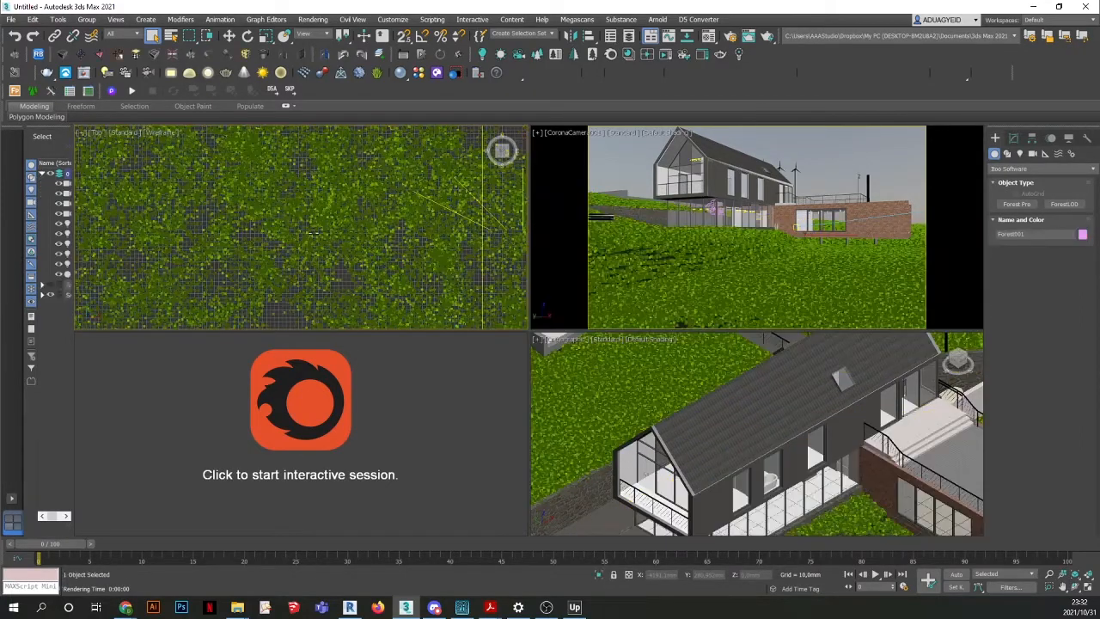
right_click(314, 232)
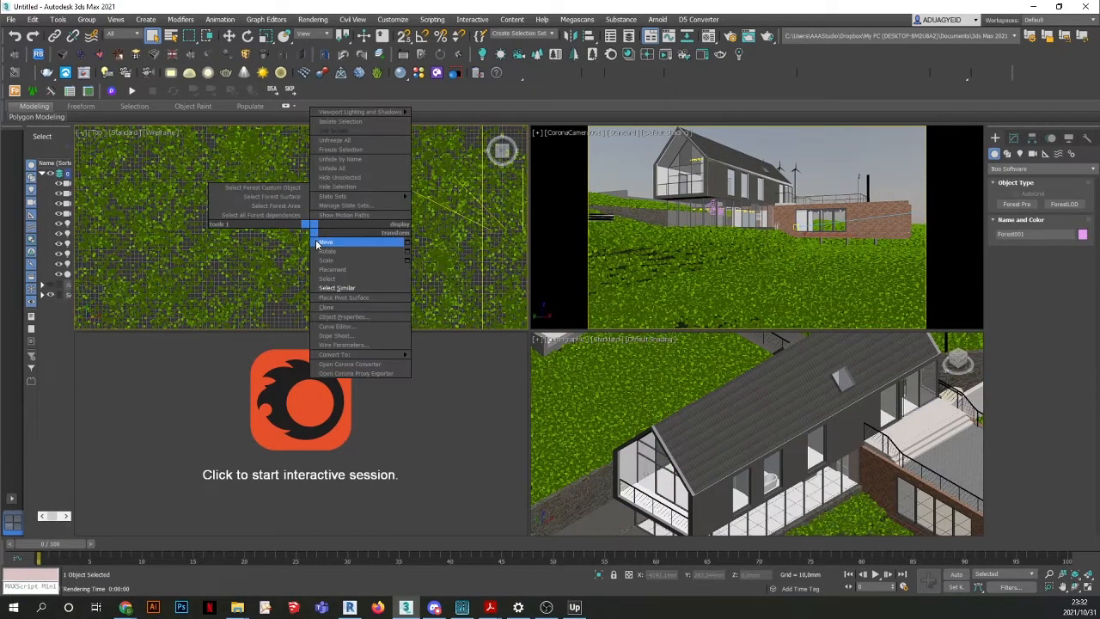
click(332, 183)
scroll(340, 208, down, 4)
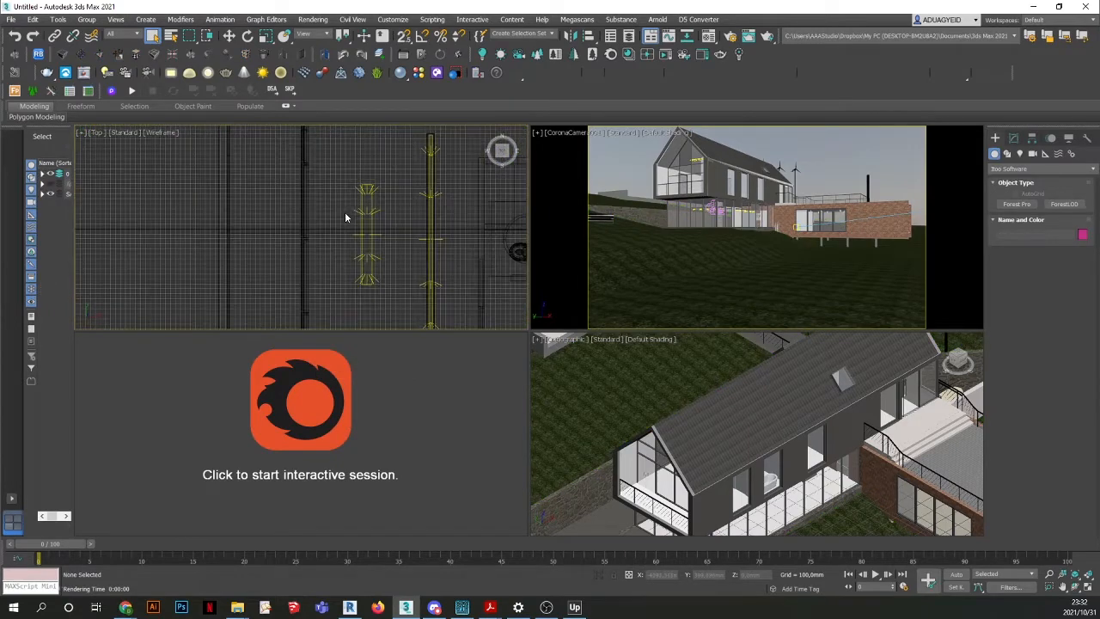
Turn off direct visibility for the short rectangular Corona light in the upper gable room.
scroll(366, 273, down, 3)
scroll(334, 268, up, 6)
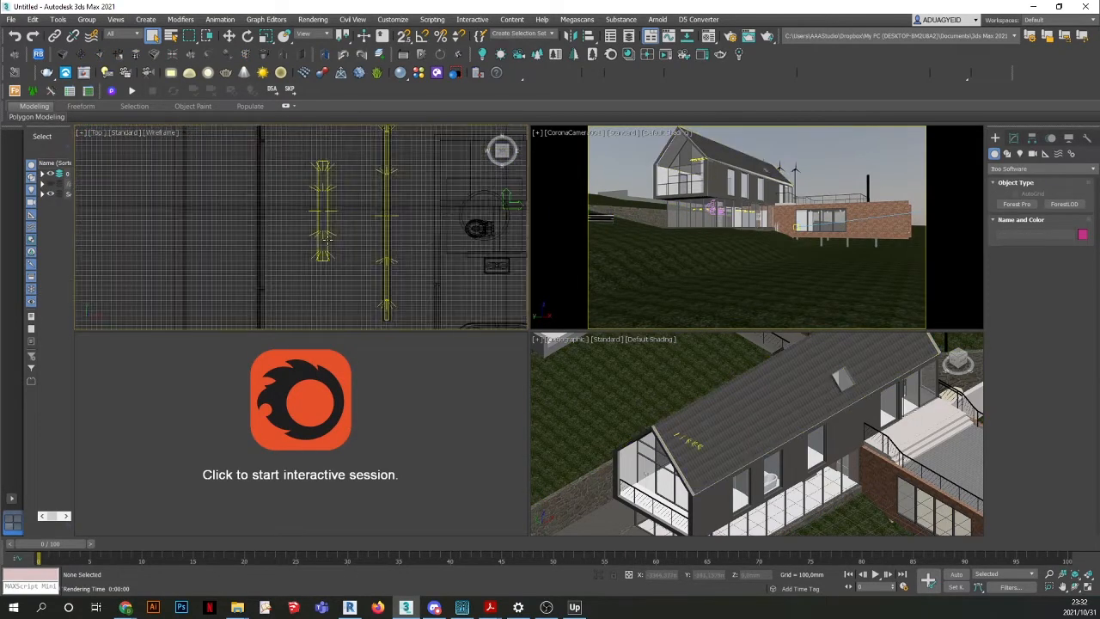
click(327, 233)
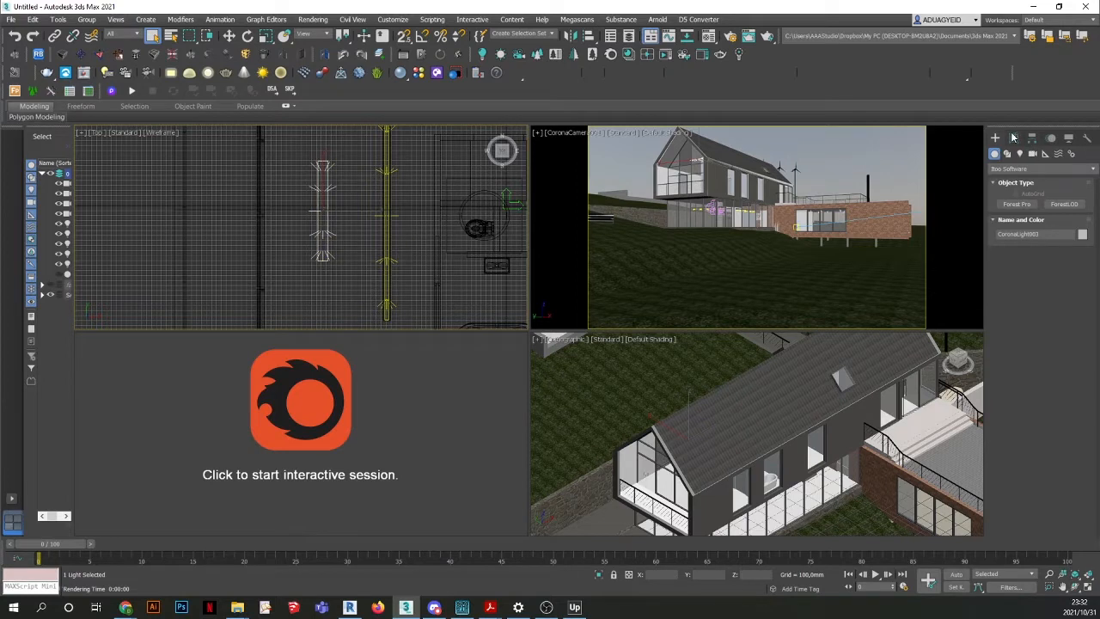
click(1014, 139)
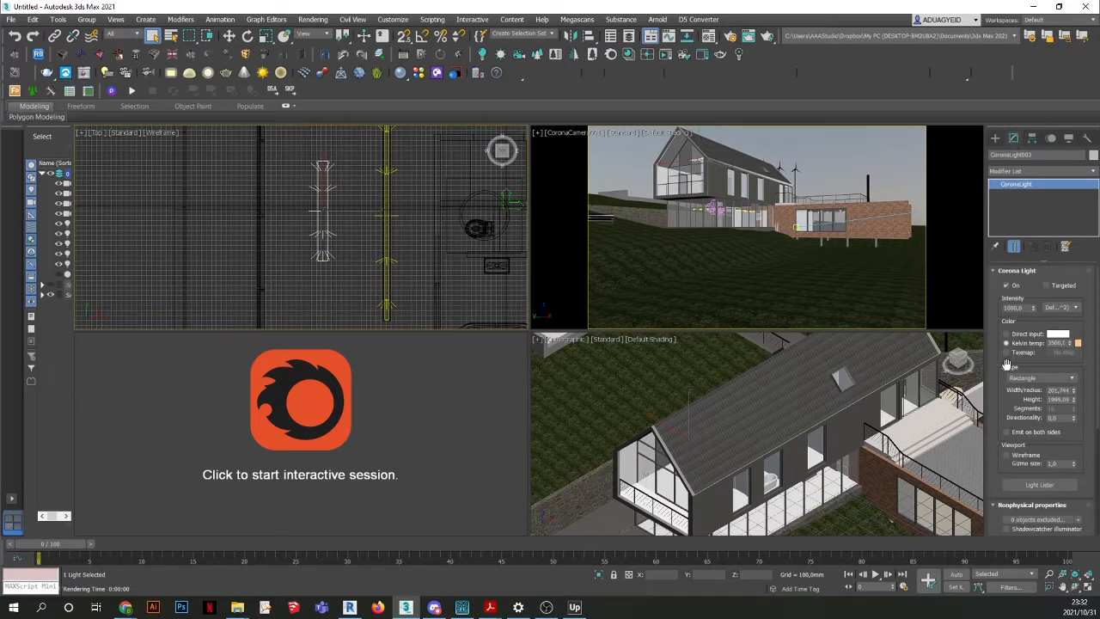
drag(1007, 366, 1015, 222)
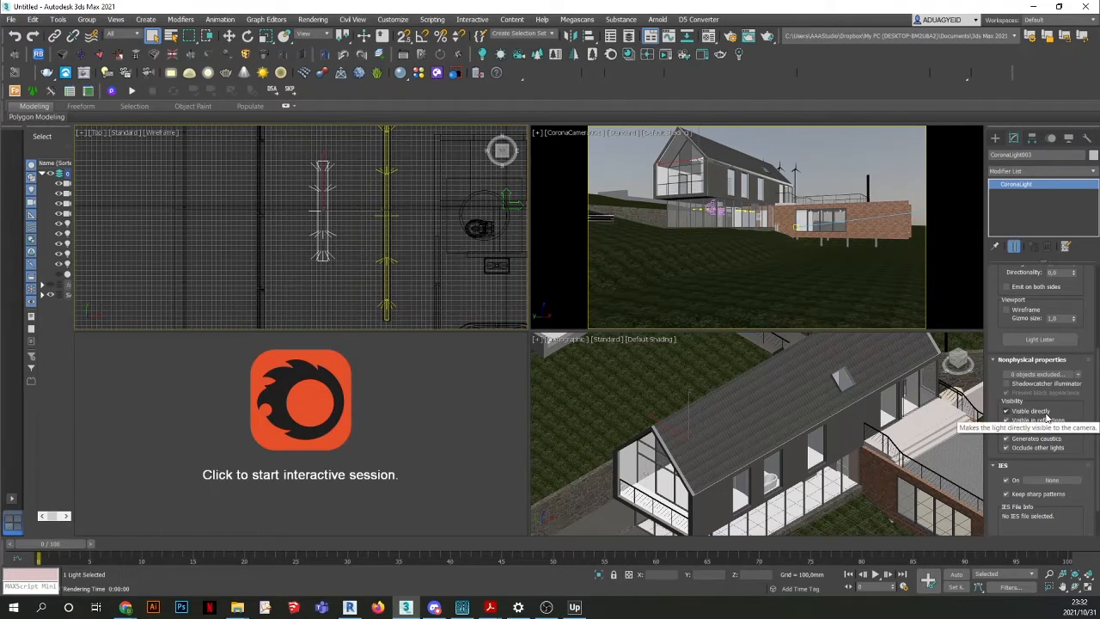
click(1006, 411)
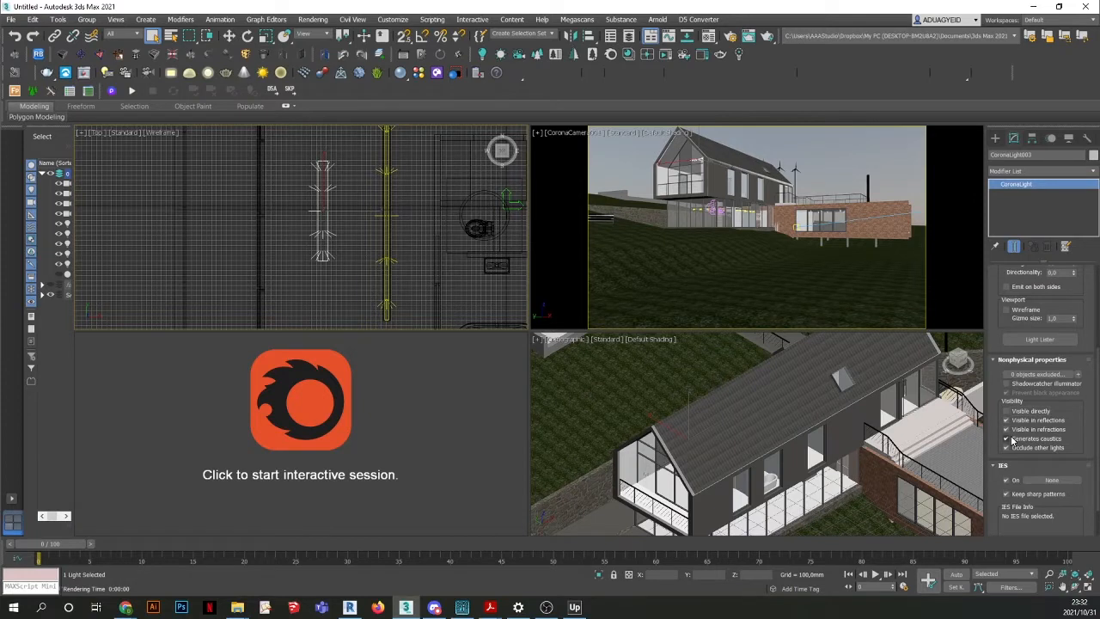
click(361, 289)
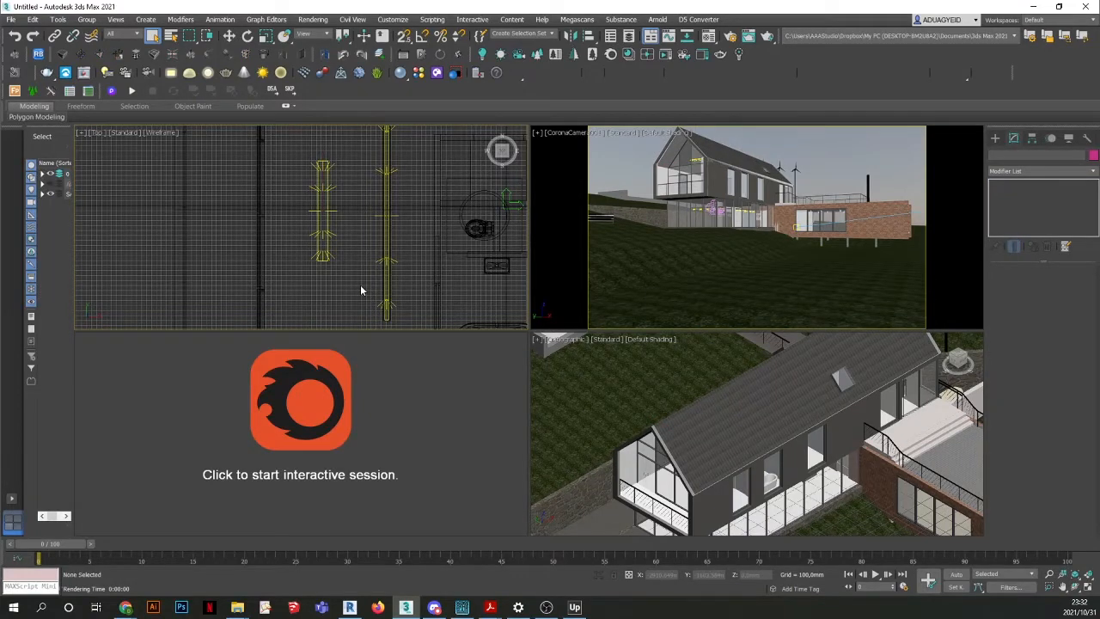
click(326, 236)
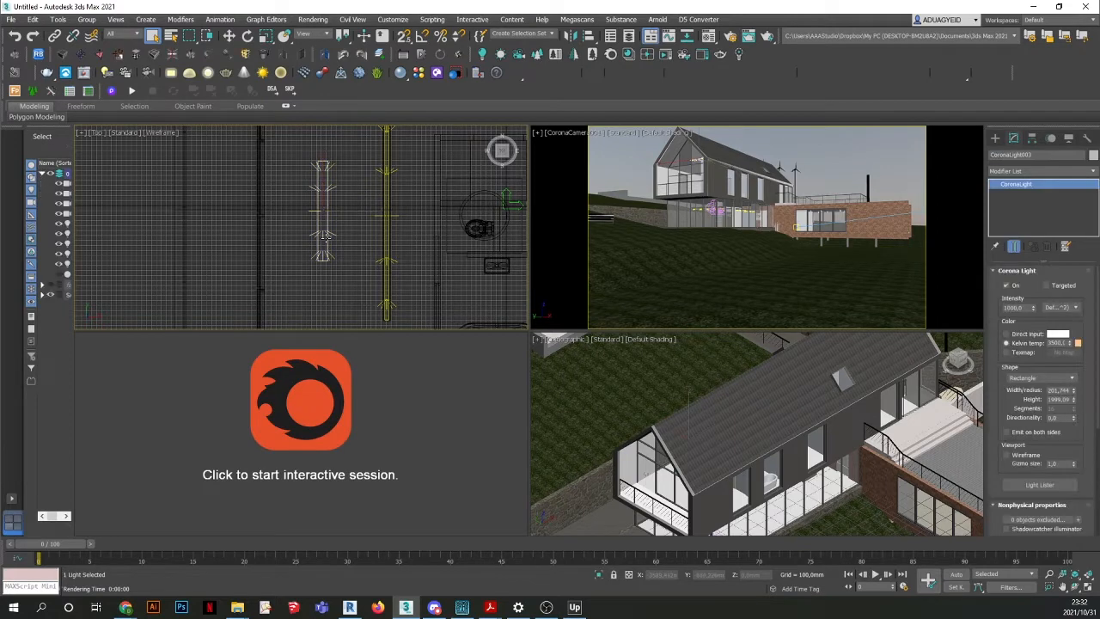
click(347, 279)
scroll(371, 232, down, 4)
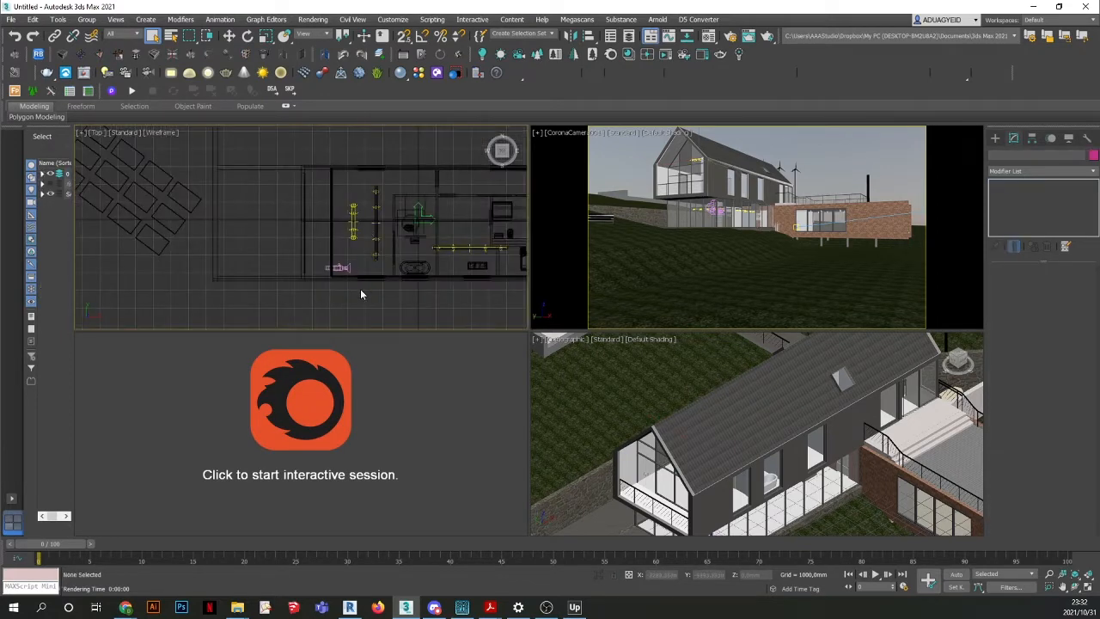
middle_drag(387, 300, 360, 294)
middle_drag(438, 302, 411, 286)
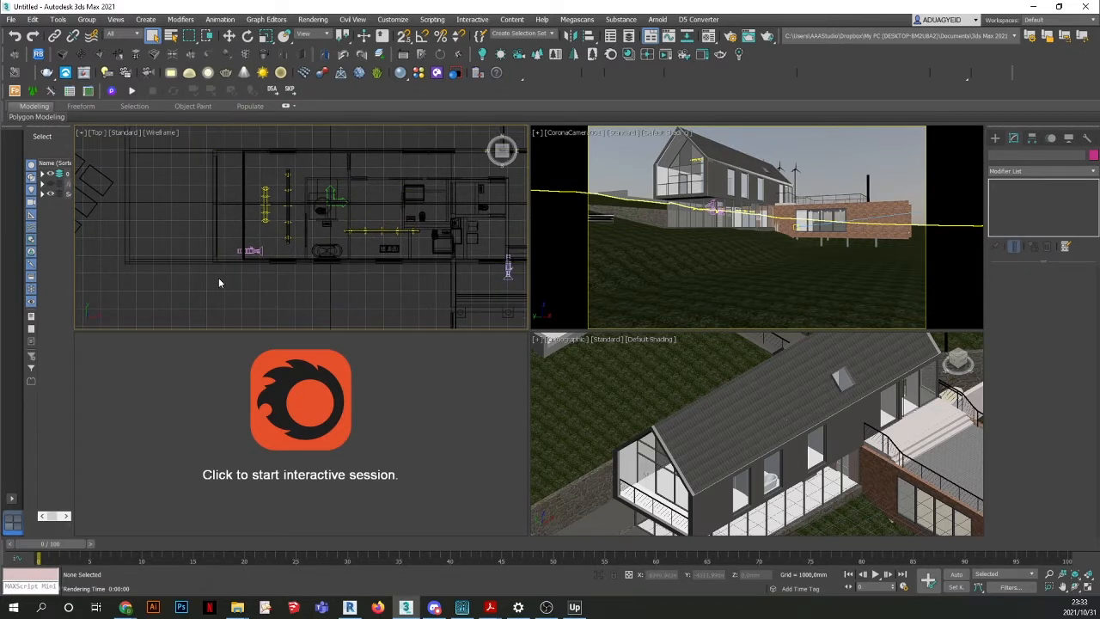
scroll(219, 283, down, 2)
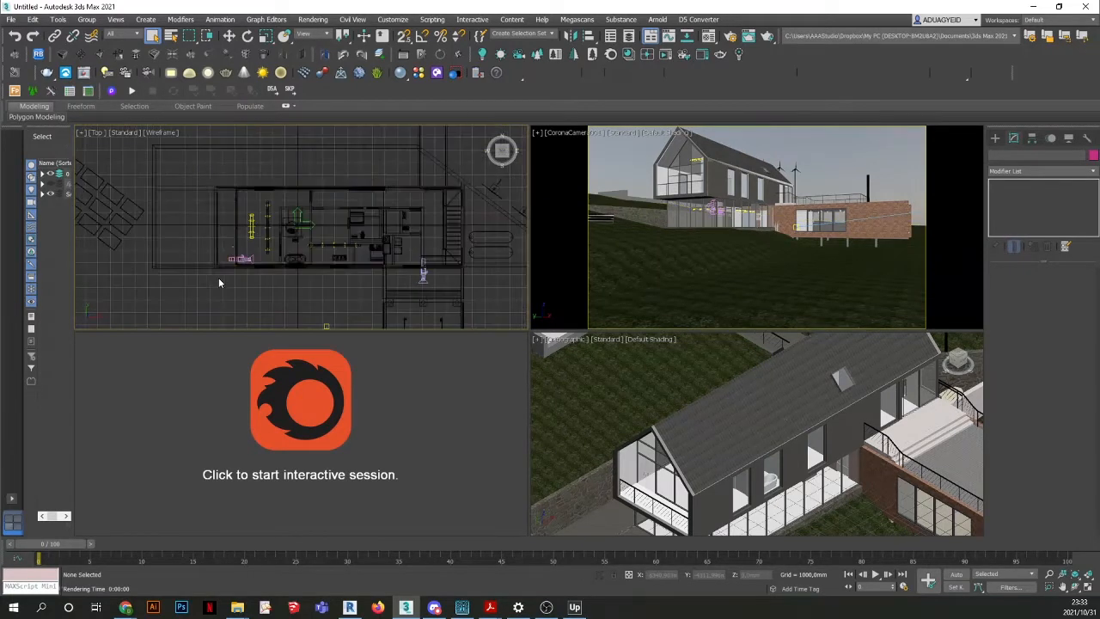
Generate an interactive LightMix with separate layers for individual lights, included in denoising, and close the render setup.
click(314, 20)
click(335, 74)
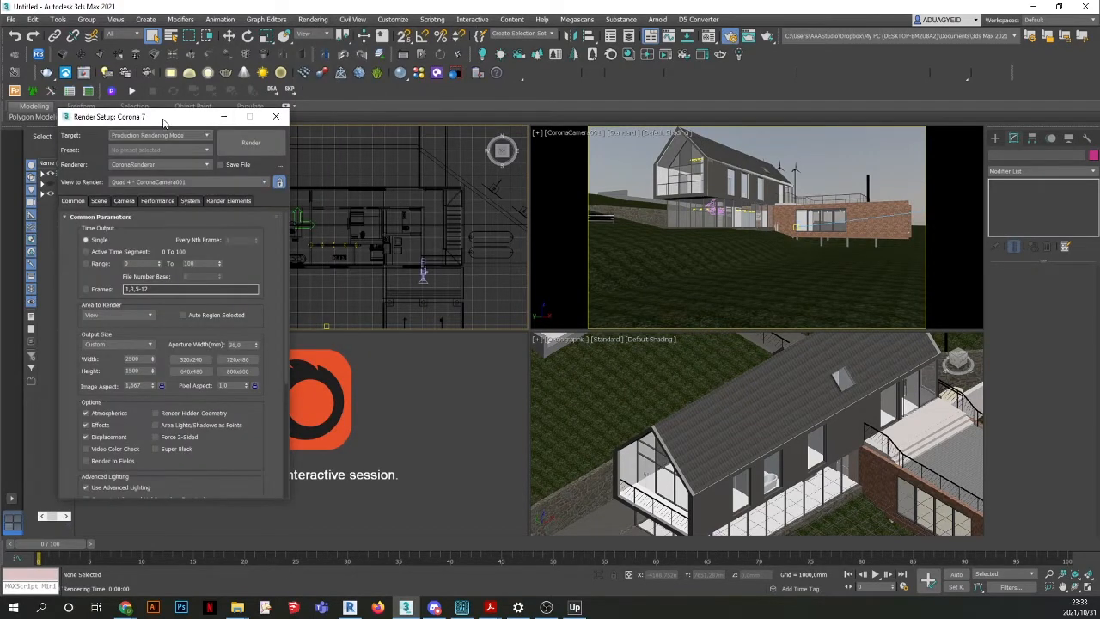
drag(160, 119, 494, 87)
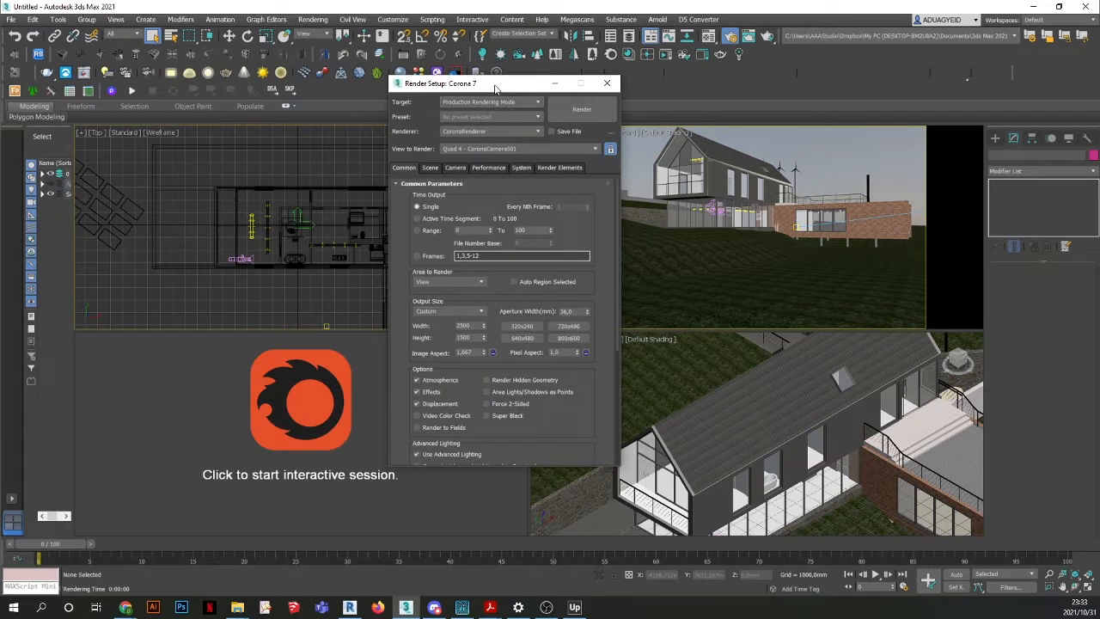
click(430, 169)
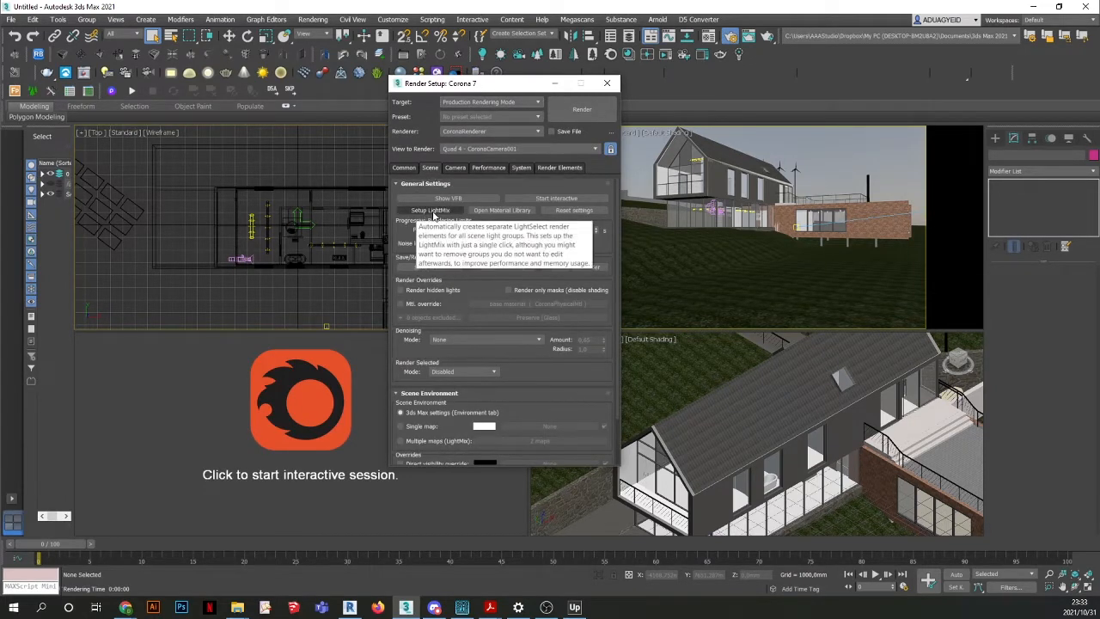
click(434, 215)
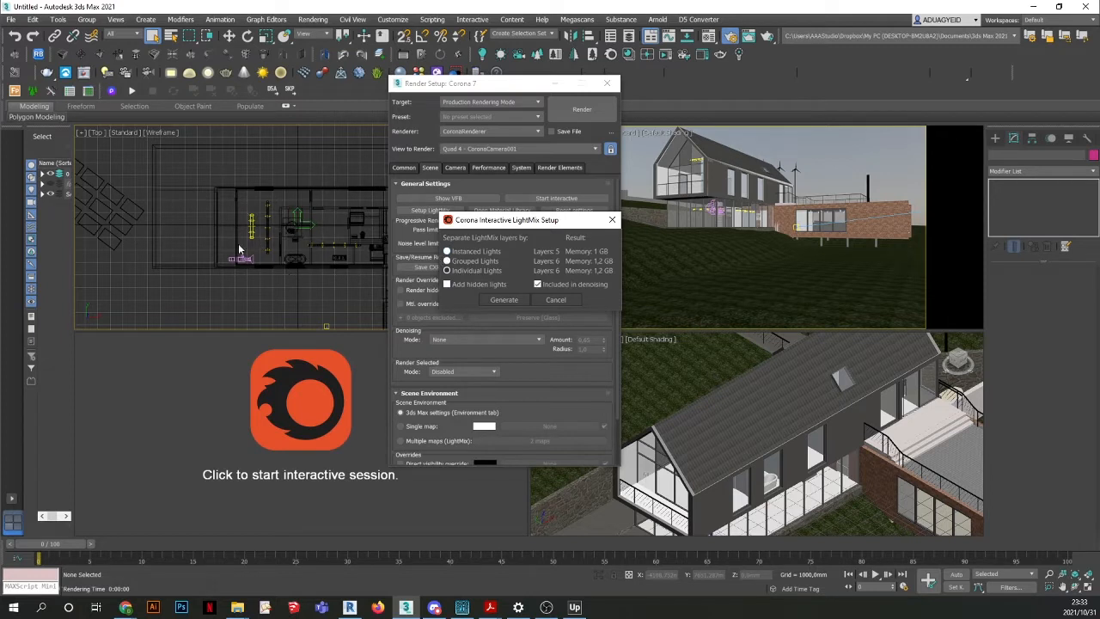
click(504, 300)
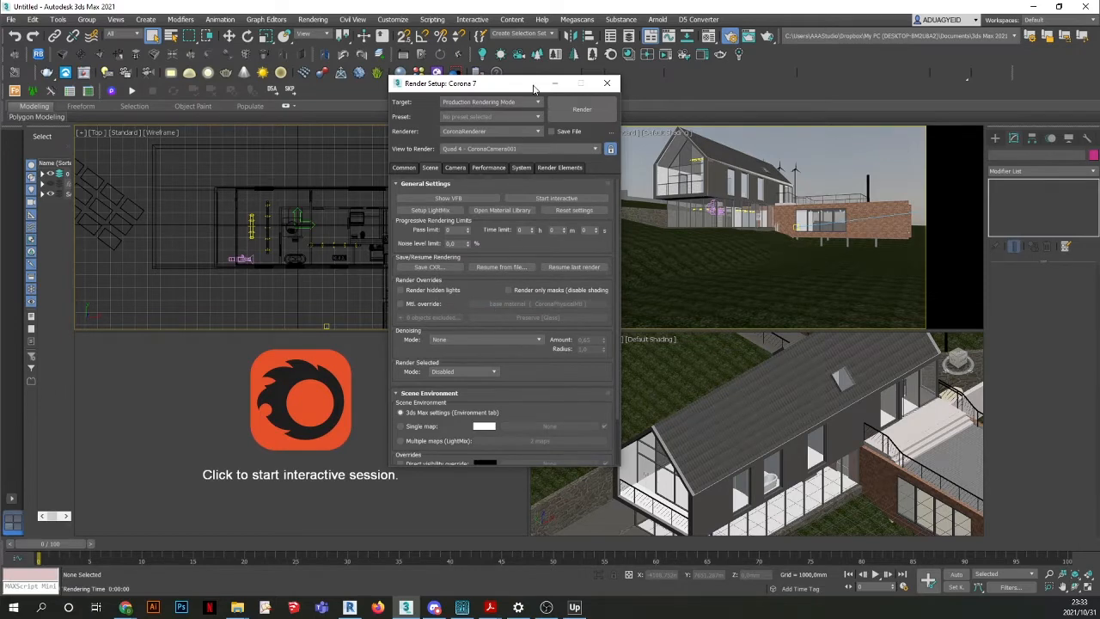
drag(533, 86, 417, 104)
click(490, 101)
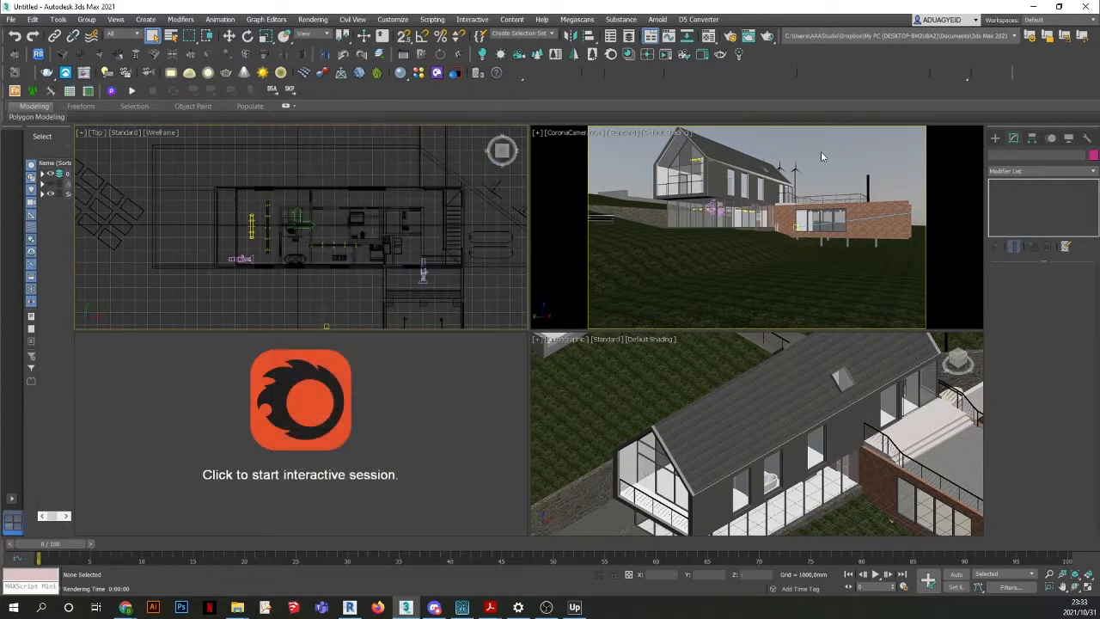
Maximize the CoronaCamera001 viewport and render it.
click(1087, 587)
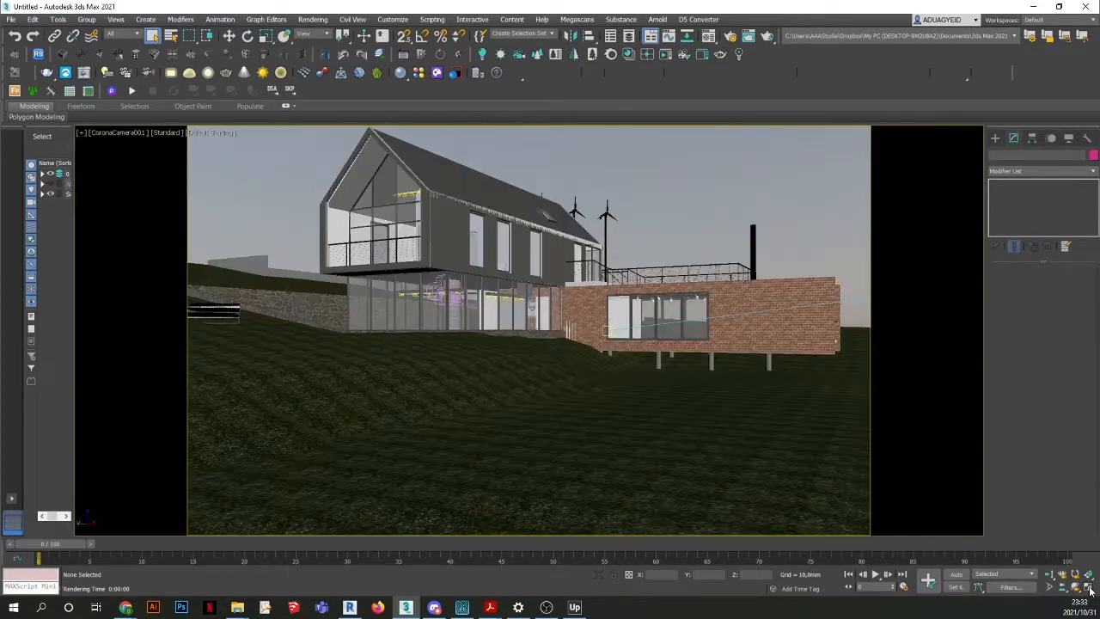
click(315, 22)
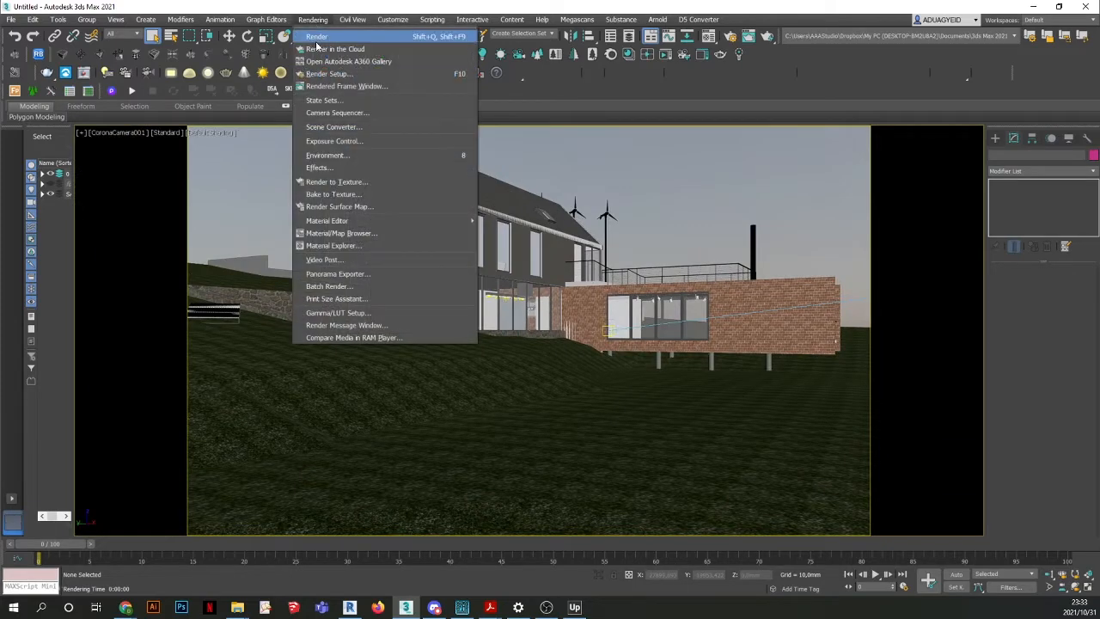
click(384, 40)
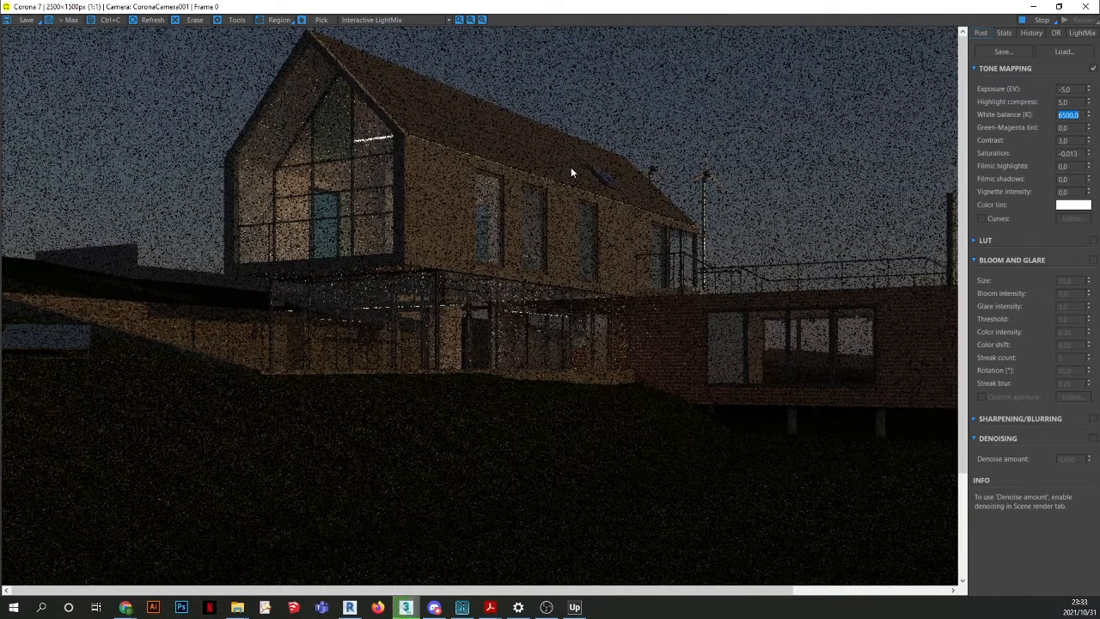
Check whether the gable room's light strip still shows in the new render, and close the frame buffer.
scroll(414, 157, up, 1)
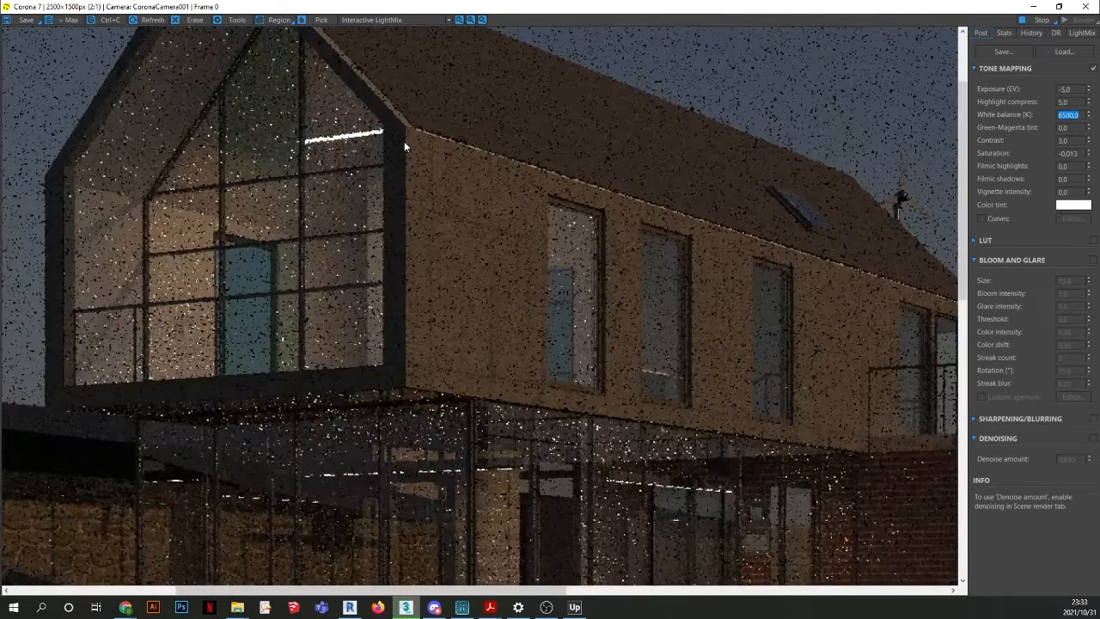
scroll(425, 275, down, 1)
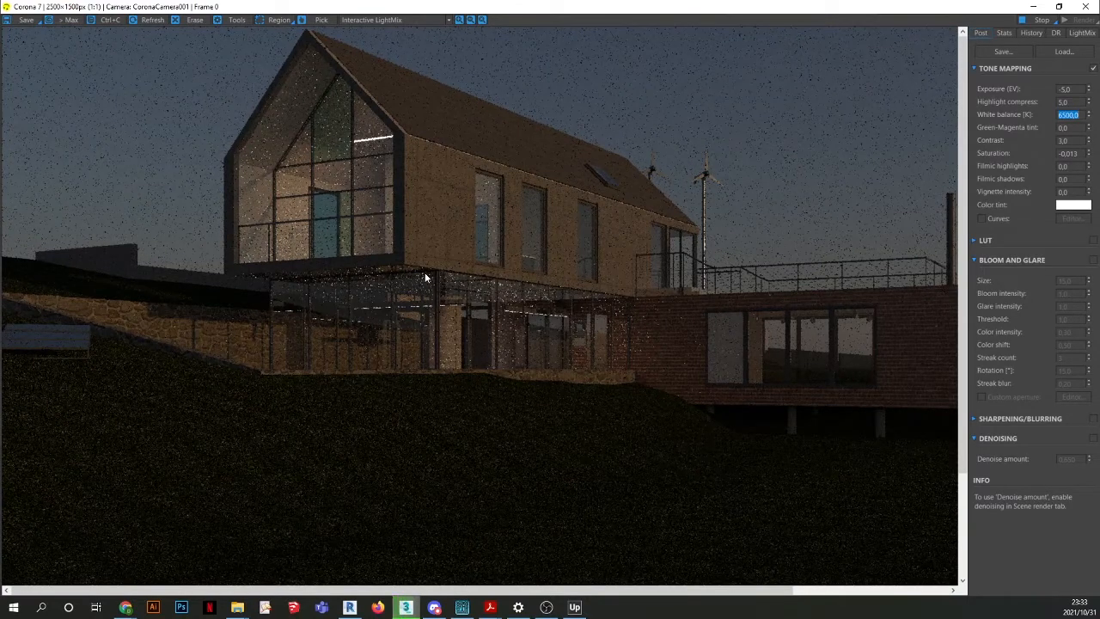
scroll(369, 130, down, 3)
scroll(369, 130, up, 4)
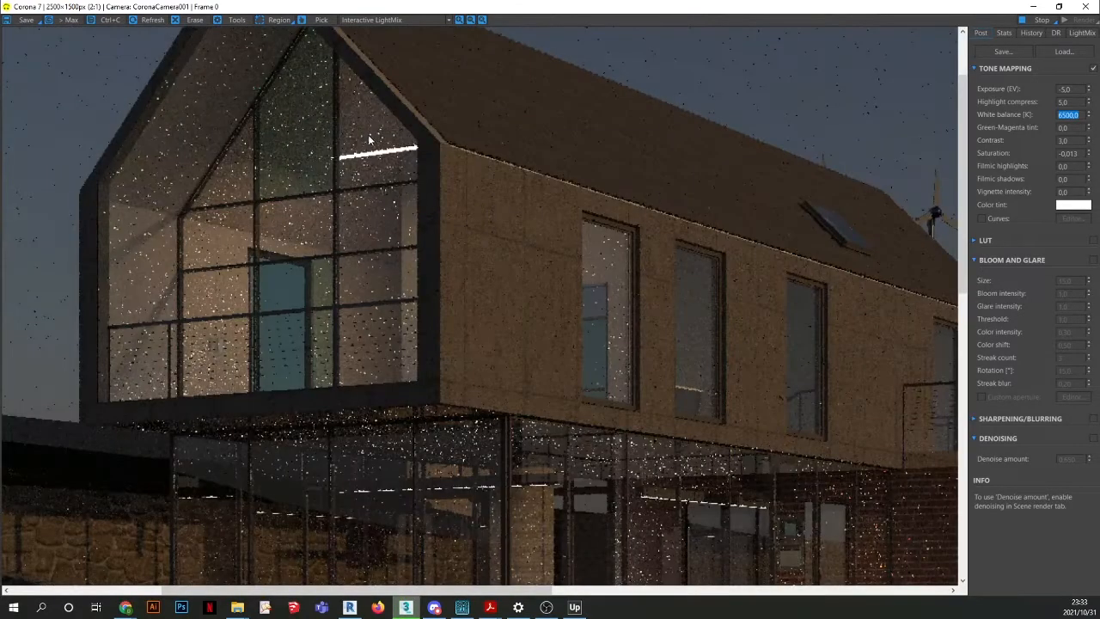
scroll(378, 216, down, 1)
scroll(377, 214, down, 2)
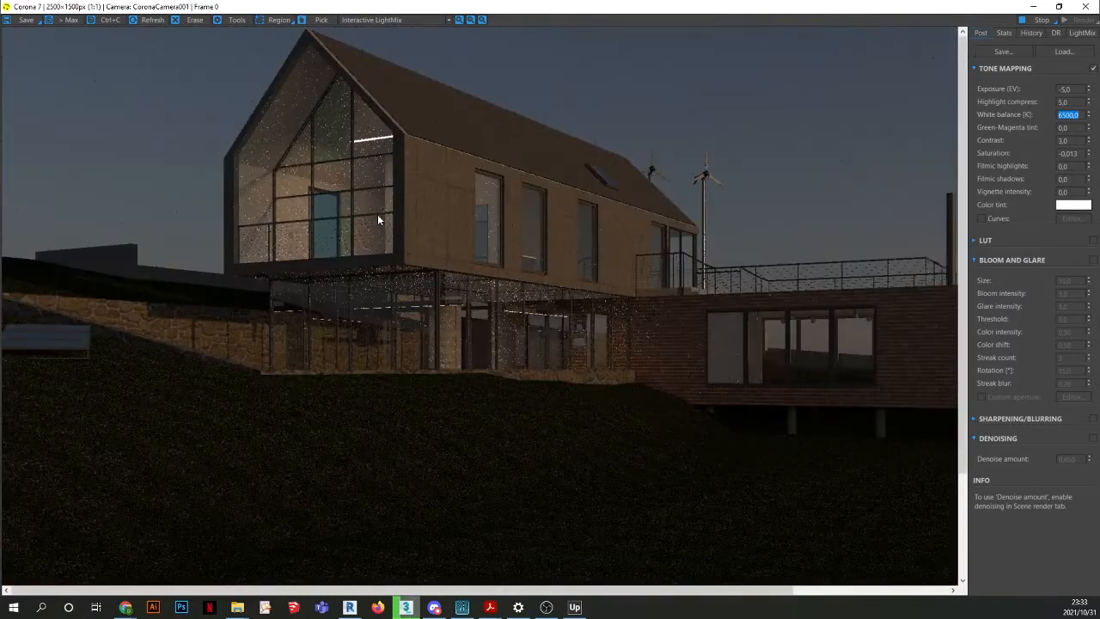
click(1088, 7)
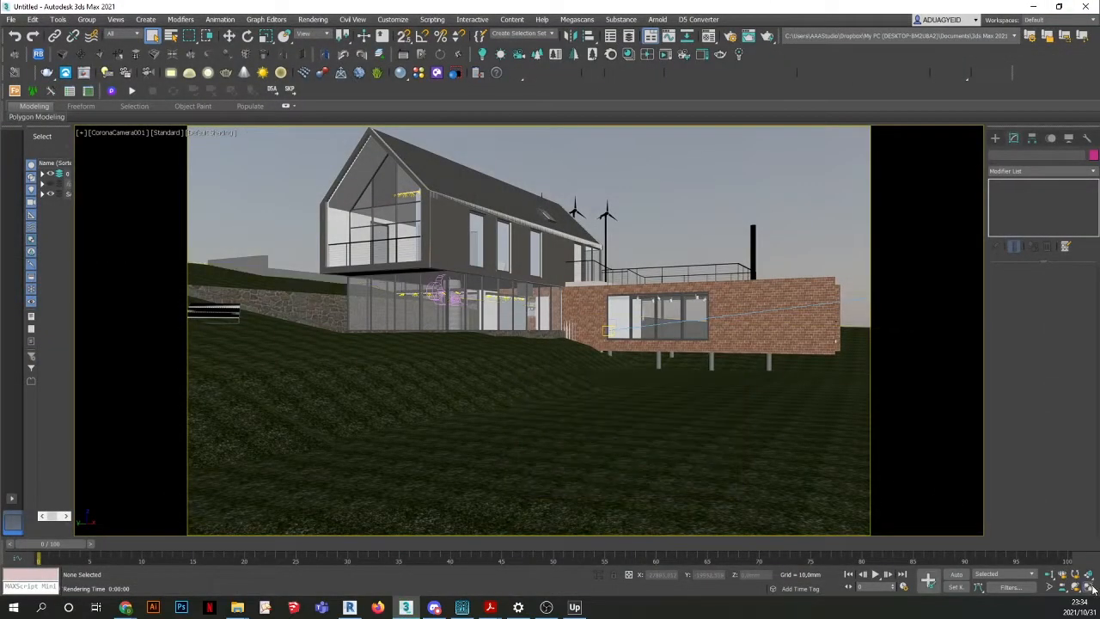
Restore the four-viewport layout and make the short gable-room light invisible in reflections and refractions.
click(1090, 588)
click(252, 228)
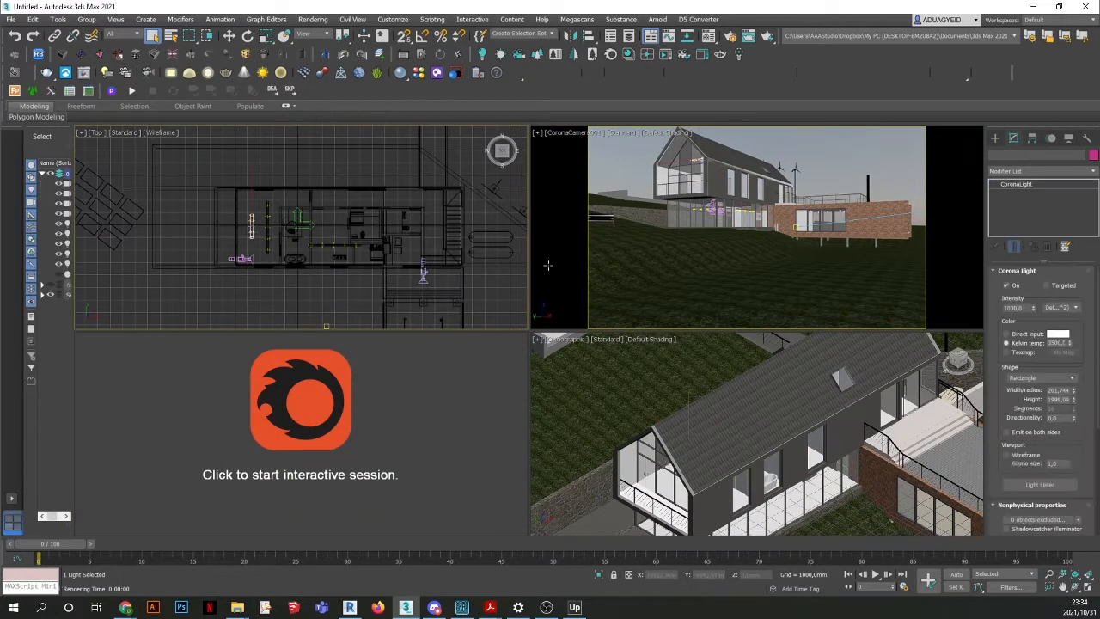
scroll(999, 418, down, 2)
scroll(998, 418, down, 5)
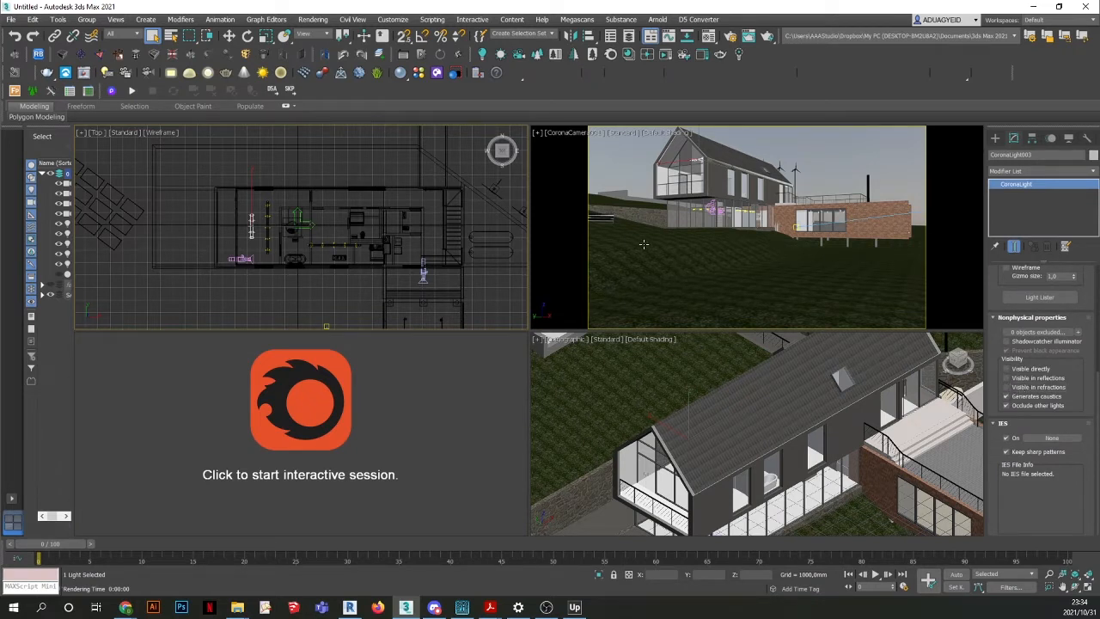
click(634, 173)
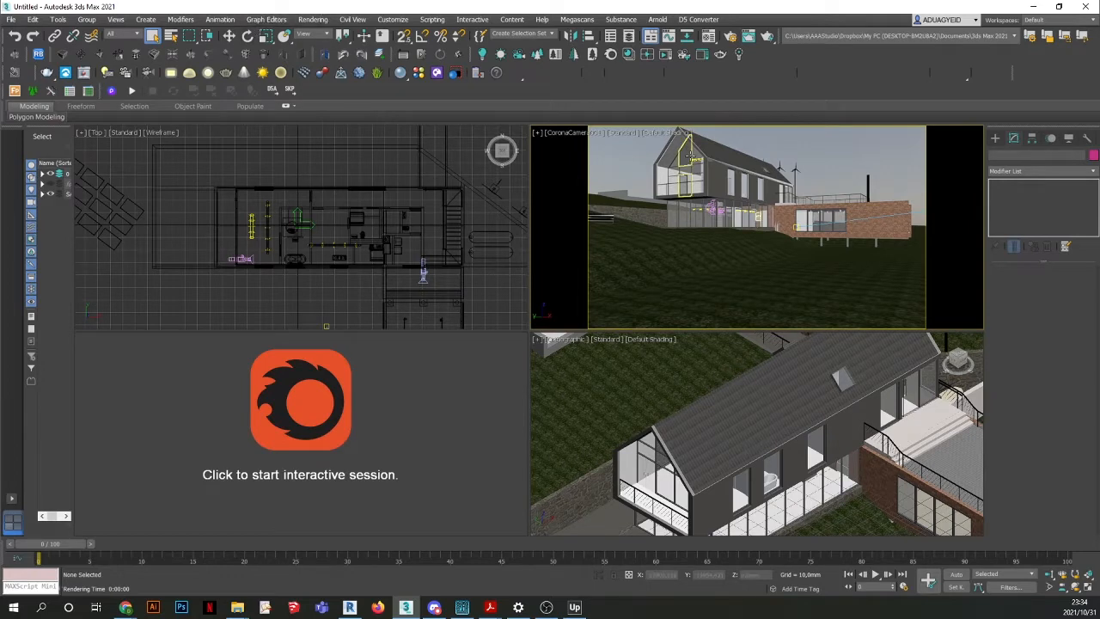
Render the camera view to check the gable room's light strip, and cancel the render.
click(313, 19)
click(343, 50)
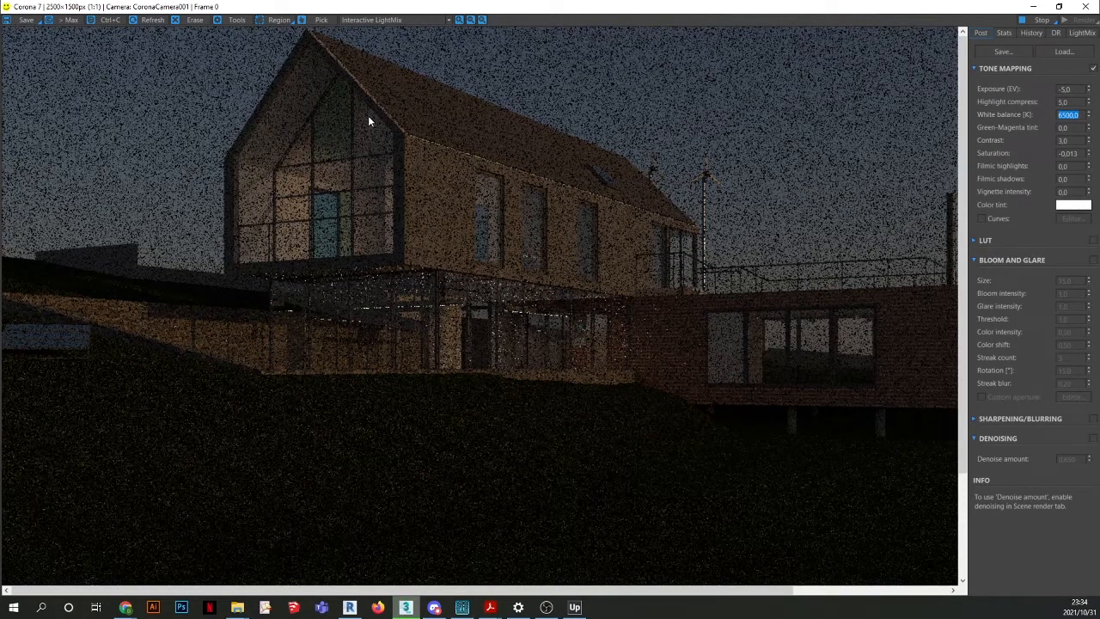
click(1087, 6)
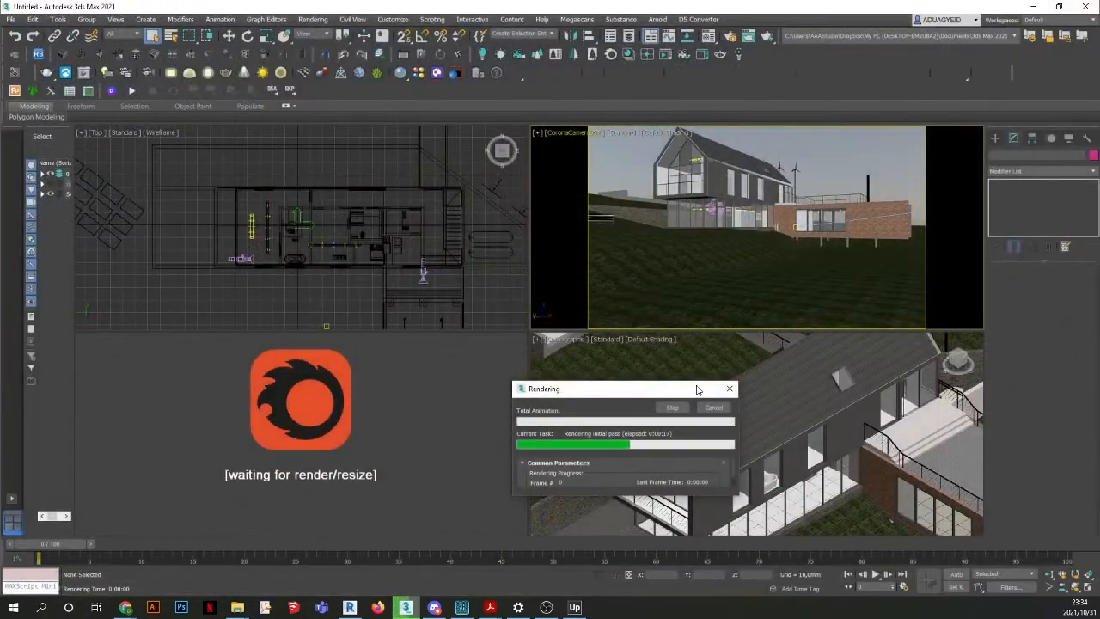
click(713, 407)
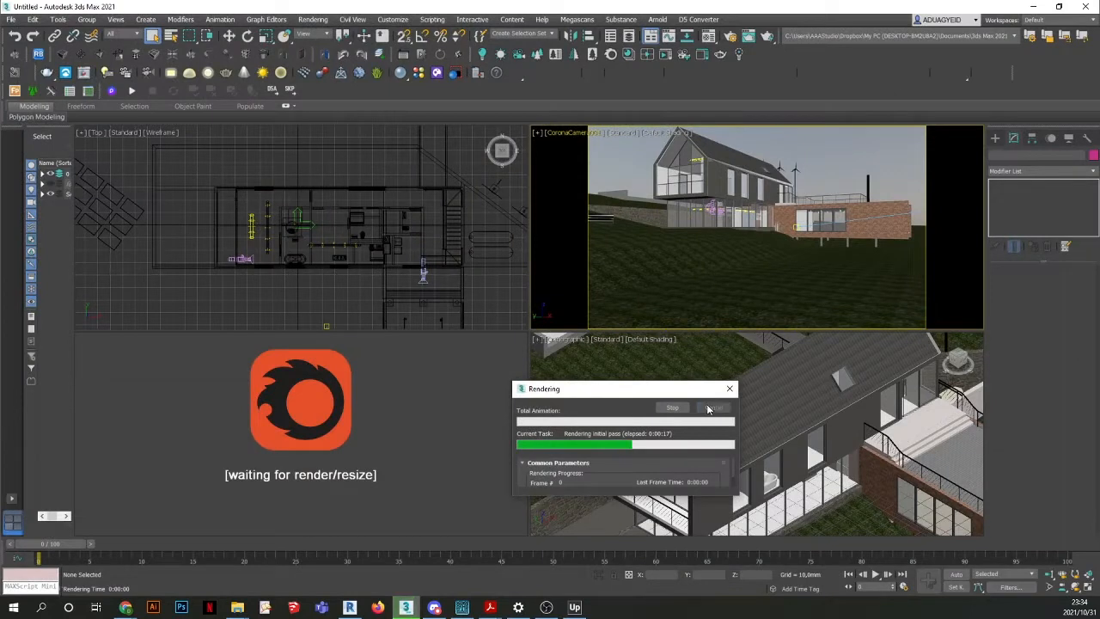
Unhide all objects and layers to bring back the Forest Pack grass.
right_click(830, 161)
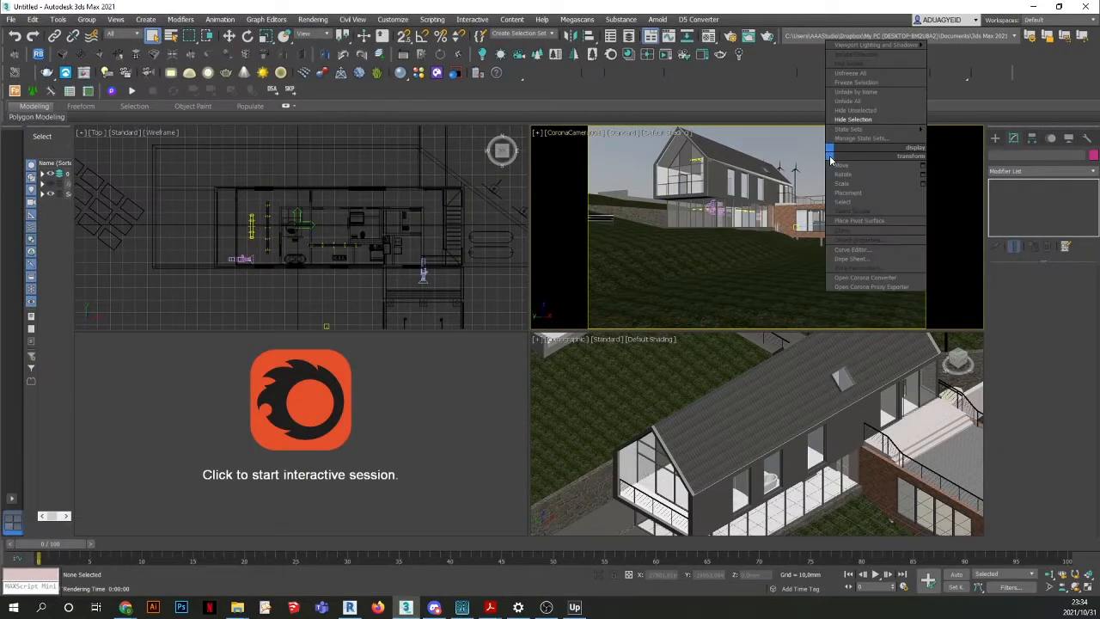
click(845, 102)
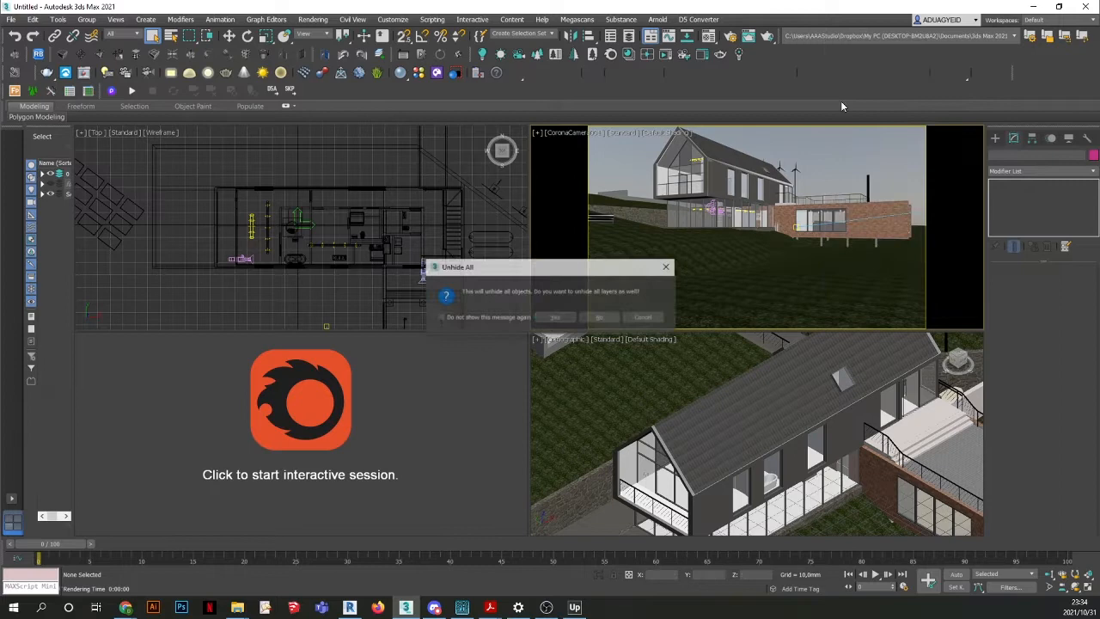
click(564, 315)
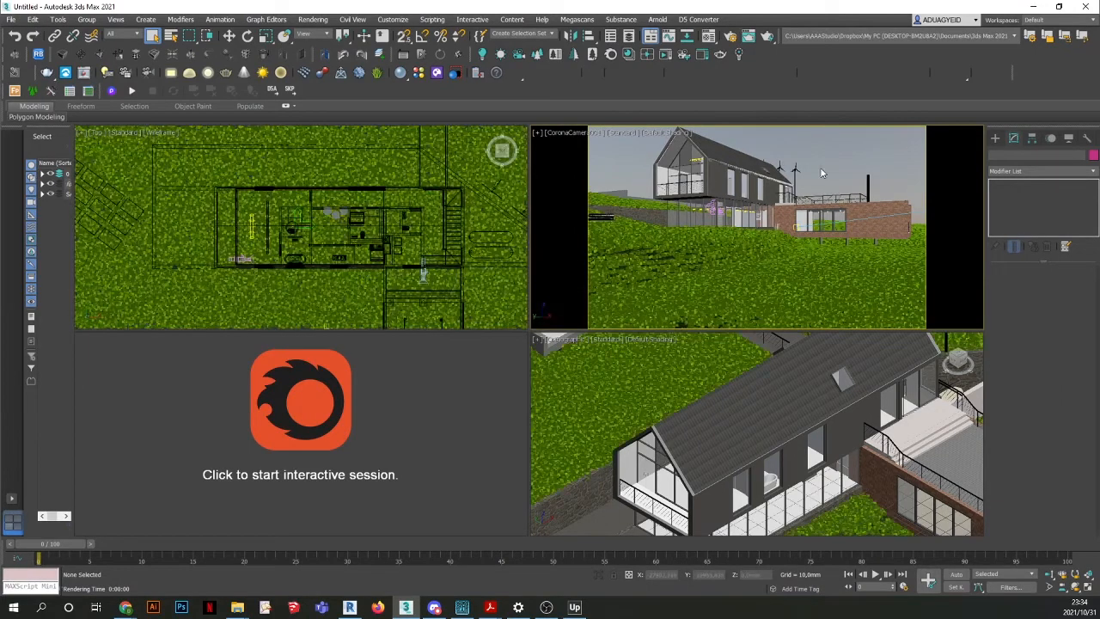
Render the camera view with the grass, ignoring similar zero-scale geometry warnings and closing the error message window.
click(316, 21)
click(323, 36)
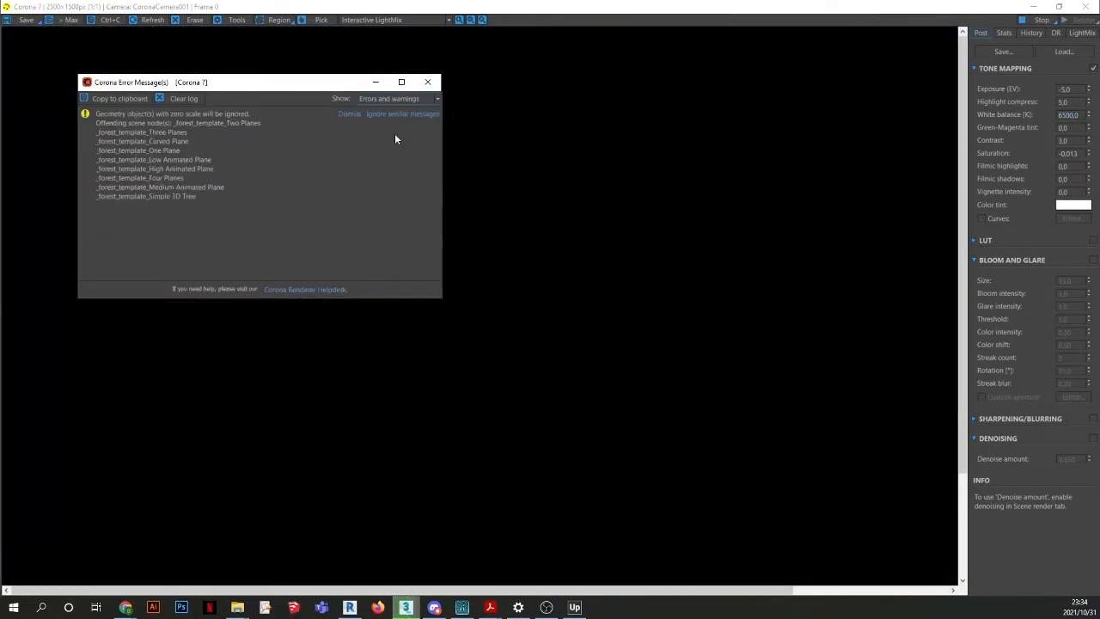
click(403, 115)
click(428, 82)
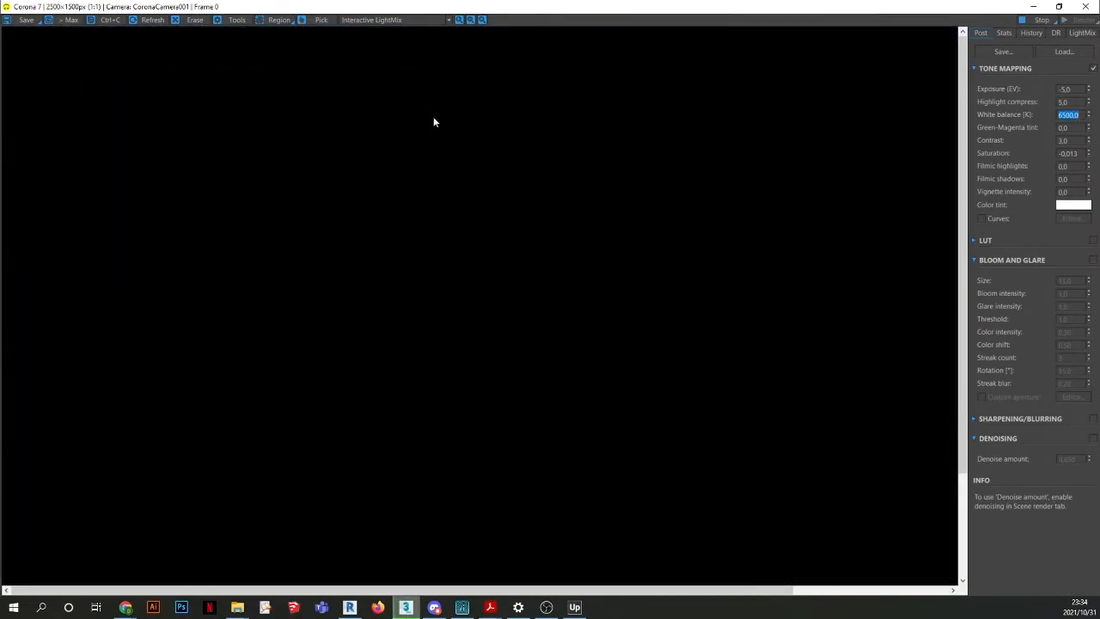
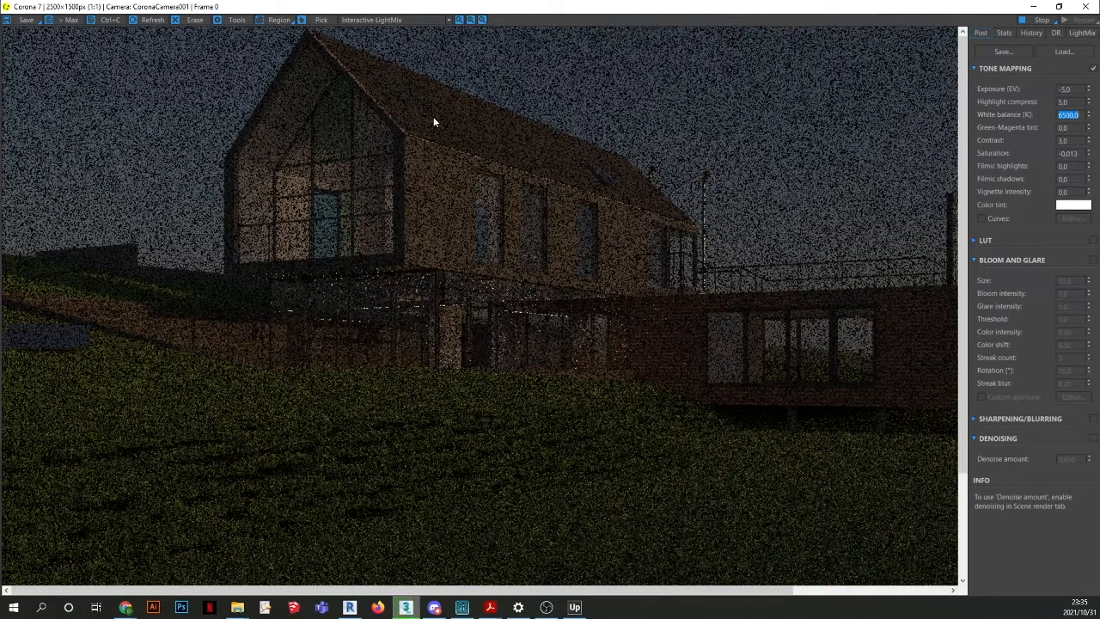
scroll(469, 376, down, 1)
scroll(402, 194, up, 1)
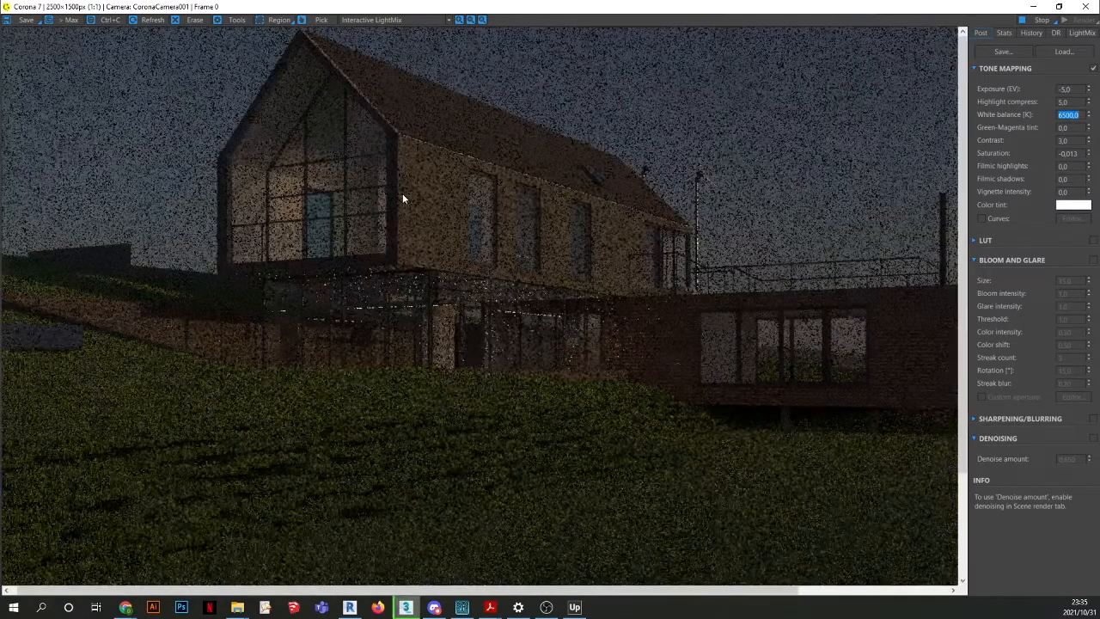
scroll(402, 194, up, 1)
scroll(407, 231, down, 1)
scroll(375, 140, up, 1)
scroll(374, 140, down, 1)
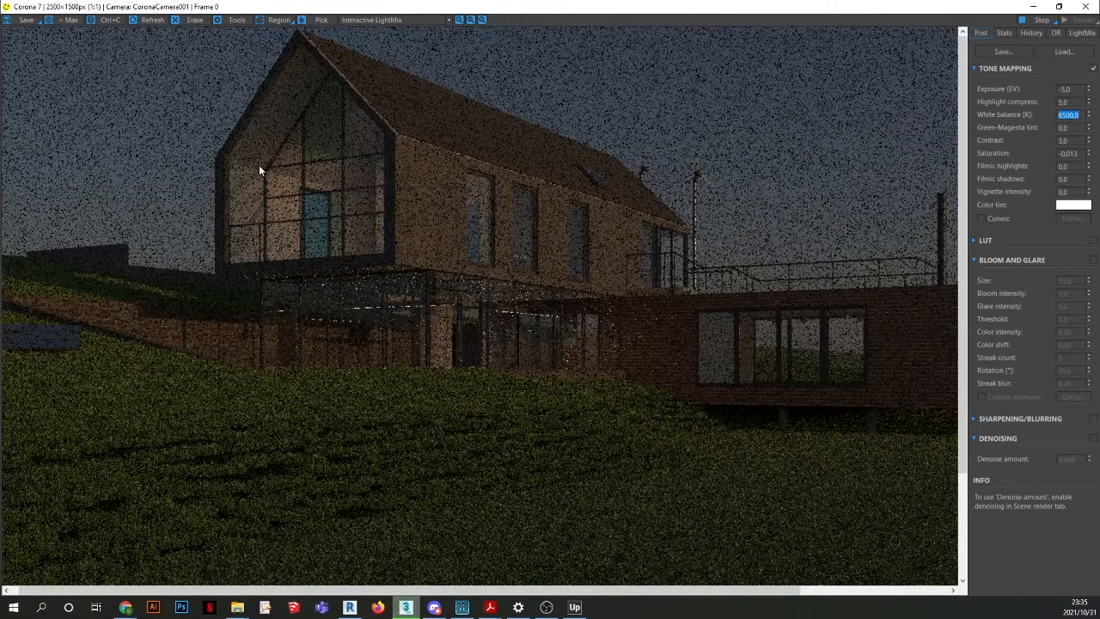
Toggle the environment skylight off and on in LightMix to compare its contribution to the render.
click(1079, 34)
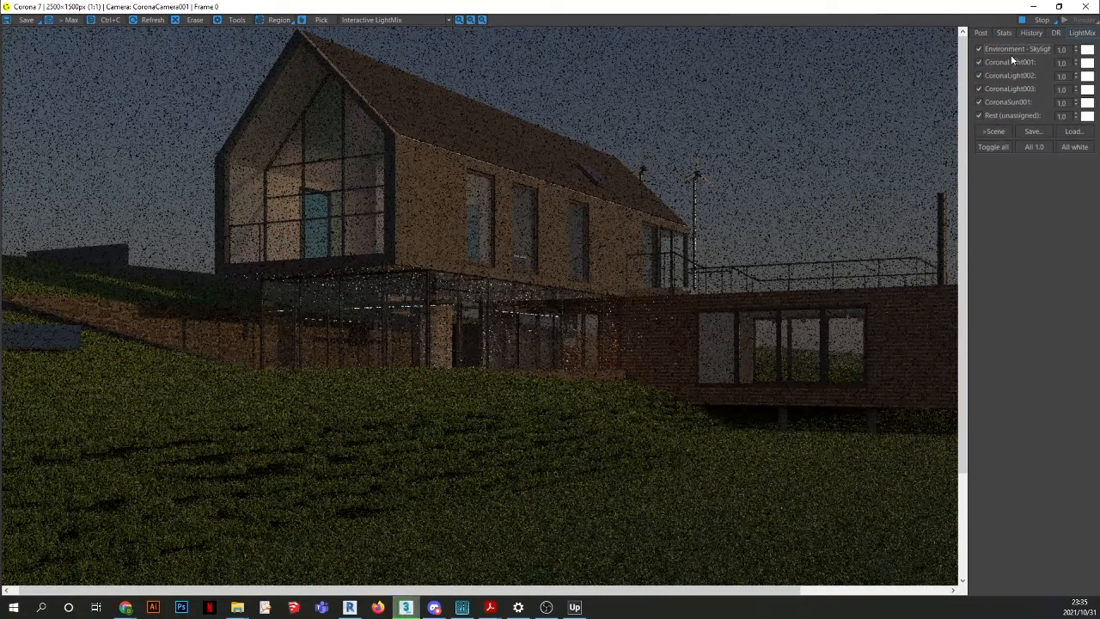
click(978, 49)
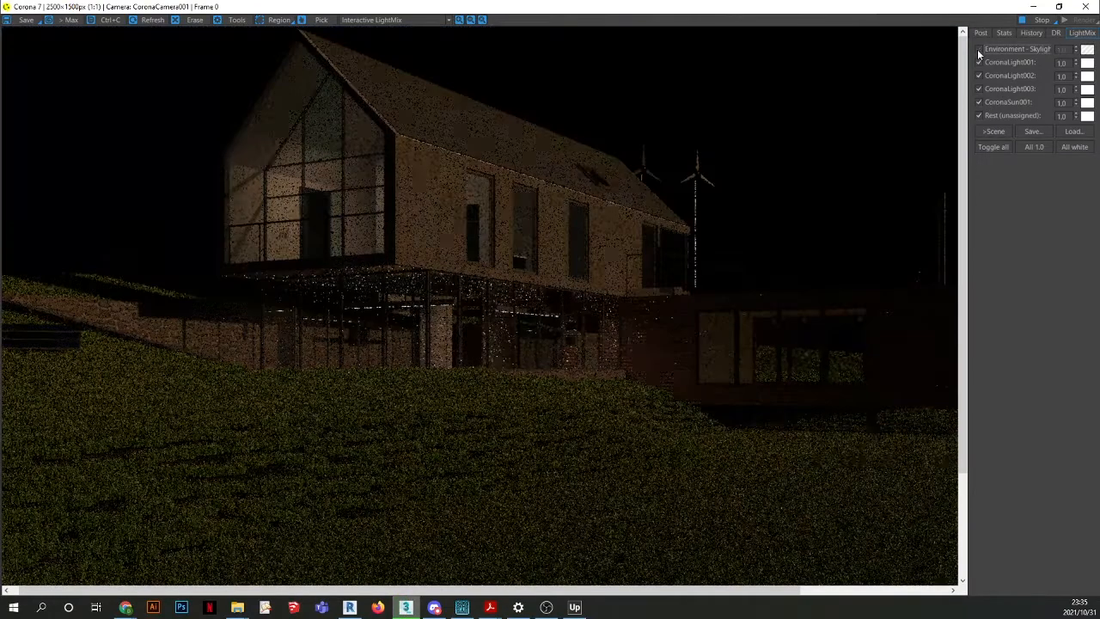
click(978, 49)
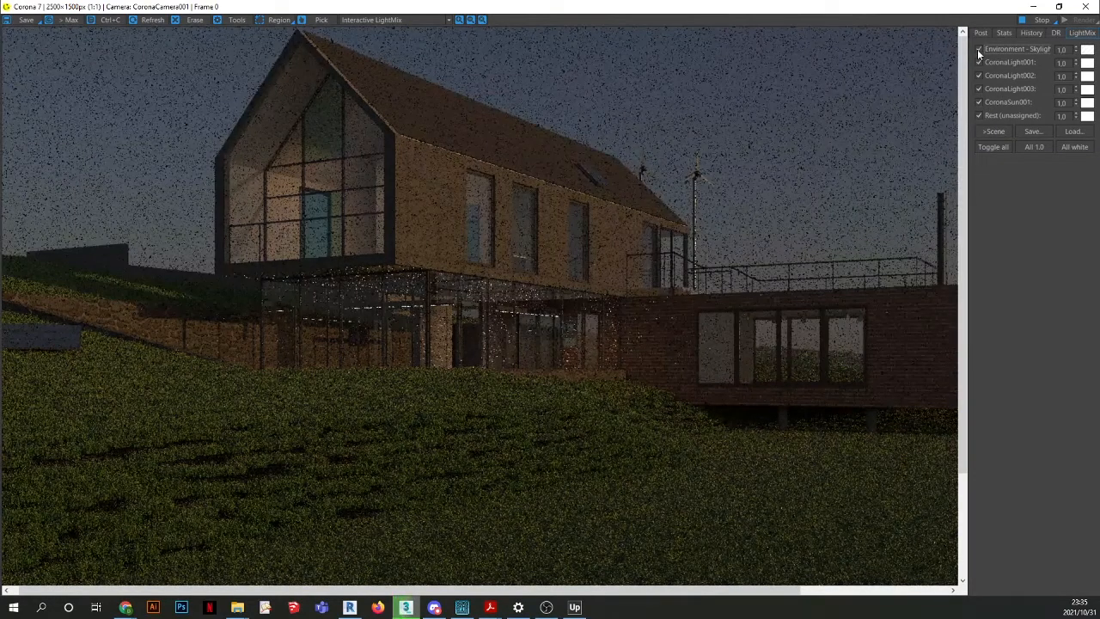
click(978, 49)
click(978, 48)
Toggle CoronaLight001, CoronaLight002 and CoronaLight003 off and on one by one to compare each interior light's effect.
click(977, 62)
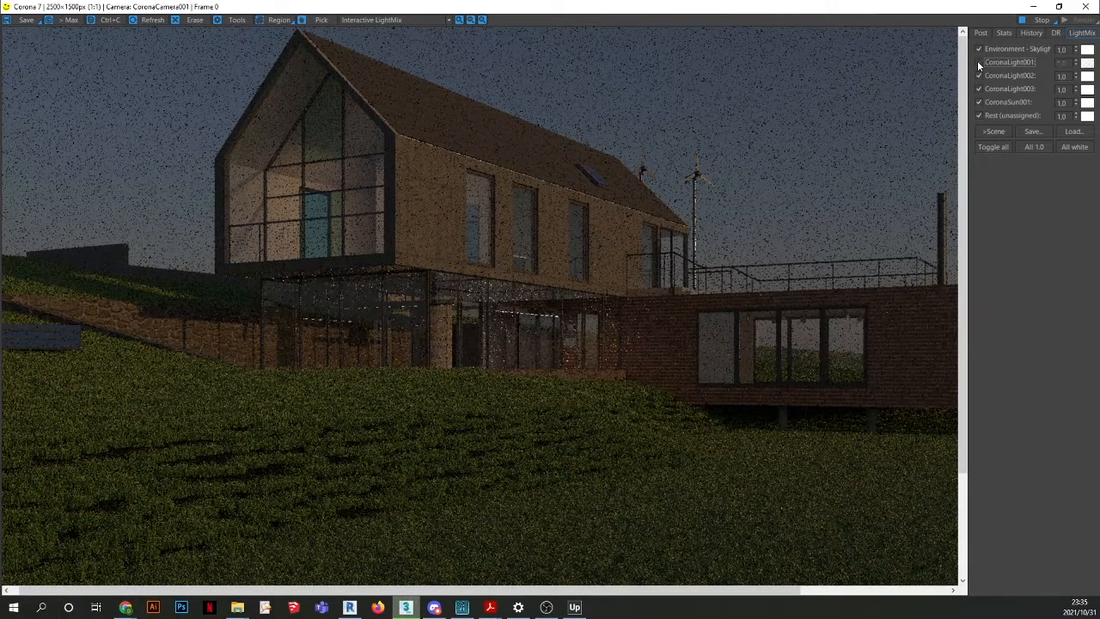
click(978, 63)
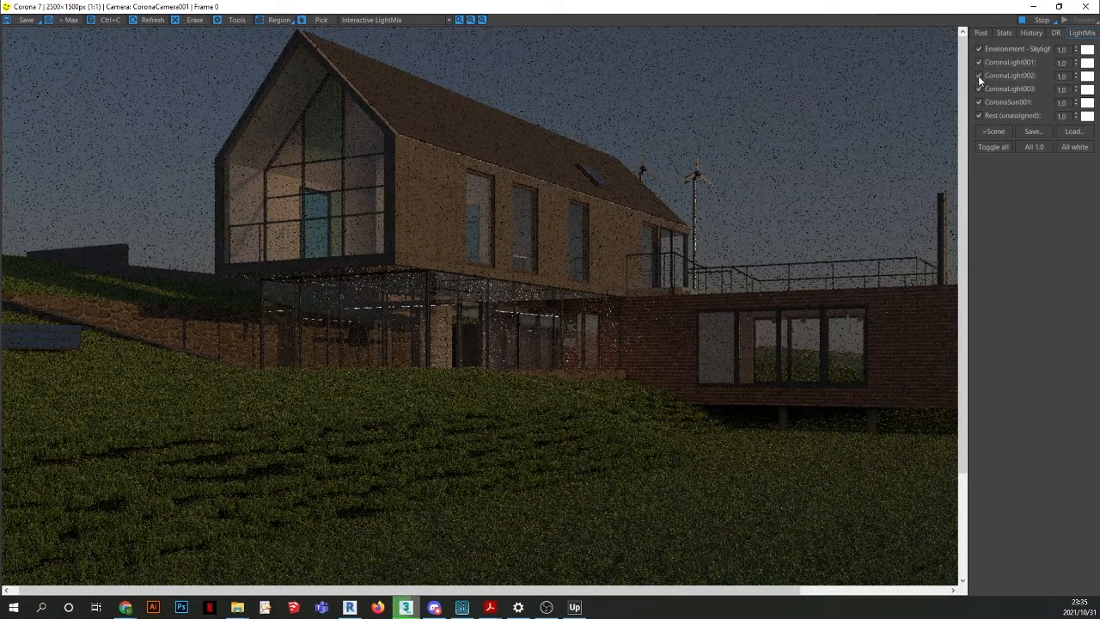
click(978, 76)
click(978, 76)
click(978, 76)
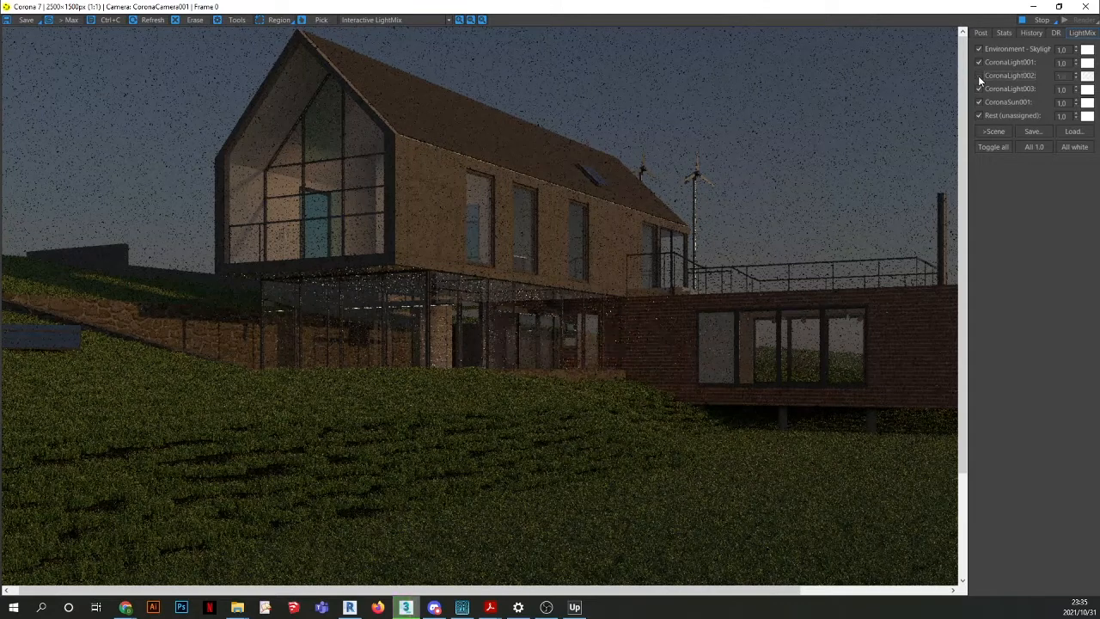
click(978, 76)
click(978, 90)
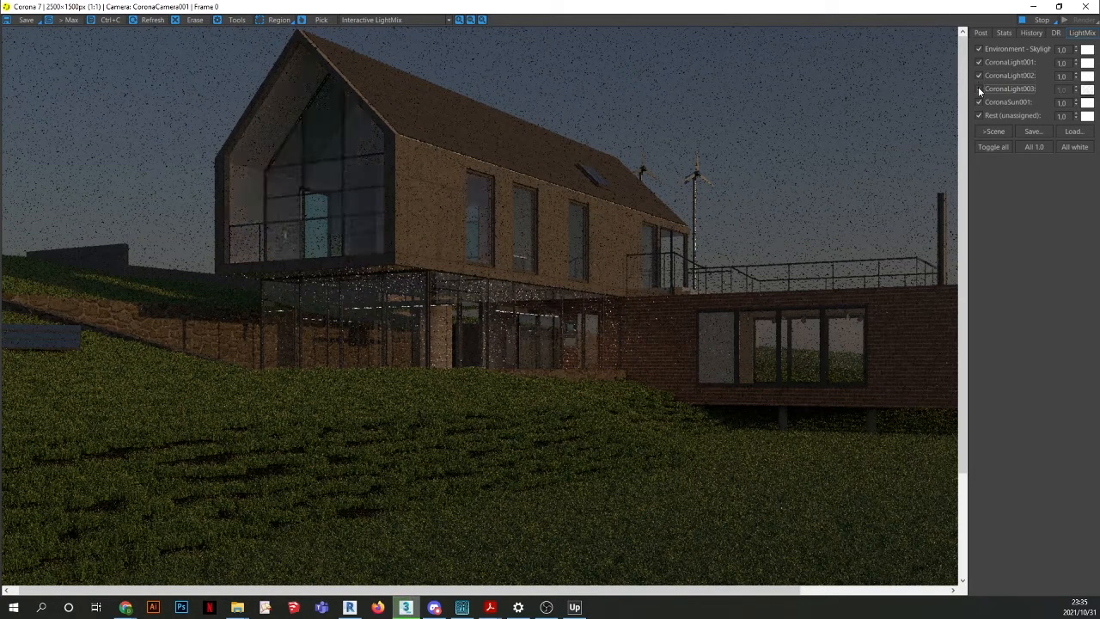
click(978, 90)
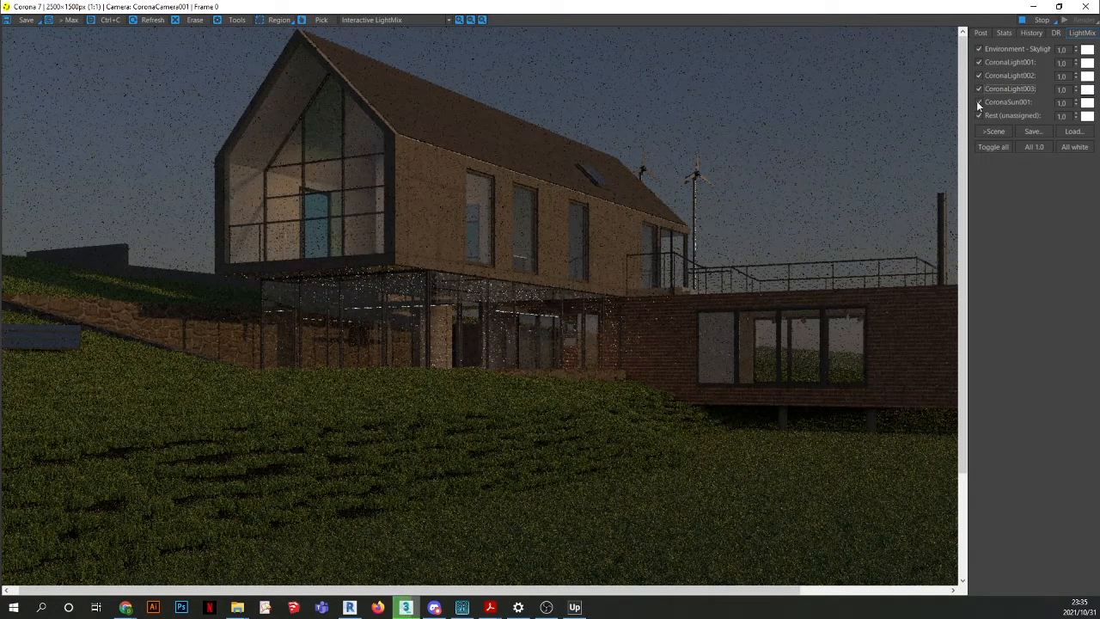
Toggle CoronaSun001 off and on to compare the sun's contribution to the render.
click(978, 102)
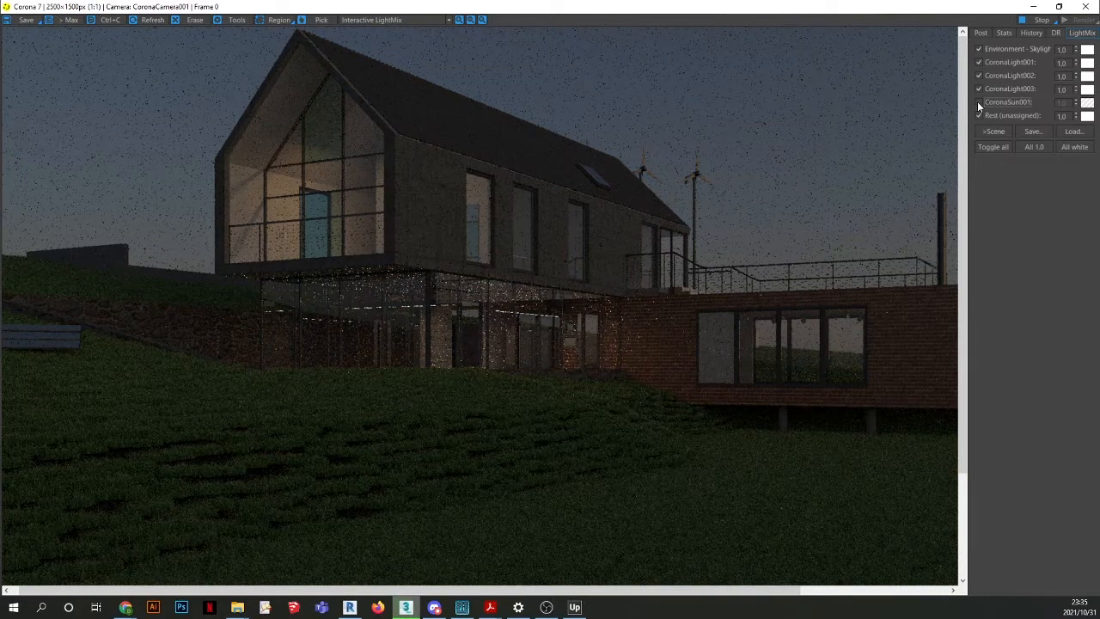
click(977, 103)
click(978, 103)
click(977, 102)
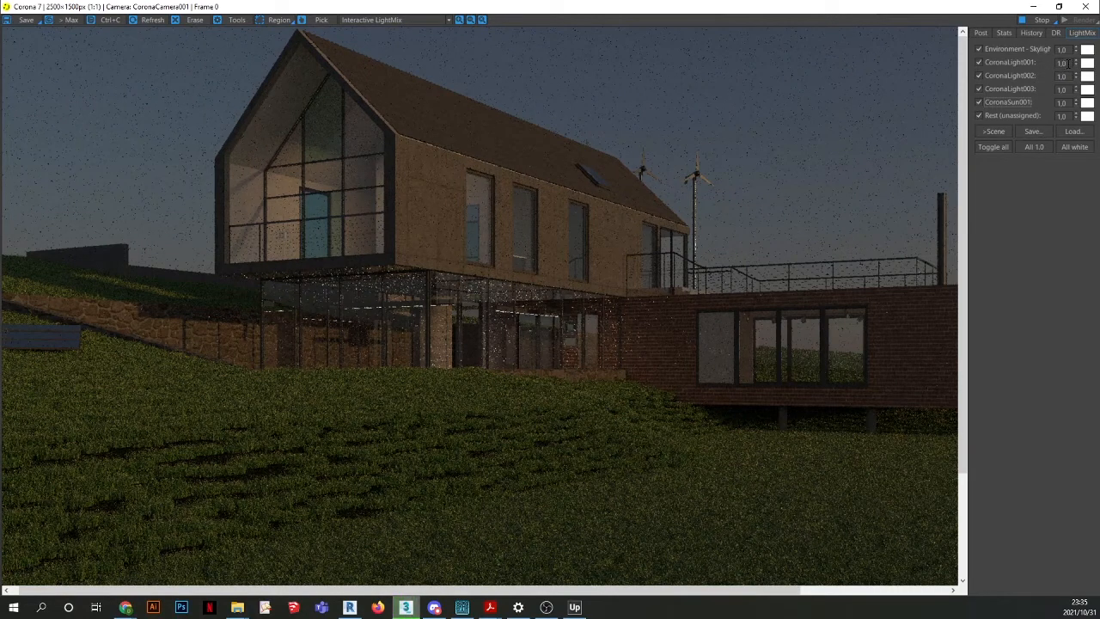
Check CoronaLight001 on its own toggle and set the LightMix intensity of CoronaLight001, CoronaLight002 and CoronaLight003 to 2.
click(978, 64)
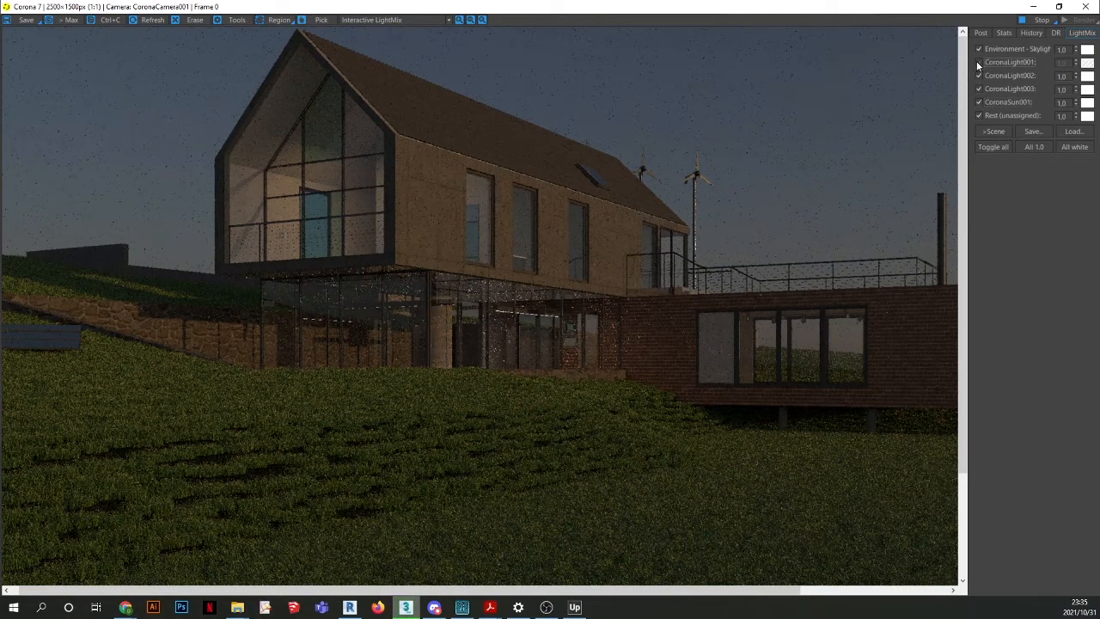
click(978, 65)
double_click(1062, 63)
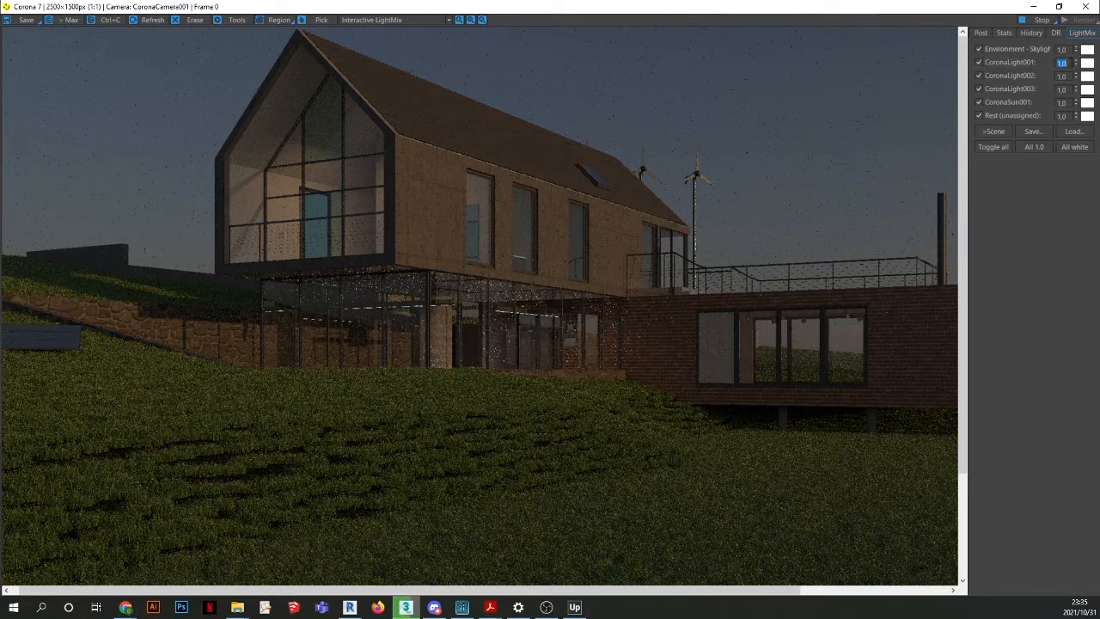
text(2)
key(Tab)
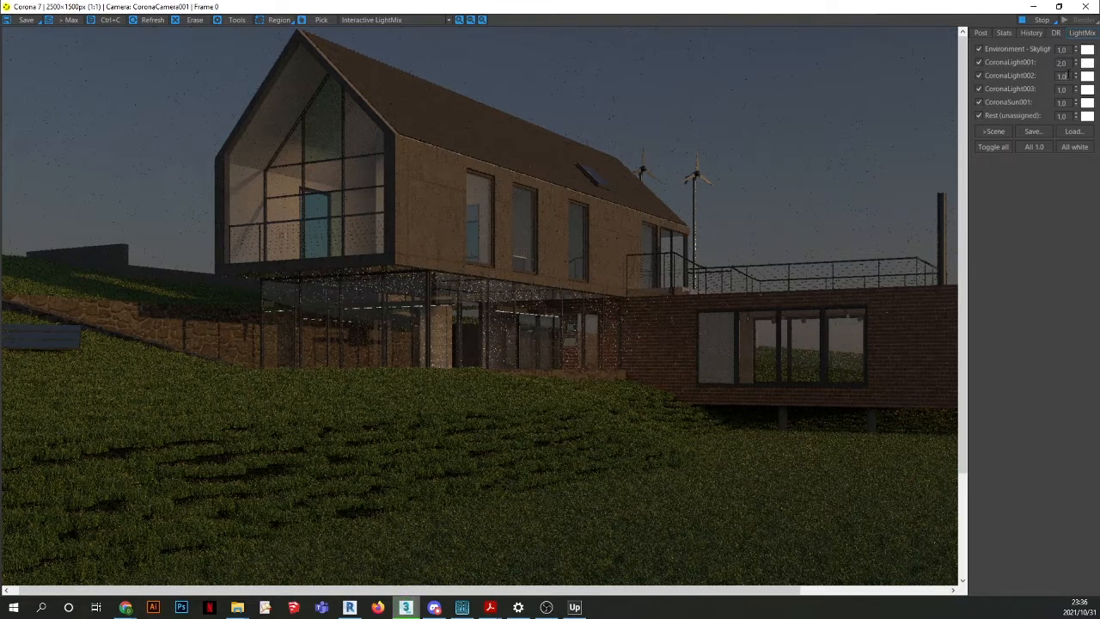
text(2)
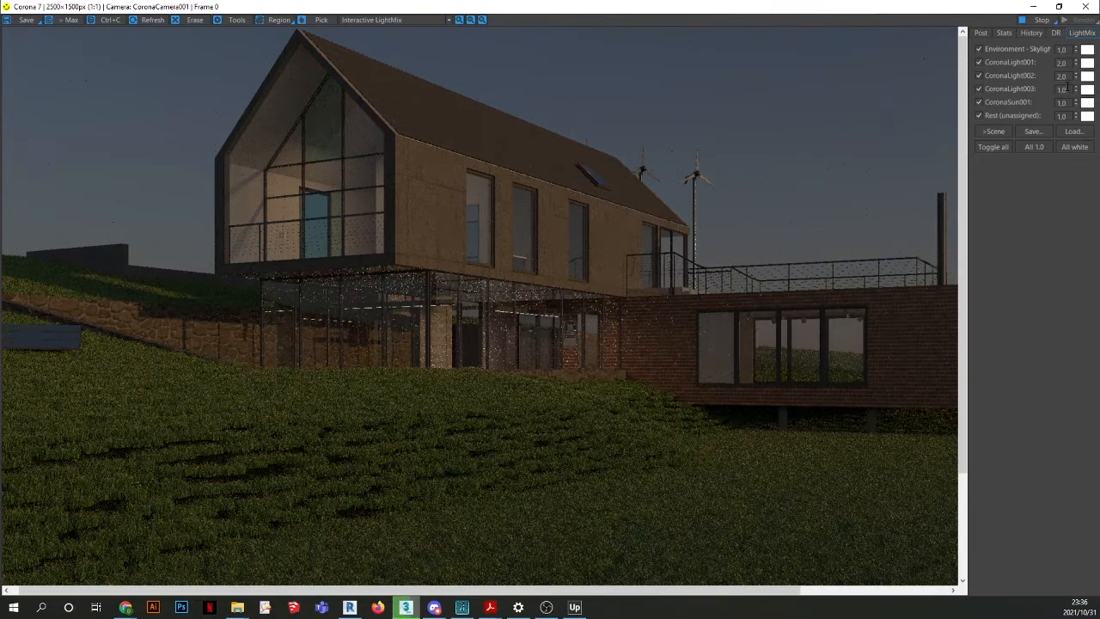
double_click(1064, 90)
text(2)
key(Return)
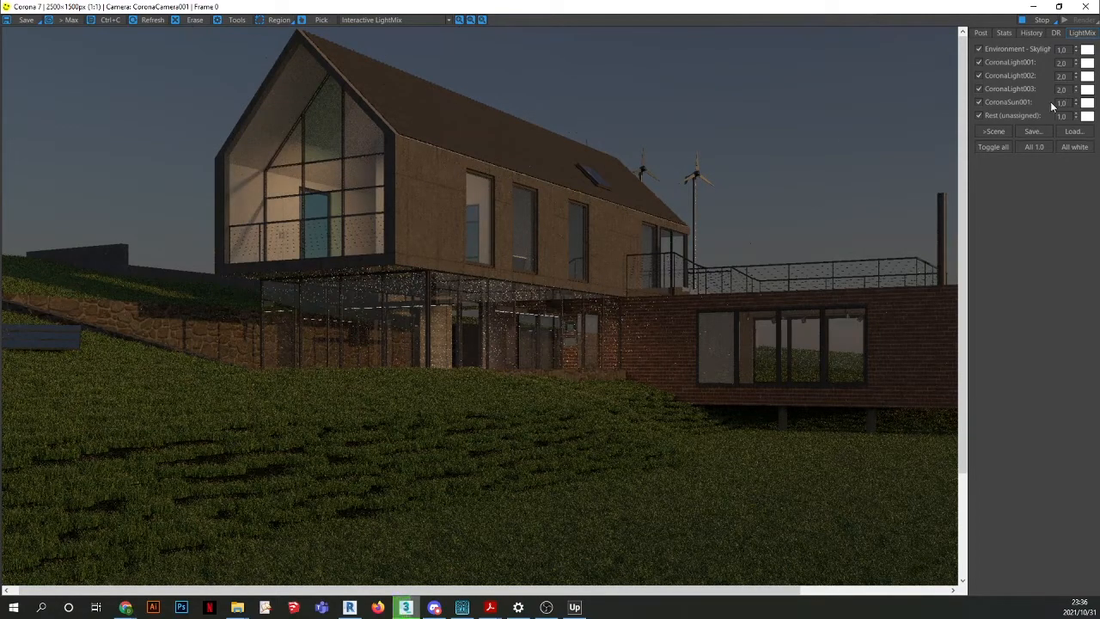
Tint CoronaLight003 warm in LightMix with a colour temperature of 2500 K.
click(1087, 90)
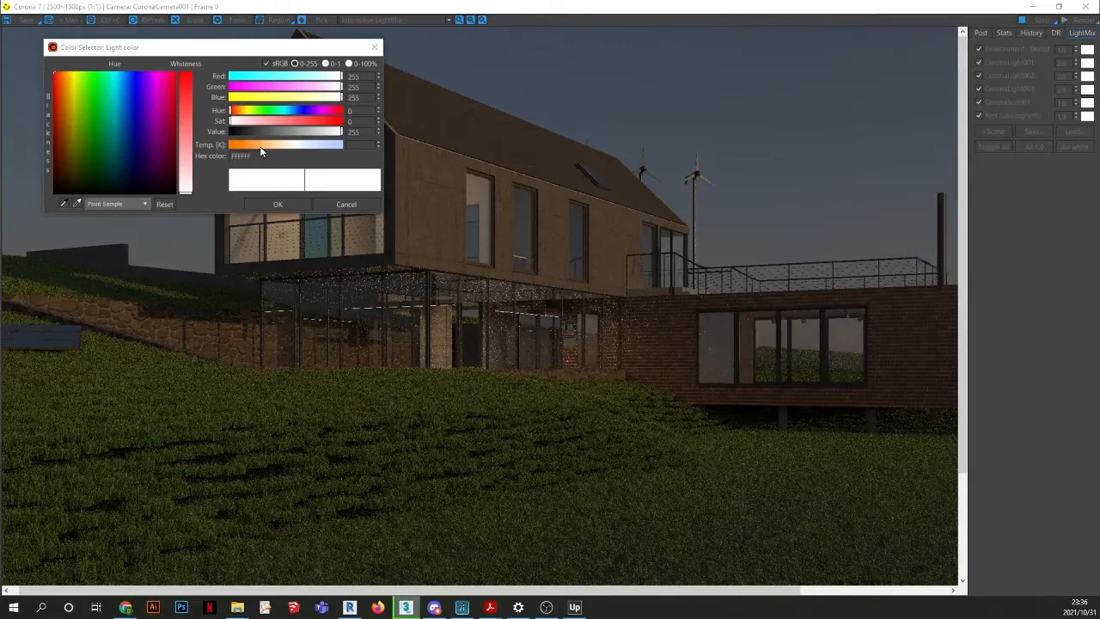
click(262, 145)
drag(309, 48, 860, 125)
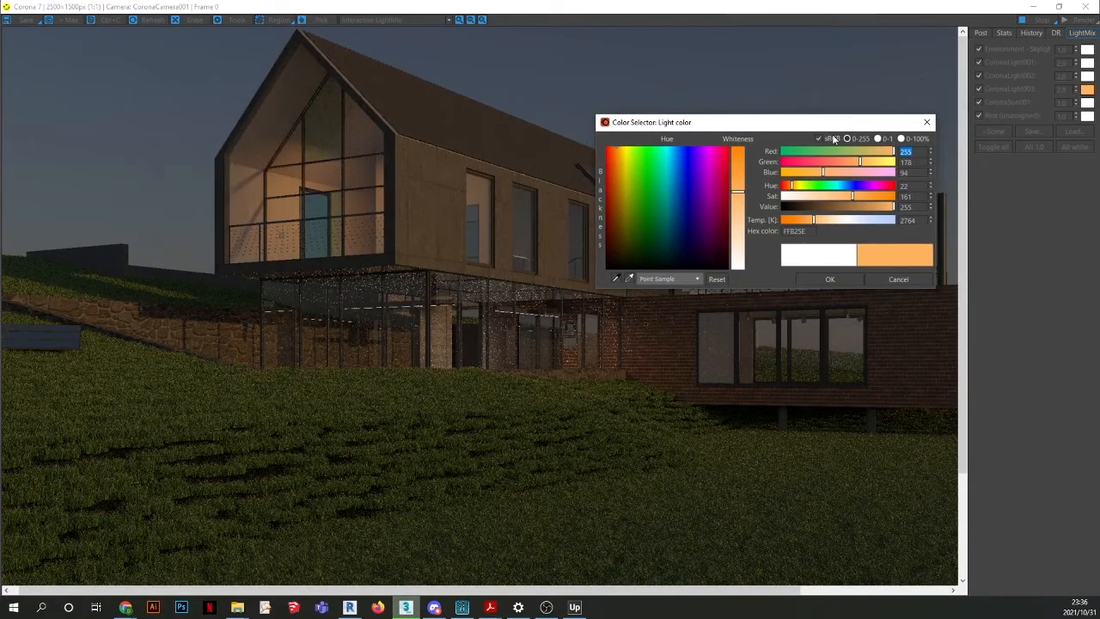
double_click(907, 221)
text(2500)
click(843, 279)
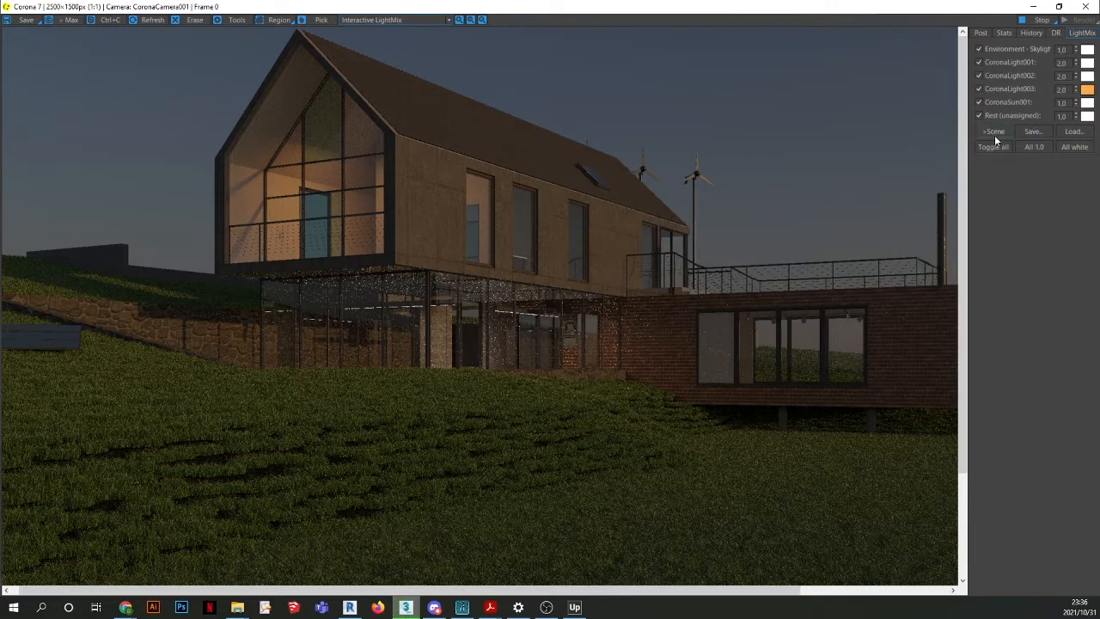
Reset all LightMix intensities to 1.0 and all LightMix colours to white.
click(1033, 147)
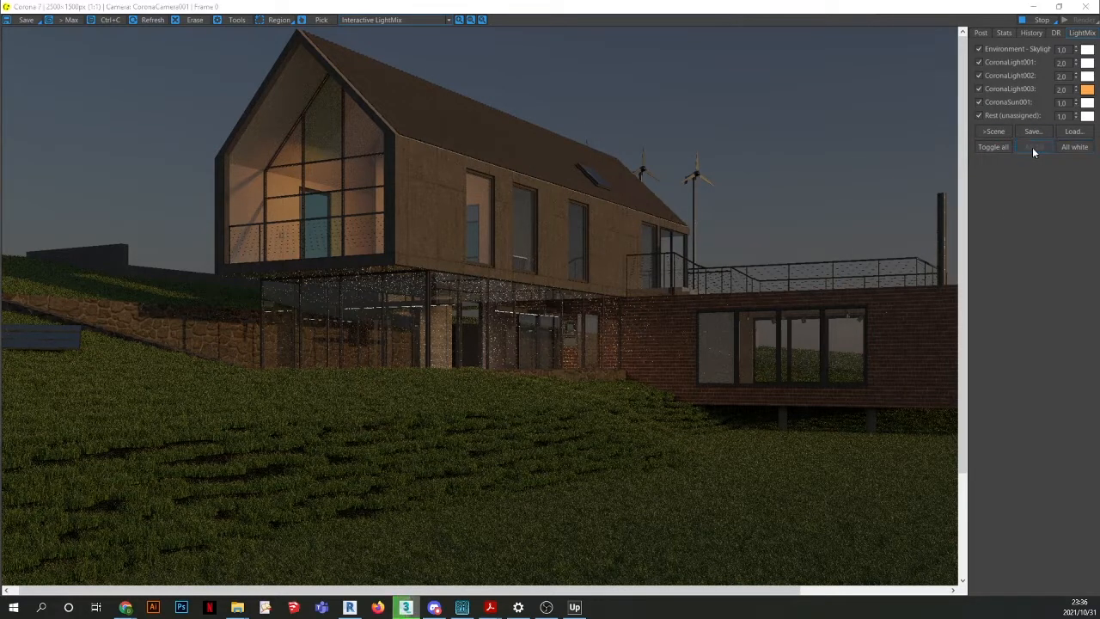
click(1020, 337)
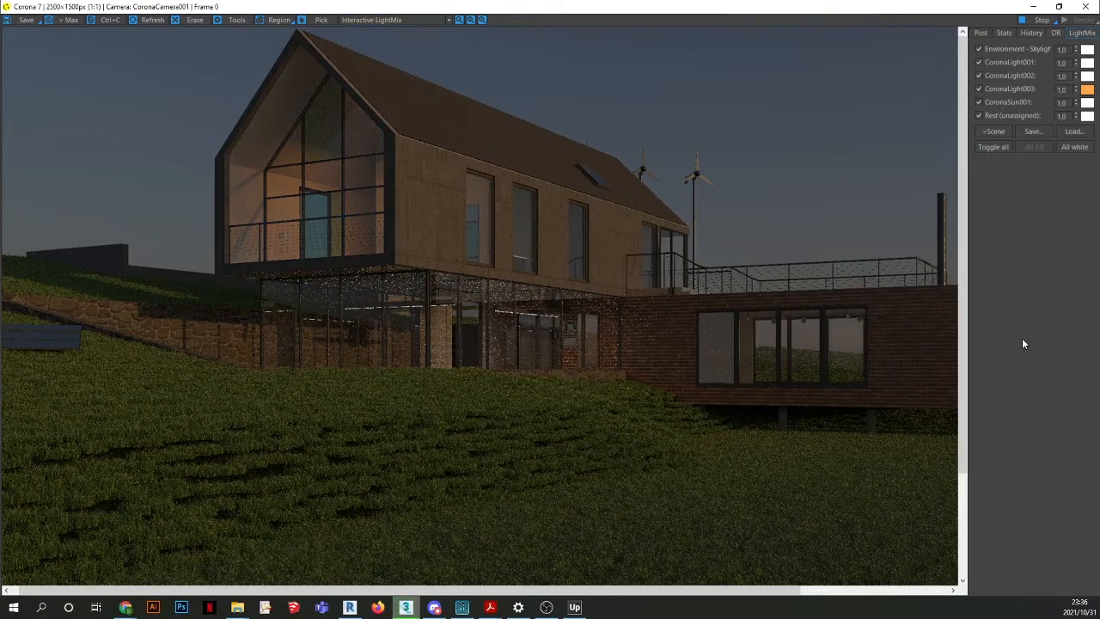
click(1074, 147)
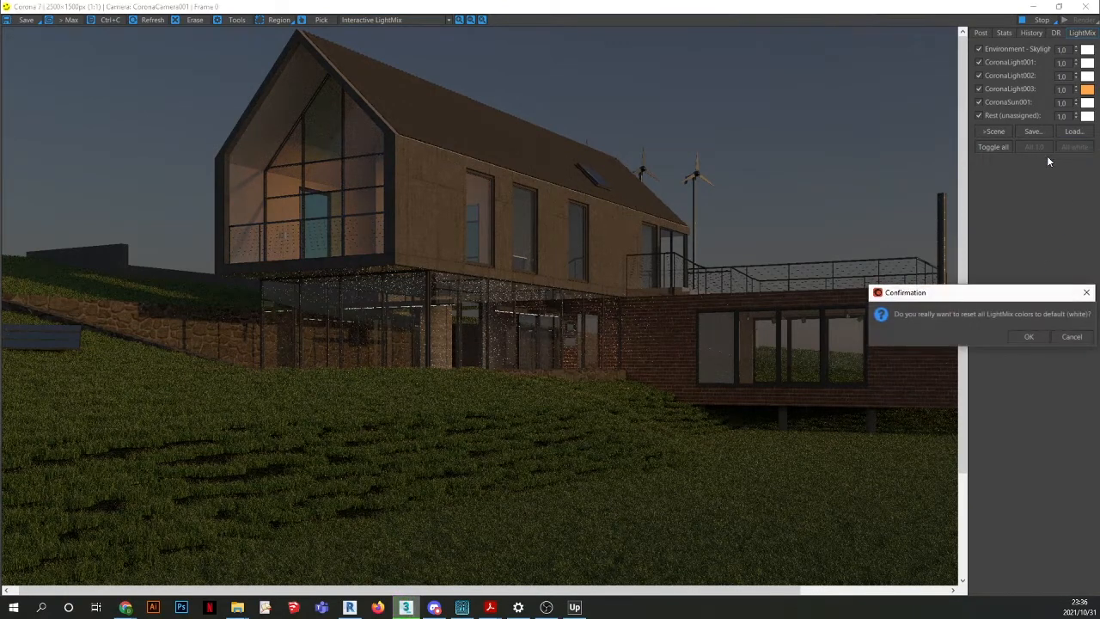
click(1025, 335)
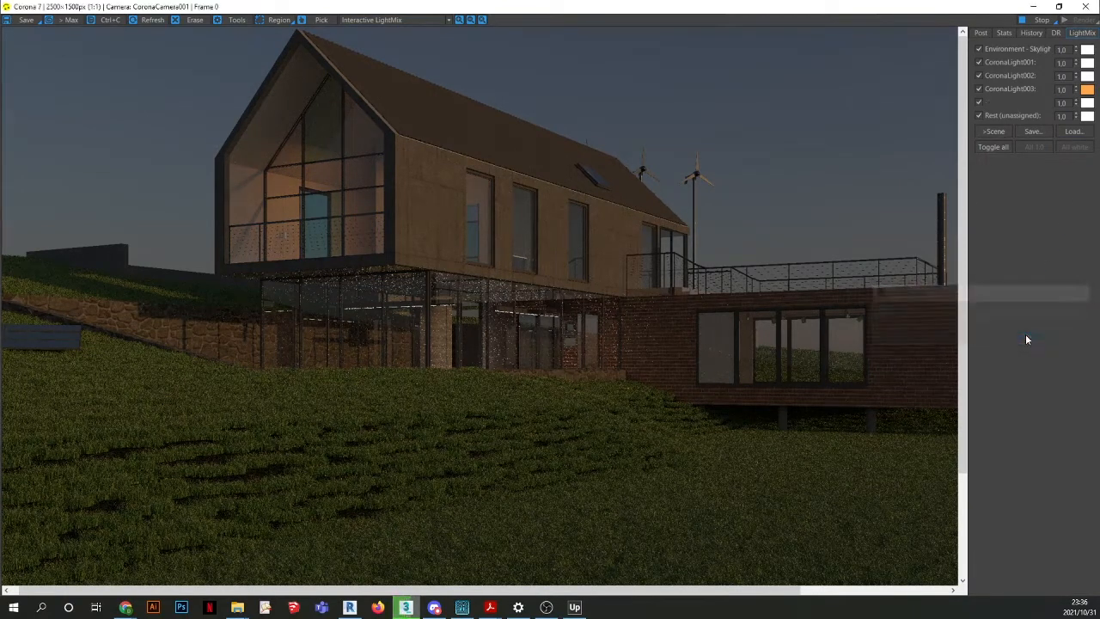
Tint CoronaLight001 warm in LightMix with a colour temperature of 3500 K.
double_click(1064, 62)
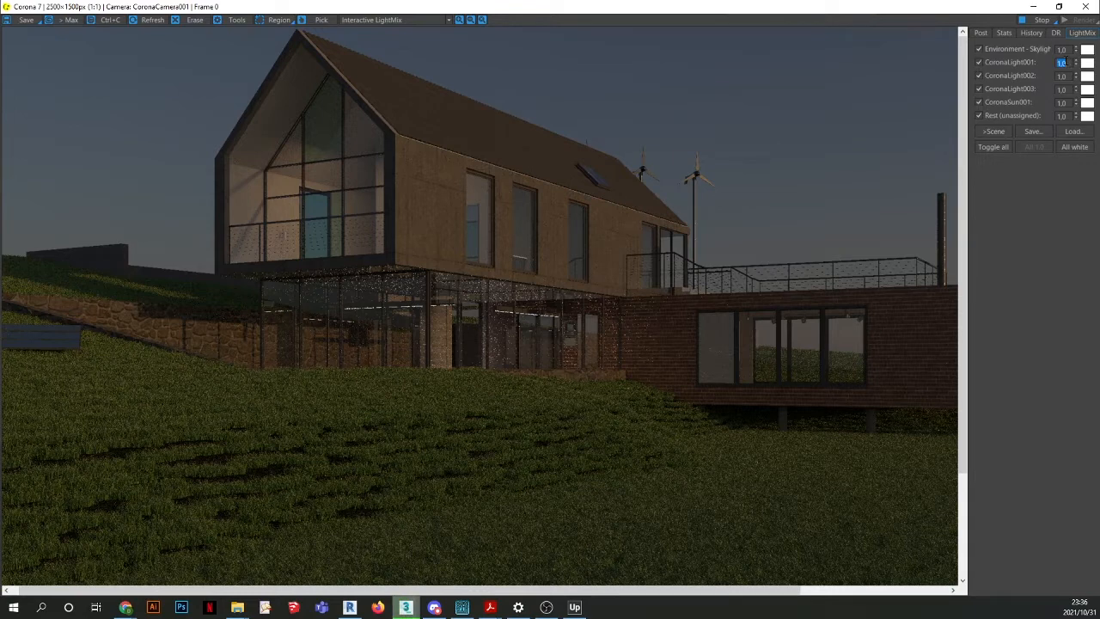
click(1087, 61)
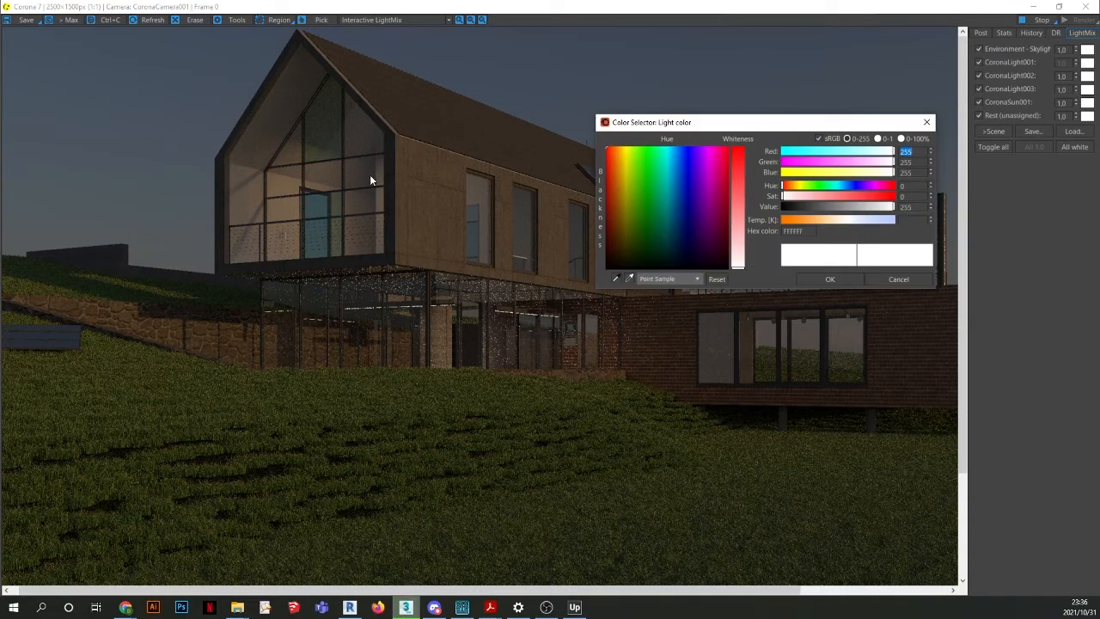
click(802, 220)
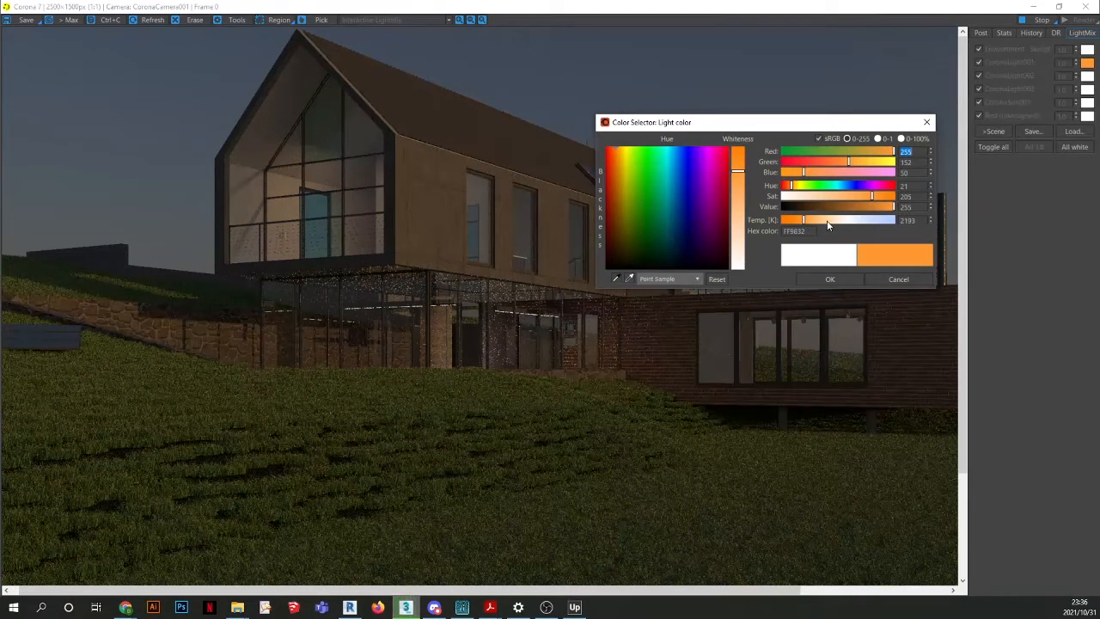
mouse_move(804, 222)
mouse_down()
mouse_move(830, 220)
mouse_move(807, 220)
mouse_up()
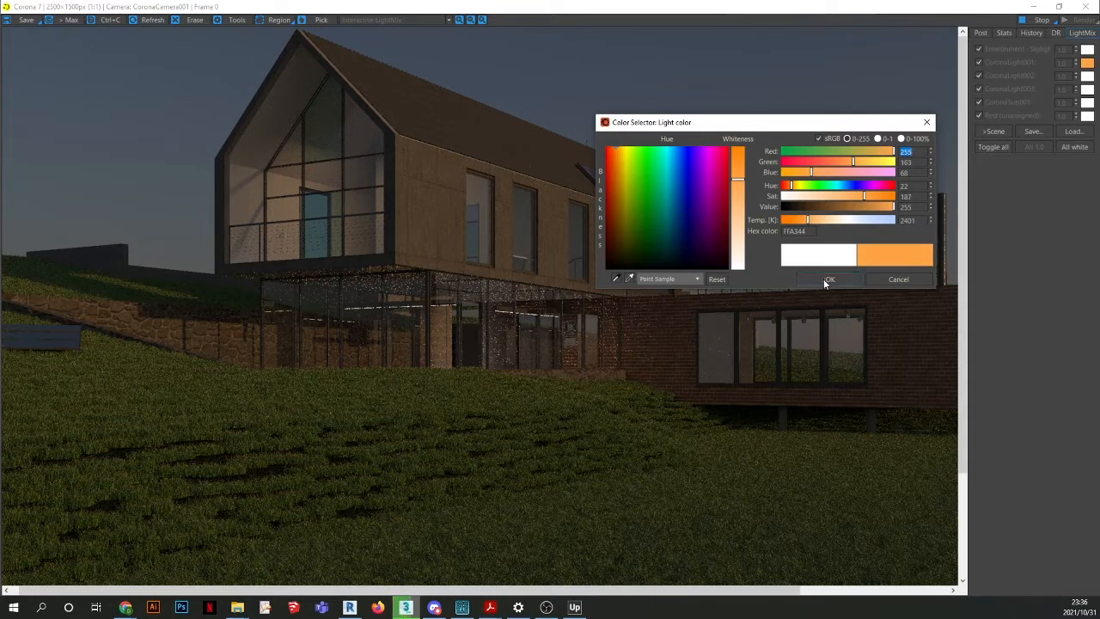
drag(916, 222, 875, 220)
text(3500)
click(833, 278)
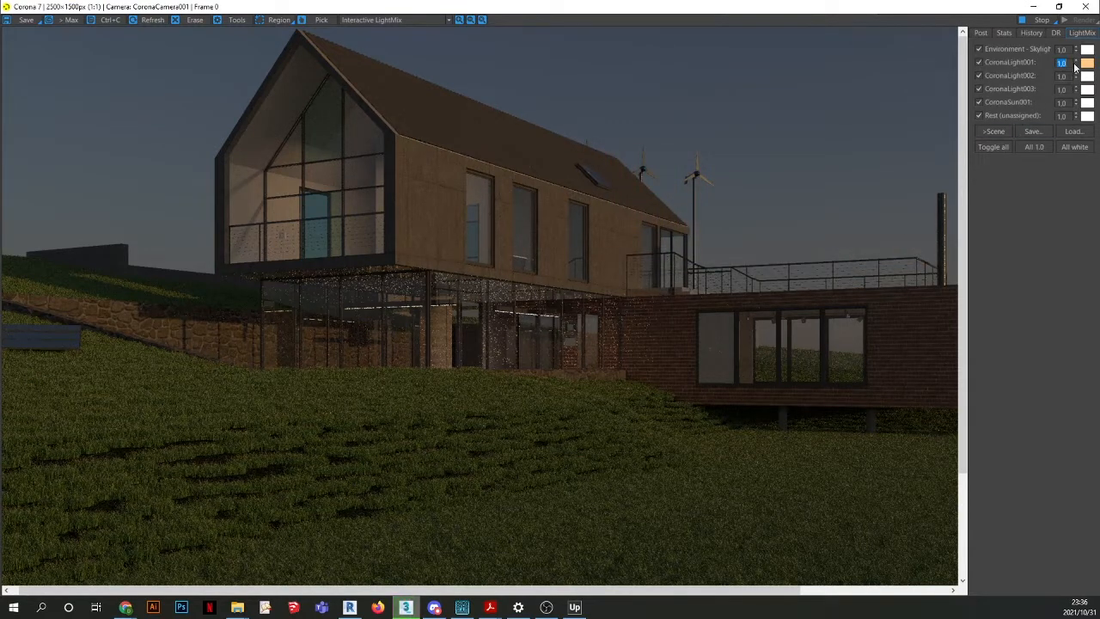
Set the LightMix intensities of the three interior lights, CoronaLight001 to CoronaLight003, to 2.
text(2)
key(Return)
double_click(1065, 77)
text(2)
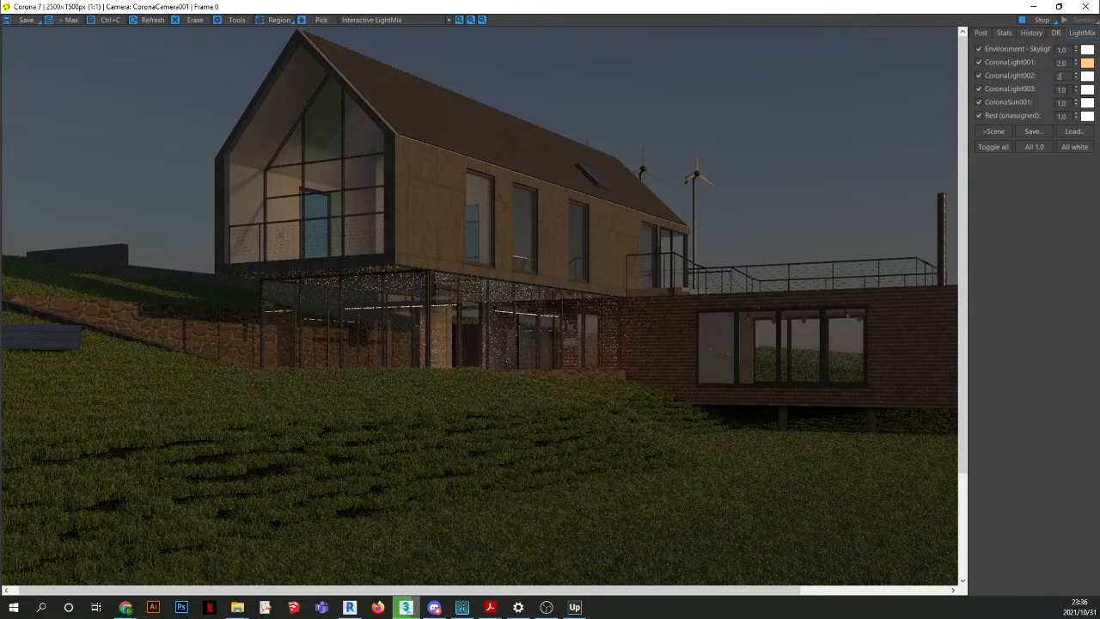
key(Return)
text(22)
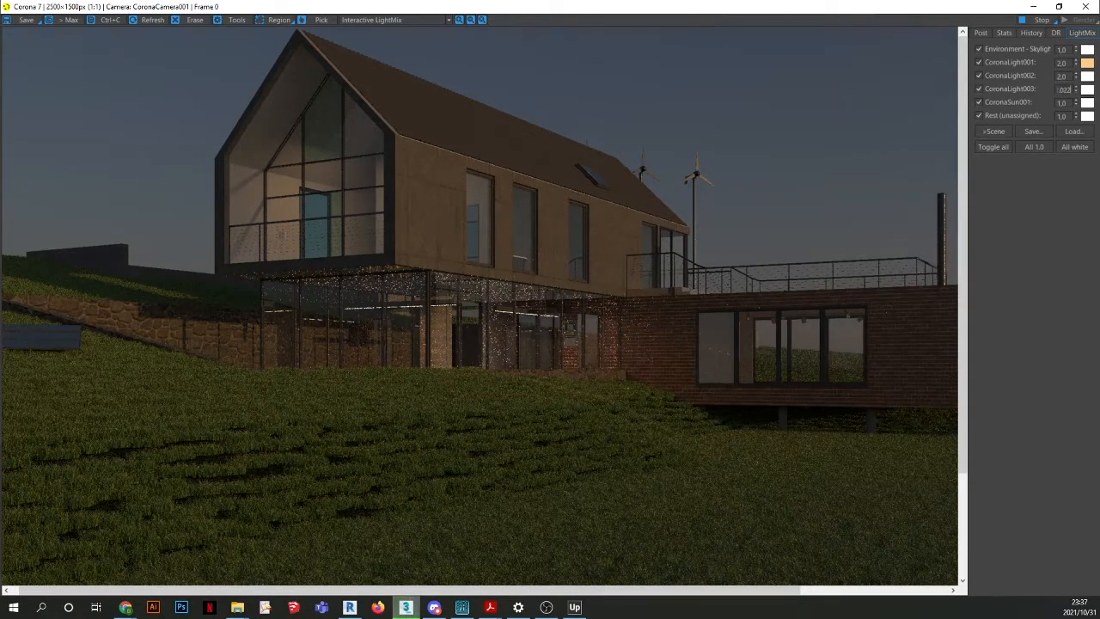
double_click(1064, 89)
text(2)
key(Return)
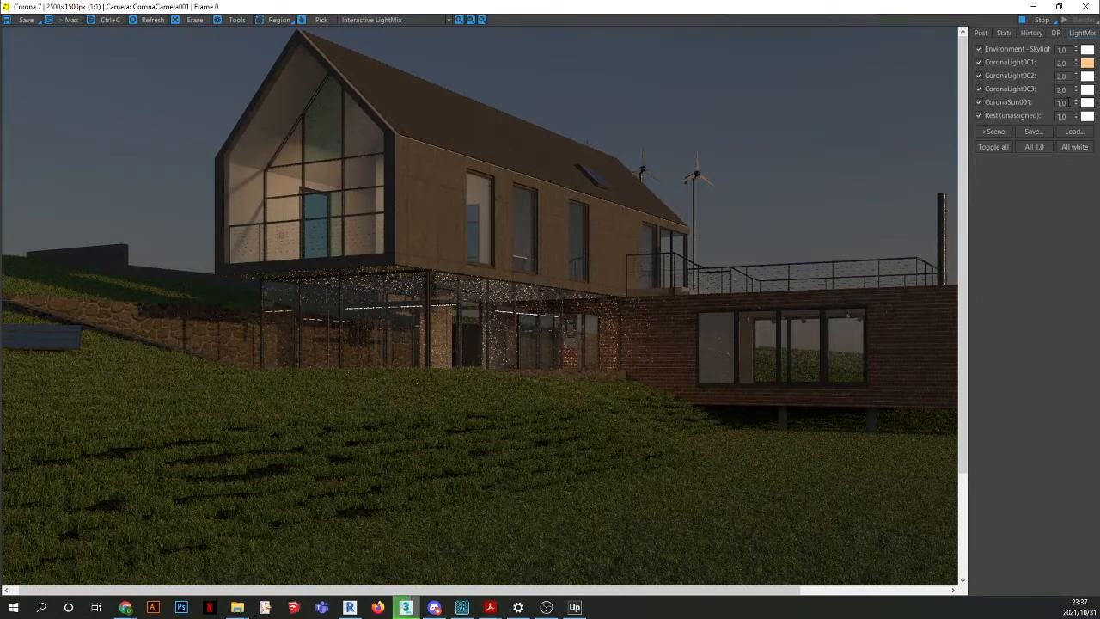
Try a LightMix intensity of 2 for CoronaSun001, and set it back to 1.
double_click(1062, 102)
text(2)
double_click(1063, 115)
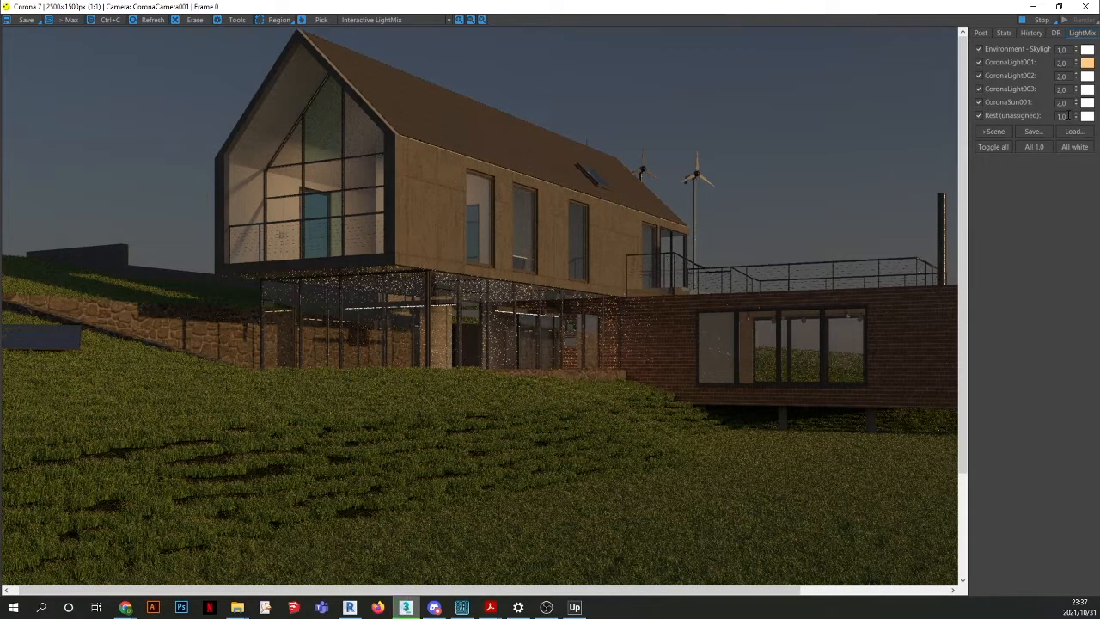
double_click(1063, 103)
text(1)
key(Tab)
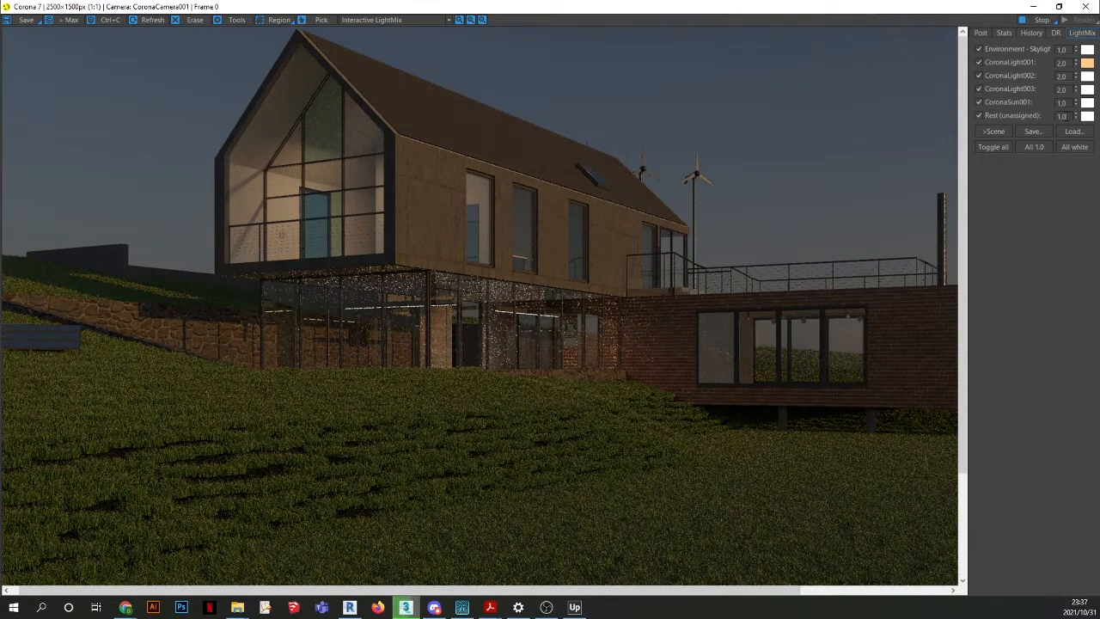
Warm CoronaLight001 further in LightMix by lowering its colour temperature to about 2150 K.
click(1086, 63)
drag(800, 222, 786, 223)
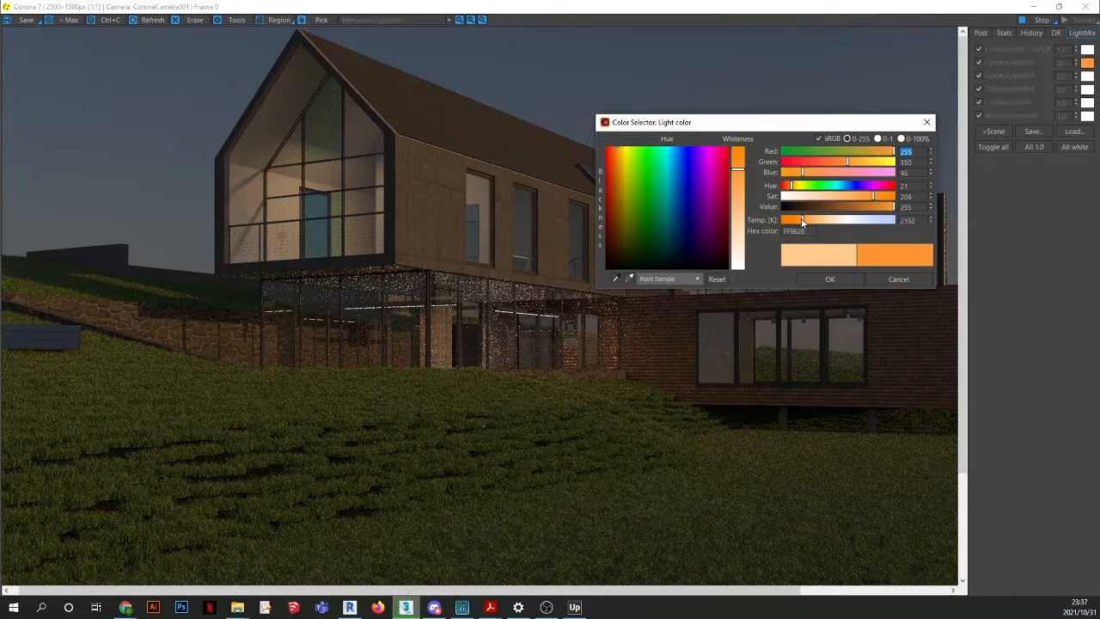
click(816, 276)
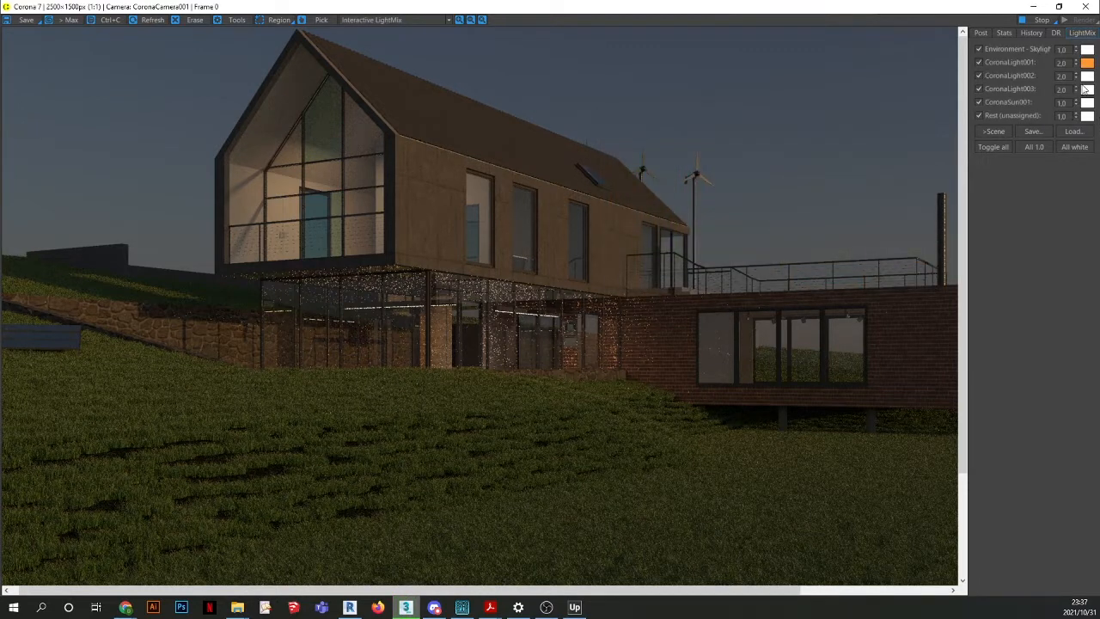
Tint CoronaLight002 a soft warm white in LightMix with a colour temperature of about 4300 K.
click(1087, 77)
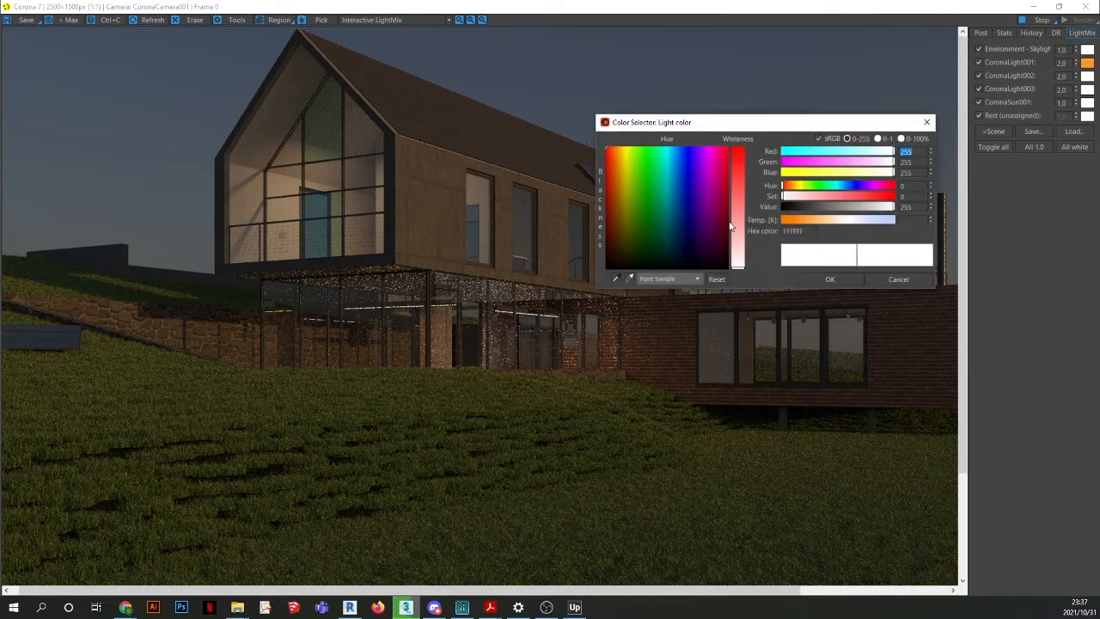
click(797, 220)
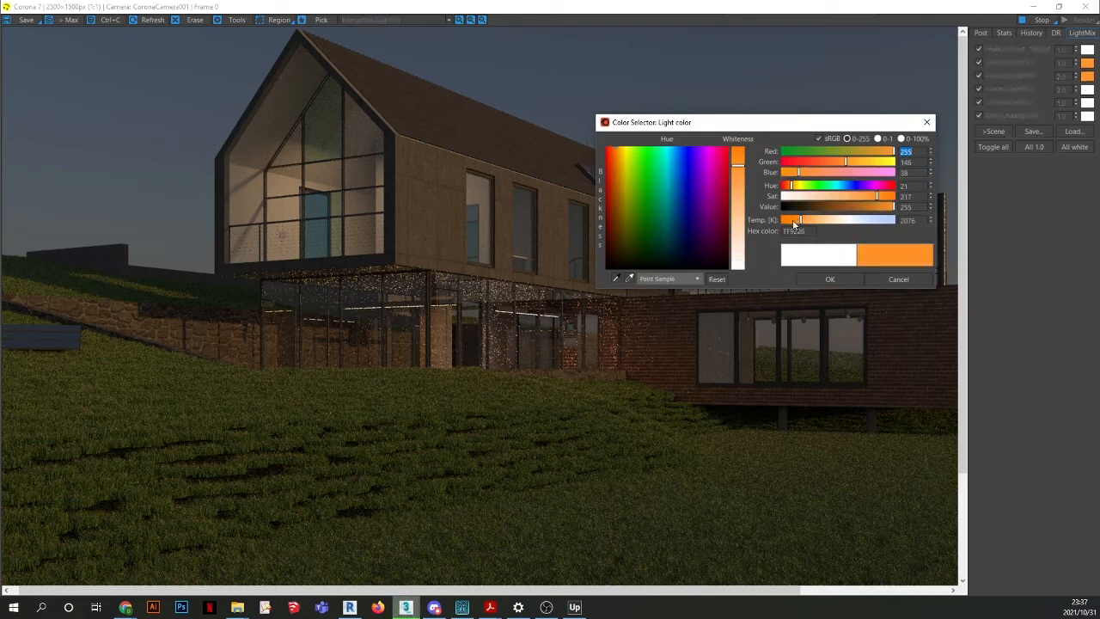
drag(795, 221, 813, 221)
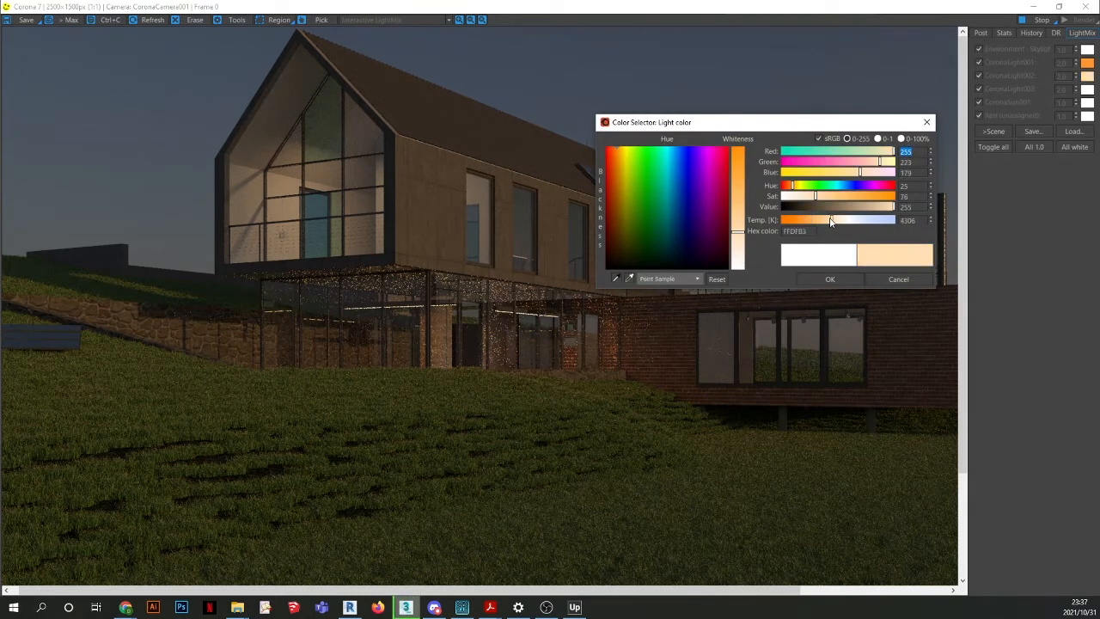
click(838, 280)
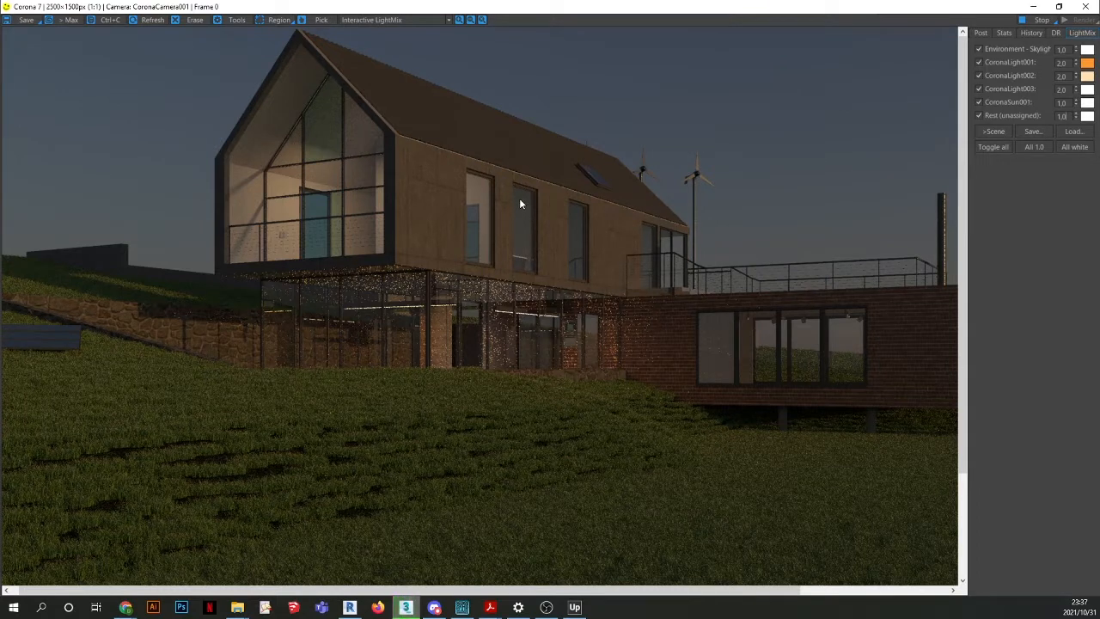
Check the skylight's contribution by disabling and re-enabling it in LightMix, and examine the lighting across the full render and on the house.
double_click(1061, 102)
scroll(290, 125, up, 1)
scroll(307, 191, down, 1)
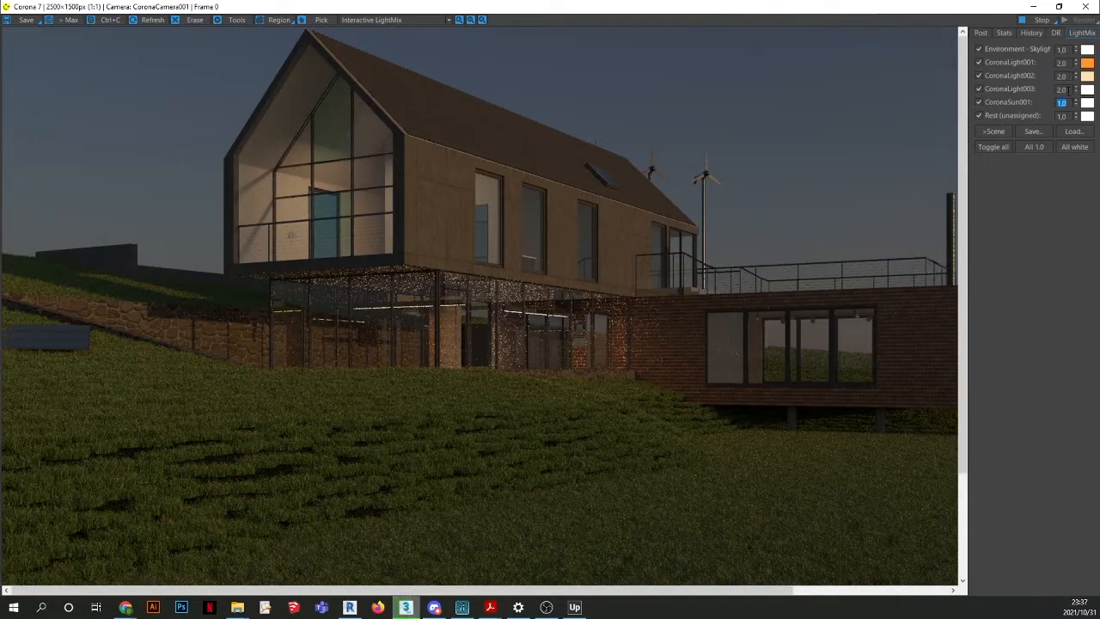
click(978, 49)
click(979, 49)
scroll(446, 229, up, 1)
scroll(482, 302, down, 1)
scroll(365, 373, down, 2)
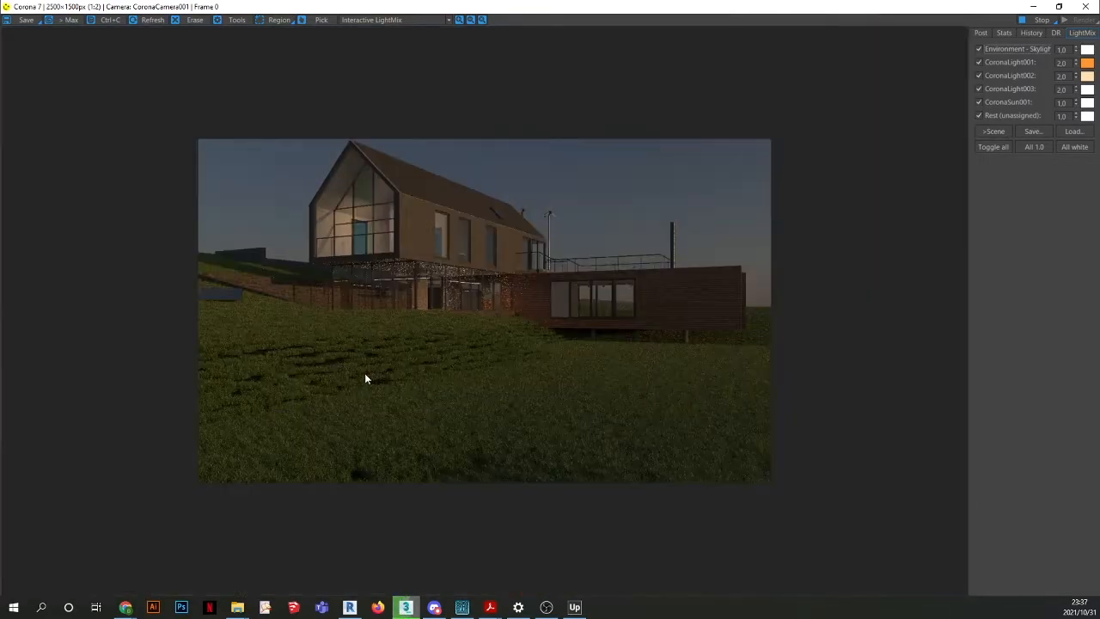
scroll(383, 155, up, 2)
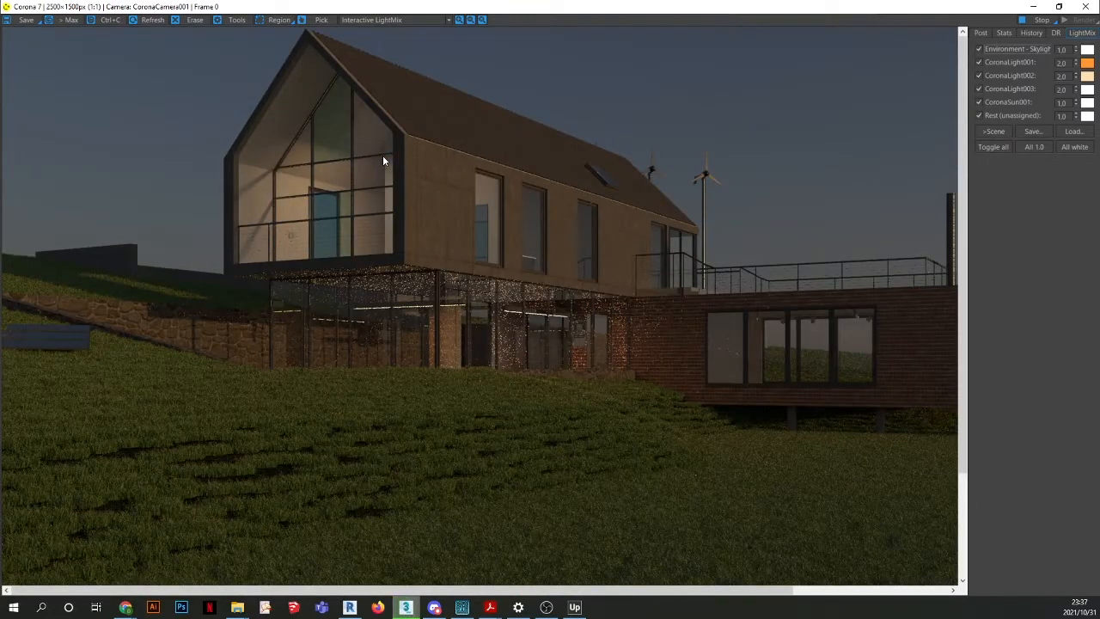